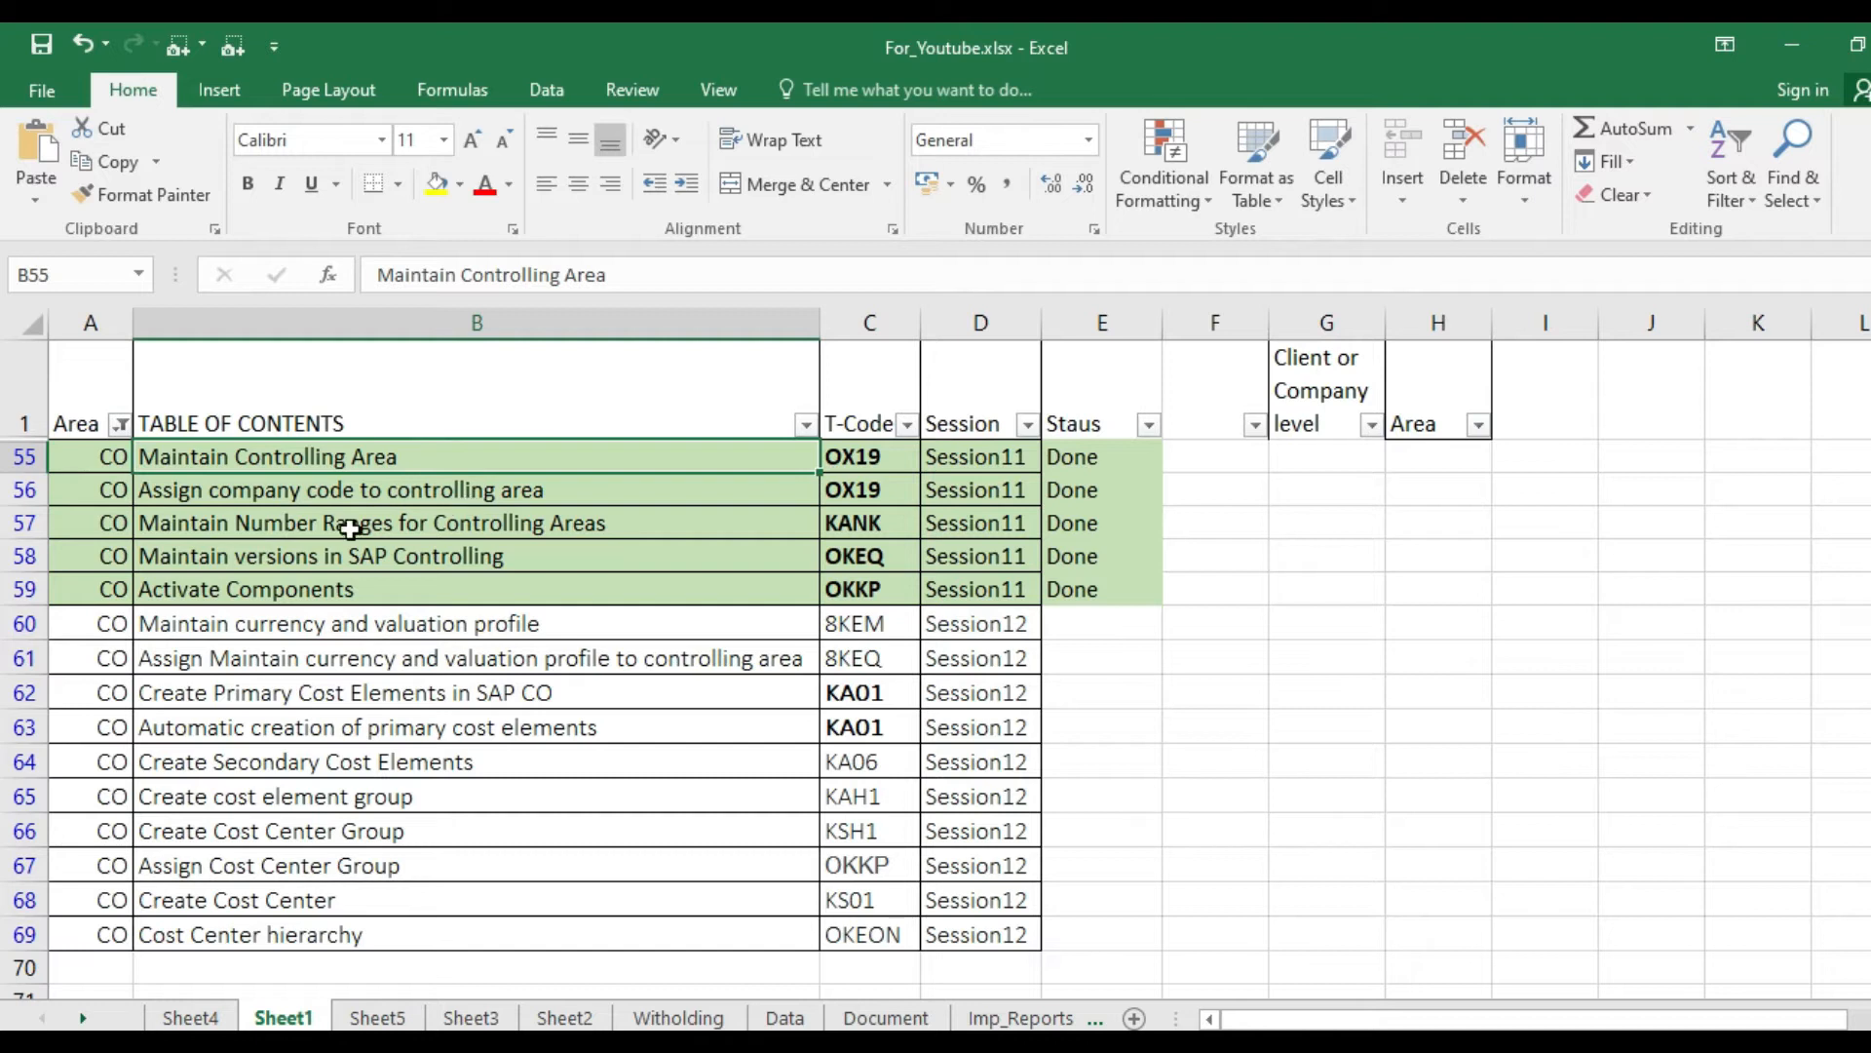
{"action": "left_click", "coordinate": [393, 531]}
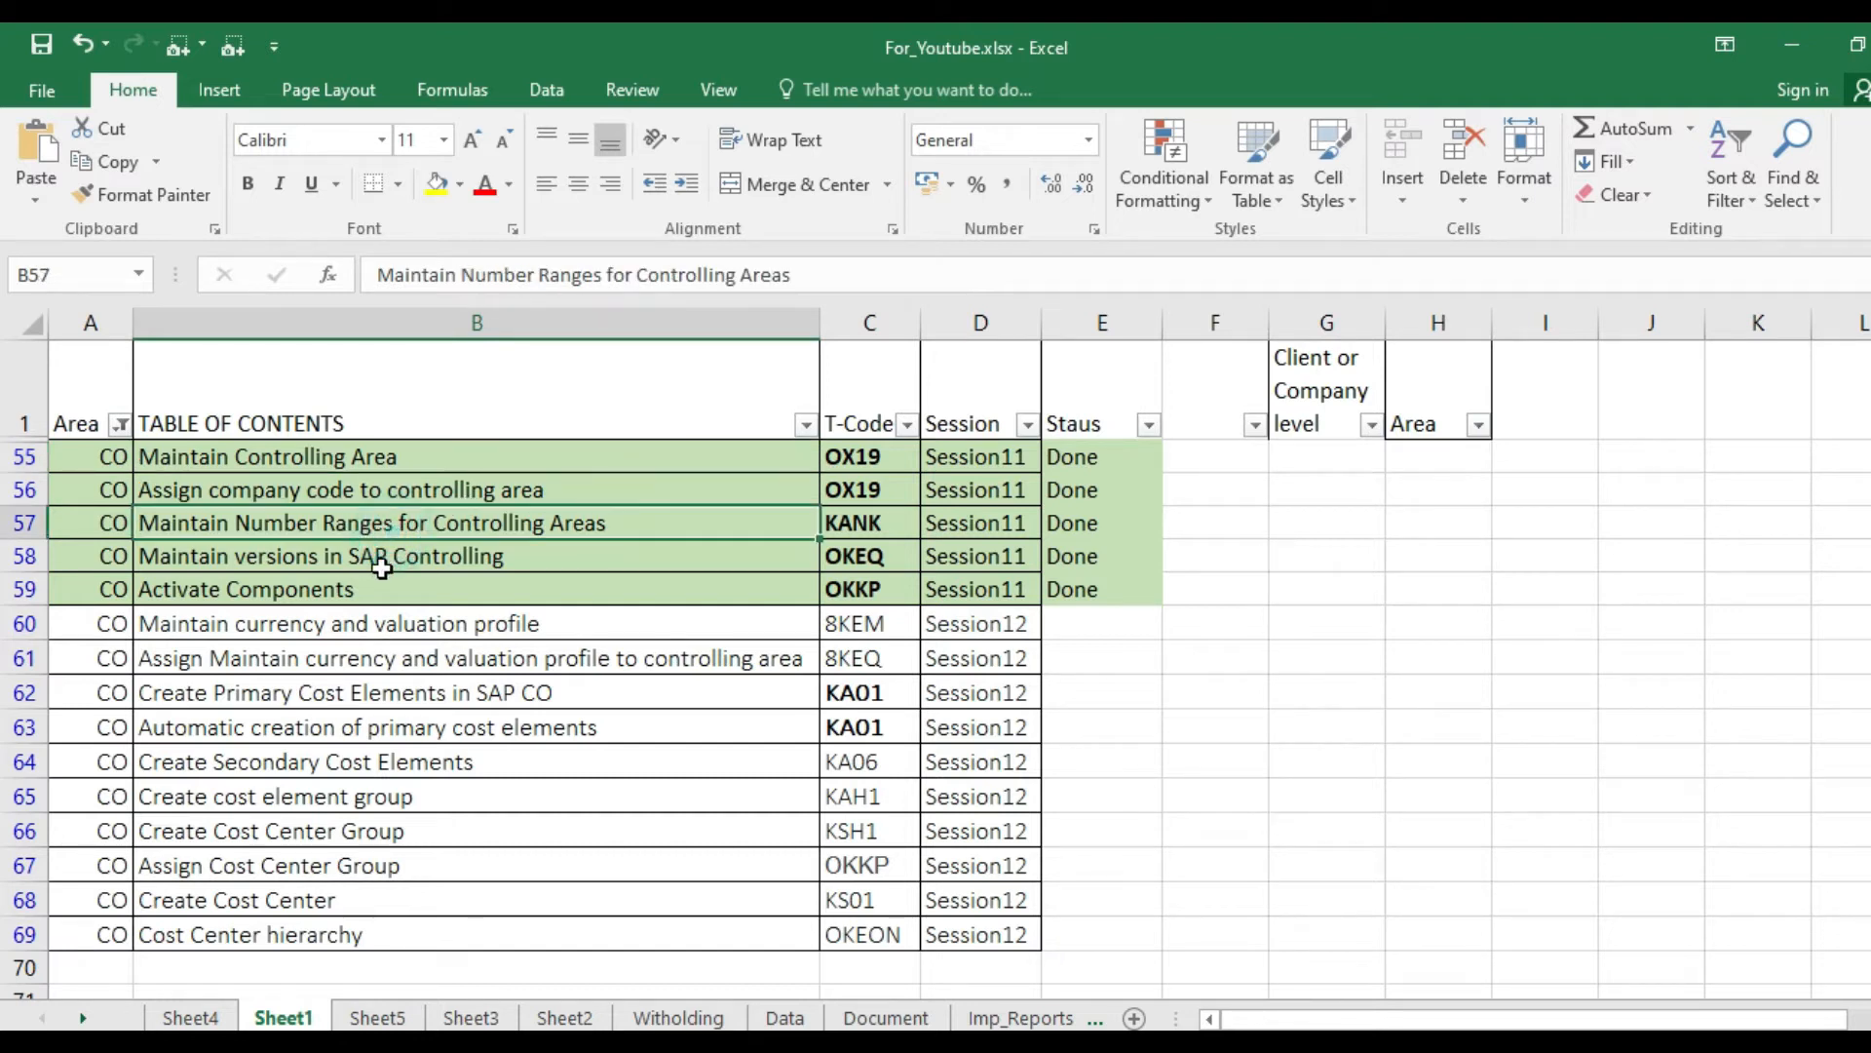
{"action": "left_click", "coordinate": [390, 557]}
{"action": "left_click", "coordinate": [388, 591]}
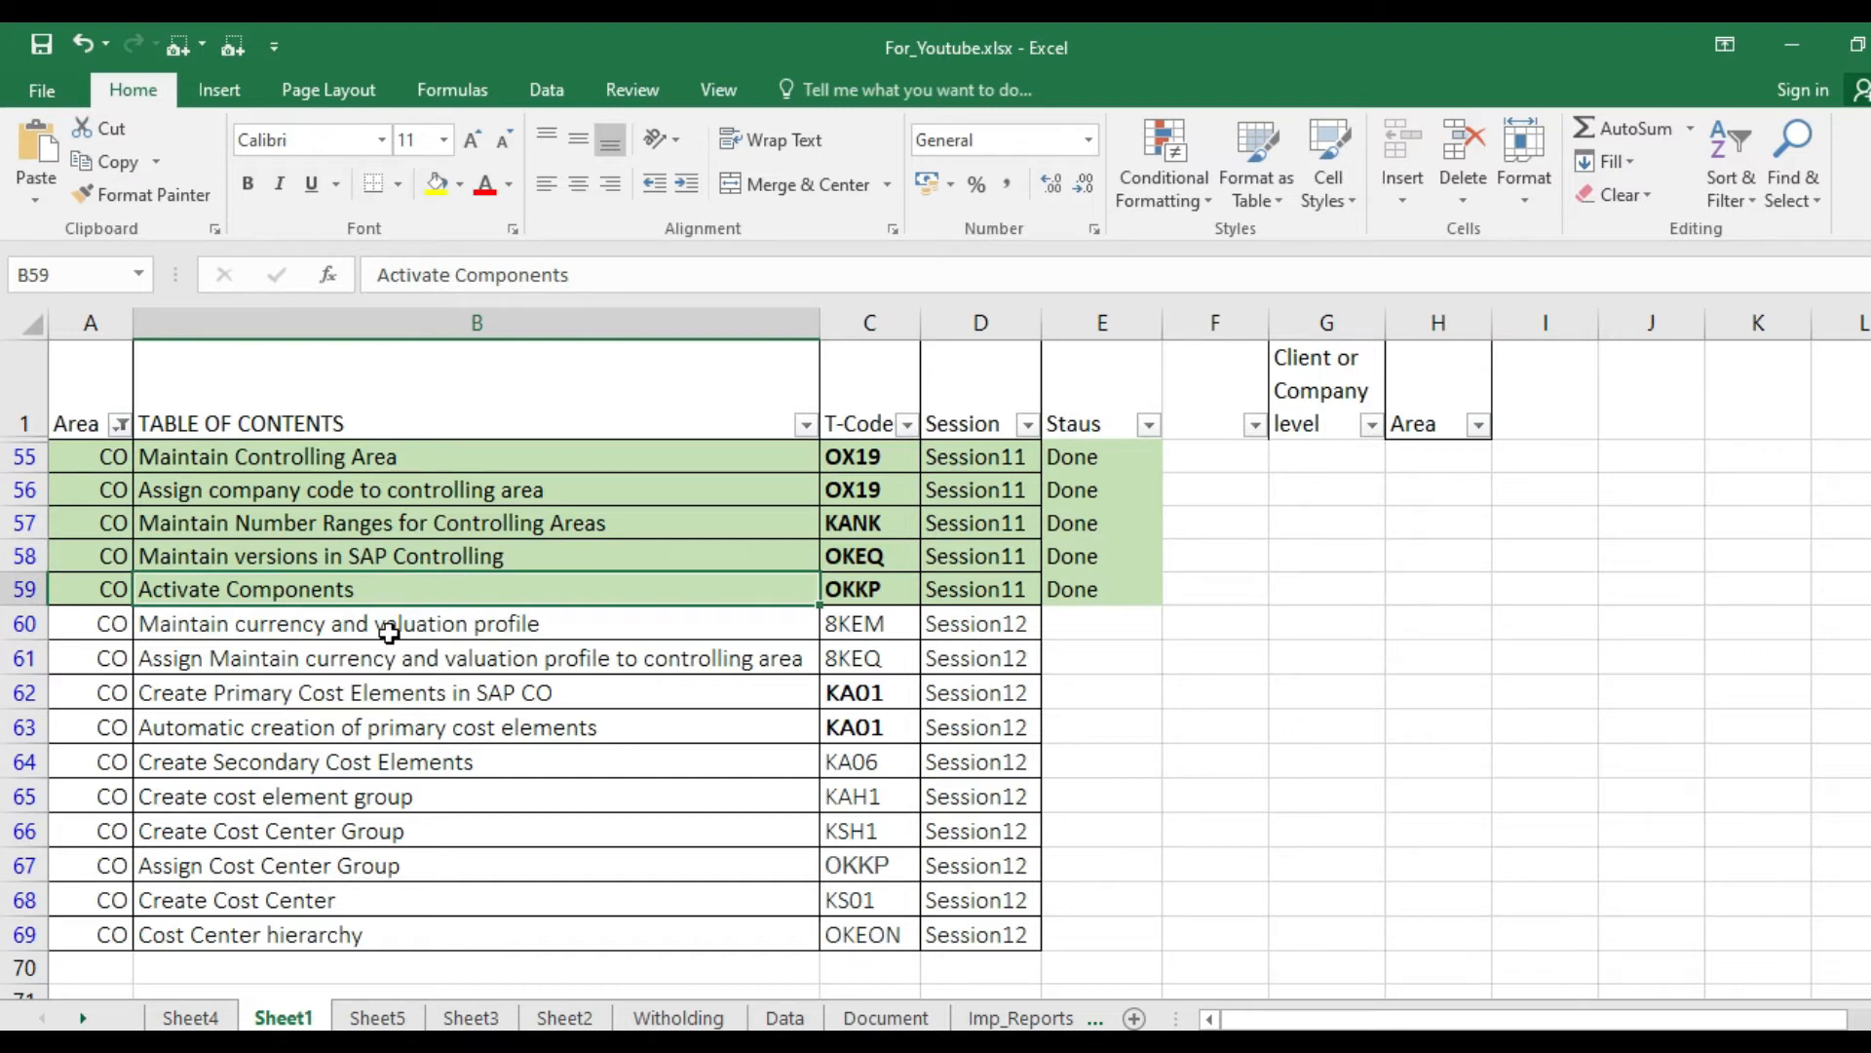
{"action": "left_click", "coordinate": [389, 632]}
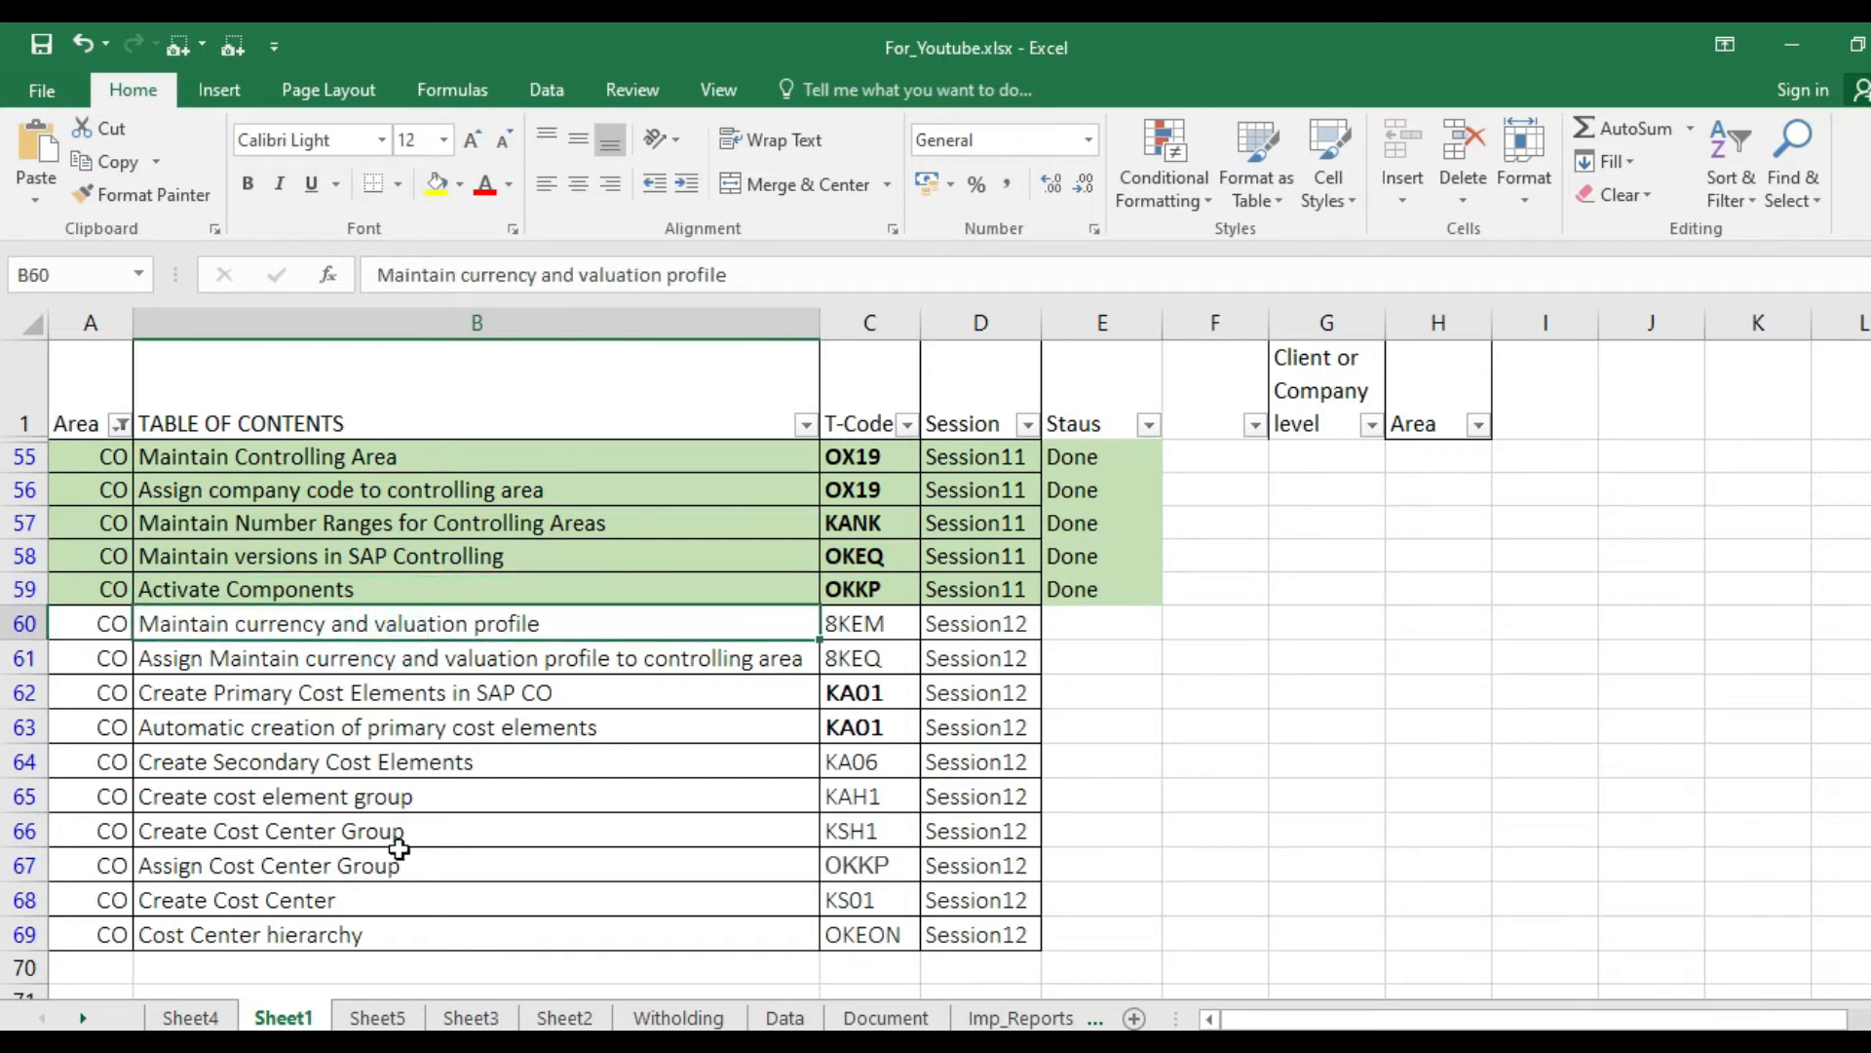
Copy the T-code OX19 from the Maintain Controlling Area row and run that transaction in SAP
{"action": "left_click", "coordinate": [847, 455]}
{"action": "double_click", "coordinate": [889, 454]}
{"action": "left_click_drag", "start_coordinate": [889, 454], "coordinate": [783, 455]}
{"action": "key", "text": "ctrl+c"}
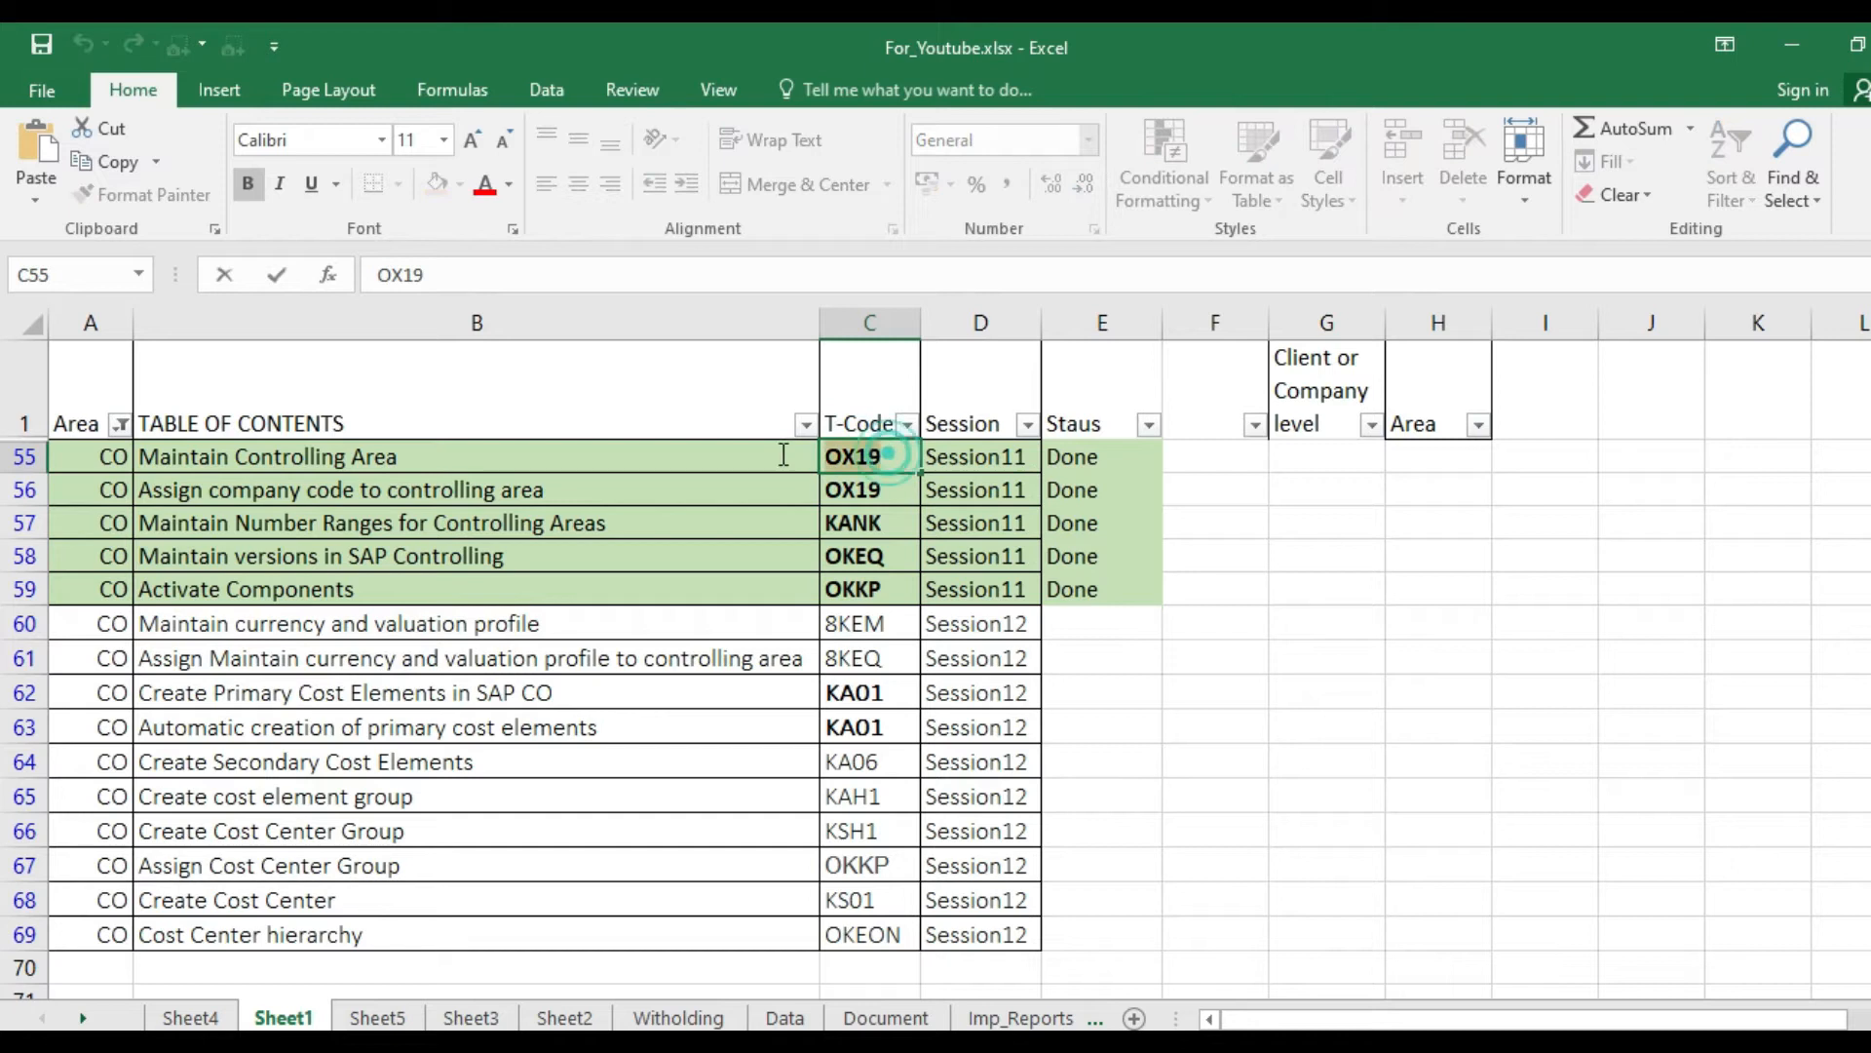
{"action": "key", "text": "Escape"}
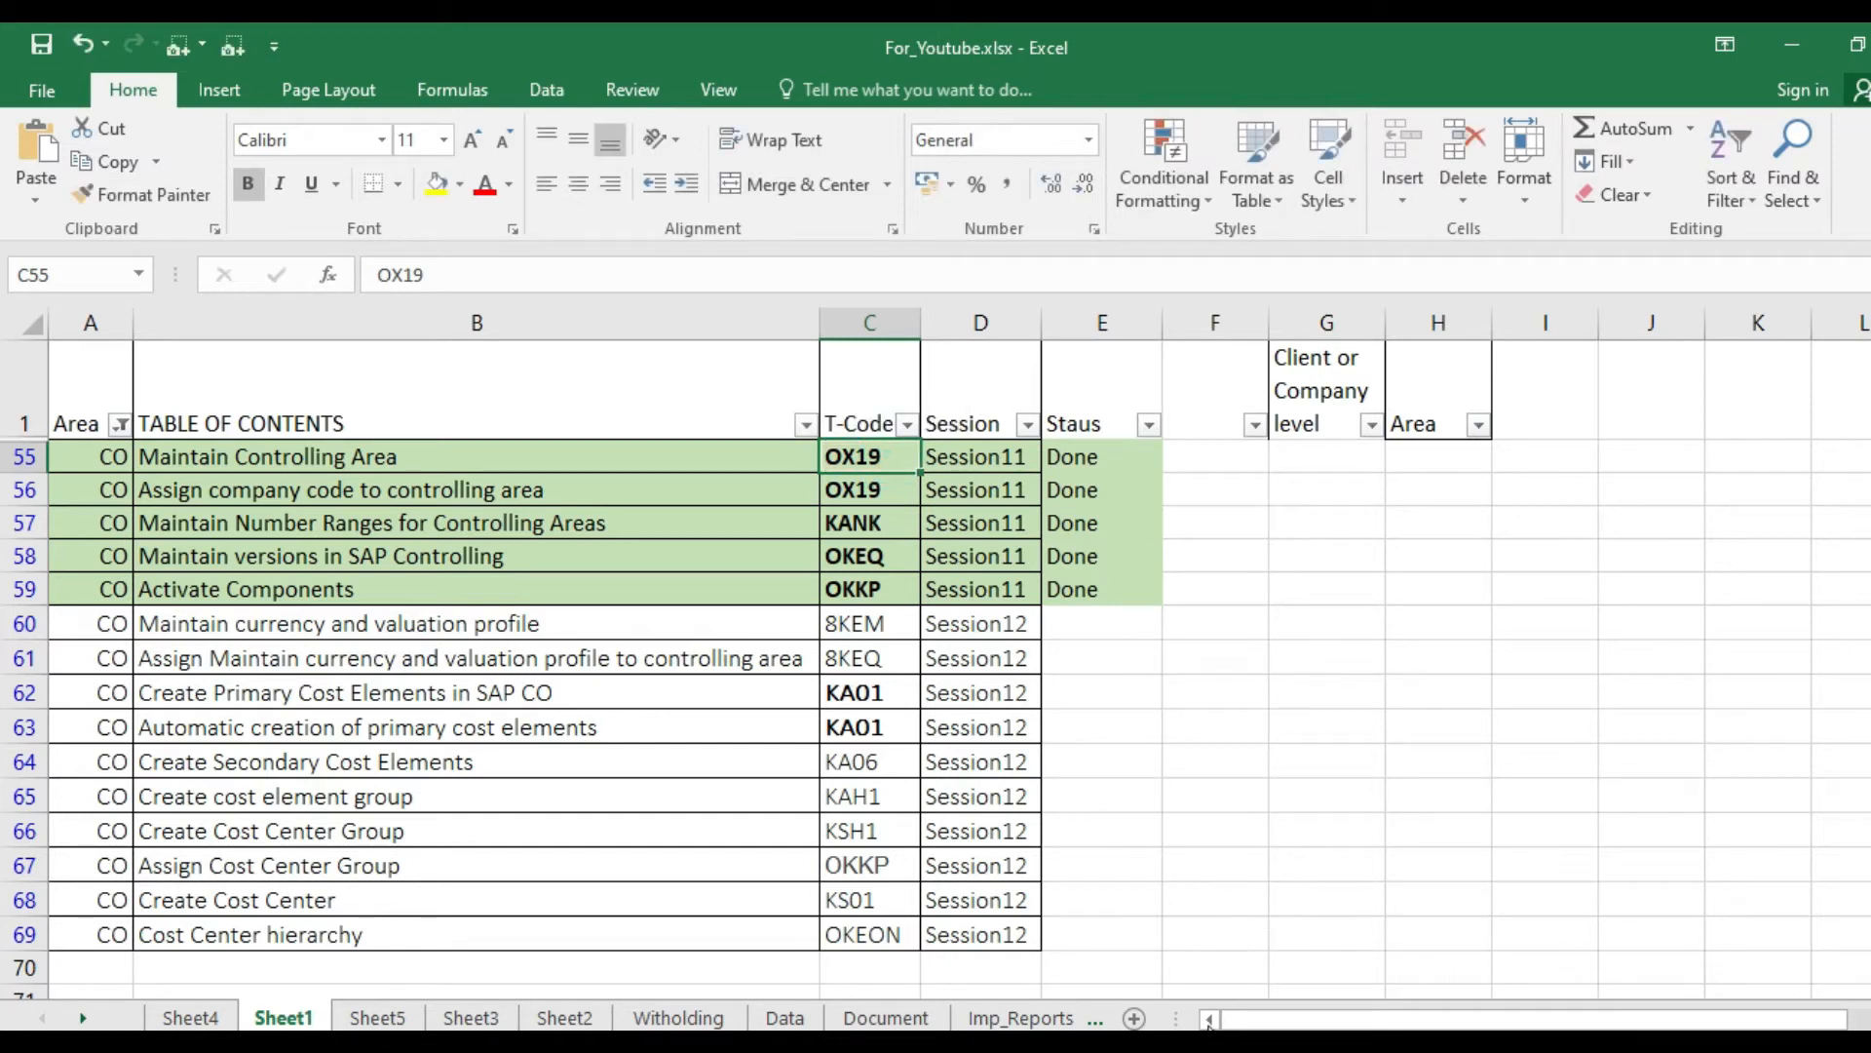
{"action": "mouse_move", "coordinate": [1121, 1041]}
{"action": "left_click", "coordinate": [1121, 965]}
{"action": "left_click", "coordinate": [192, 101]}
{"action": "key", "text": "ctrl+v"}
{"action": "key", "text": "Return"}
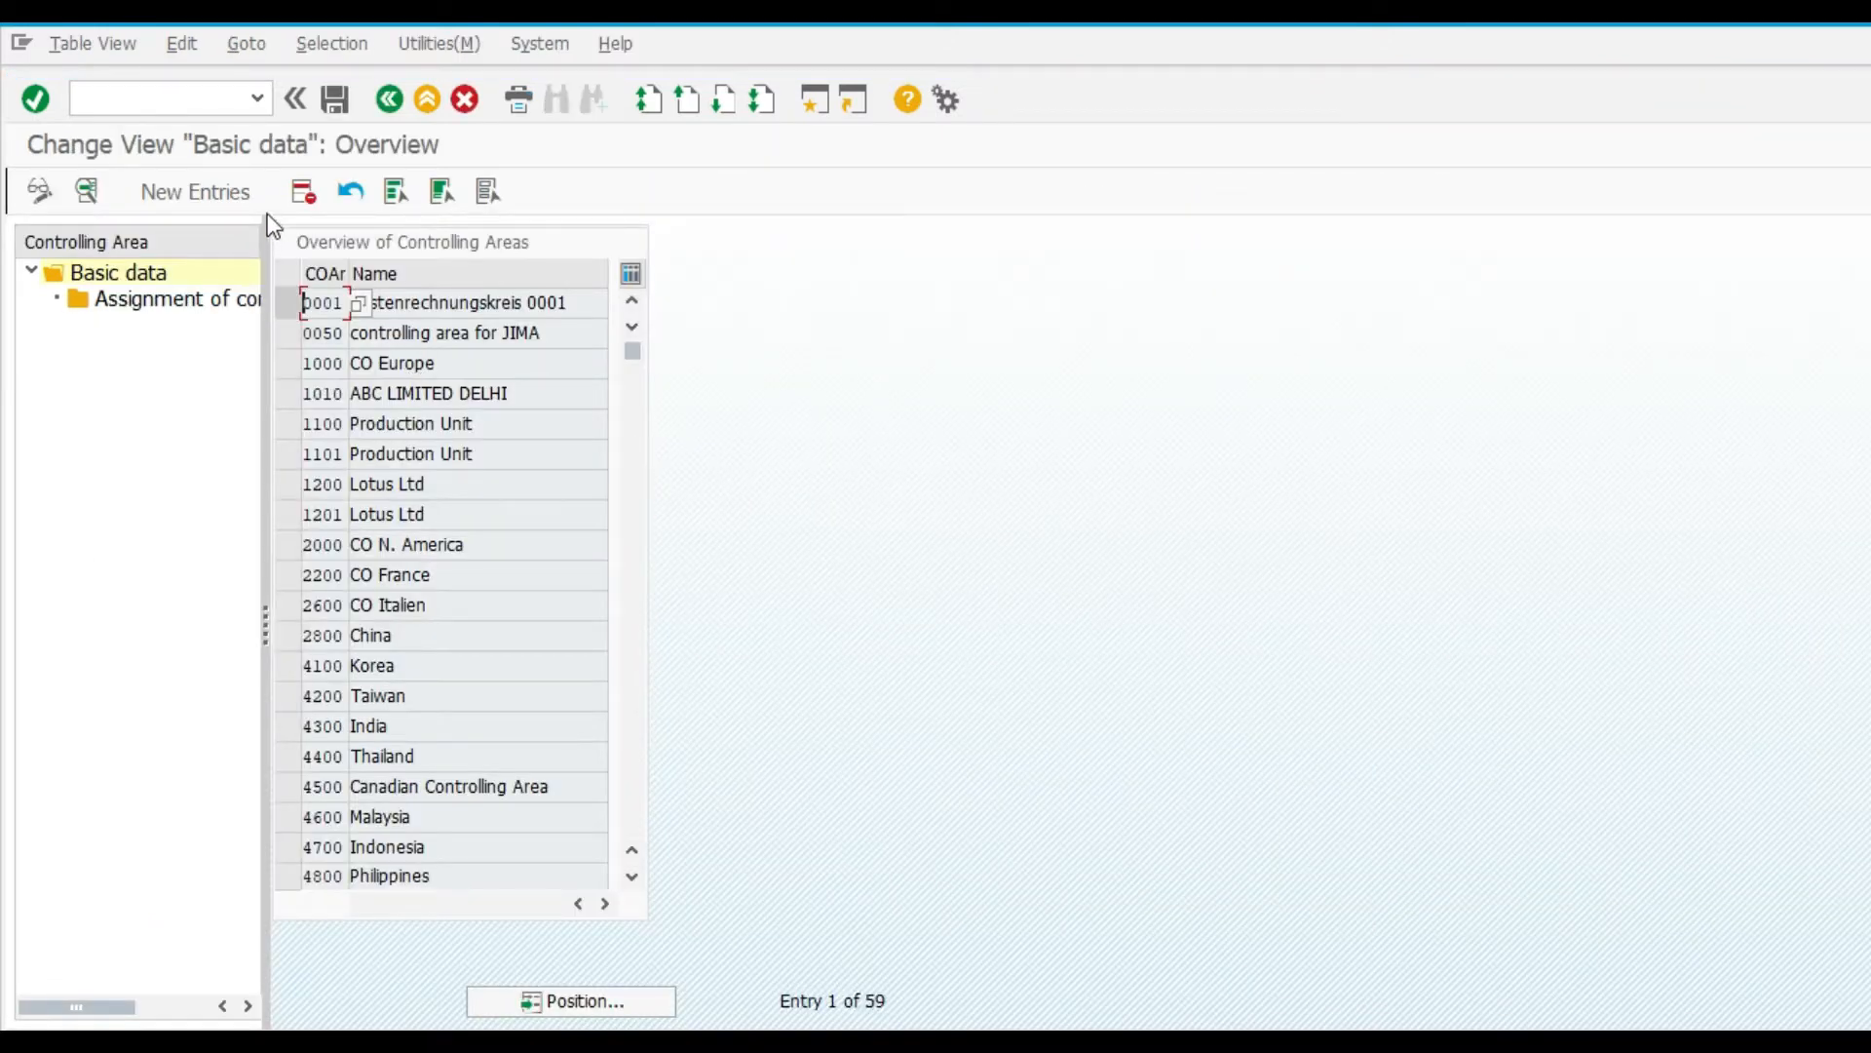
Start a new controlling area entry that is the same as company code ST01
{"action": "left_click", "coordinate": [234, 192]}
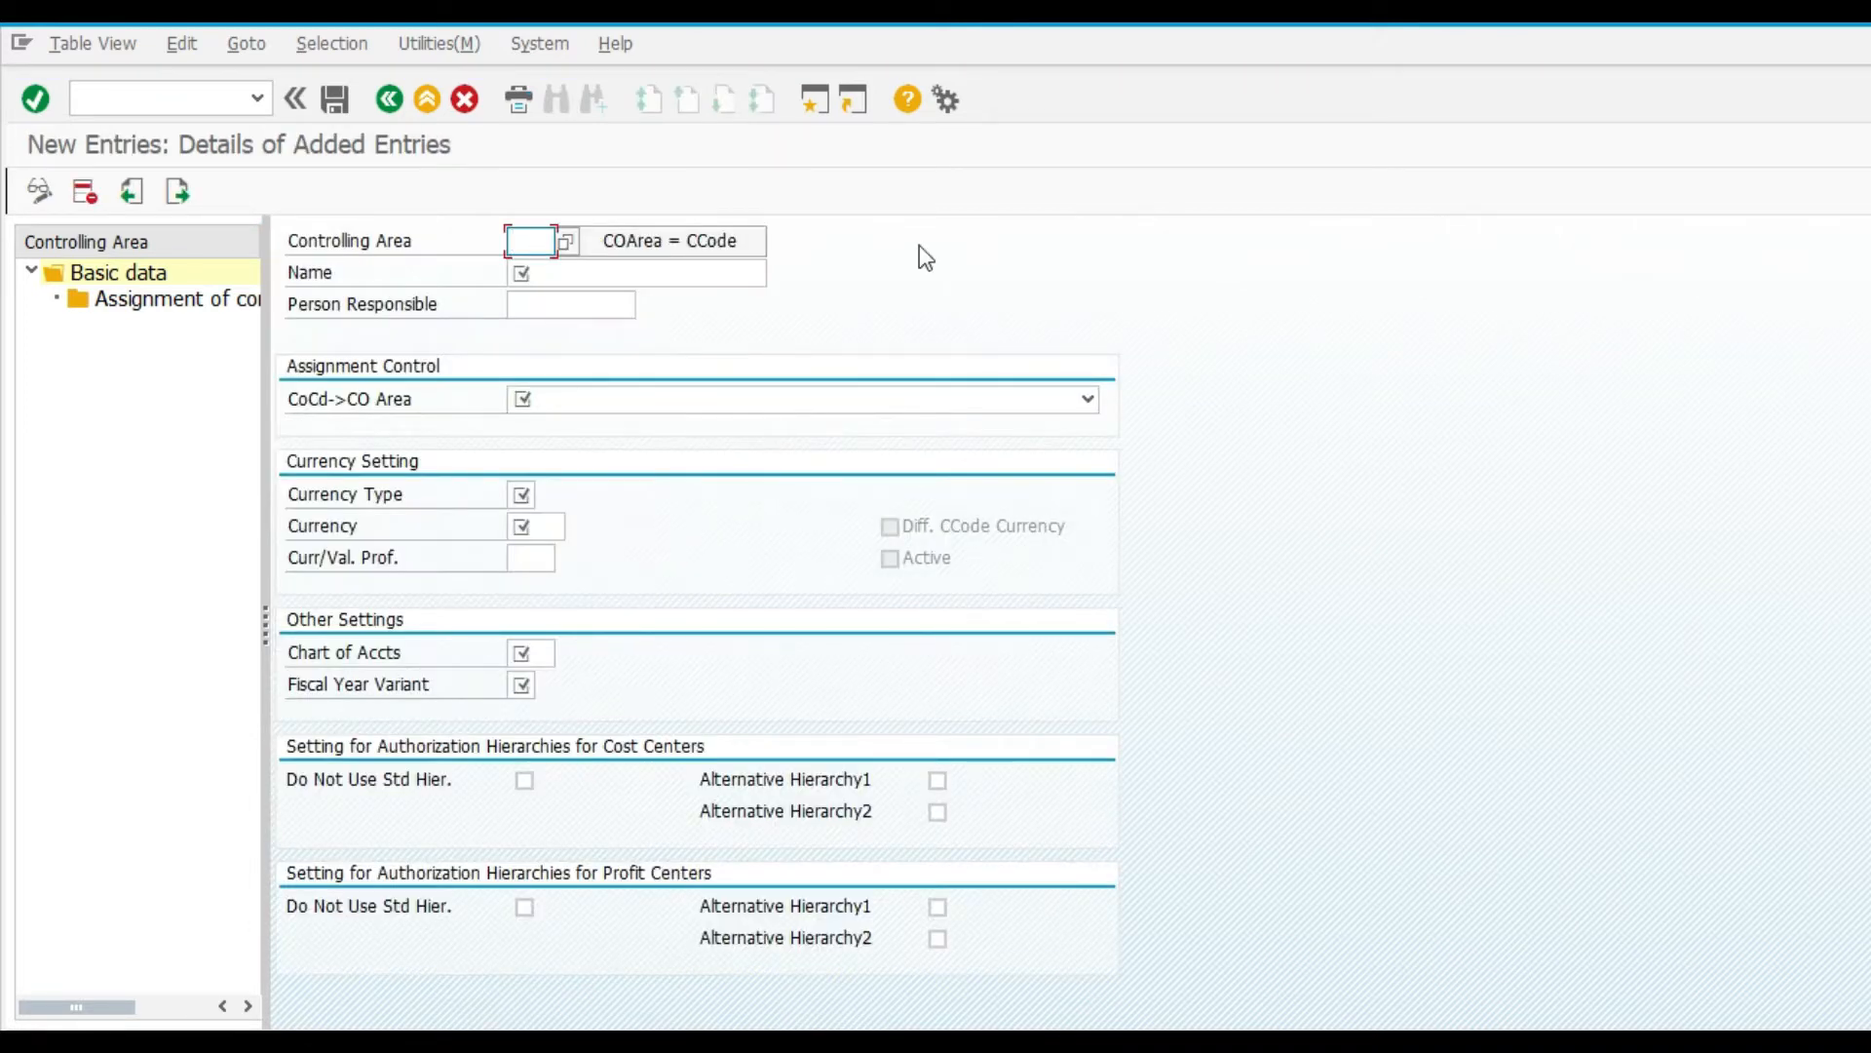
{"action": "left_click", "coordinate": [633, 251]}
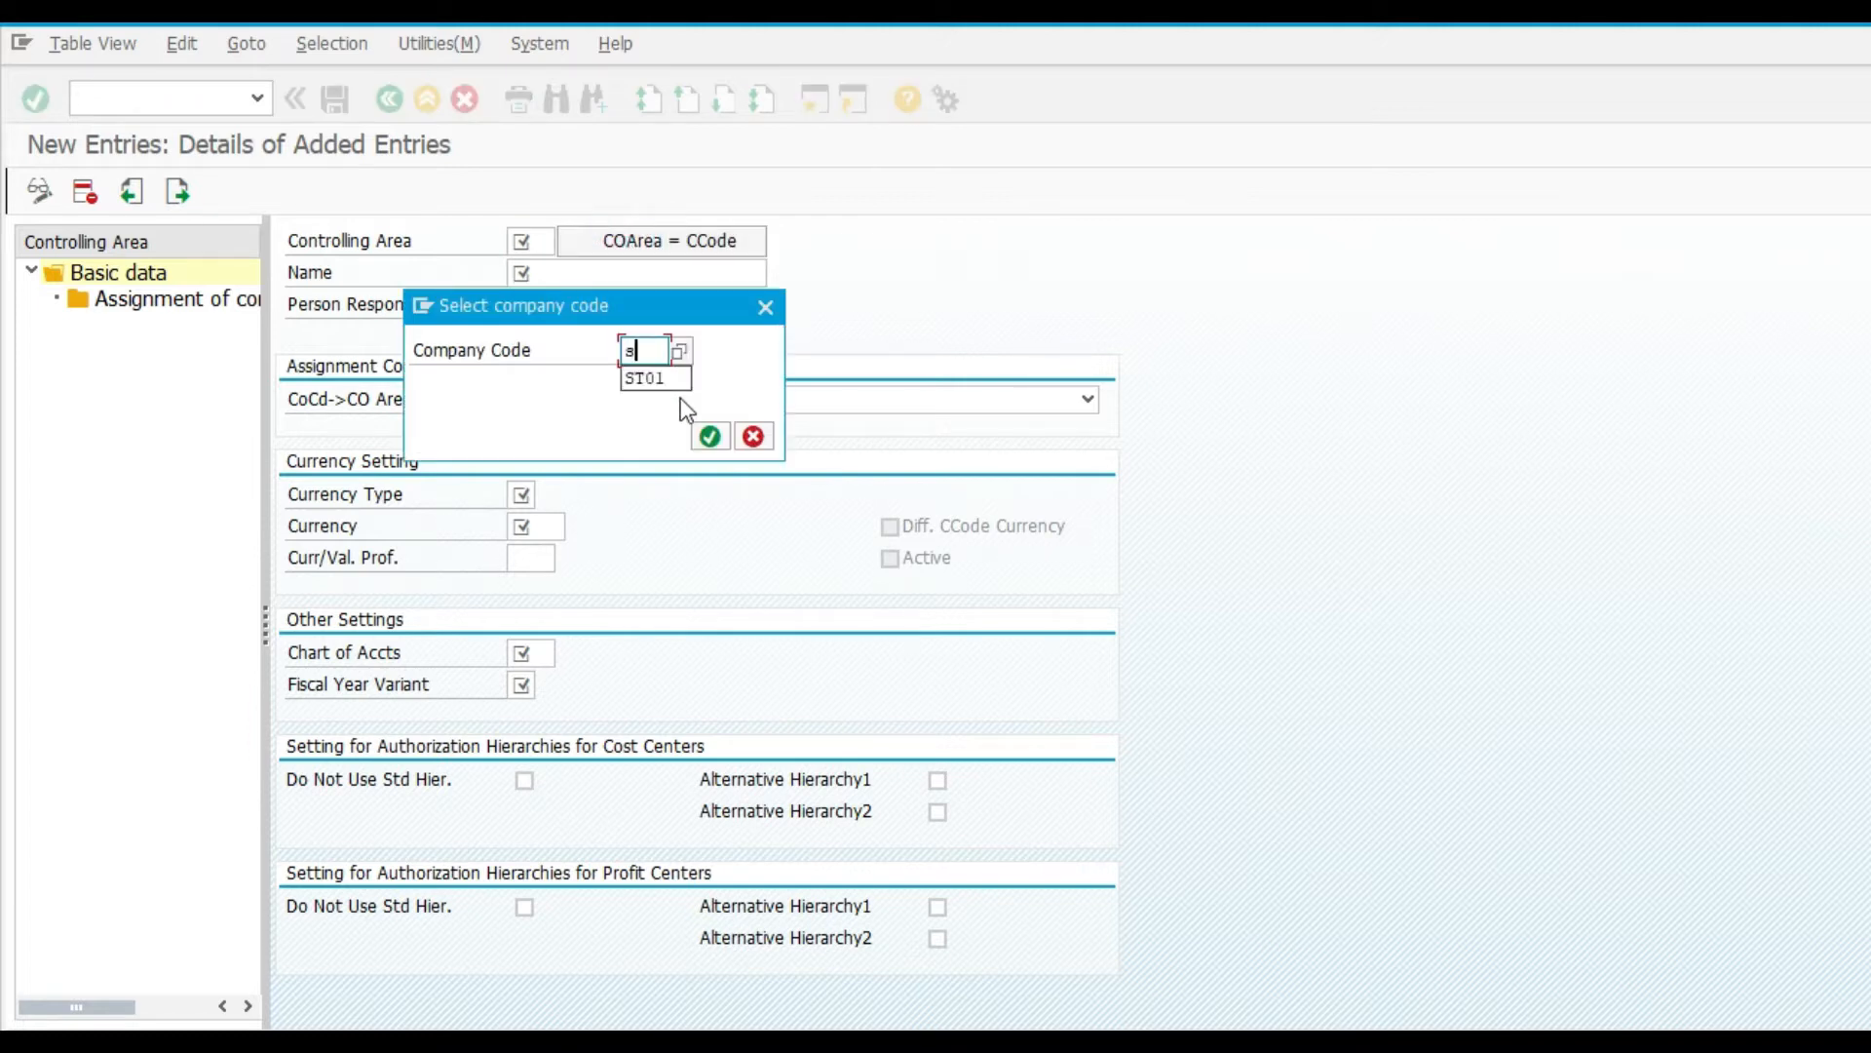
{"action": "type", "text": "st01"}
{"action": "key", "text": "Return"}
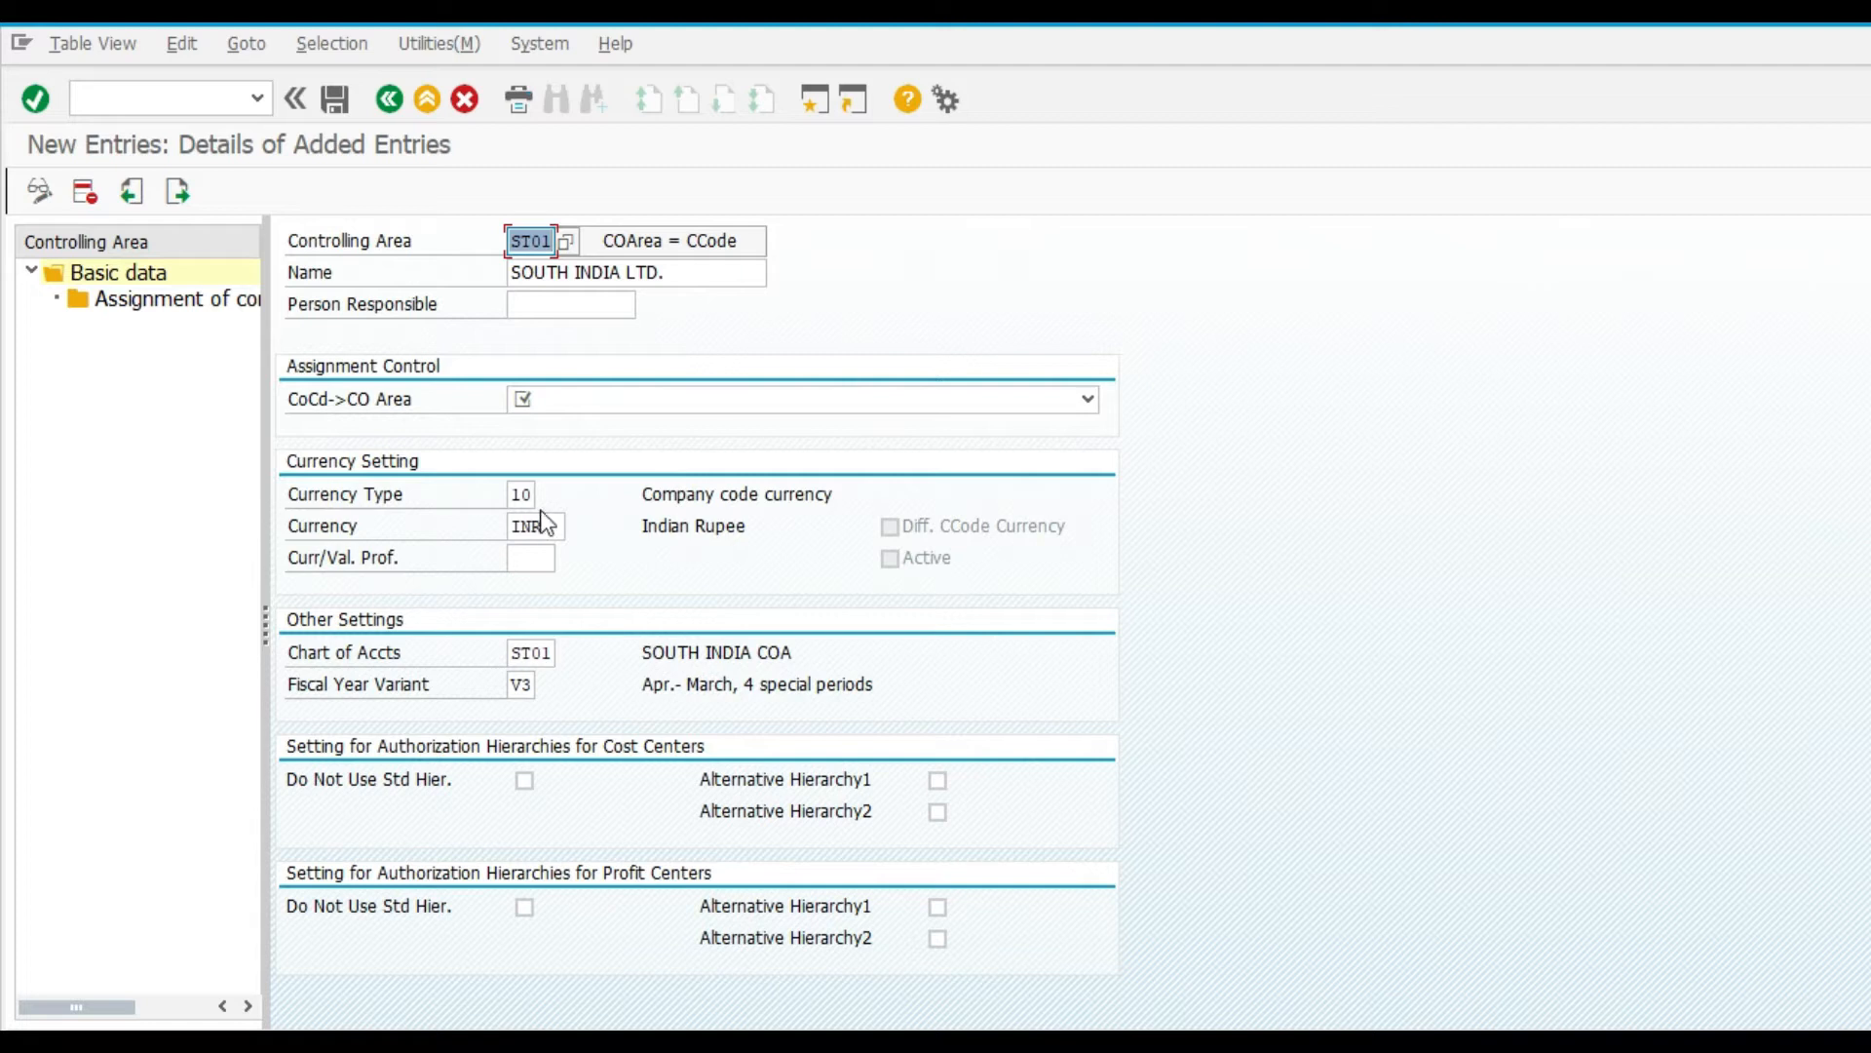
Set the controlling area's CoCd->CO Area assignment control to 2 Cross-company-code cost accounting
{"action": "left_click", "coordinate": [573, 400]}
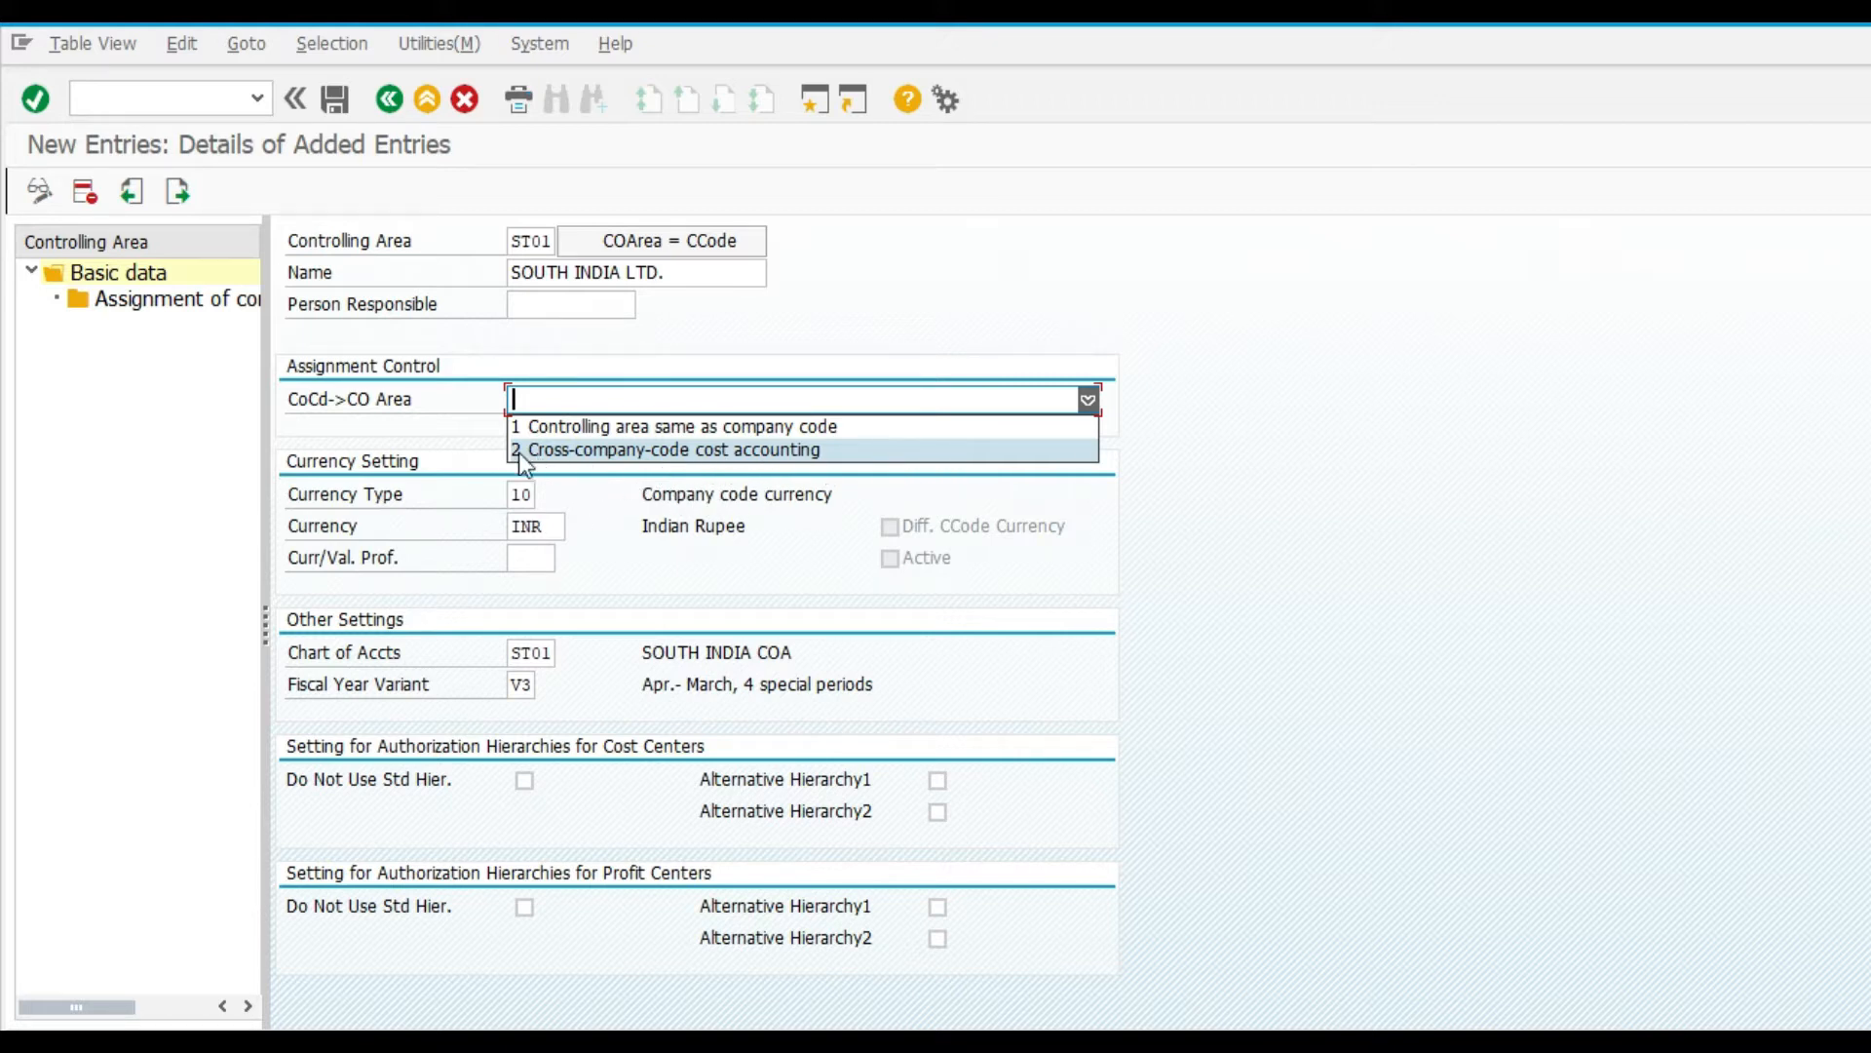
{"action": "left_click", "coordinate": [569, 451]}
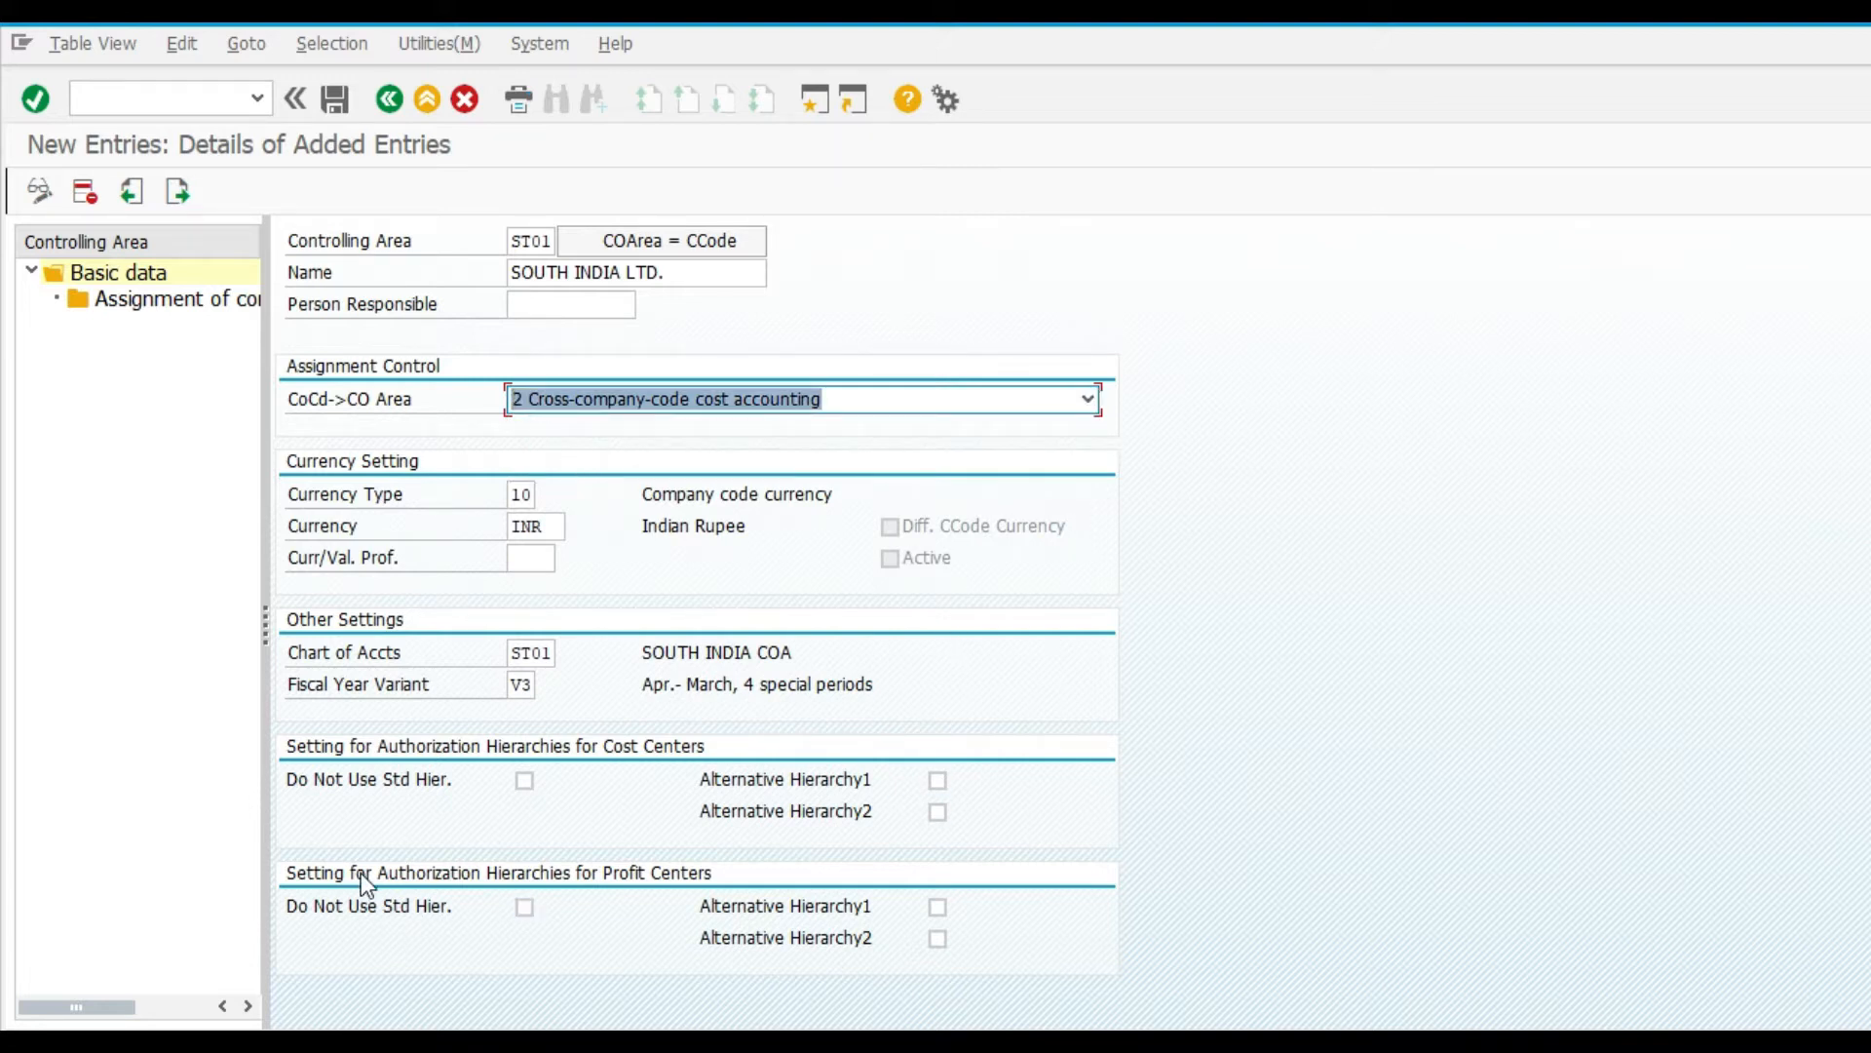
{"action": "left_click", "coordinate": [513, 306]}
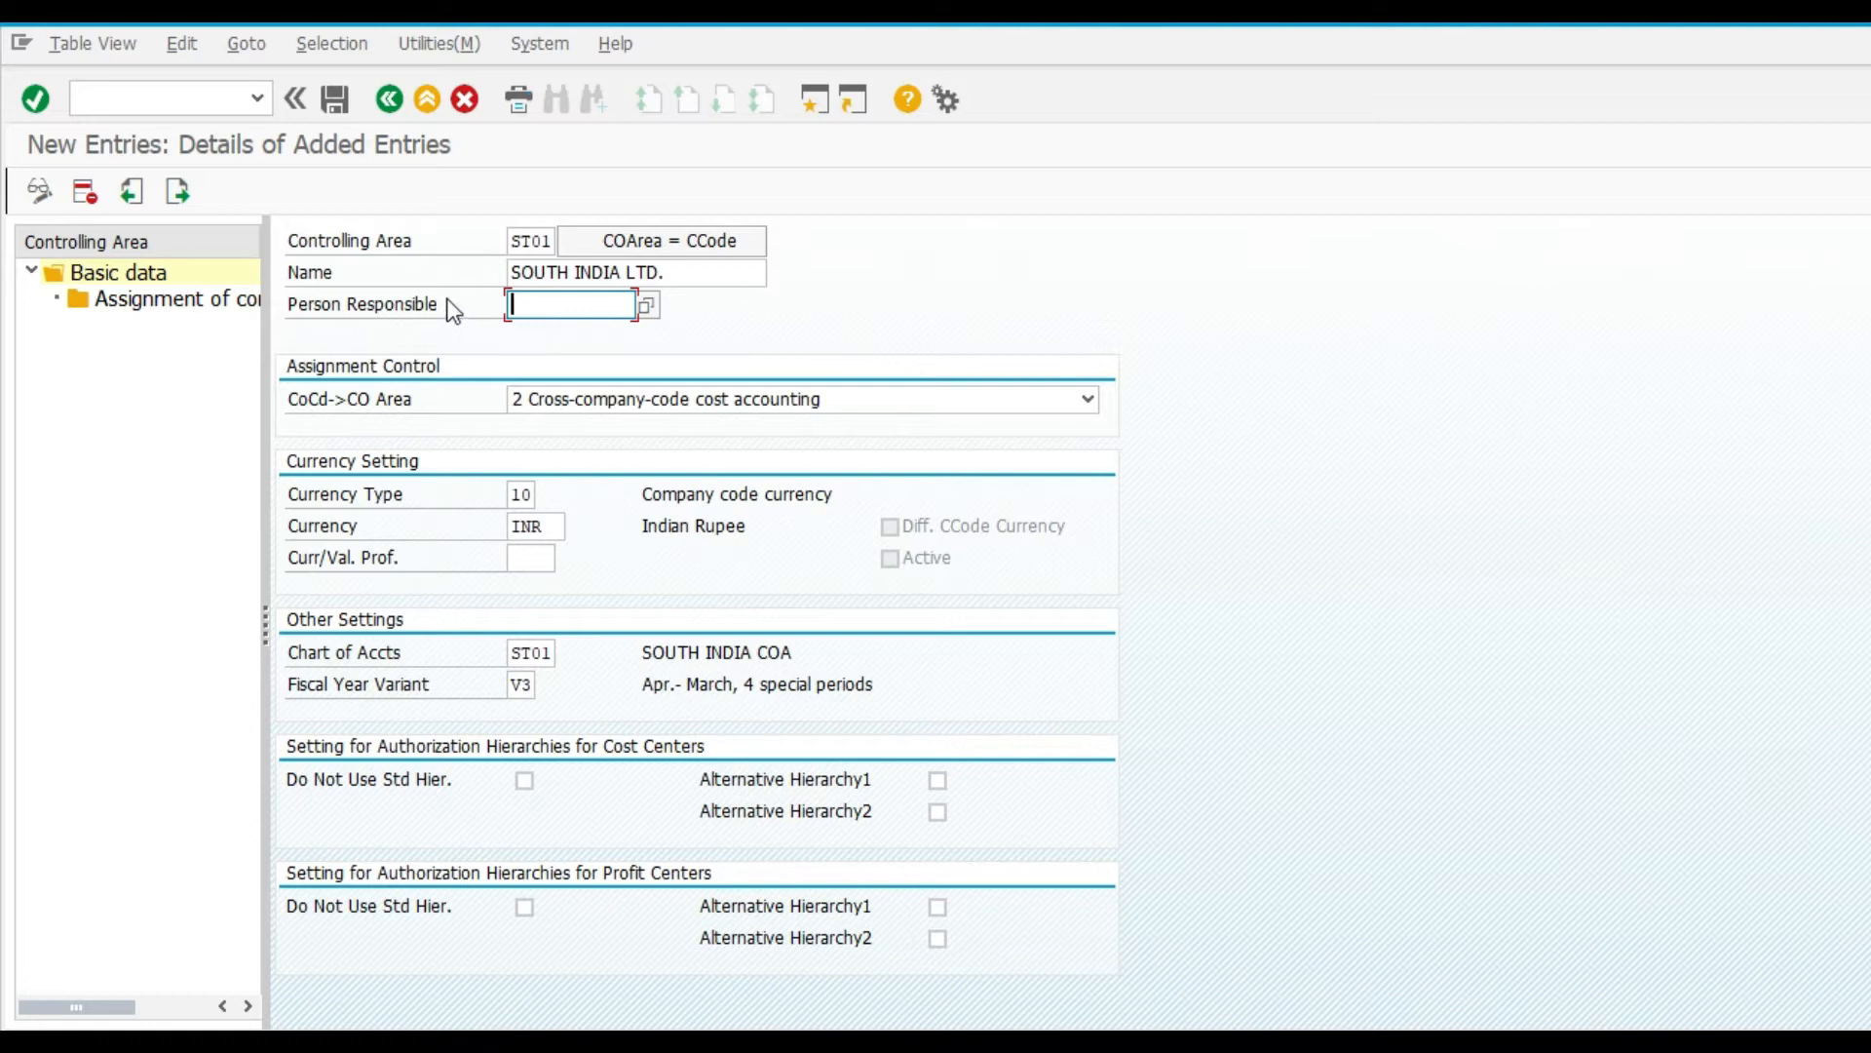
Assign company code ST01 to the controlling area and save it under the customizing request NEW_CO_SETUP
{"action": "left_click", "coordinate": [235, 308]}
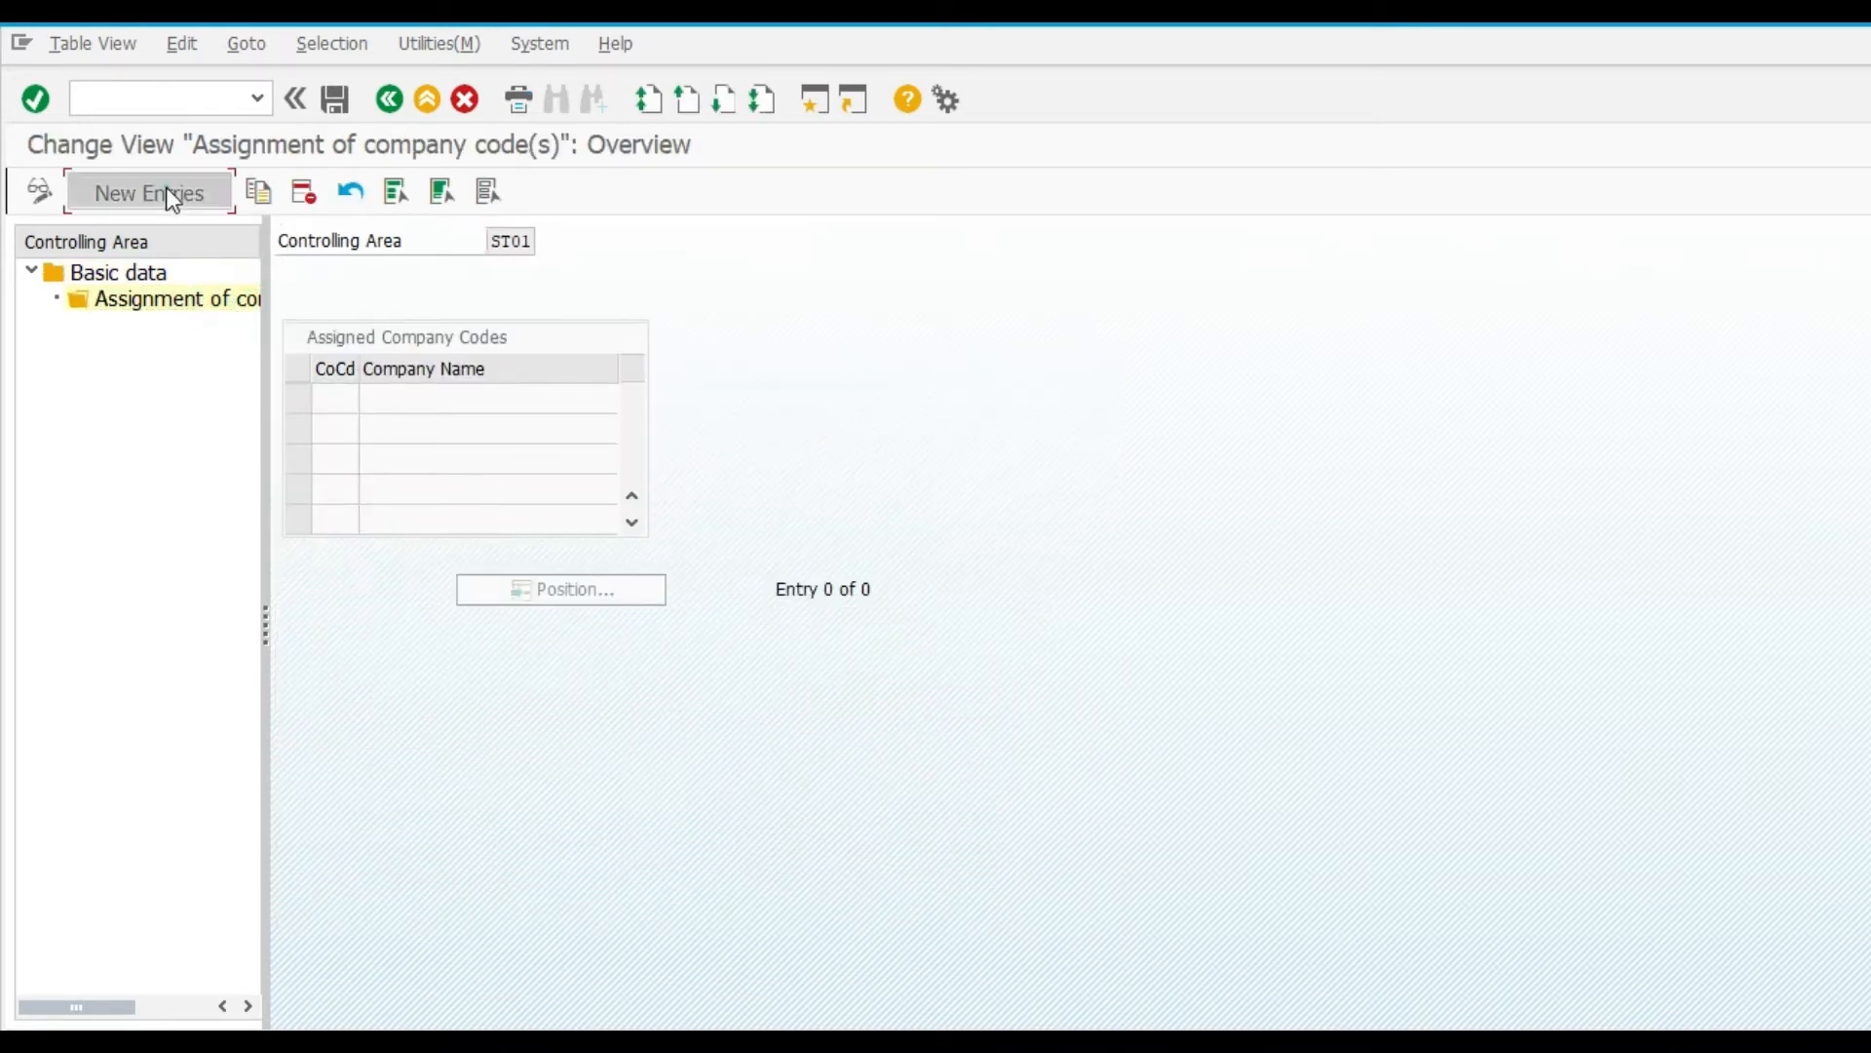
{"action": "left_click", "coordinate": [172, 195]}
{"action": "type", "text": "ST01"}
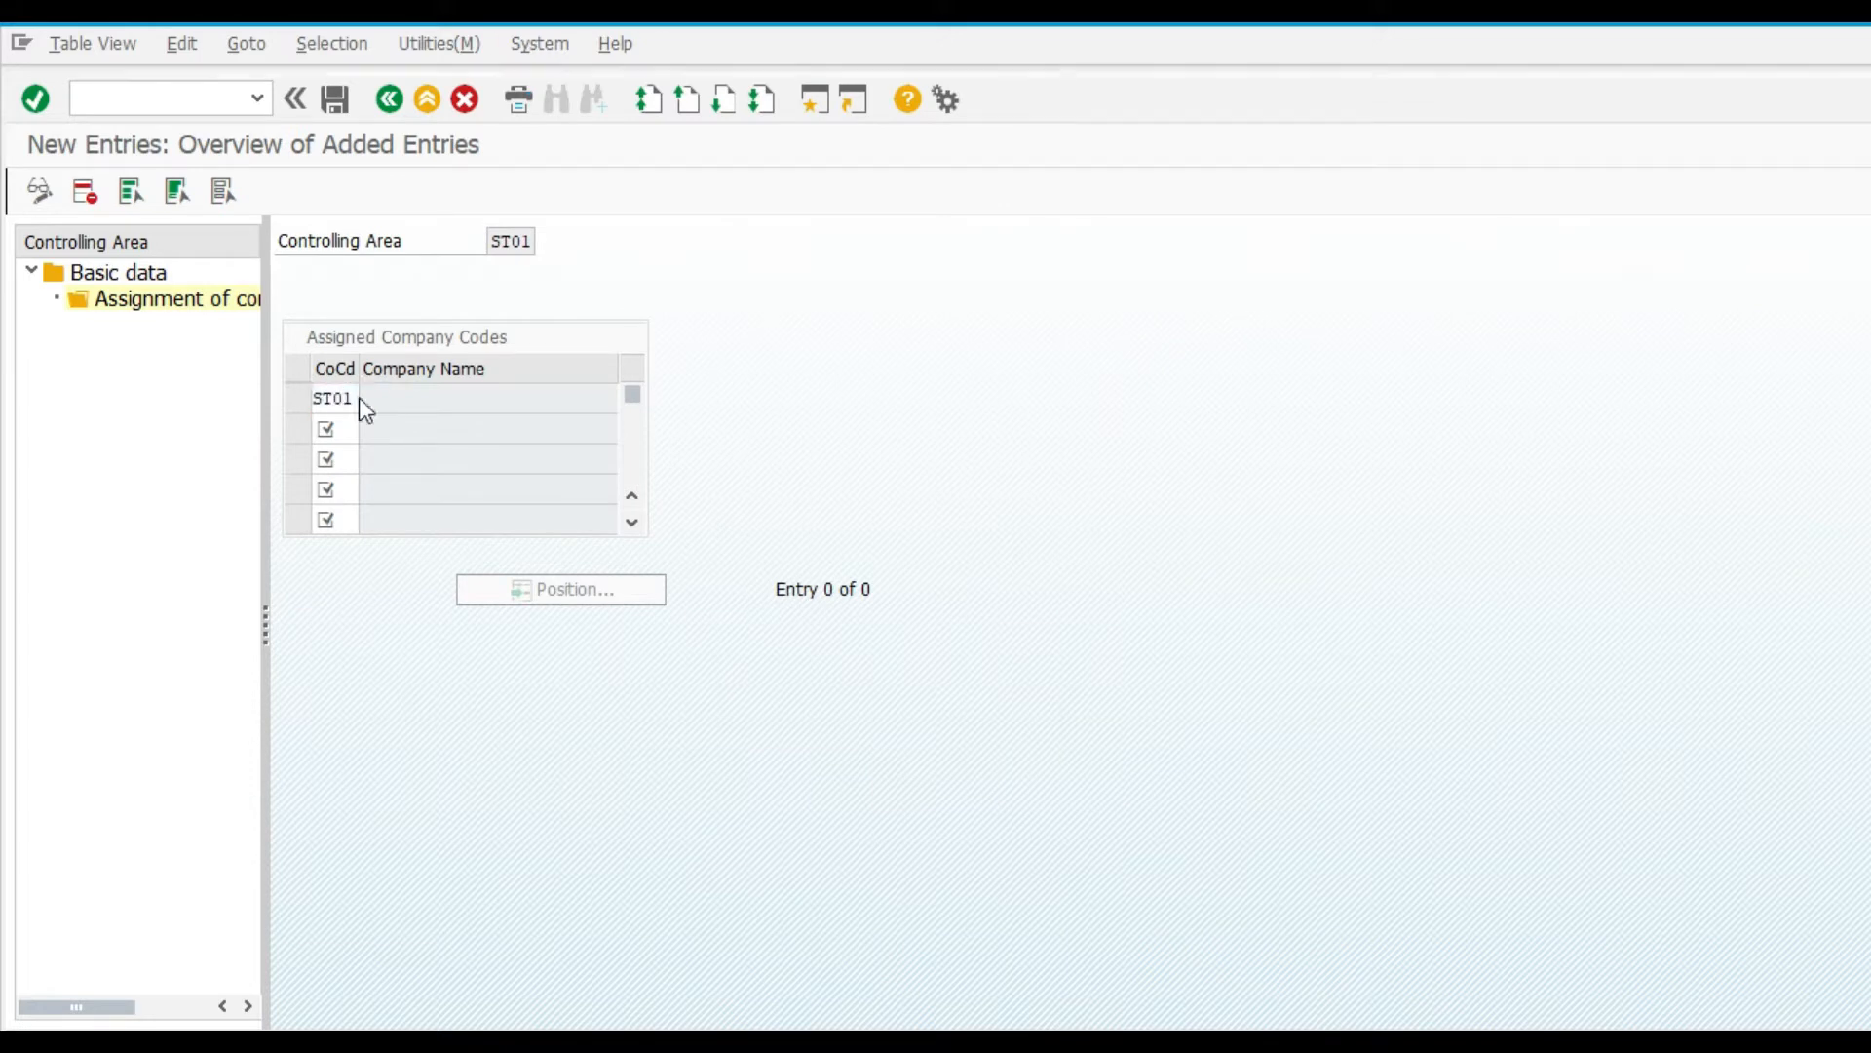
{"action": "key", "text": "Return"}
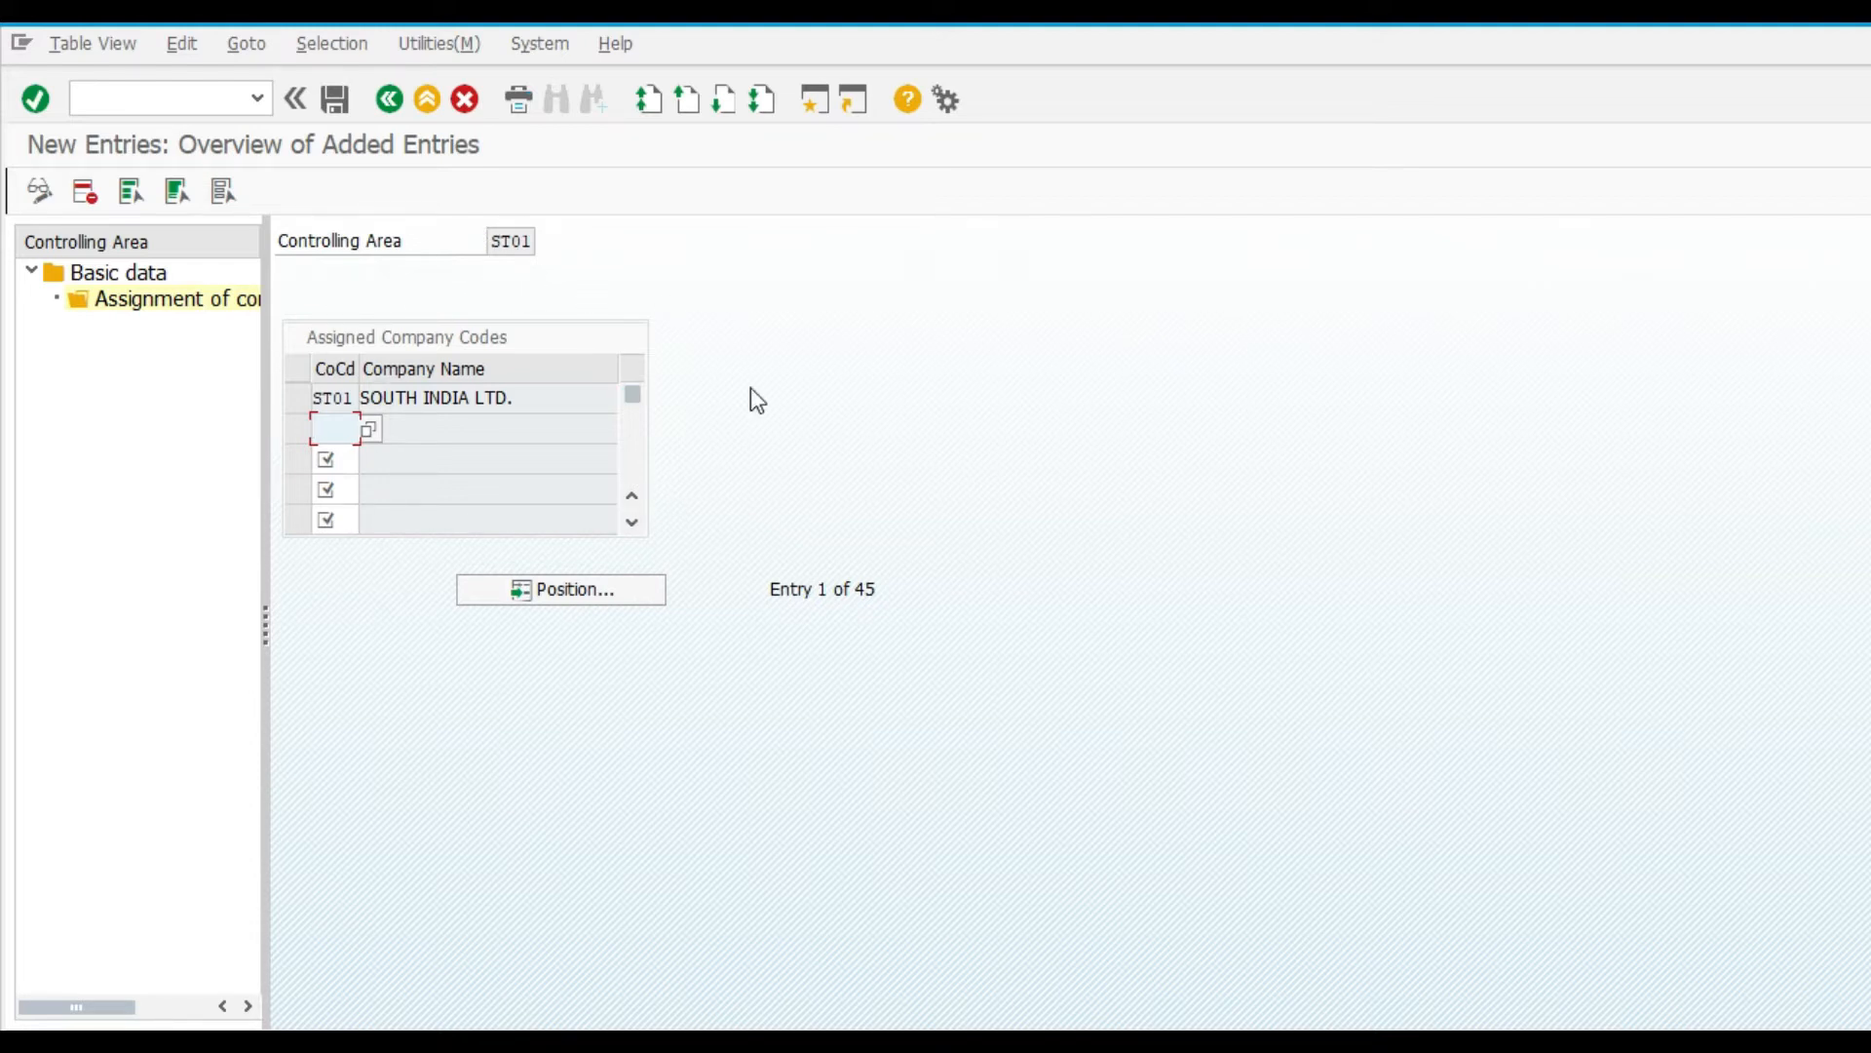
{"action": "left_click", "coordinate": [335, 101]}
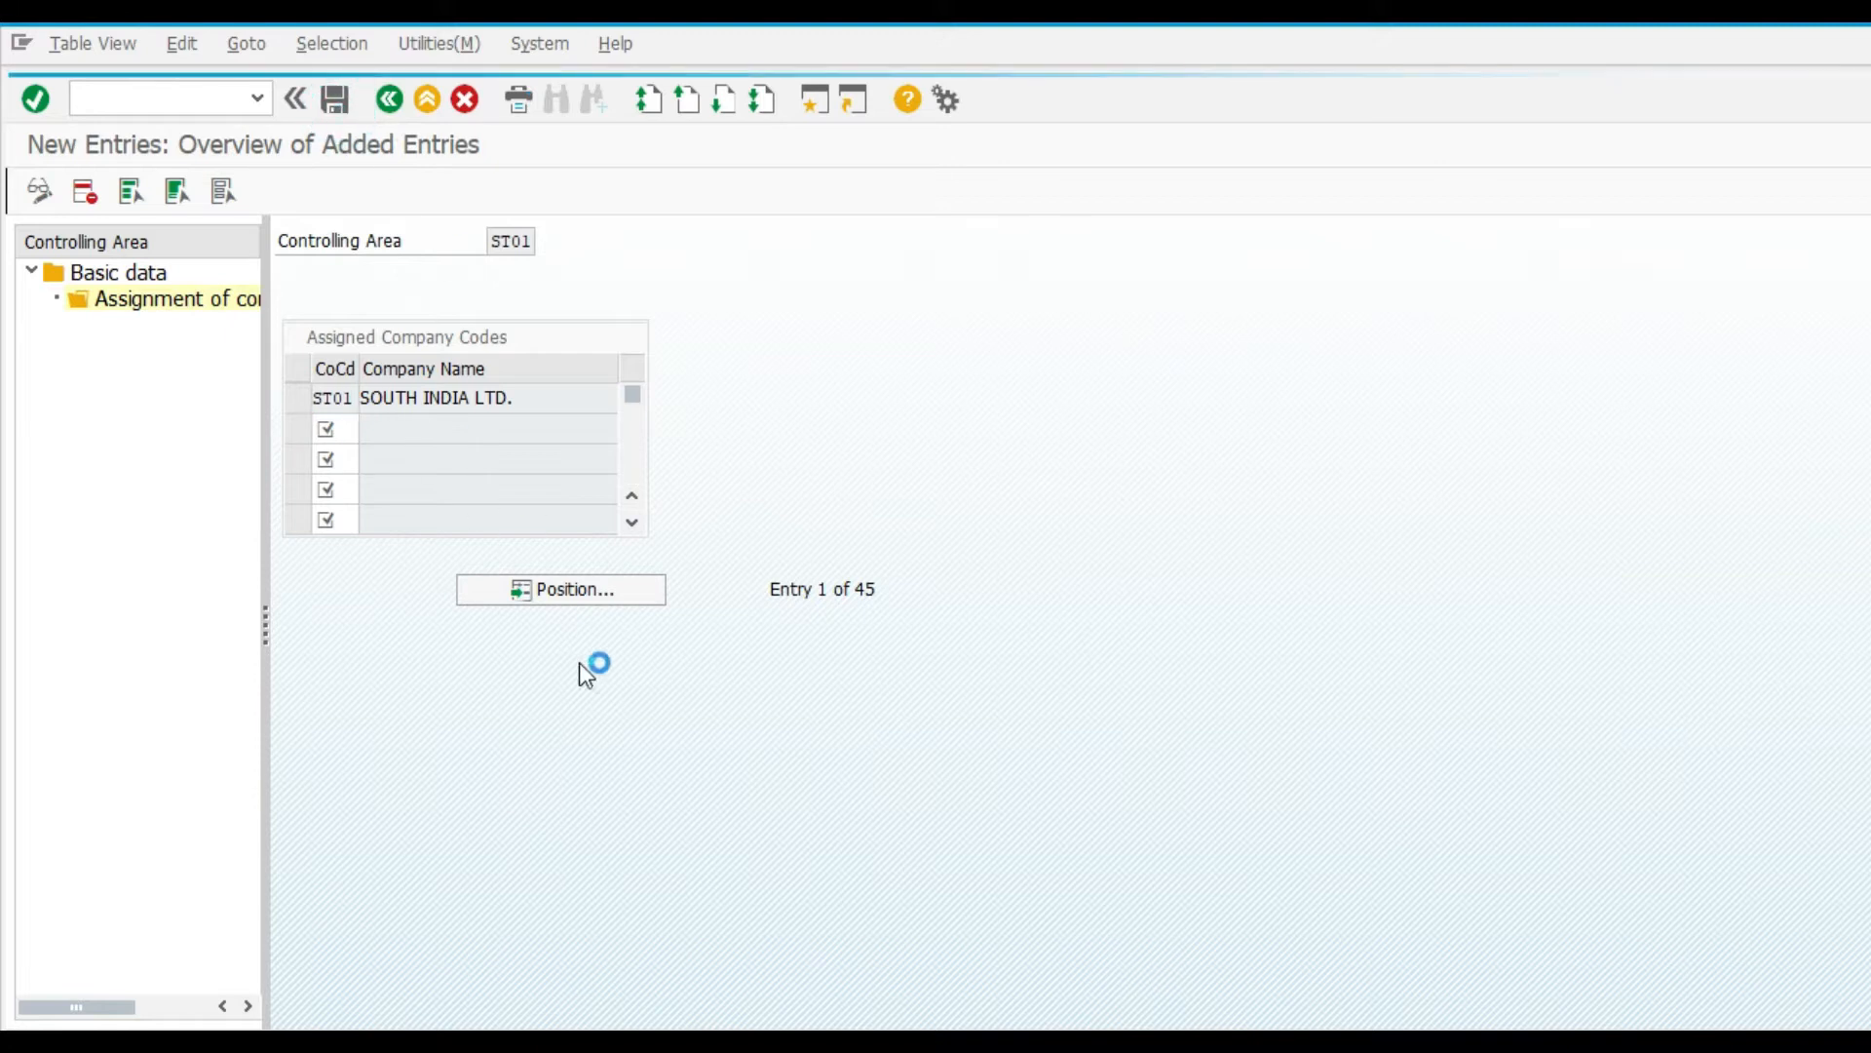
{"action": "left_click", "coordinate": [336, 499]}
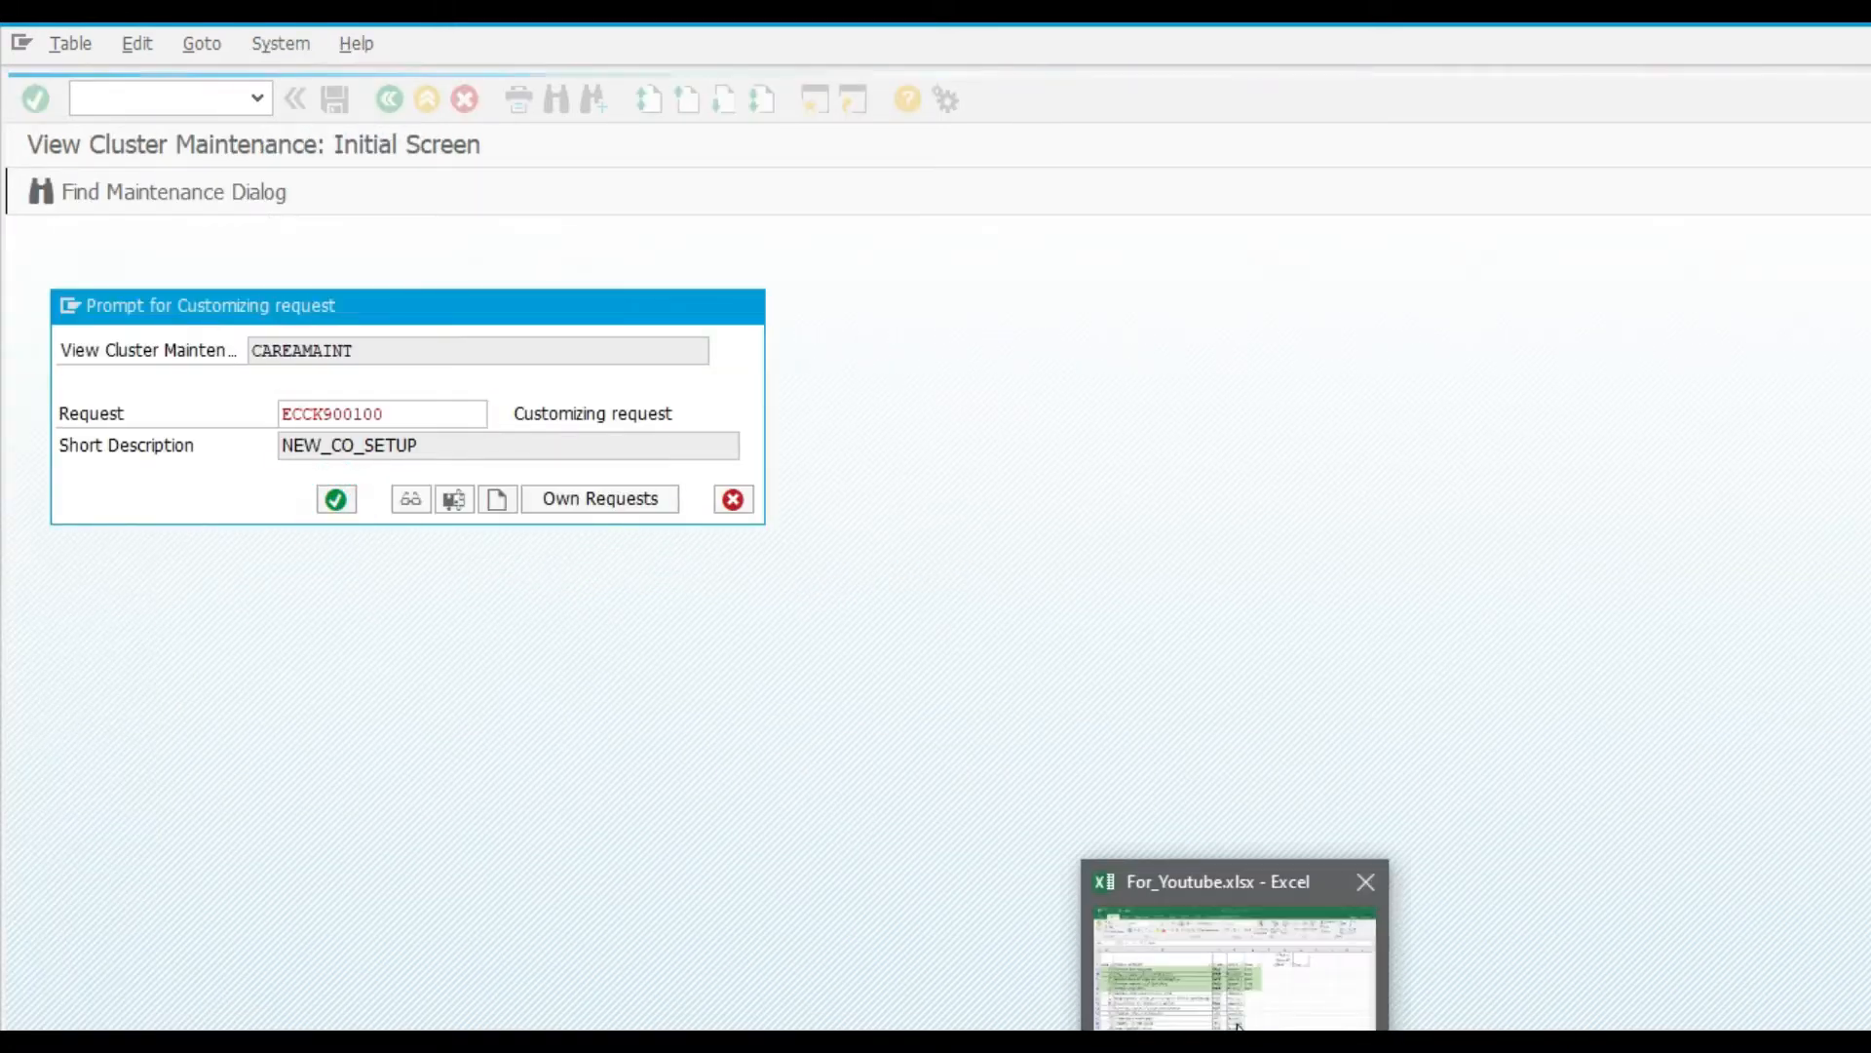
Switch to the Excel workbook and clear the Done status from the number ranges, versions and activate components rows, E57:E59
{"action": "left_click", "coordinate": [1236, 965]}
{"action": "left_click", "coordinate": [846, 490]}
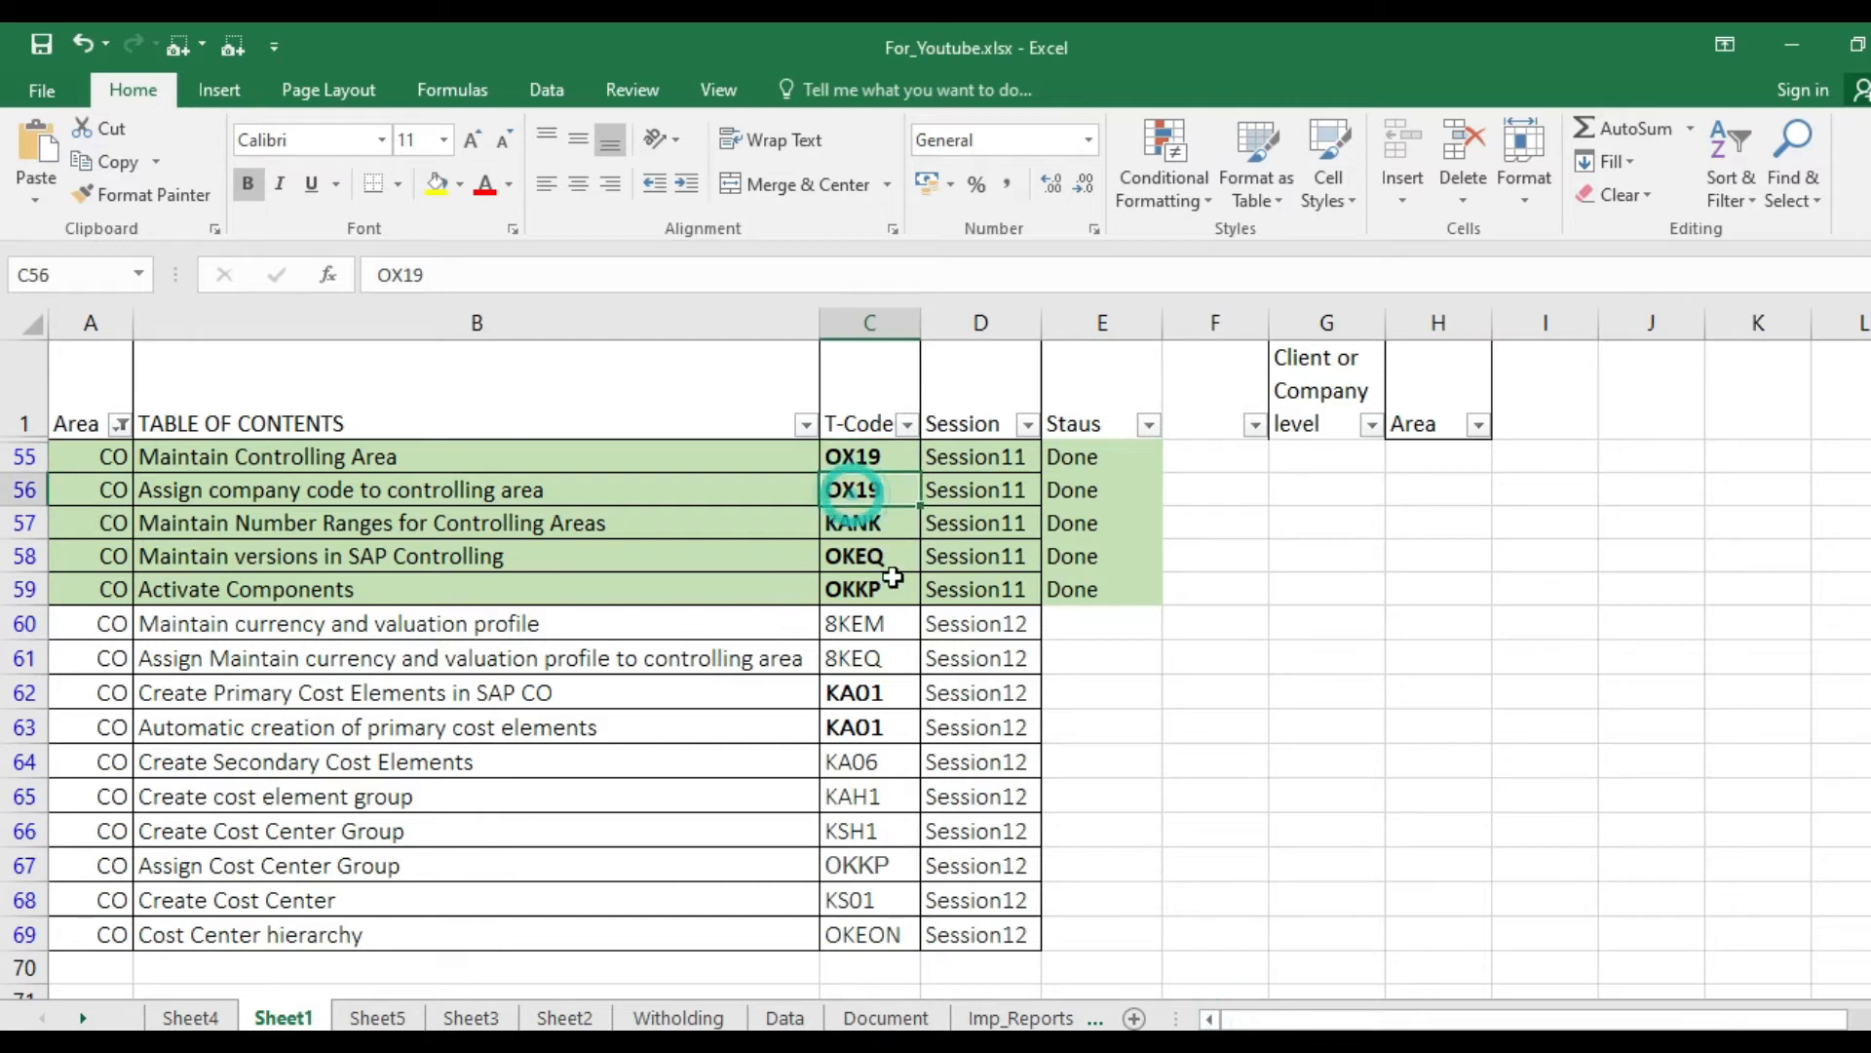
{"action": "left_click", "coordinate": [894, 454]}
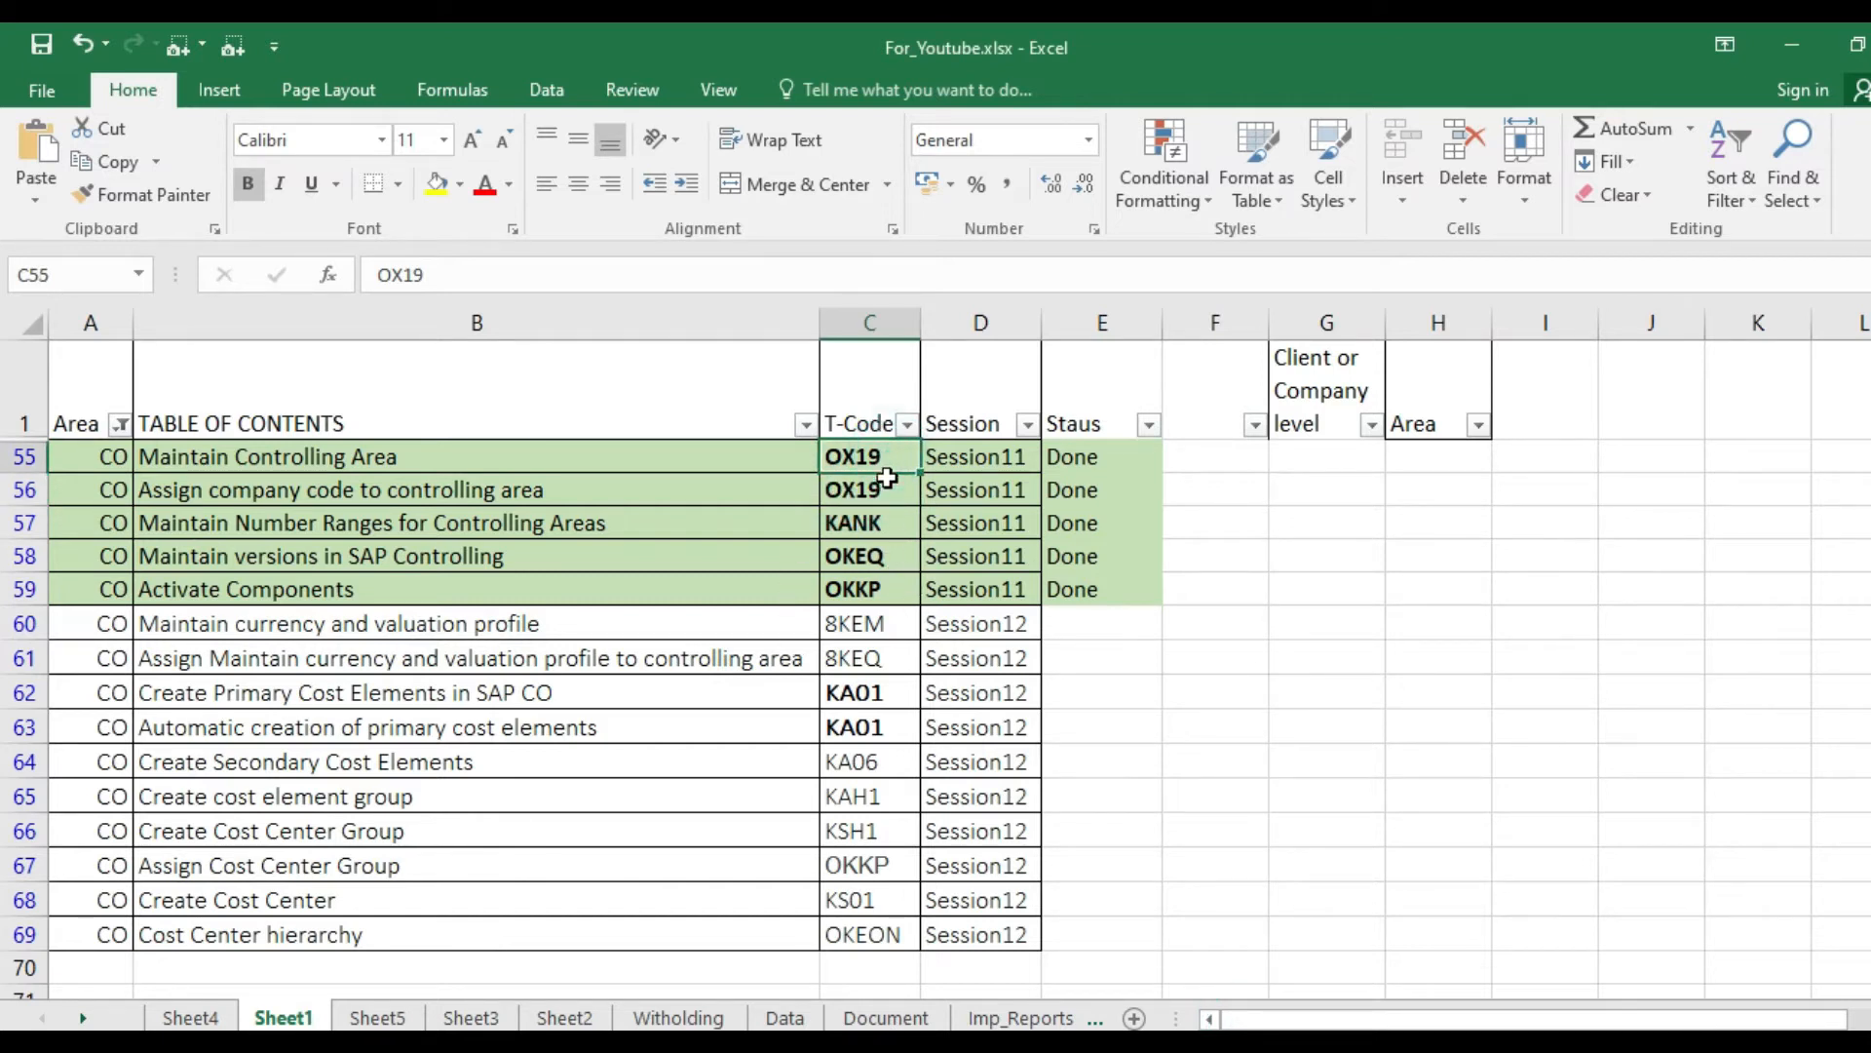
{"action": "left_click_drag", "start_coordinate": [892, 465], "coordinate": [901, 491]}
{"action": "left_click_drag", "start_coordinate": [1059, 522], "coordinate": [1061, 585]}
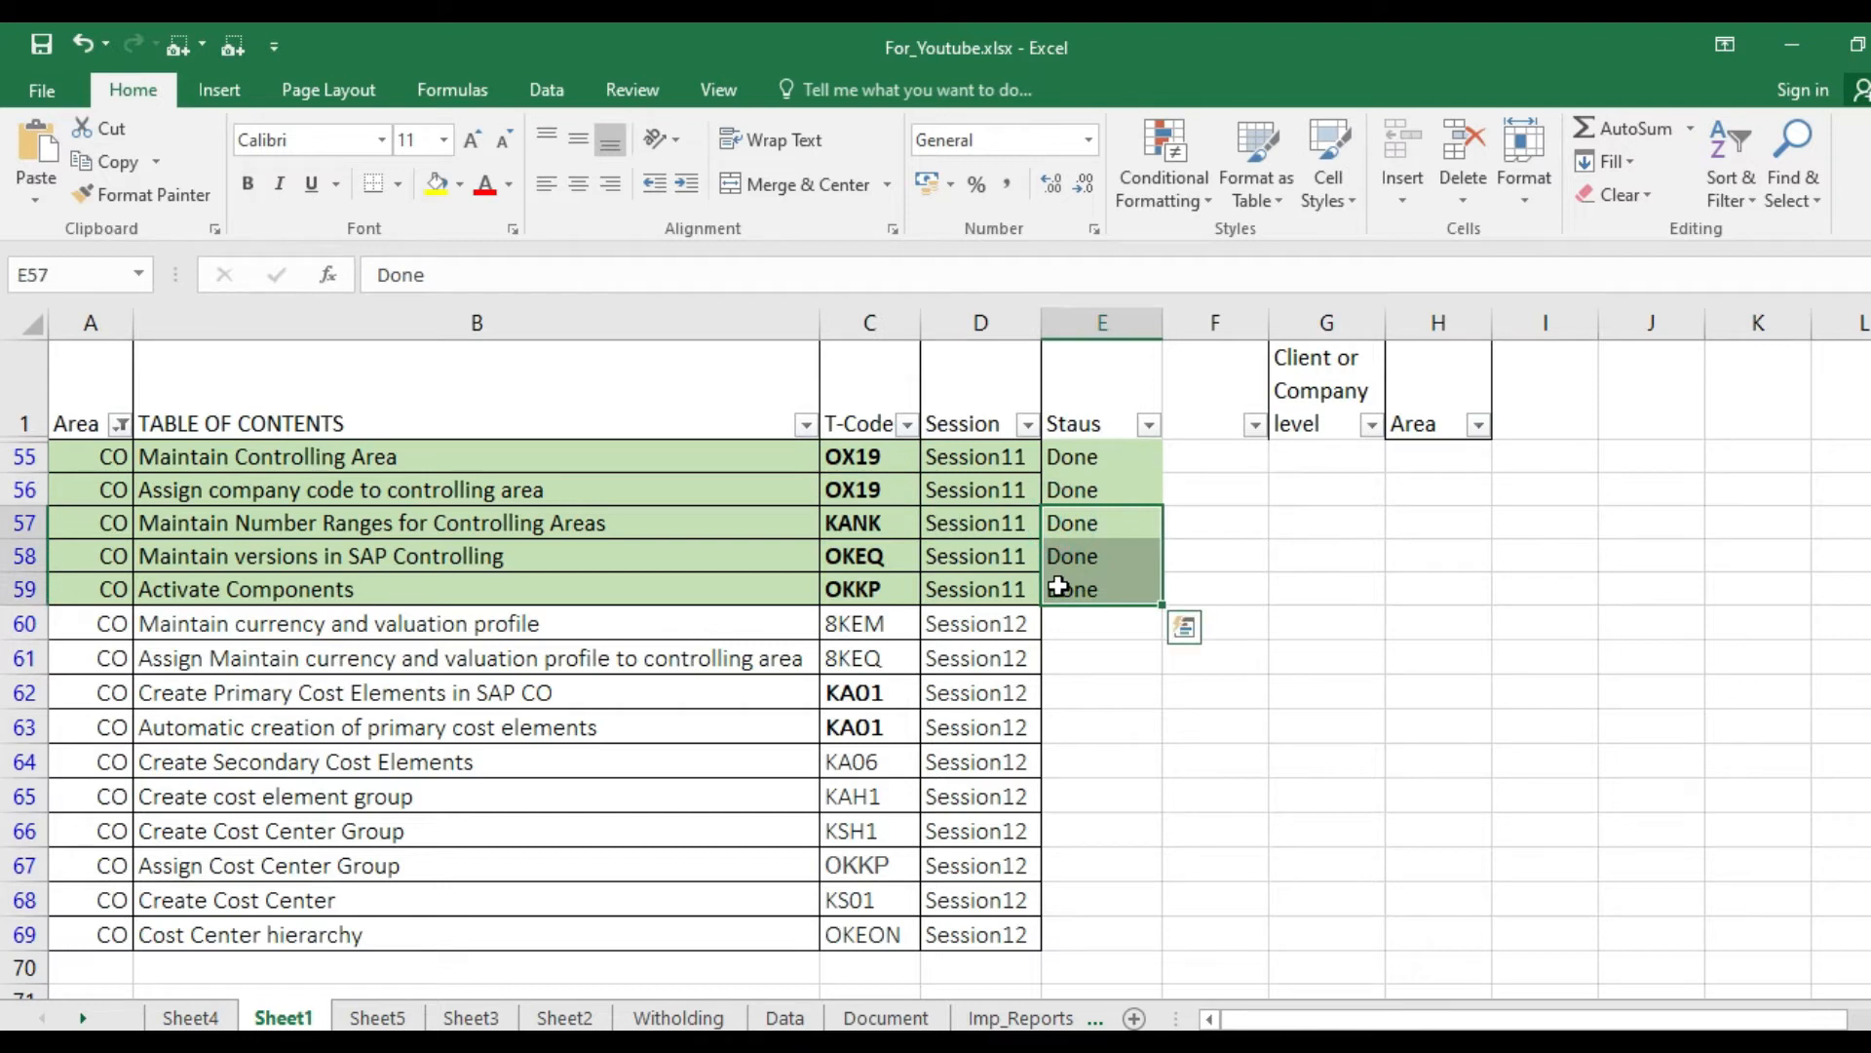
{"action": "key", "text": "Delete"}
Copy the T-code KANK from the Maintain Number Ranges row and run it in SAP with the /N prefix
{"action": "left_click", "coordinate": [809, 546]}
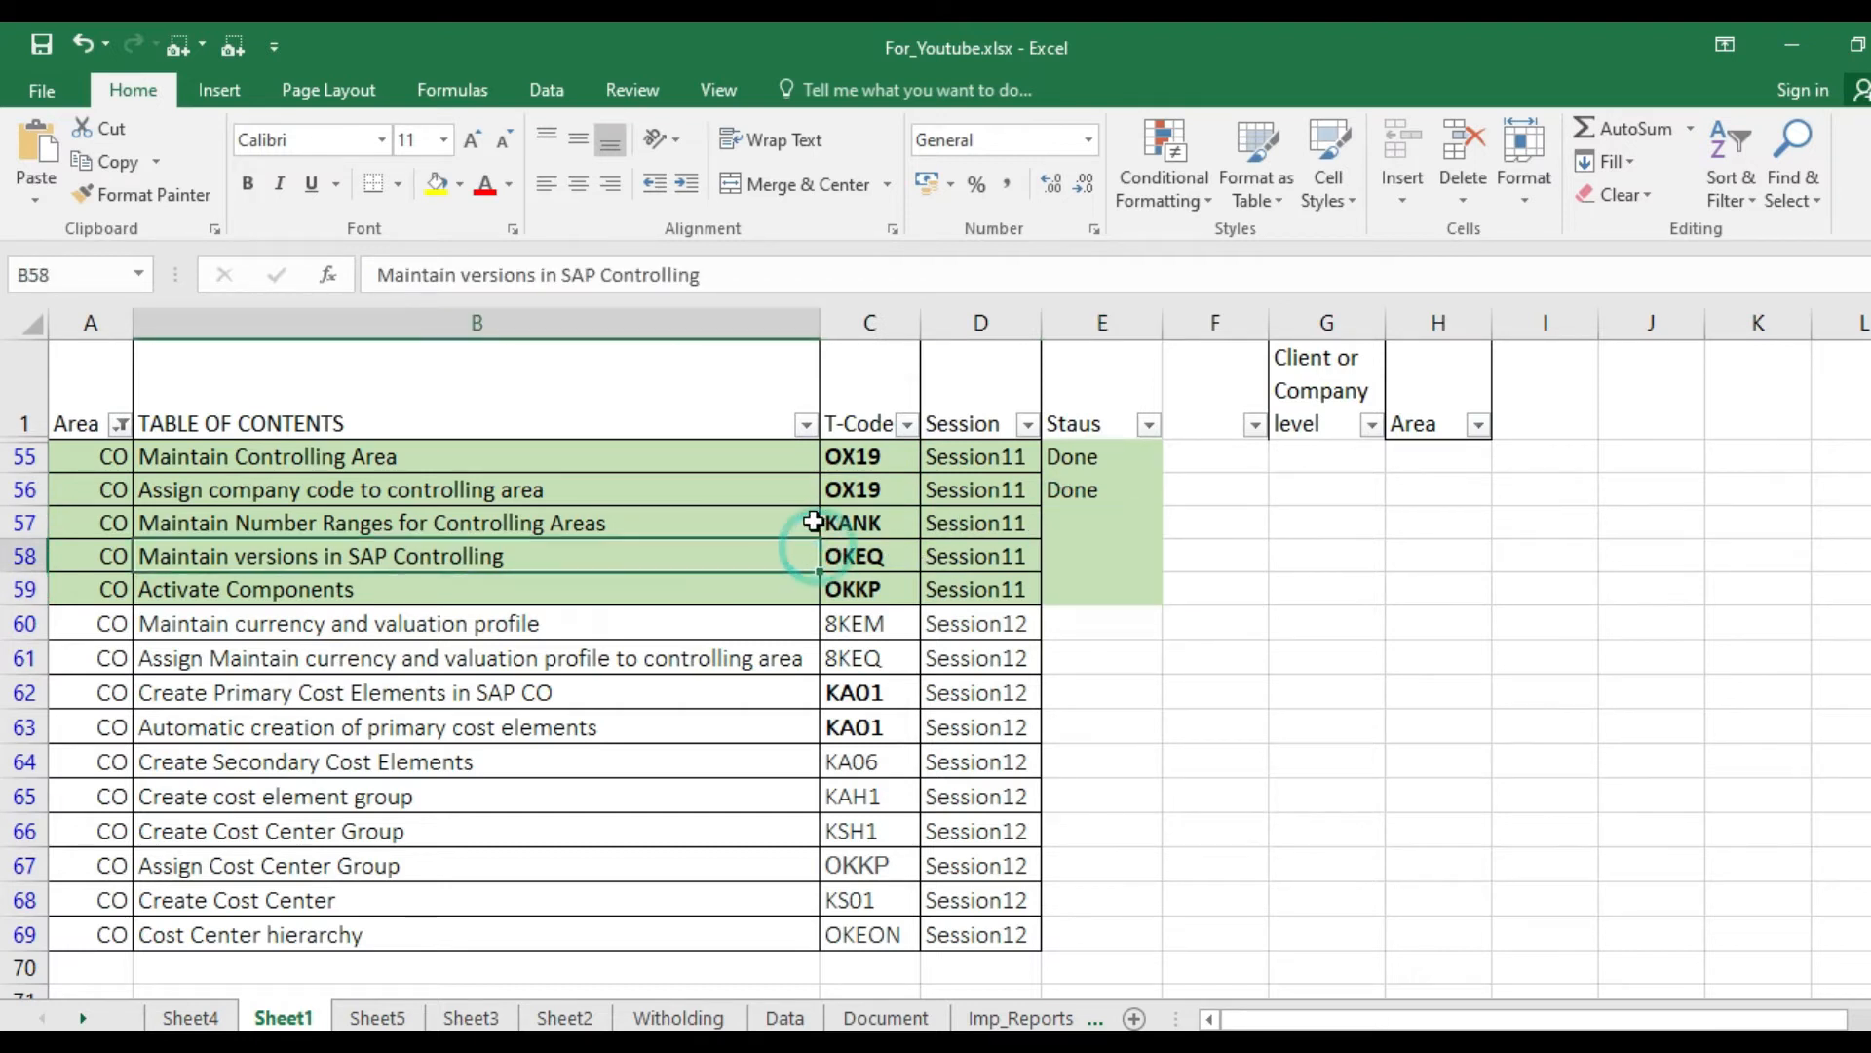
{"action": "left_click", "coordinate": [811, 522]}
{"action": "left_click", "coordinate": [889, 529]}
{"action": "key", "text": "ctrl+c"}
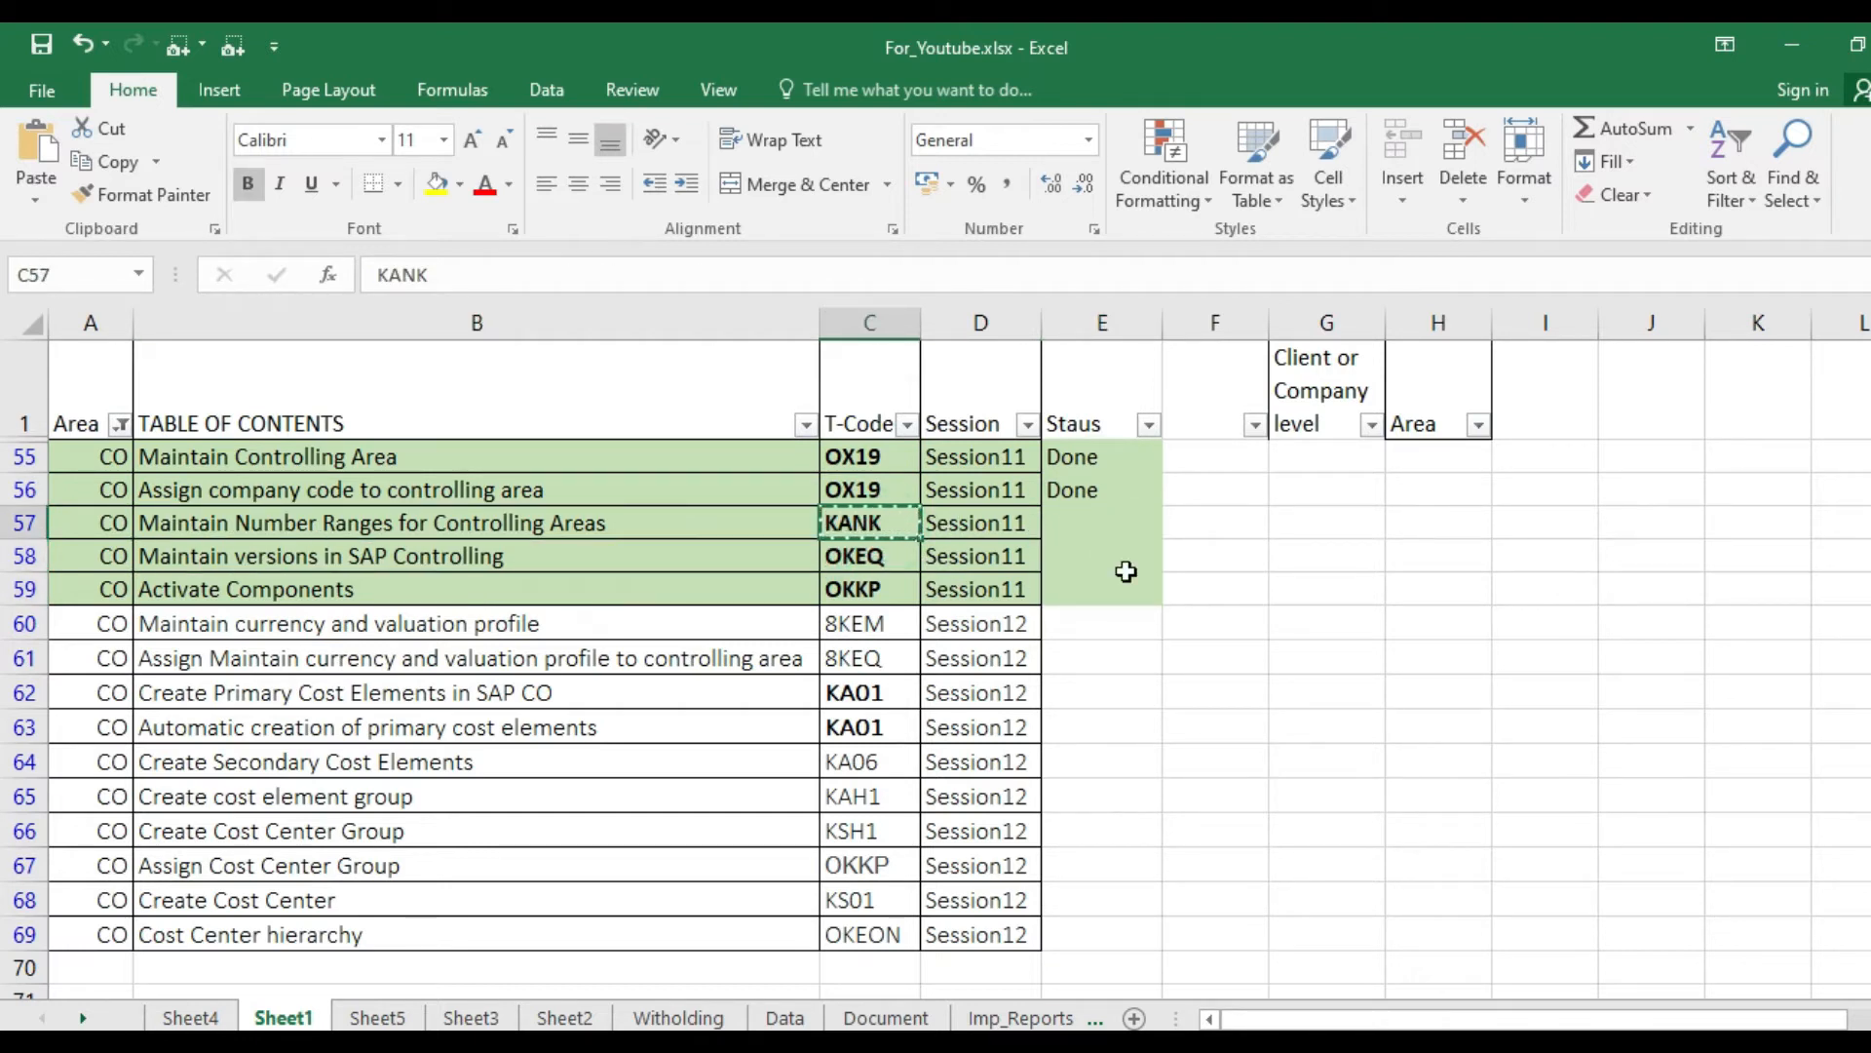
{"action": "mouse_move", "coordinate": [1025, 1043]}
{"action": "left_click", "coordinate": [1092, 956]}
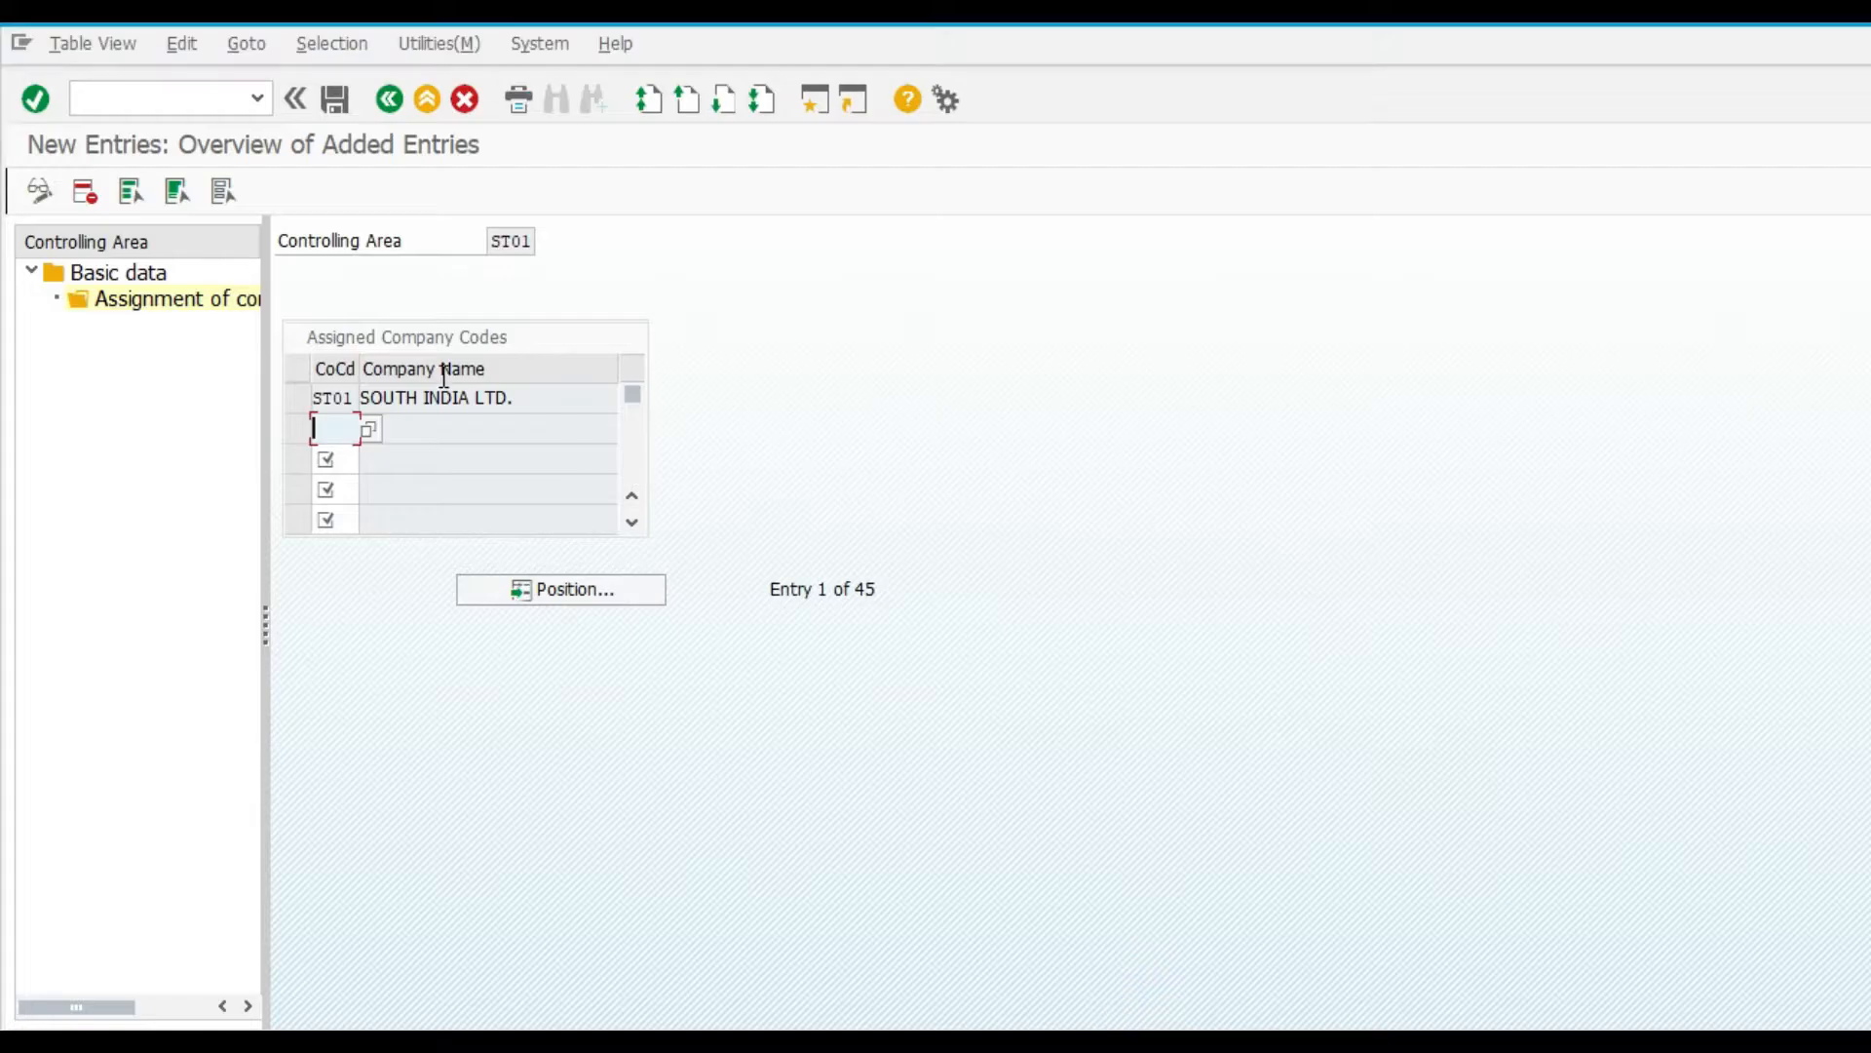
{"action": "left_click", "coordinate": [185, 98]}
{"action": "type", "text": "/N"}
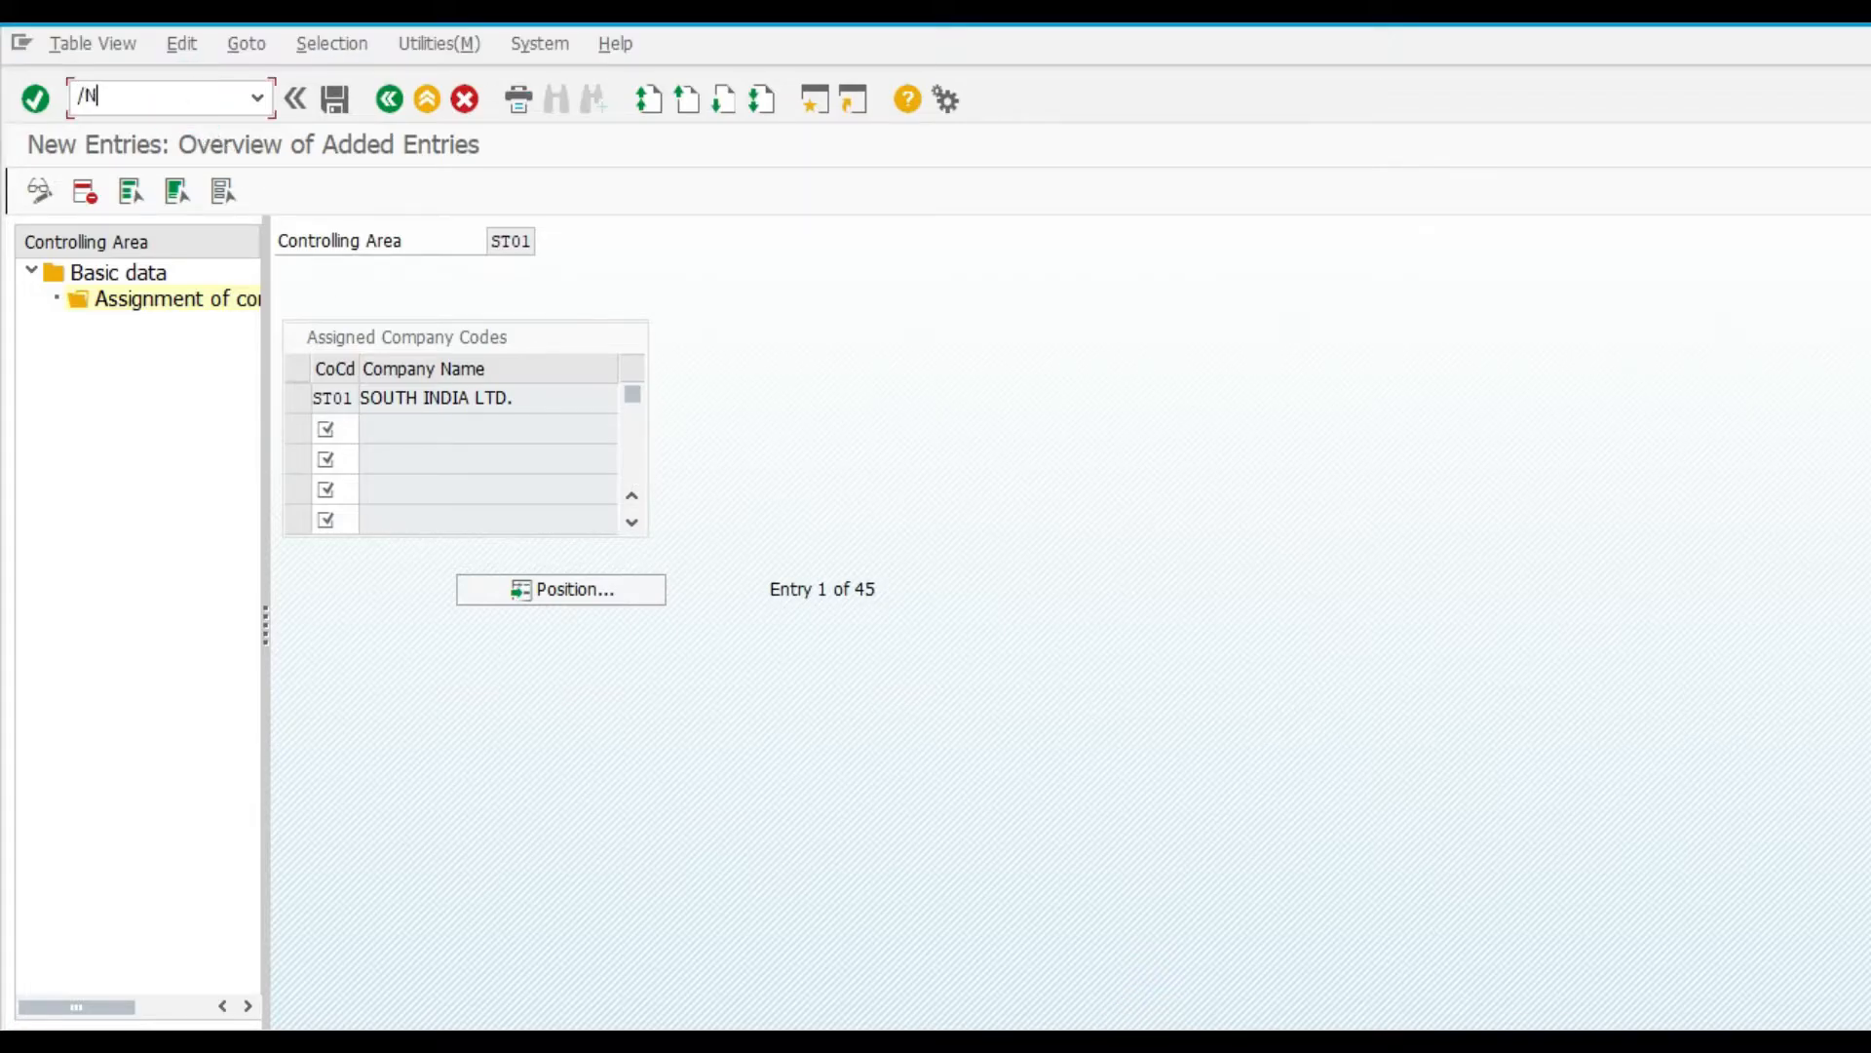
{"action": "key", "text": "ctrl+v"}
{"action": "key", "text": "Return"}
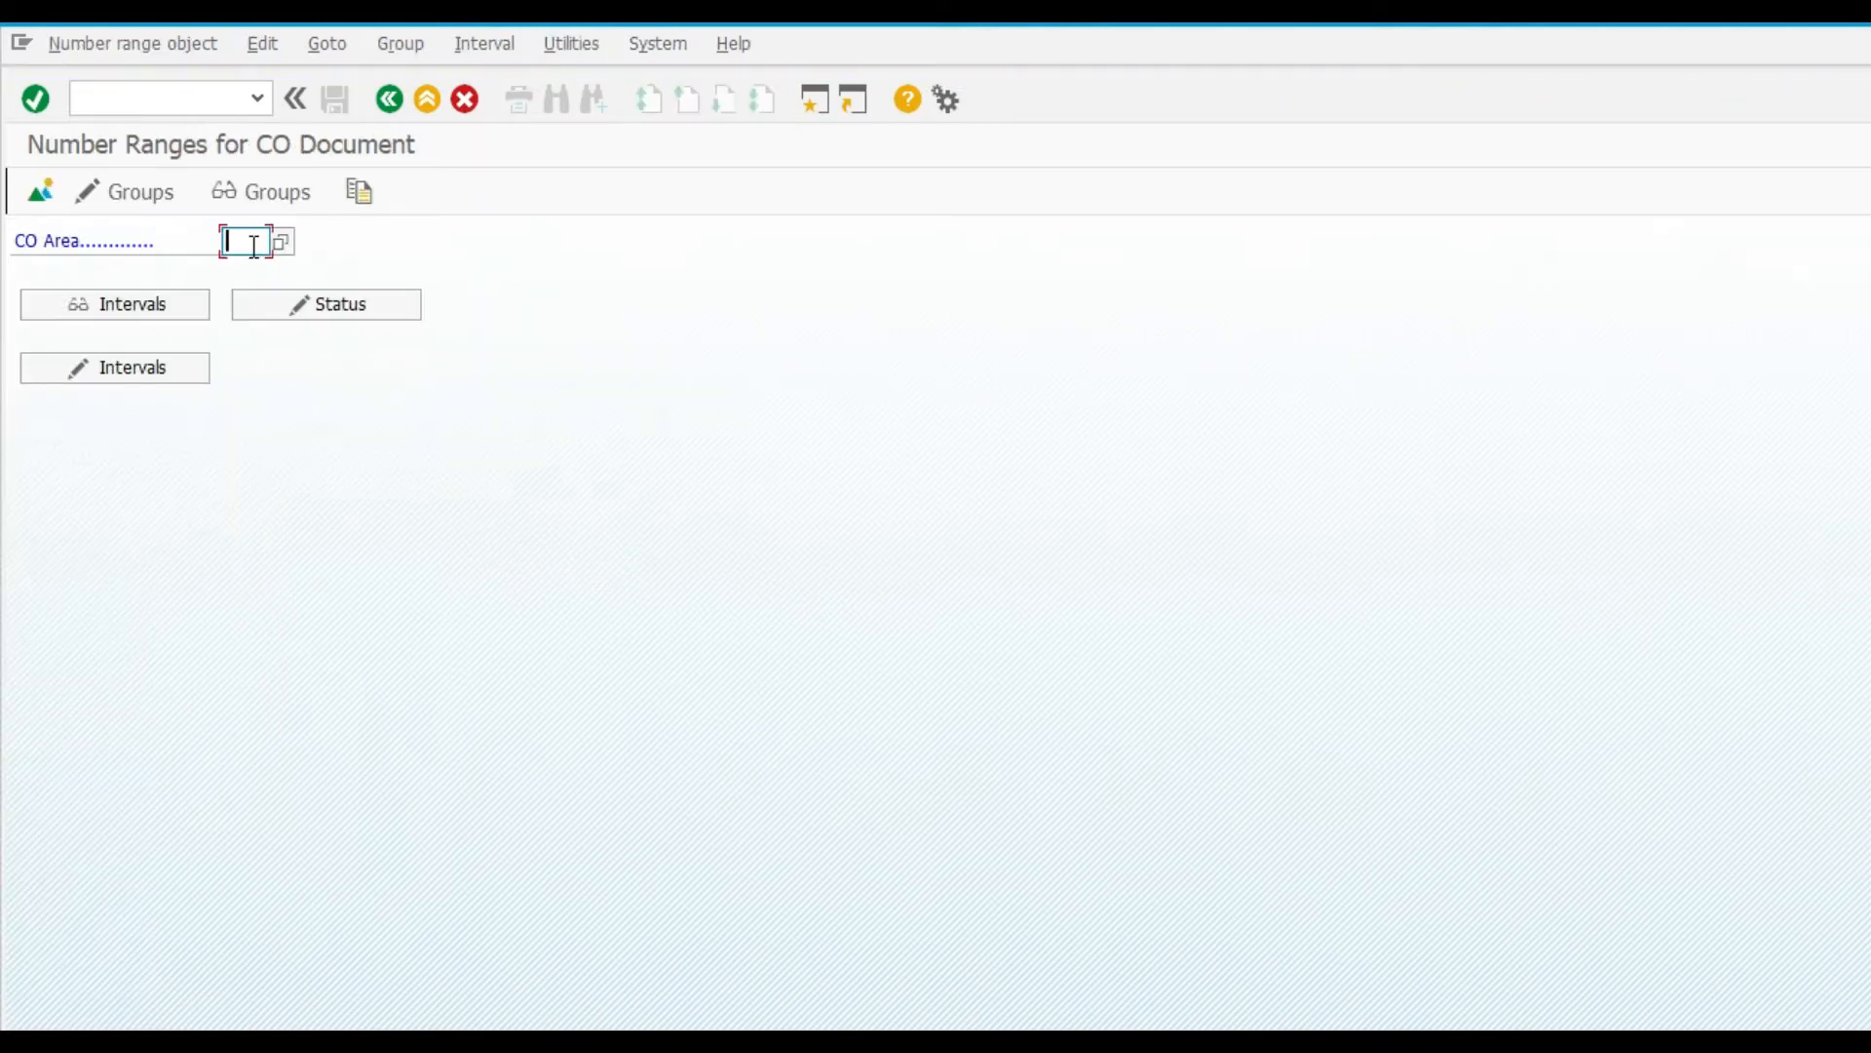
Set the CO area to ST01, display its number range intervals and return to the initial screen
{"action": "type", "text": "ST01"}
{"action": "key", "text": "Return"}
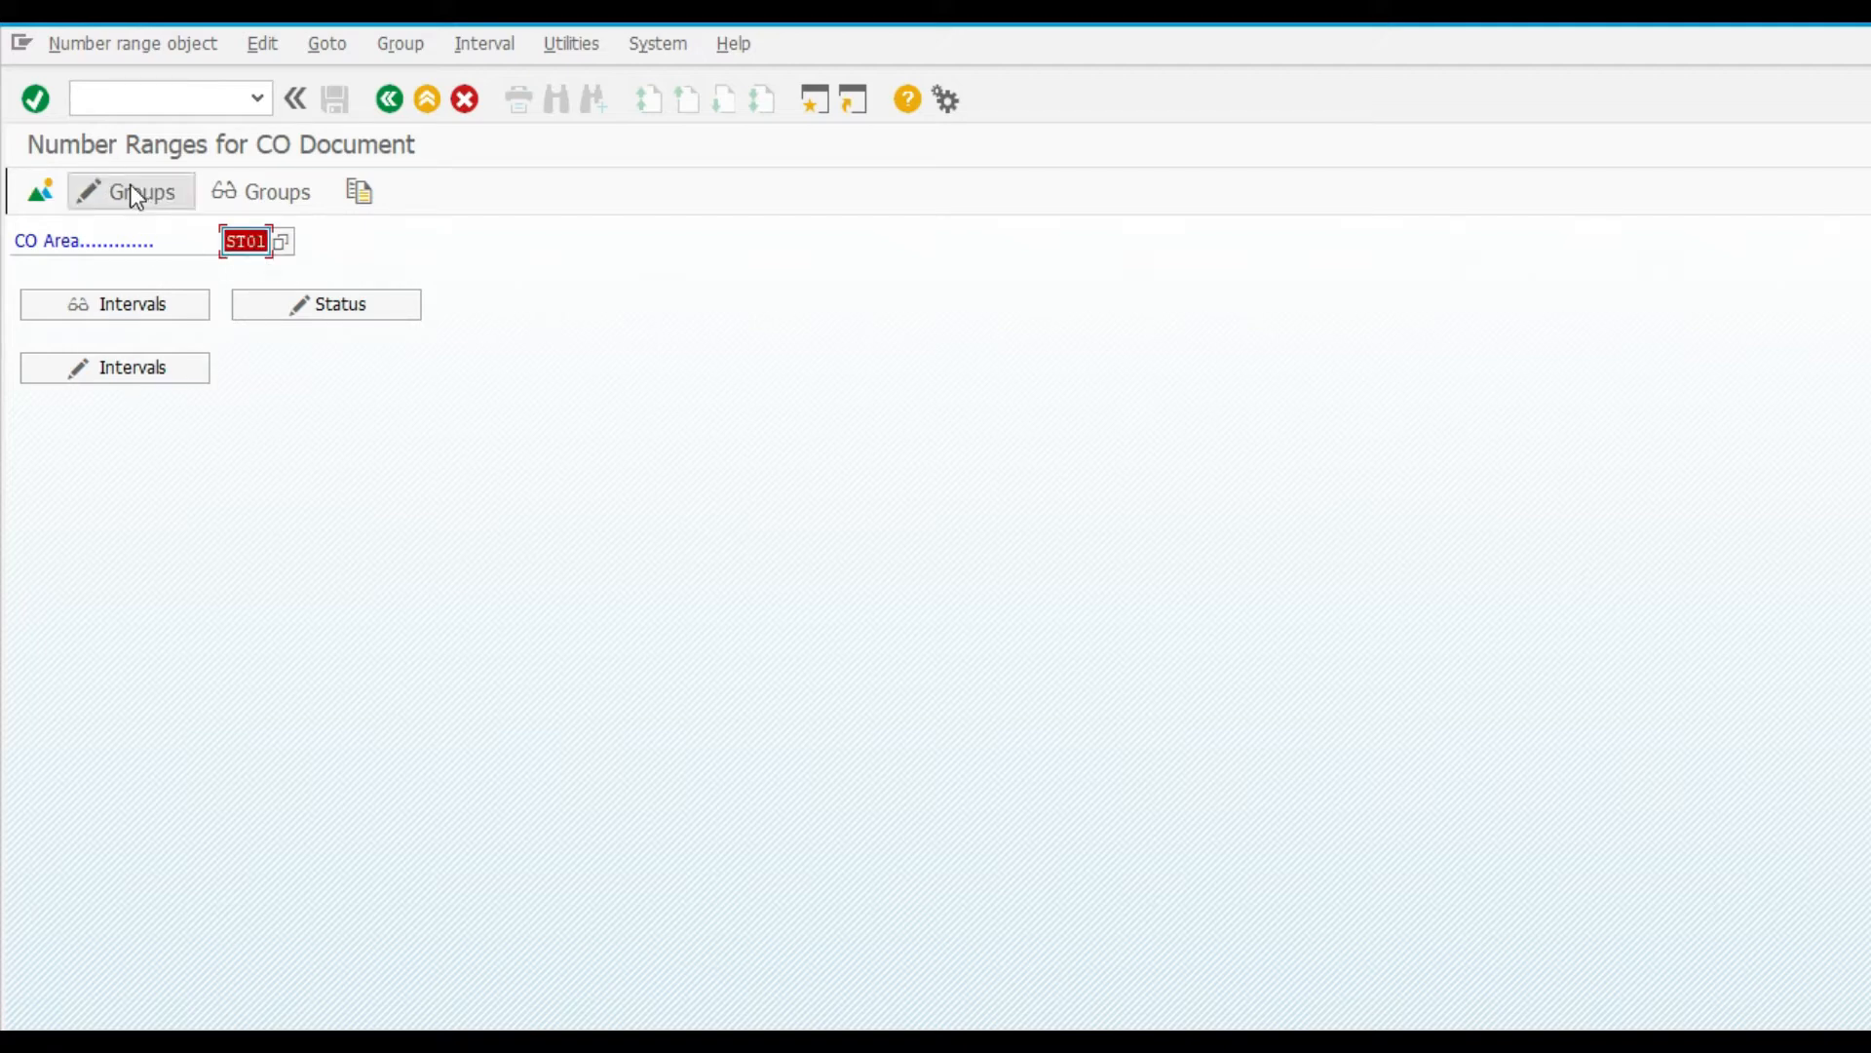
{"action": "left_click", "coordinate": [160, 314]}
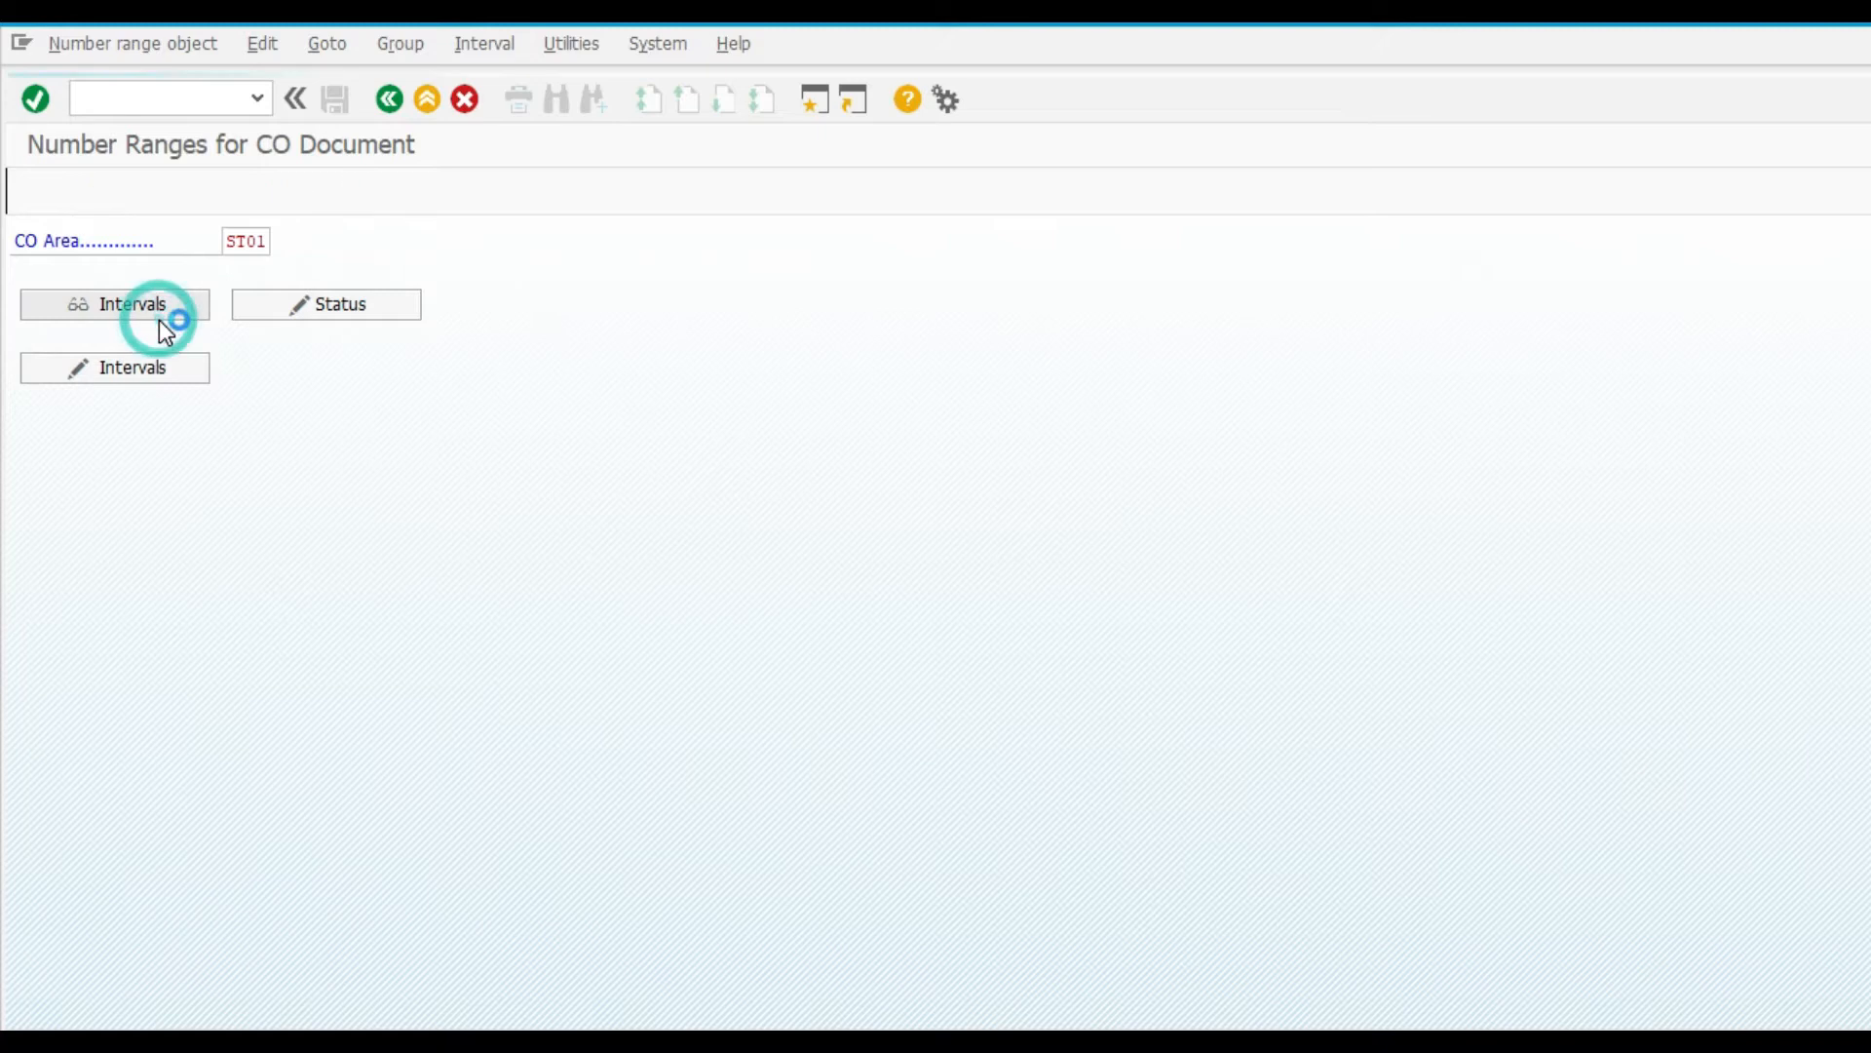
{"action": "left_click", "coordinate": [389, 98]}
Copy the CO document number ranges from CO area 0001 to ST01
{"action": "left_click", "coordinate": [371, 203]}
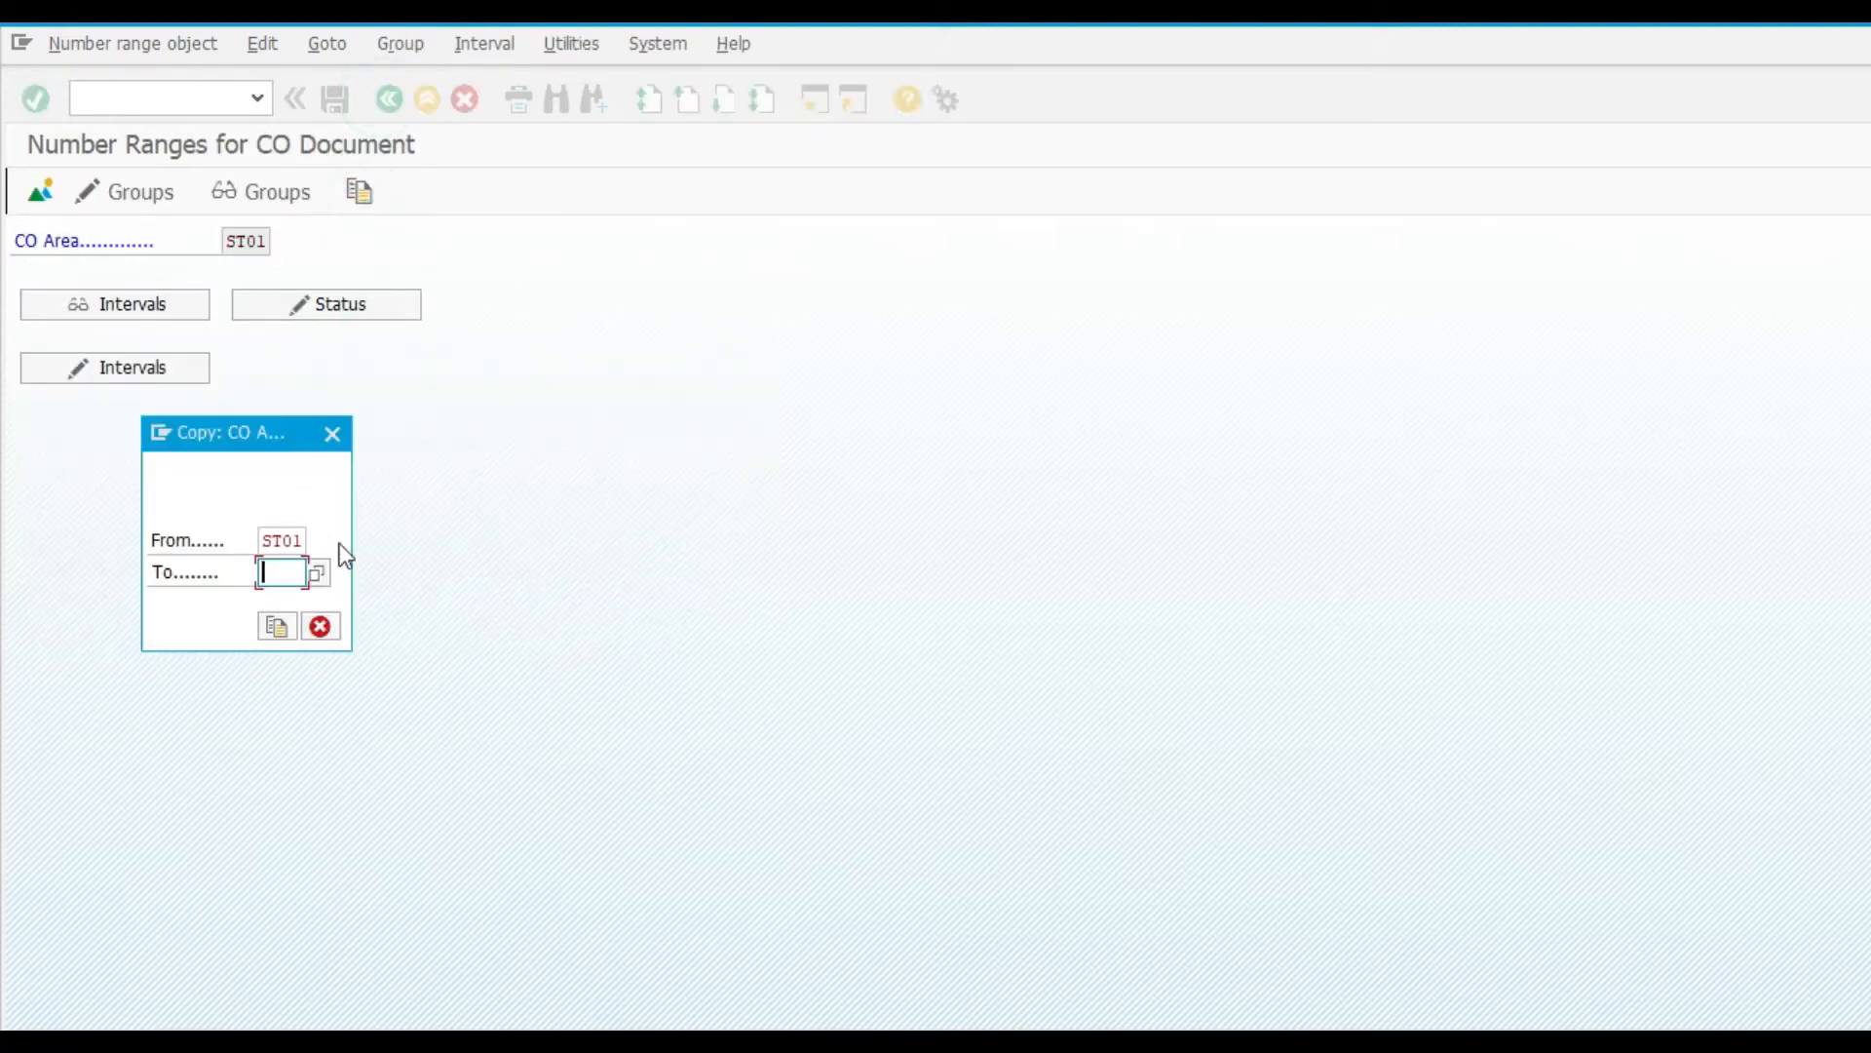
{"action": "key", "text": "shift+Tab"}
{"action": "type", "text": "00"}
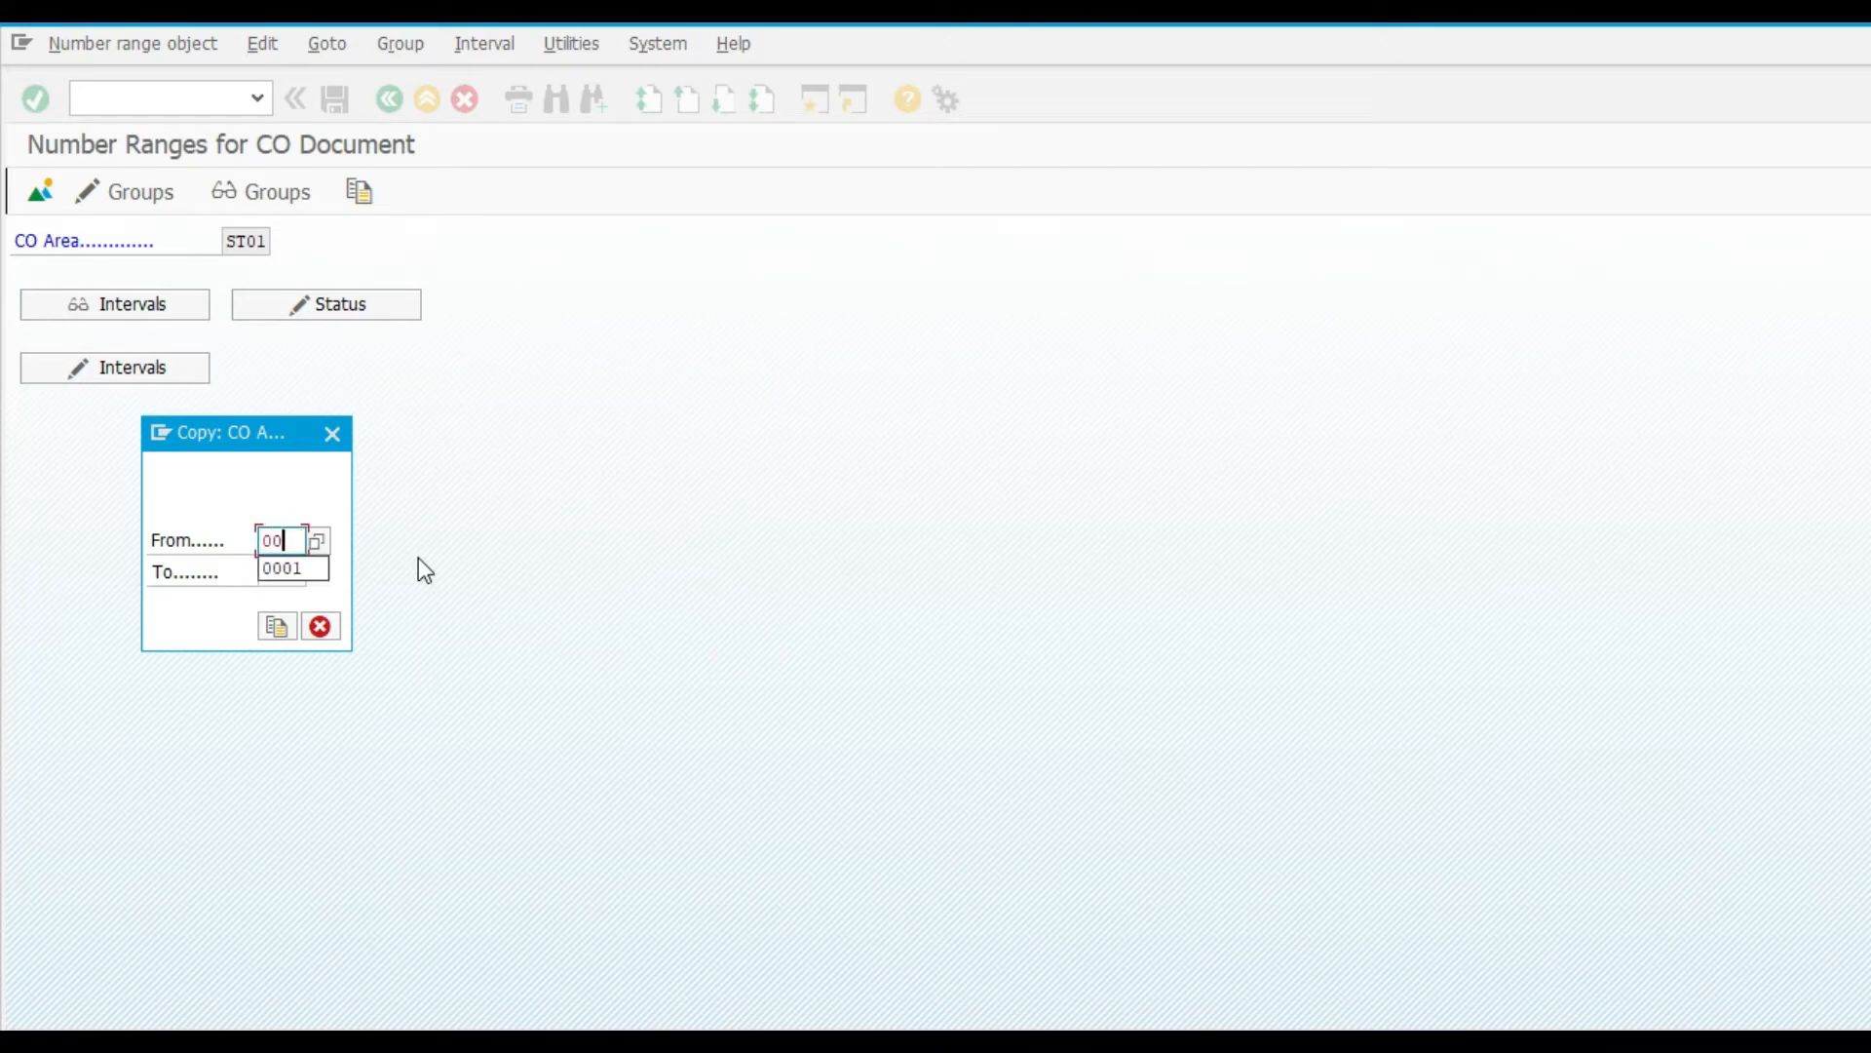
{"action": "type", "text": "11"}
{"action": "key", "text": "Tab"}
{"action": "type", "text": "ST01"}
{"action": "key", "text": "Return"}
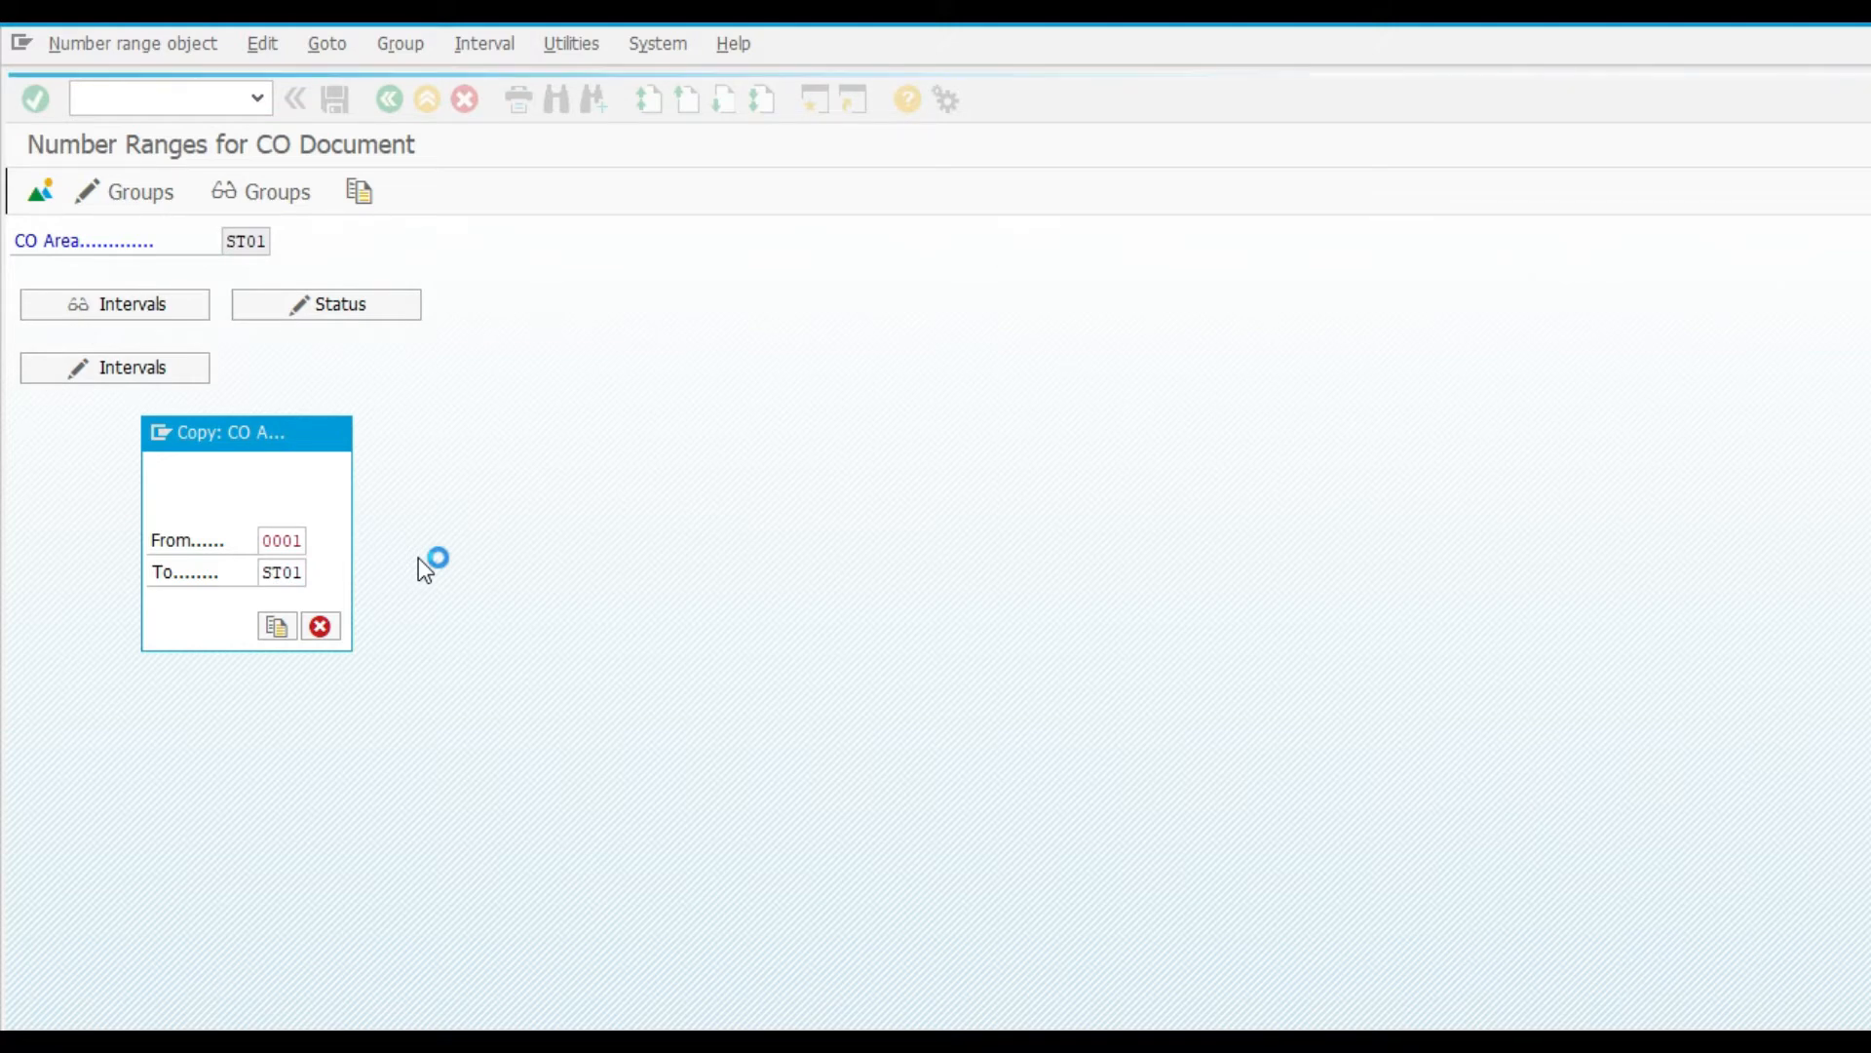
{"action": "left_click", "coordinate": [795, 879]}
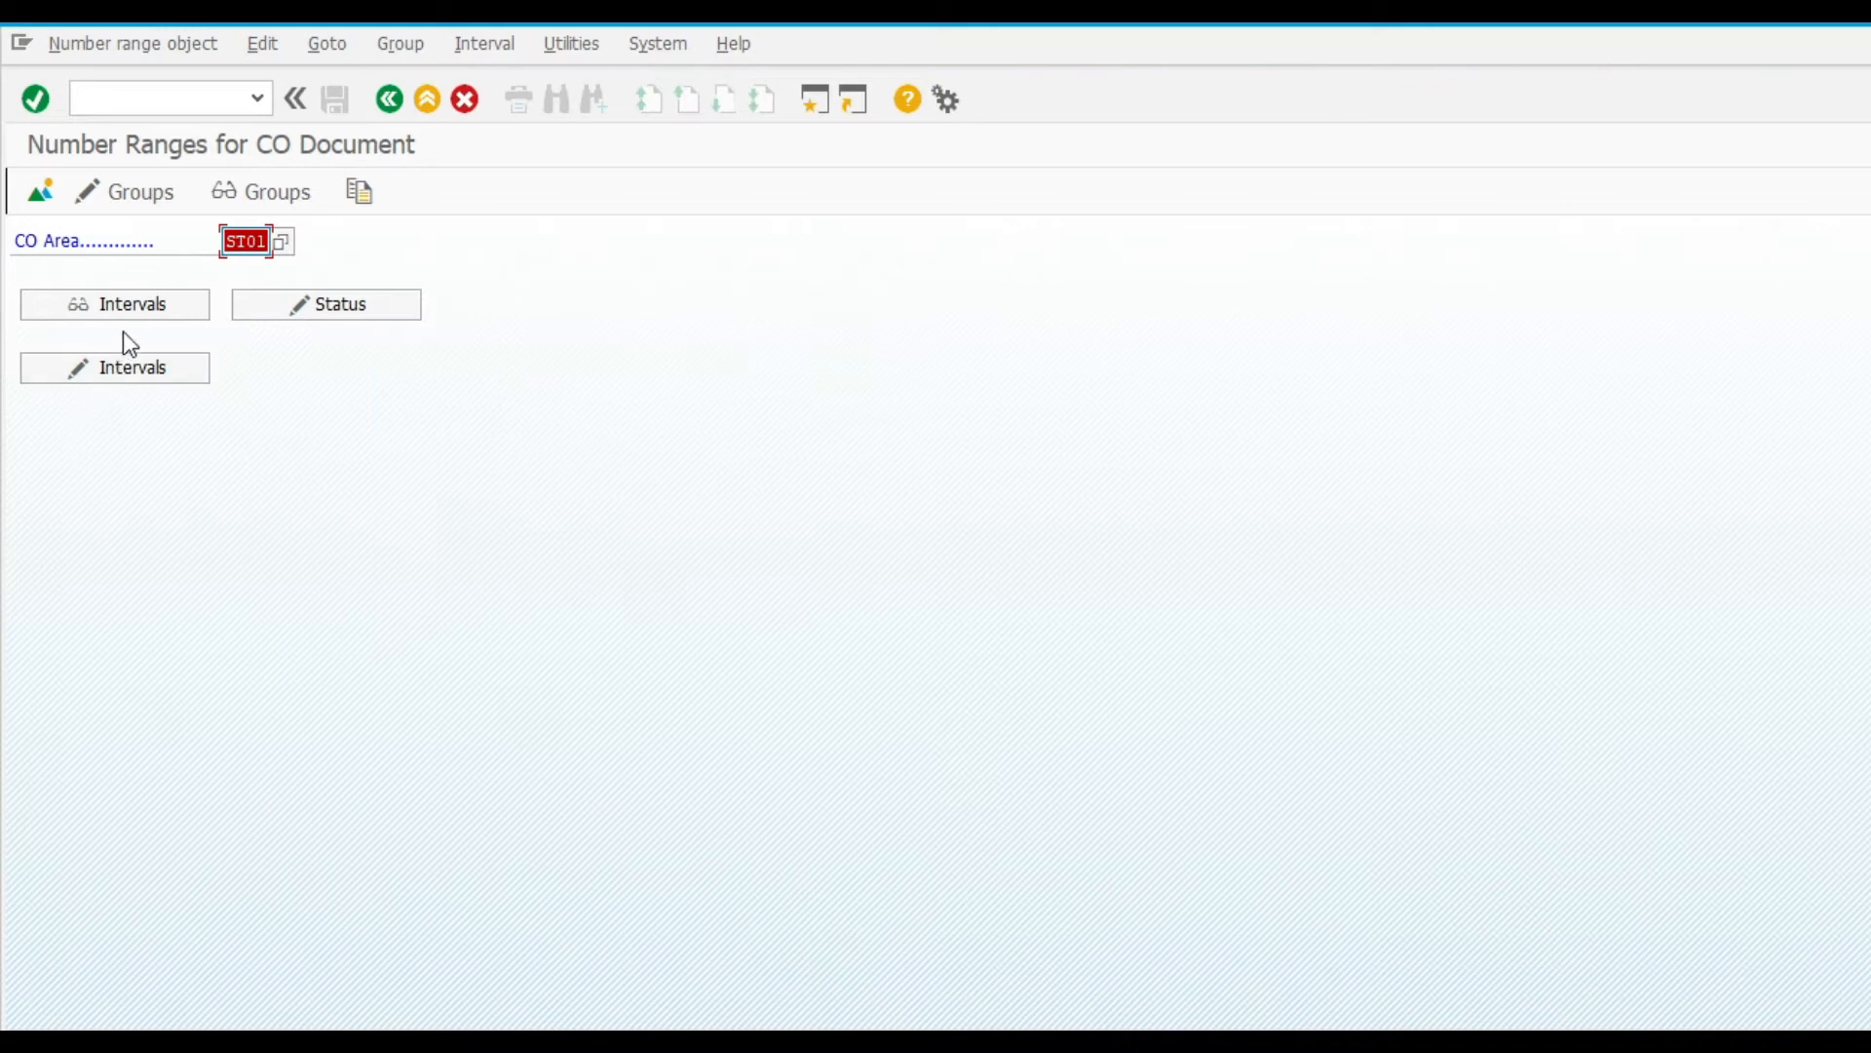
Examine the number range intervals of CO area ST01, then return to the SAP Easy Access screen
{"action": "left_click", "coordinate": [121, 310]}
{"action": "scroll", "coordinate": [410, 672], "scroll_direction": "down", "scroll_amount": 5}
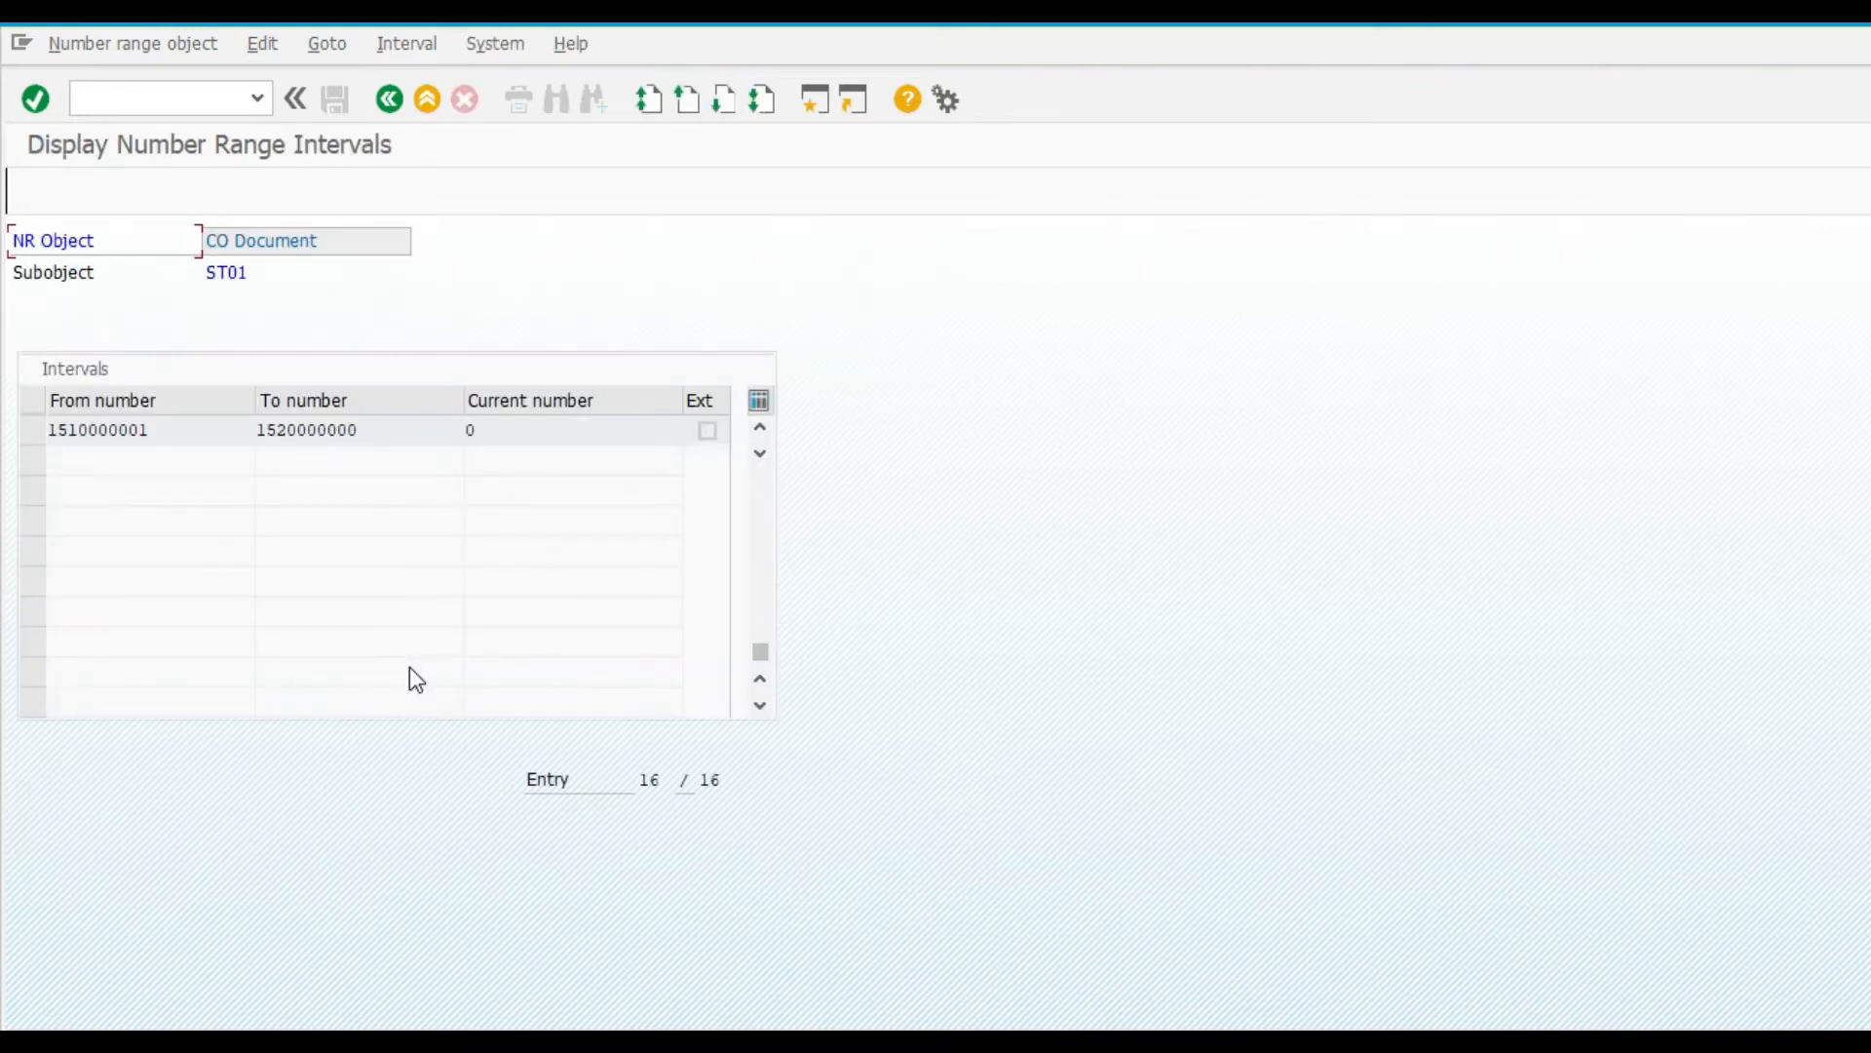
{"action": "scroll", "coordinate": [409, 667], "scroll_direction": "up", "scroll_amount": 5}
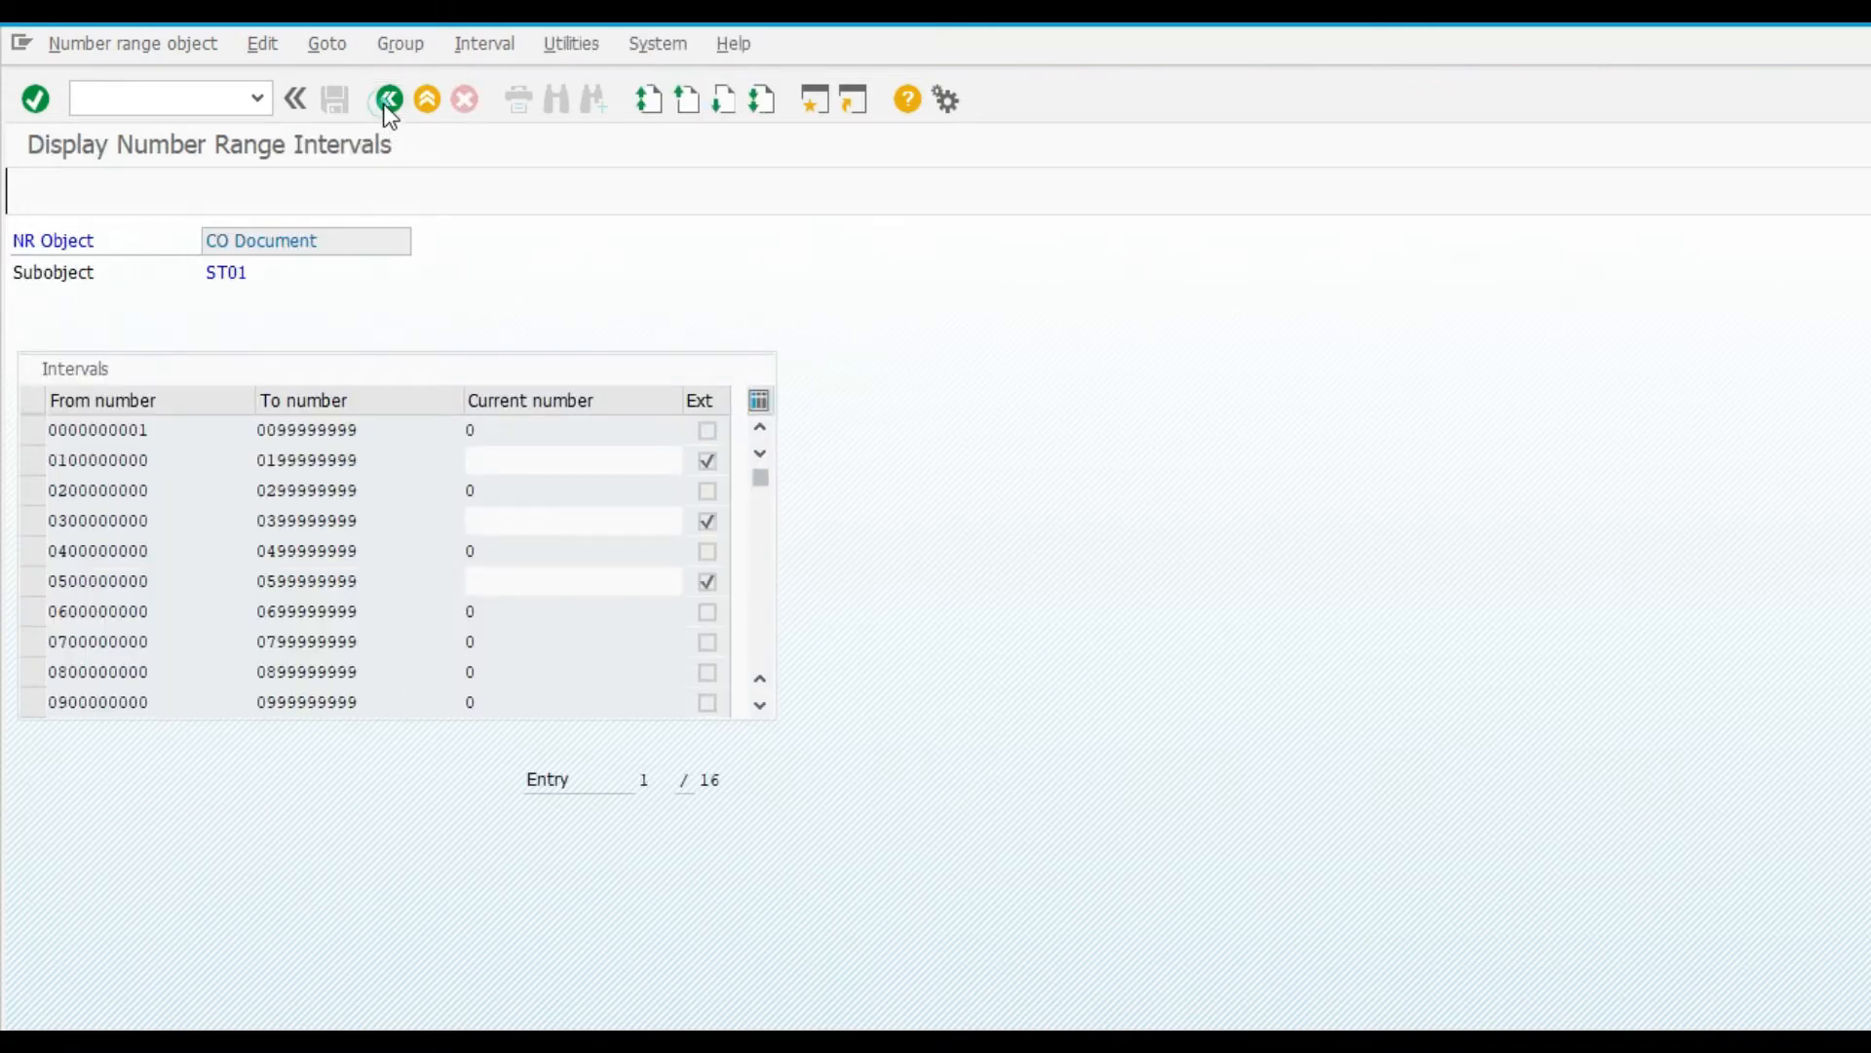
{"action": "left_click", "coordinate": [389, 101]}
{"action": "left_click", "coordinate": [389, 98]}
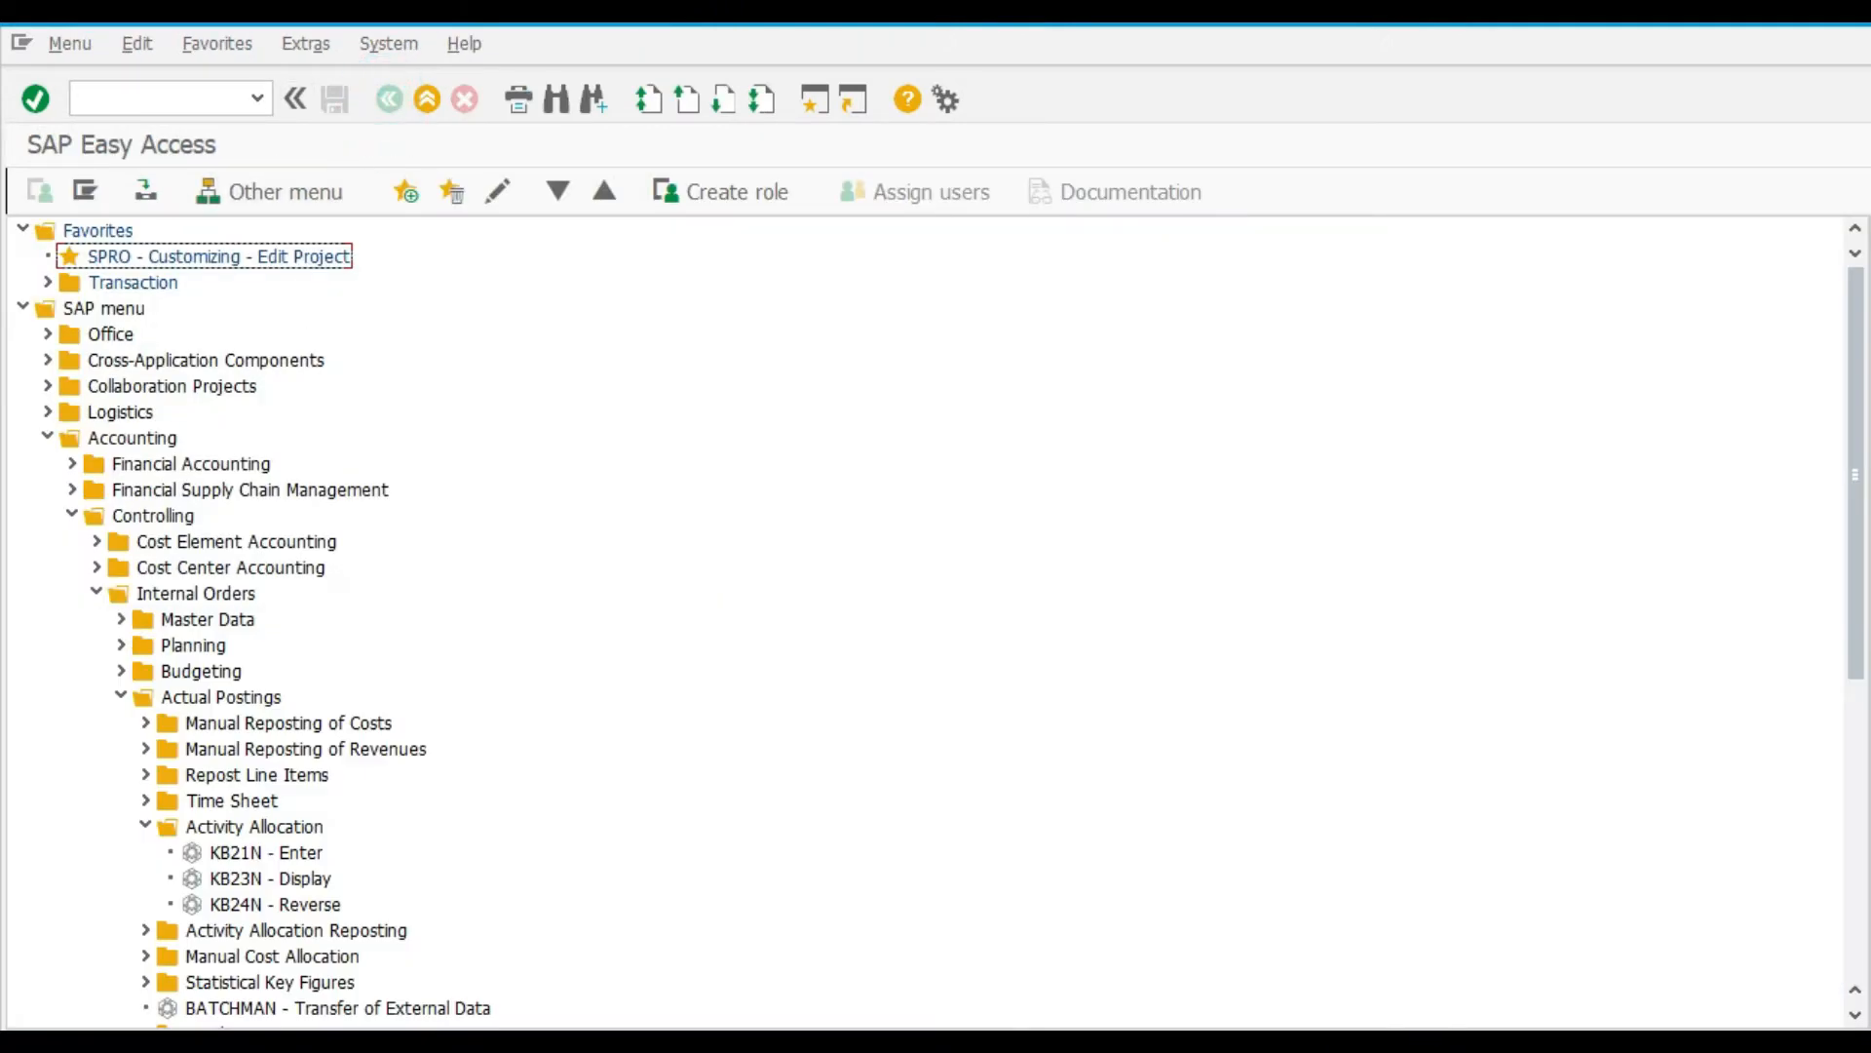
In the Excel workbook, set the Maintain Number Ranges row's status to Done and copy the T-code OKEQ for maintaining versions
{"action": "key", "text": "alt+Tab"}
{"action": "left_click", "coordinate": [1053, 517]}
{"action": "type", "text": "Done"}
{"action": "left_click", "coordinate": [865, 556]}
{"action": "key", "text": "ctrl+c"}
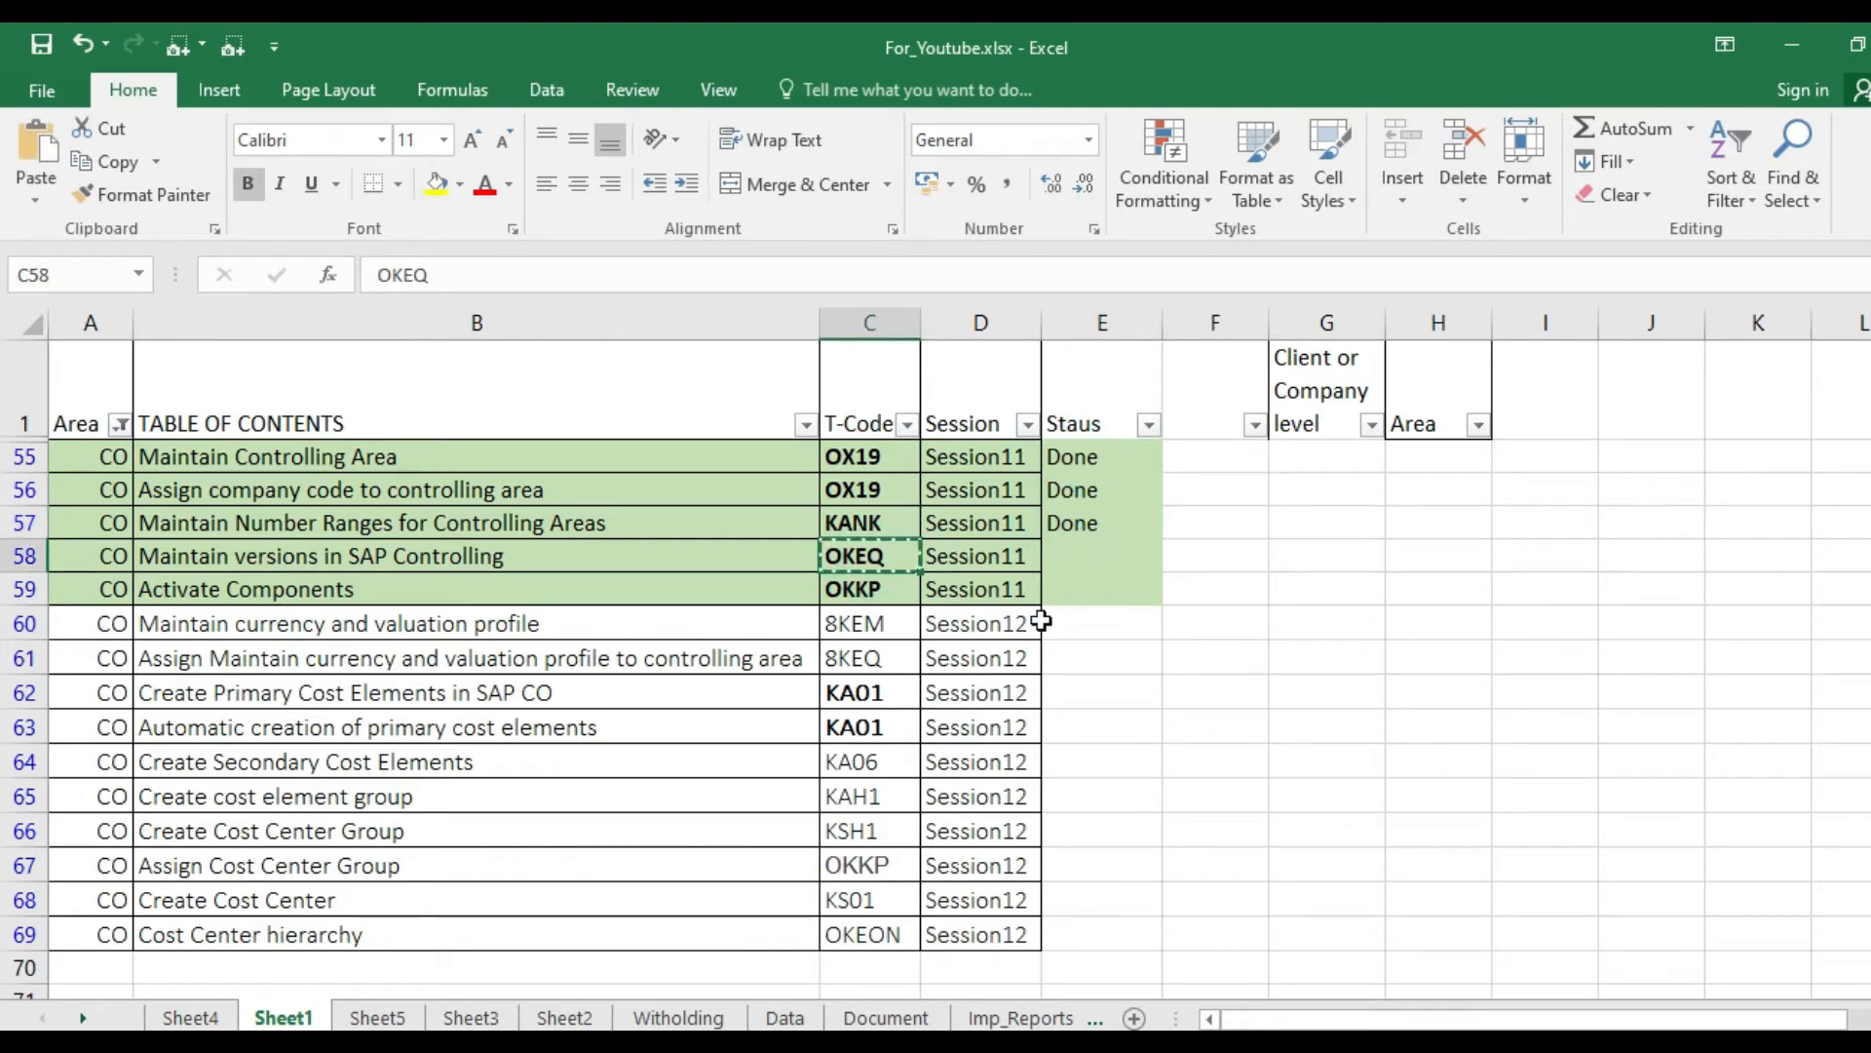
Switch to SAP, run transaction OKEQ for the version definition and select version 0, Plan/actual version
{"action": "key", "text": "alt+Tab"}
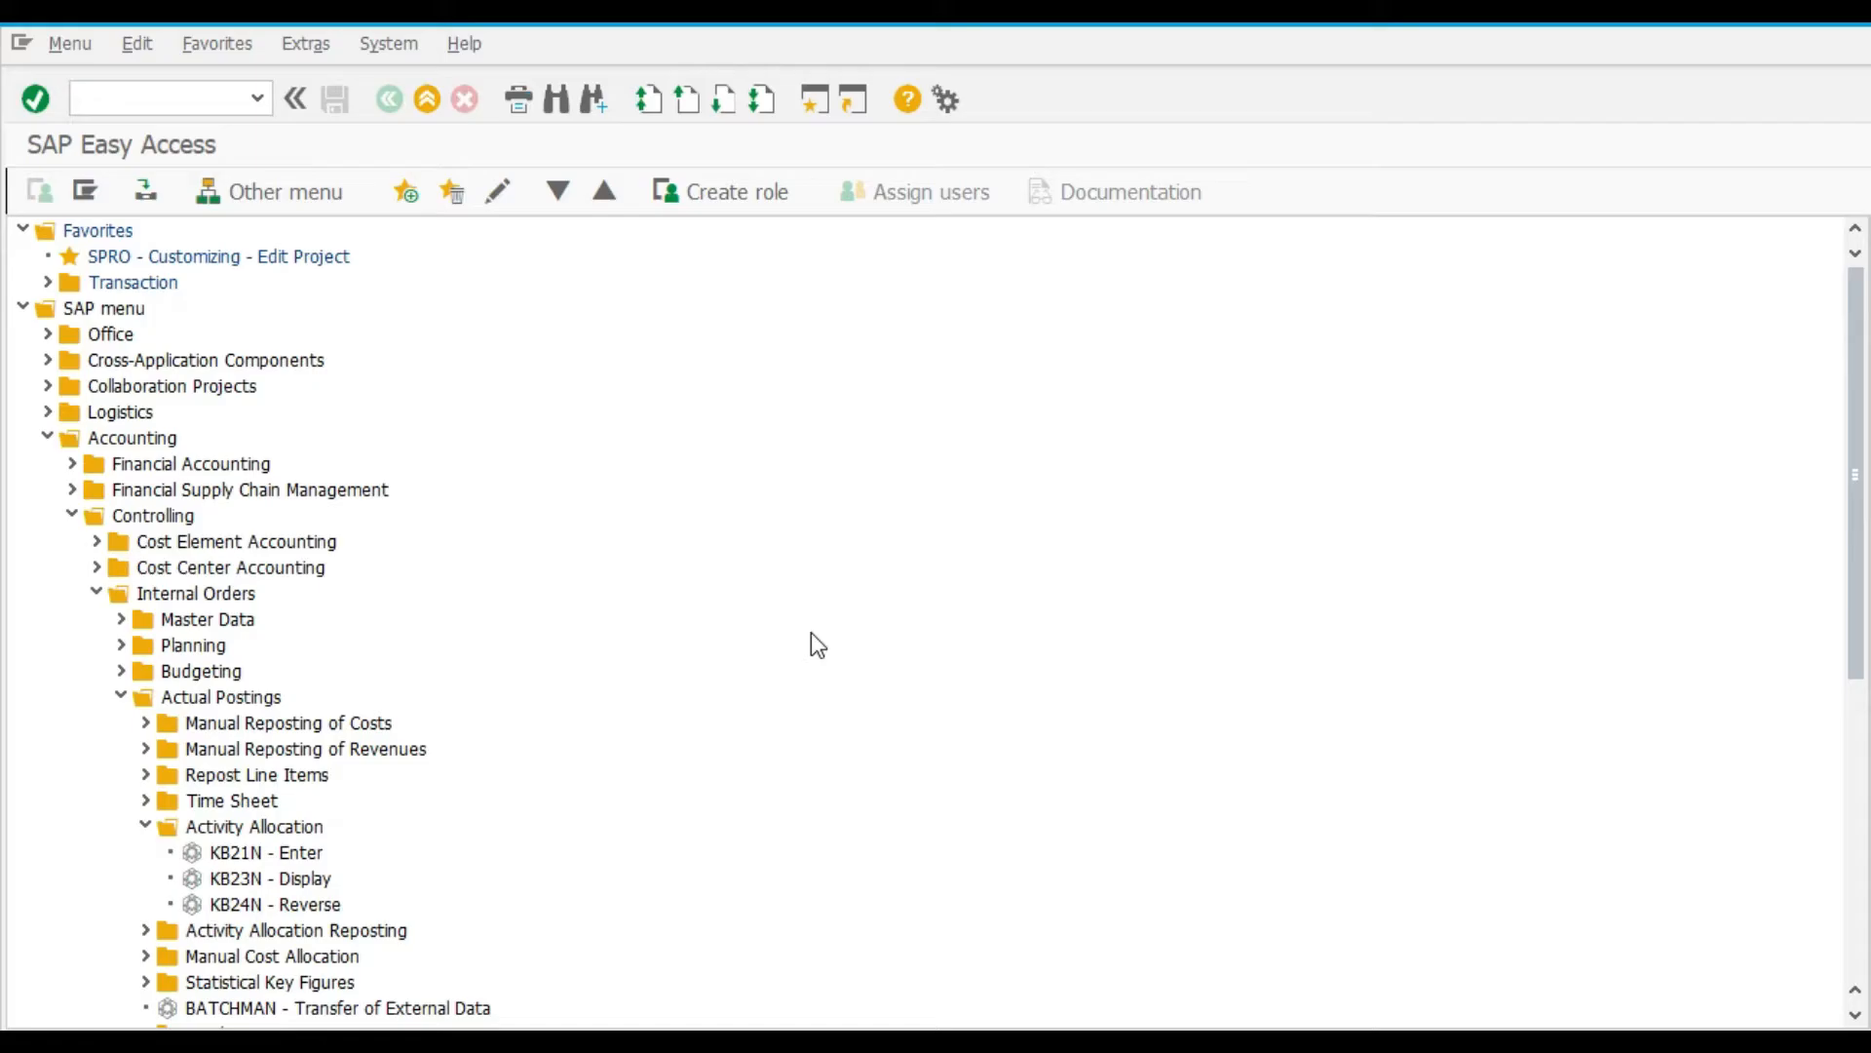
{"action": "left_click", "coordinate": [156, 97]}
{"action": "key", "text": "ctrl+v"}
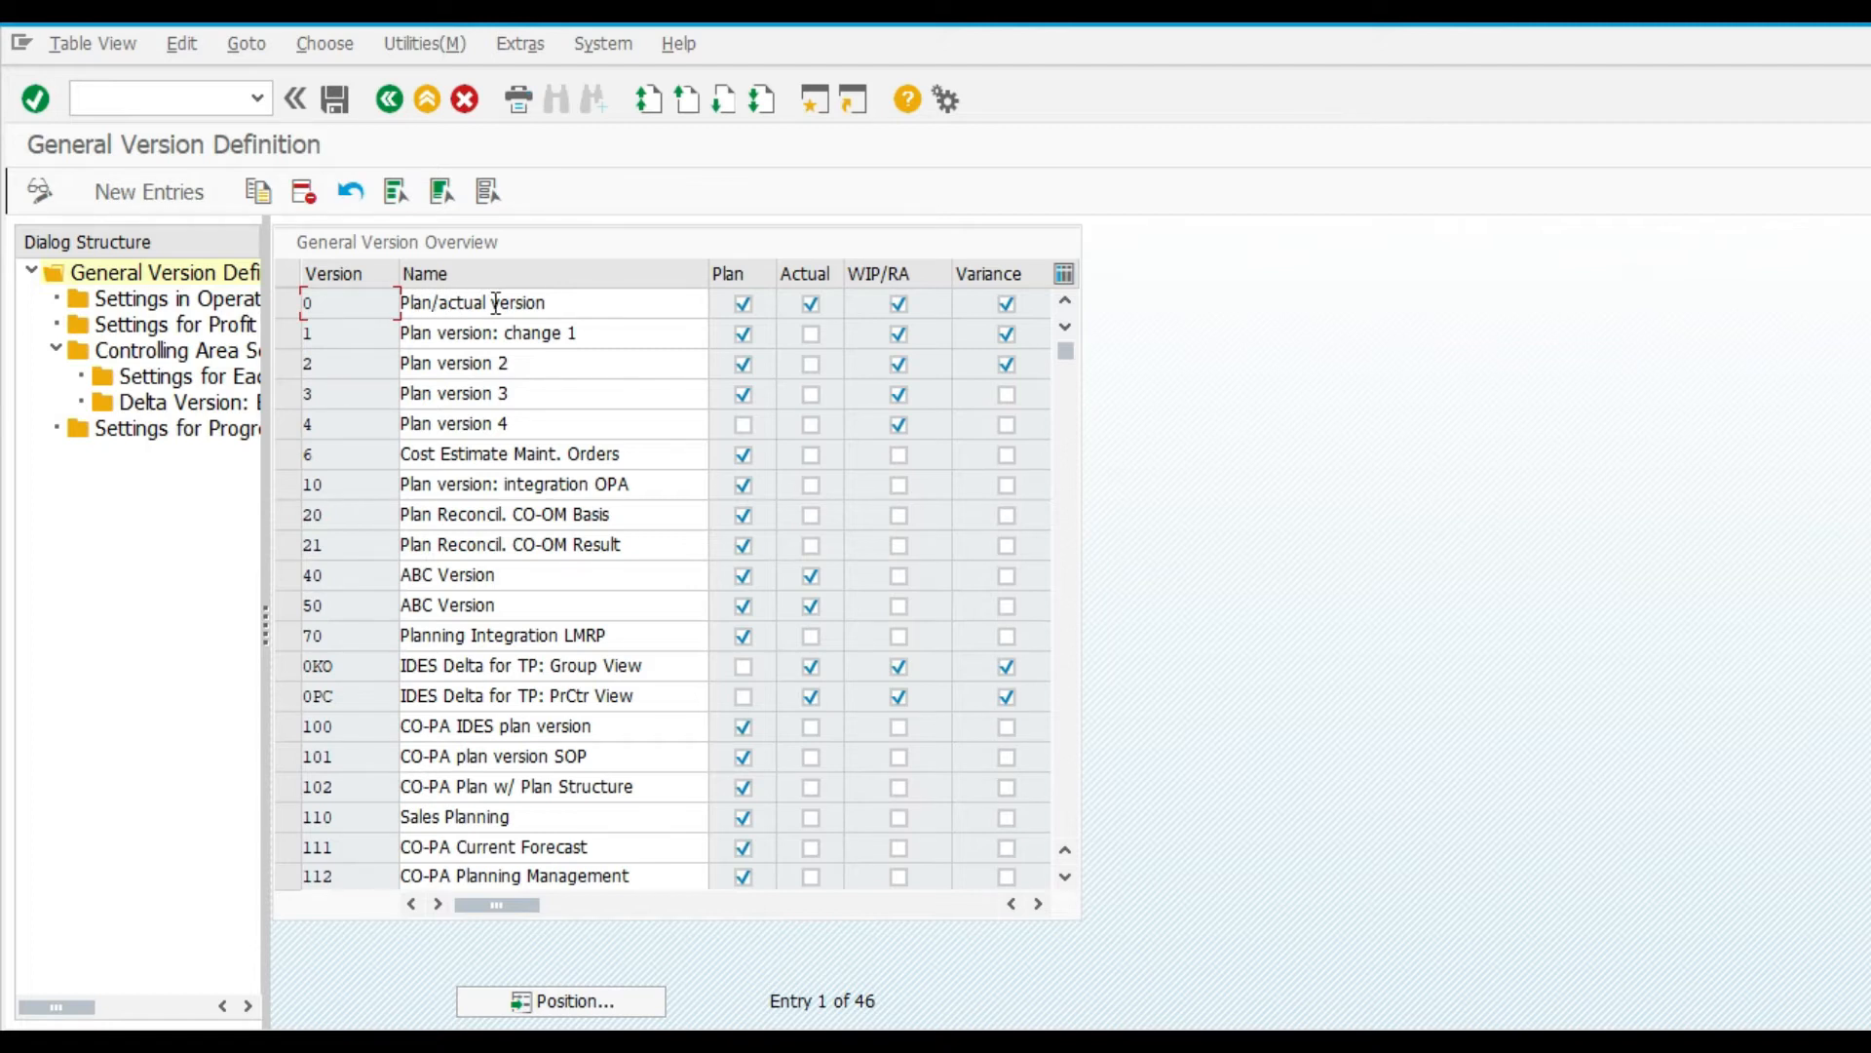
{"action": "left_click", "coordinate": [289, 304]}
Try to open the Settings in Operating Concern for ST01, look through the available operating concerns and cancel the selection
{"action": "double_click", "coordinate": [177, 300]}
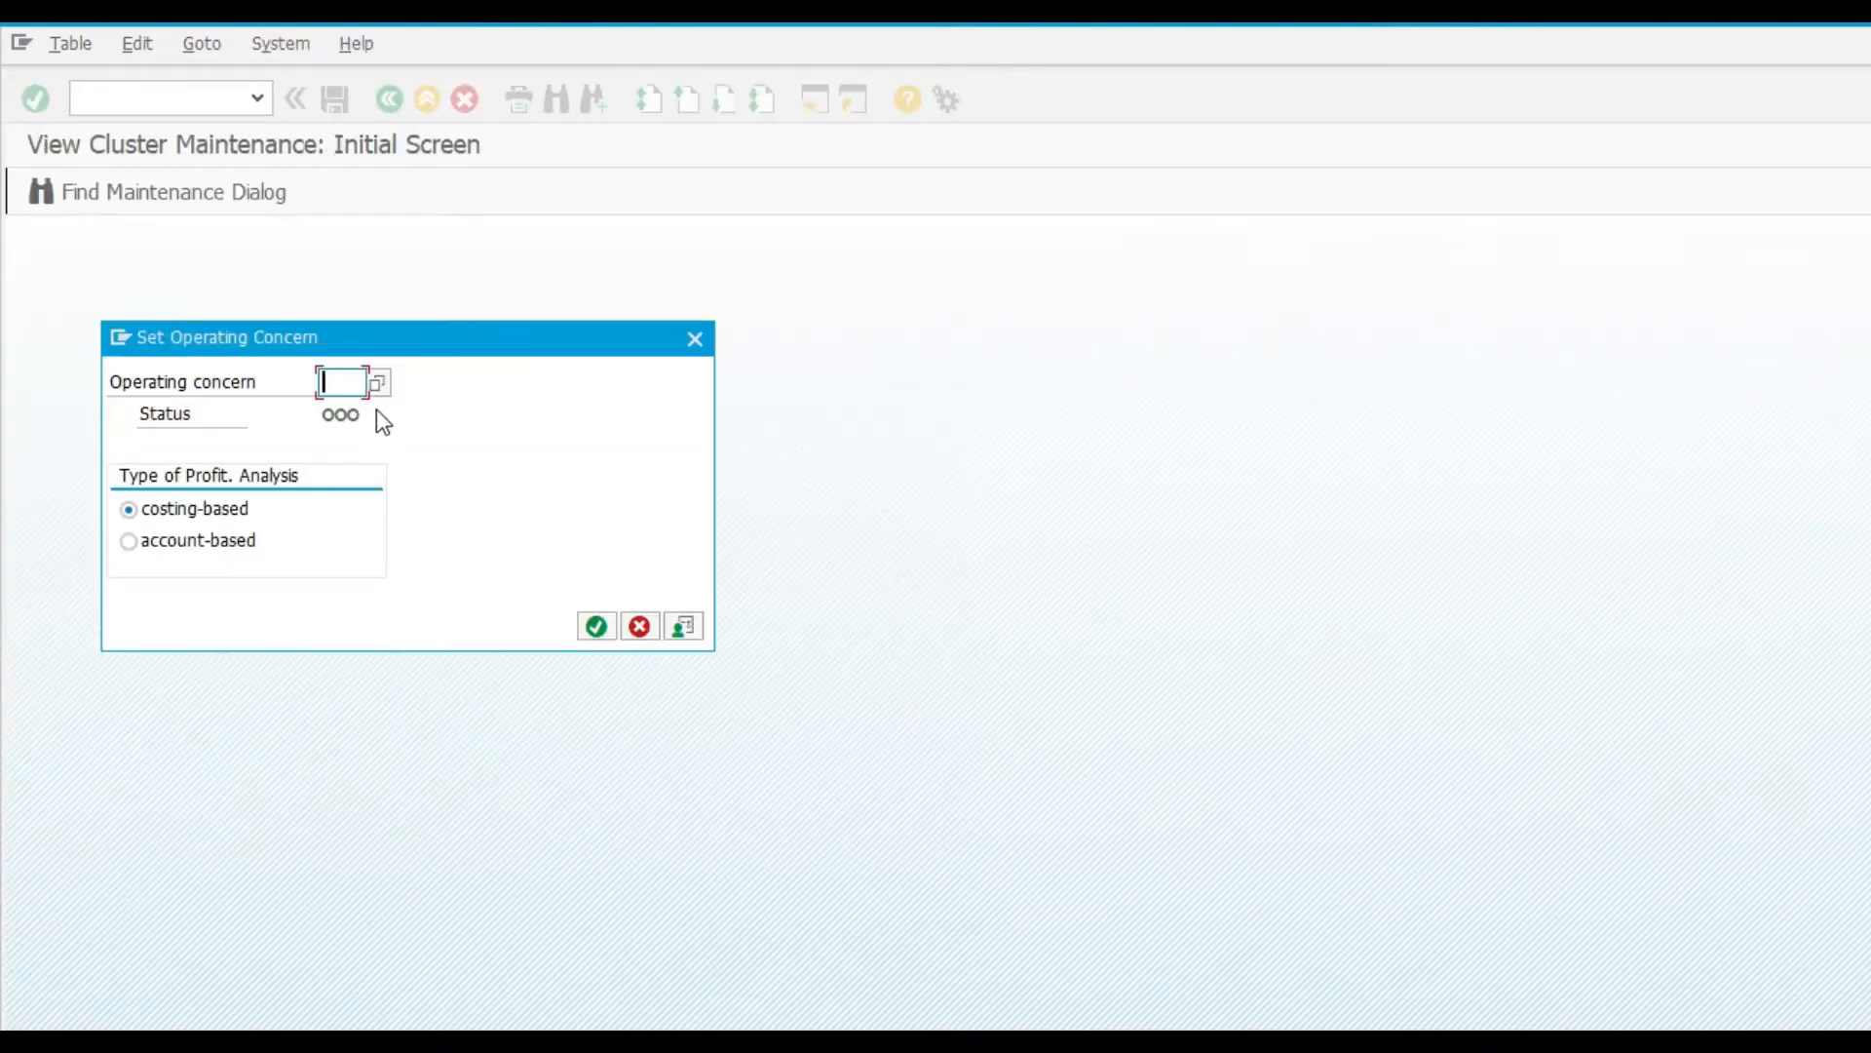
{"action": "key", "text": "Return"}
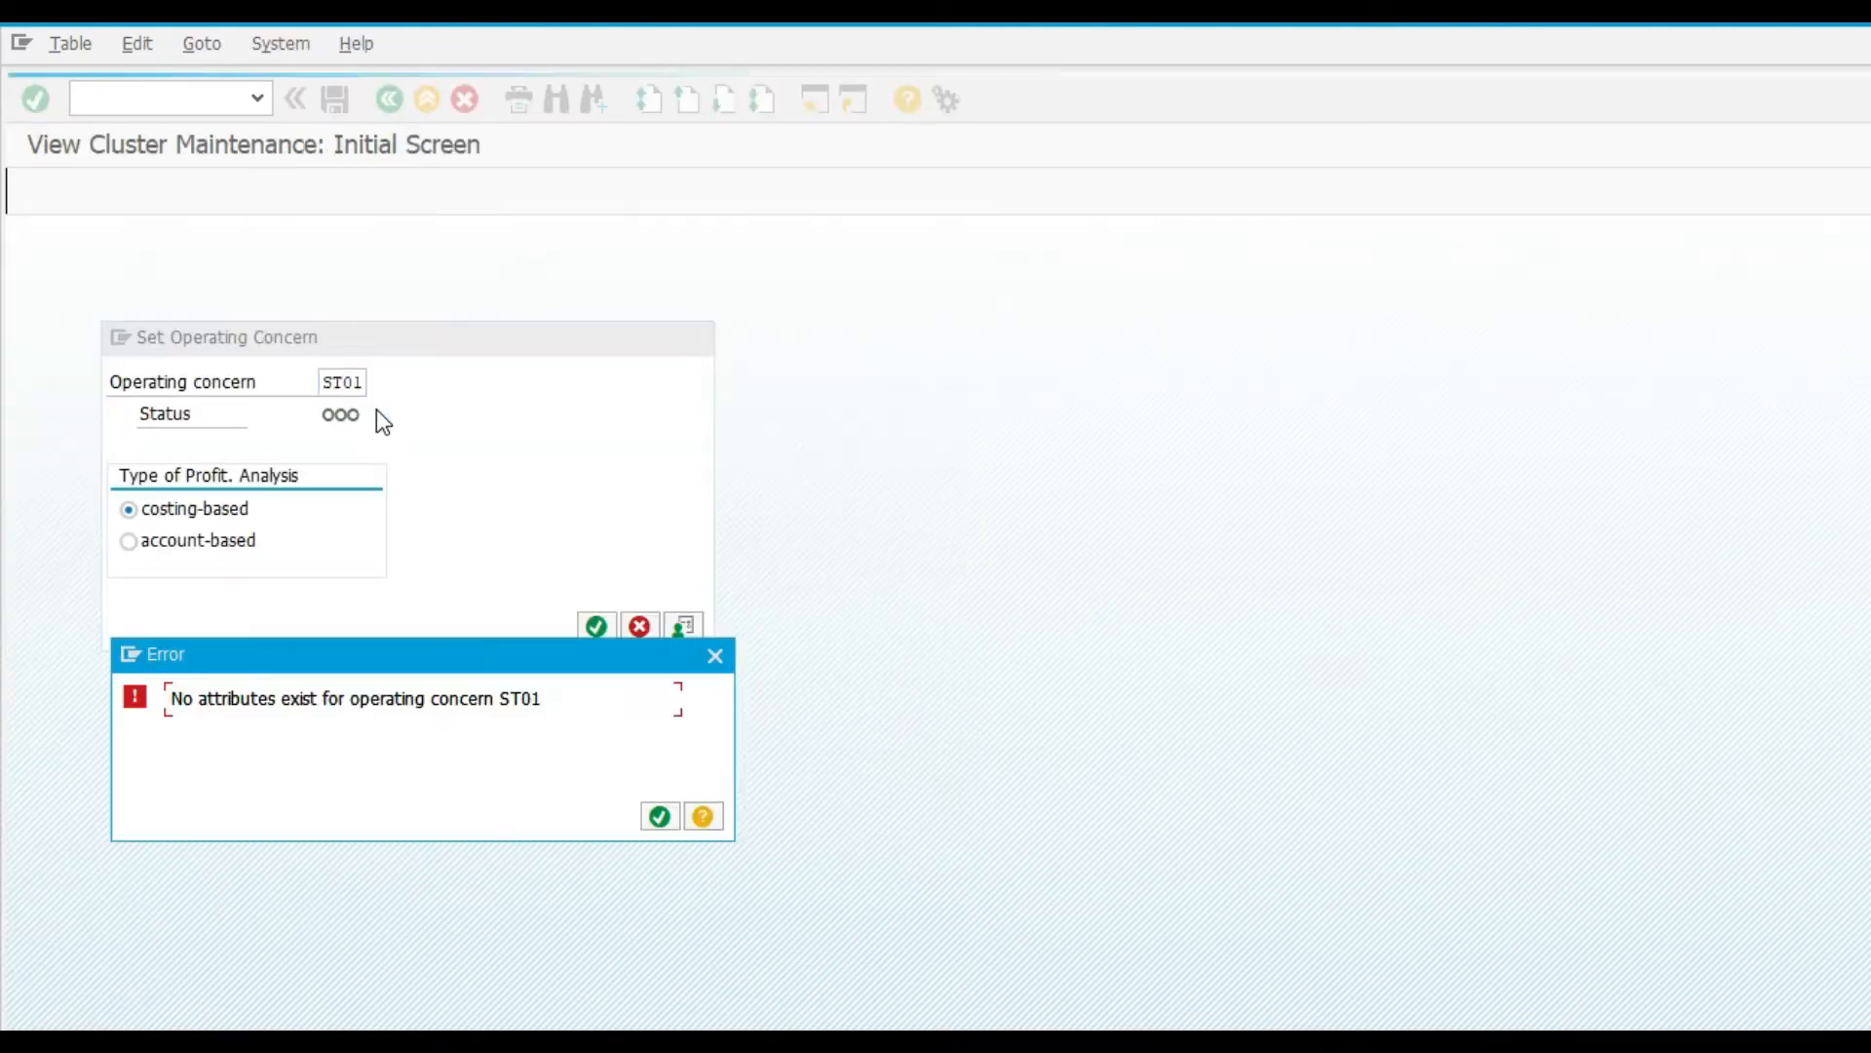
{"action": "key", "text": "Return"}
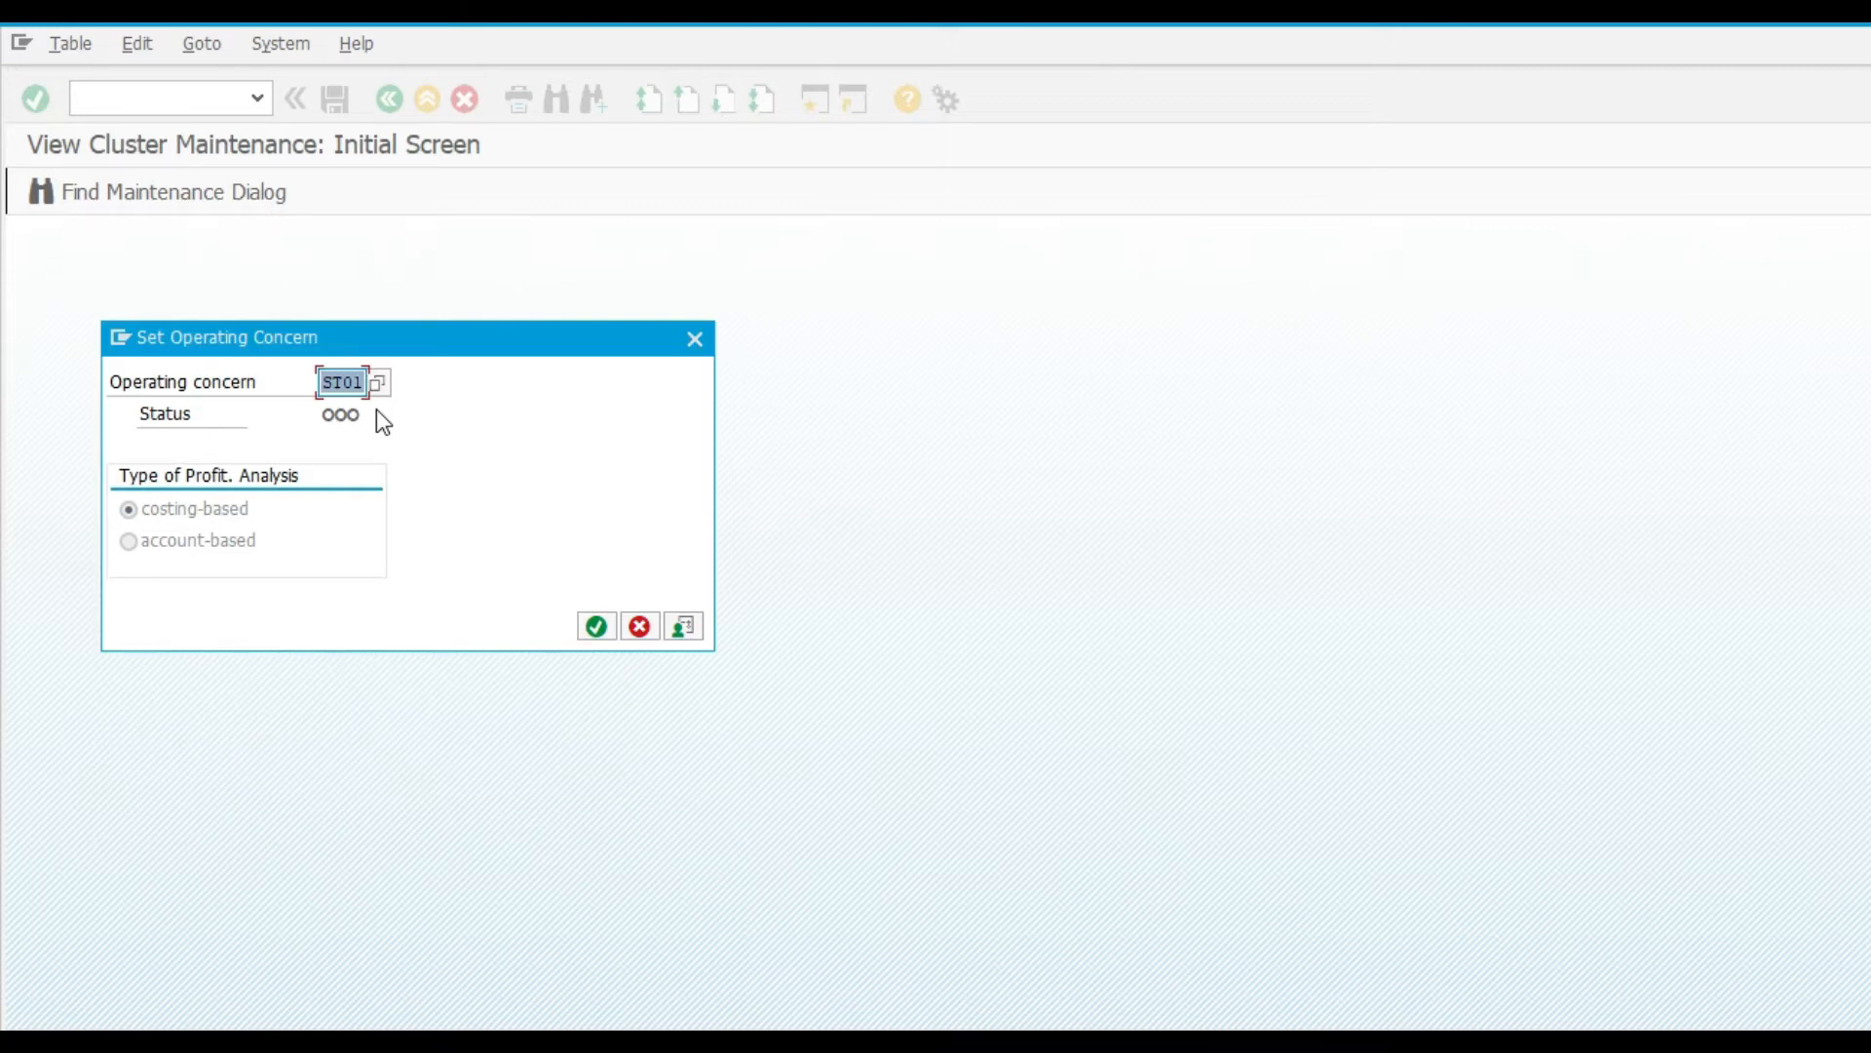
{"action": "key", "text": "F4"}
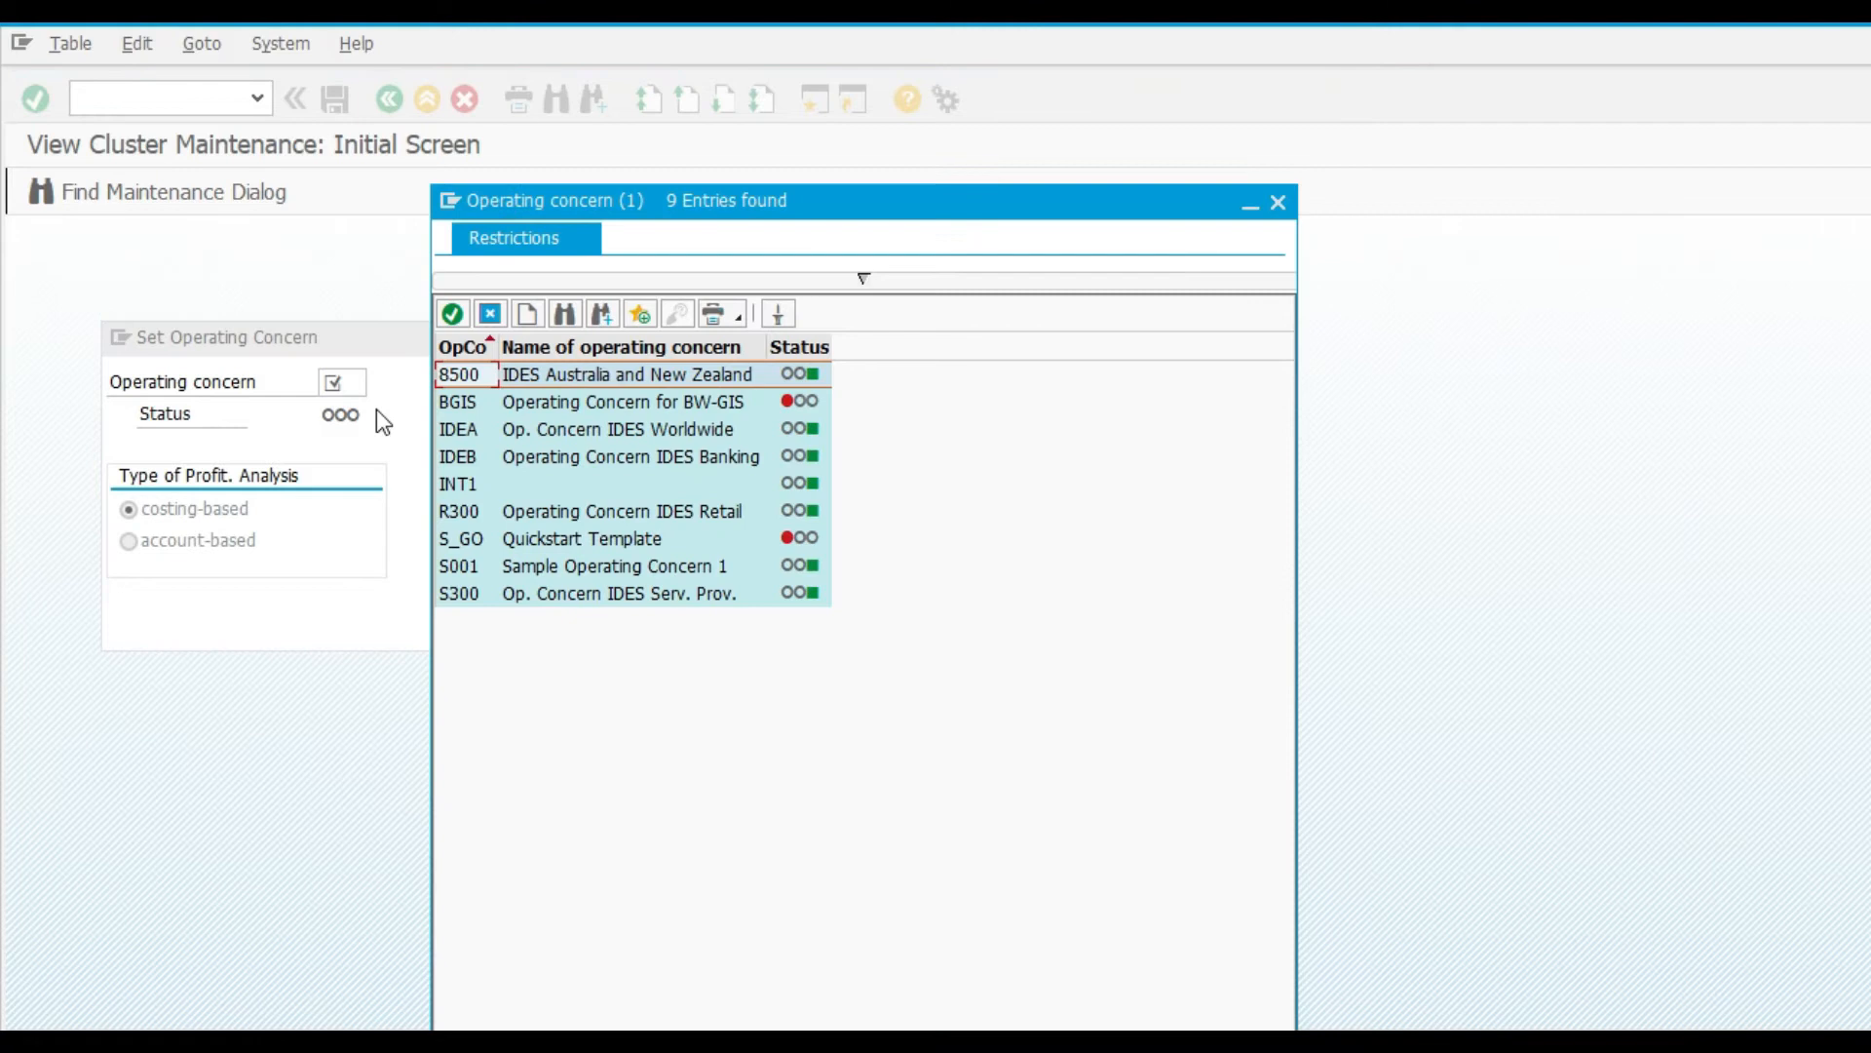
{"action": "key", "text": "Down"}
{"action": "key", "text": "Down"}
{"action": "key", "text": "Down"}
{"action": "key", "text": "Down"}
{"action": "key", "text": "Down"}
{"action": "key", "text": "Escape"}
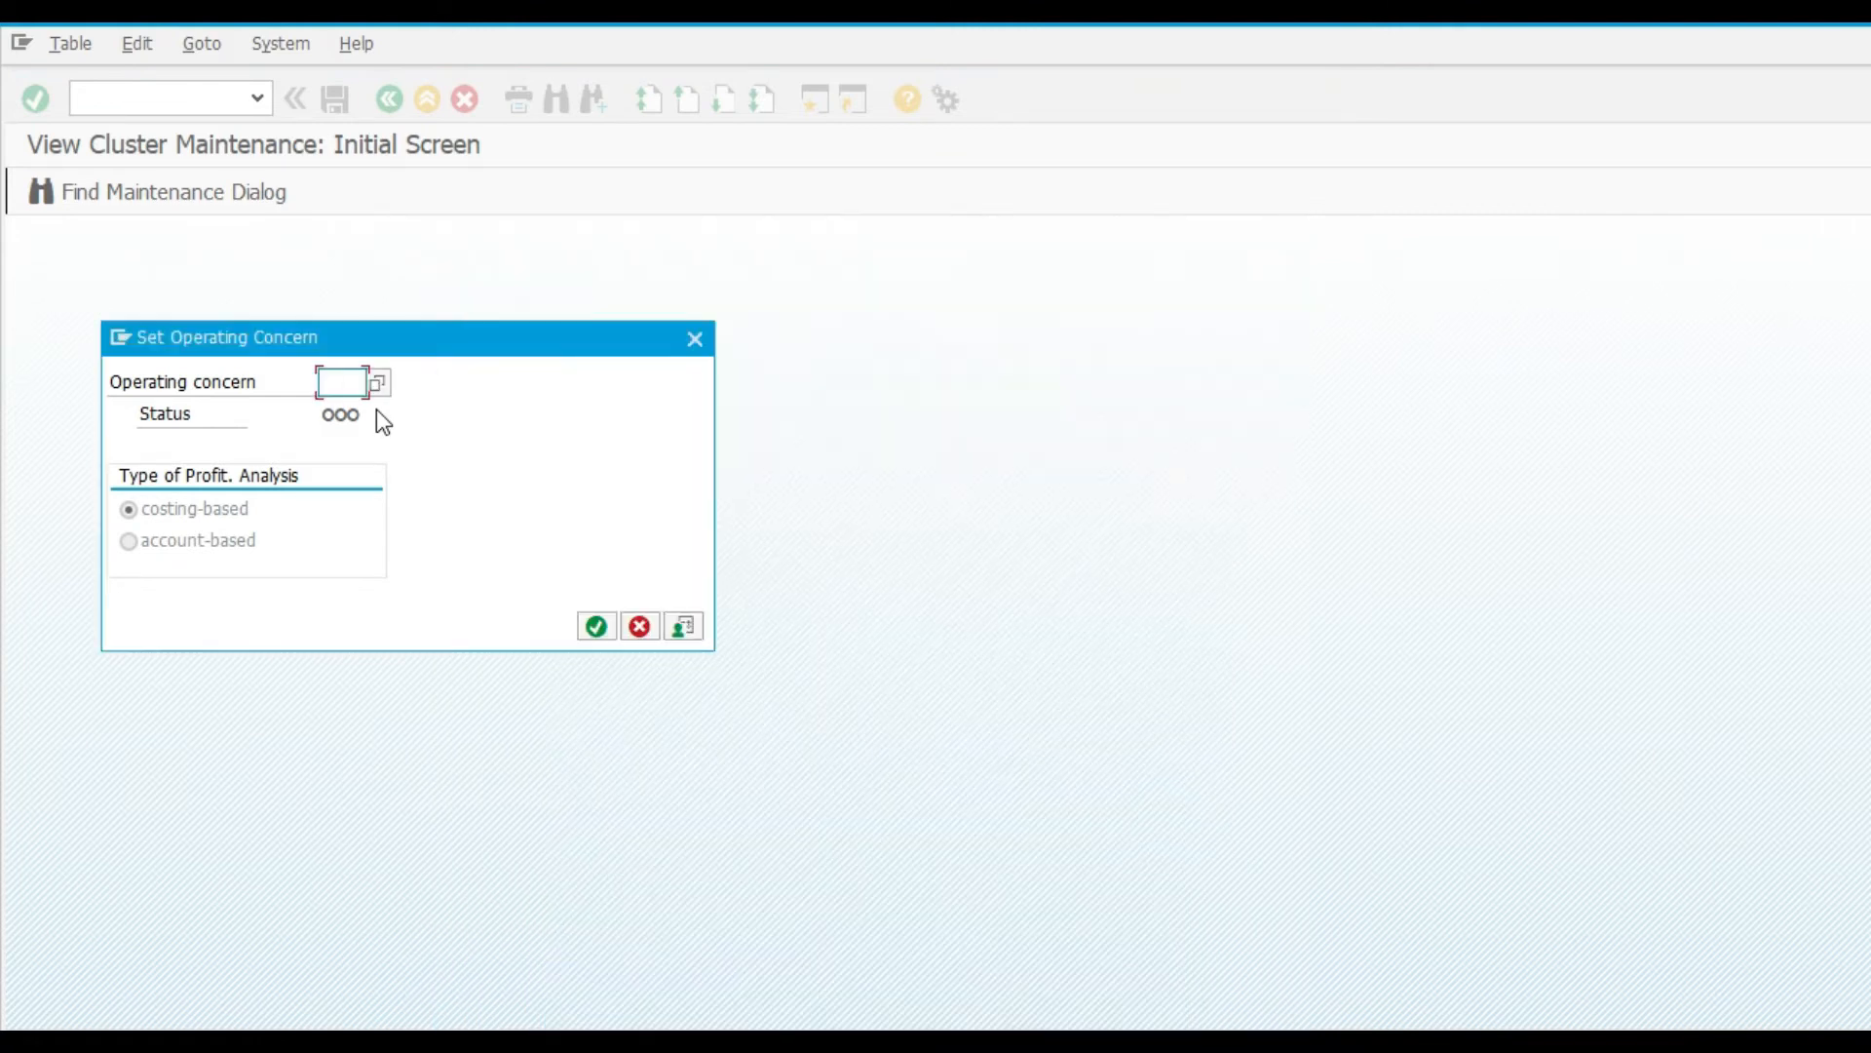
{"action": "key", "text": "Escape"}
{"action": "left_click", "coordinate": [368, 298]}
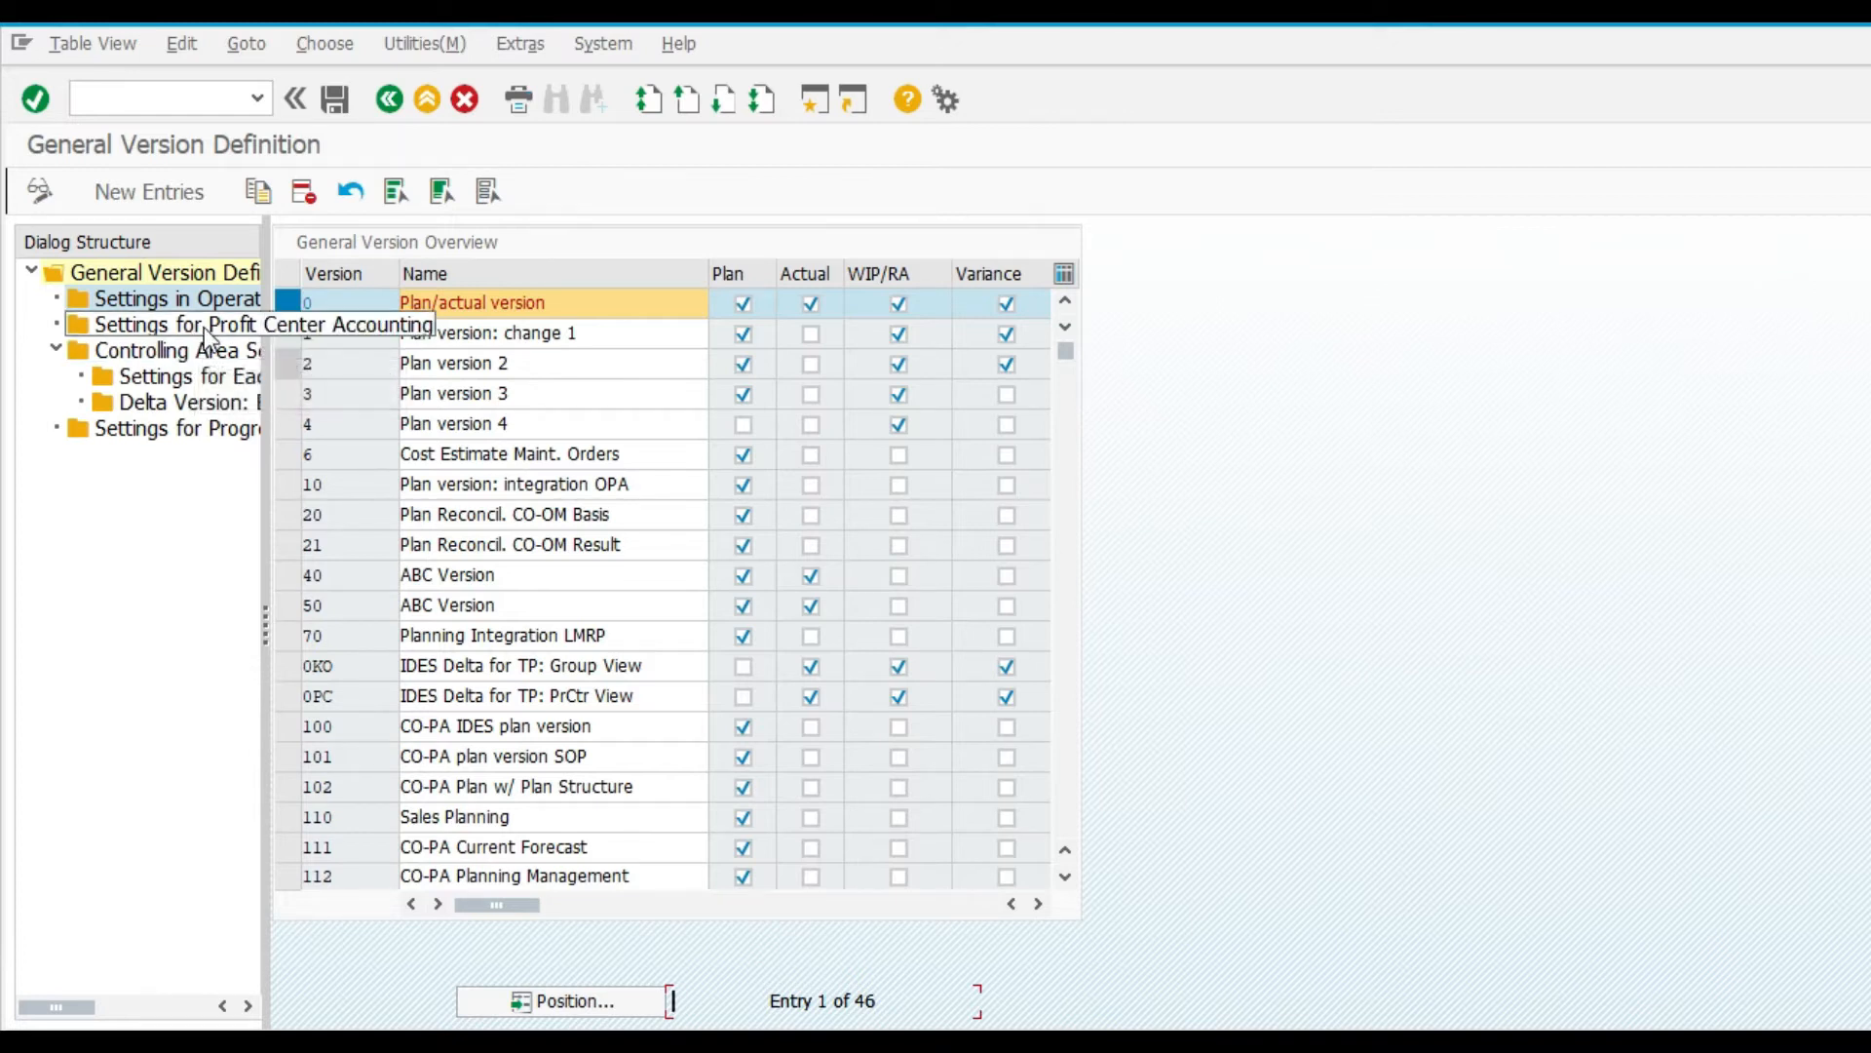
Display the fiscal year settings of version 0 for controlling area ST01, followed by its Controlling Area Settings
{"action": "double_click", "coordinate": [209, 378]}
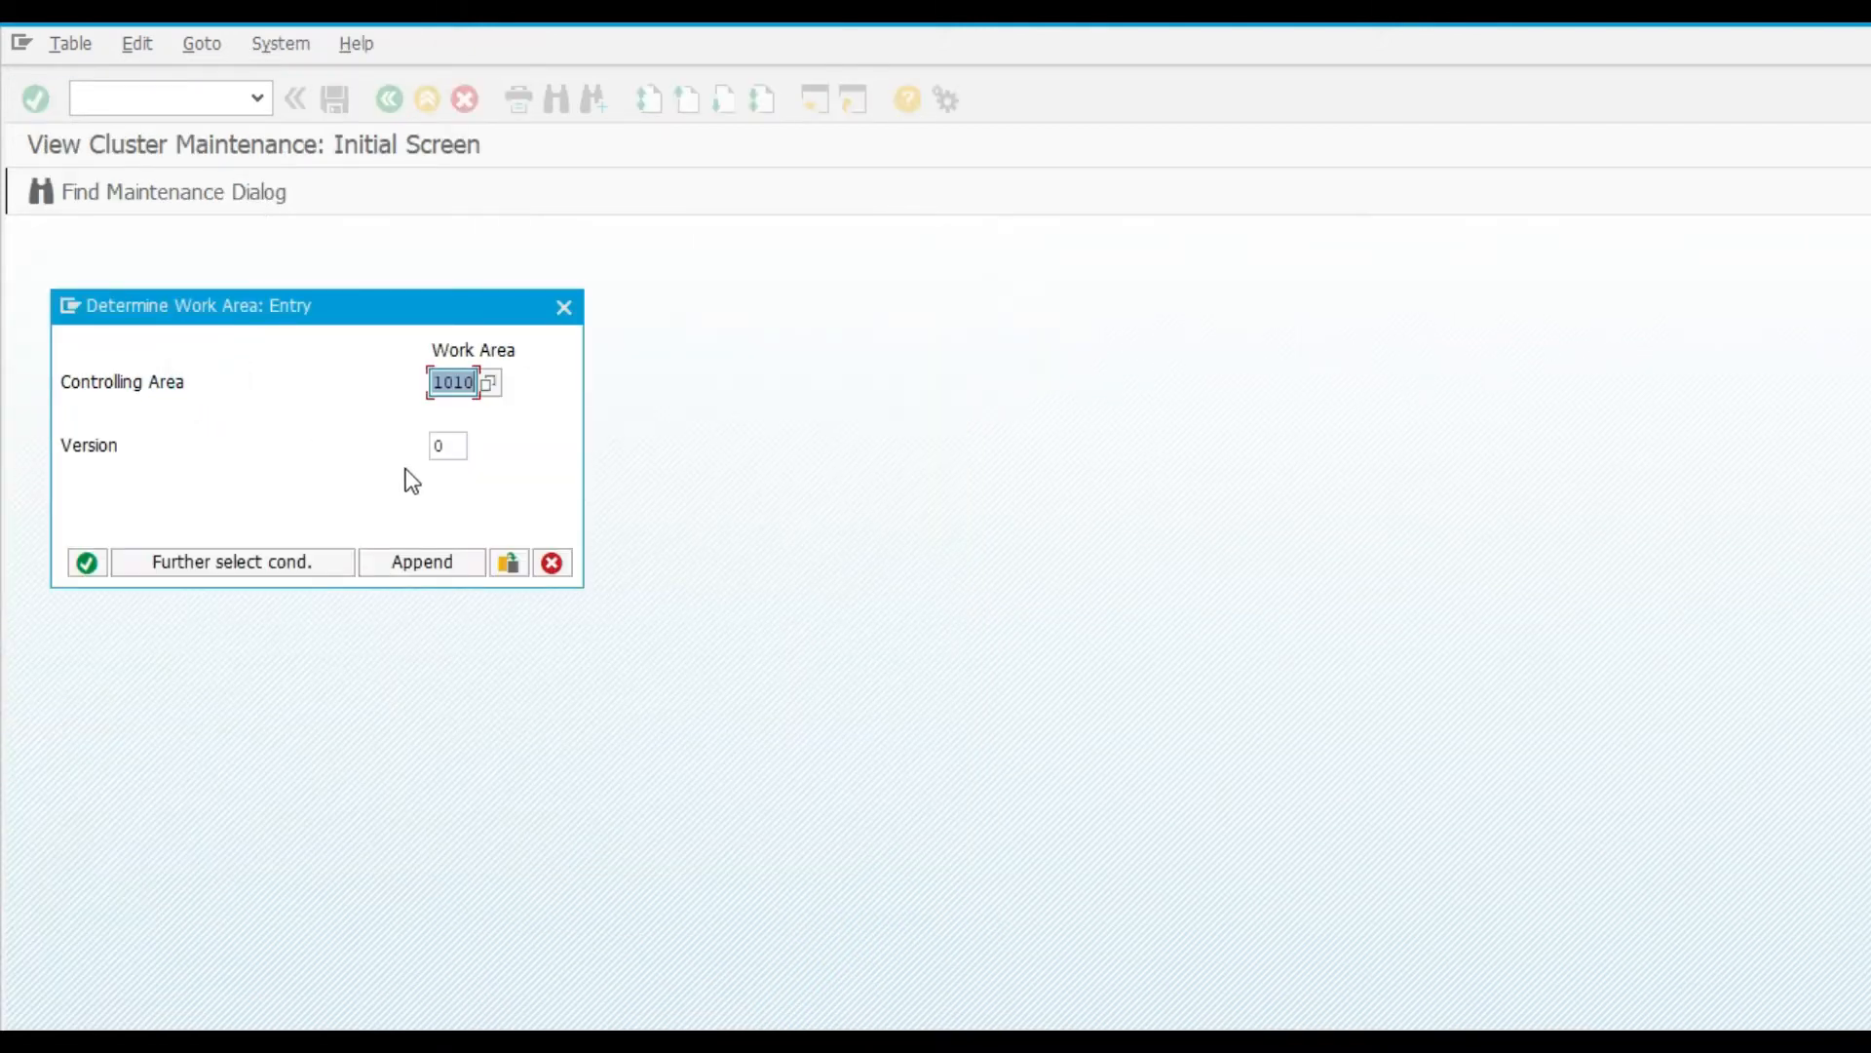
{"action": "type", "text": "ST01"}
{"action": "key", "text": "Return"}
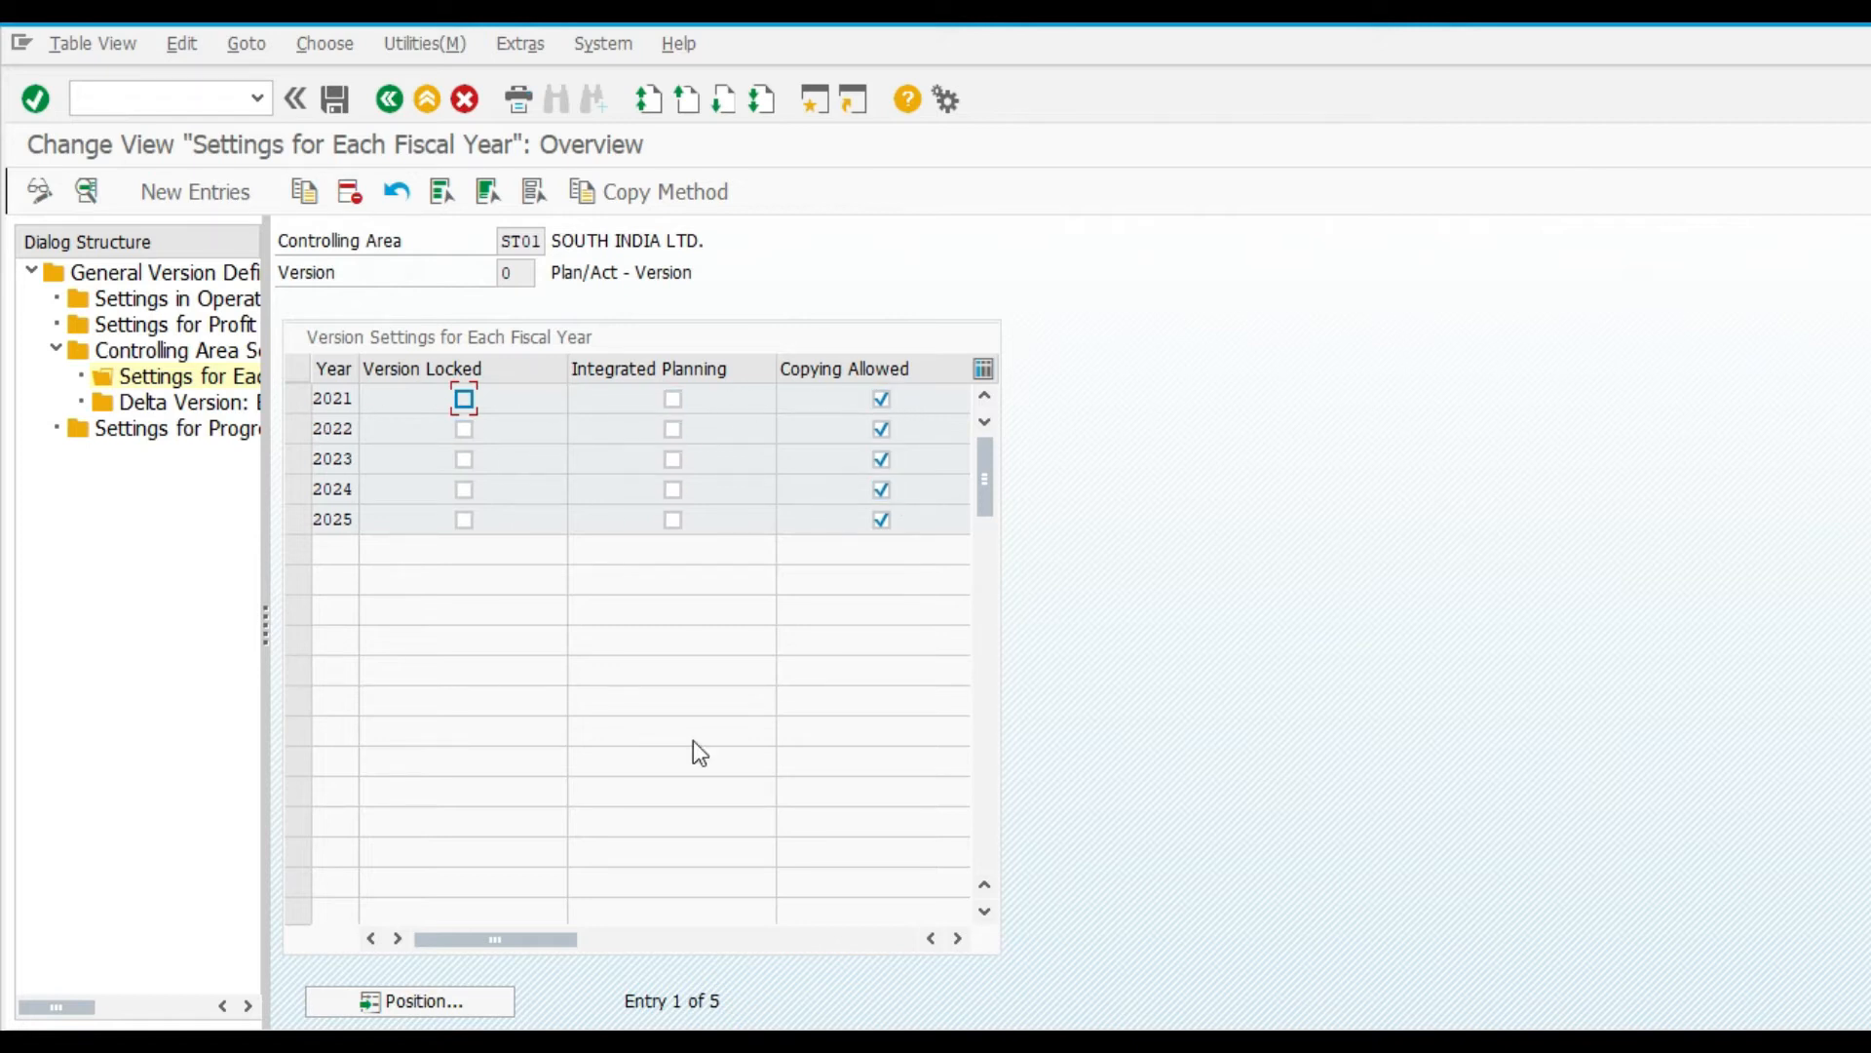
{"action": "left_click", "coordinate": [700, 934]}
{"action": "left_click", "coordinate": [588, 934]}
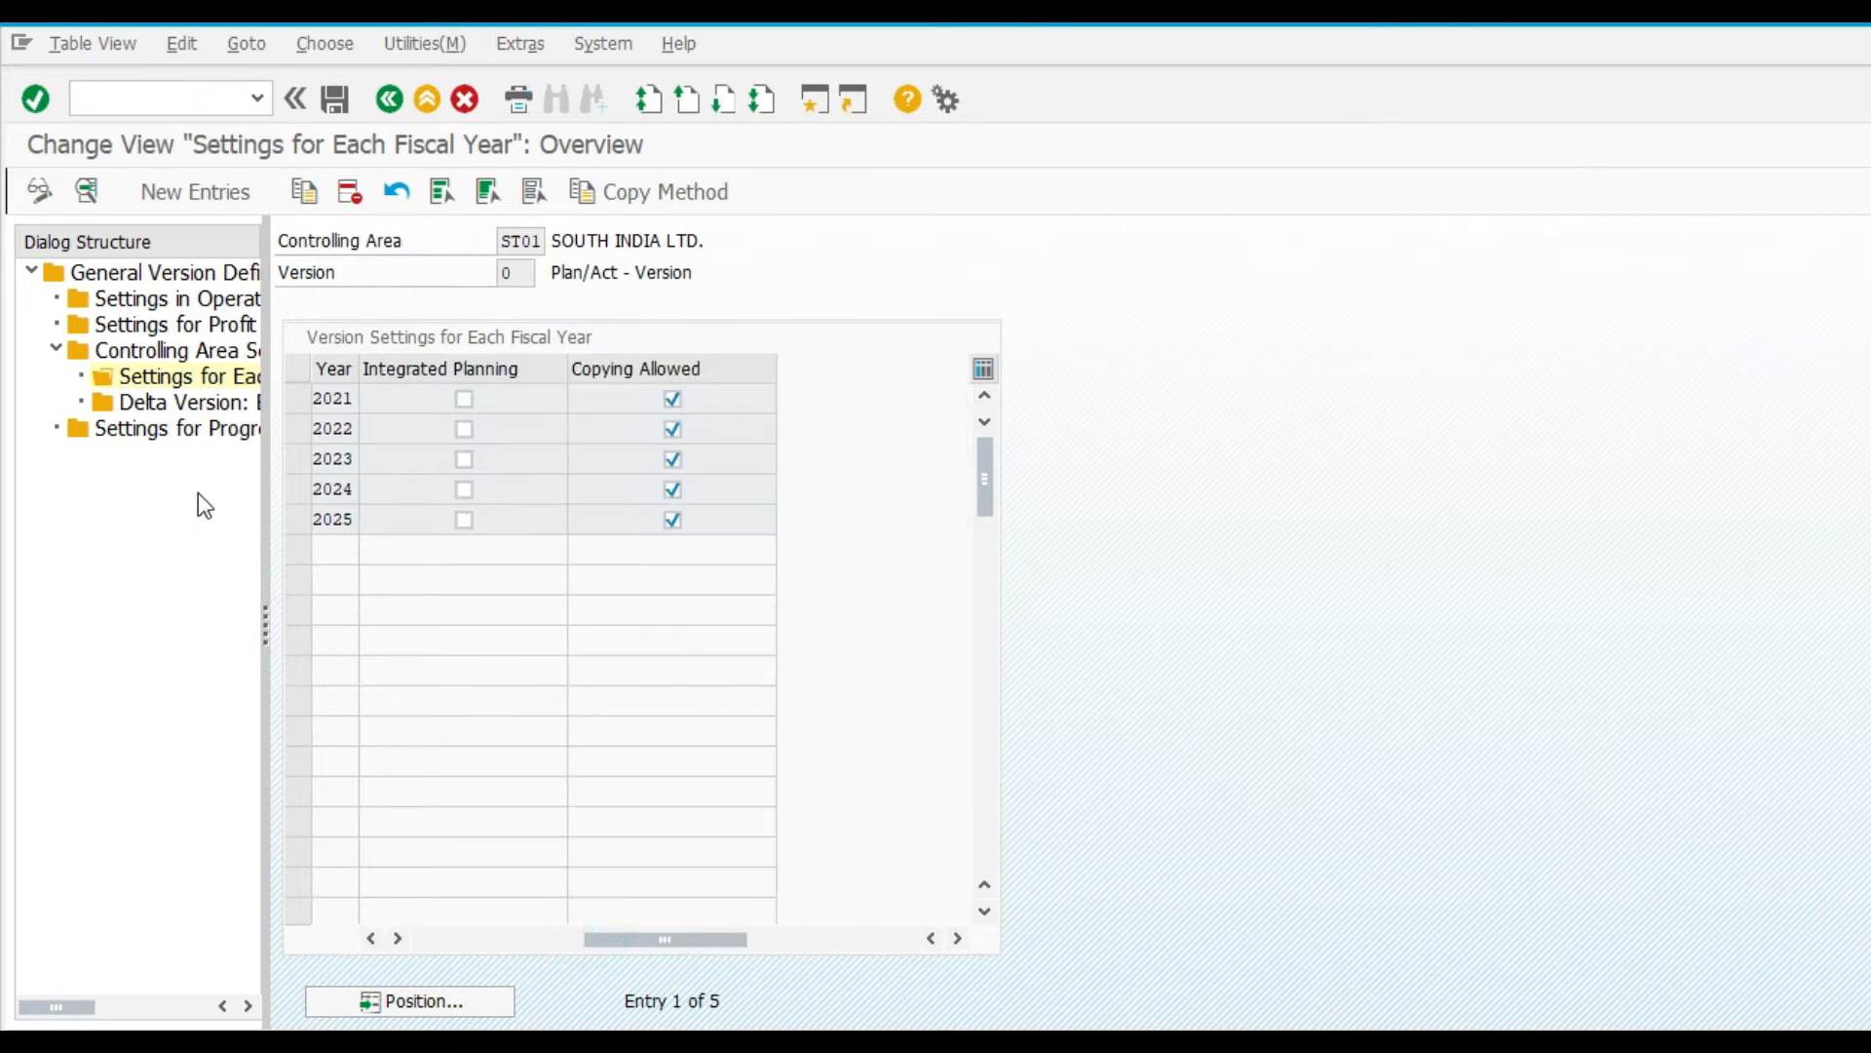
{"action": "double_click", "coordinate": [190, 353]}
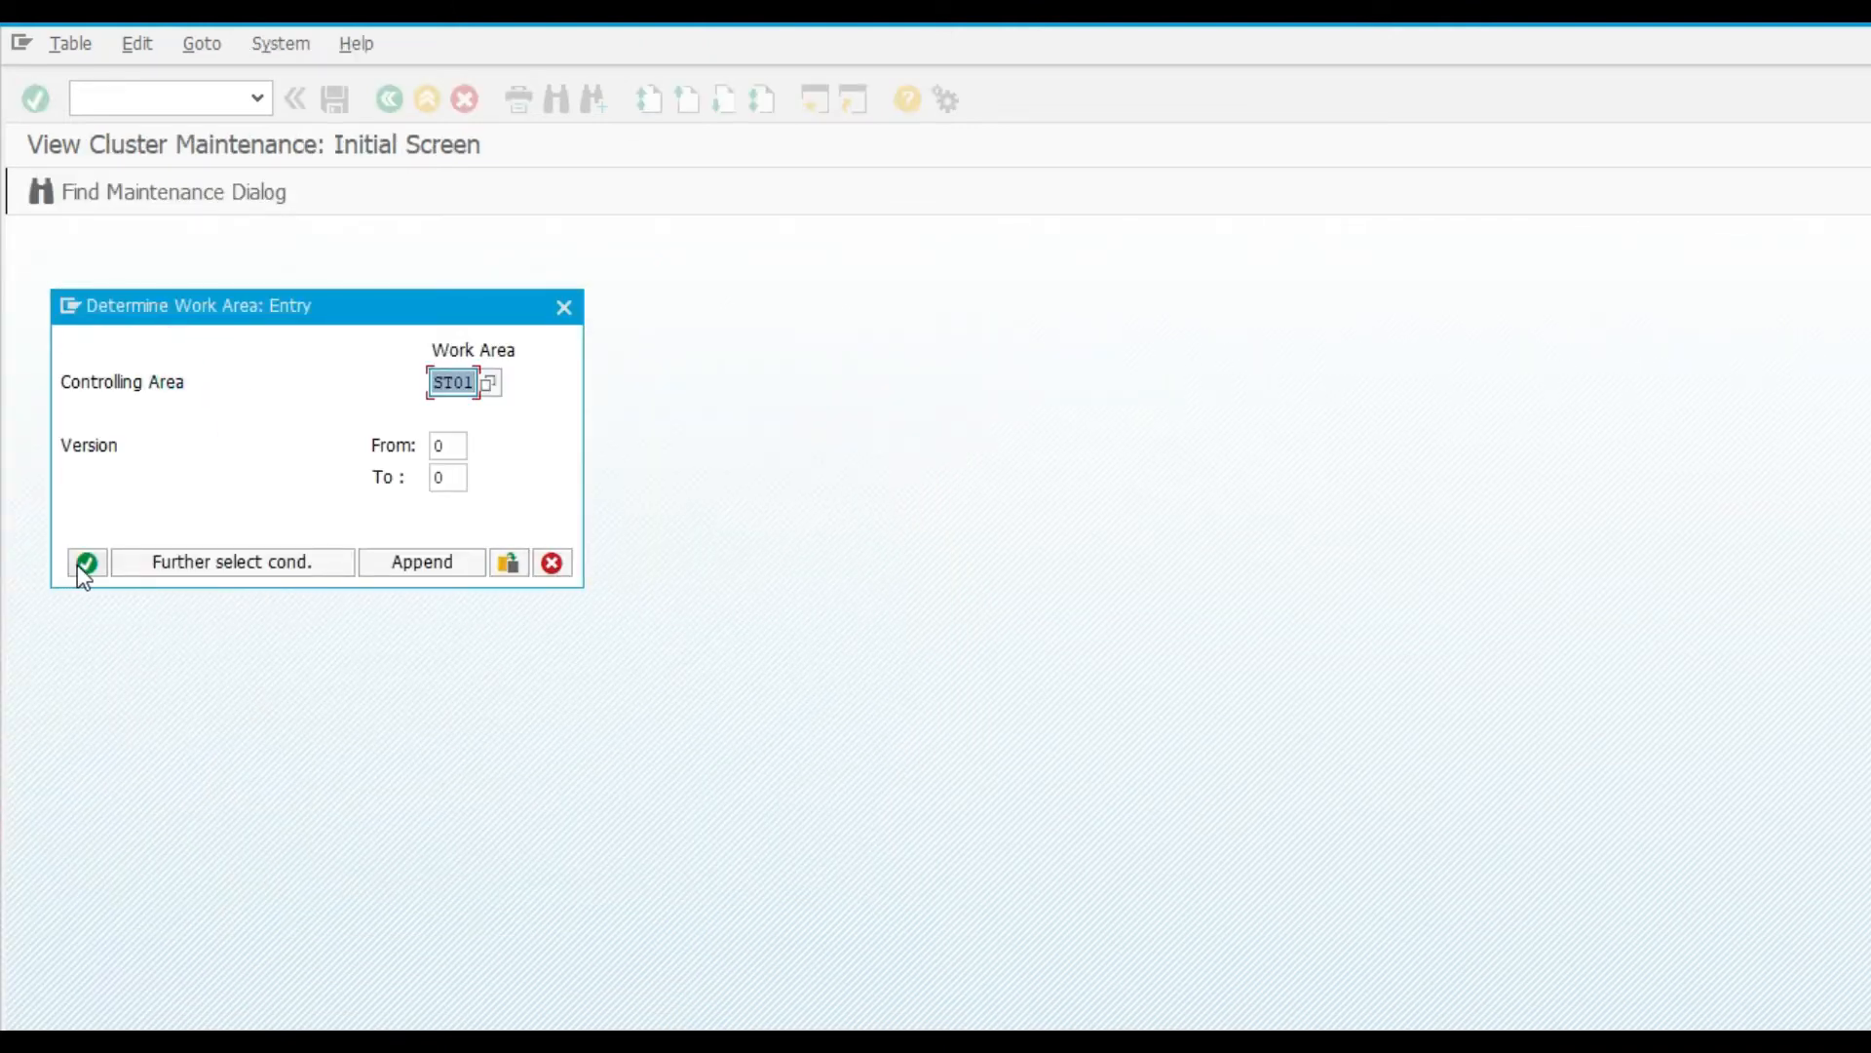
{"action": "left_click", "coordinate": [86, 562]}
Try to open the Delta Version, progress and Profit Center Accounting settings from the dialog structure
{"action": "left_click", "coordinate": [180, 402]}
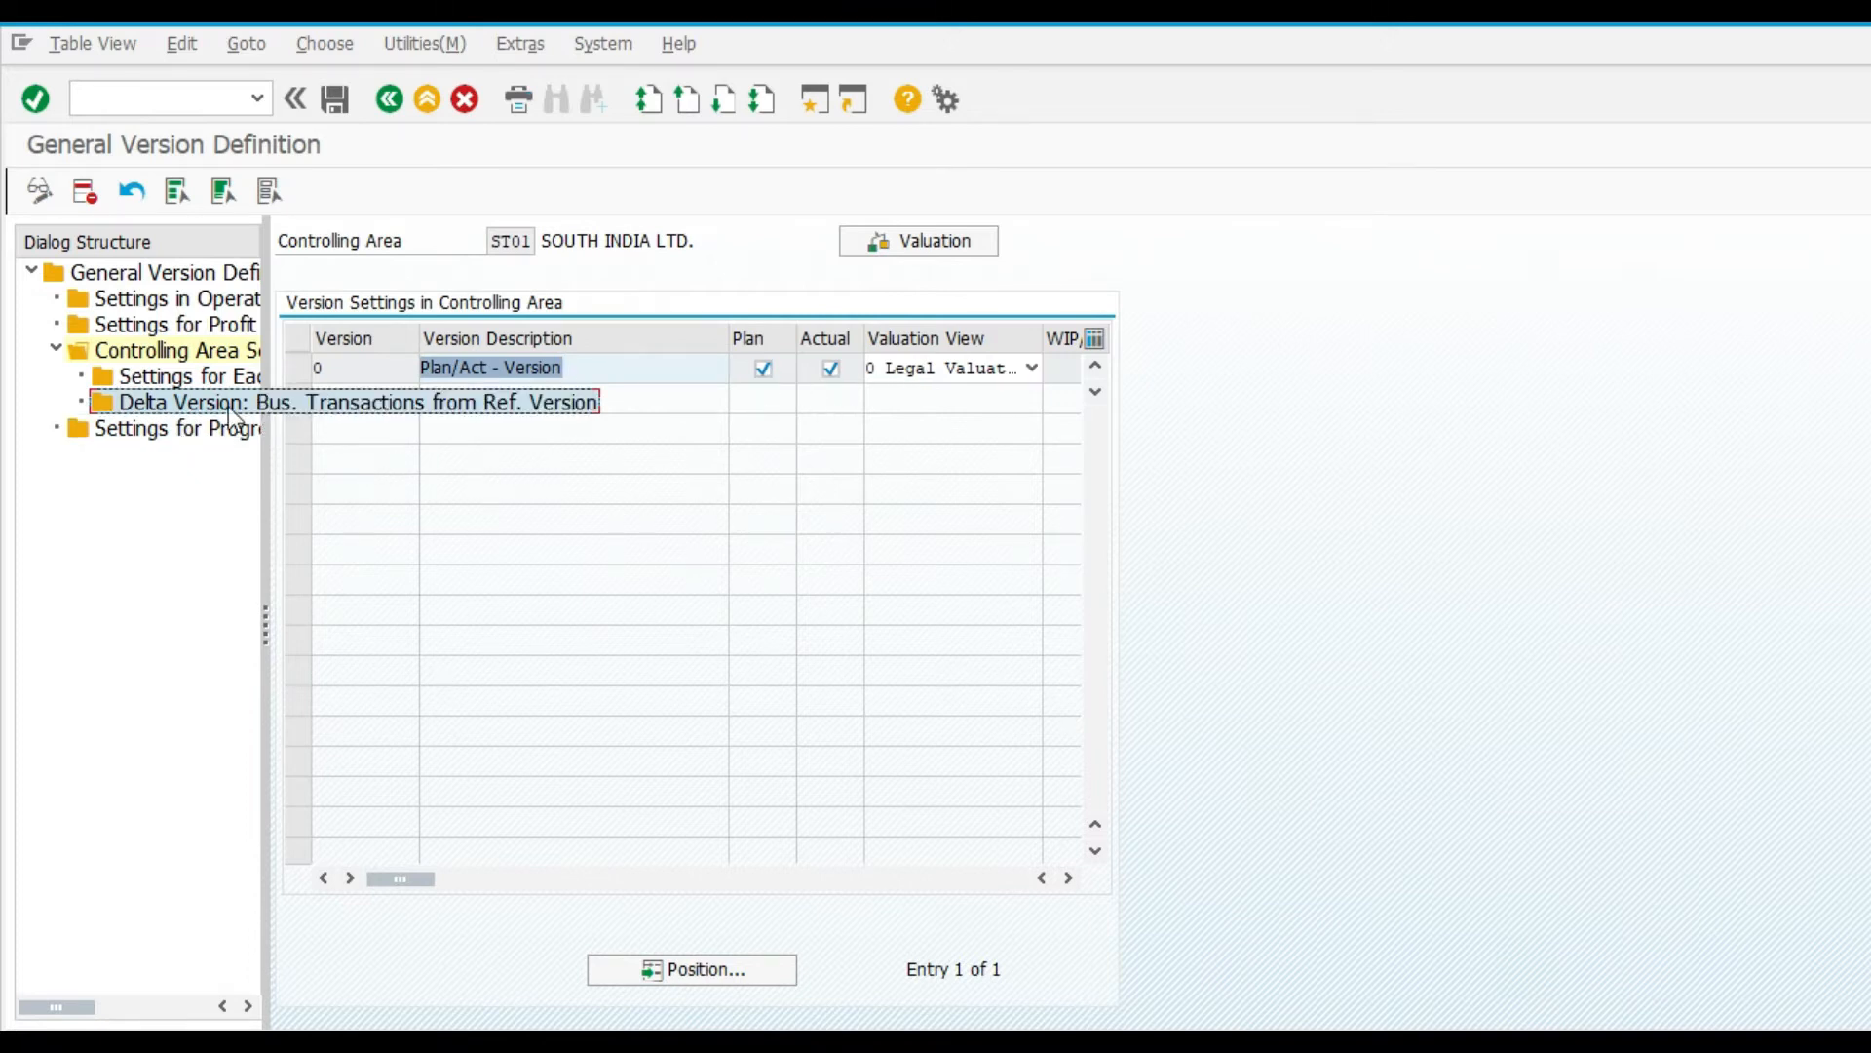
{"action": "left_click", "coordinate": [198, 431]}
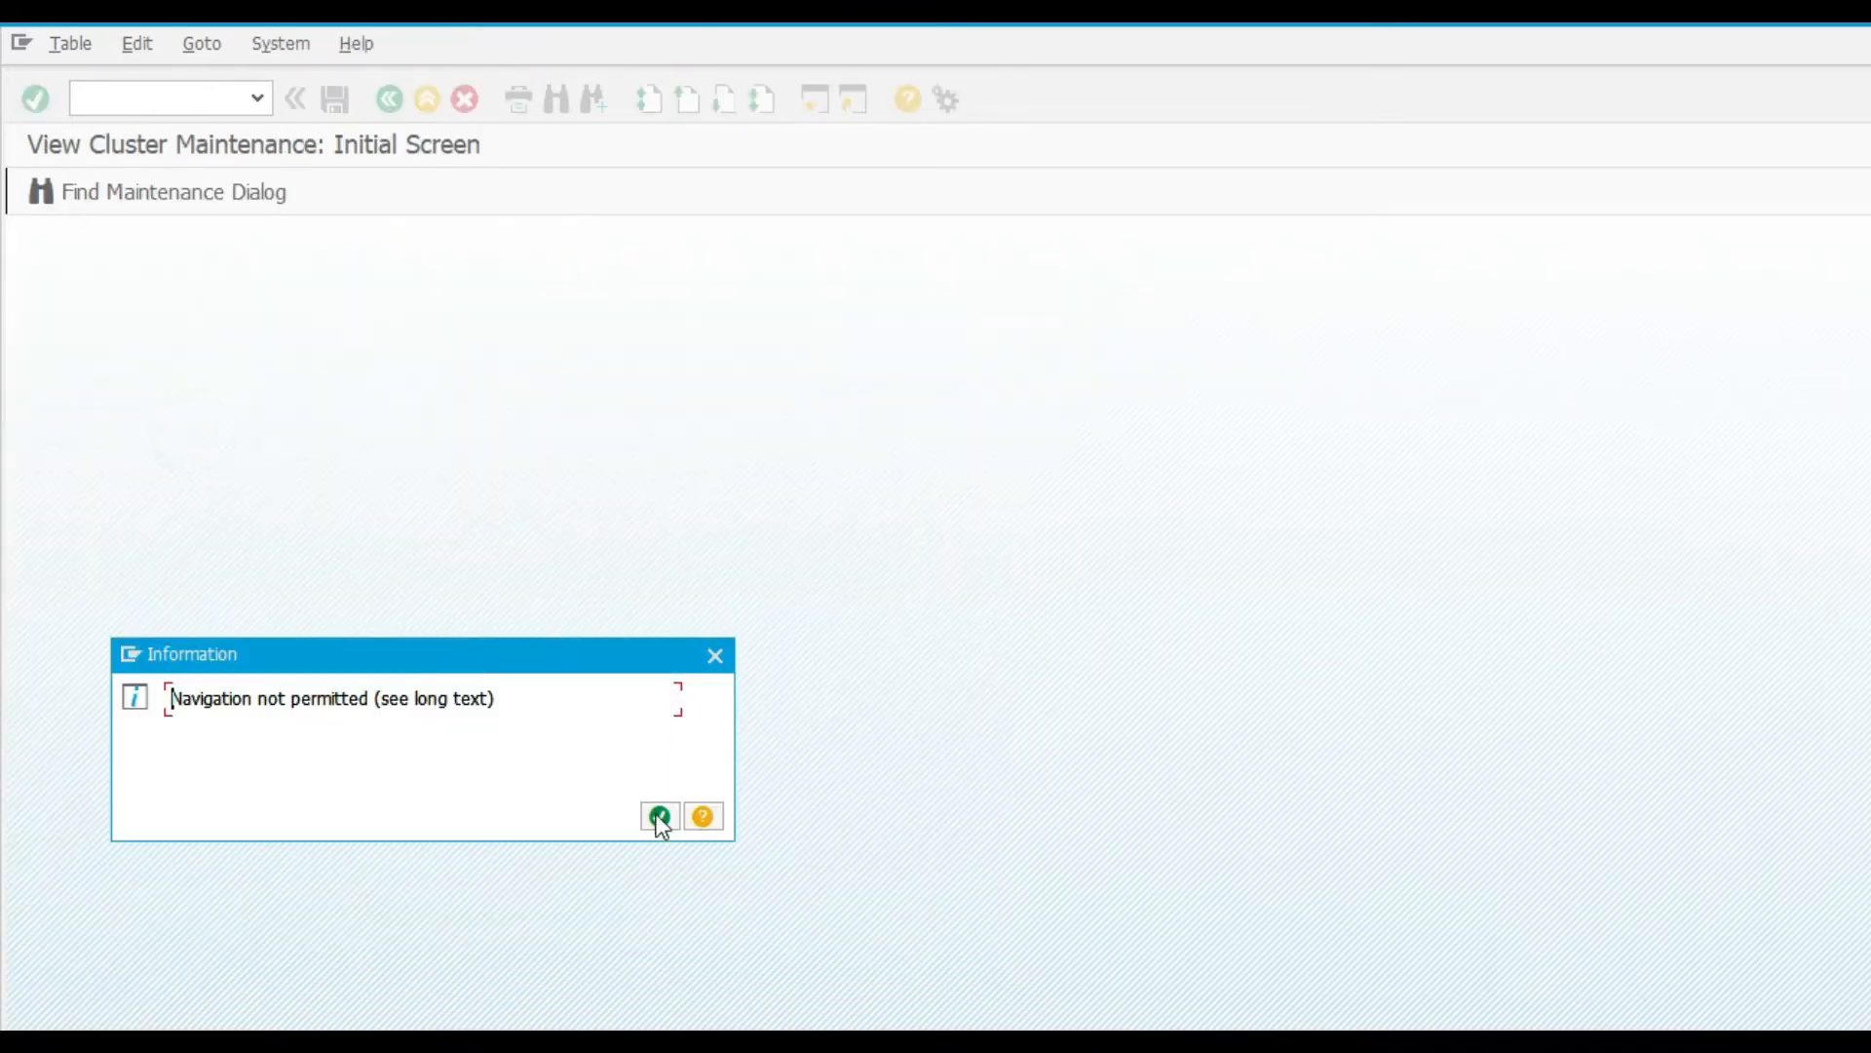
{"action": "left_click", "coordinate": [660, 817]}
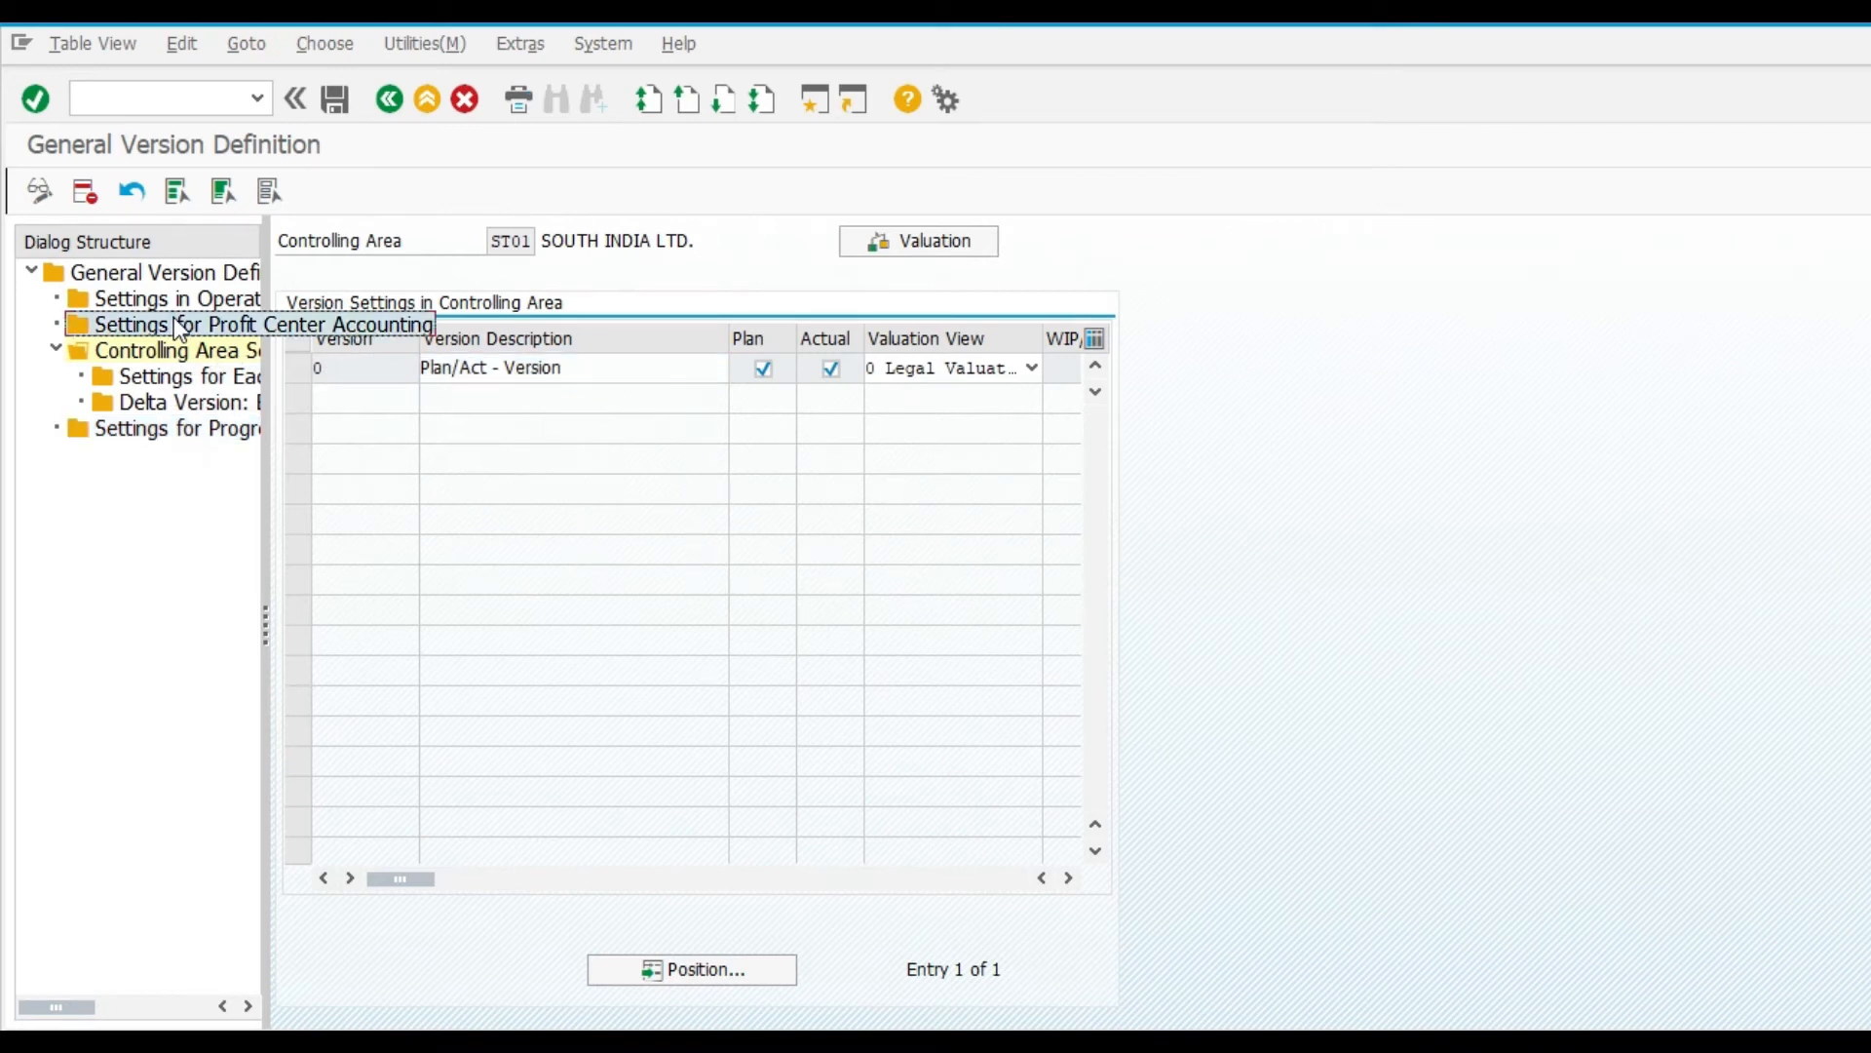
{"action": "left_click", "coordinate": [174, 318]}
{"action": "left_click", "coordinate": [656, 815]}
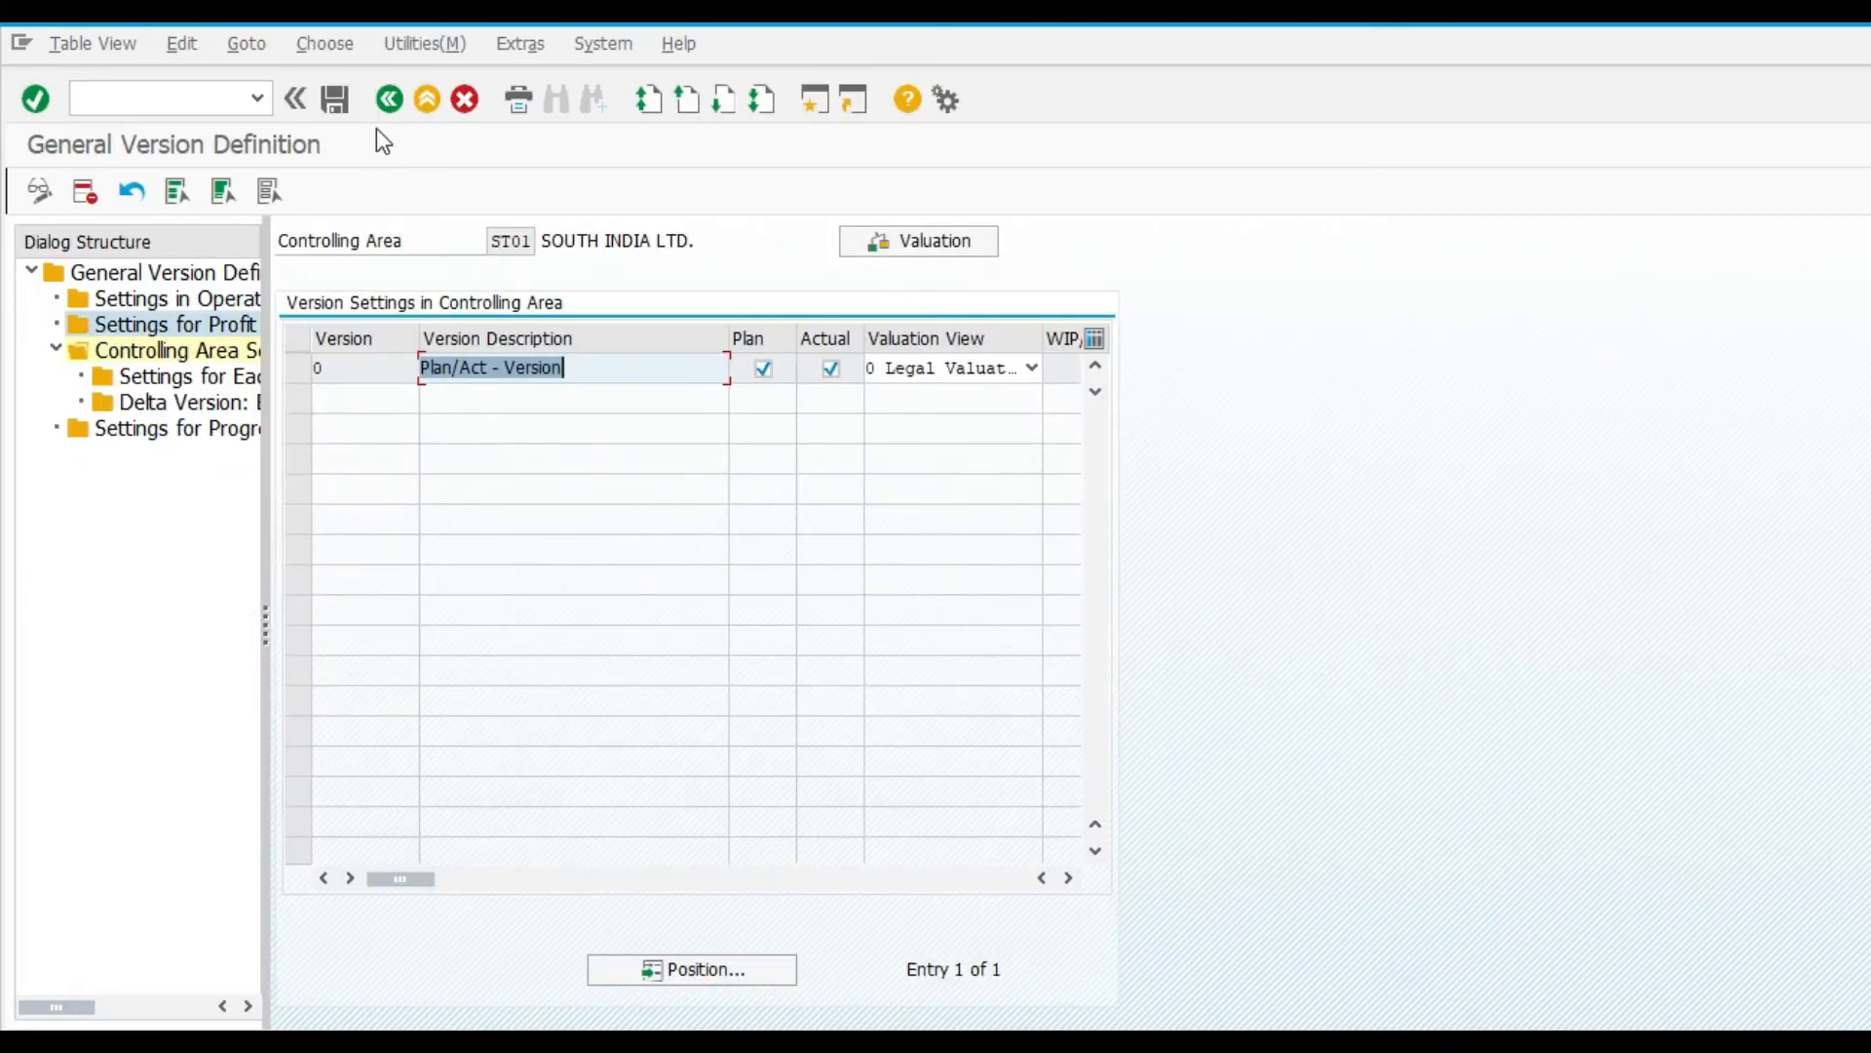
Save the version settings, switch to the Excel workbook and copy the T-code OKKP from the Activate Components row
{"action": "left_click", "coordinate": [334, 98]}
{"action": "left_click", "coordinate": [340, 502]}
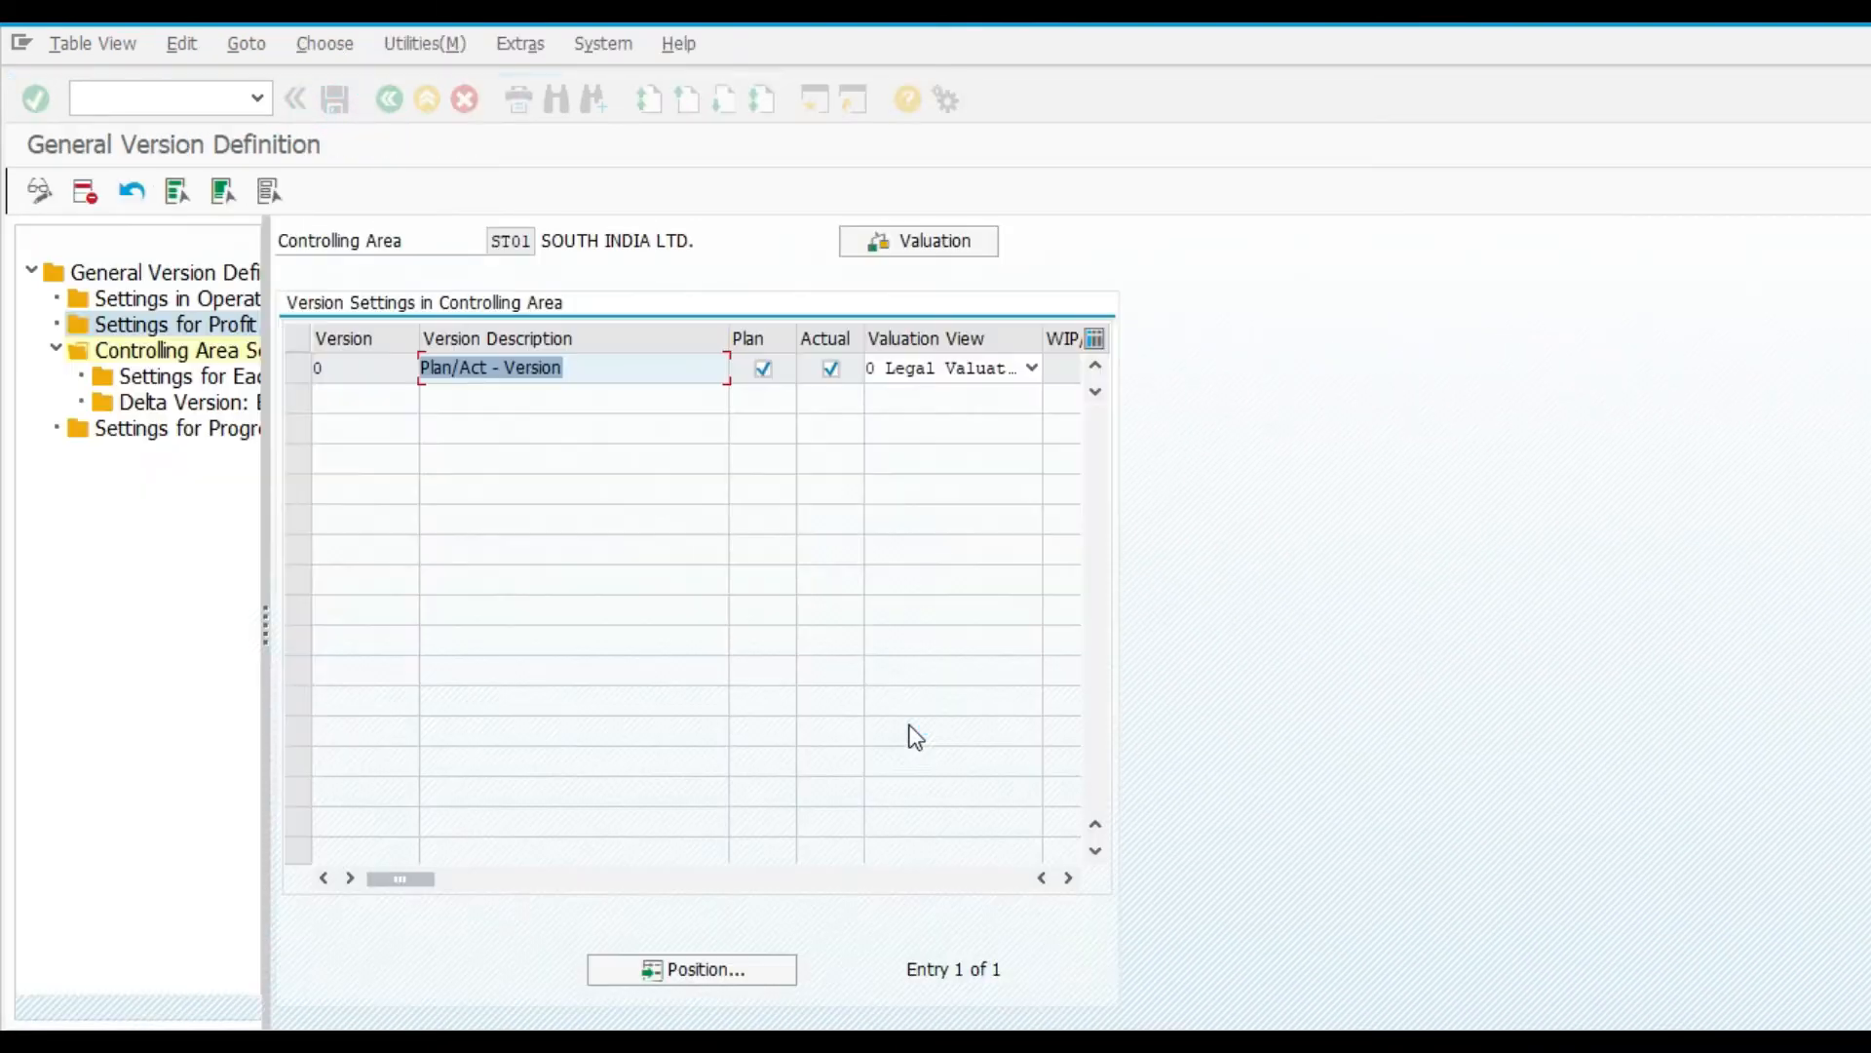
{"action": "key", "text": "alt+Tab"}
{"action": "left_click", "coordinate": [862, 594]}
{"action": "key", "text": "ctrl+c"}
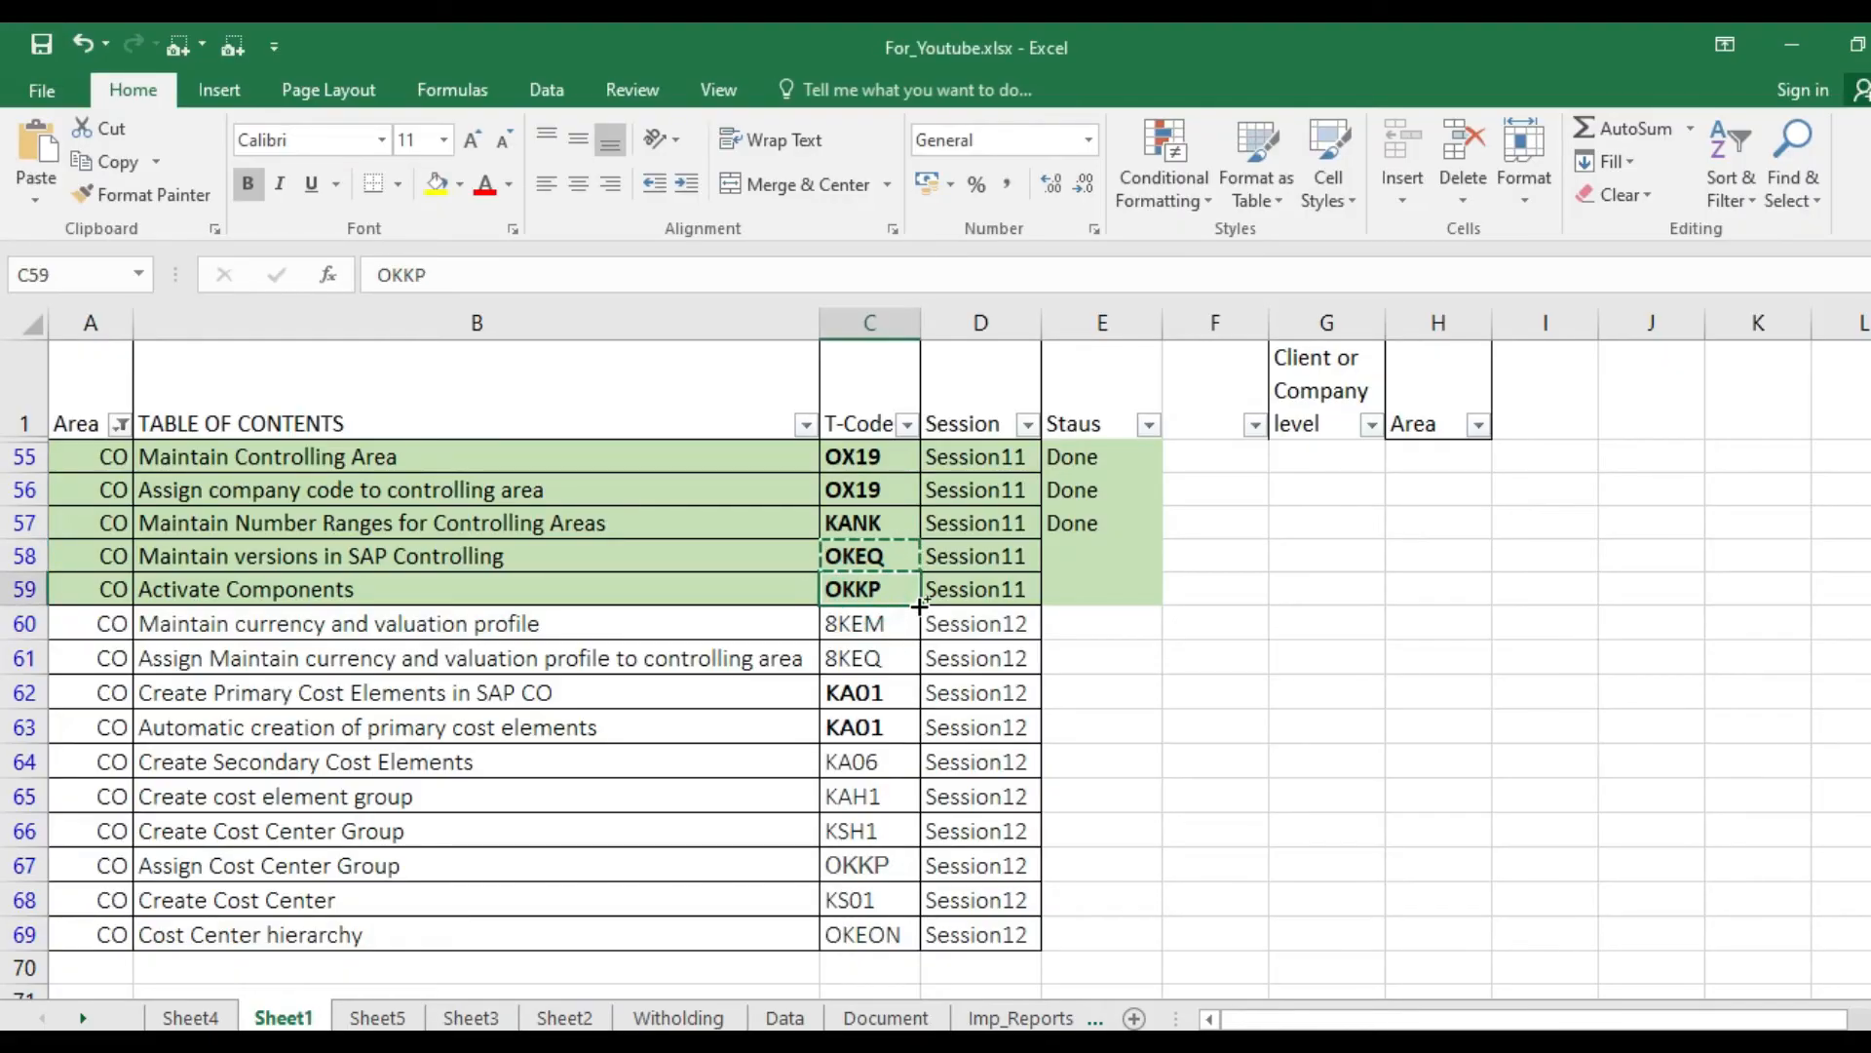
Switch back to SAP and run transaction OKKP in place of the current one using the /N prefix
{"action": "key", "text": "alt+Tab"}
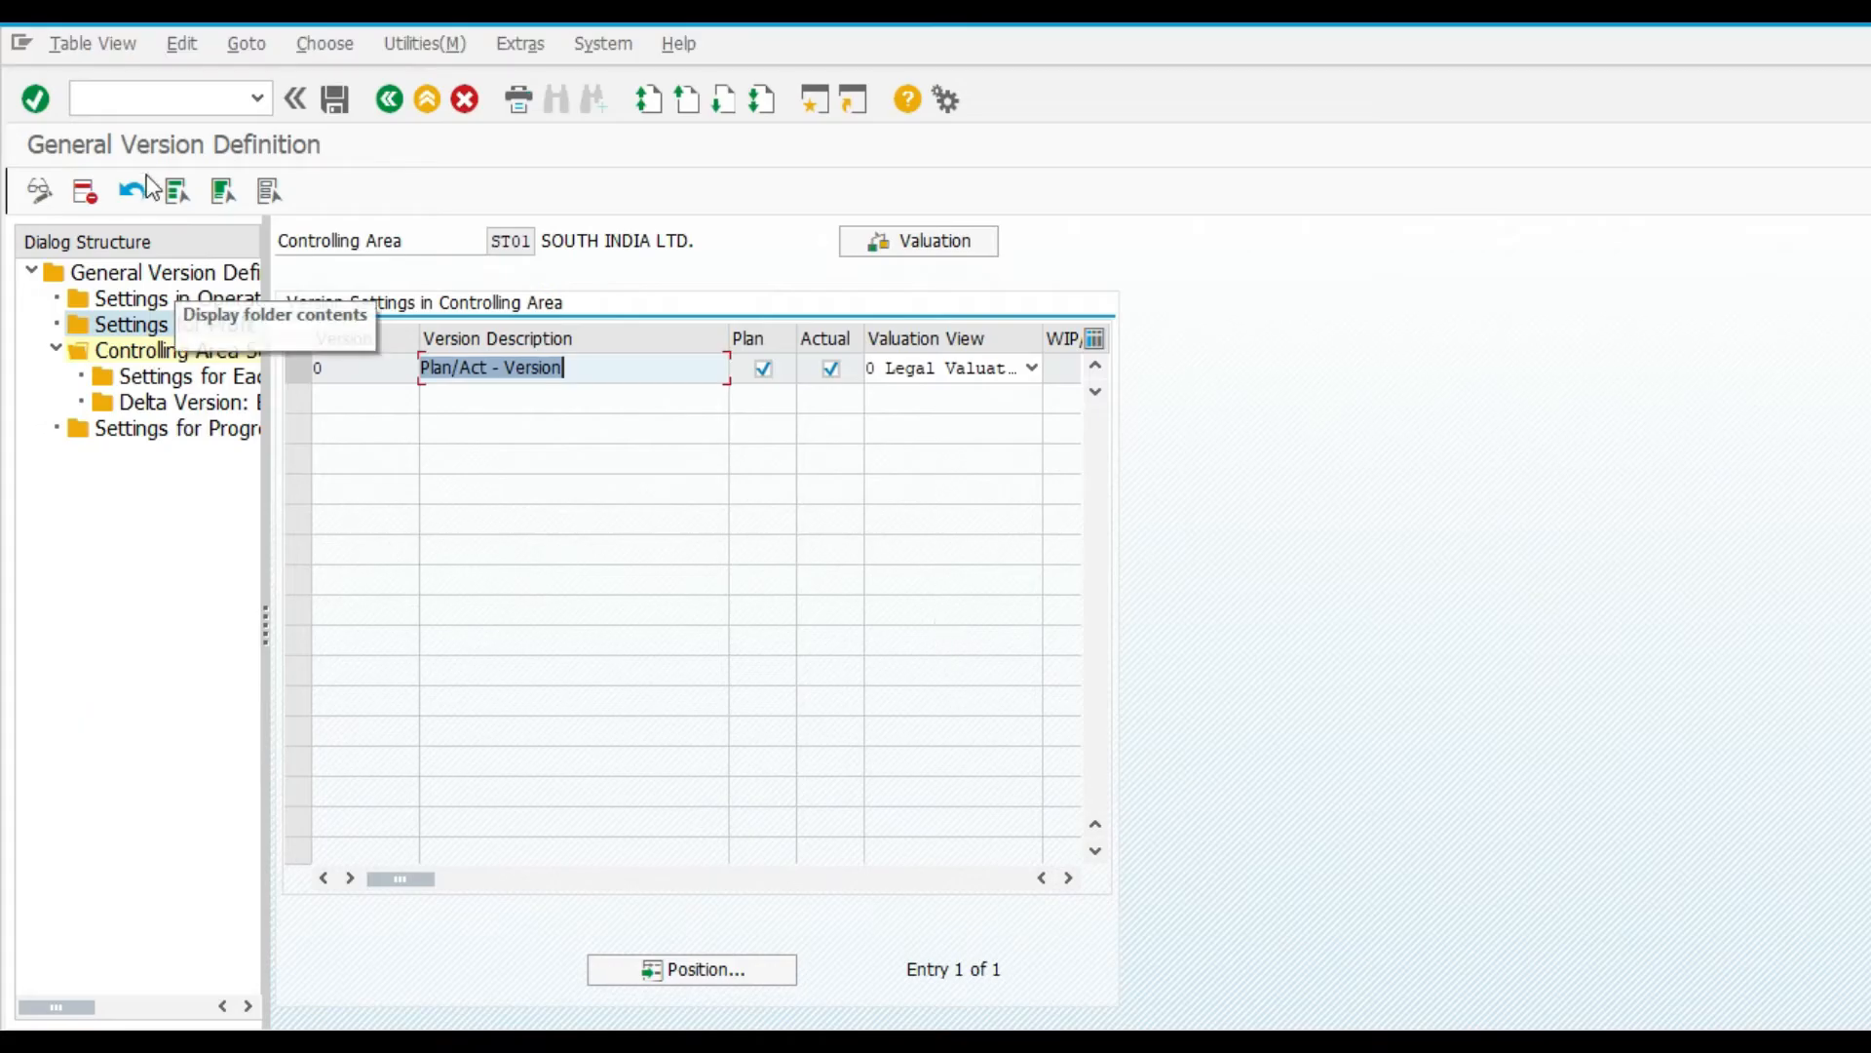
{"action": "left_click", "coordinate": [168, 95]}
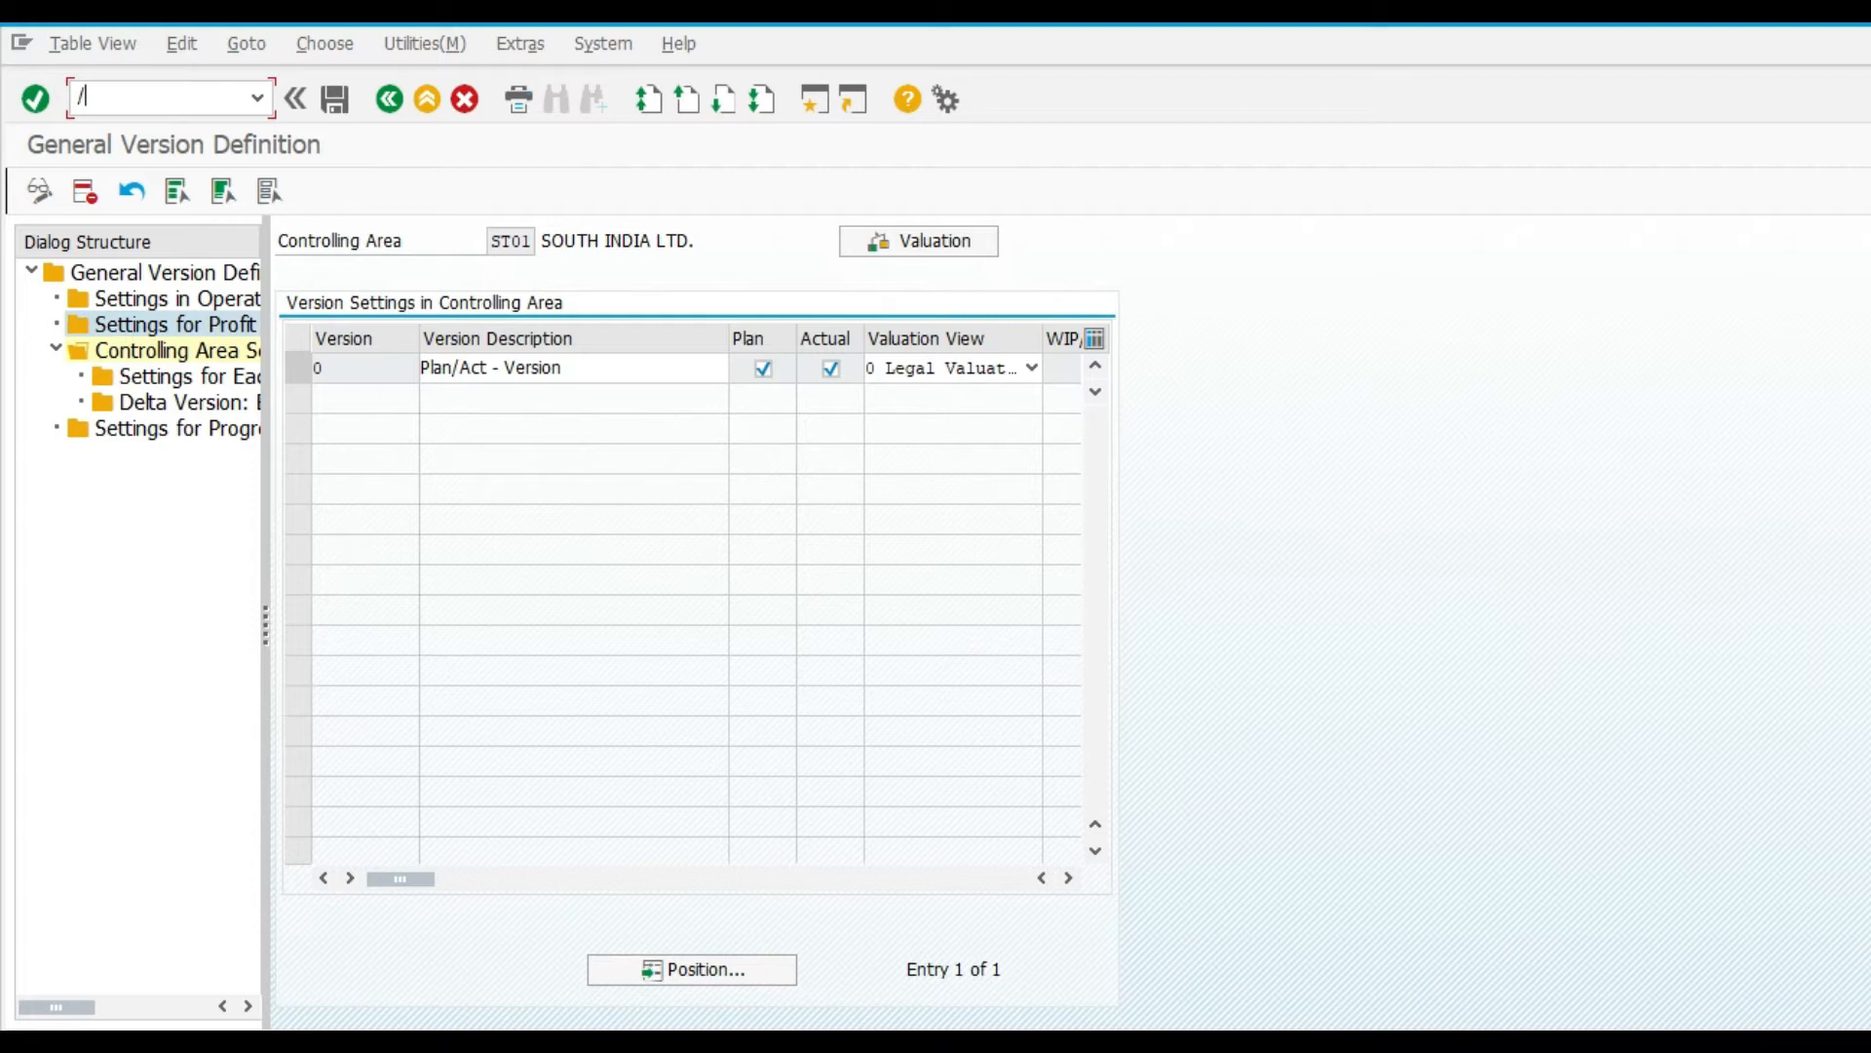
{"action": "type", "text": "/N"}
{"action": "key", "text": "ctrl+v"}
{"action": "key", "text": "Return"}
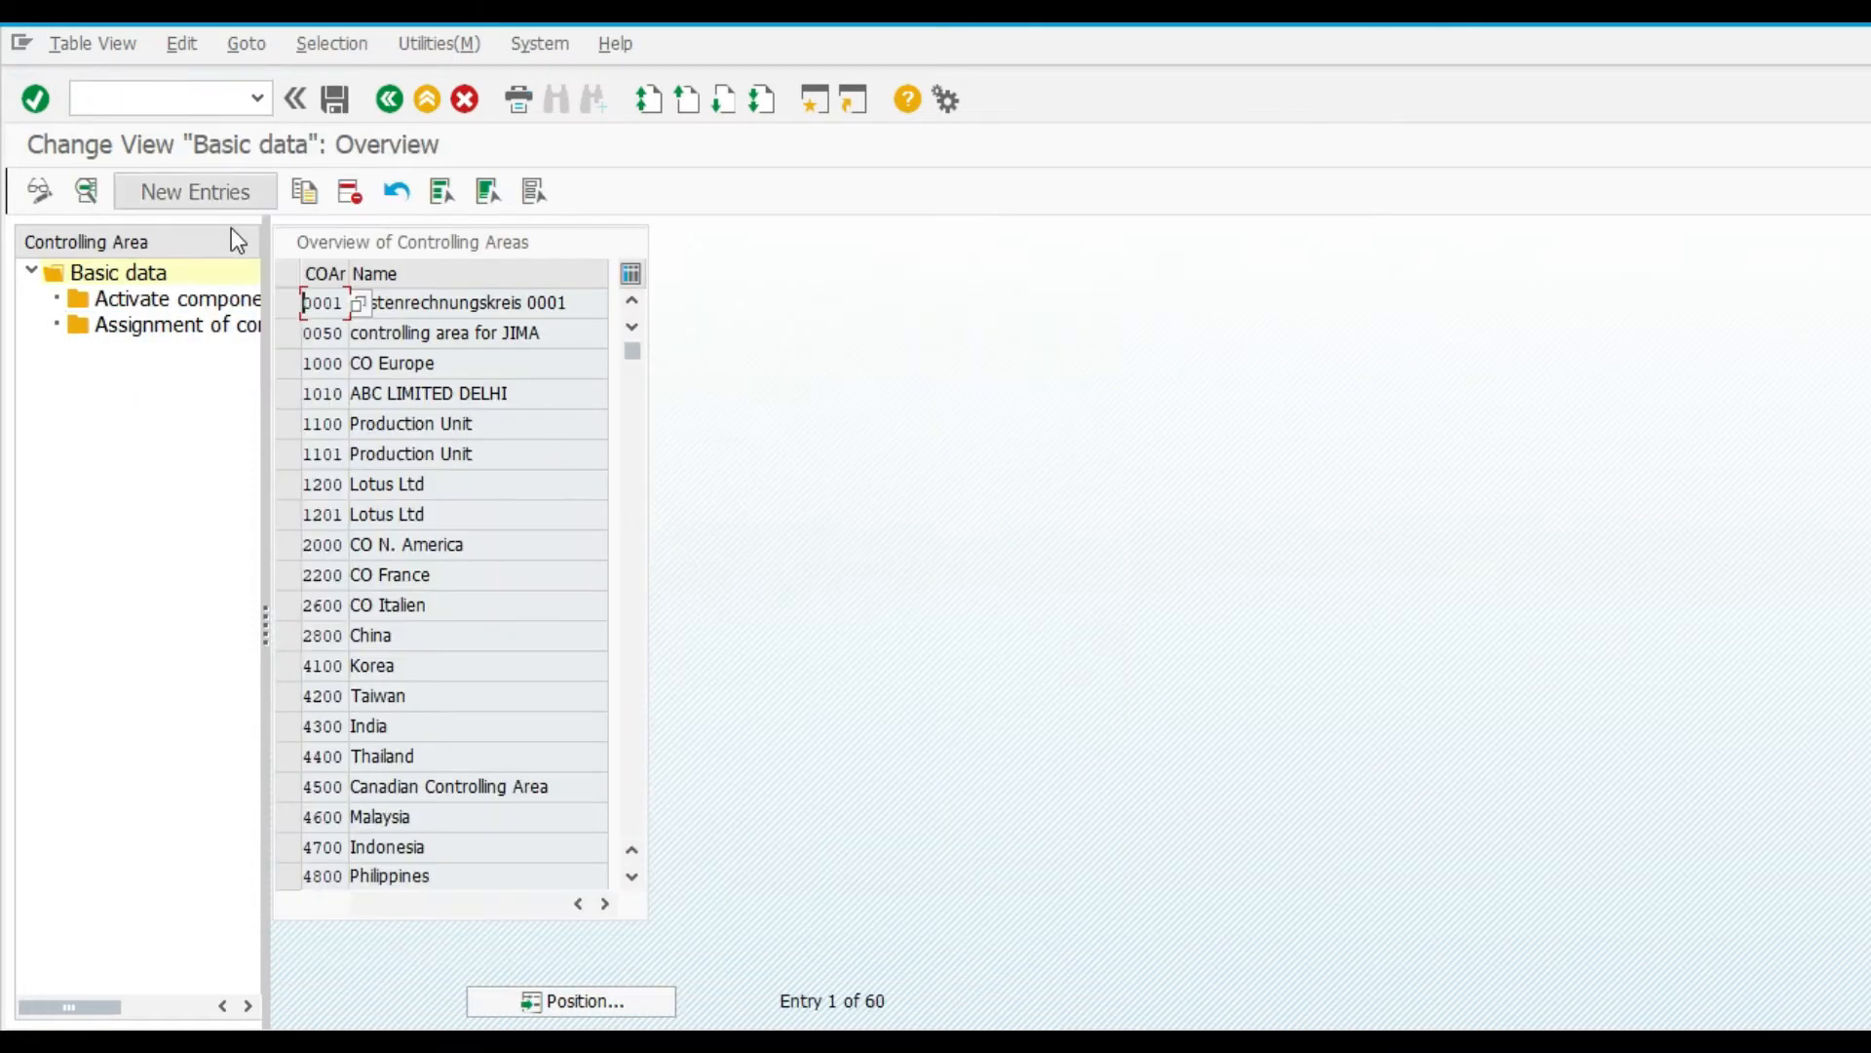
Locate controlling area ST01 in the overview, select it and open its Activate components/control indicators view
{"action": "left_click", "coordinate": [526, 1001]}
{"action": "type", "text": "S"}
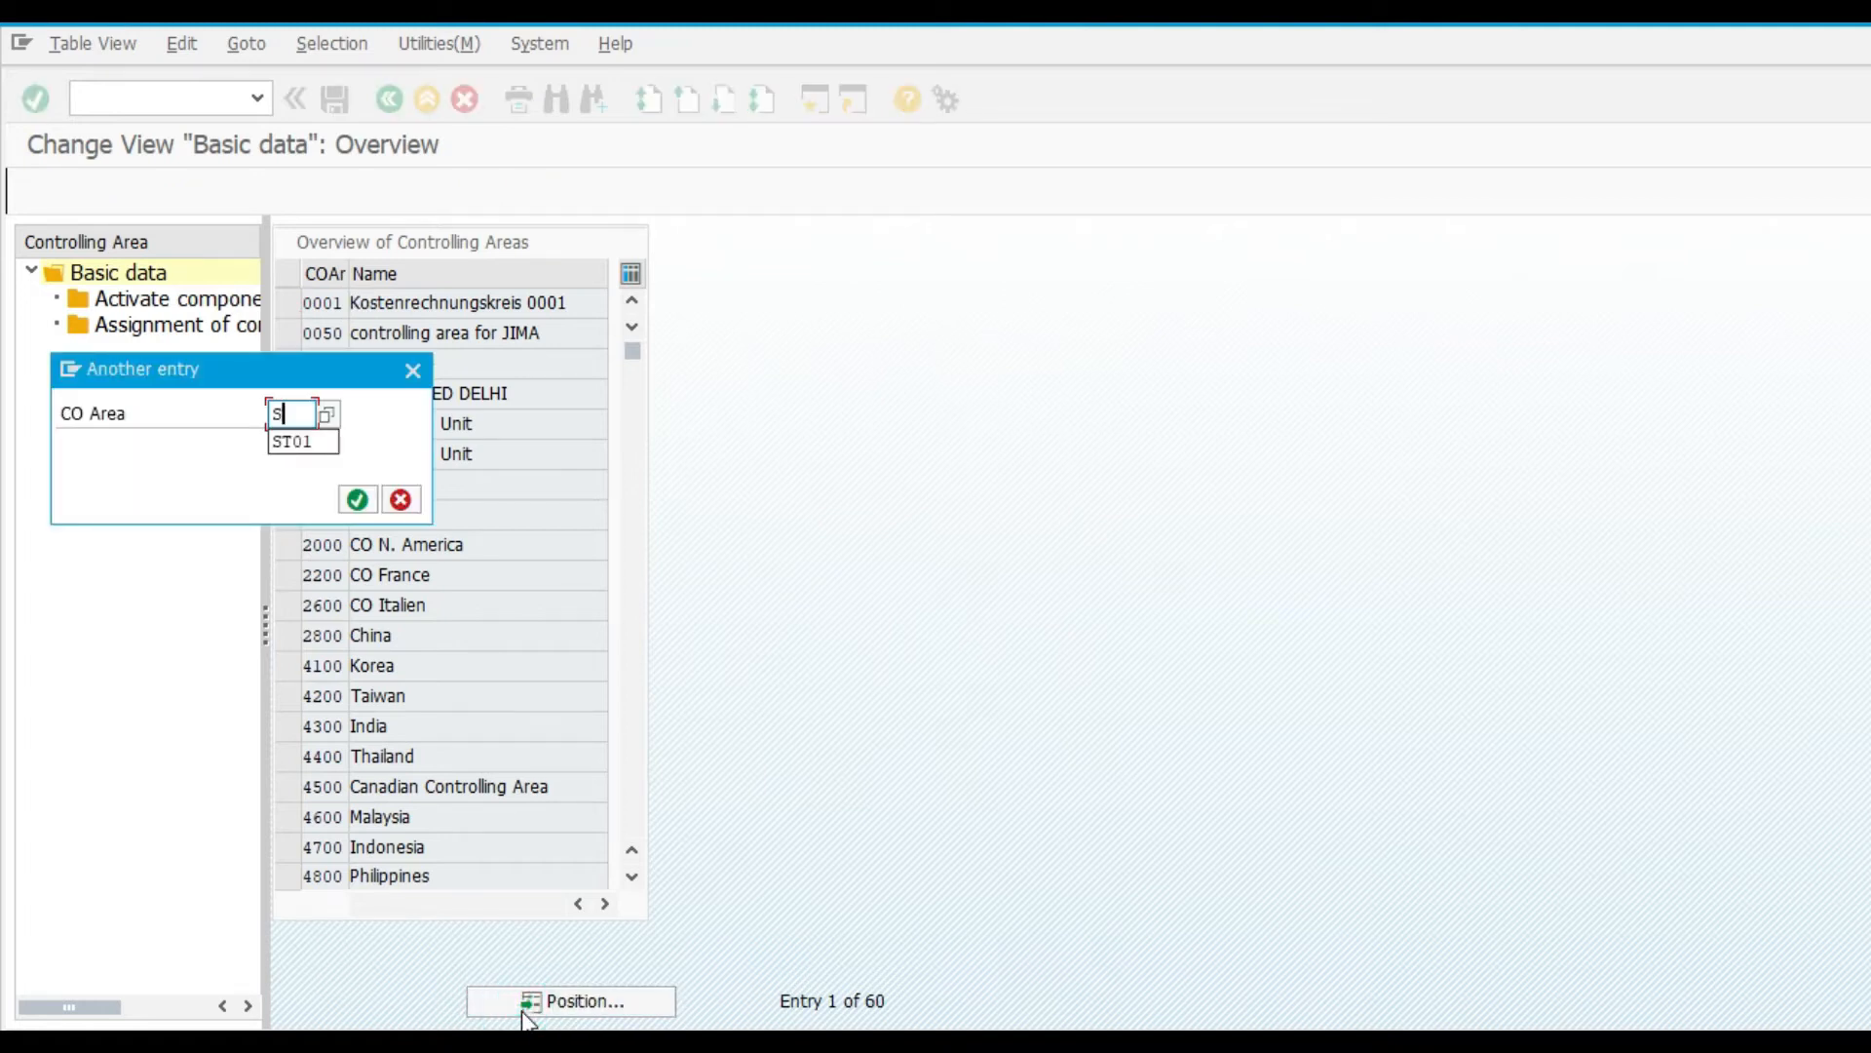
{"action": "type", "text": "T01"}
{"action": "key", "text": "Return"}
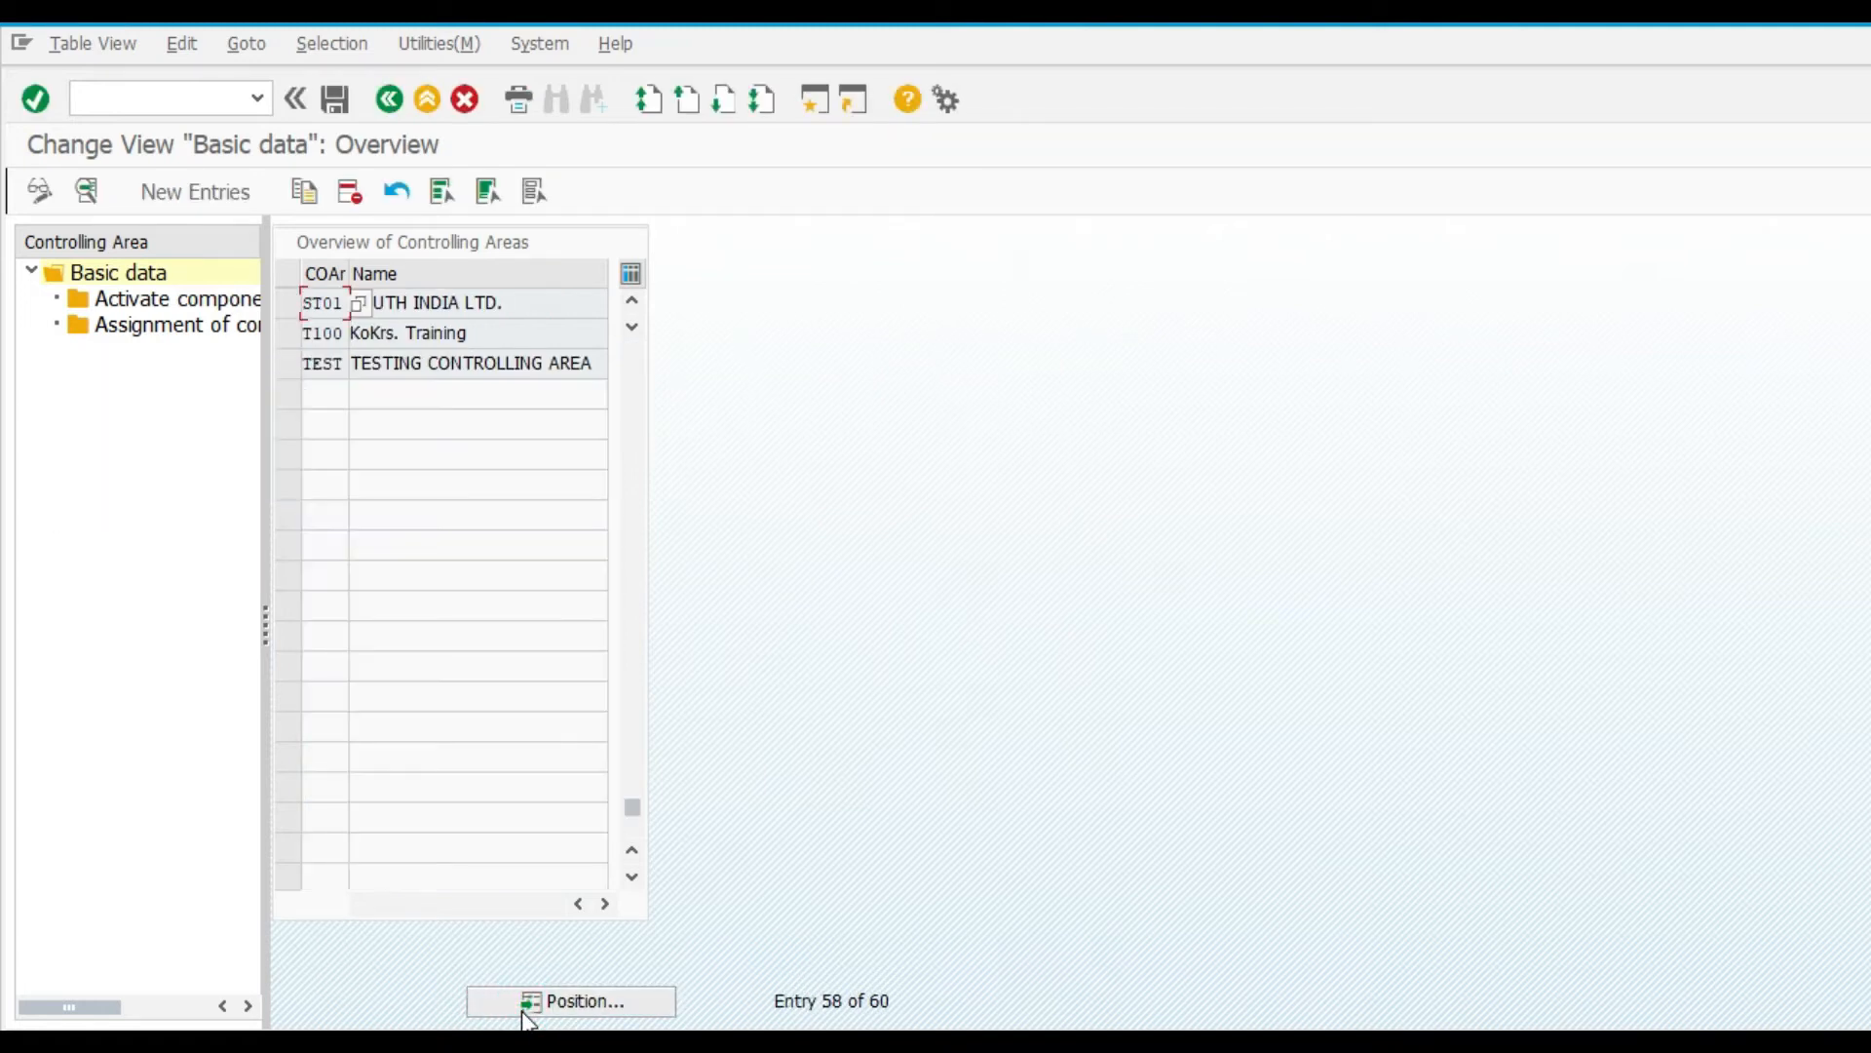
{"action": "left_click", "coordinate": [289, 300]}
{"action": "double_click", "coordinate": [216, 302]}
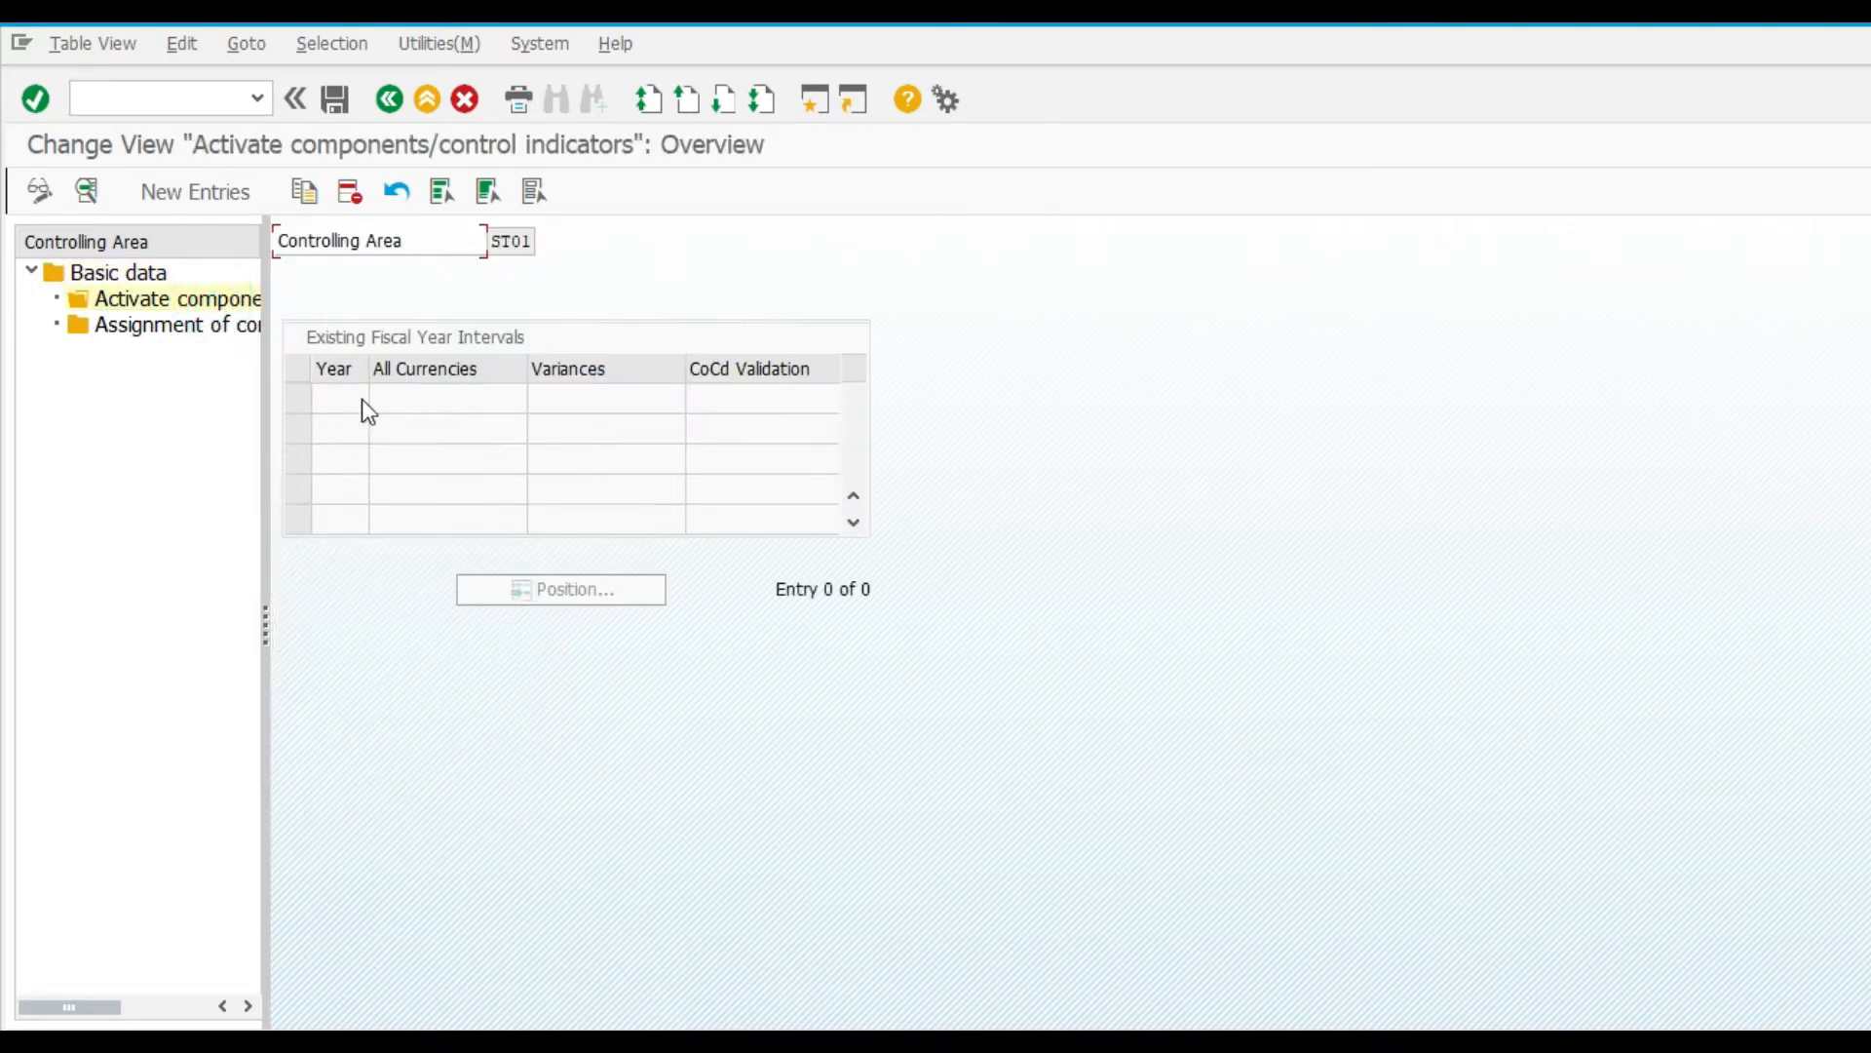
Create a new entry for ST01 with fiscal year 2021 and set Cost Centers to Component active
{"action": "left_click", "coordinate": [195, 191]}
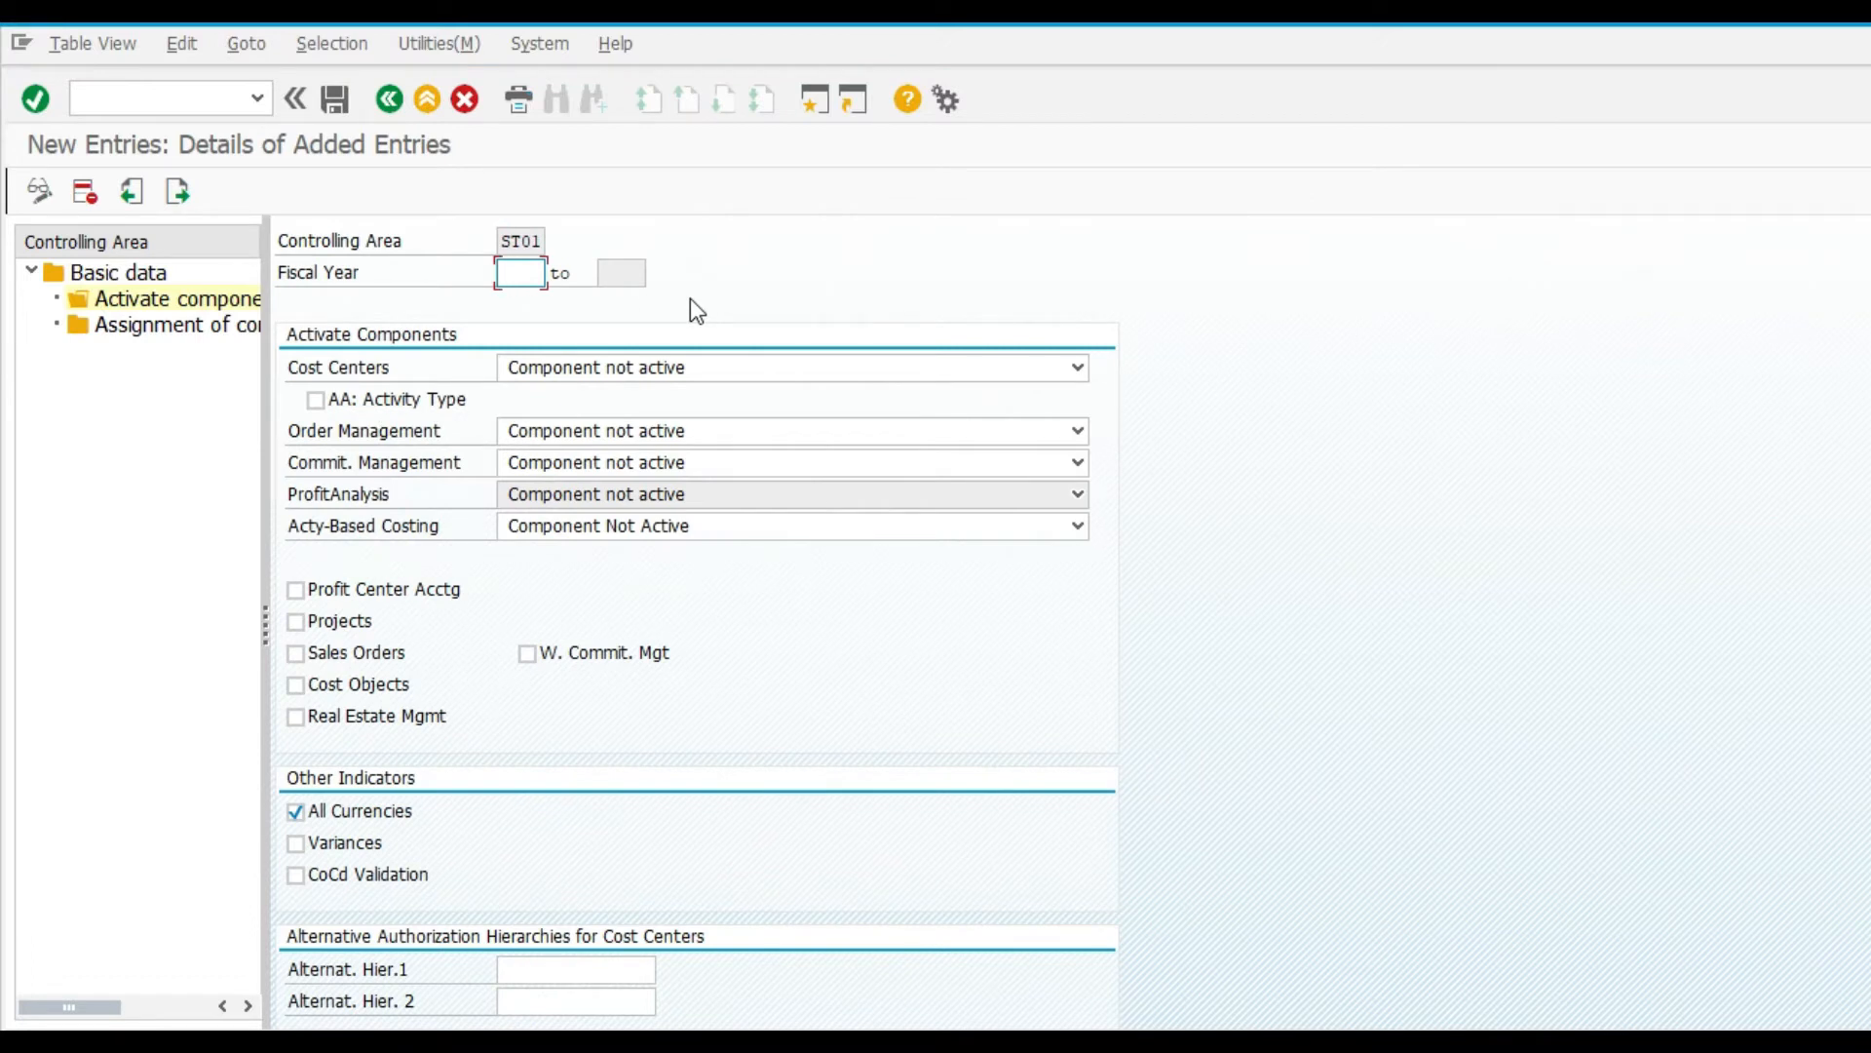
{"action": "type", "text": "2021"}
{"action": "key", "text": "Tab"}
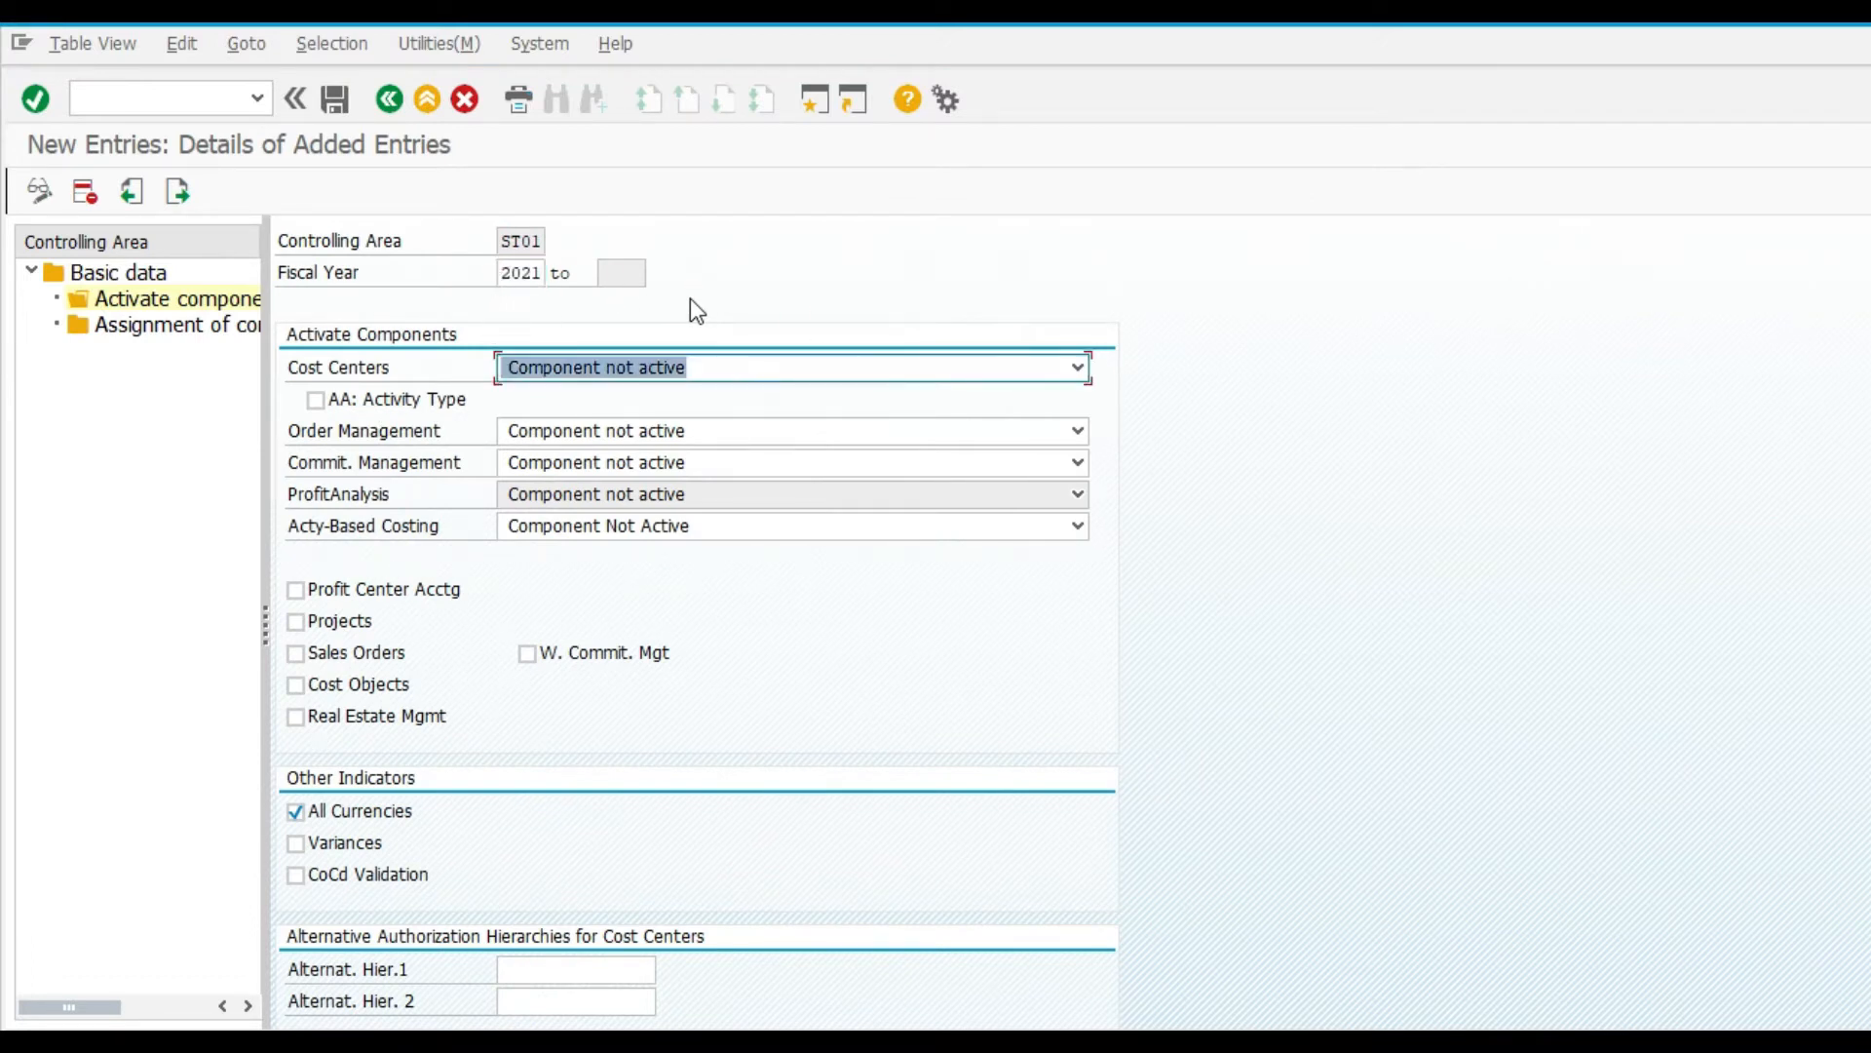
{"action": "left_click", "coordinate": [577, 367]}
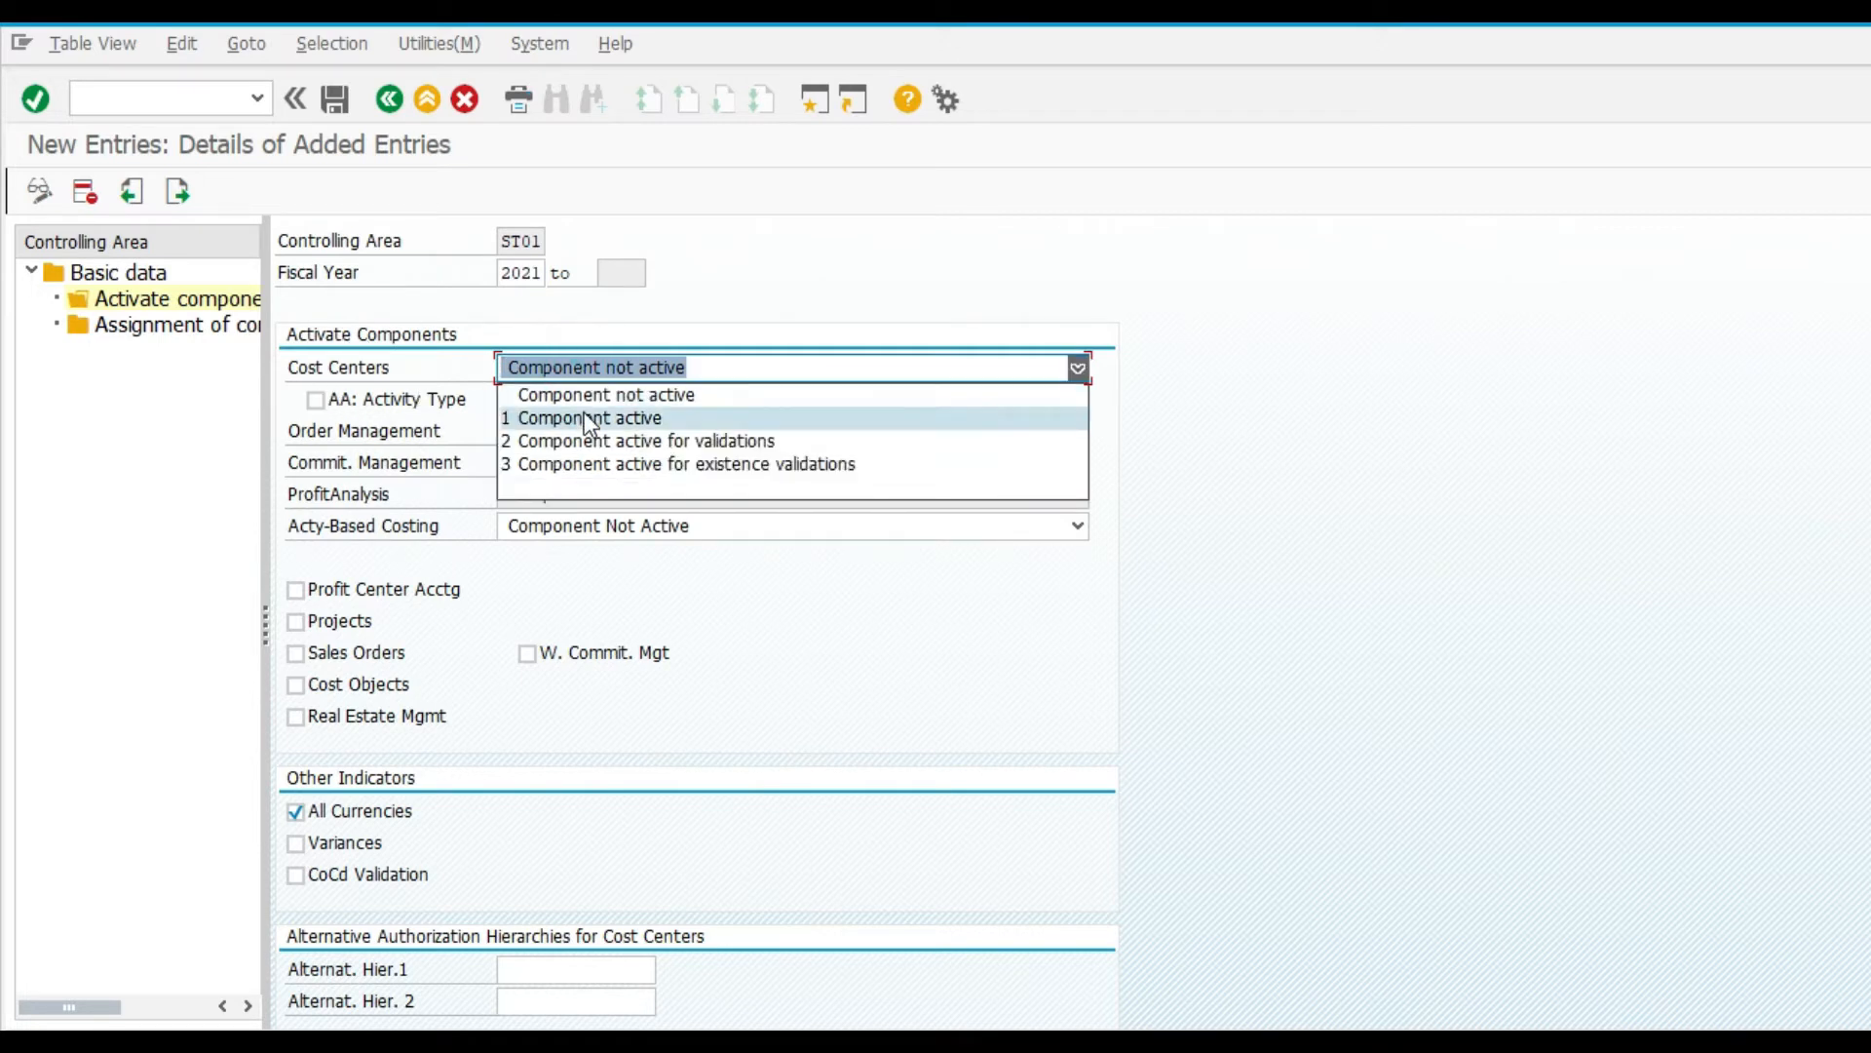
{"action": "left_click", "coordinate": [583, 415]}
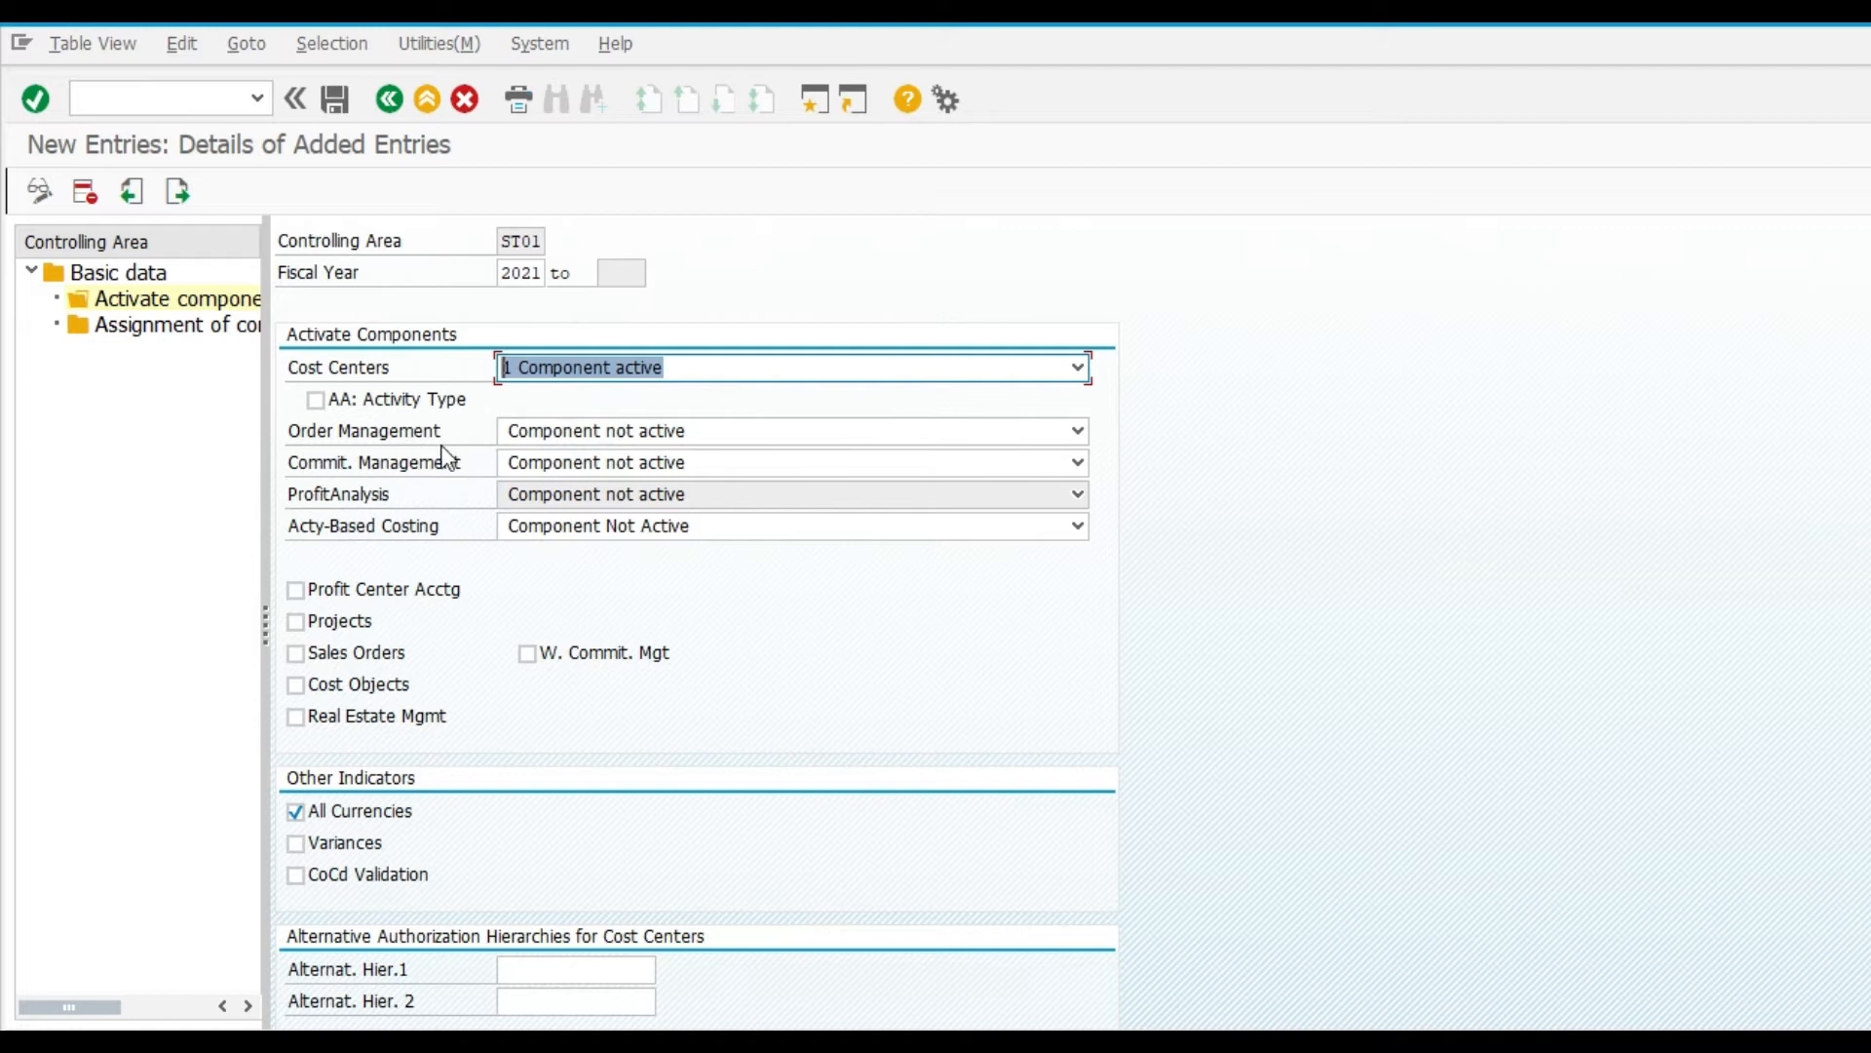
Activate Cost Objects, Profit Center Acctg and Projects for the 2021 entry and review the remaining settings
{"action": "left_click", "coordinate": [541, 527]}
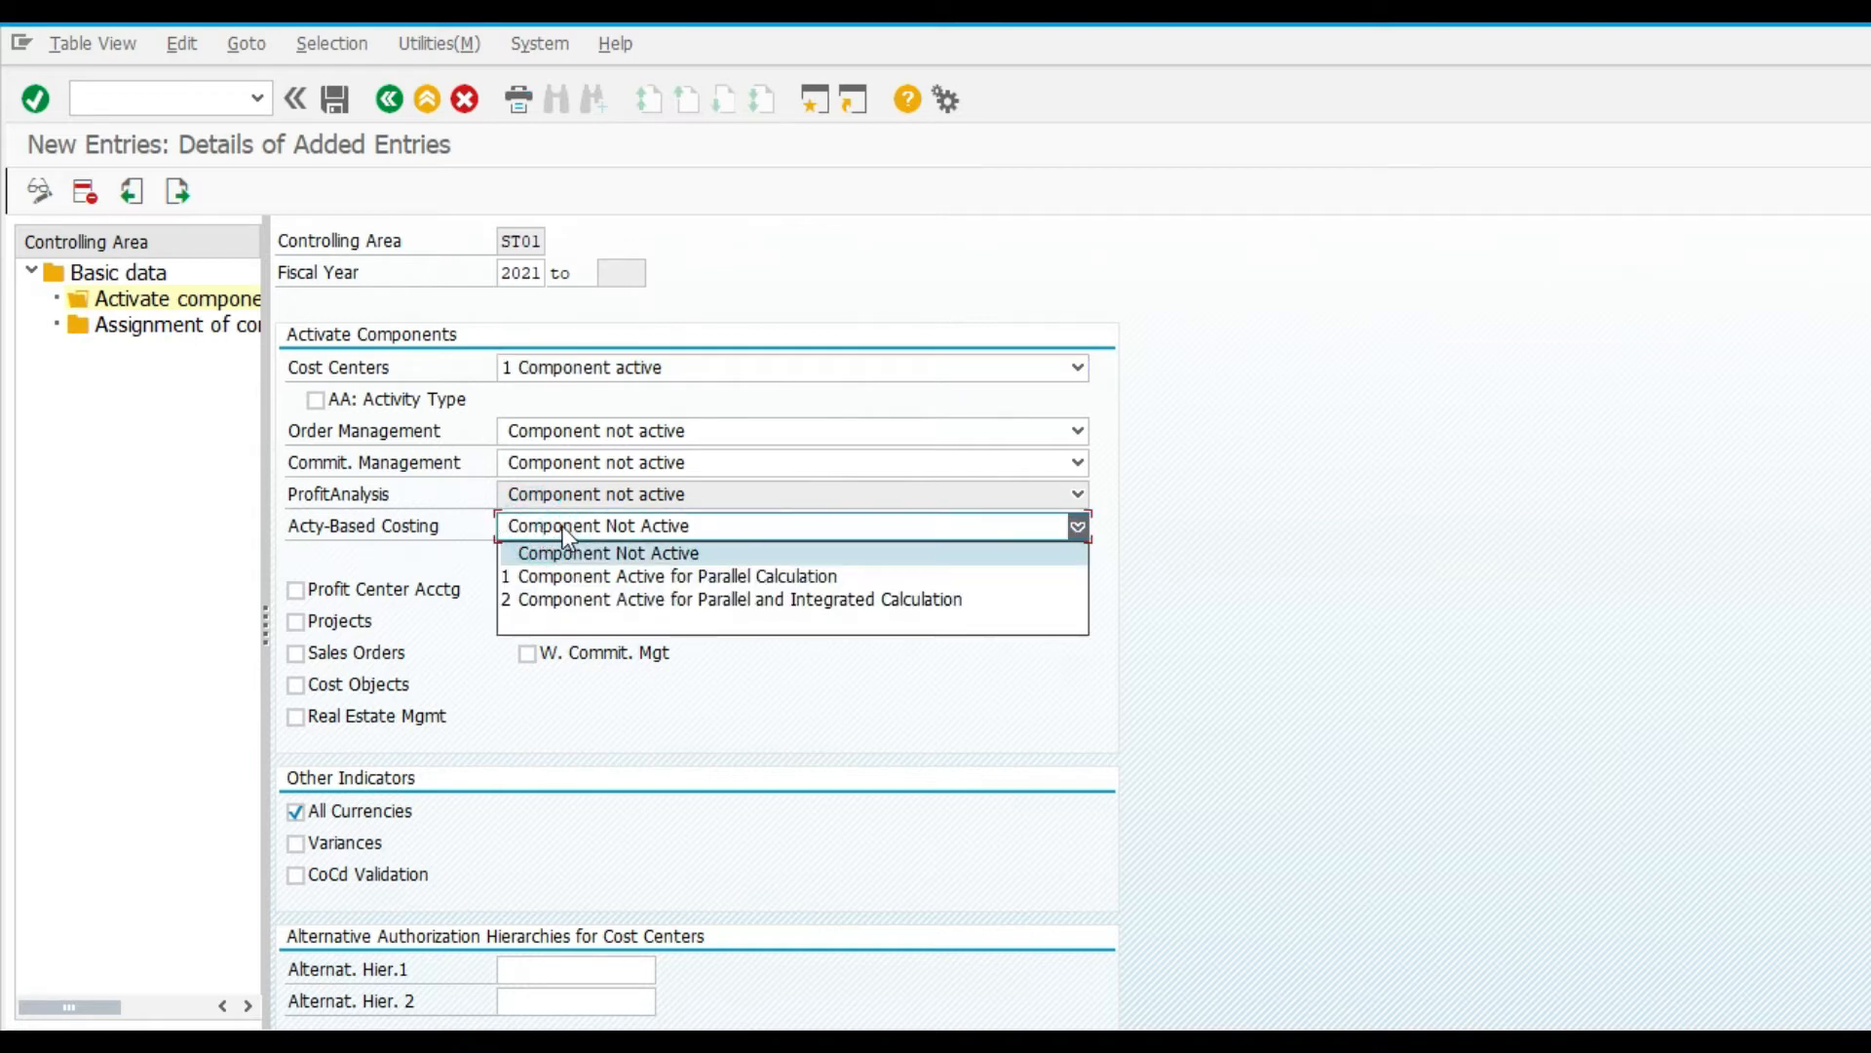
{"action": "left_click", "coordinate": [563, 527]}
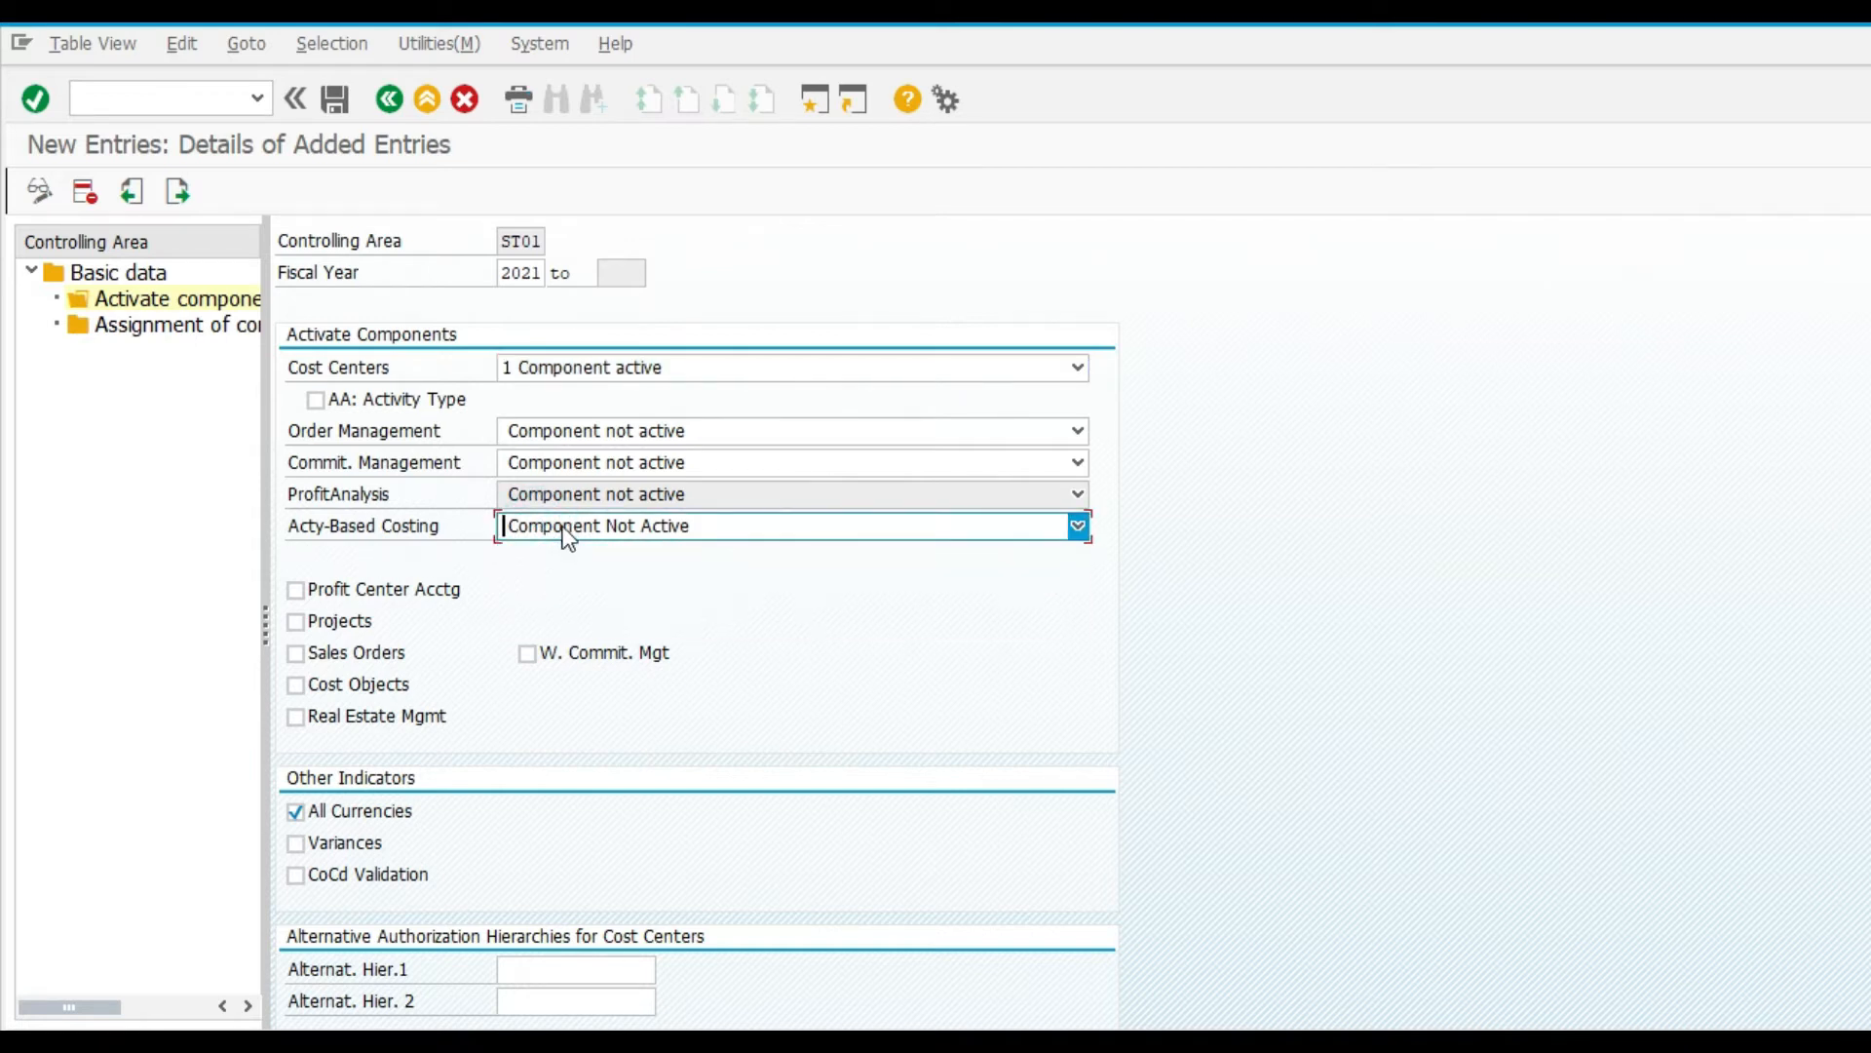
{"action": "left_click", "coordinate": [296, 685]}
{"action": "left_click", "coordinate": [296, 590]}
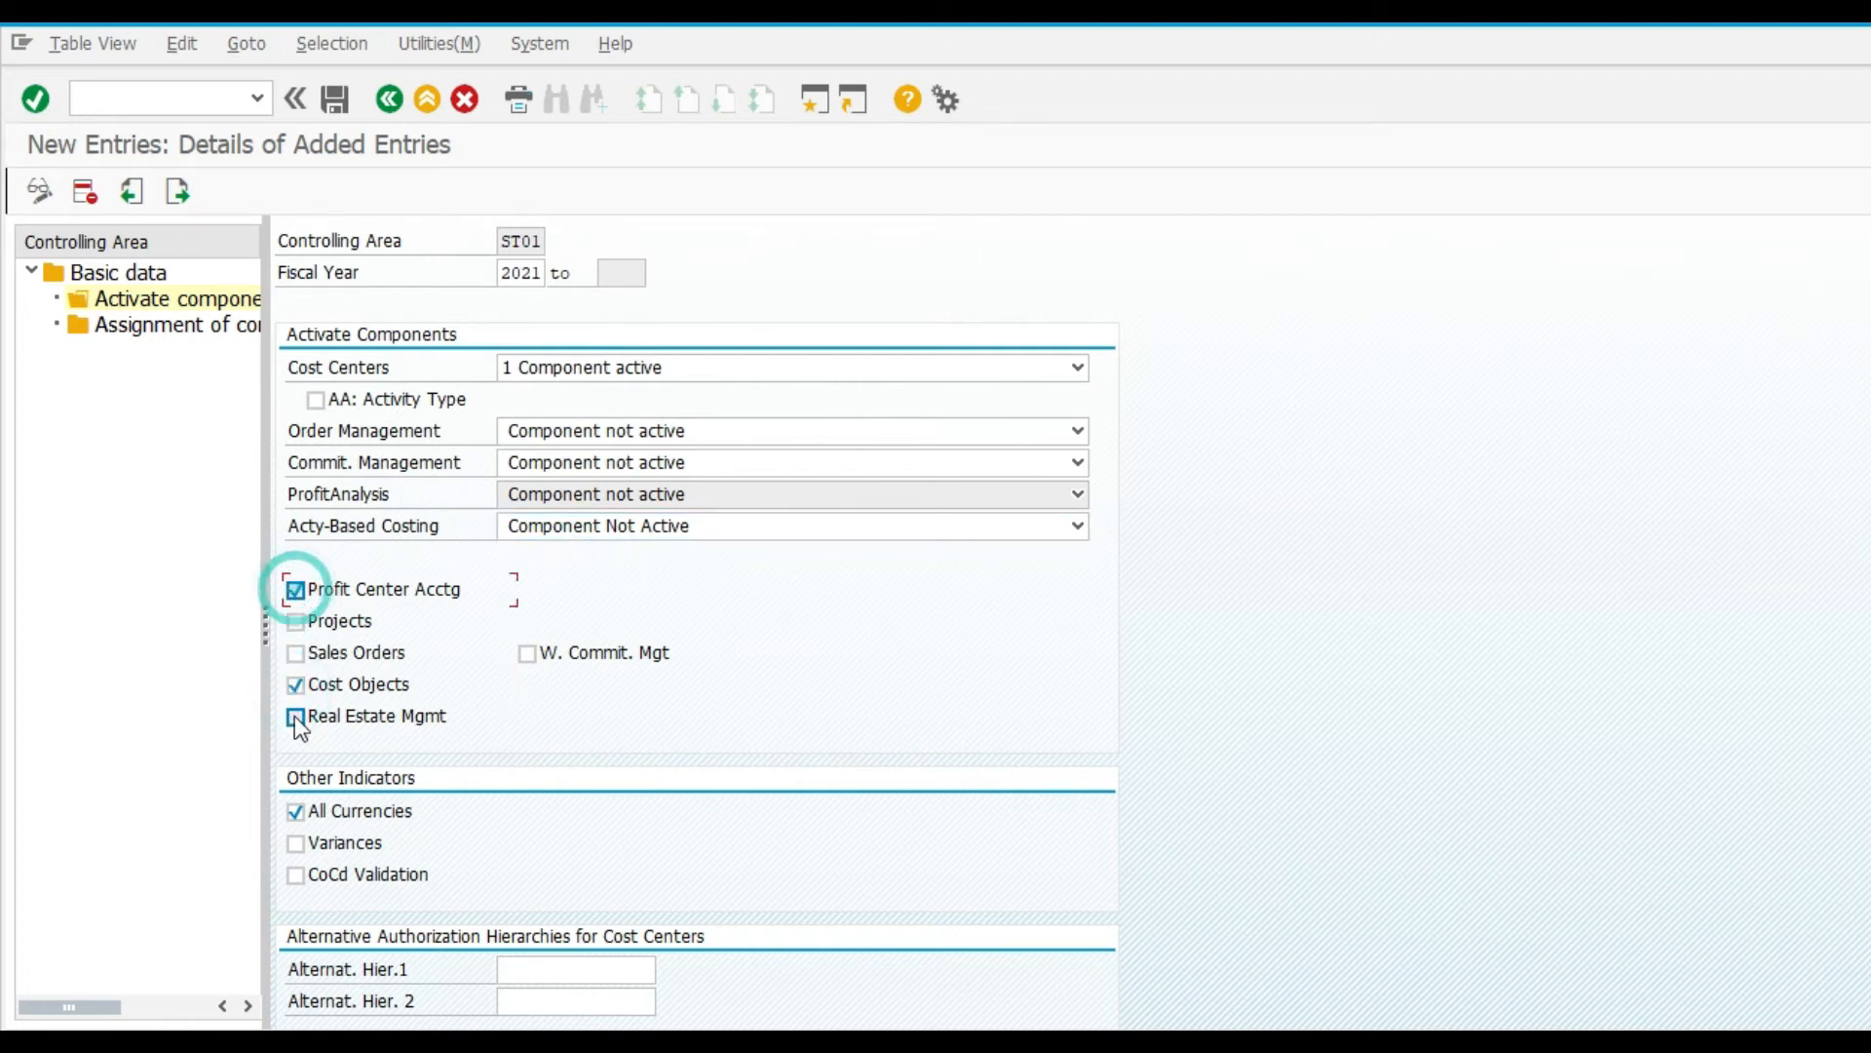
{"action": "left_click", "coordinate": [296, 622]}
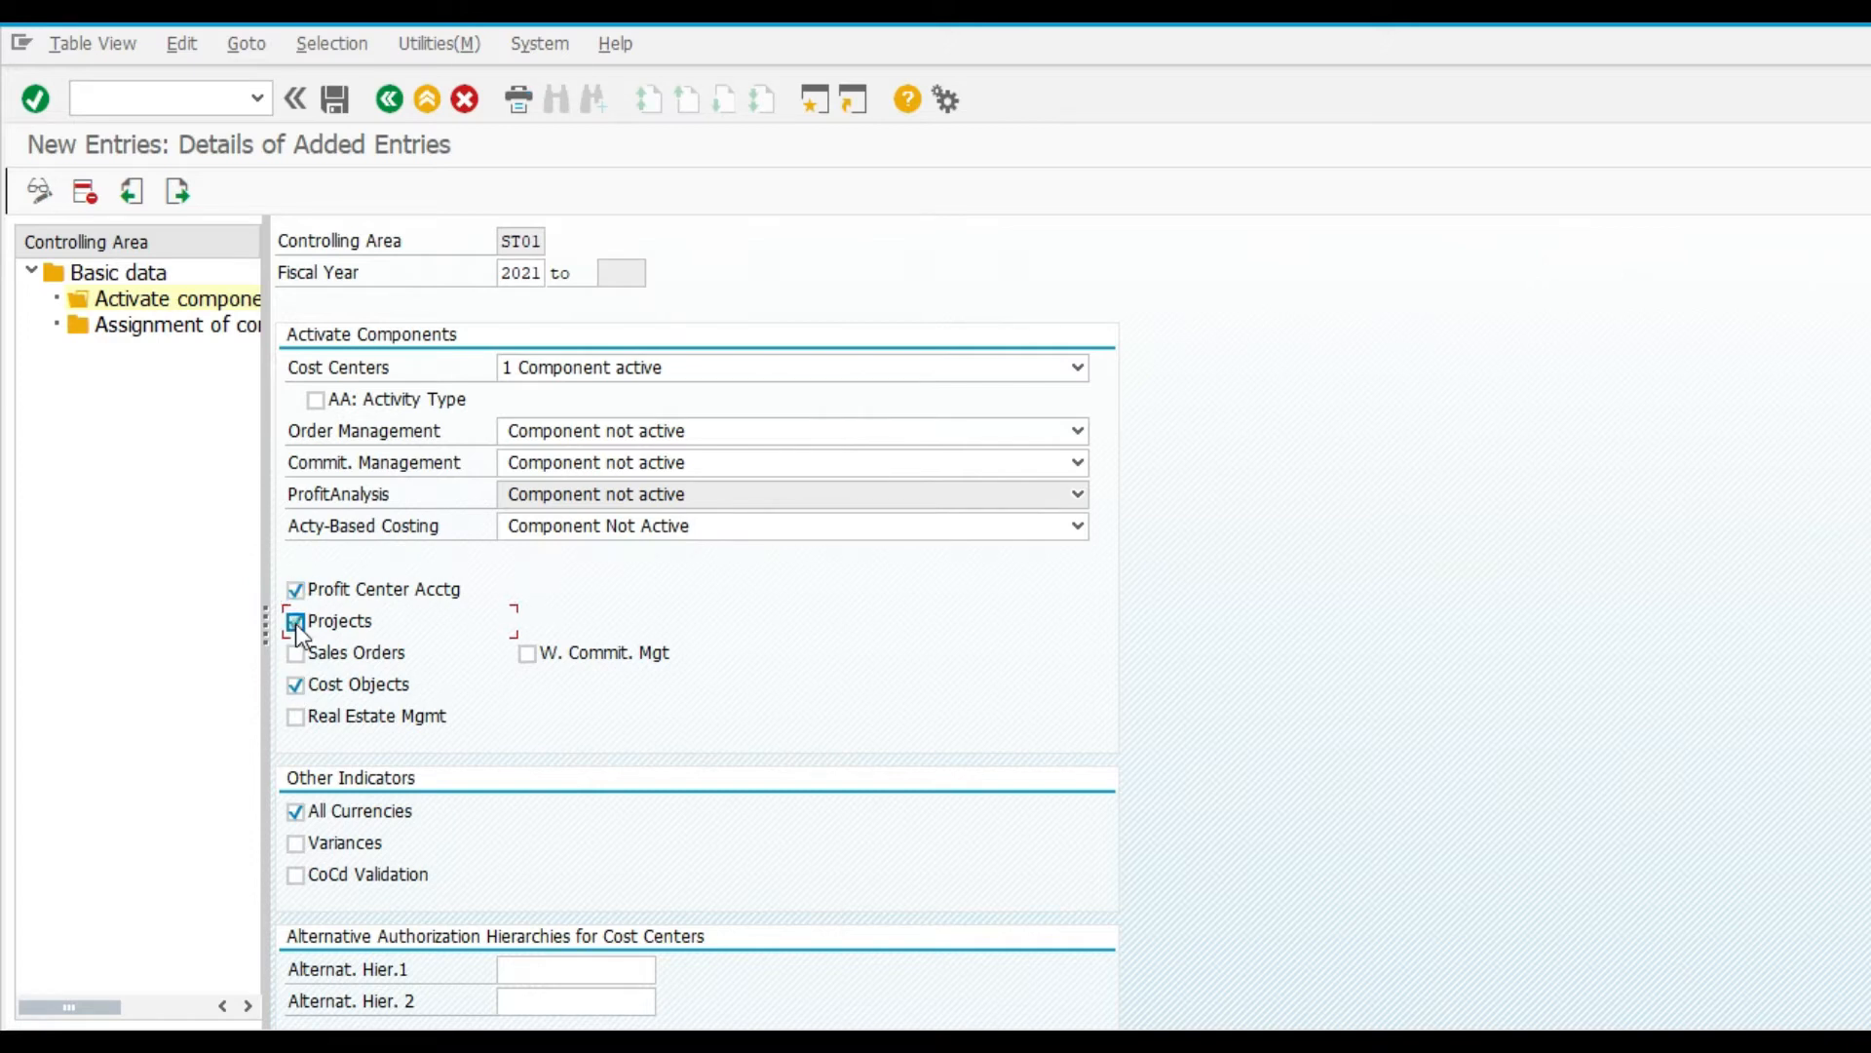
{"action": "scroll", "coordinate": [502, 868], "scroll_direction": "down", "scroll_amount": 3}
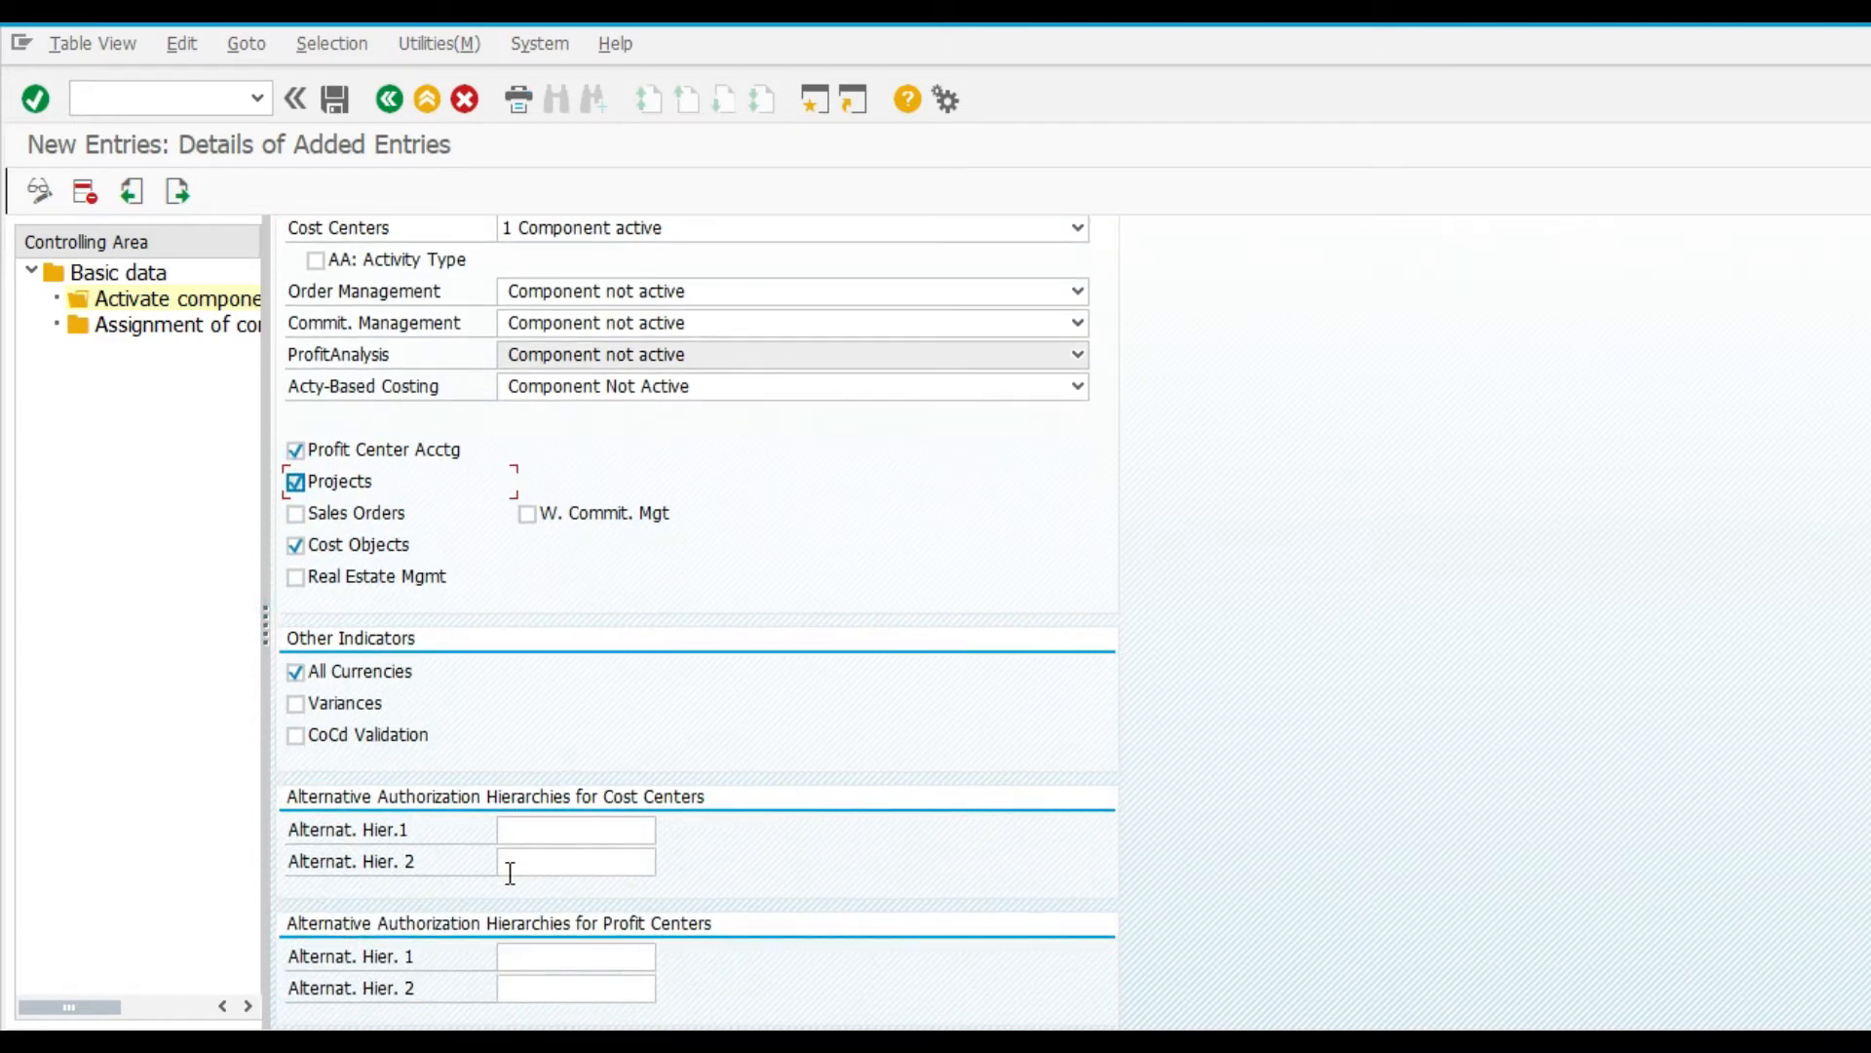
{"action": "scroll", "coordinate": [510, 873], "scroll_direction": "up", "scroll_amount": 3}
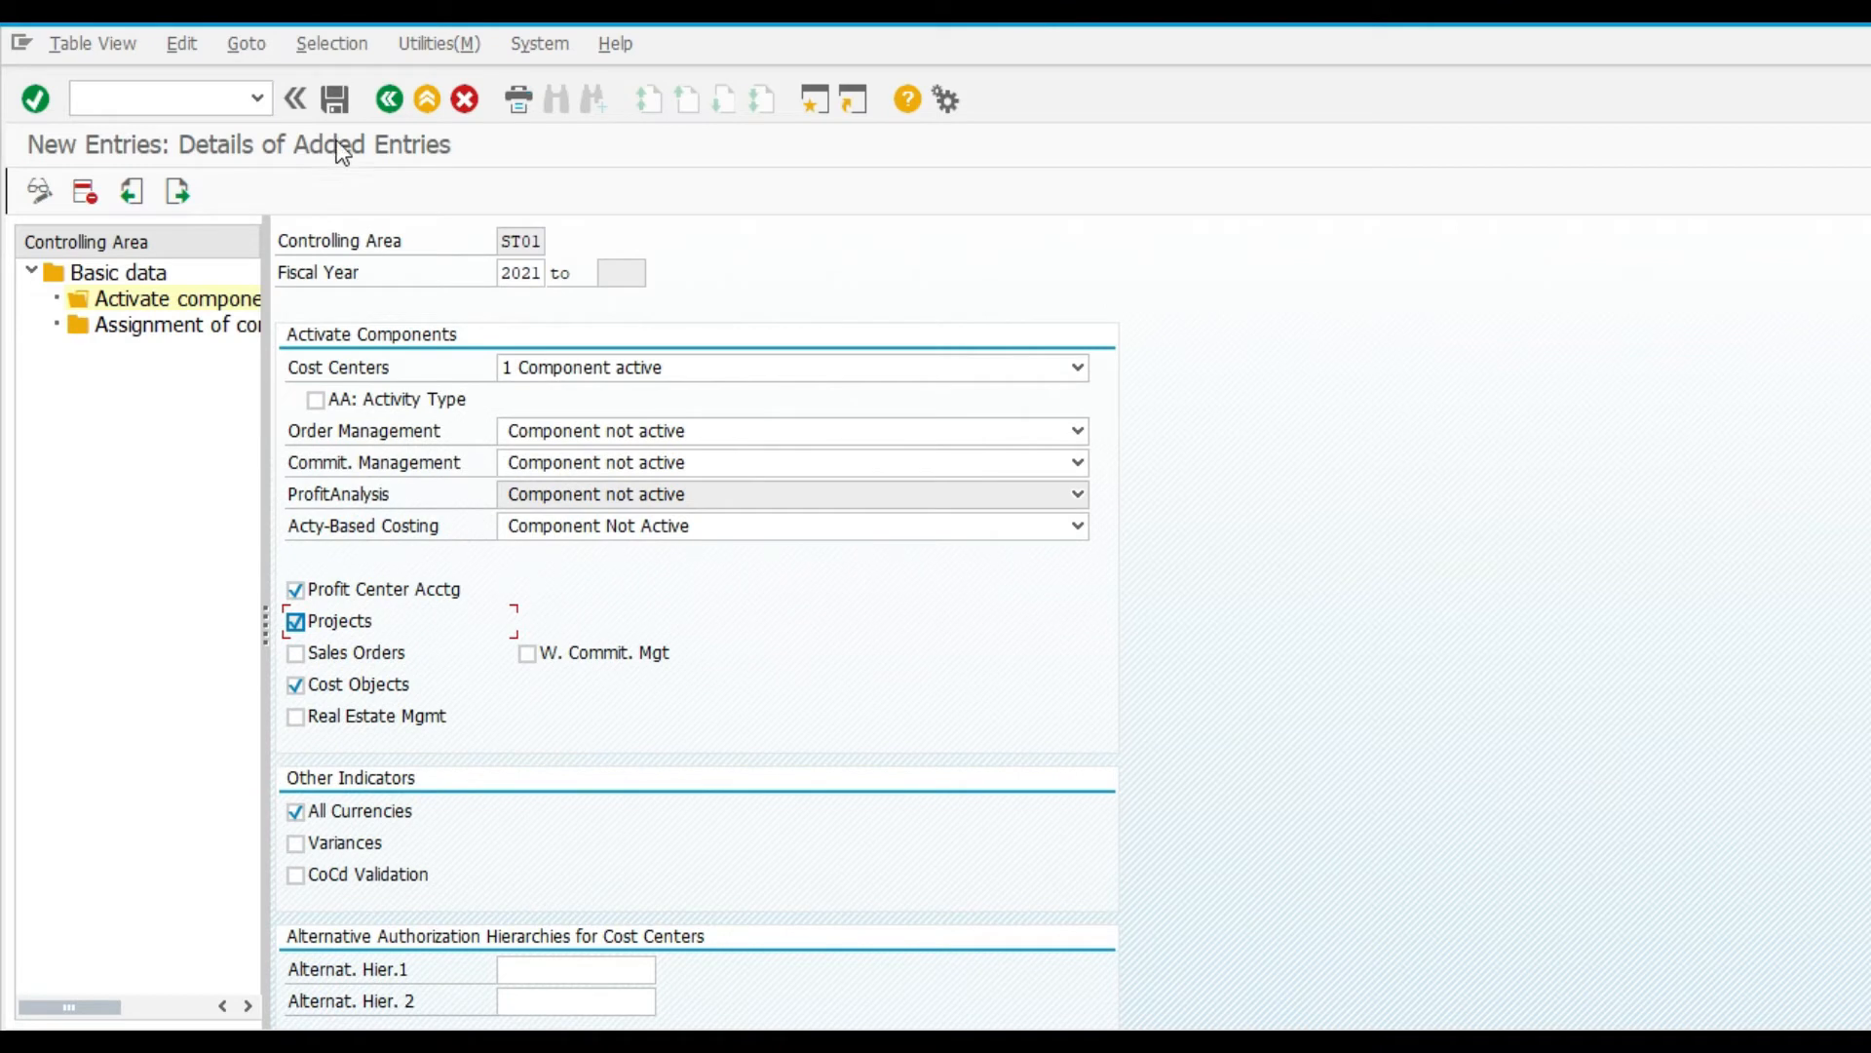
Save the 2021 component activation entry and view ST01's assignment of company codes, acknowledging the transport information before leaving
{"action": "double_click", "coordinate": [197, 322]}
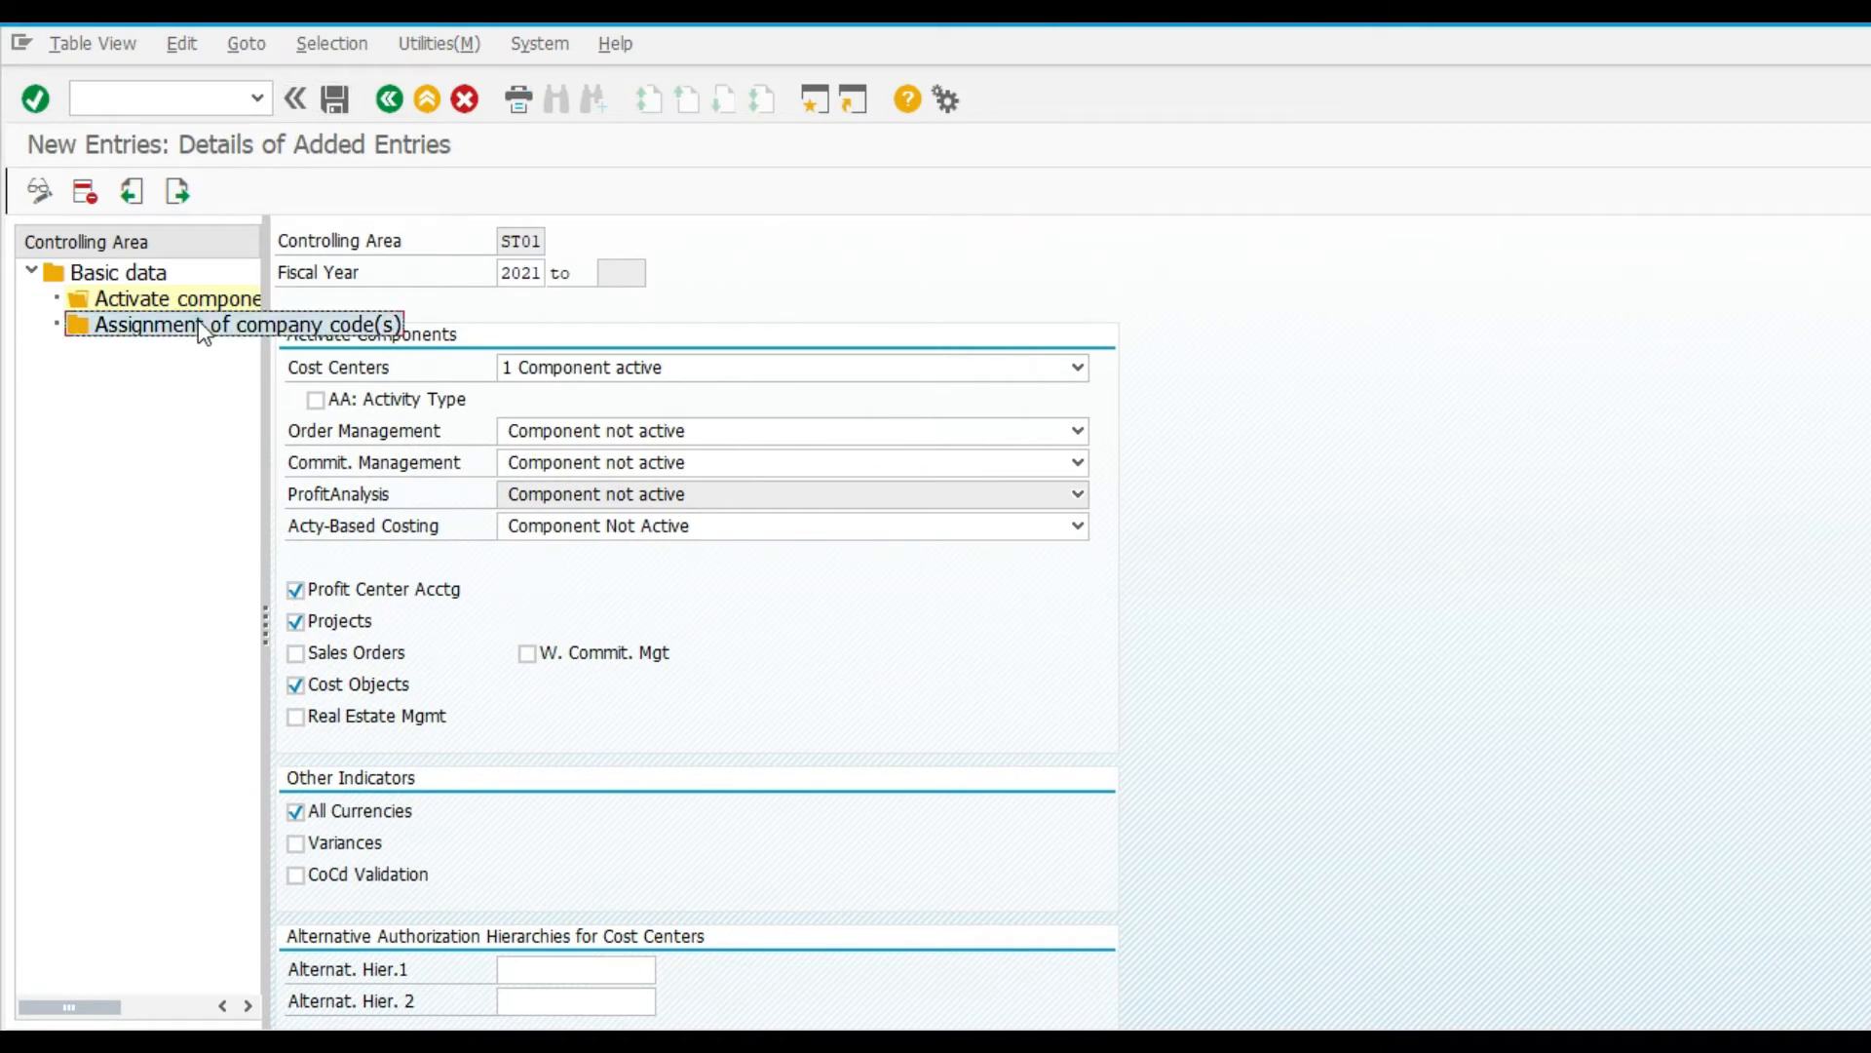
{"action": "left_click", "coordinate": [337, 103]}
{"action": "left_click", "coordinate": [328, 497]}
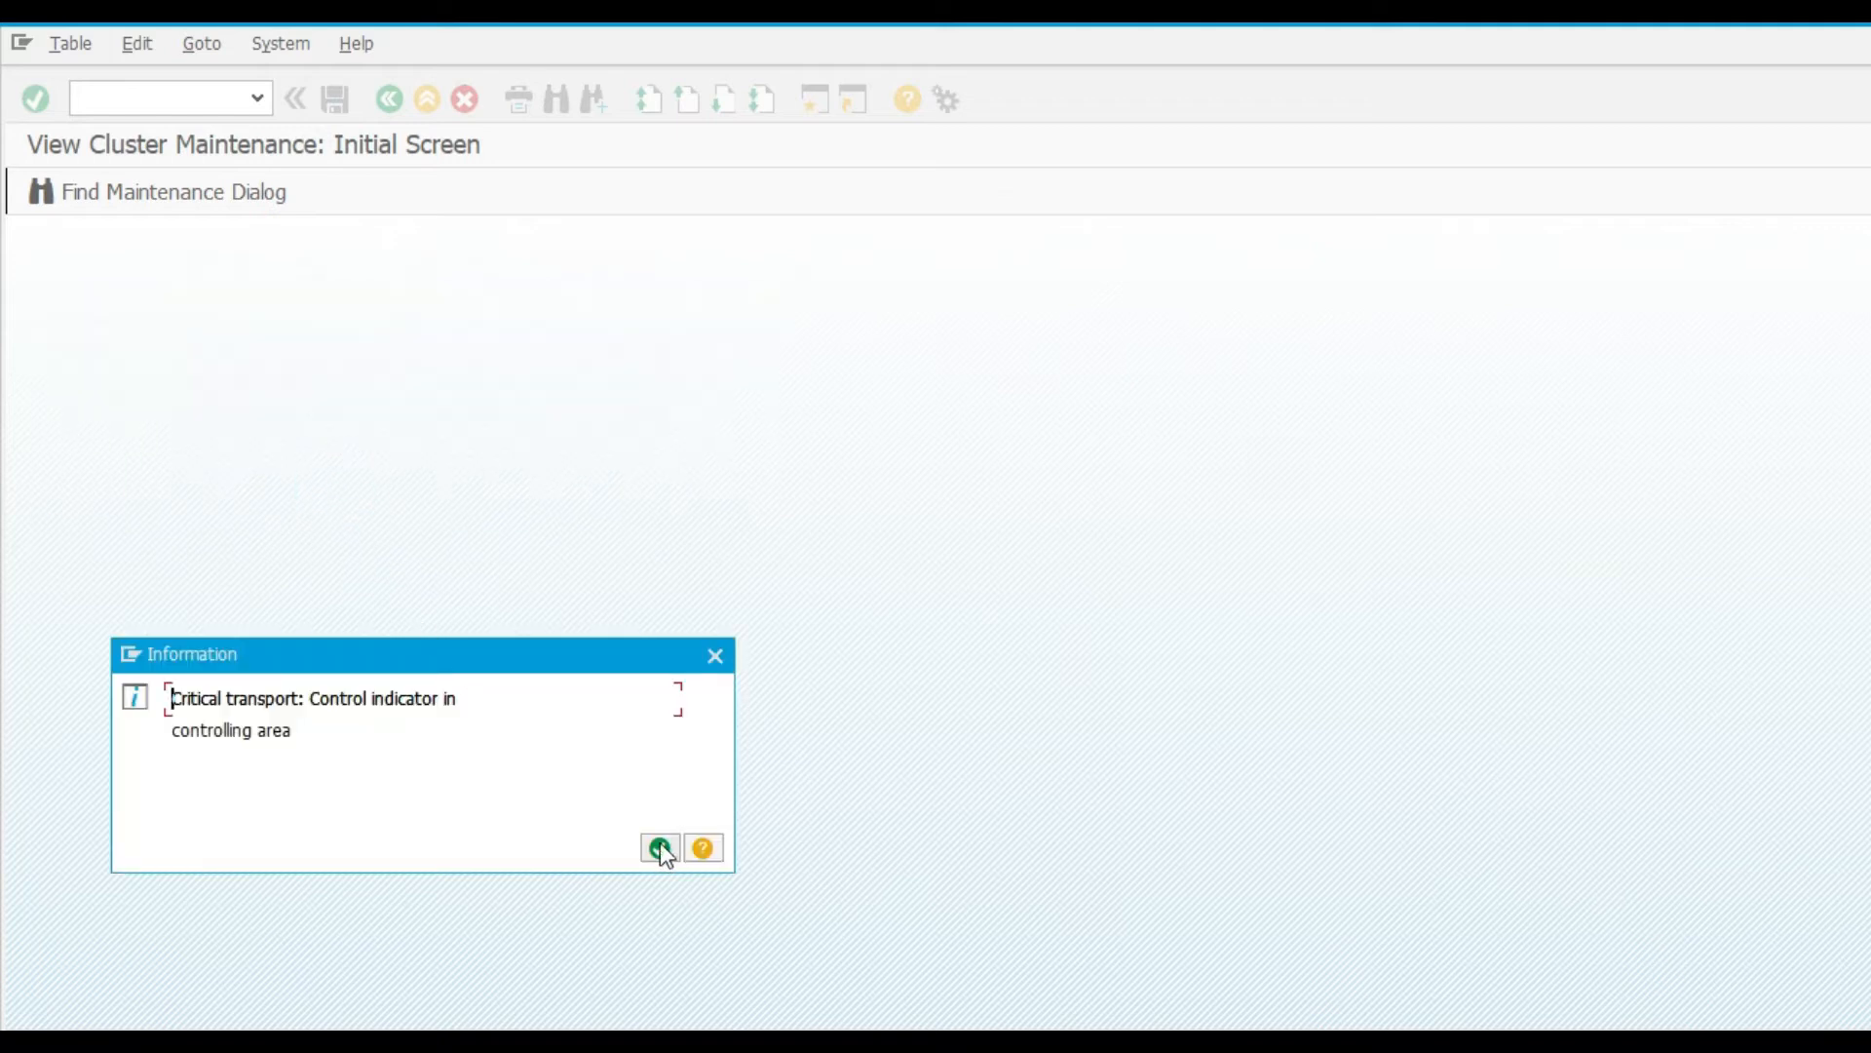
{"action": "left_click", "coordinate": [659, 844]}
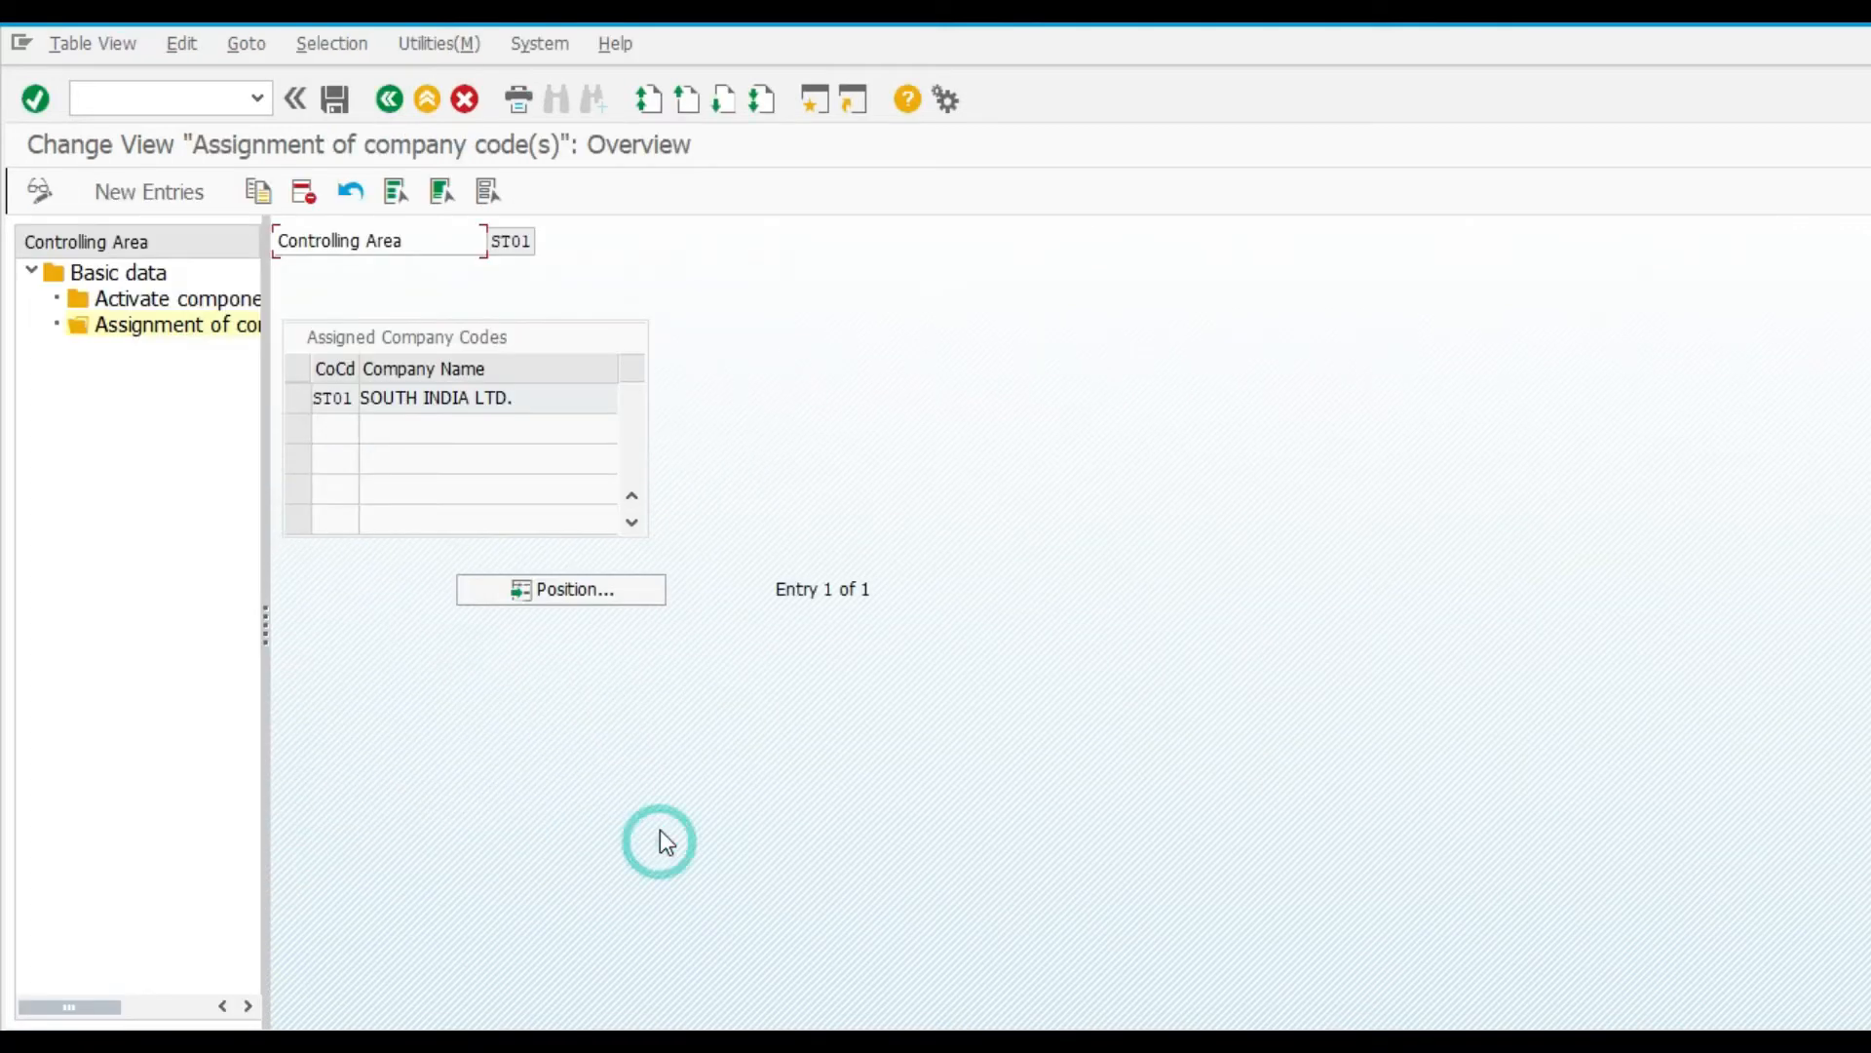
{"action": "left_click", "coordinate": [432, 107]}
Copy transaction code 8KEM for Maintain currency and valuation profile from the Excel list and run it in SAP
{"action": "key", "text": "alt+Tab"}
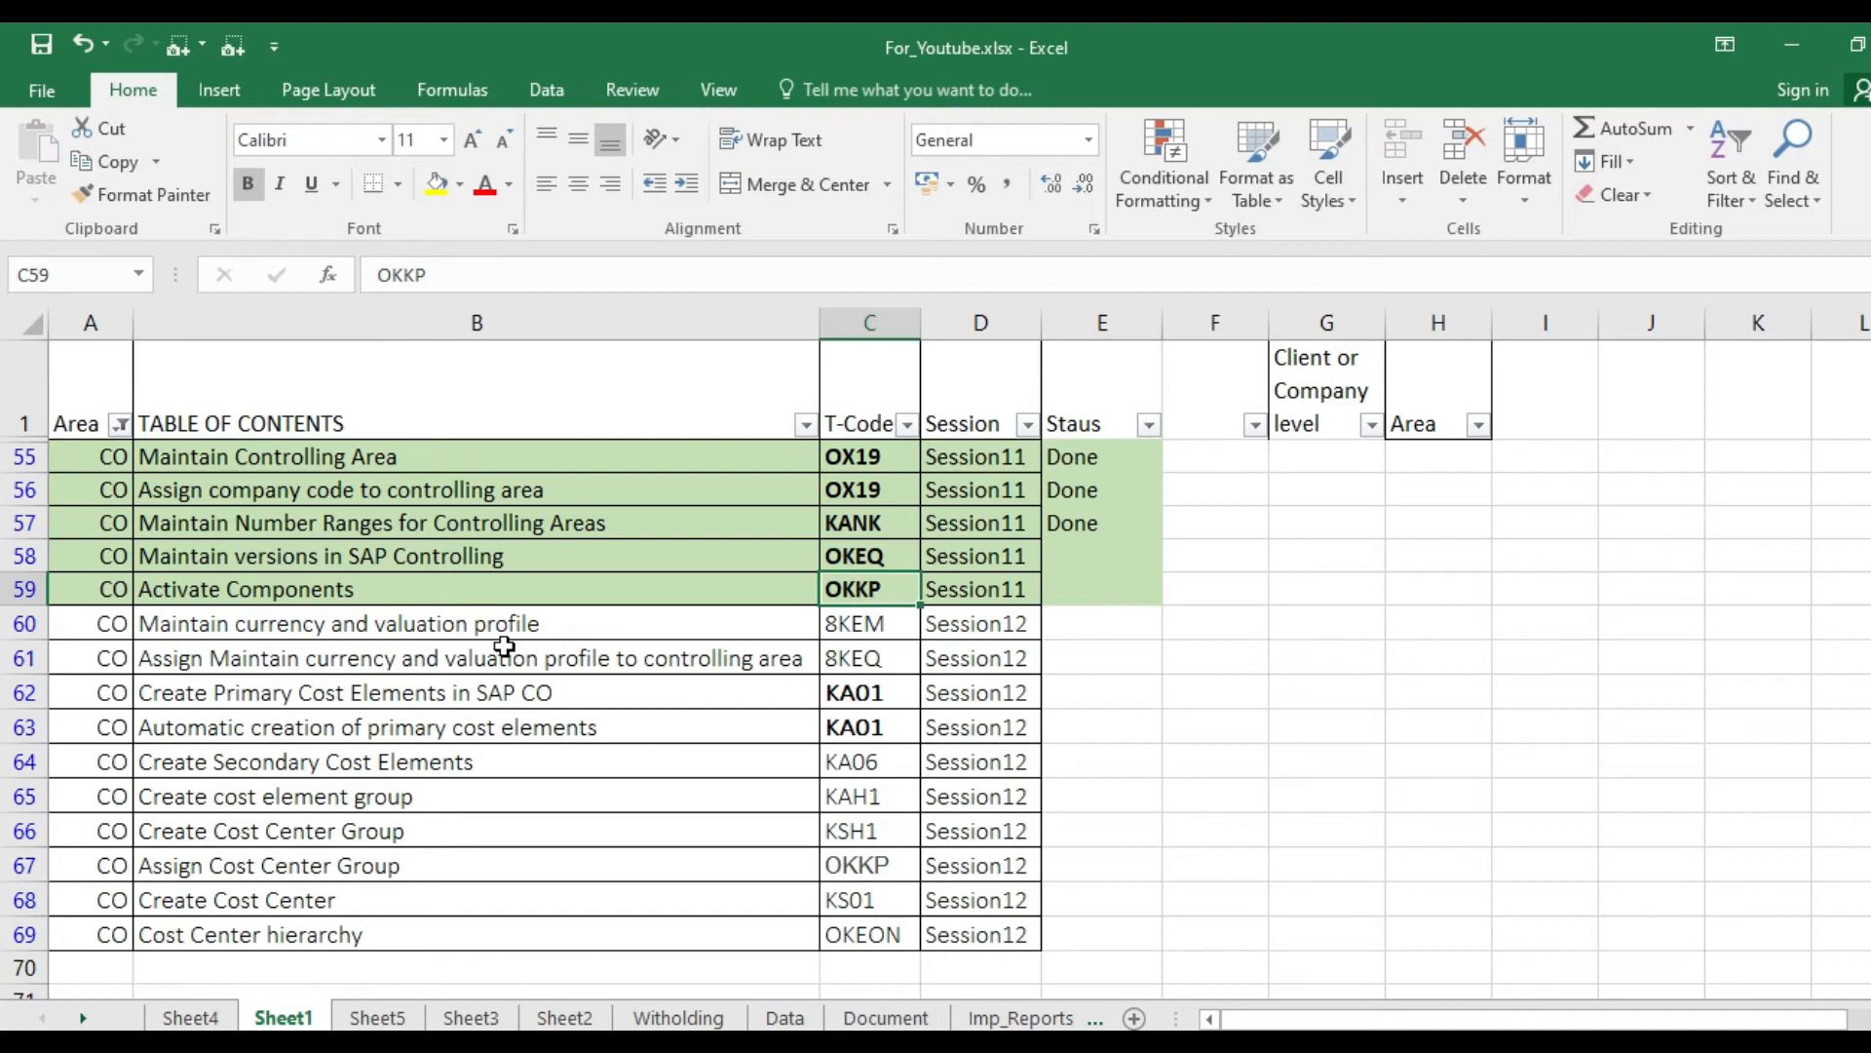
{"action": "left_click", "coordinate": [497, 626]}
{"action": "left_click", "coordinate": [848, 625]}
{"action": "key", "text": "ctrl+c"}
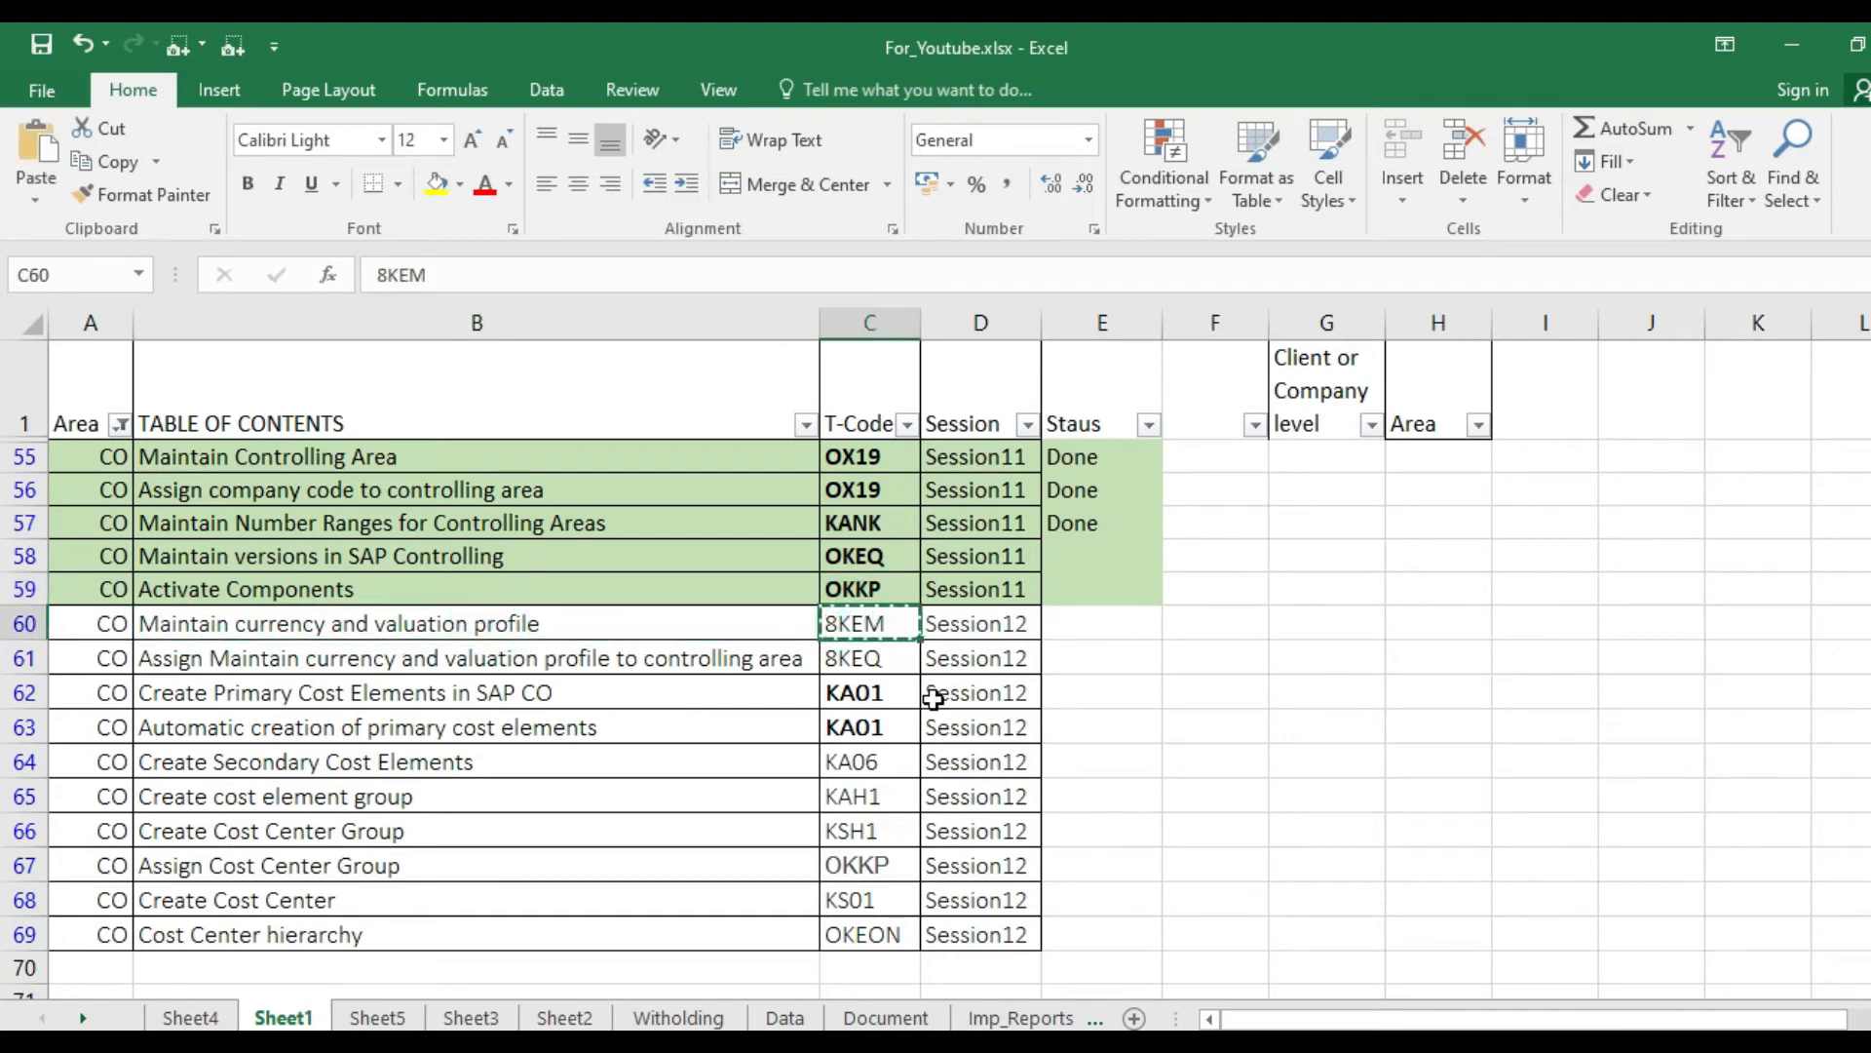
{"action": "key", "text": "alt+Tab"}
{"action": "left_click", "coordinate": [181, 96]}
{"action": "key", "text": "ctrl+v"}
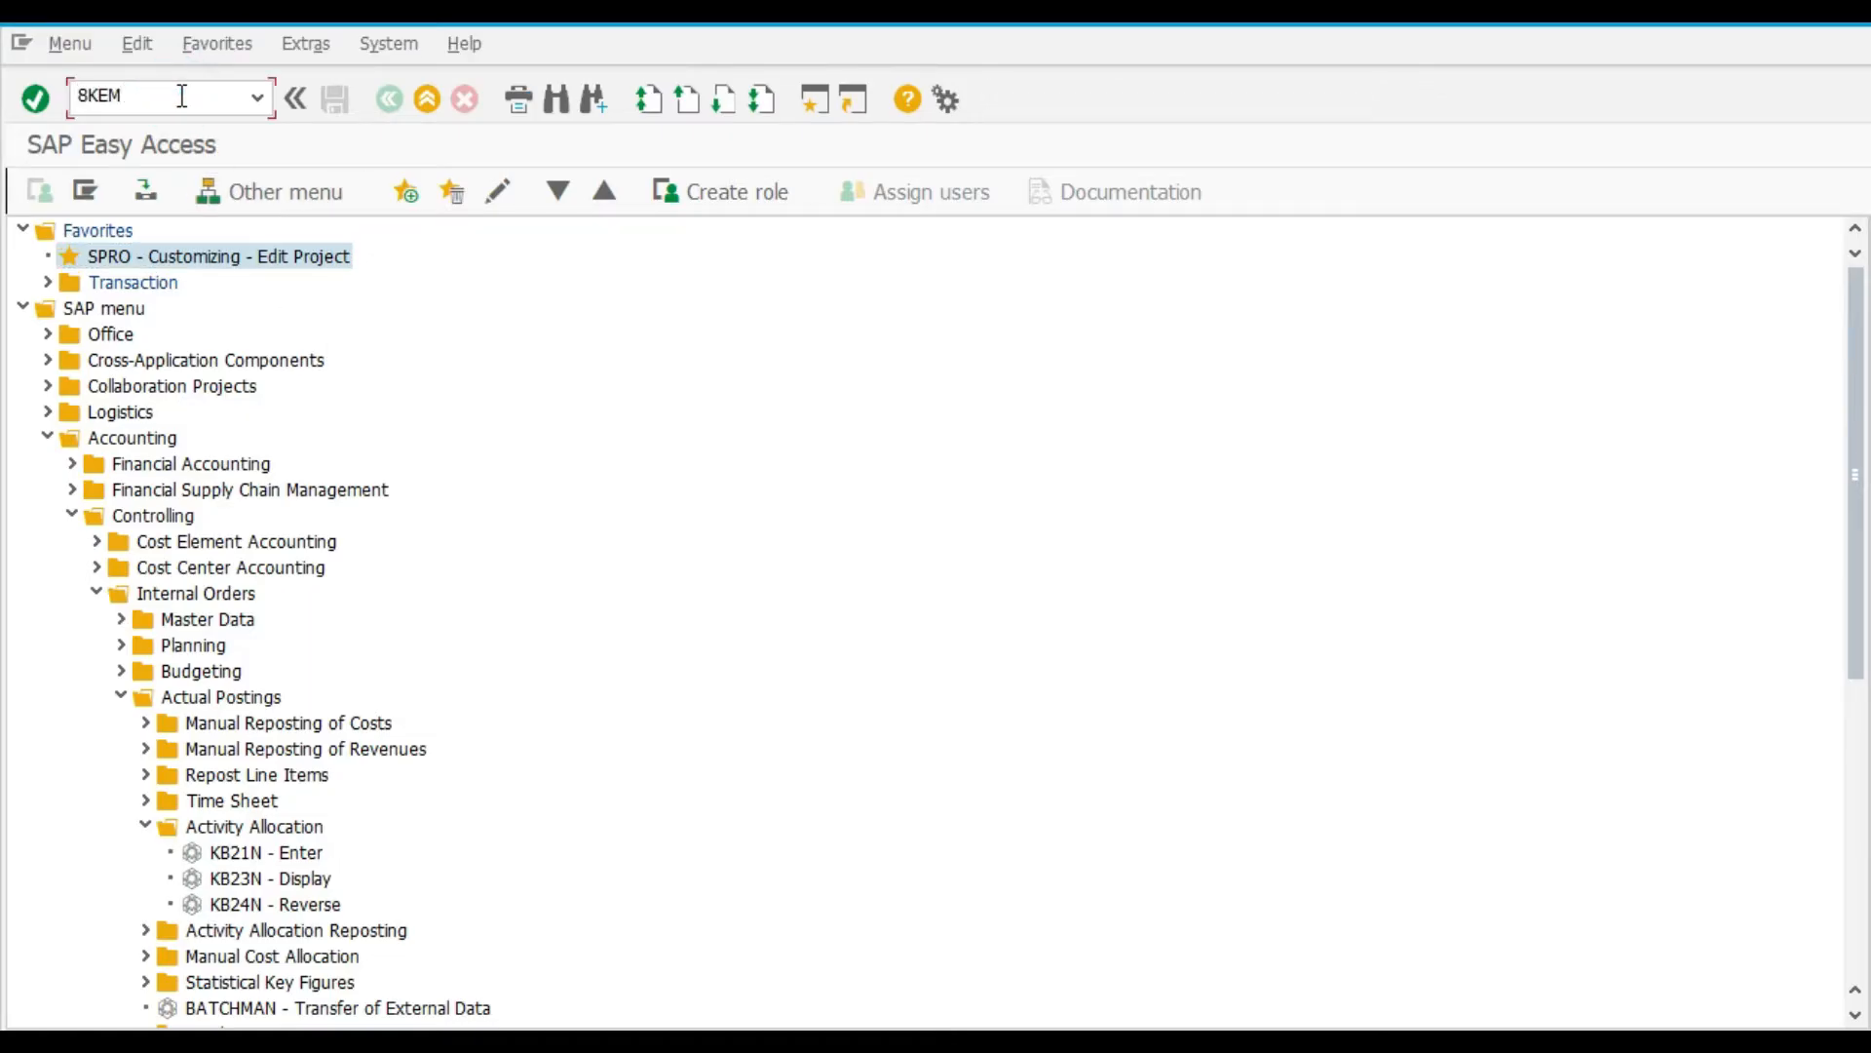
{"action": "key", "text": "Return"}
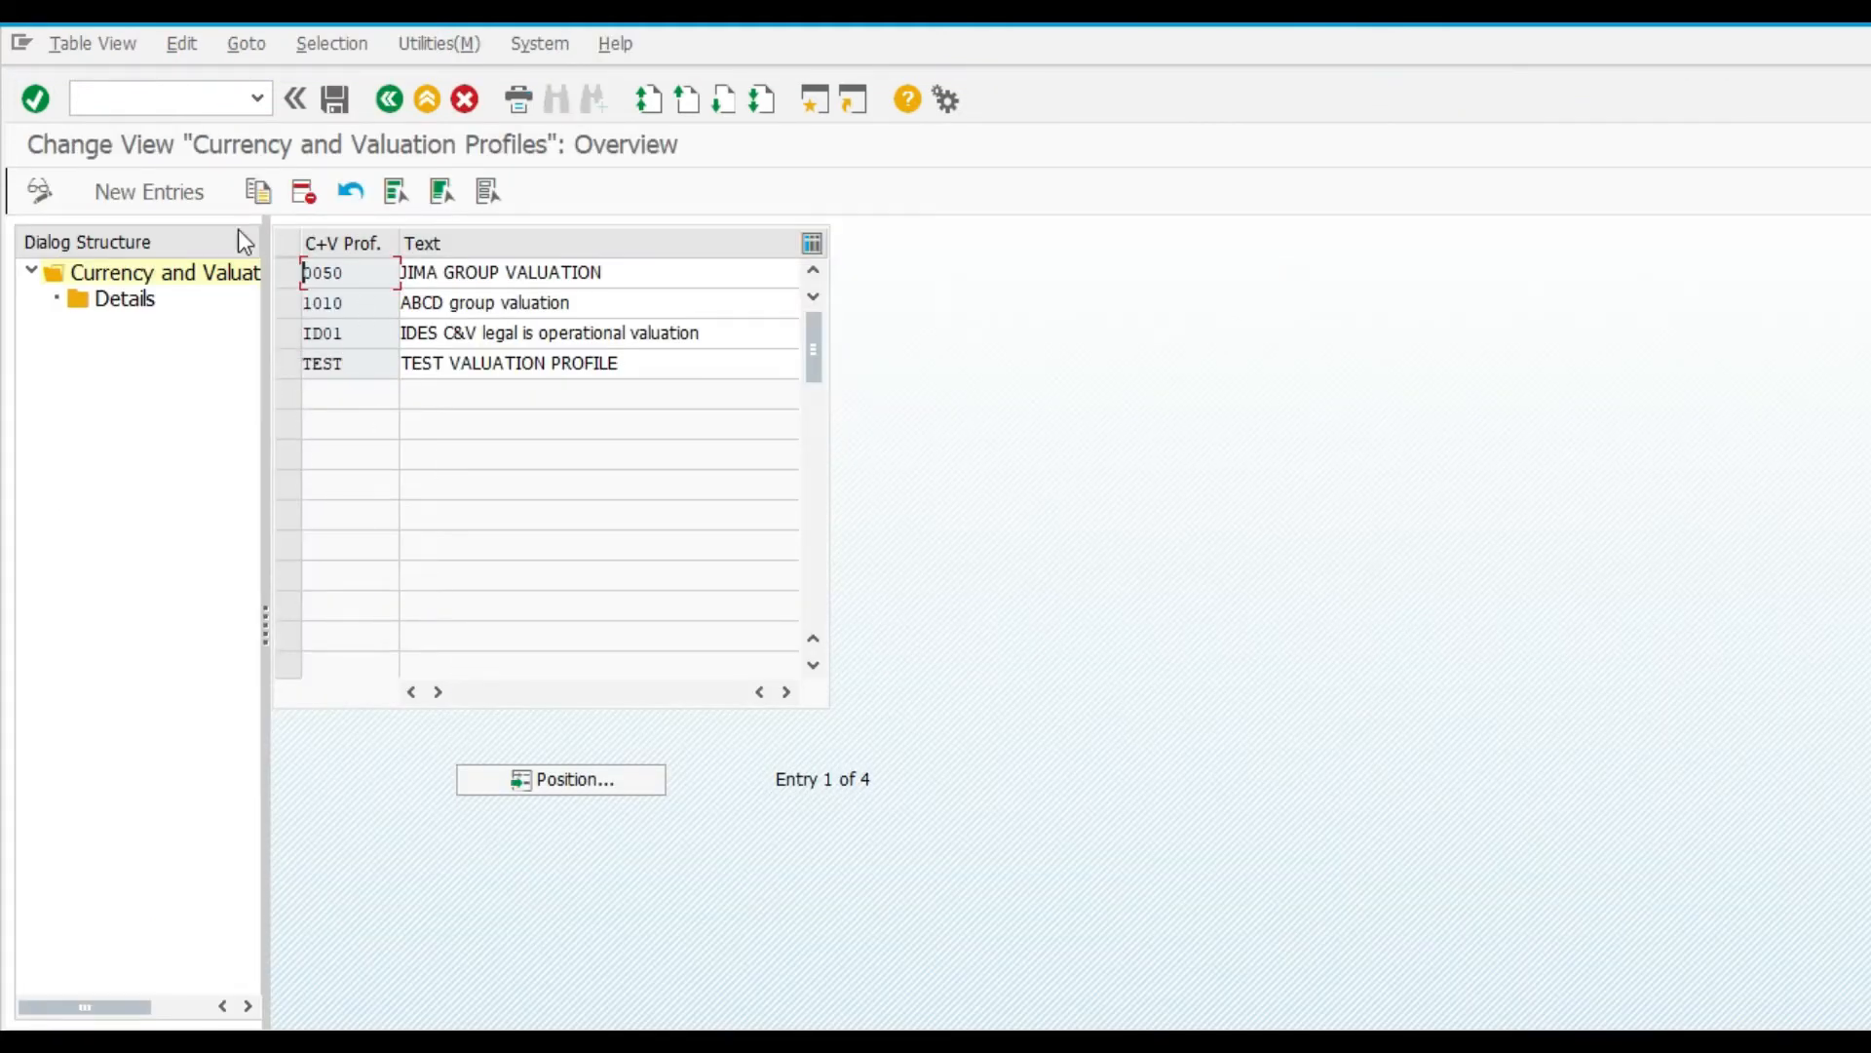
{"action": "left_click", "coordinate": [172, 196]}
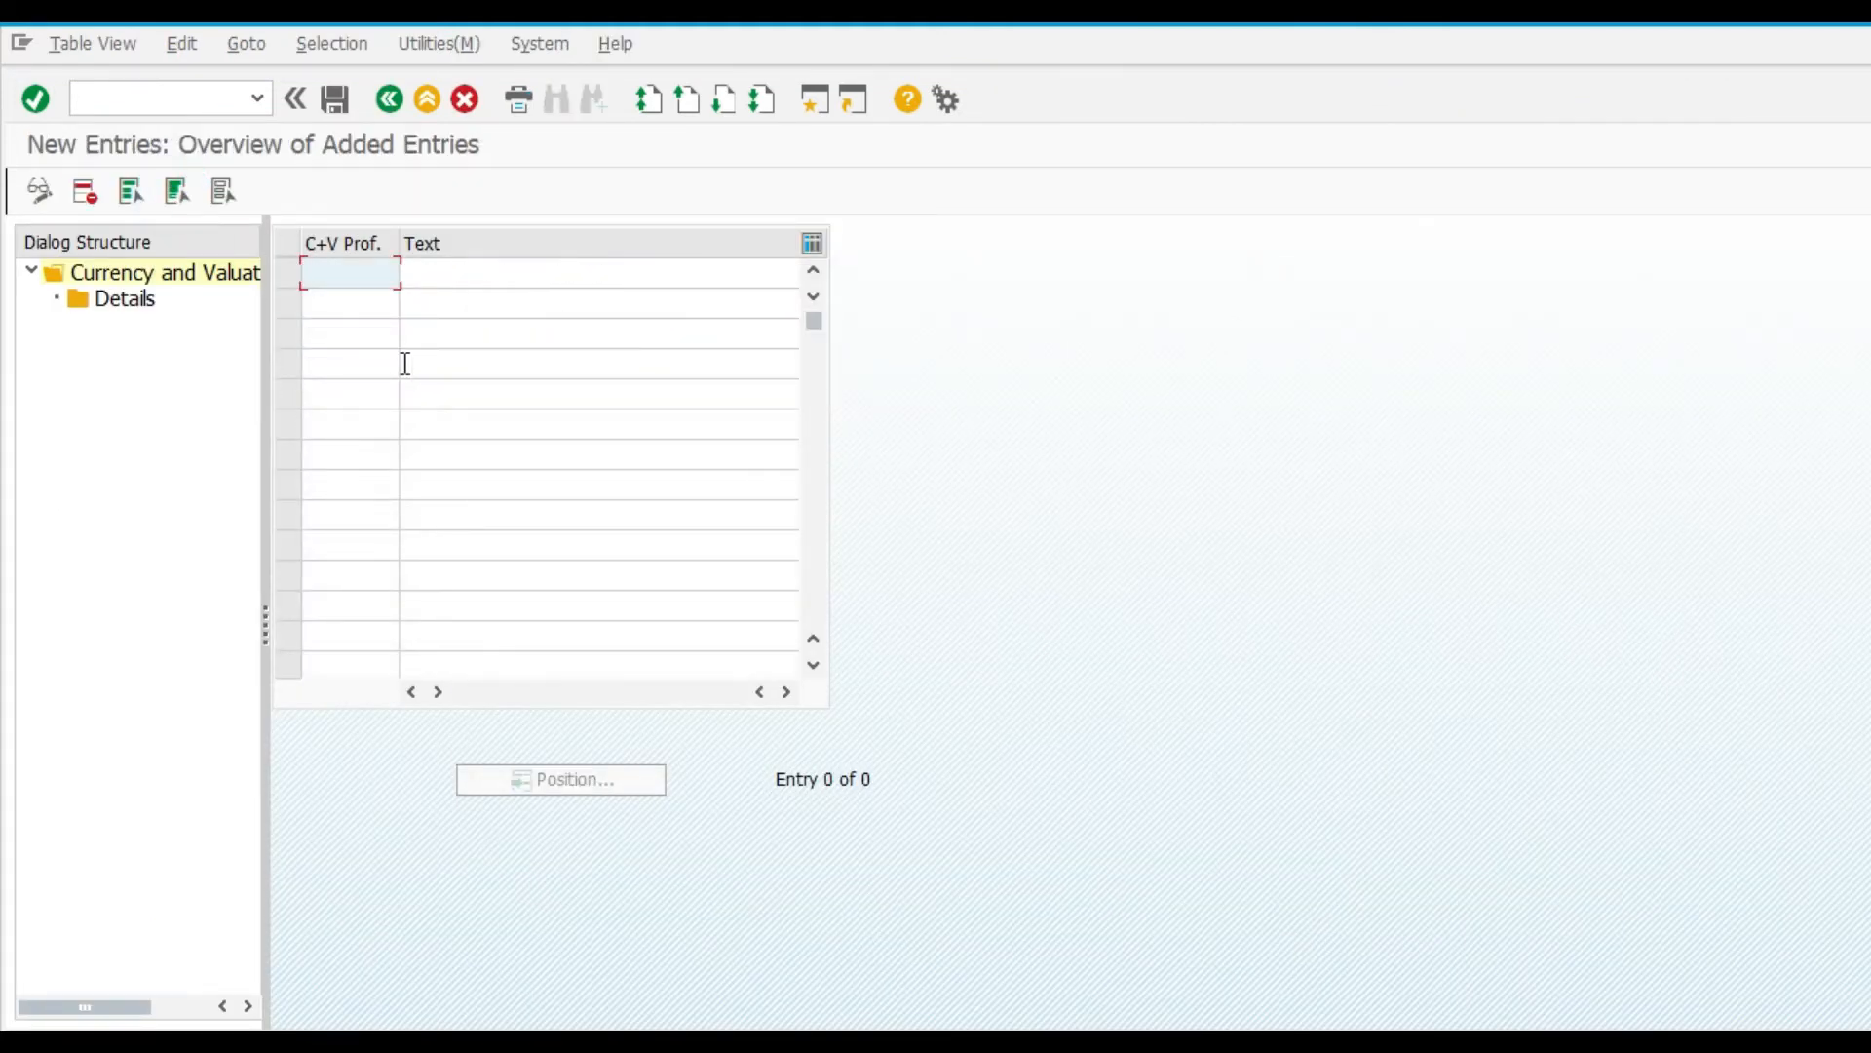
{"action": "key", "text": "Tab"}
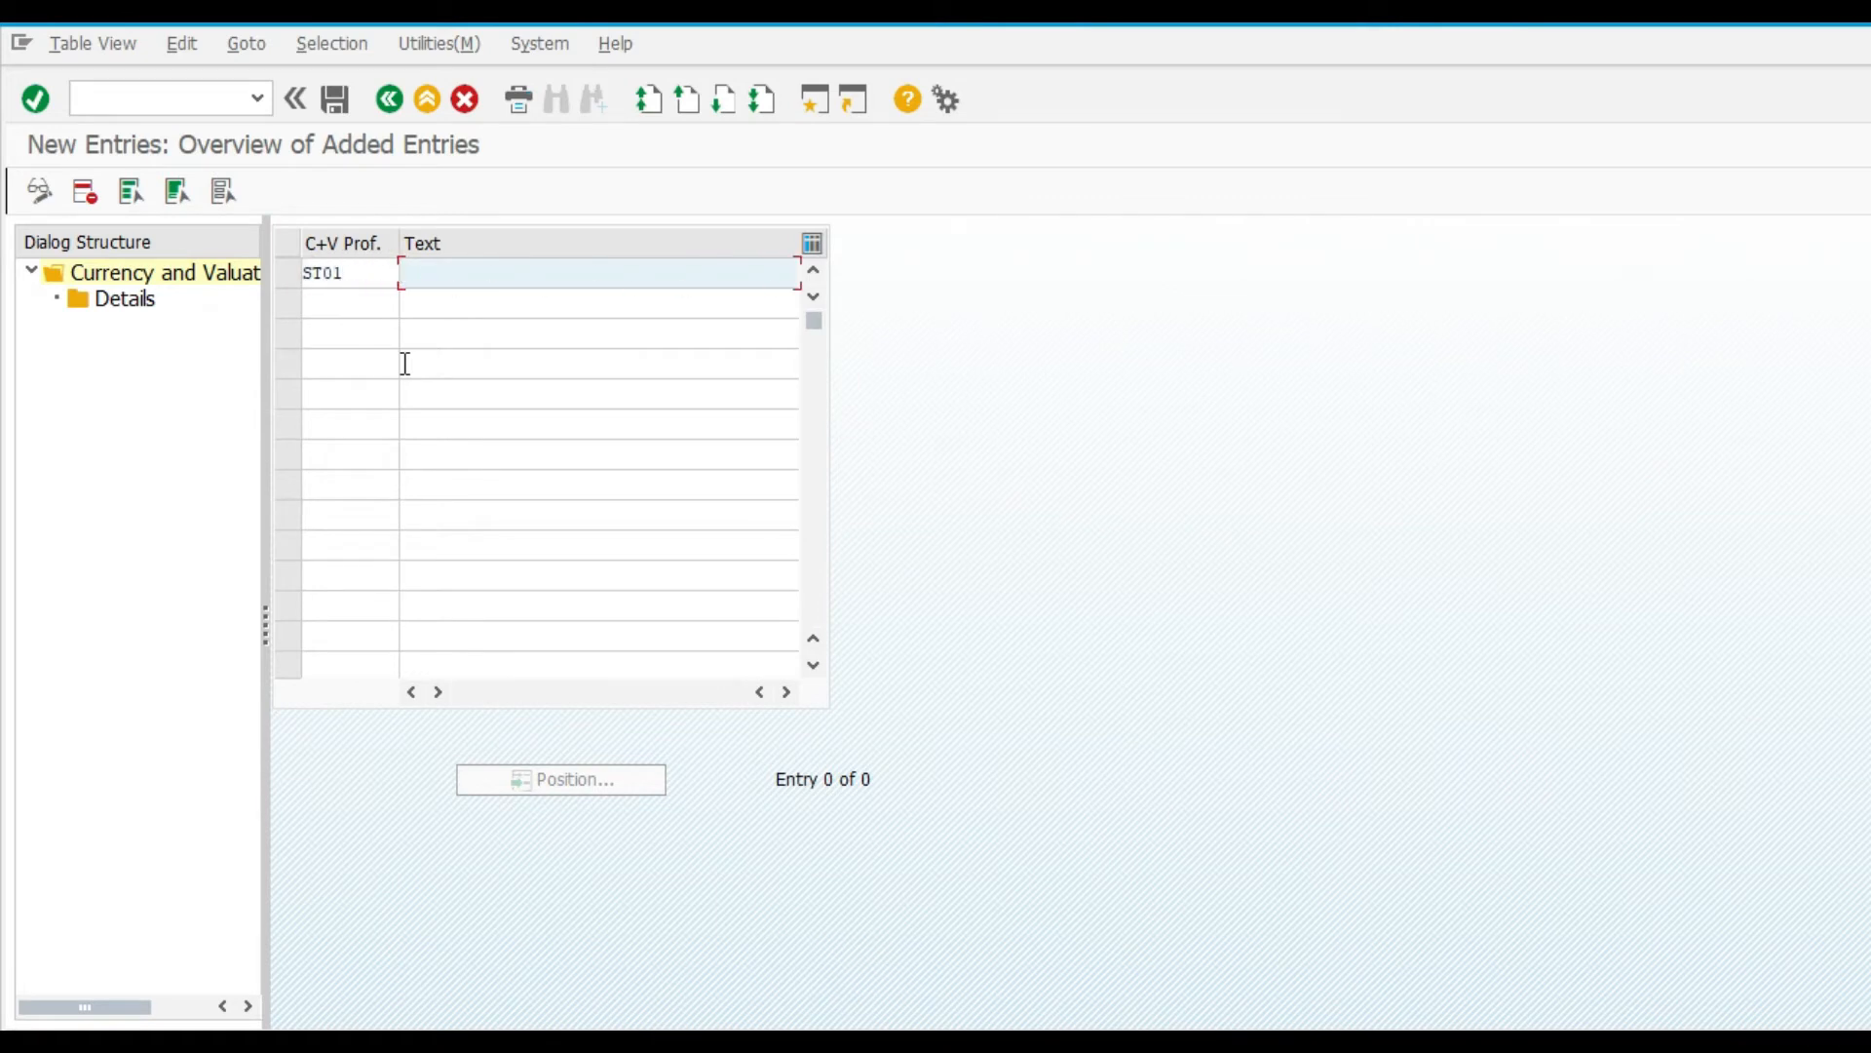
{"action": "key", "text": "Escape"}
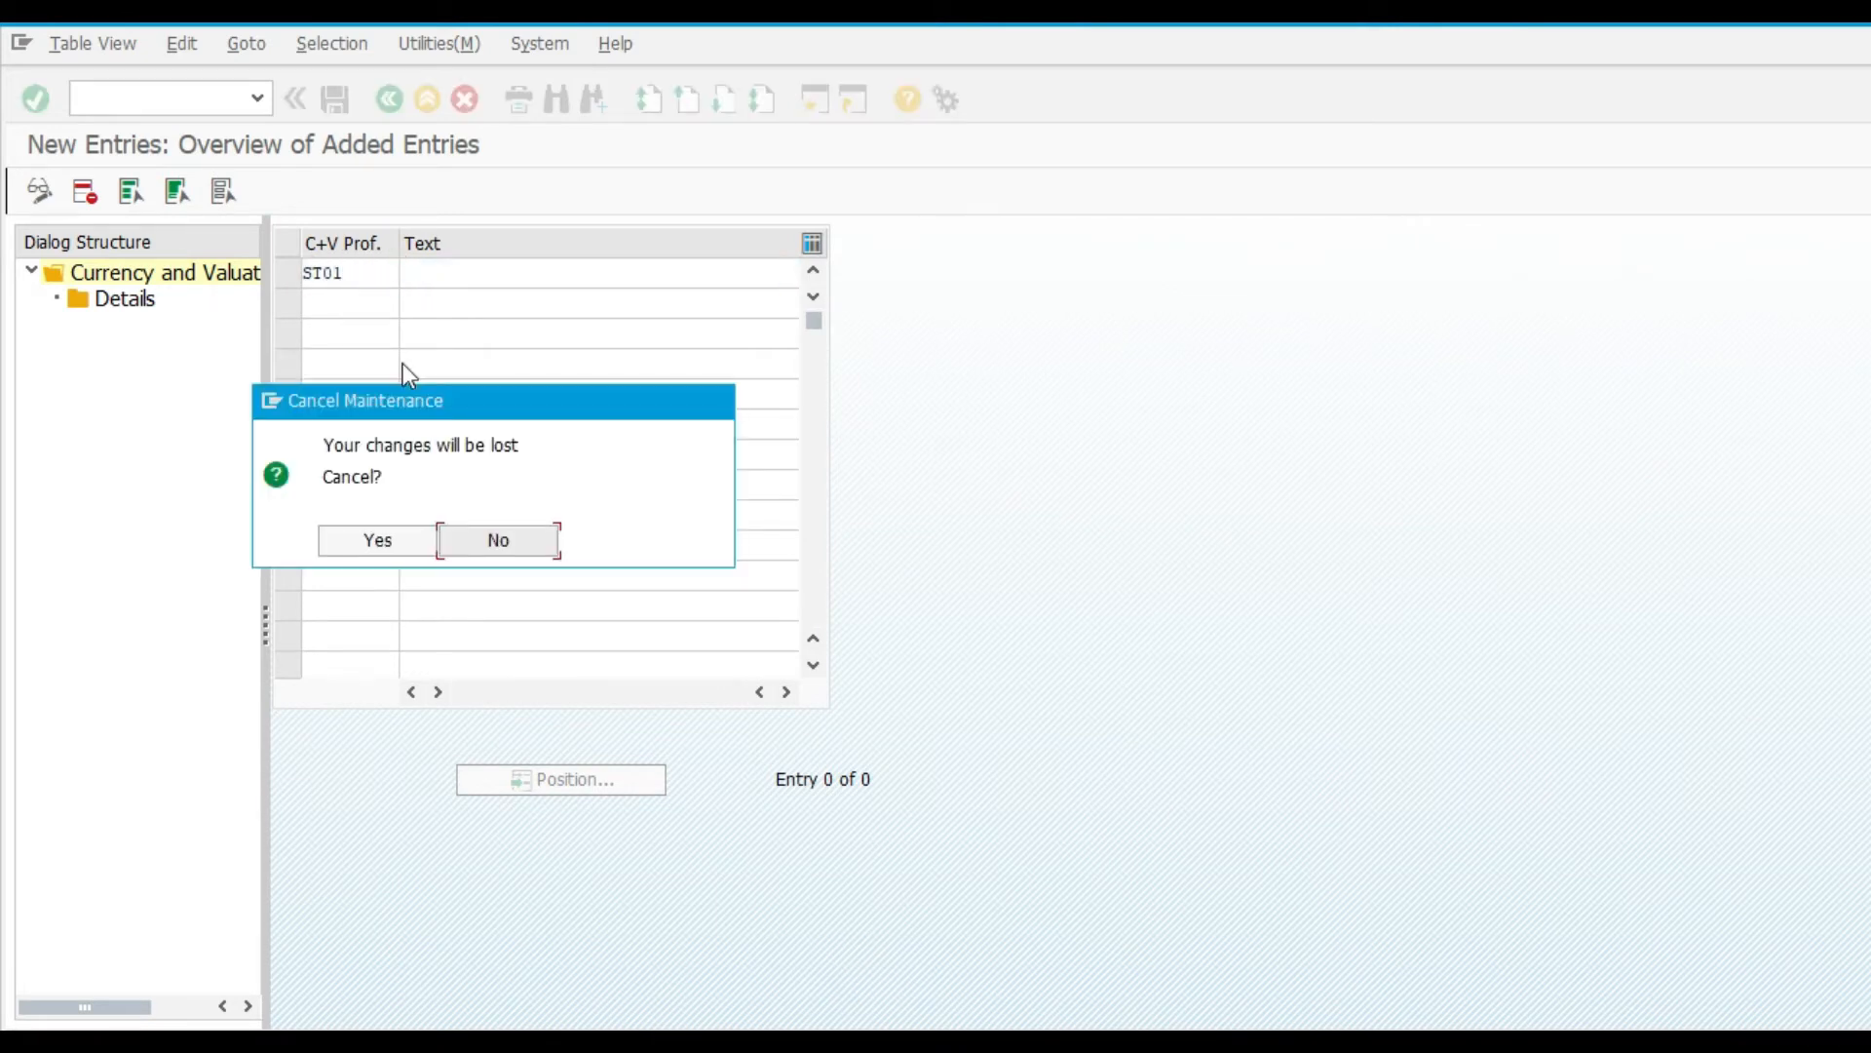
{"action": "key", "text": "Left"}
{"action": "key", "text": "Return"}
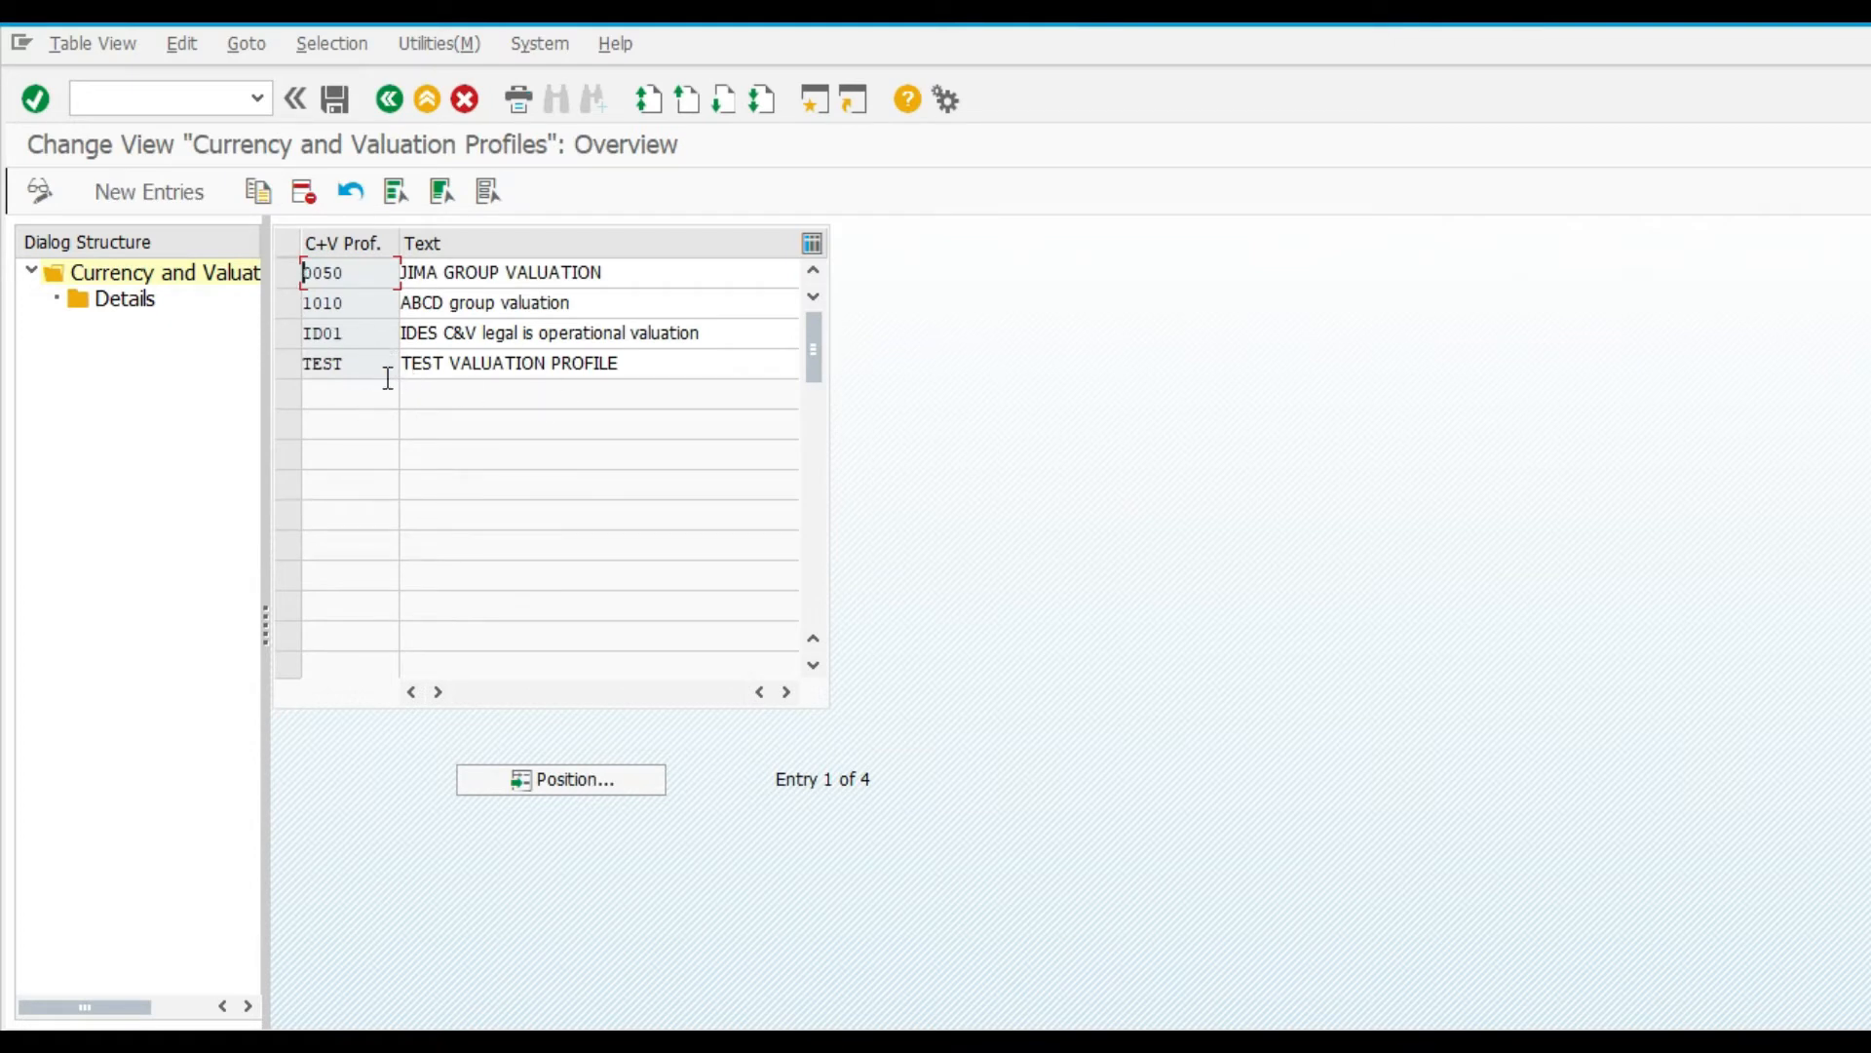
Create a new currency and valuation profile ST01 with the text VALUATION PROFILE
{"action": "left_click", "coordinate": [205, 191]}
{"action": "type", "text": "S"}
{"action": "key", "text": "Down"}
{"action": "key", "text": "Tab"}
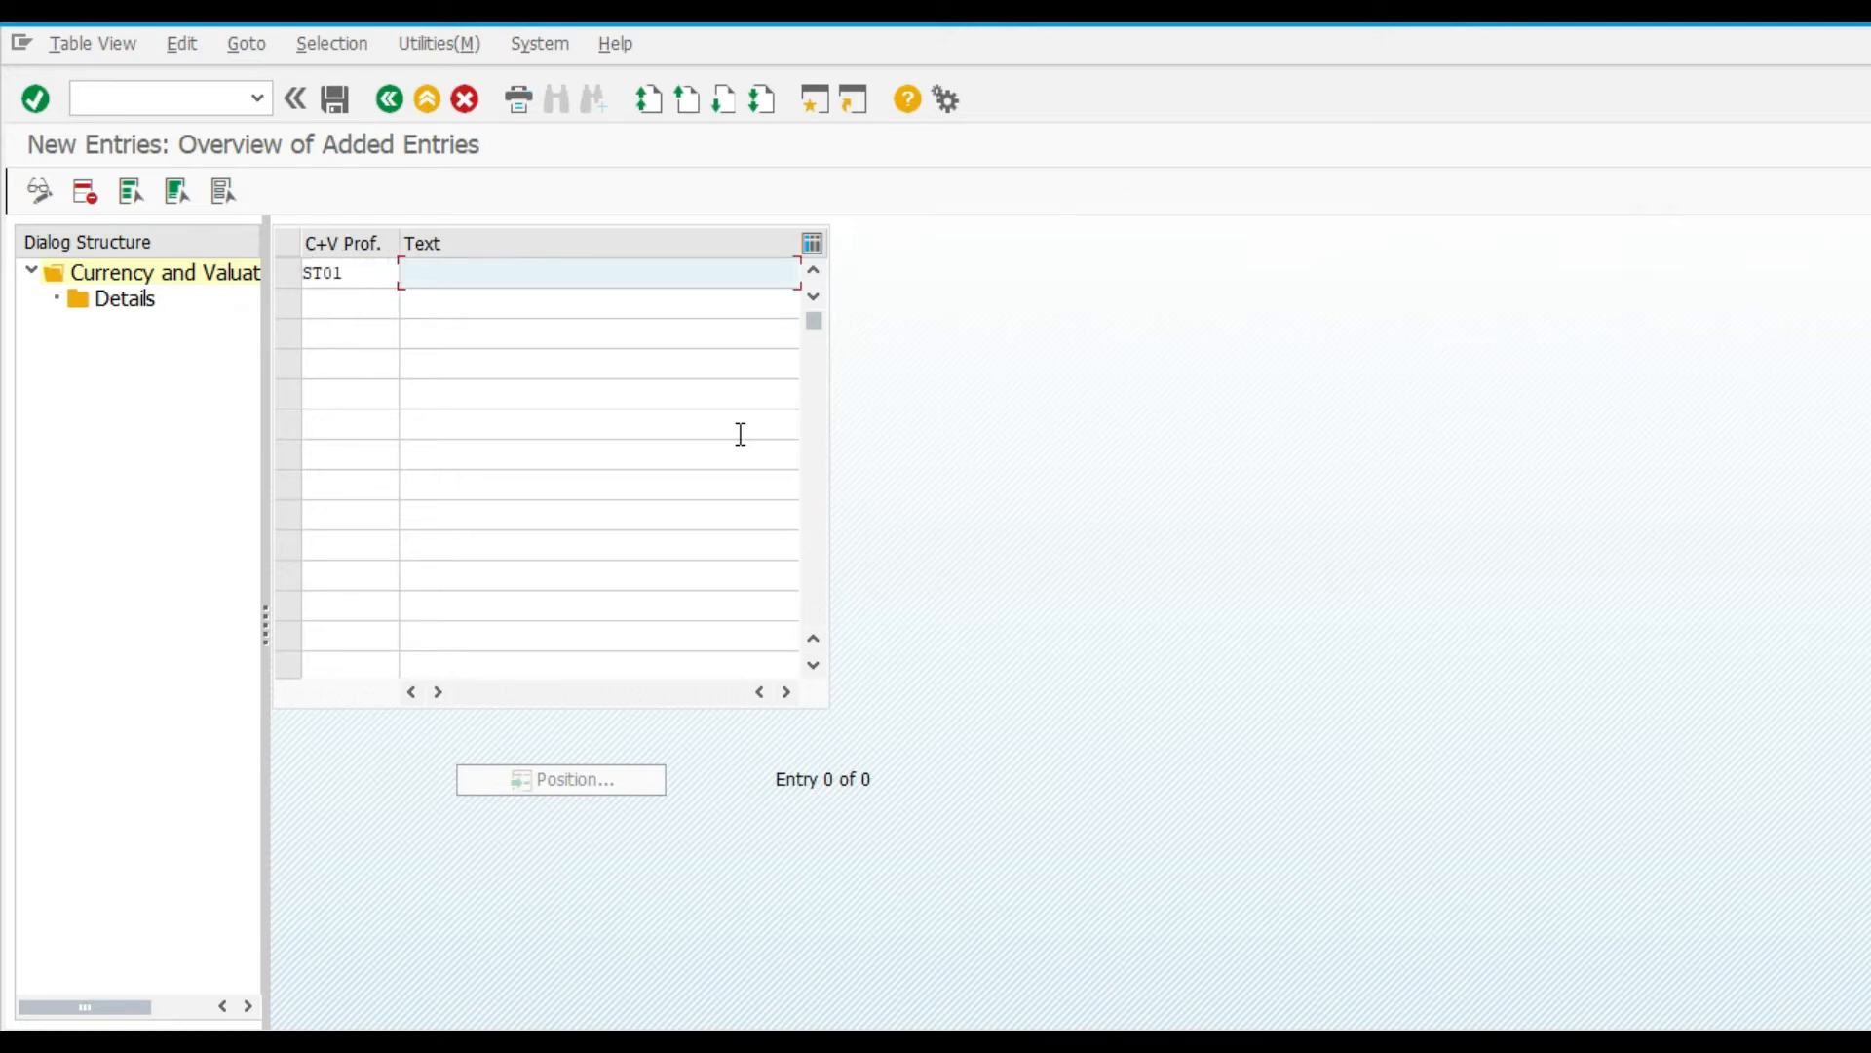
{"action": "type", "text": "VAL"}
{"action": "type", "text": "UAT"}
{"action": "key", "text": "BackSpace"}
{"action": "type", "text": "ATION PRTO"}
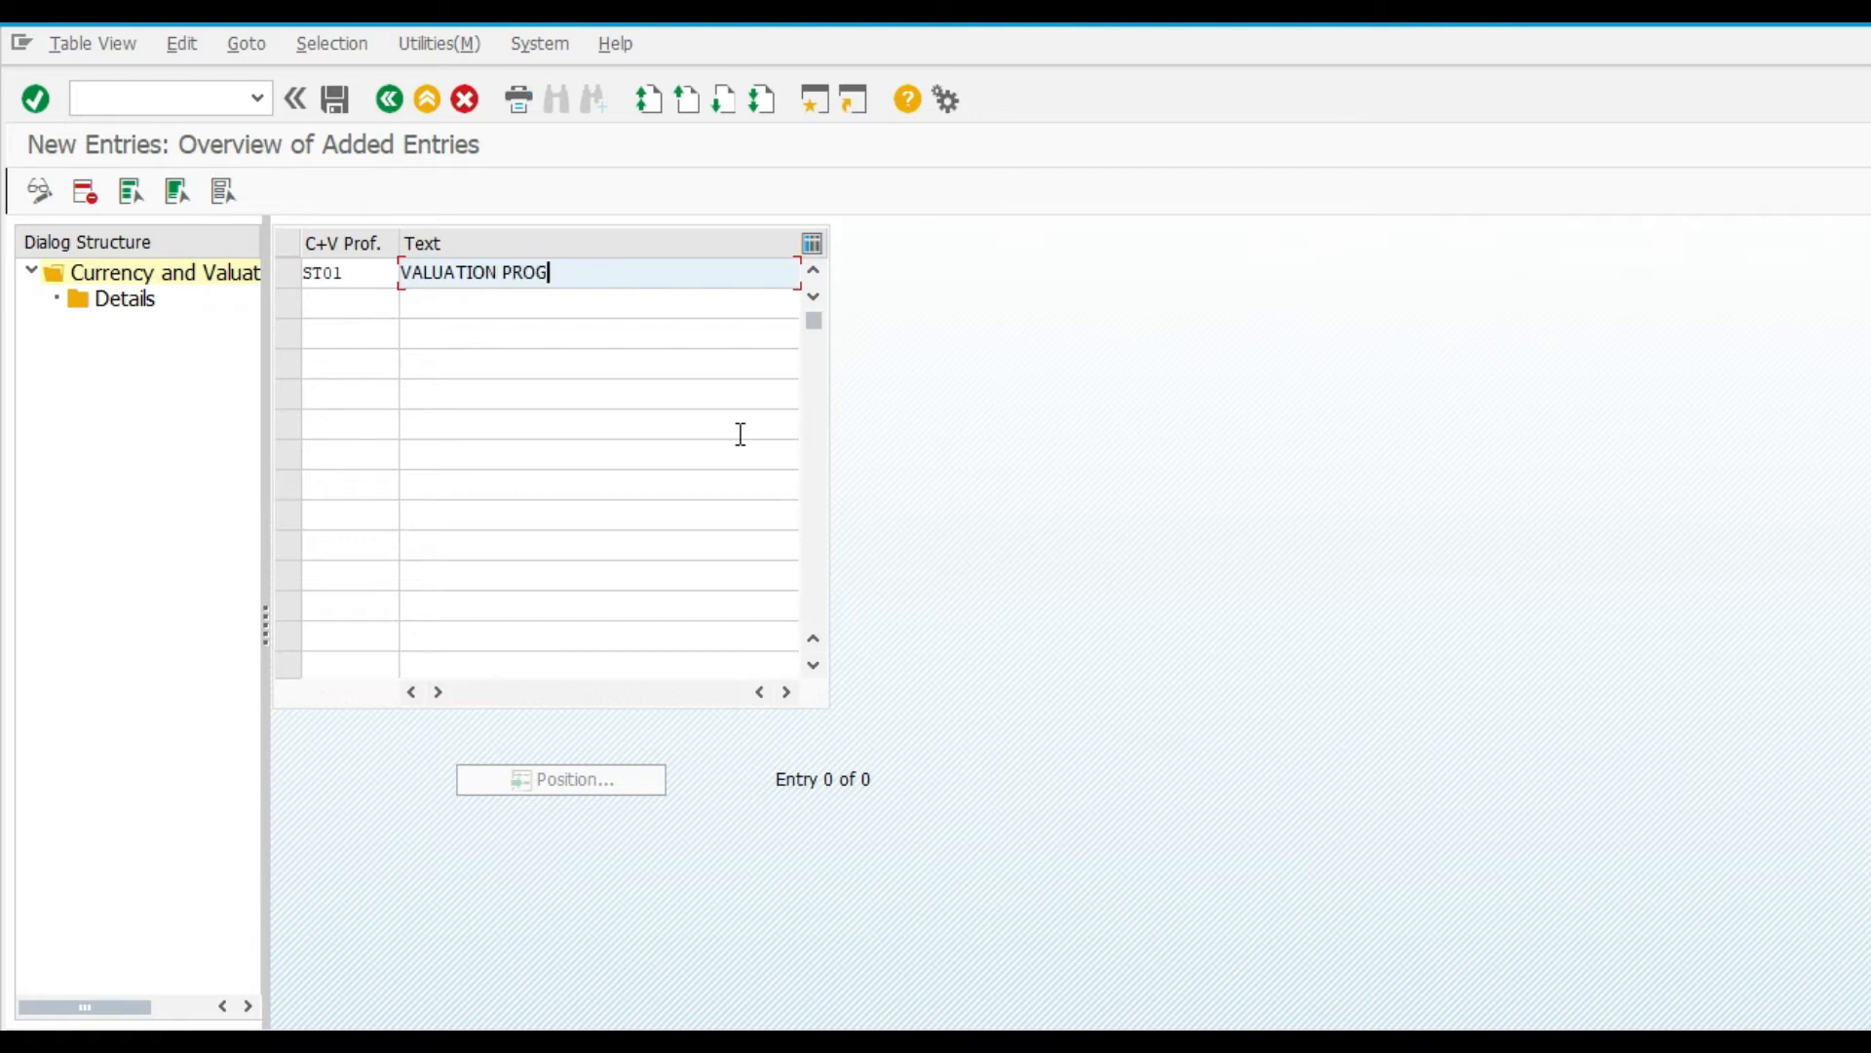
{"action": "key", "text": "Return"}
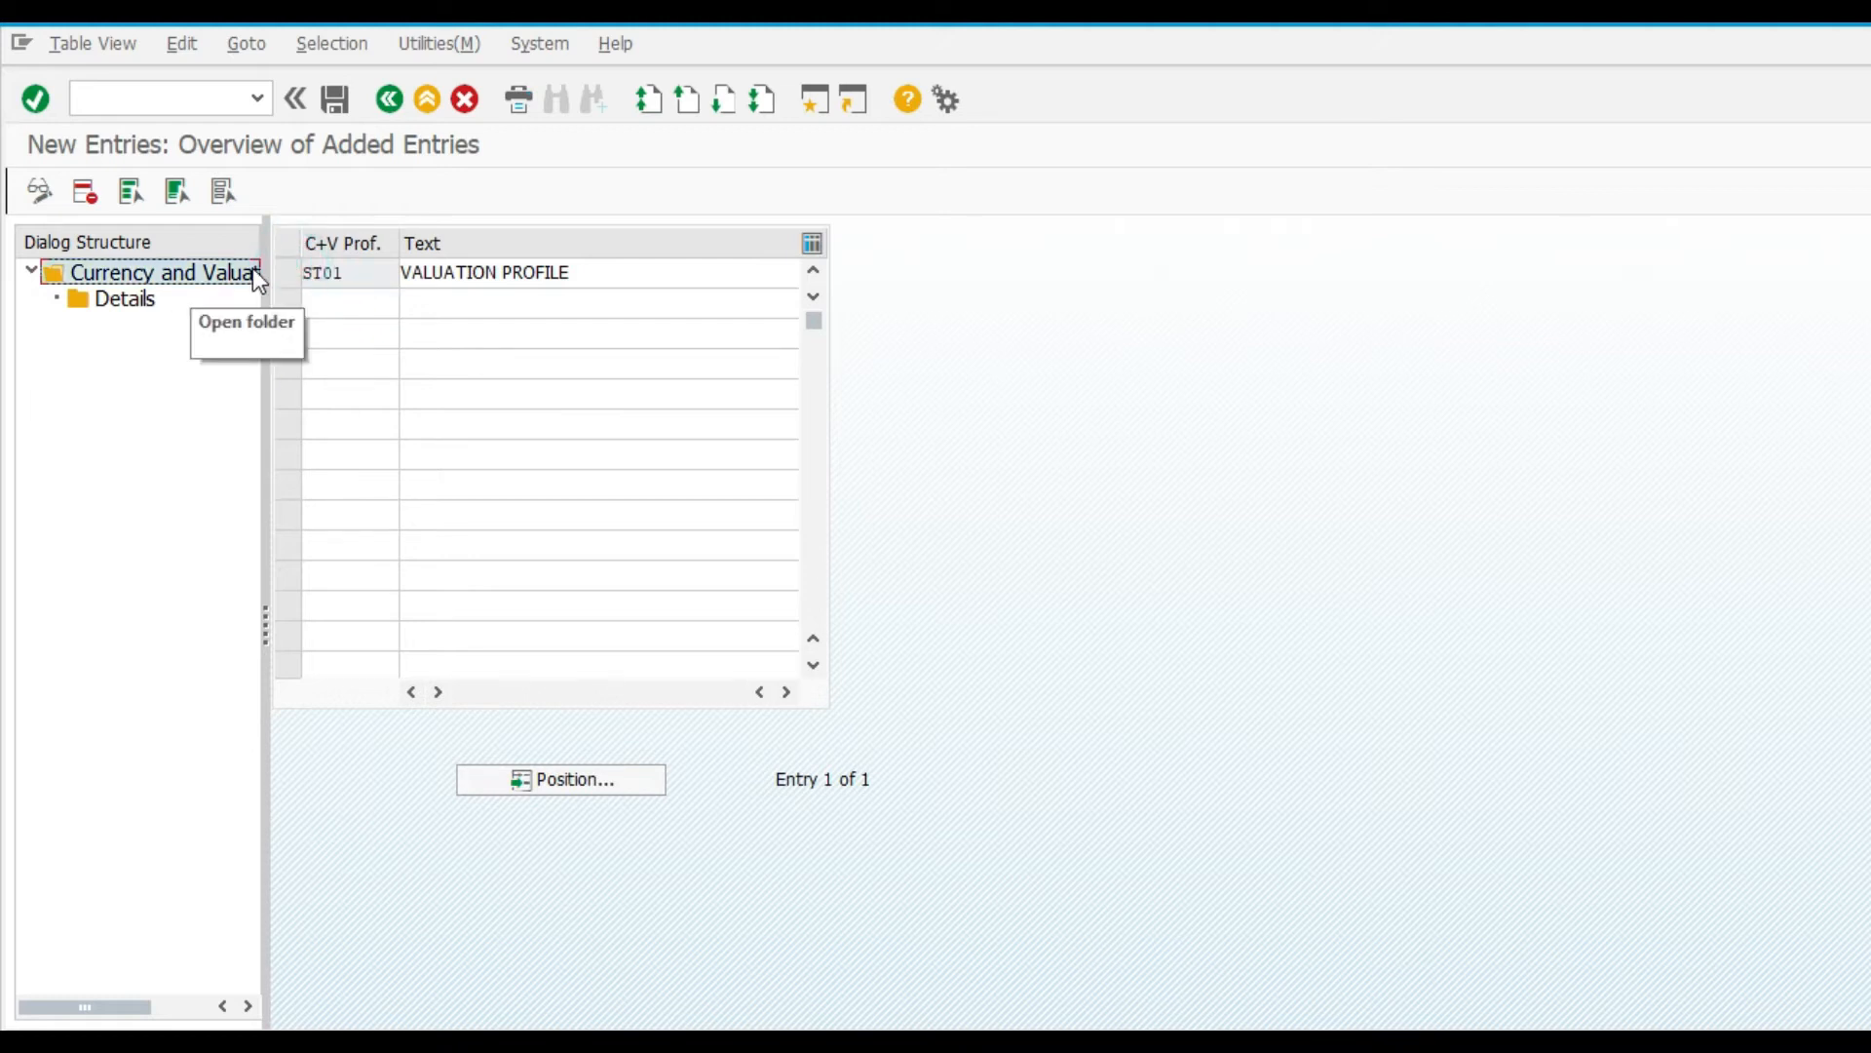
Save the new ST01 valuation profile, select its row and open its Details view
{"action": "left_click", "coordinate": [335, 274]}
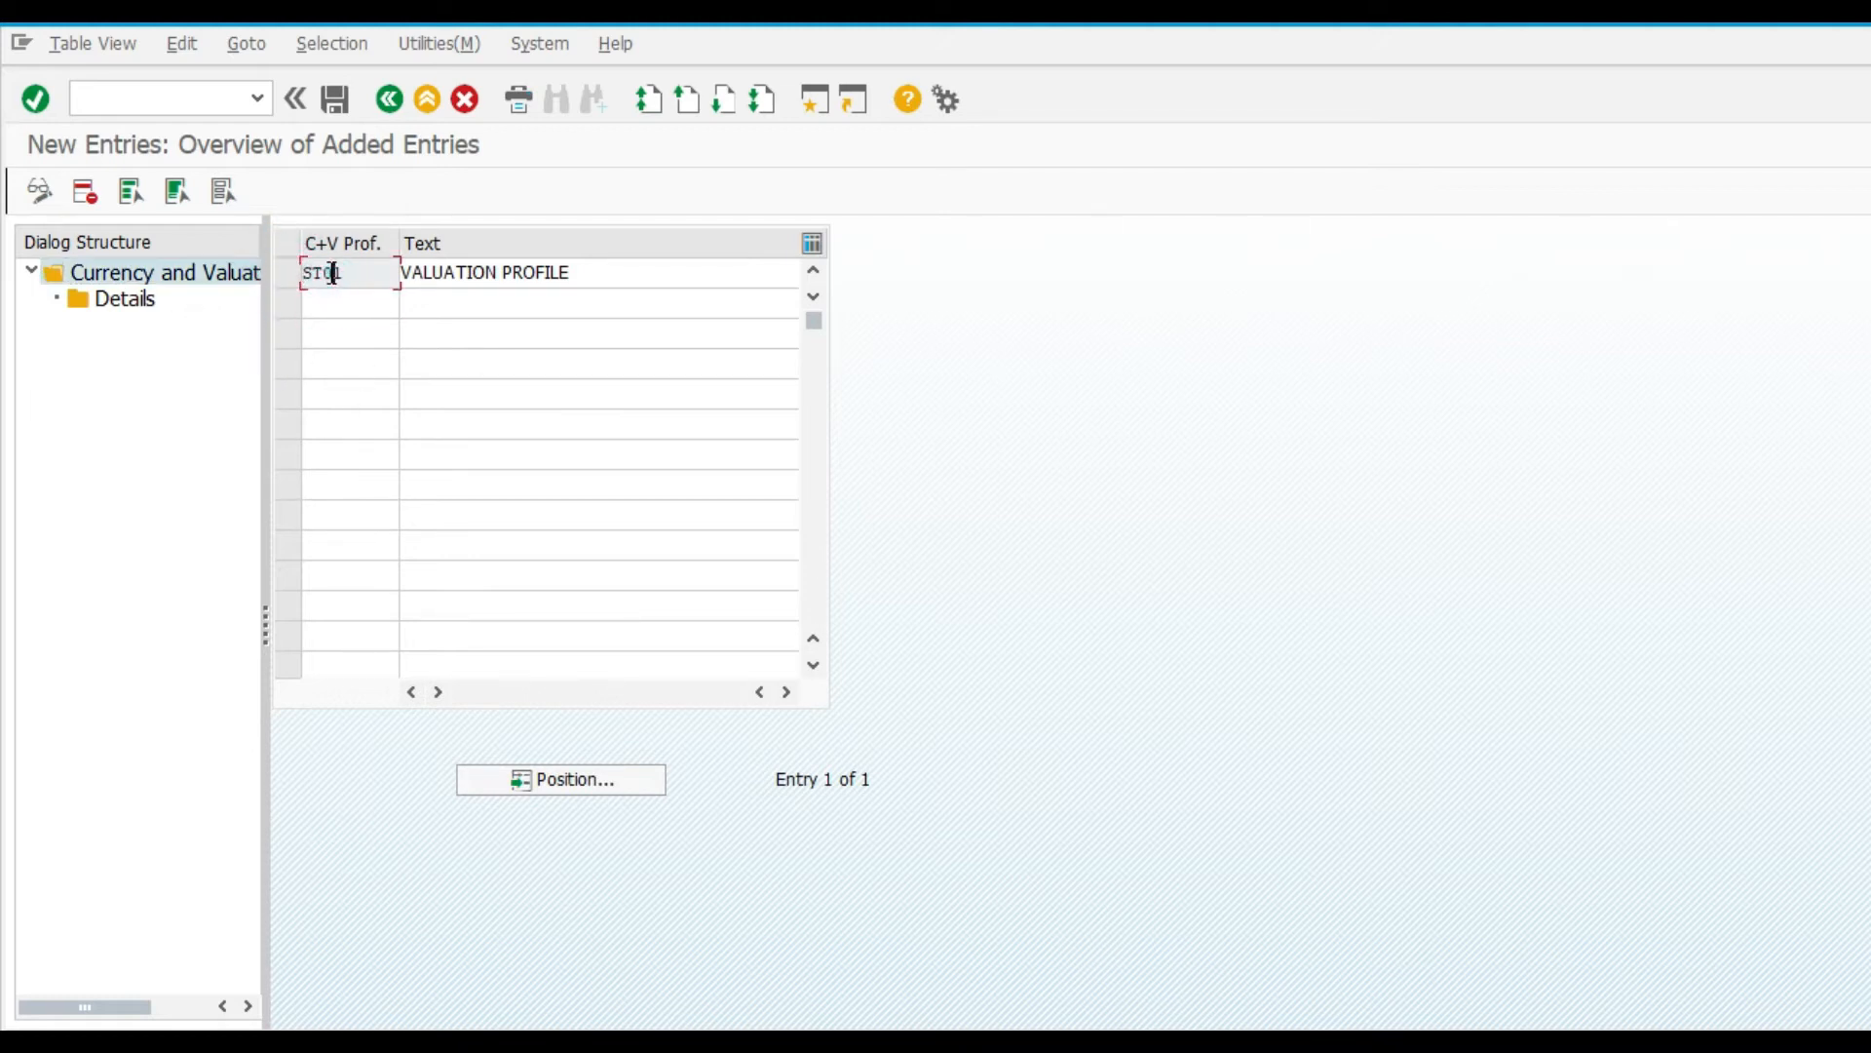
{"action": "key", "text": "ctrl+s"}
{"action": "left_click", "coordinate": [335, 501]}
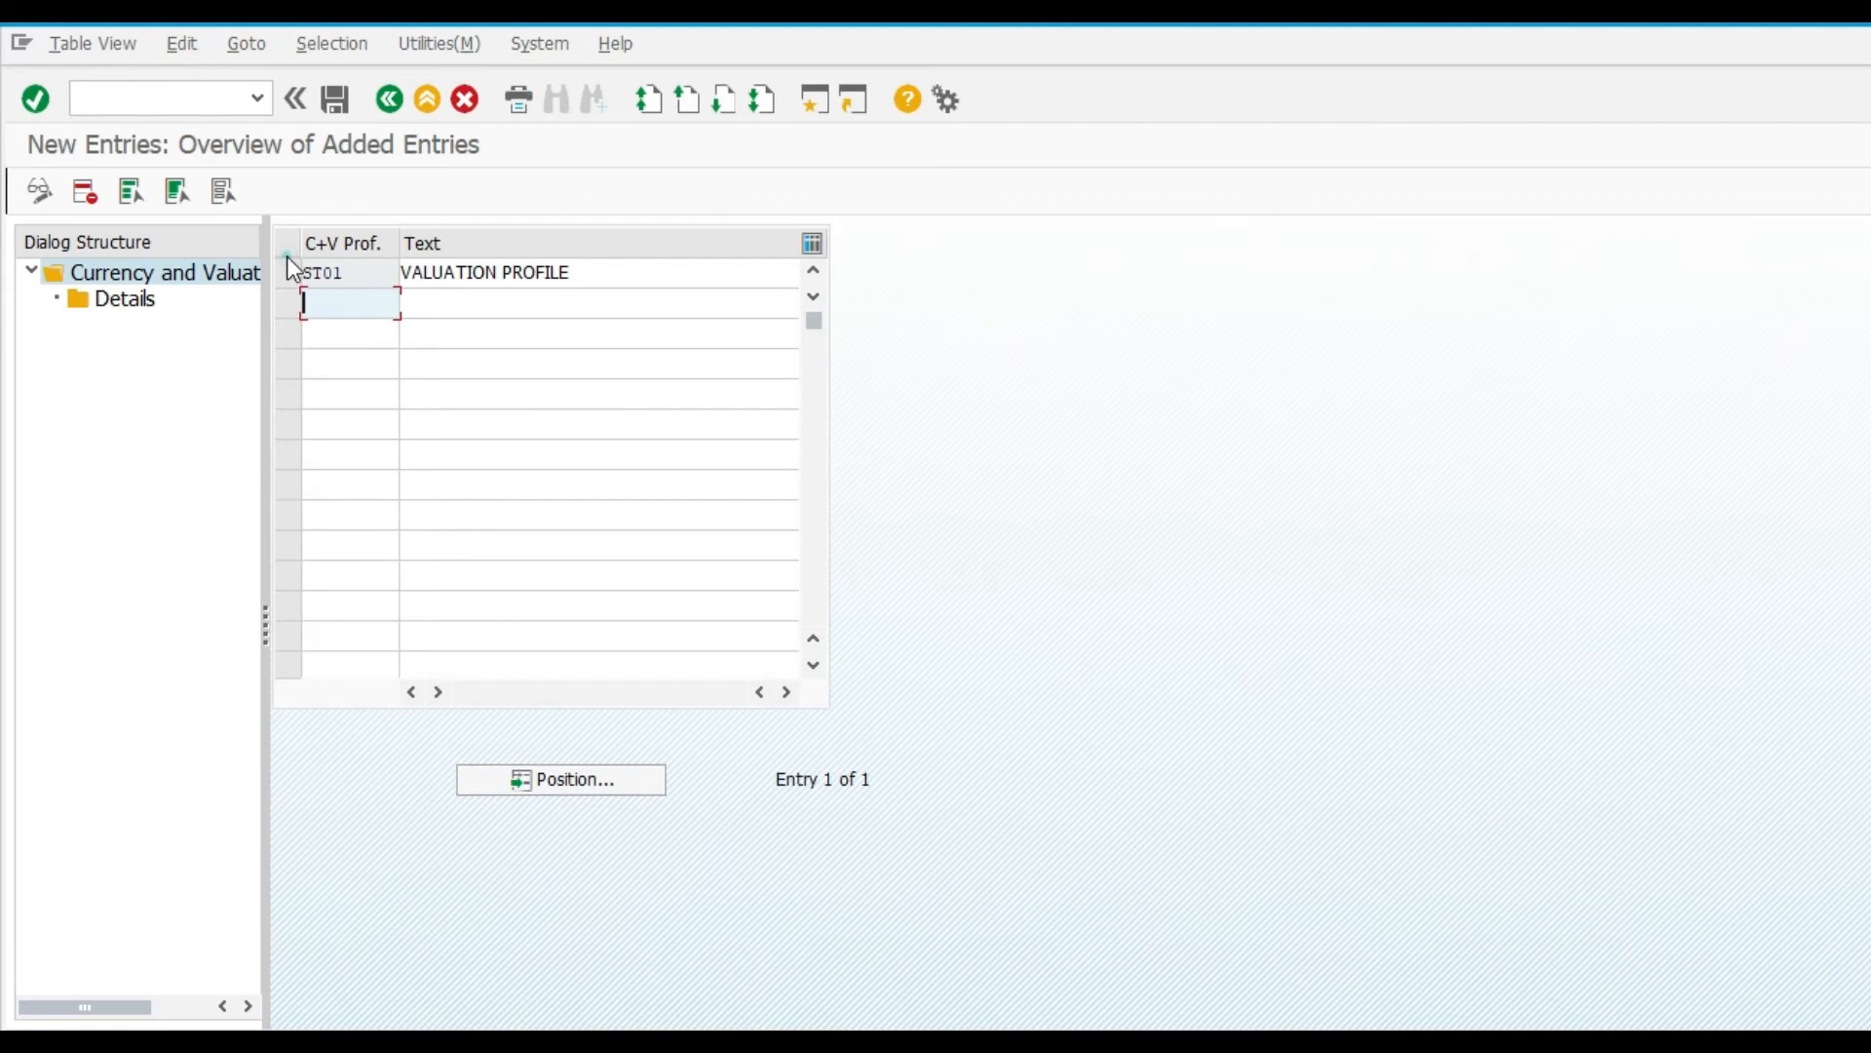
{"action": "left_click", "coordinate": [288, 272]}
{"action": "double_click", "coordinate": [142, 299]}
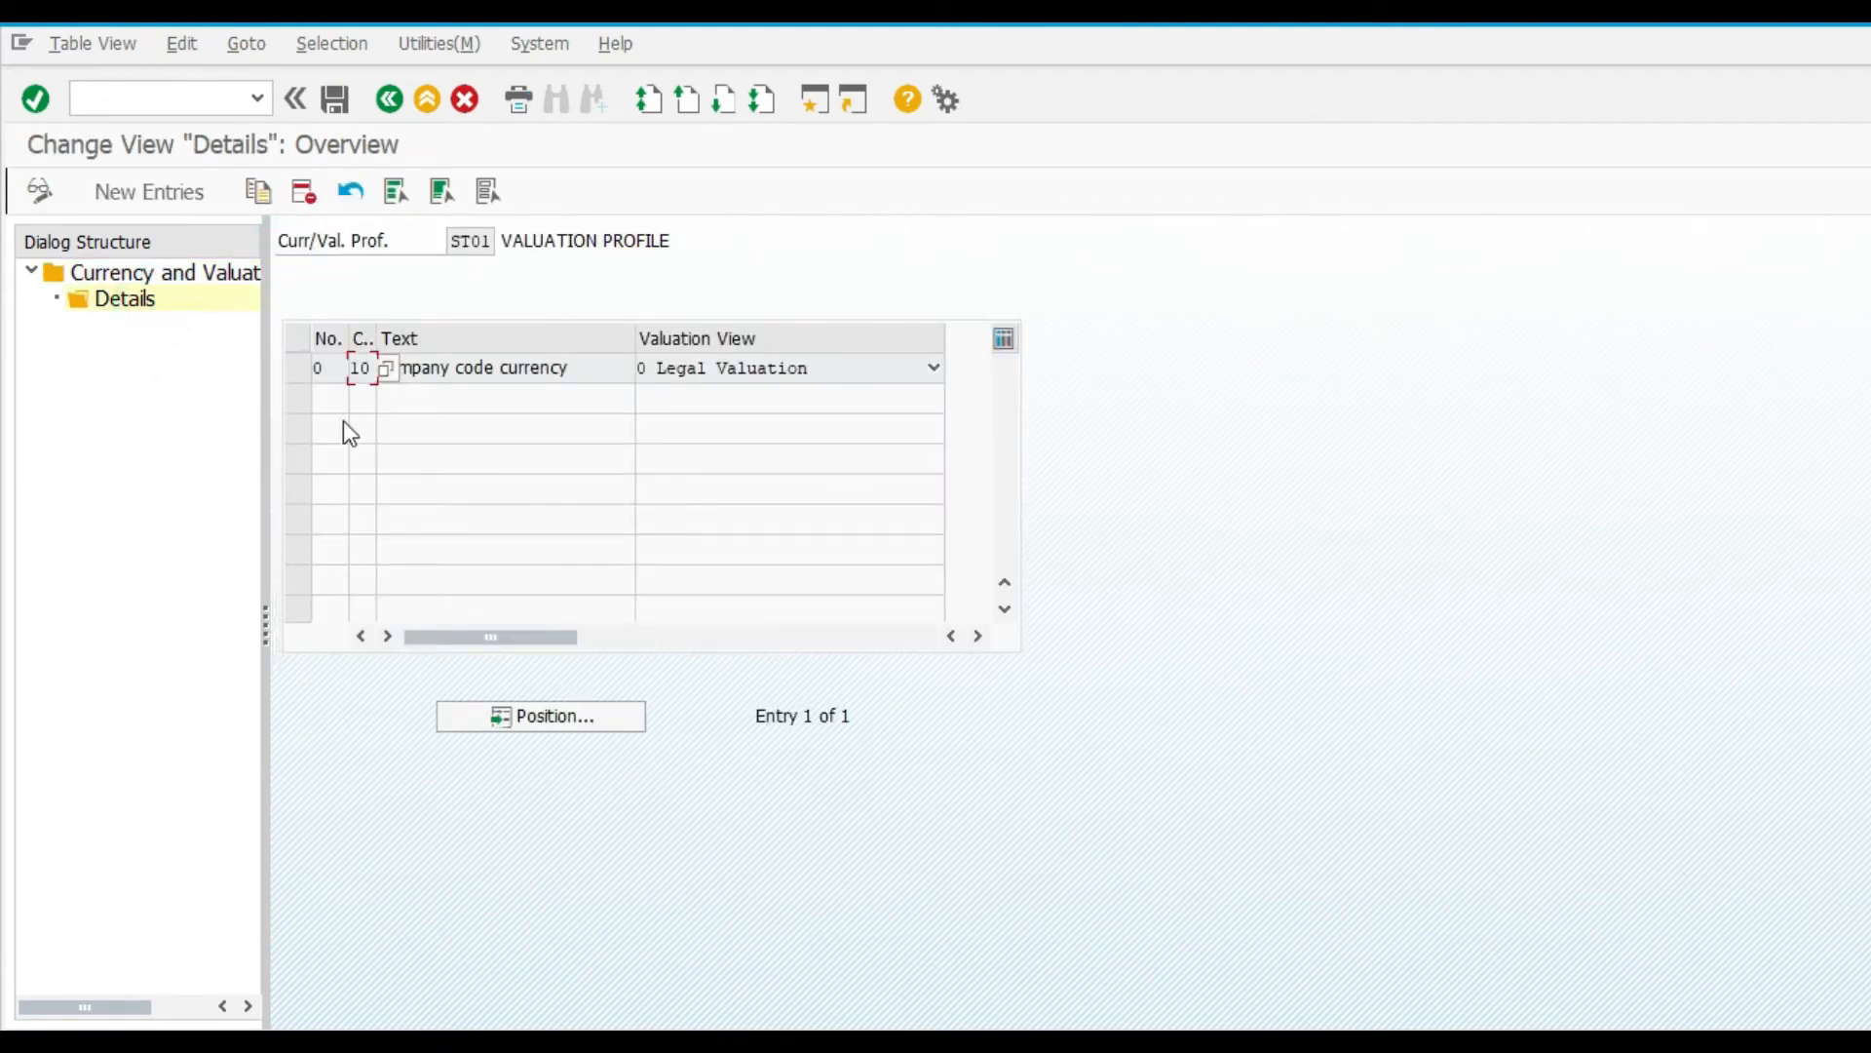
Check the valuation view options for the company code currency, keep Legal Valuation, and save the details before returning to SAP Easy Access
{"action": "left_click", "coordinate": [692, 368]}
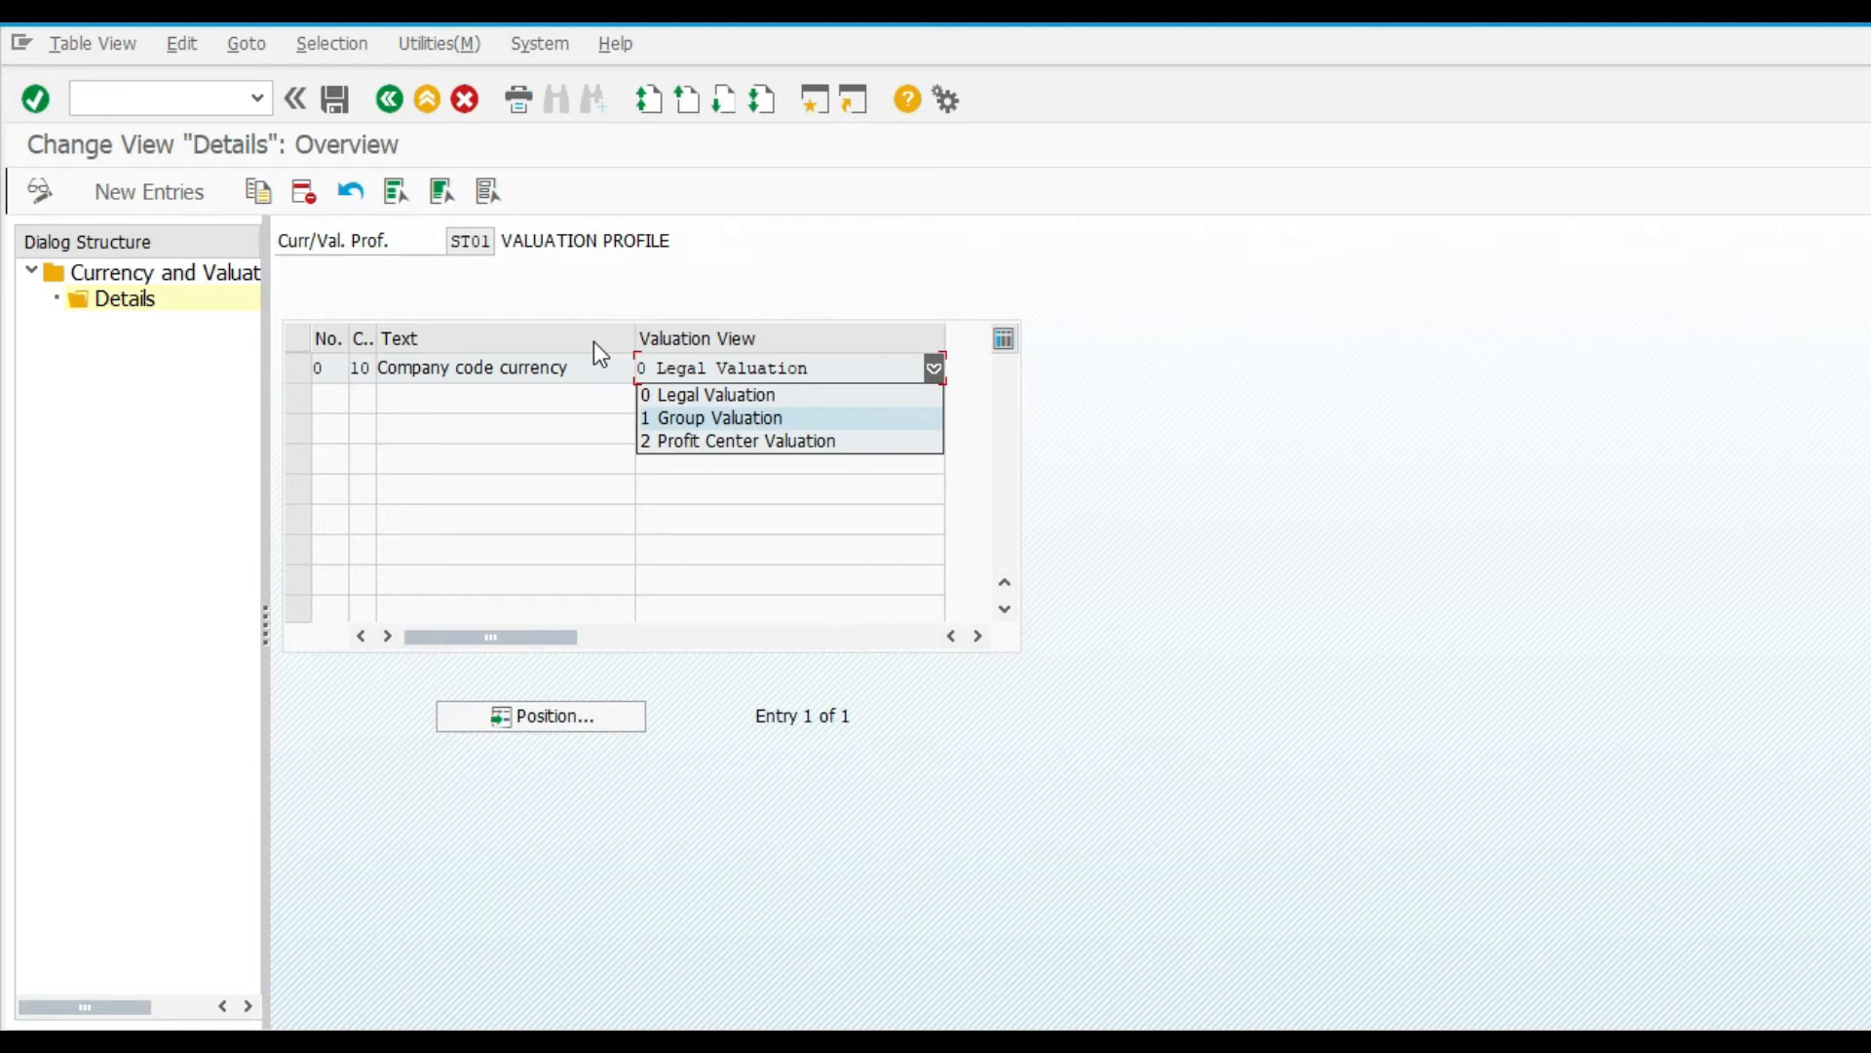
{"action": "key", "text": "F10"}
{"action": "left_click", "coordinate": [1326, 550]}
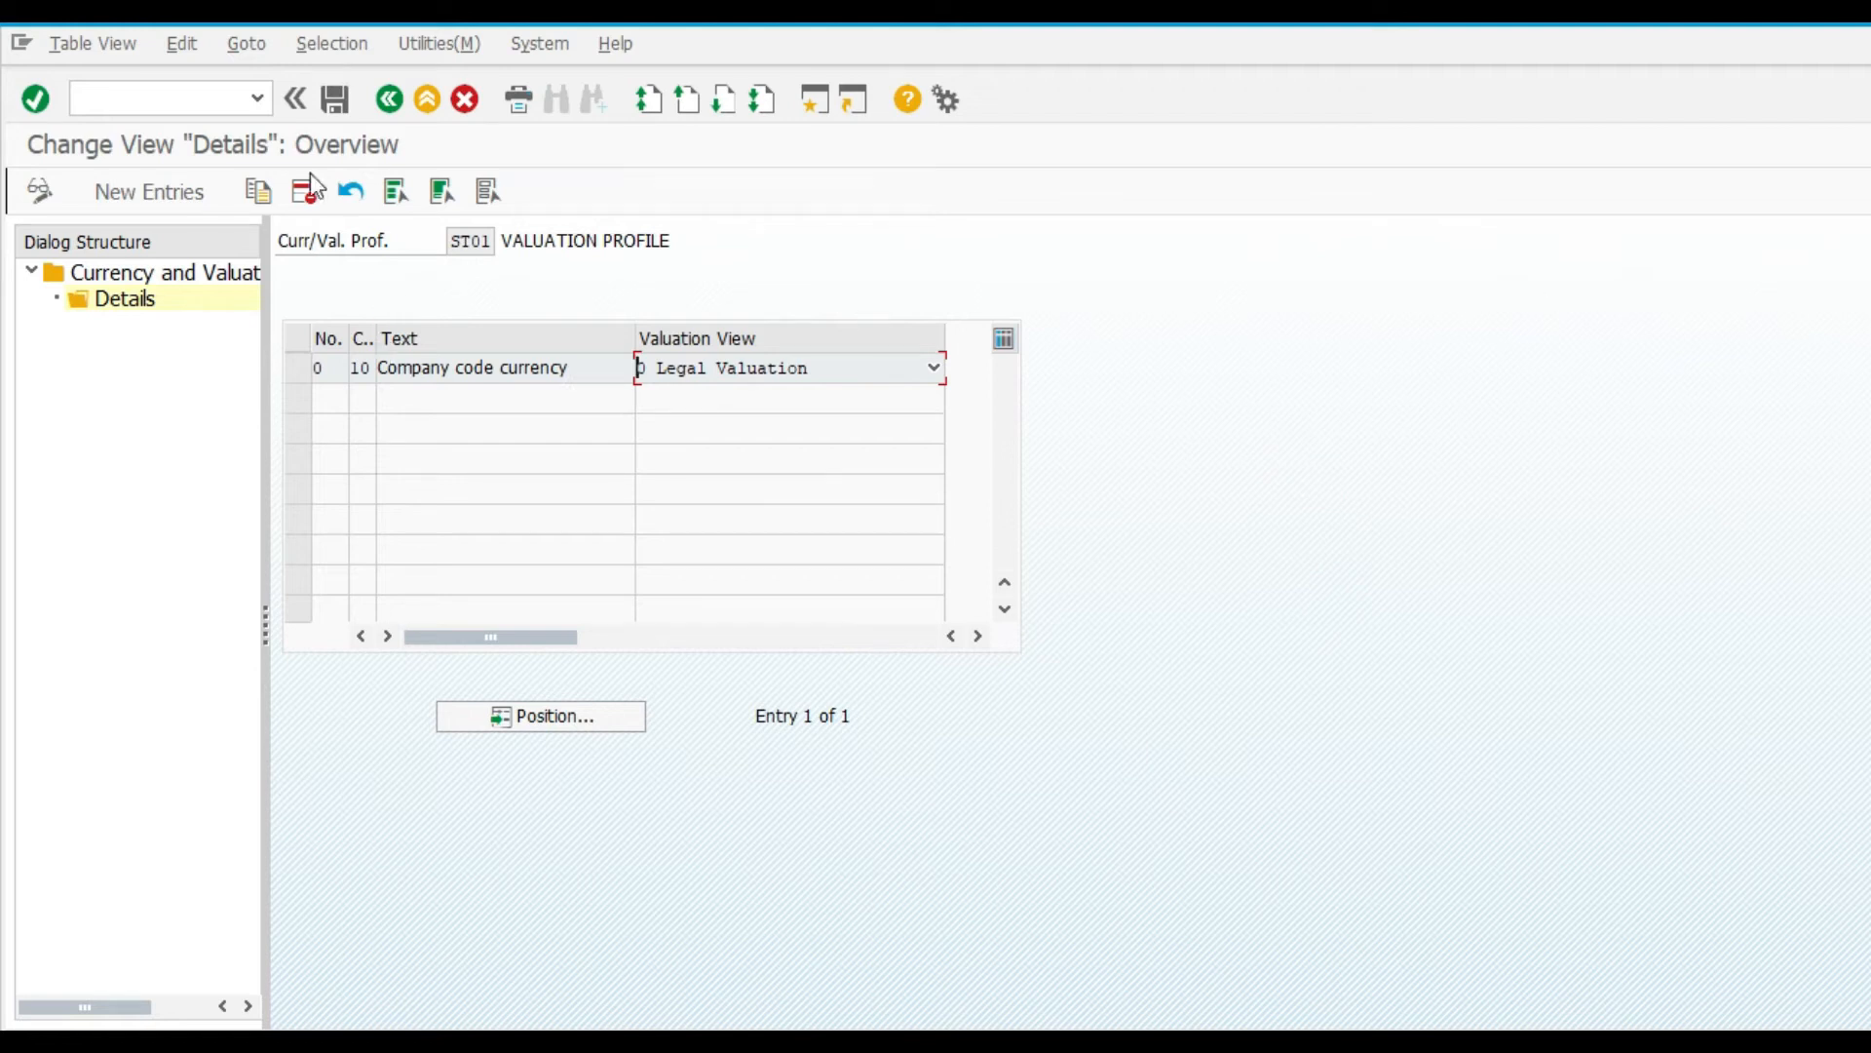
{"action": "left_click", "coordinate": [332, 97]}
{"action": "left_click", "coordinate": [388, 100]}
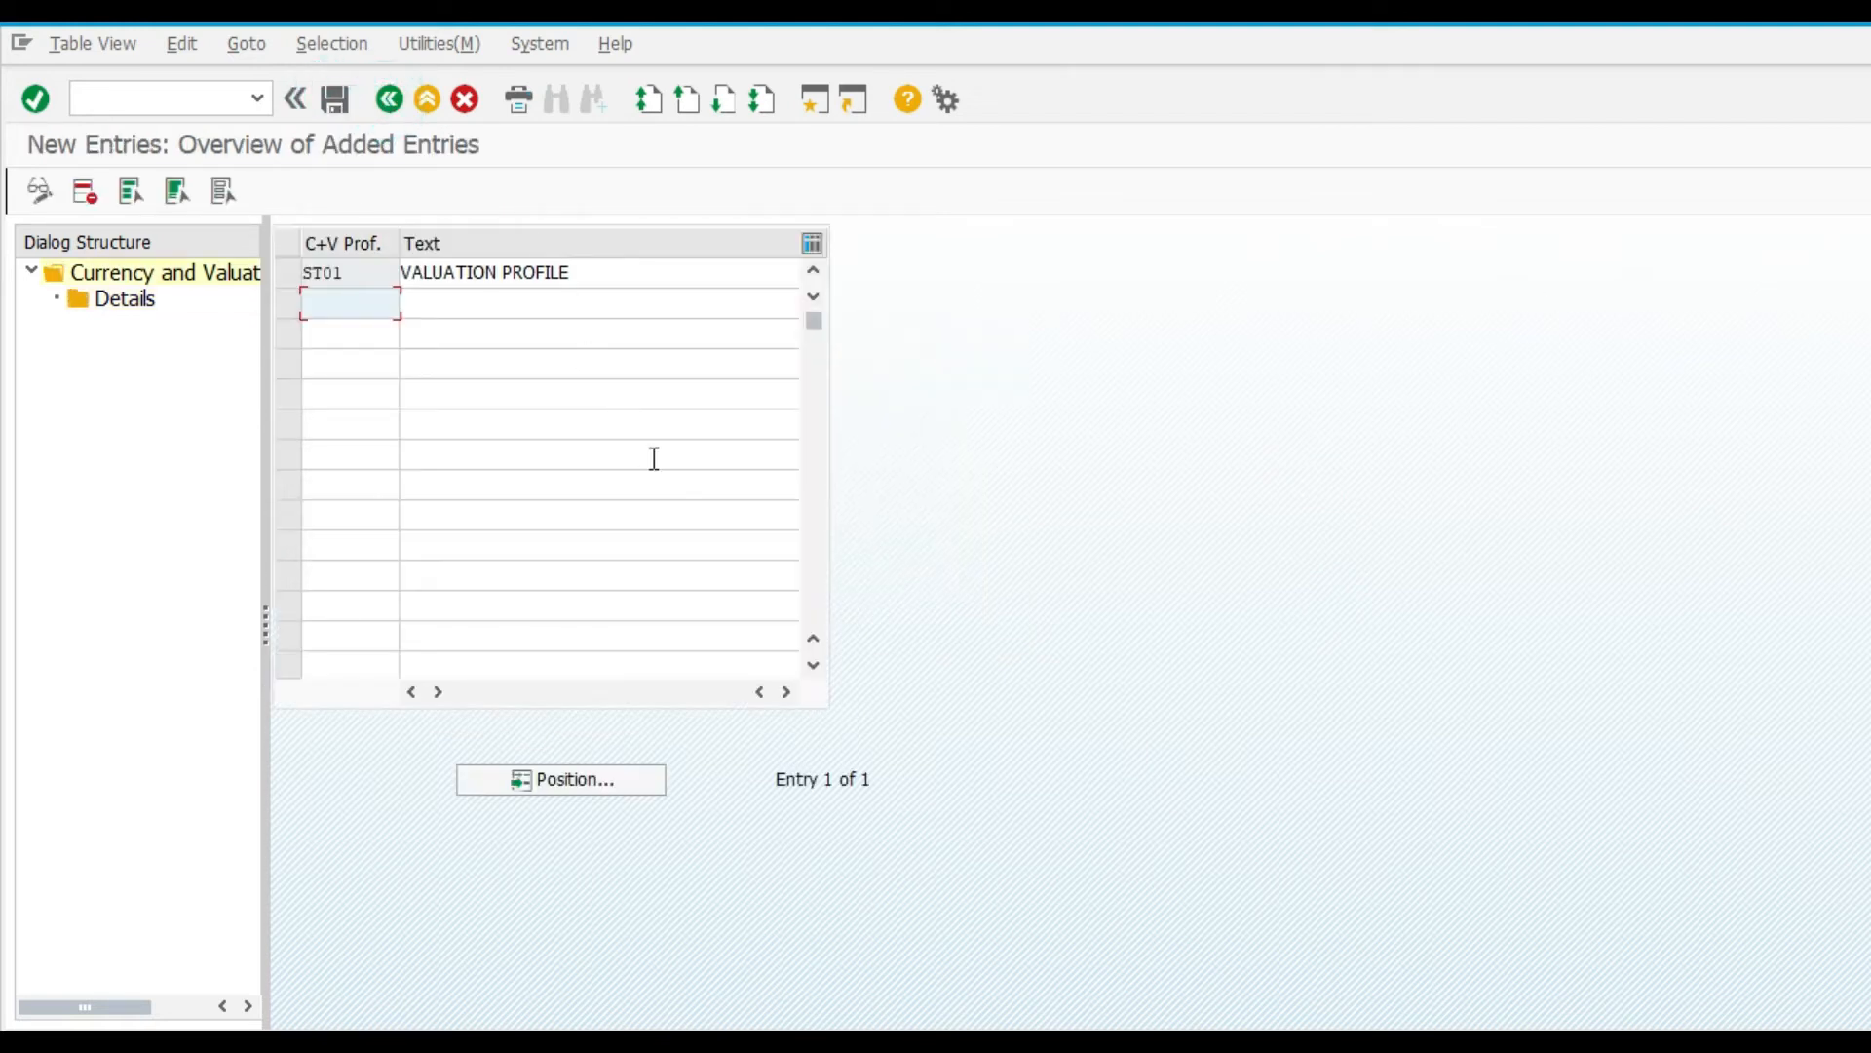
{"action": "left_click", "coordinate": [398, 111]}
{"action": "left_click", "coordinate": [399, 111]}
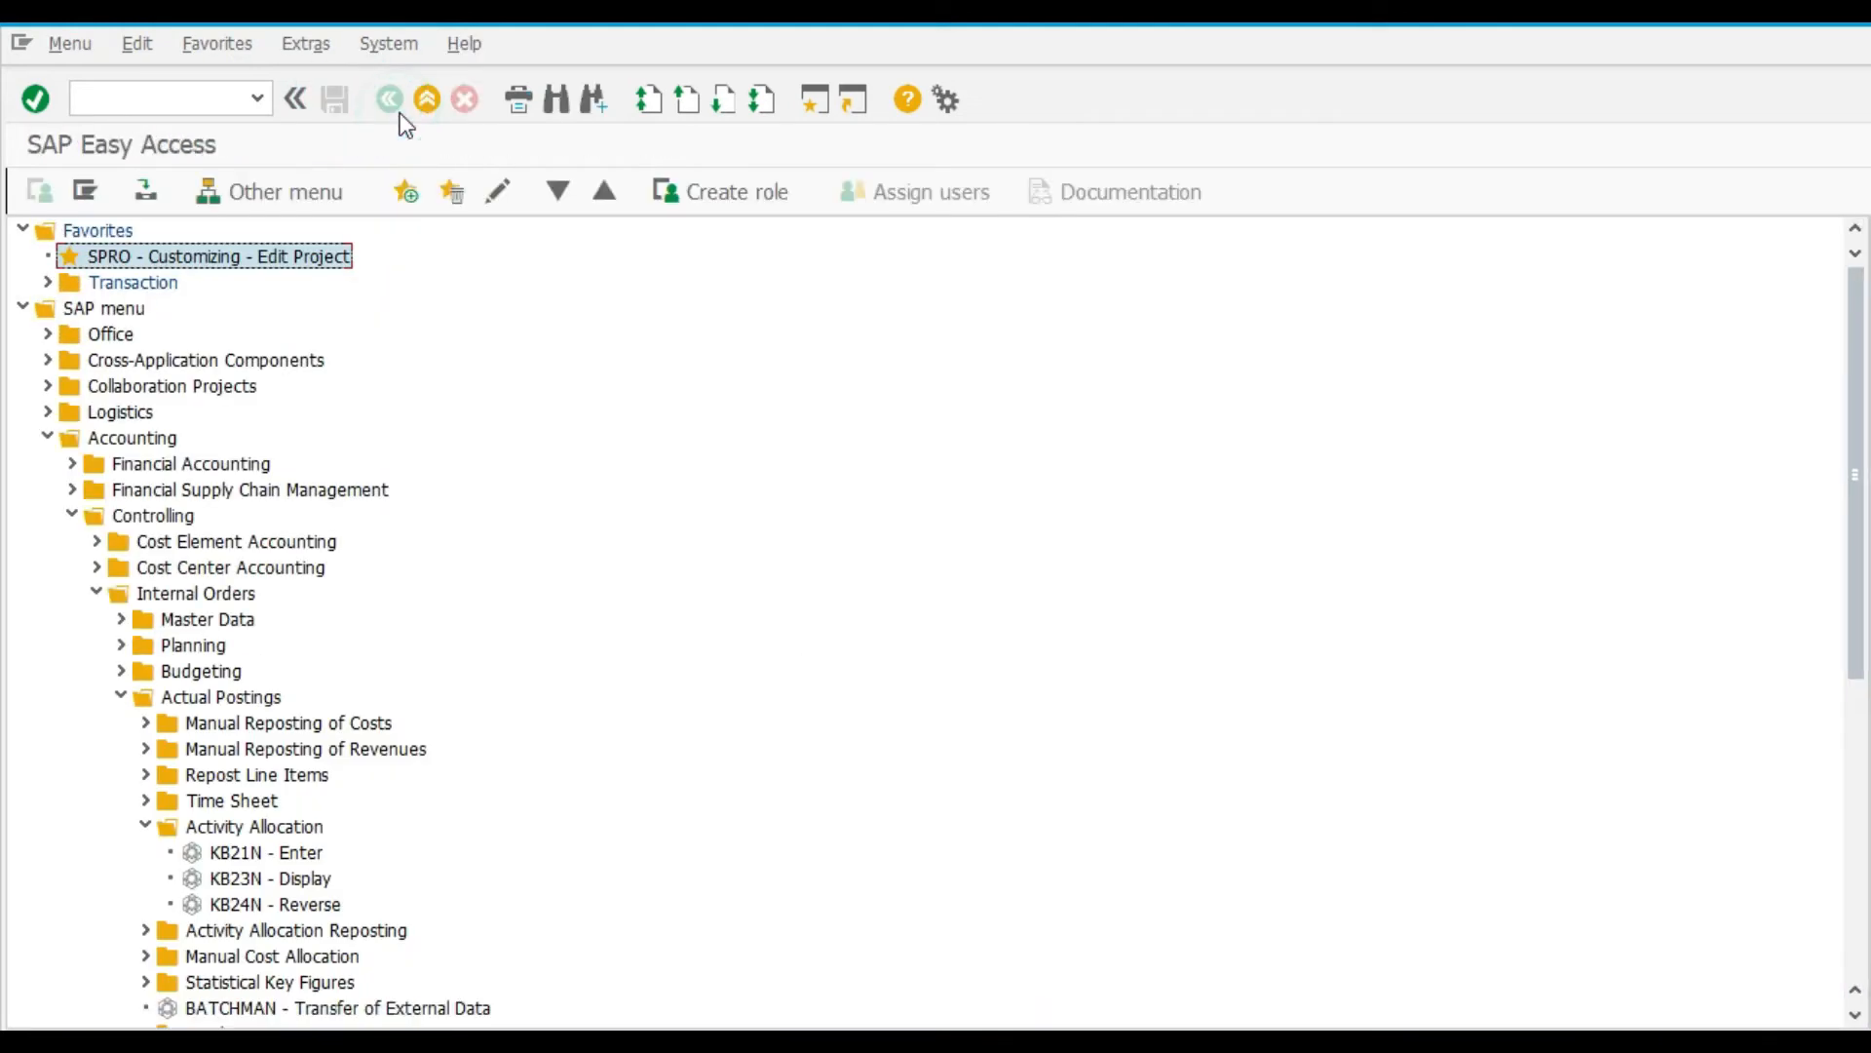
Switch to Excel and fill the status Done down for the OKEQ, OKKP, 8KEM and 8KEQ topics in rows 58 to 61
{"action": "key", "text": "alt+Tab"}
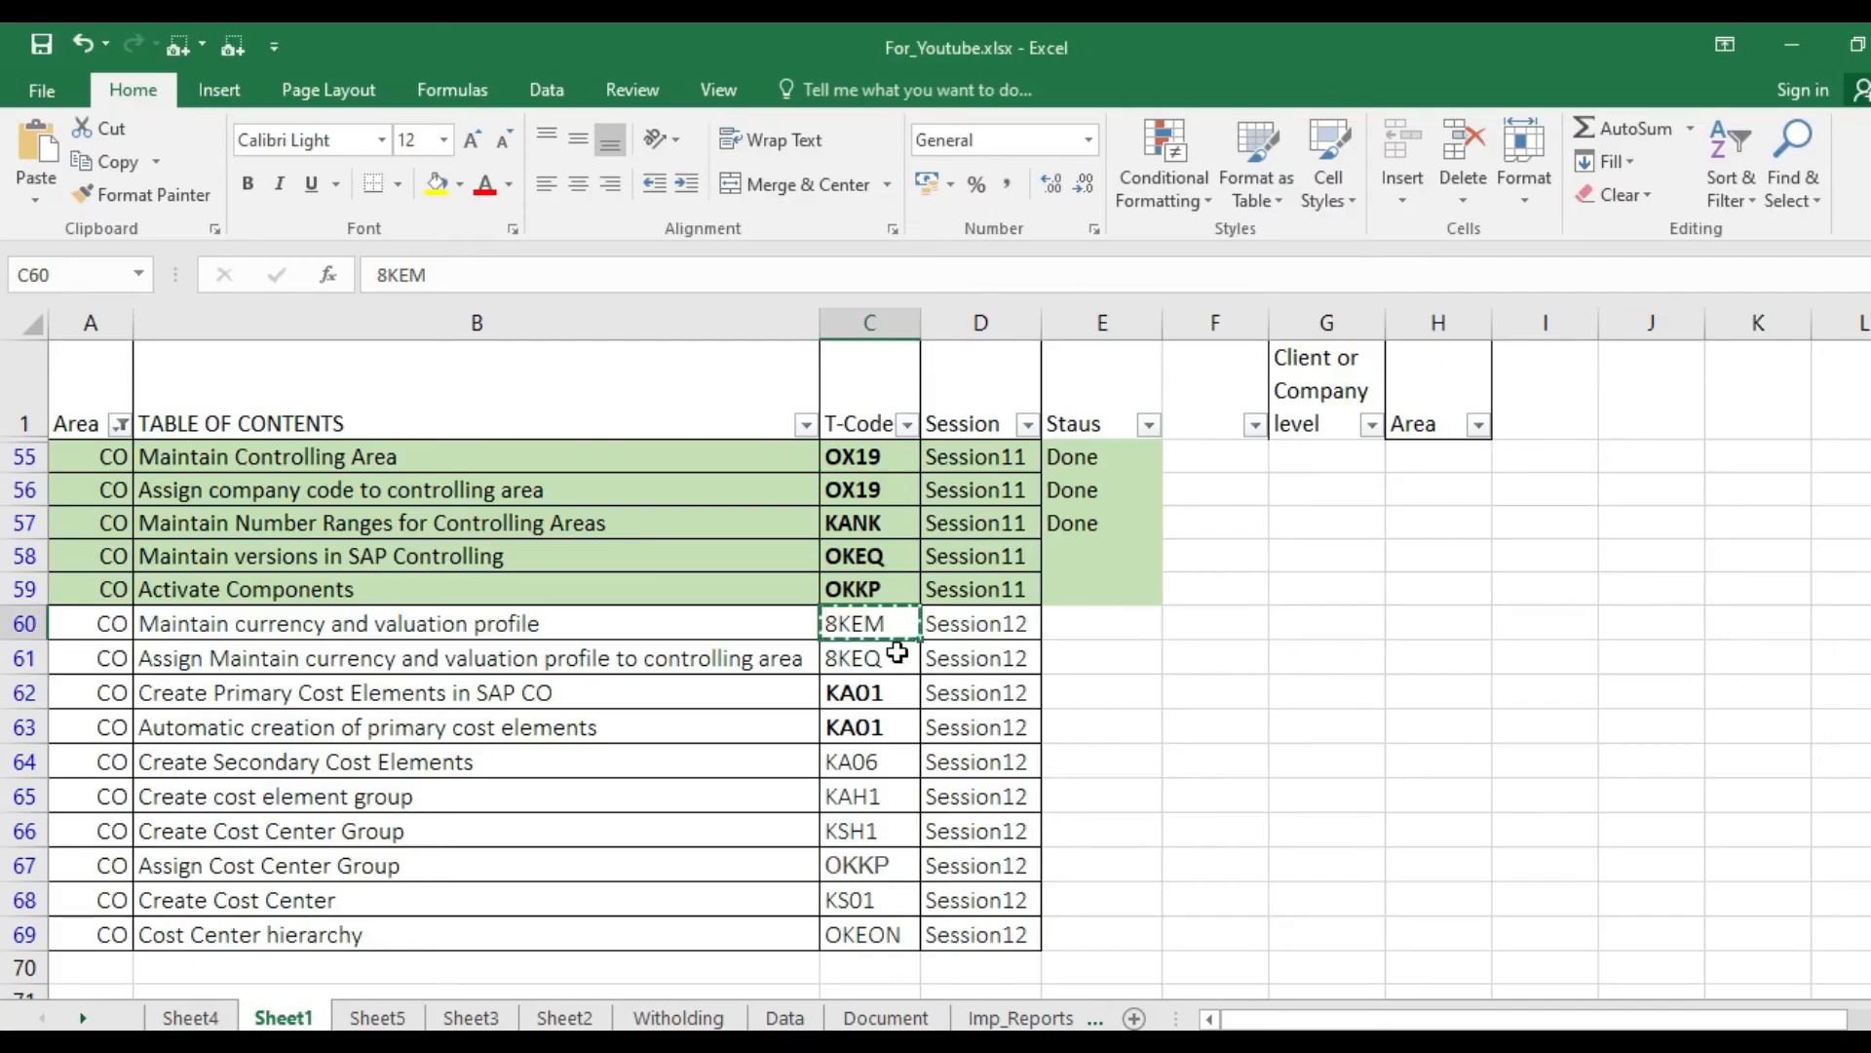
{"action": "left_click", "coordinate": [897, 653]}
{"action": "key", "text": "Down"}
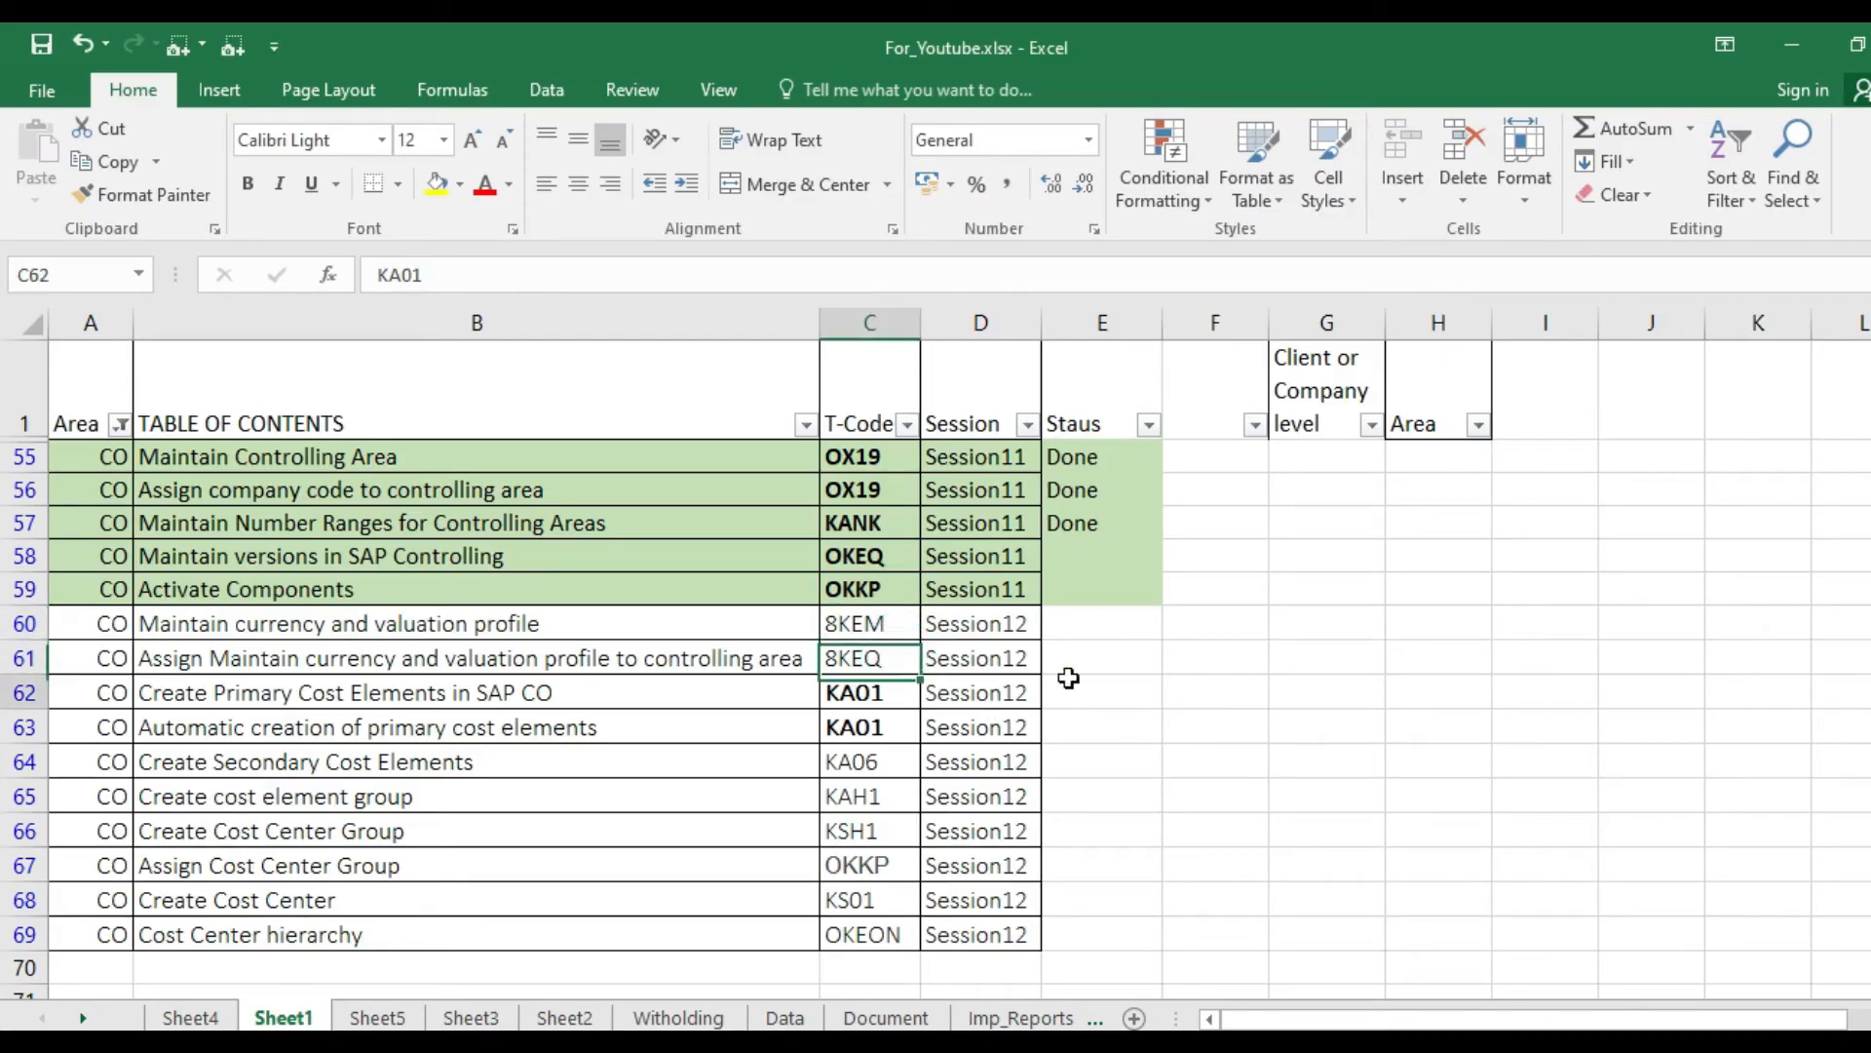
{"action": "key", "text": "Up"}
{"action": "key", "text": "Right"}
{"action": "key", "text": "Right"}
{"action": "key", "text": "Up"}
{"action": "key", "text": "Up"}
{"action": "key", "text": "Up"}
{"action": "key", "text": "ctrl+d"}
{"action": "key", "text": "Down"}
{"action": "key", "text": "ctrl+d"}
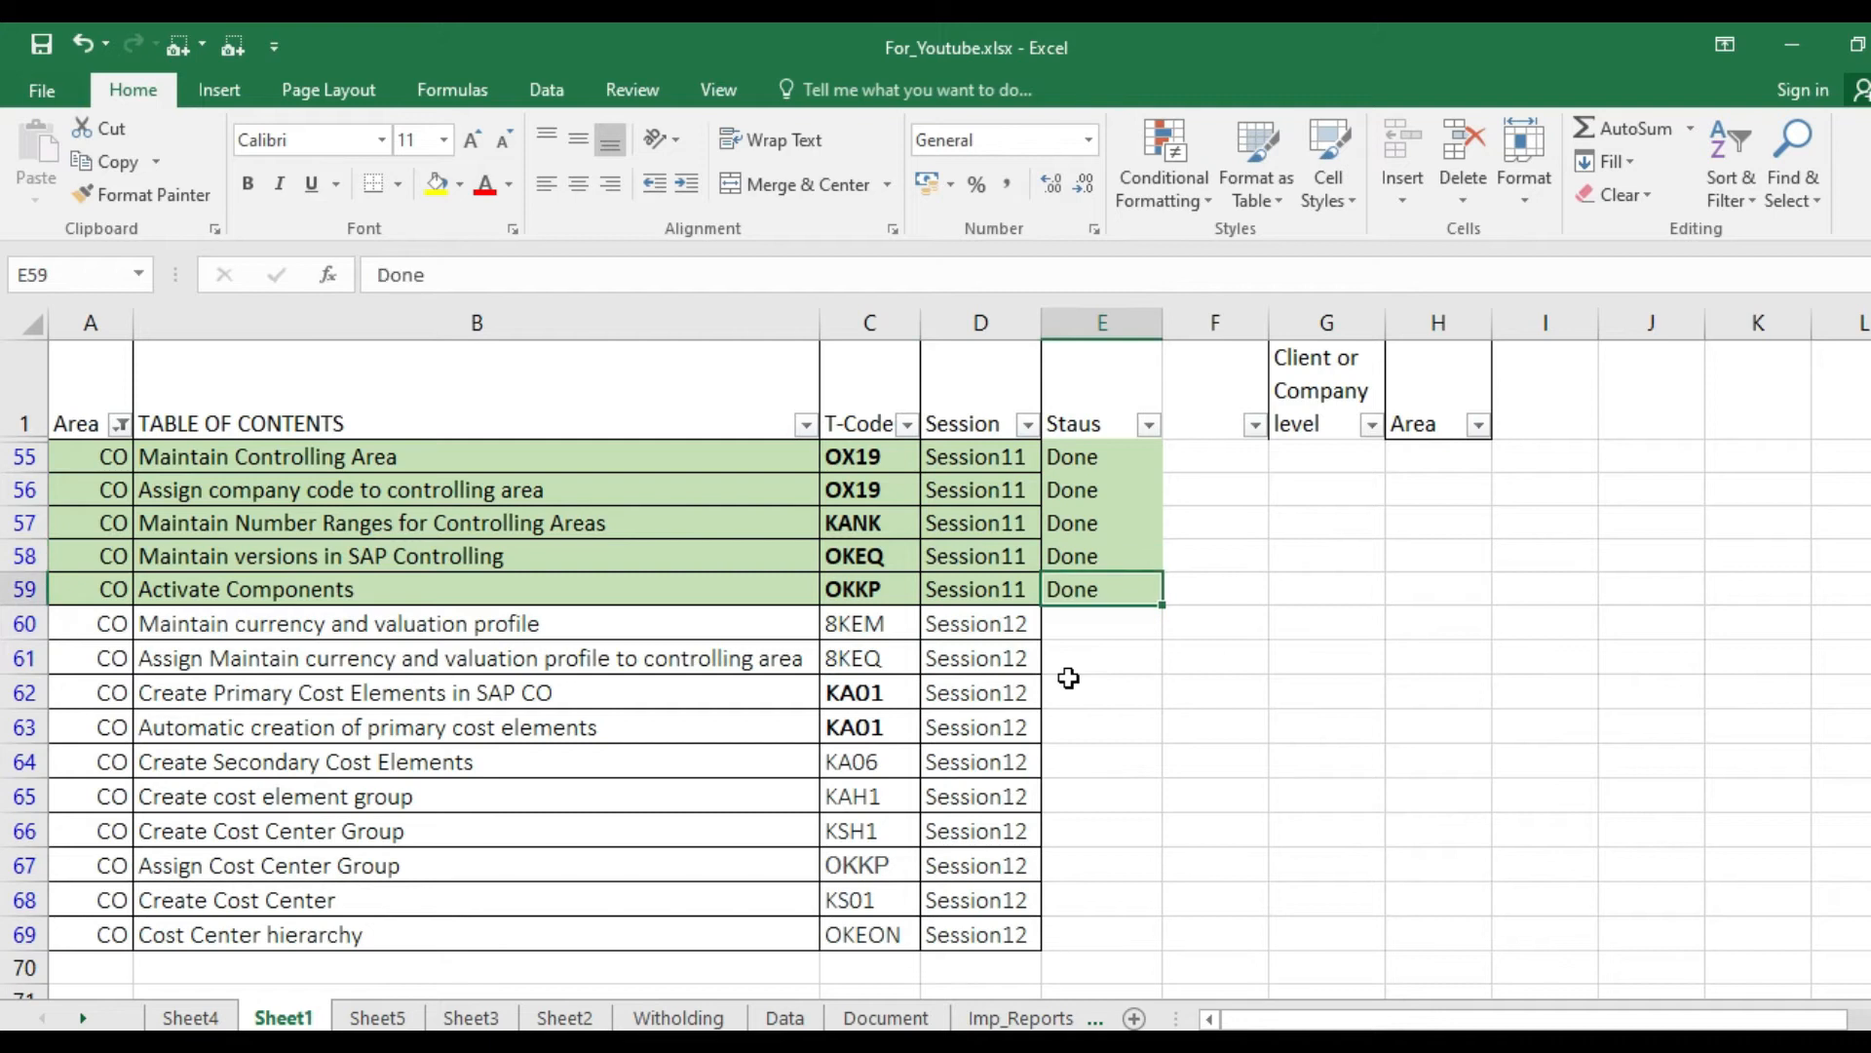
{"action": "key", "text": "Down"}
{"action": "key", "text": "ctrl+d"}
{"action": "key", "text": "Down"}
{"action": "key", "text": "ctrl+d"}
{"action": "key", "text": "Down"}
{"action": "key", "text": "Left"}
{"action": "key", "text": "Left"}
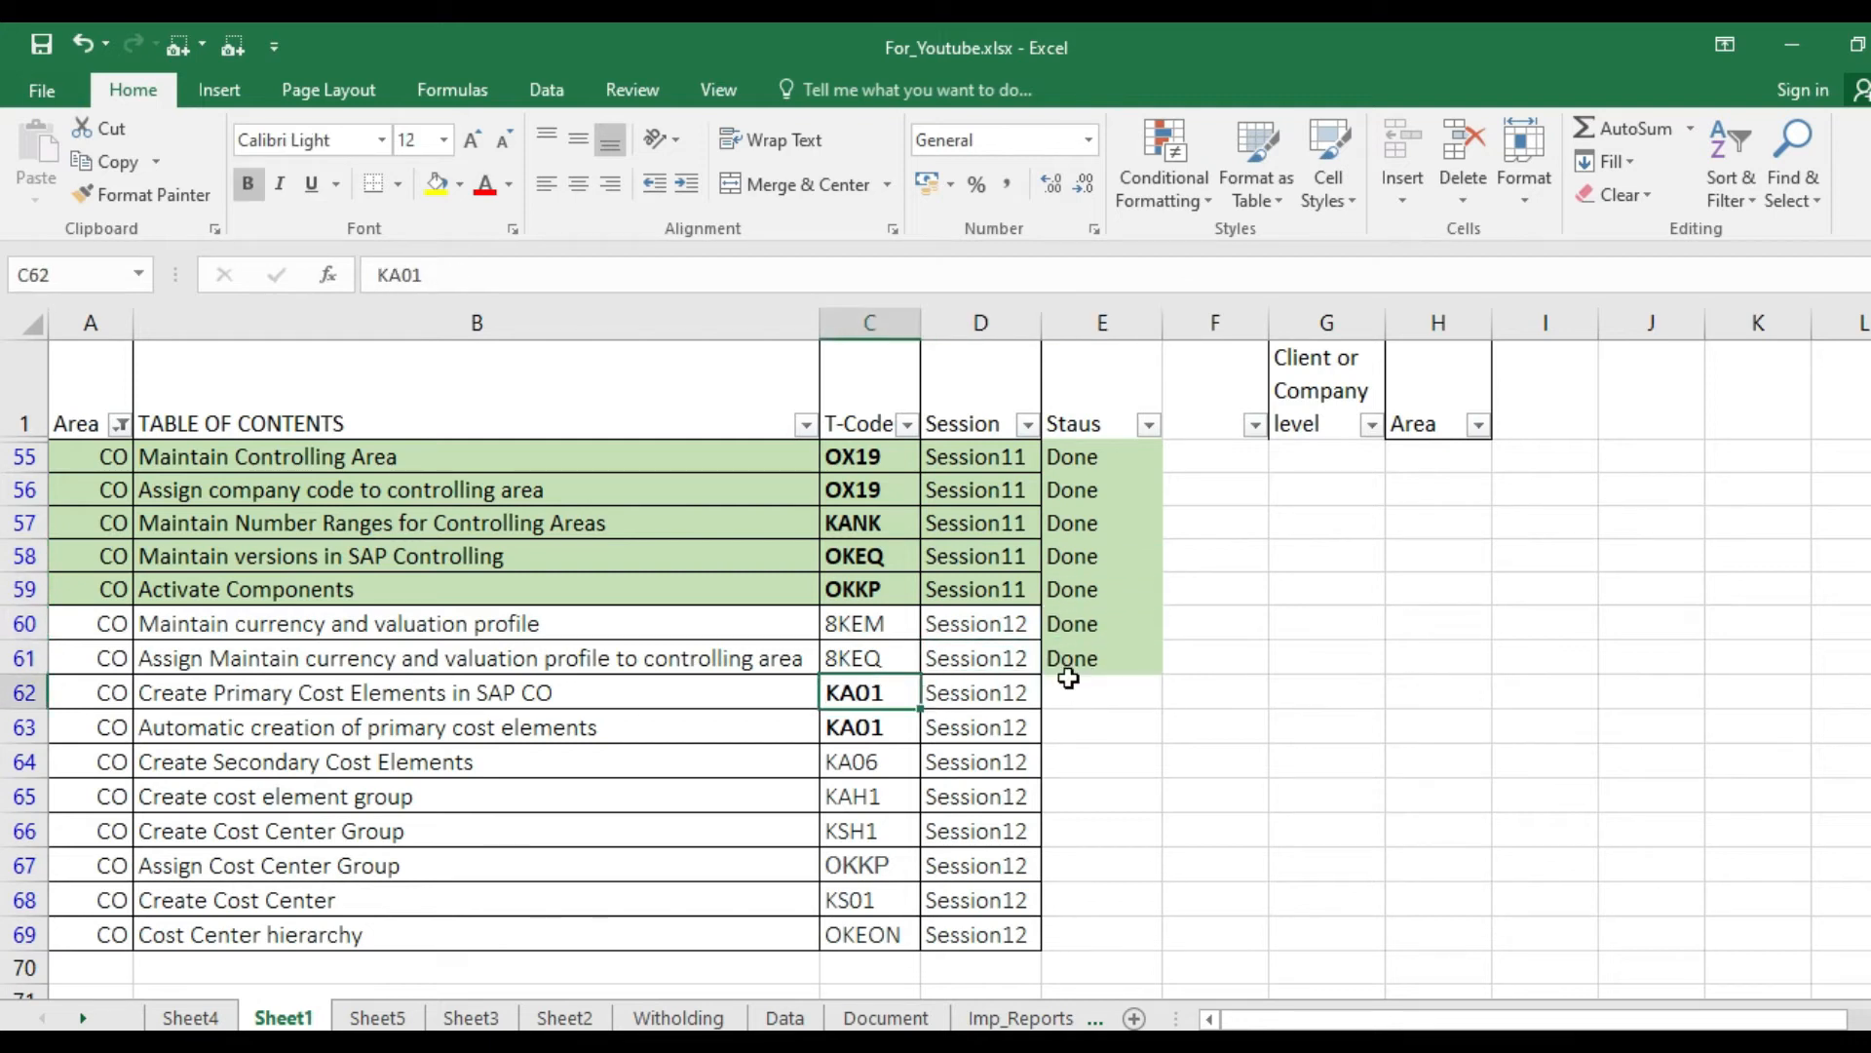
{"action": "key", "text": "ctrl+c"}
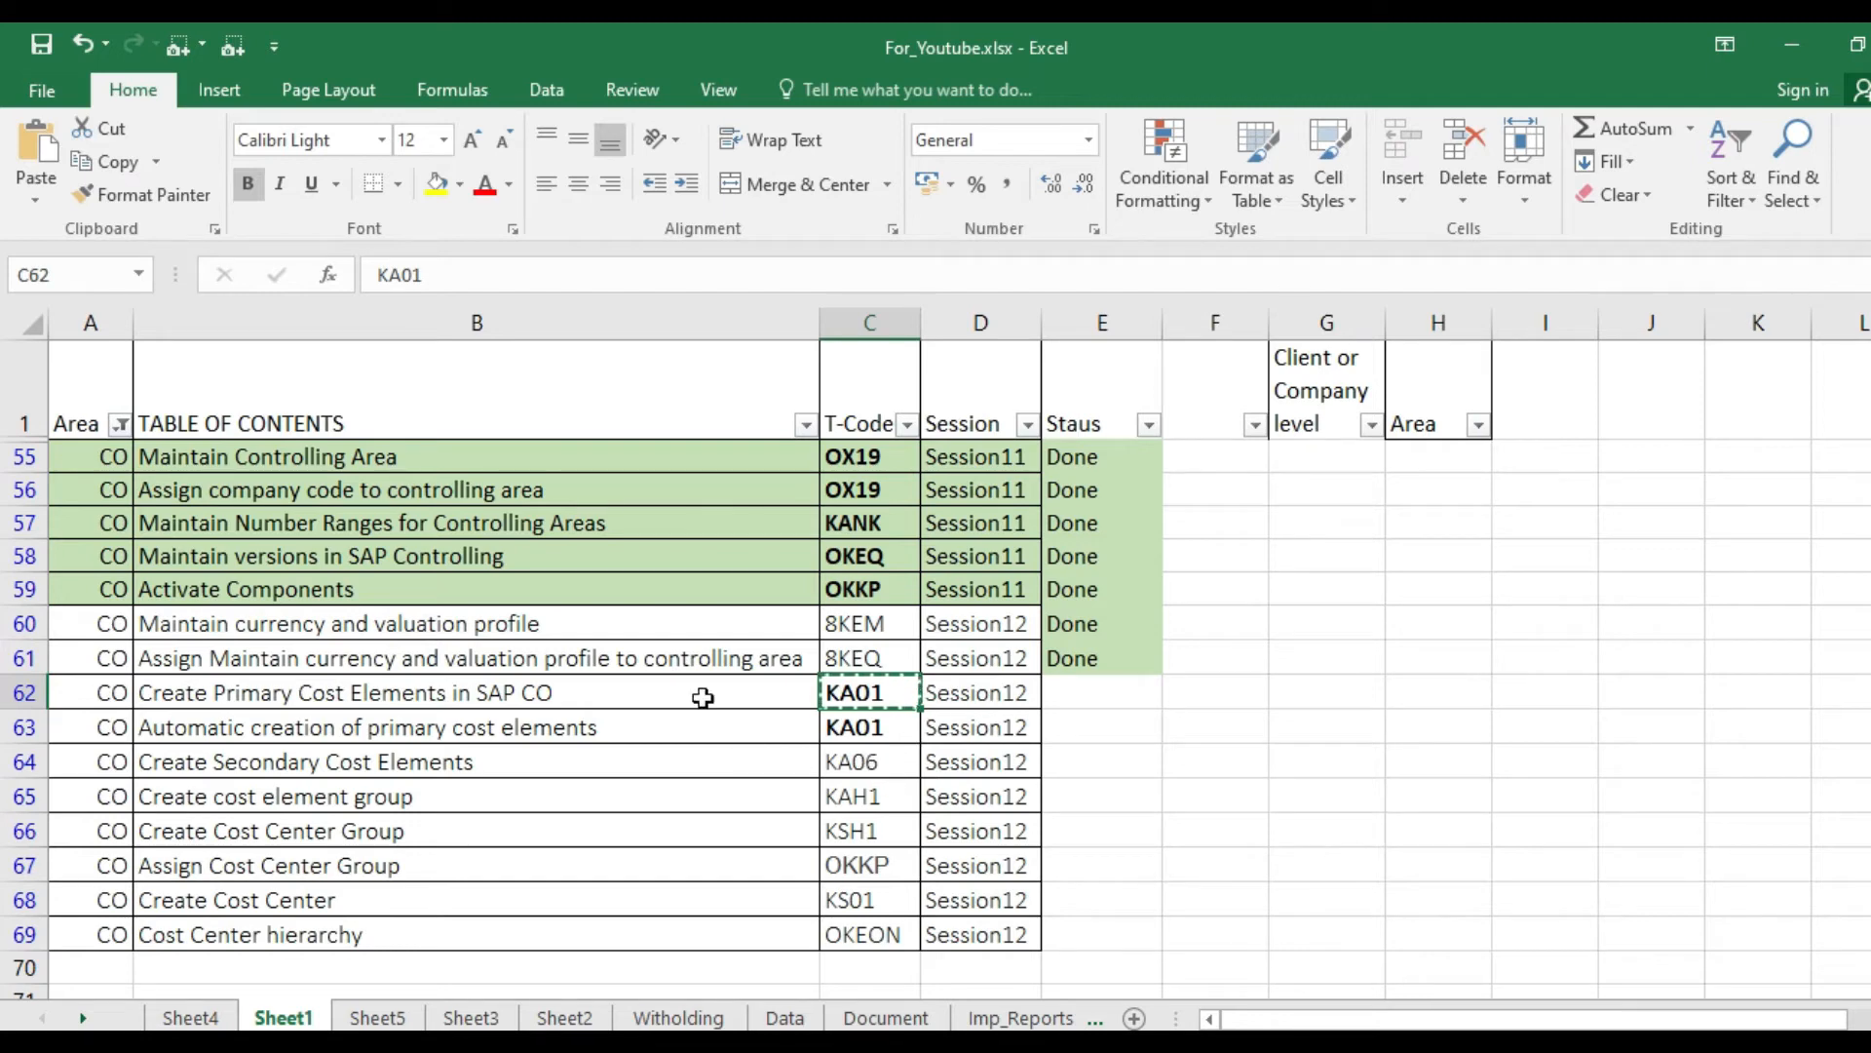
{"action": "key", "text": "alt+Tab"}
{"action": "left_click", "coordinate": [189, 111]}
{"action": "key", "text": "ctrl+v"}
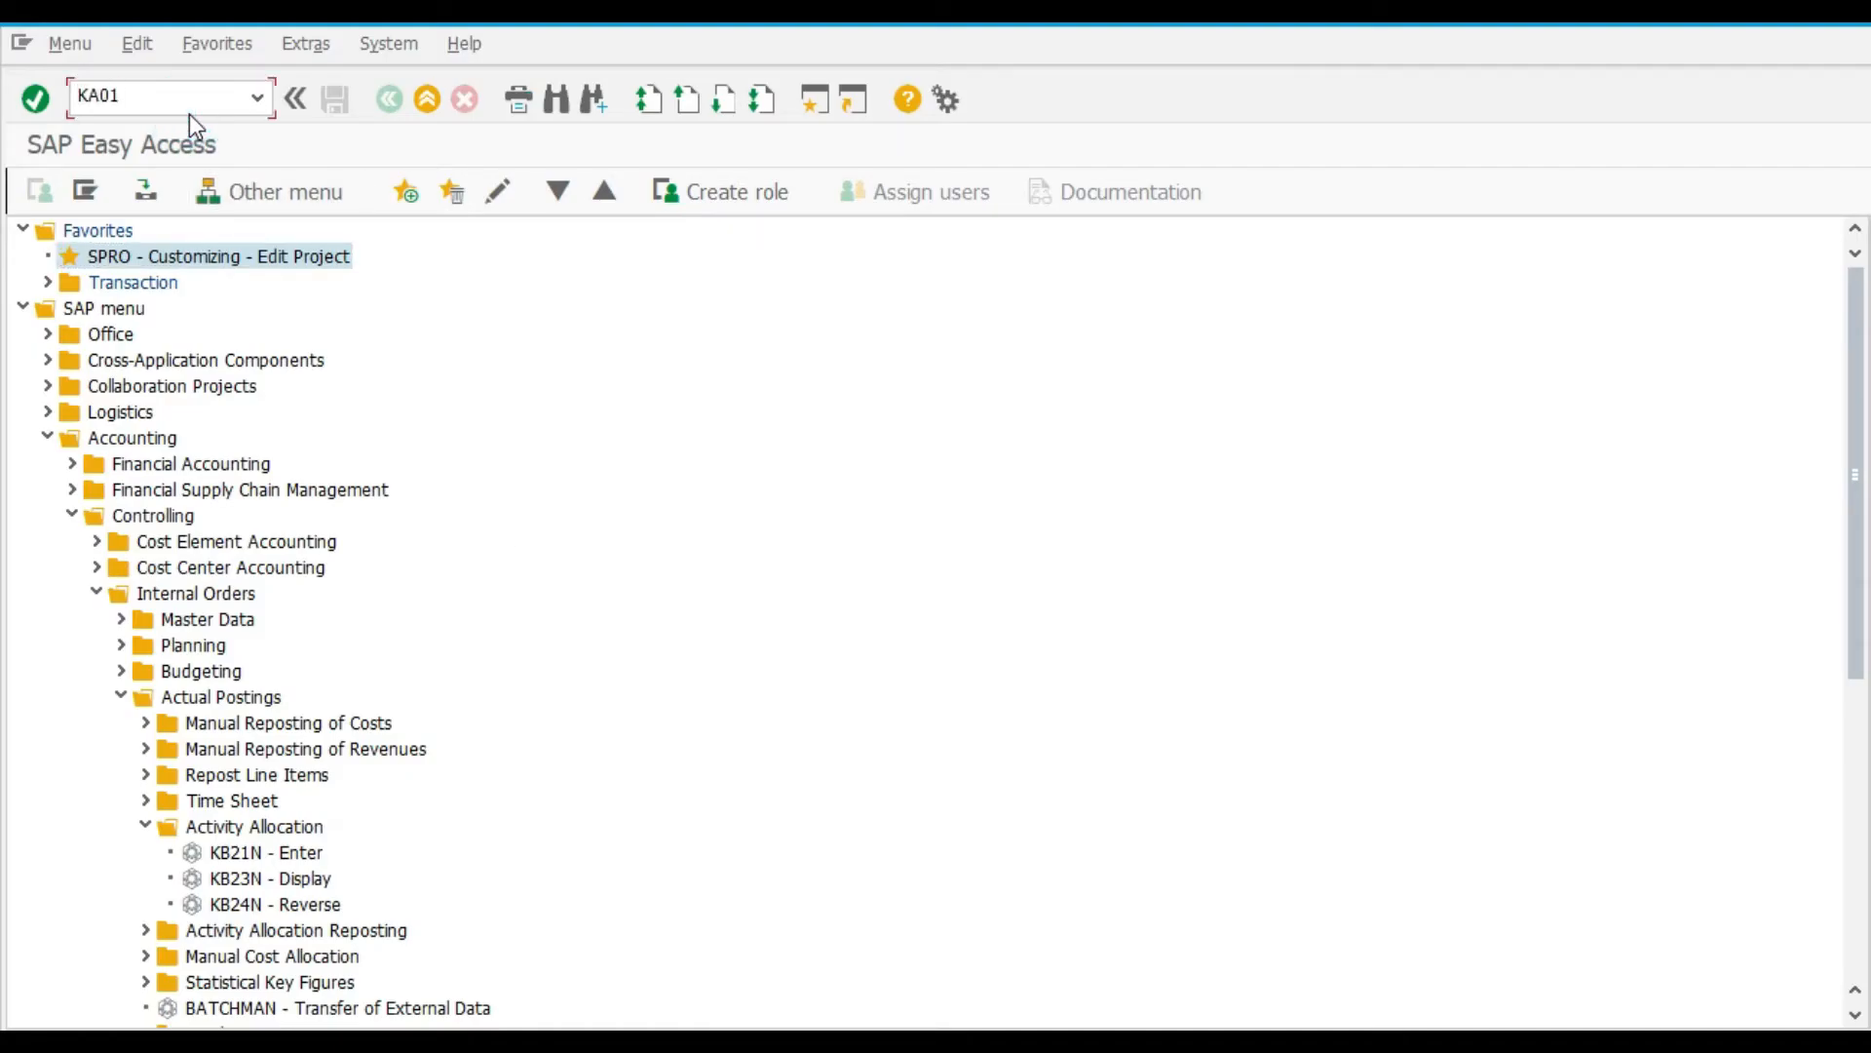
{"action": "key", "text": "Return"}
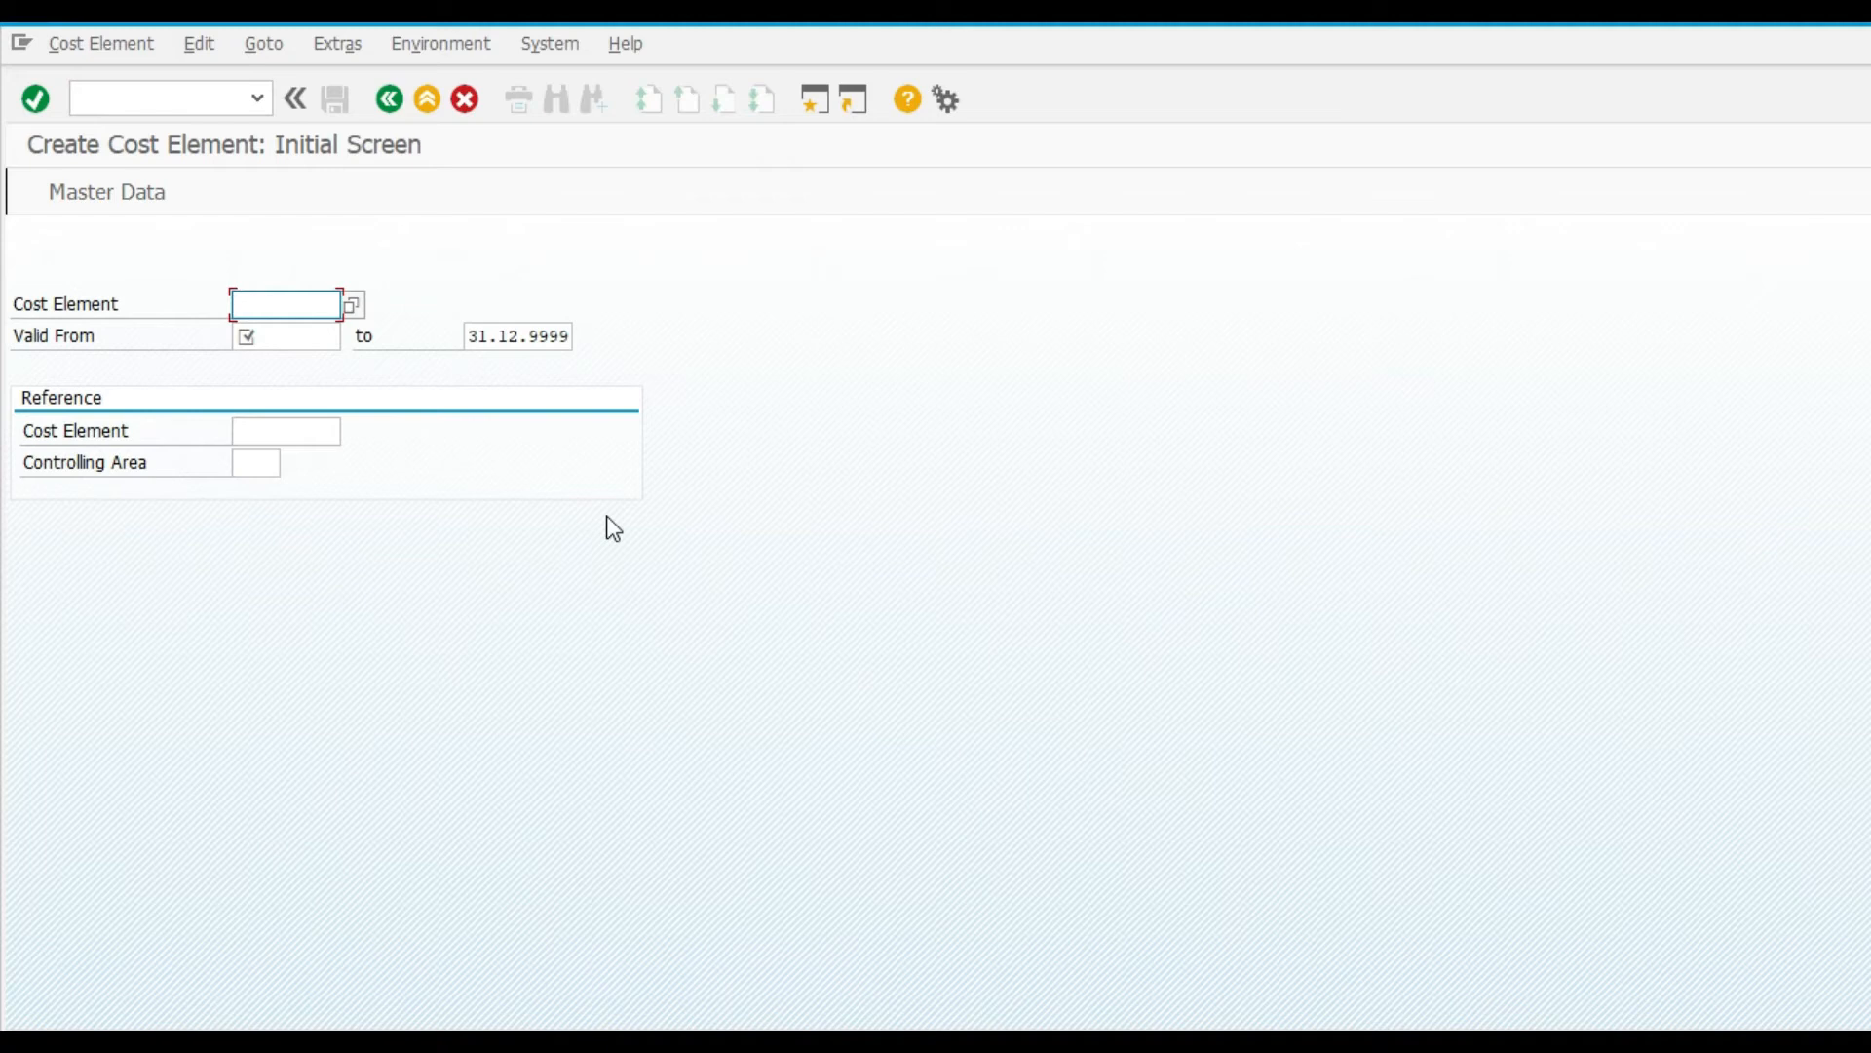
{"action": "left_click", "coordinate": [390, 97]}
Switch to Excel and look through the remaining Session12 topics on cost elements, cost center groups and cost centers
{"action": "key", "text": "alt+Tab"}
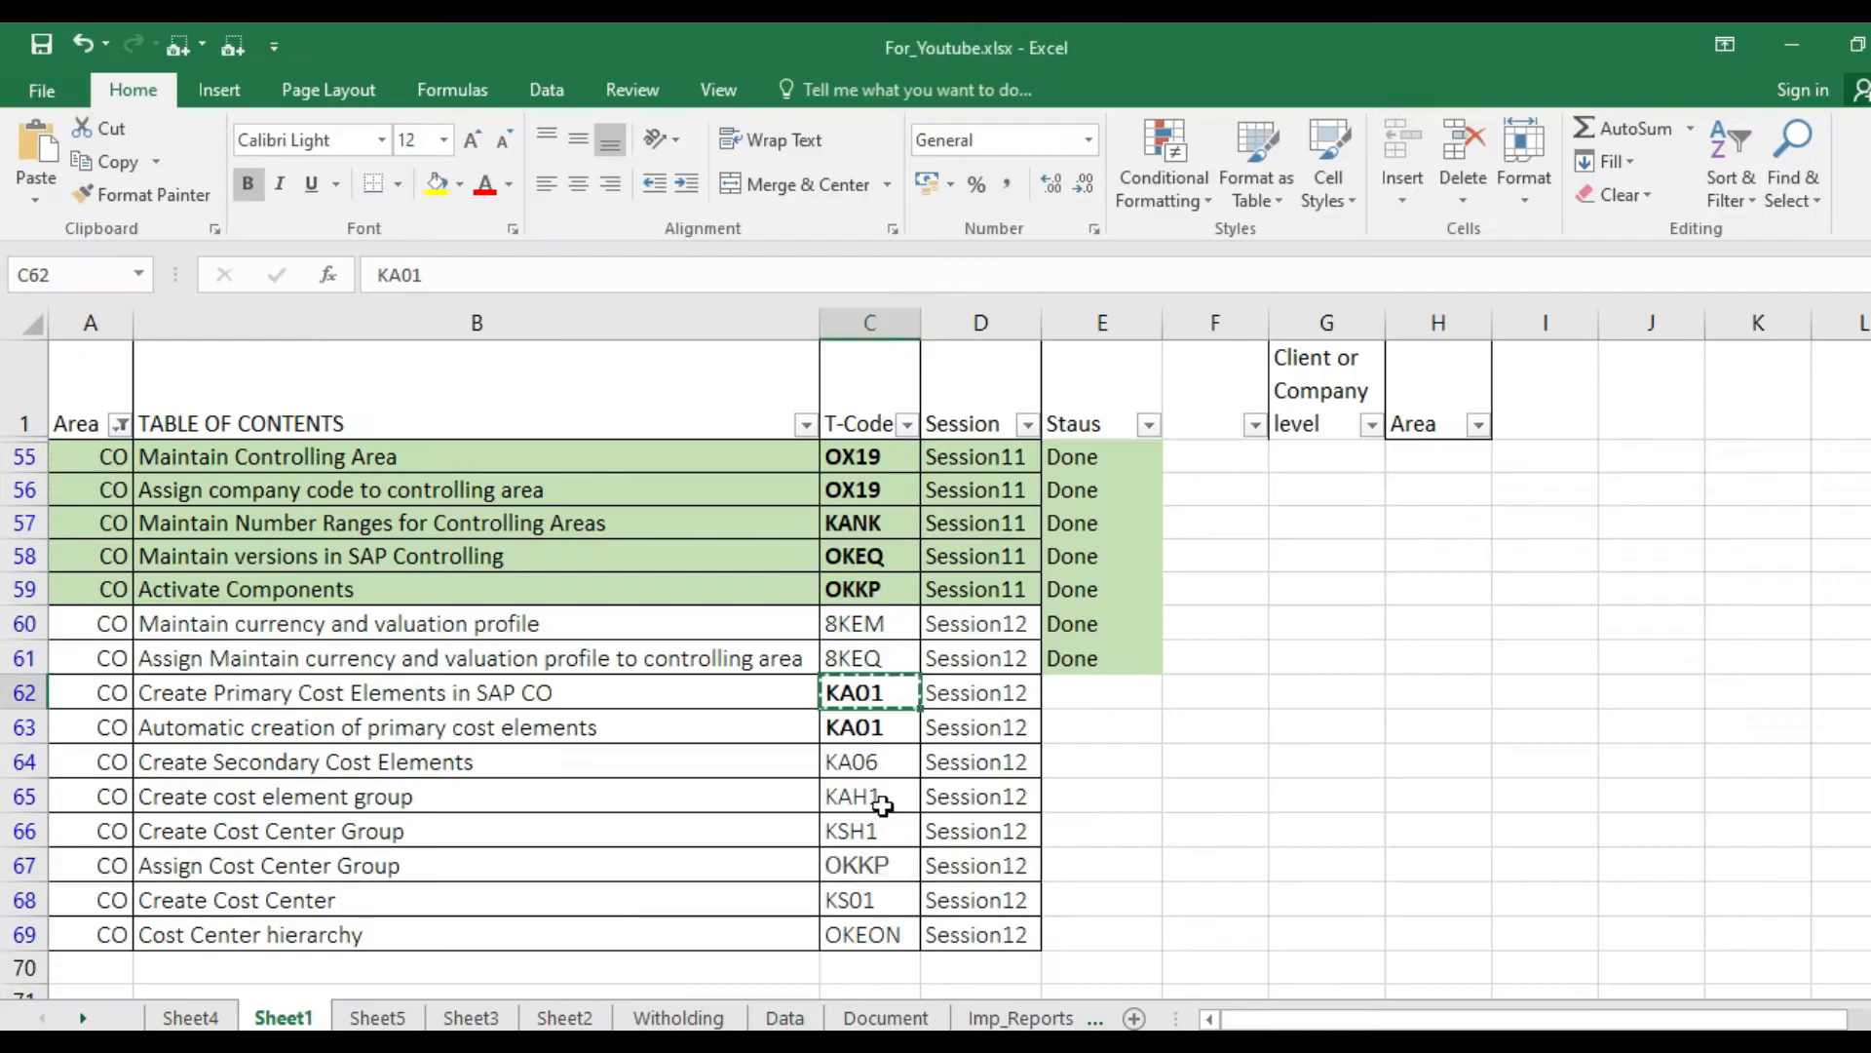
{"action": "left_click", "coordinate": [535, 931]}
{"action": "left_click", "coordinate": [694, 894]}
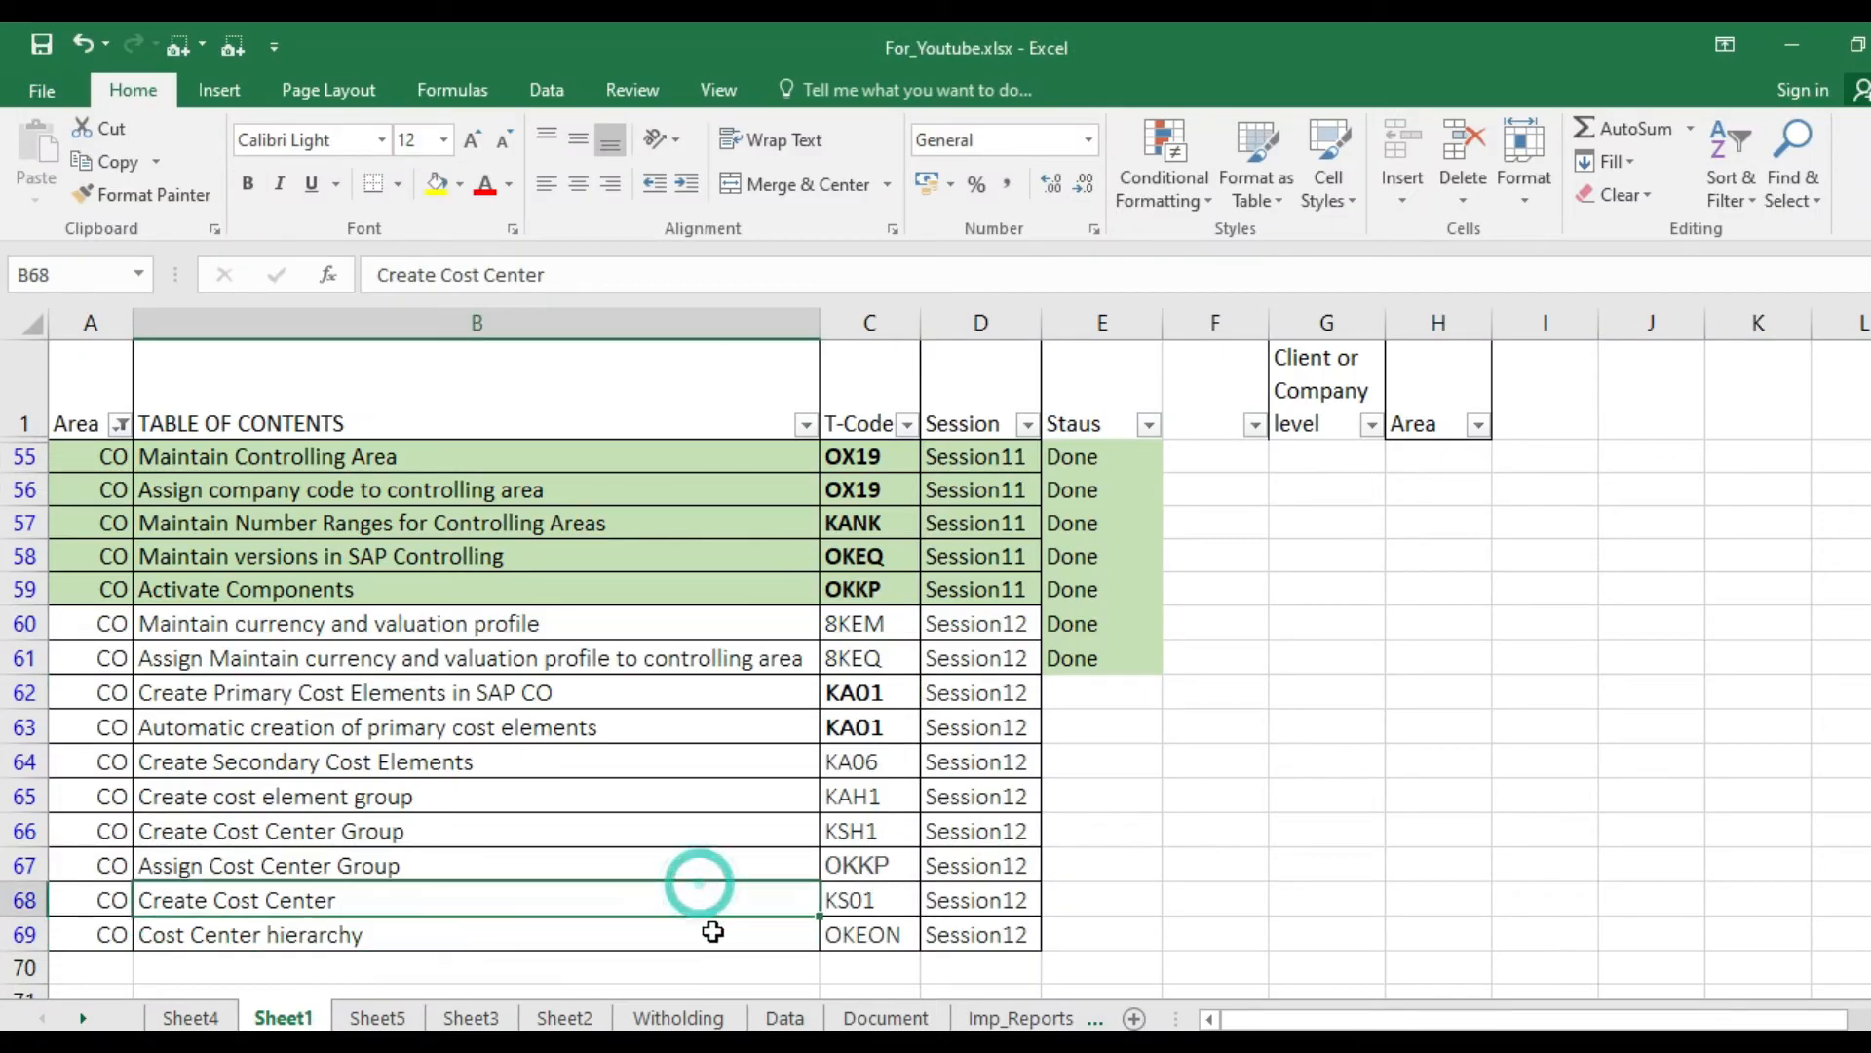
{"action": "left_click", "coordinate": [646, 807]}
{"action": "left_click", "coordinate": [664, 760]}
{"action": "left_click", "coordinate": [663, 834]}
{"action": "left_click", "coordinate": [652, 902]}
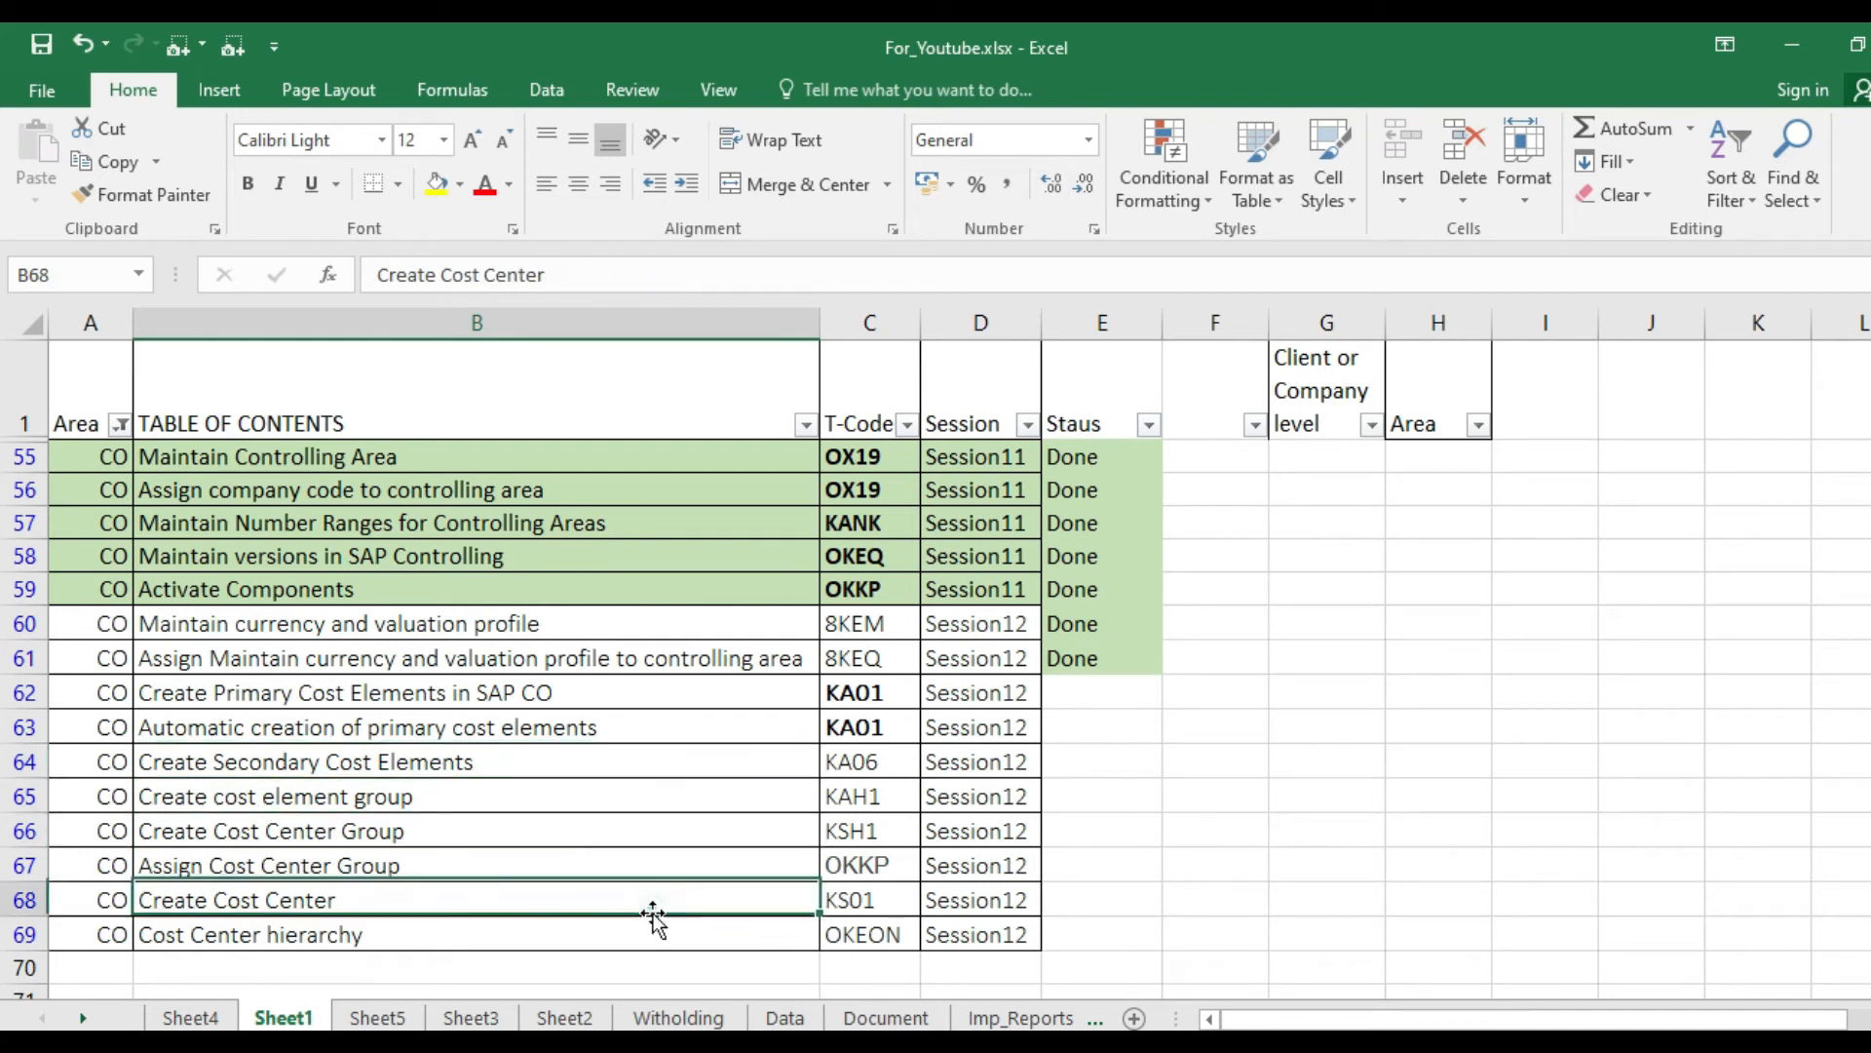
Copy transaction code OKKP for Assign Cost Center Group from the Excel list and run it in SAP
{"action": "left_click", "coordinate": [855, 865]}
{"action": "key", "text": "ctrl+c"}
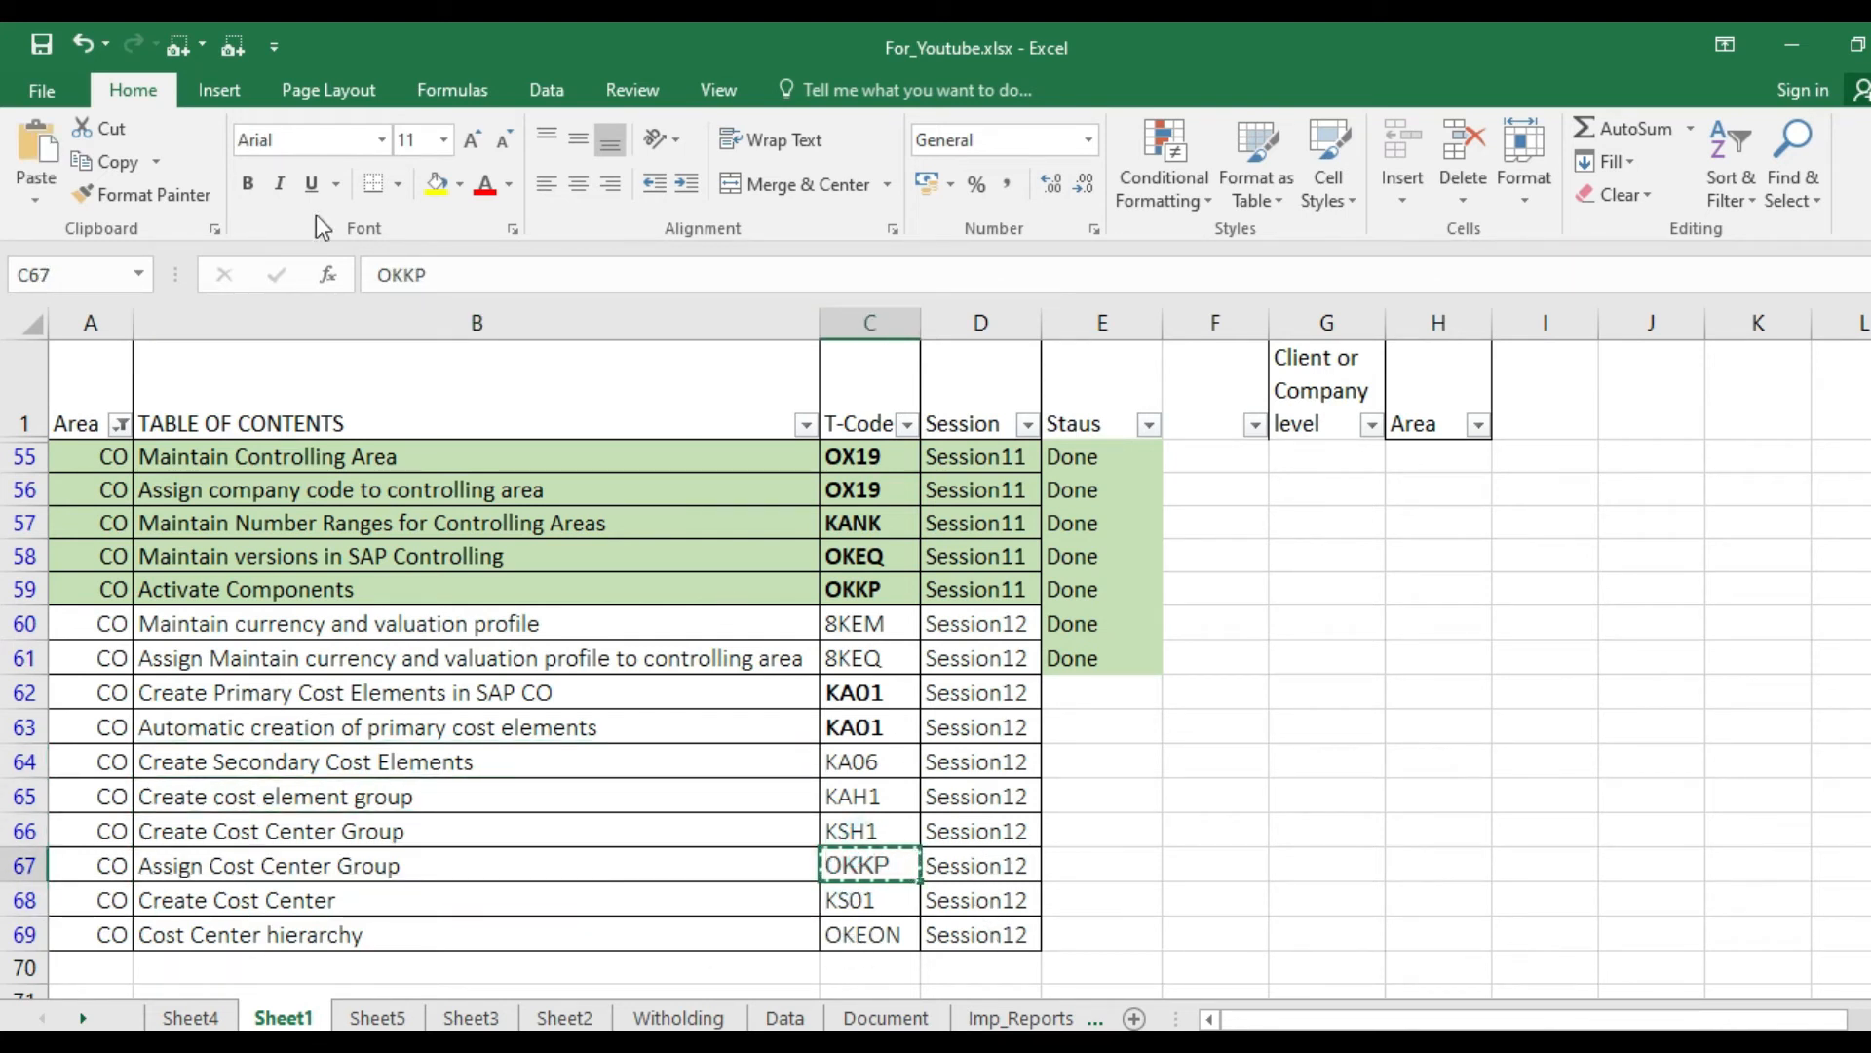
{"action": "key", "text": "alt+Tab"}
{"action": "left_click", "coordinate": [162, 97]}
{"action": "key", "text": "ctrl+v"}
{"action": "key", "text": "Return"}
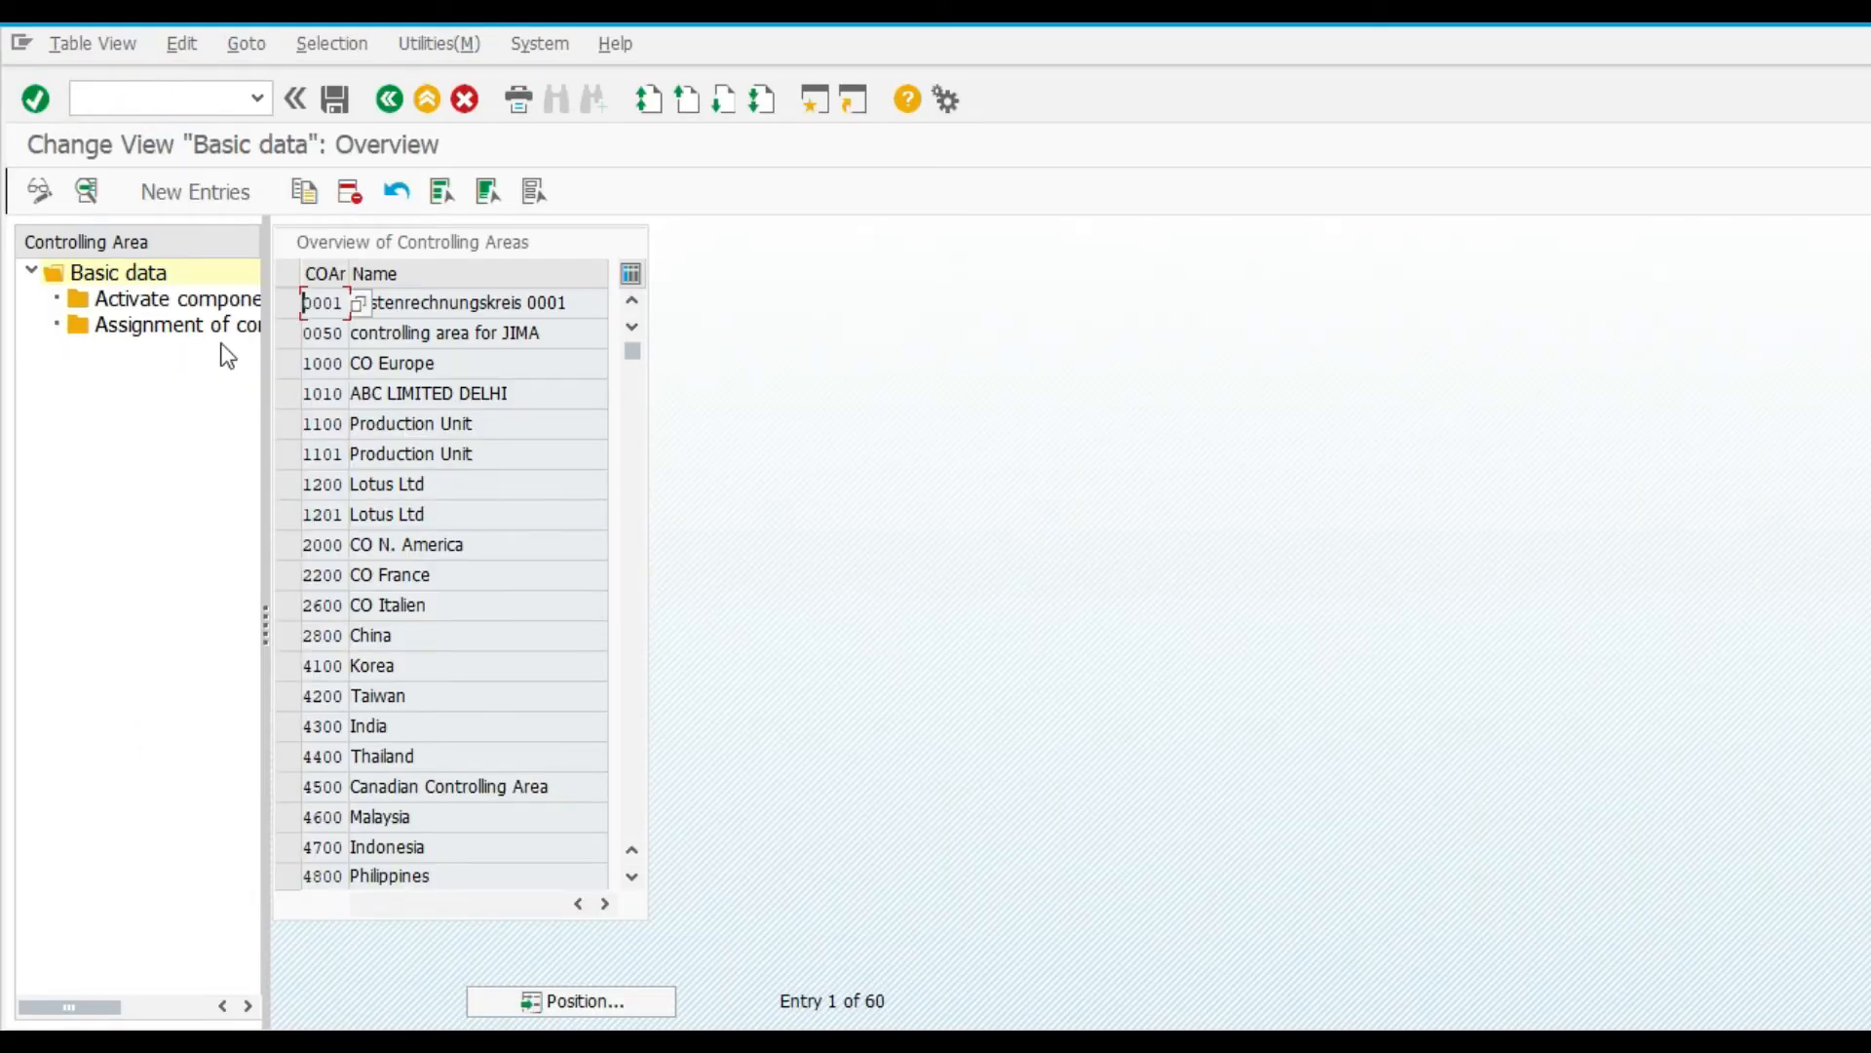
{"action": "key", "text": "F3"}
{"action": "left_click", "coordinate": [168, 98]}
{"action": "key", "text": "ctrl+v"}
{"action": "key", "text": "Return"}
Position the controlling area overview on ST01 and select its row
{"action": "left_click", "coordinate": [559, 1001]}
{"action": "type", "text": "ST01"}
{"action": "key", "text": "Return"}
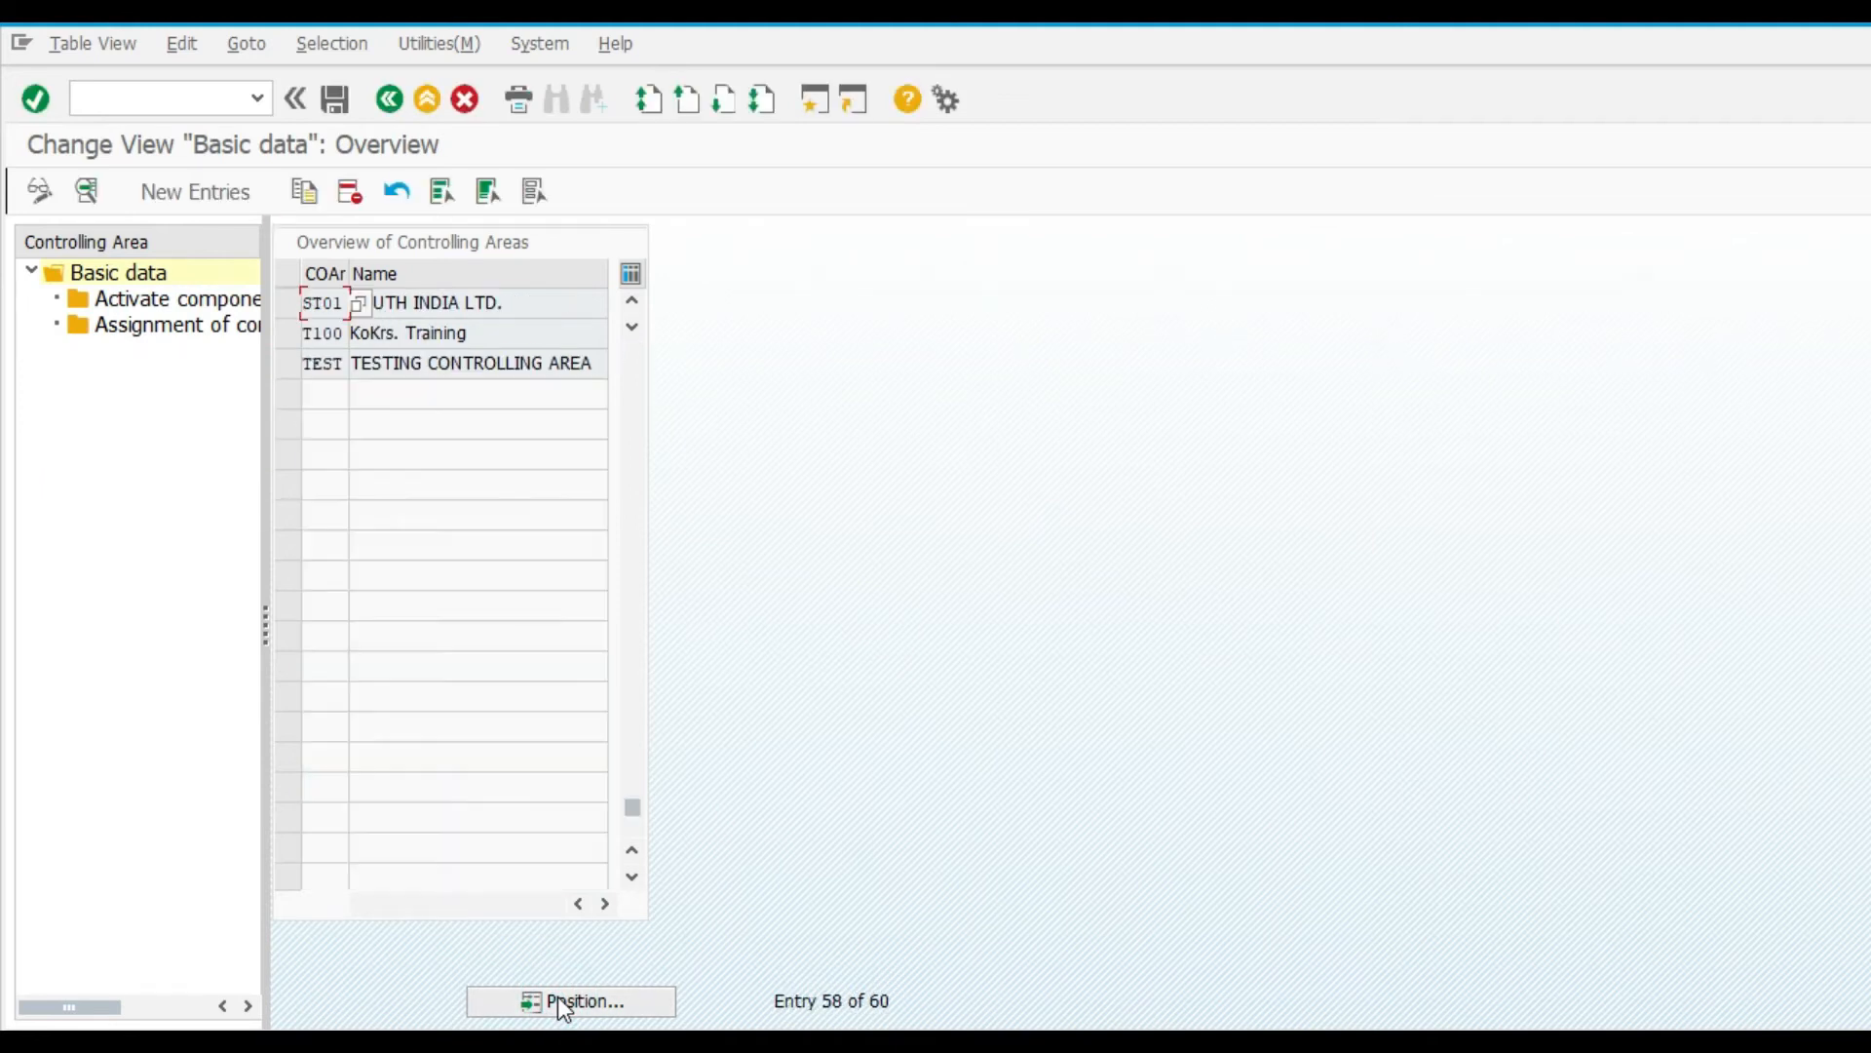
{"action": "left_click", "coordinate": [286, 303]}
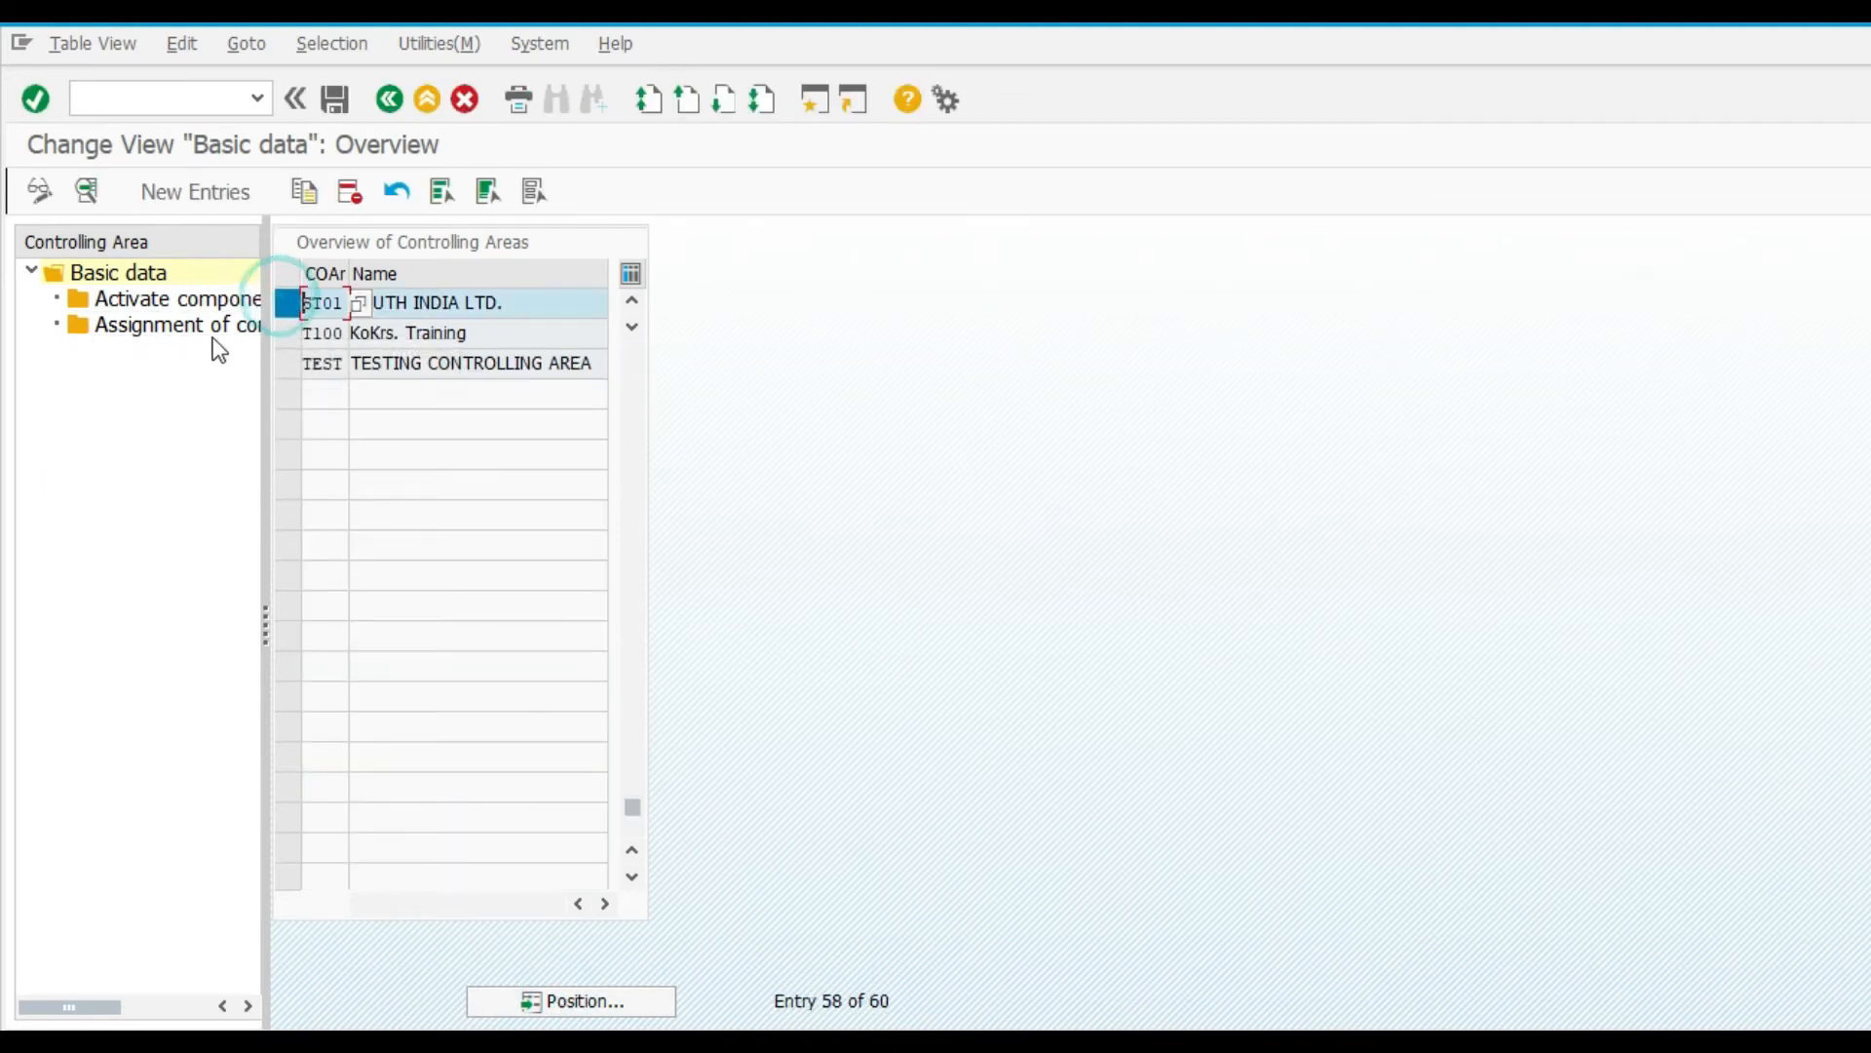
Examine the component activation and control indicators of controlling area ST01, including the alternative authorization hierarchies, and return to the start screen
{"action": "double_click", "coordinate": [216, 327]}
{"action": "double_click", "coordinate": [121, 300]}
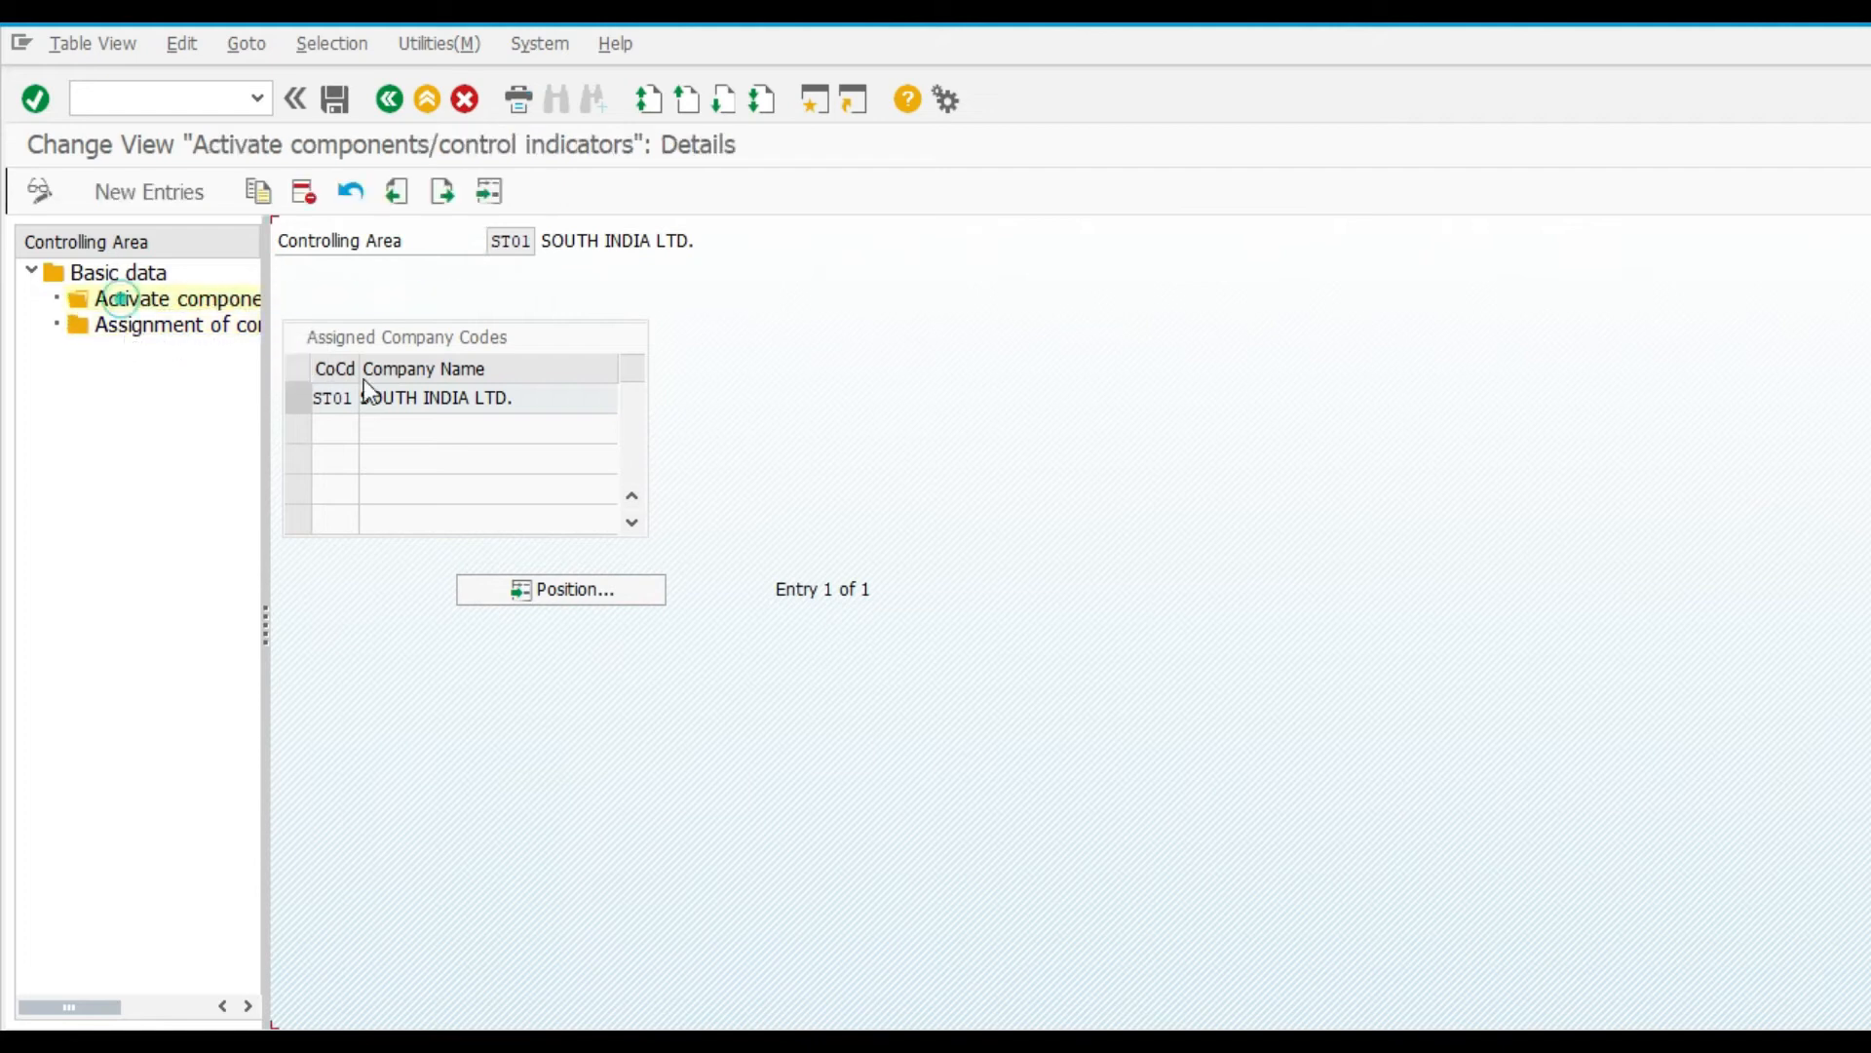
{"action": "scroll", "coordinate": [645, 825], "scroll_direction": "down", "scroll_amount": 2}
{"action": "scroll", "coordinate": [646, 826], "scroll_direction": "down", "scroll_amount": 1}
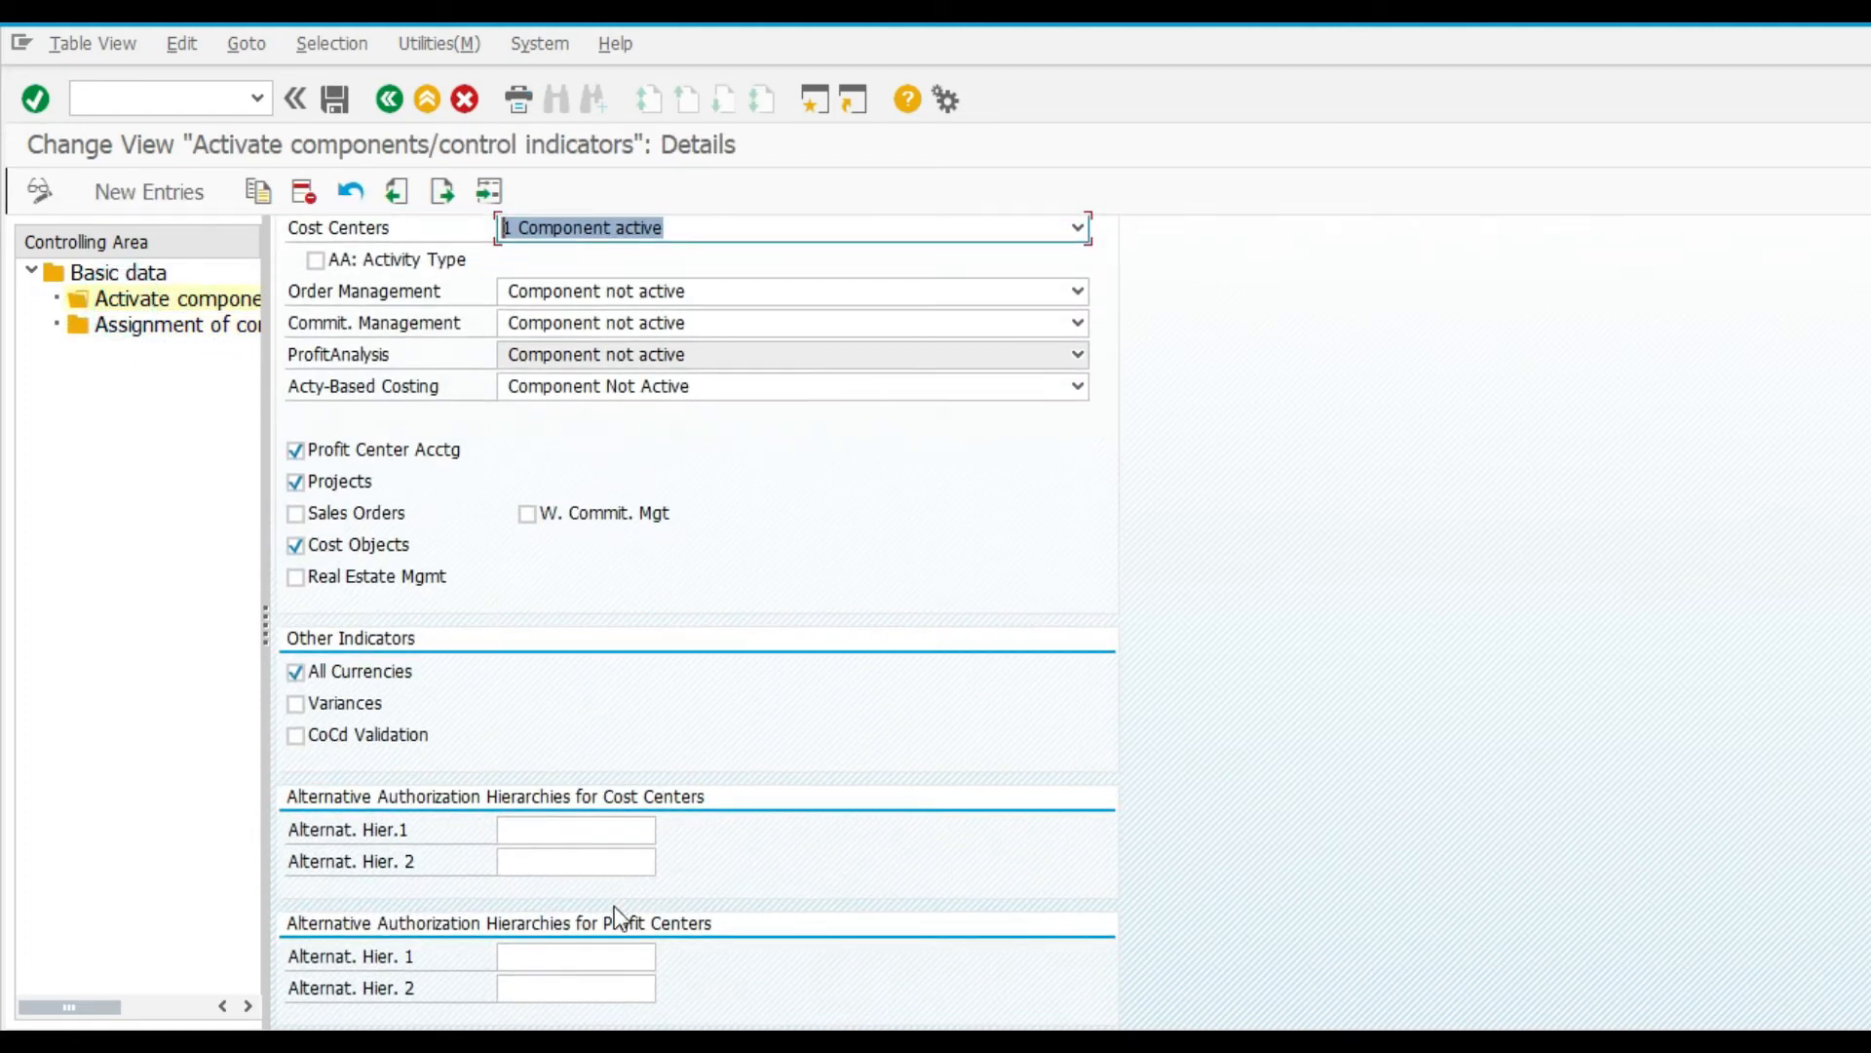
{"action": "left_click", "coordinate": [558, 828]}
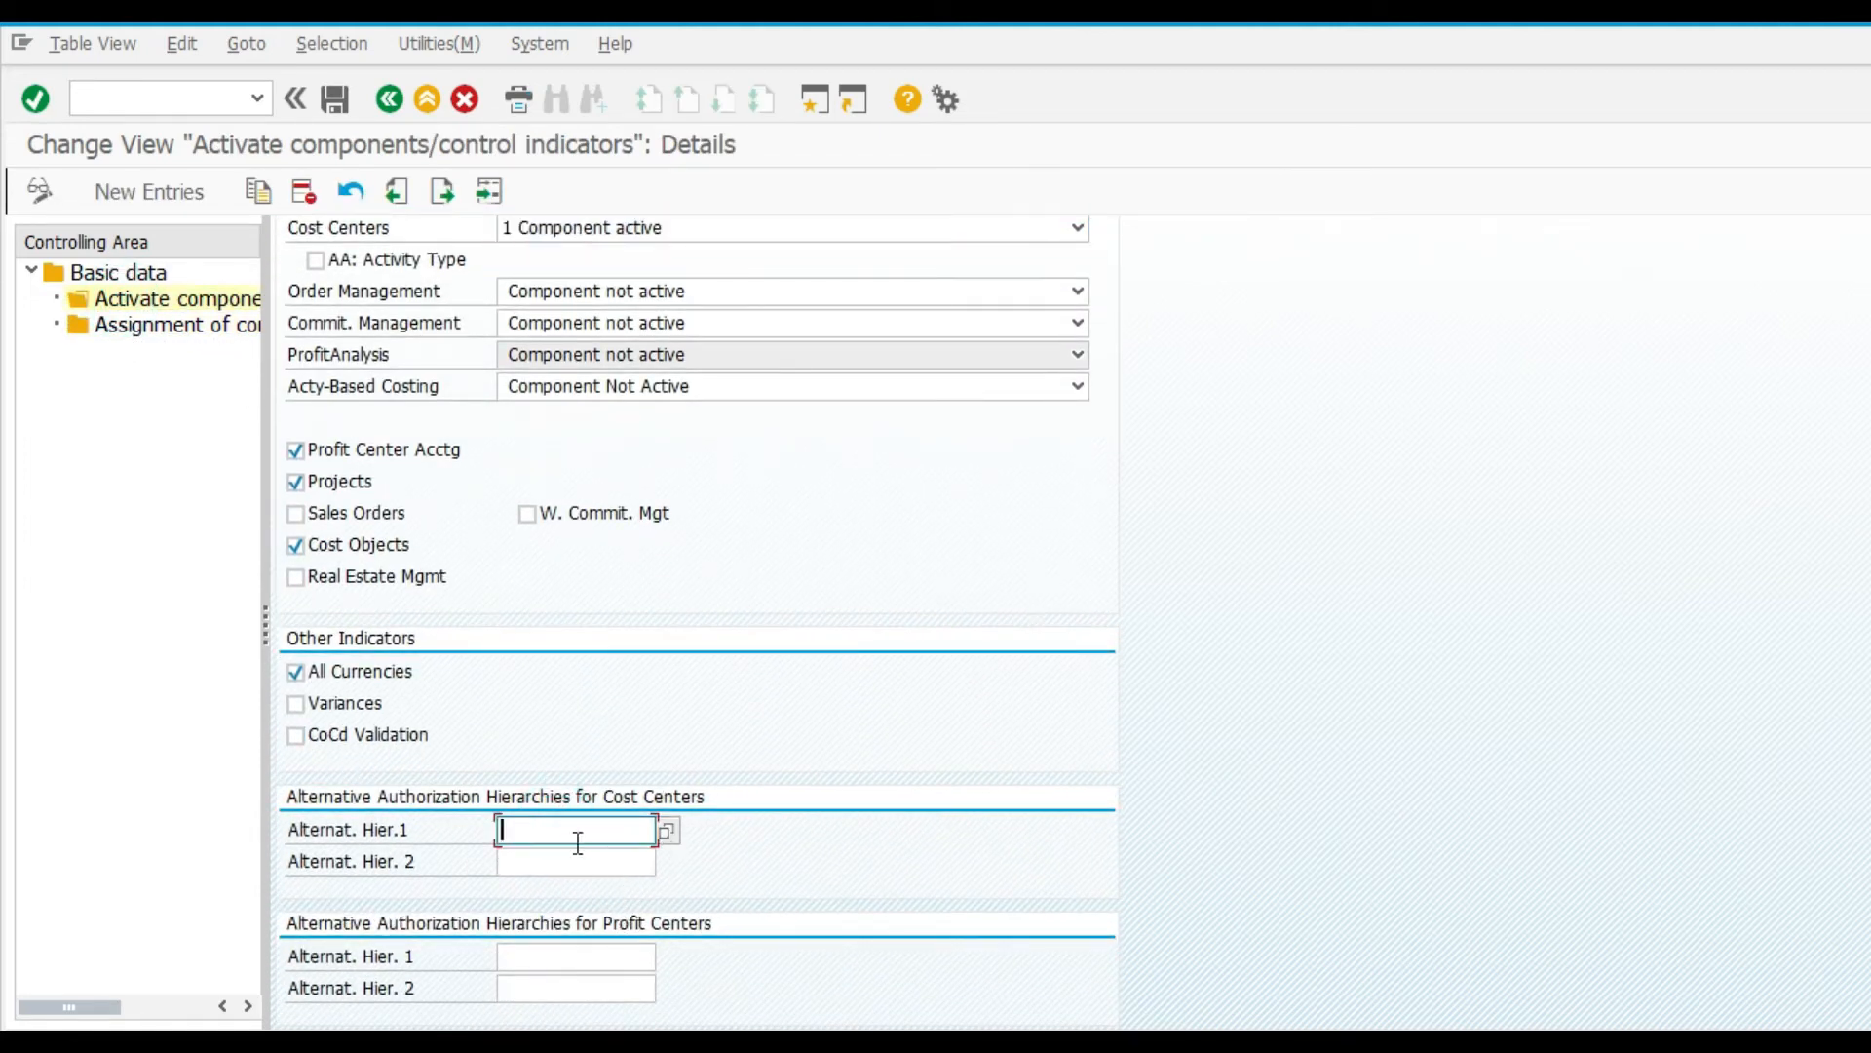
{"action": "scroll", "coordinate": [612, 817], "scroll_direction": "up", "scroll_amount": 3}
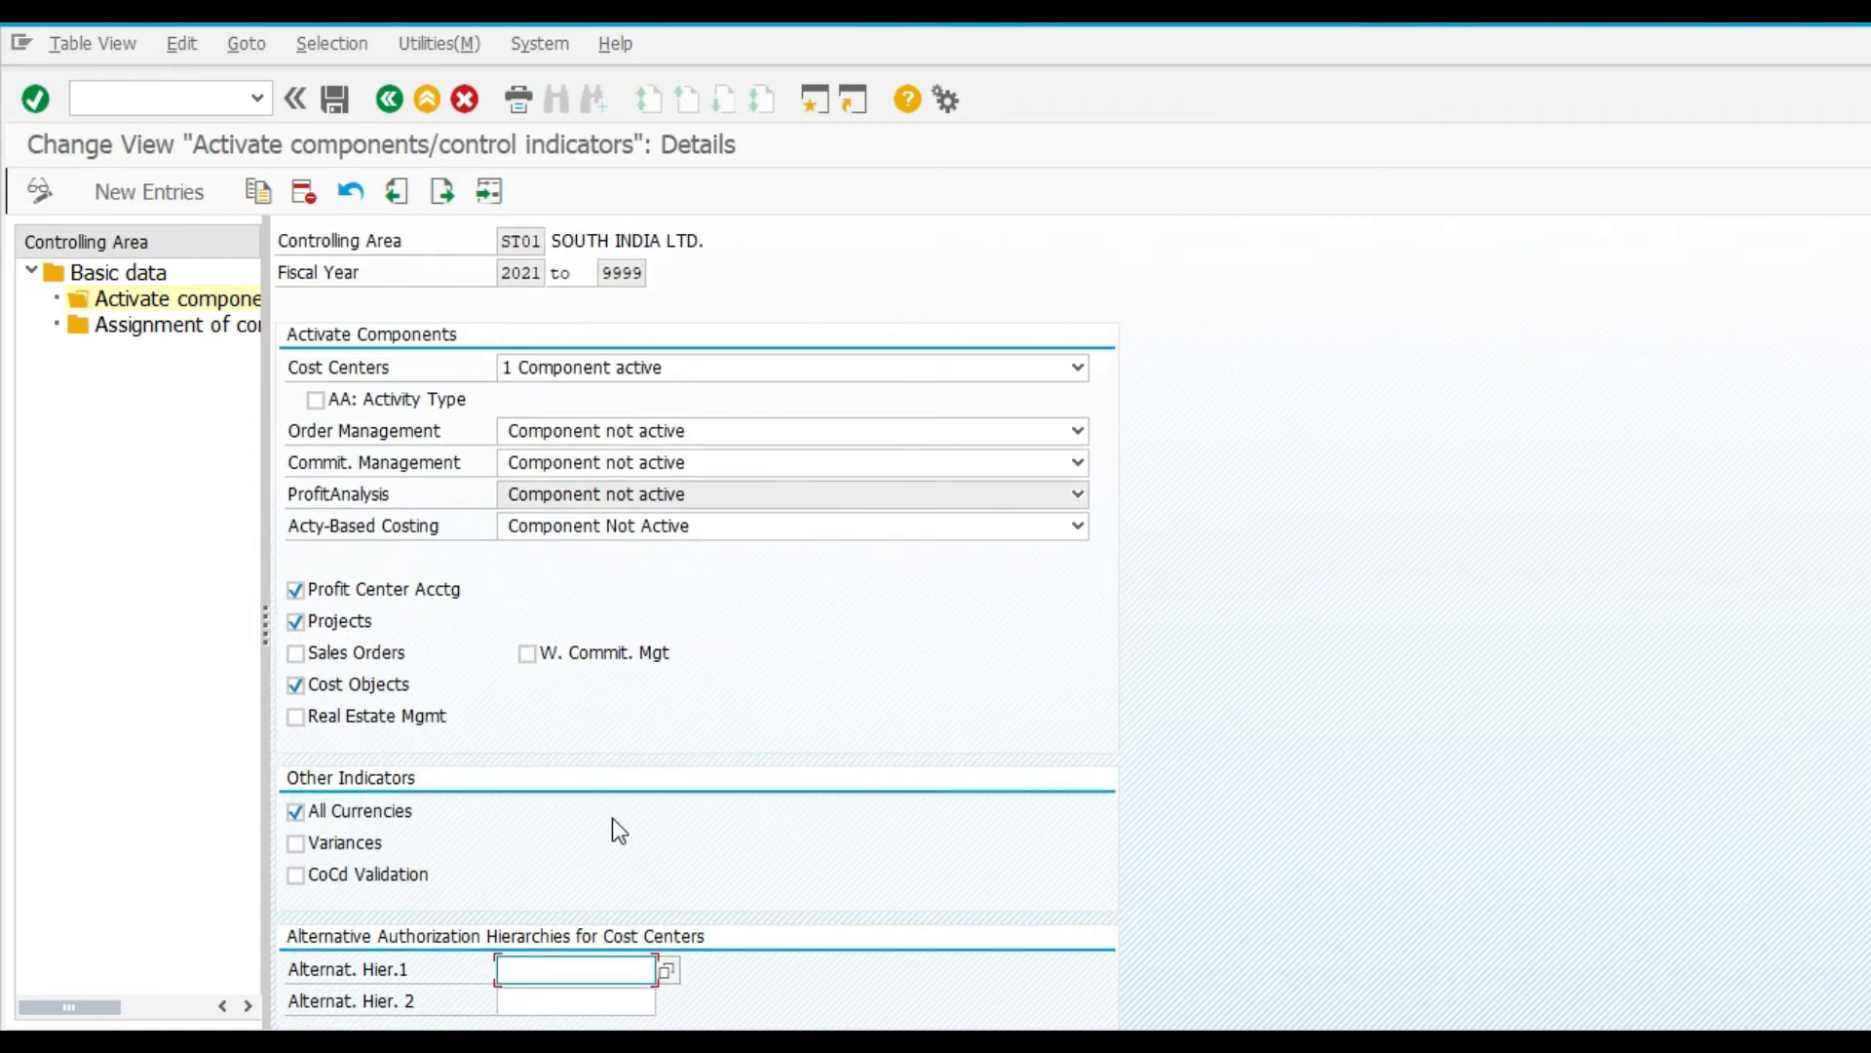
{"action": "key", "text": "alt+t"}
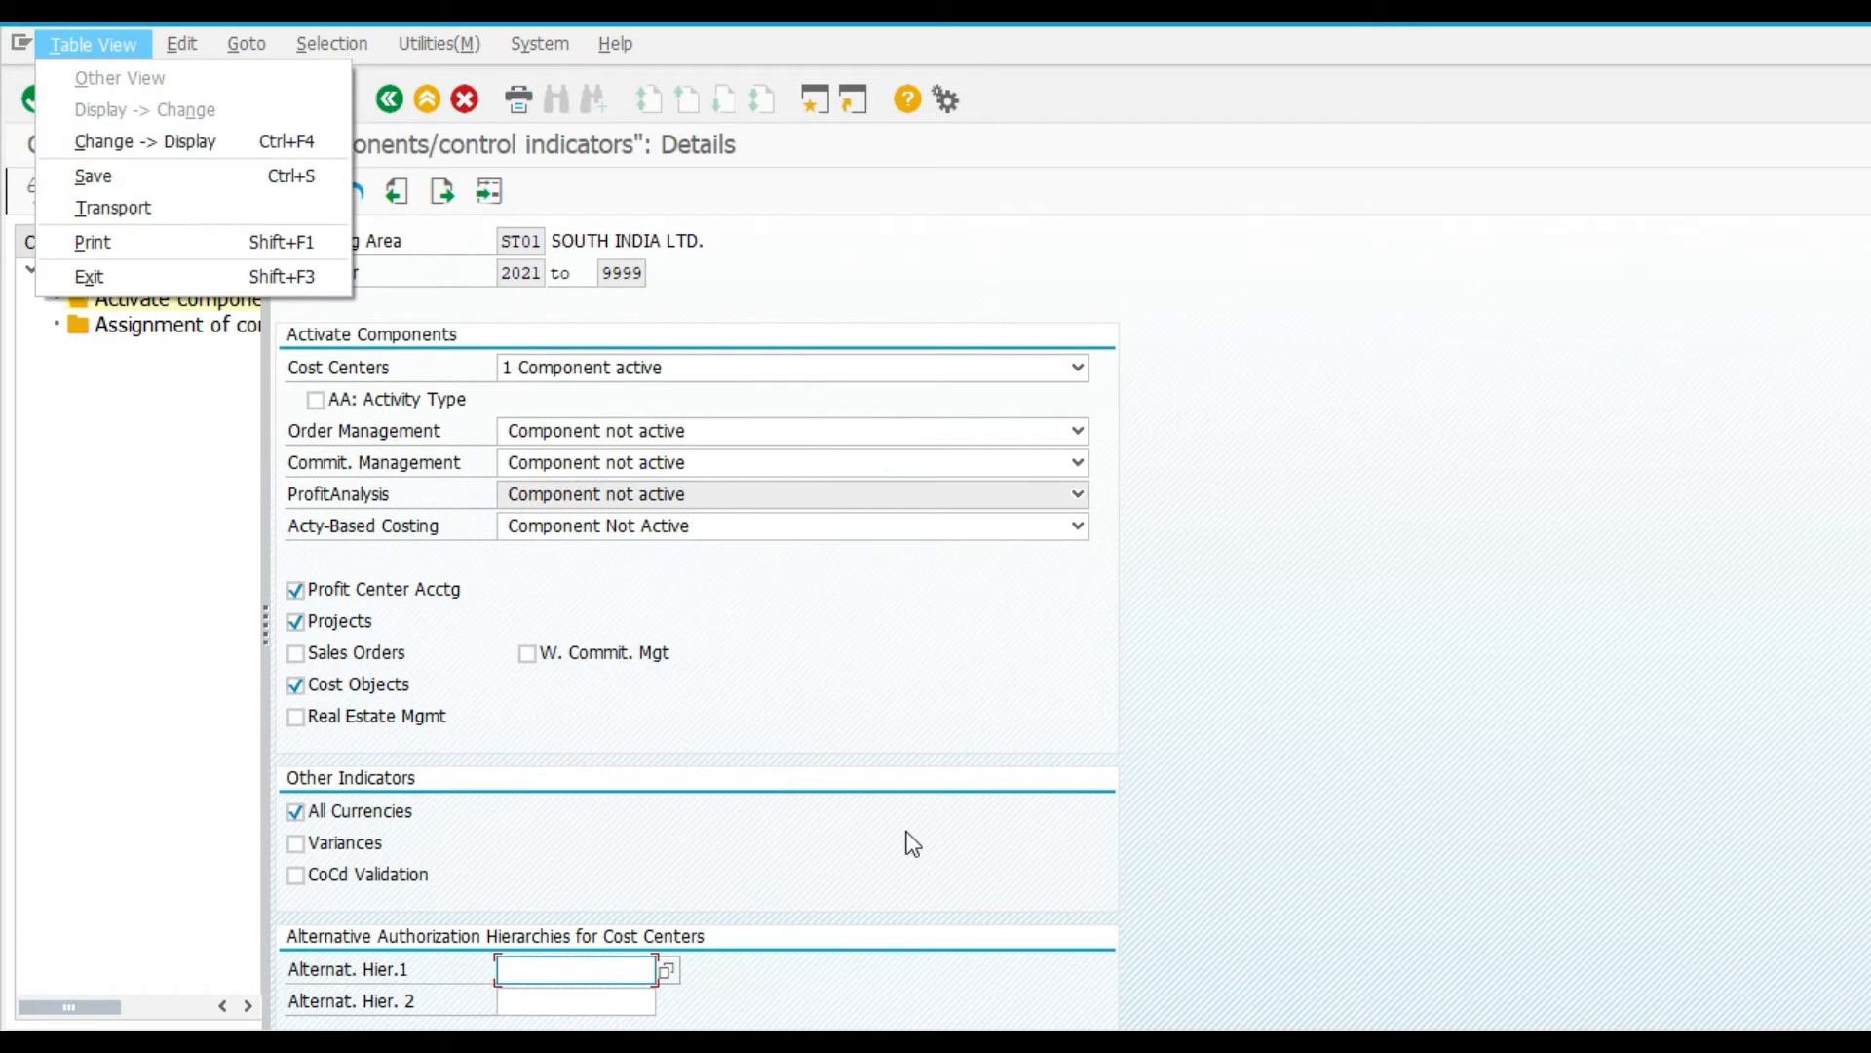
{"action": "key", "text": "Escape"}
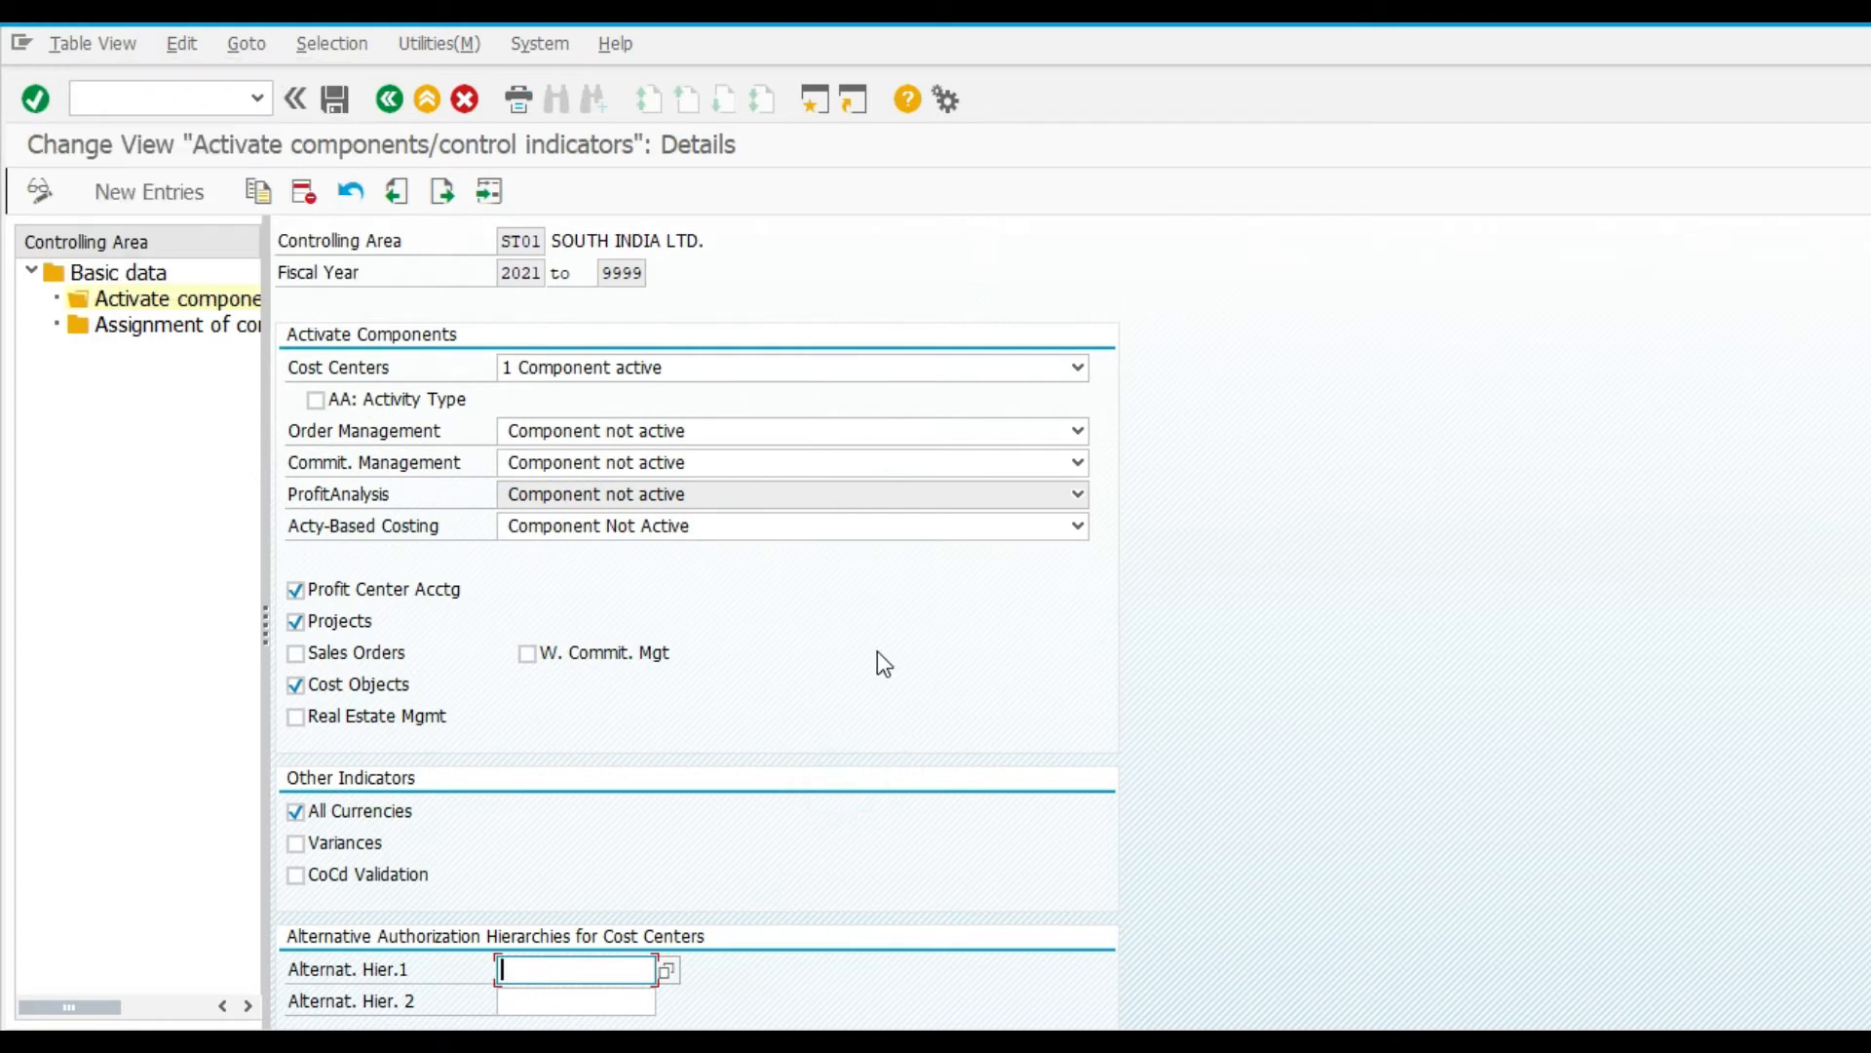
{"action": "scroll", "coordinate": [698, 846], "scroll_direction": "down", "scroll_amount": 3}
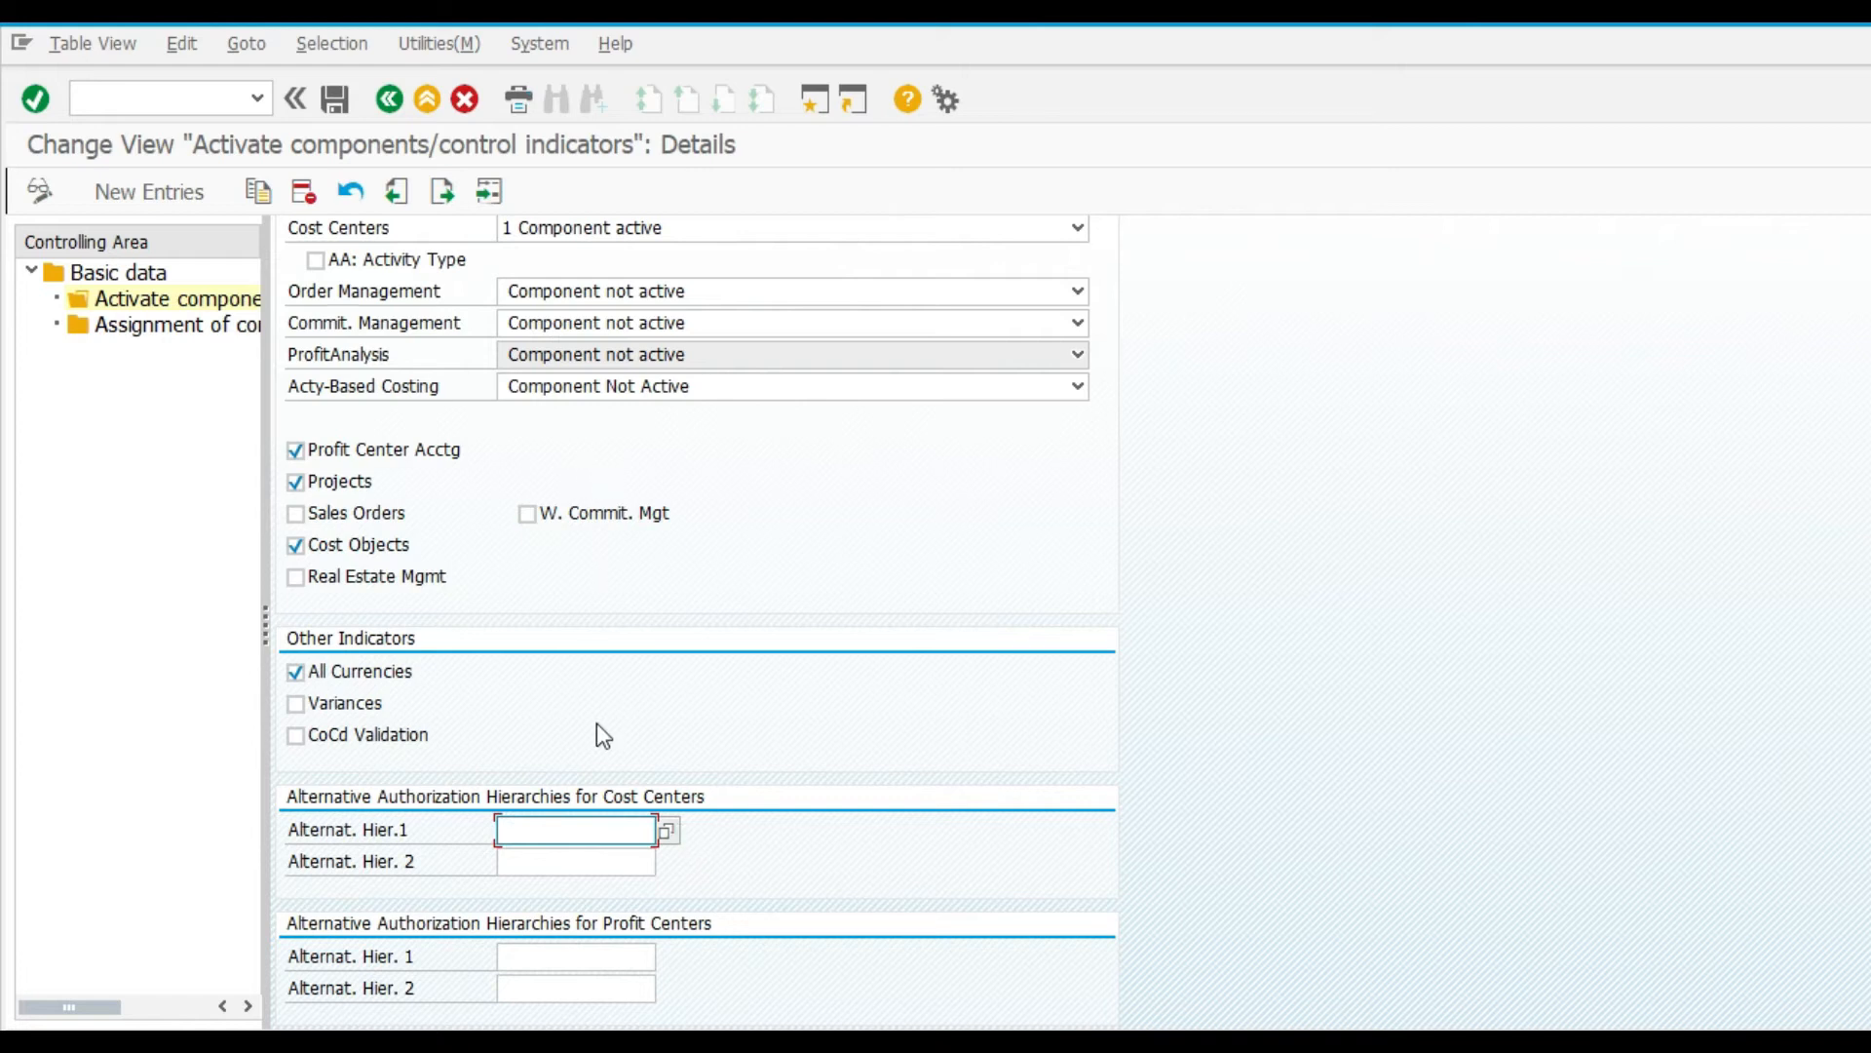
{"action": "scroll", "coordinate": [597, 723], "scroll_direction": "up", "scroll_amount": 5}
{"action": "left_click", "coordinate": [409, 97]}
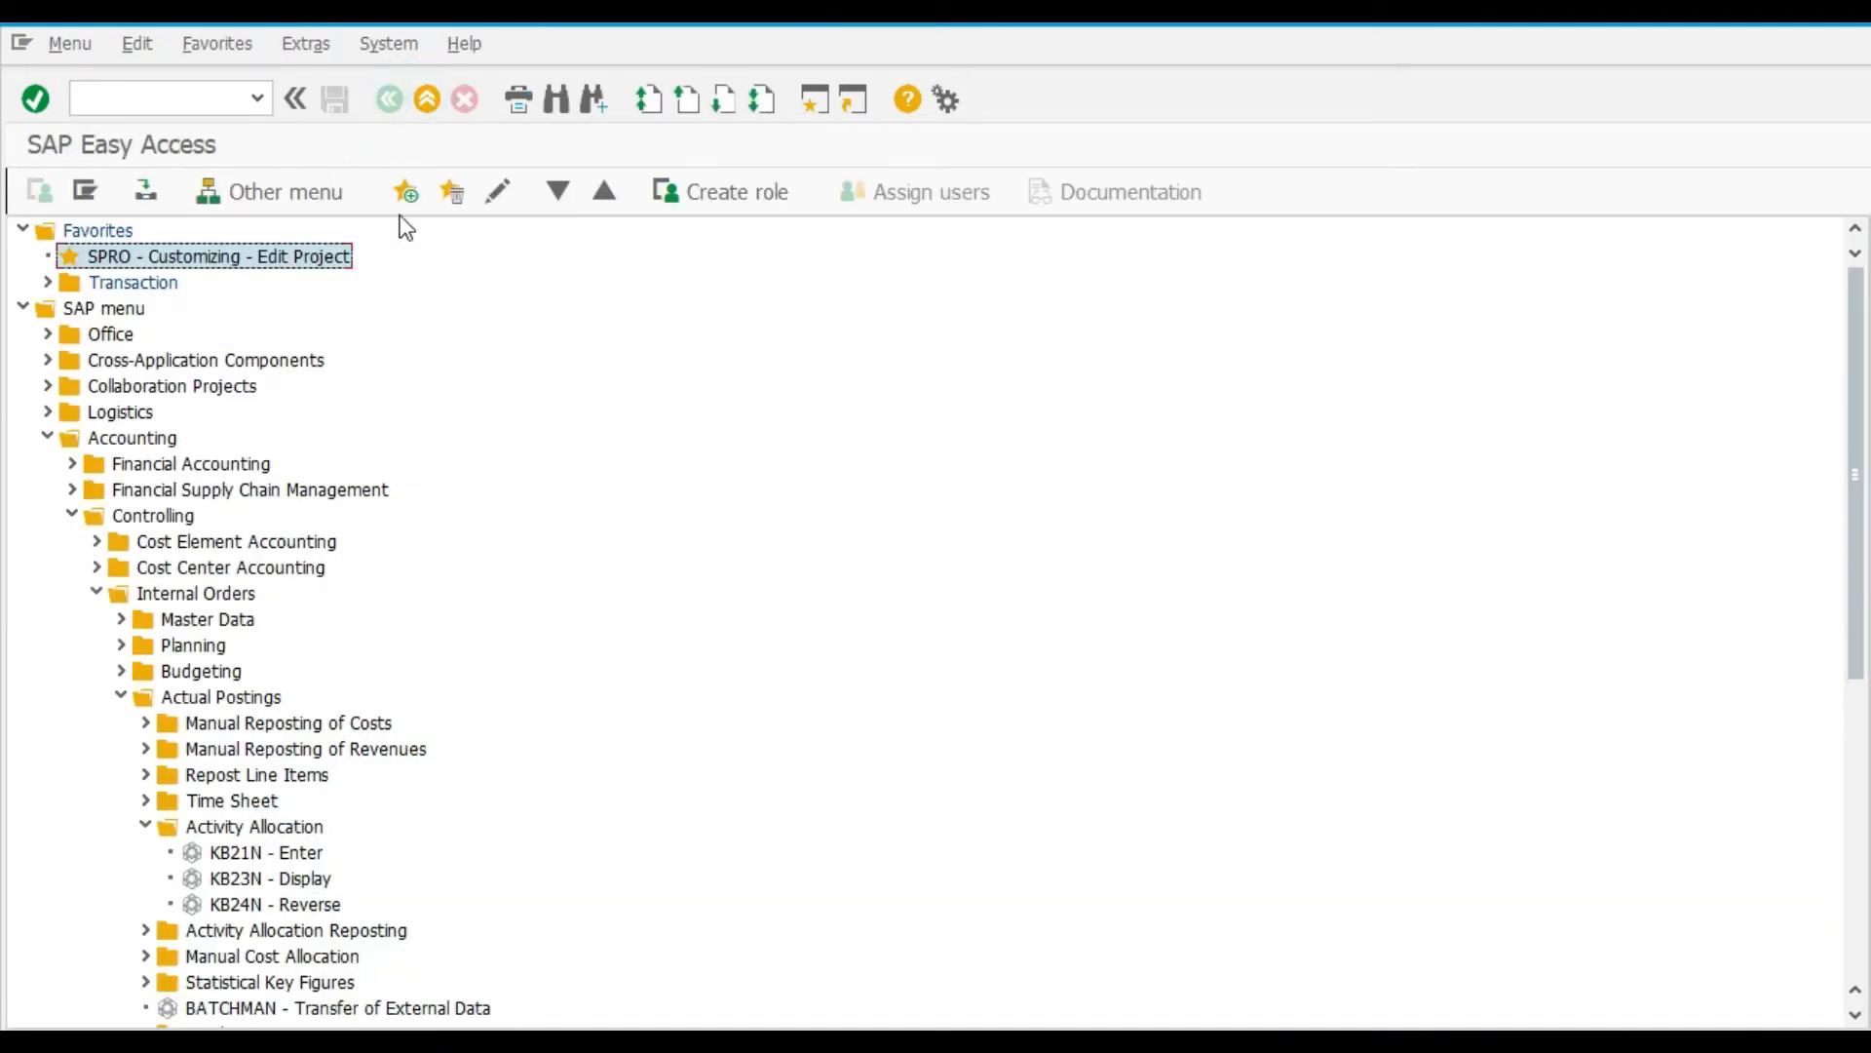
Open a new SAP session from the SAP Easy Access screen
{"action": "key", "text": "F10"}
{"action": "left_click", "coordinate": [447, 376]}
{"action": "left_click", "coordinate": [196, 104]}
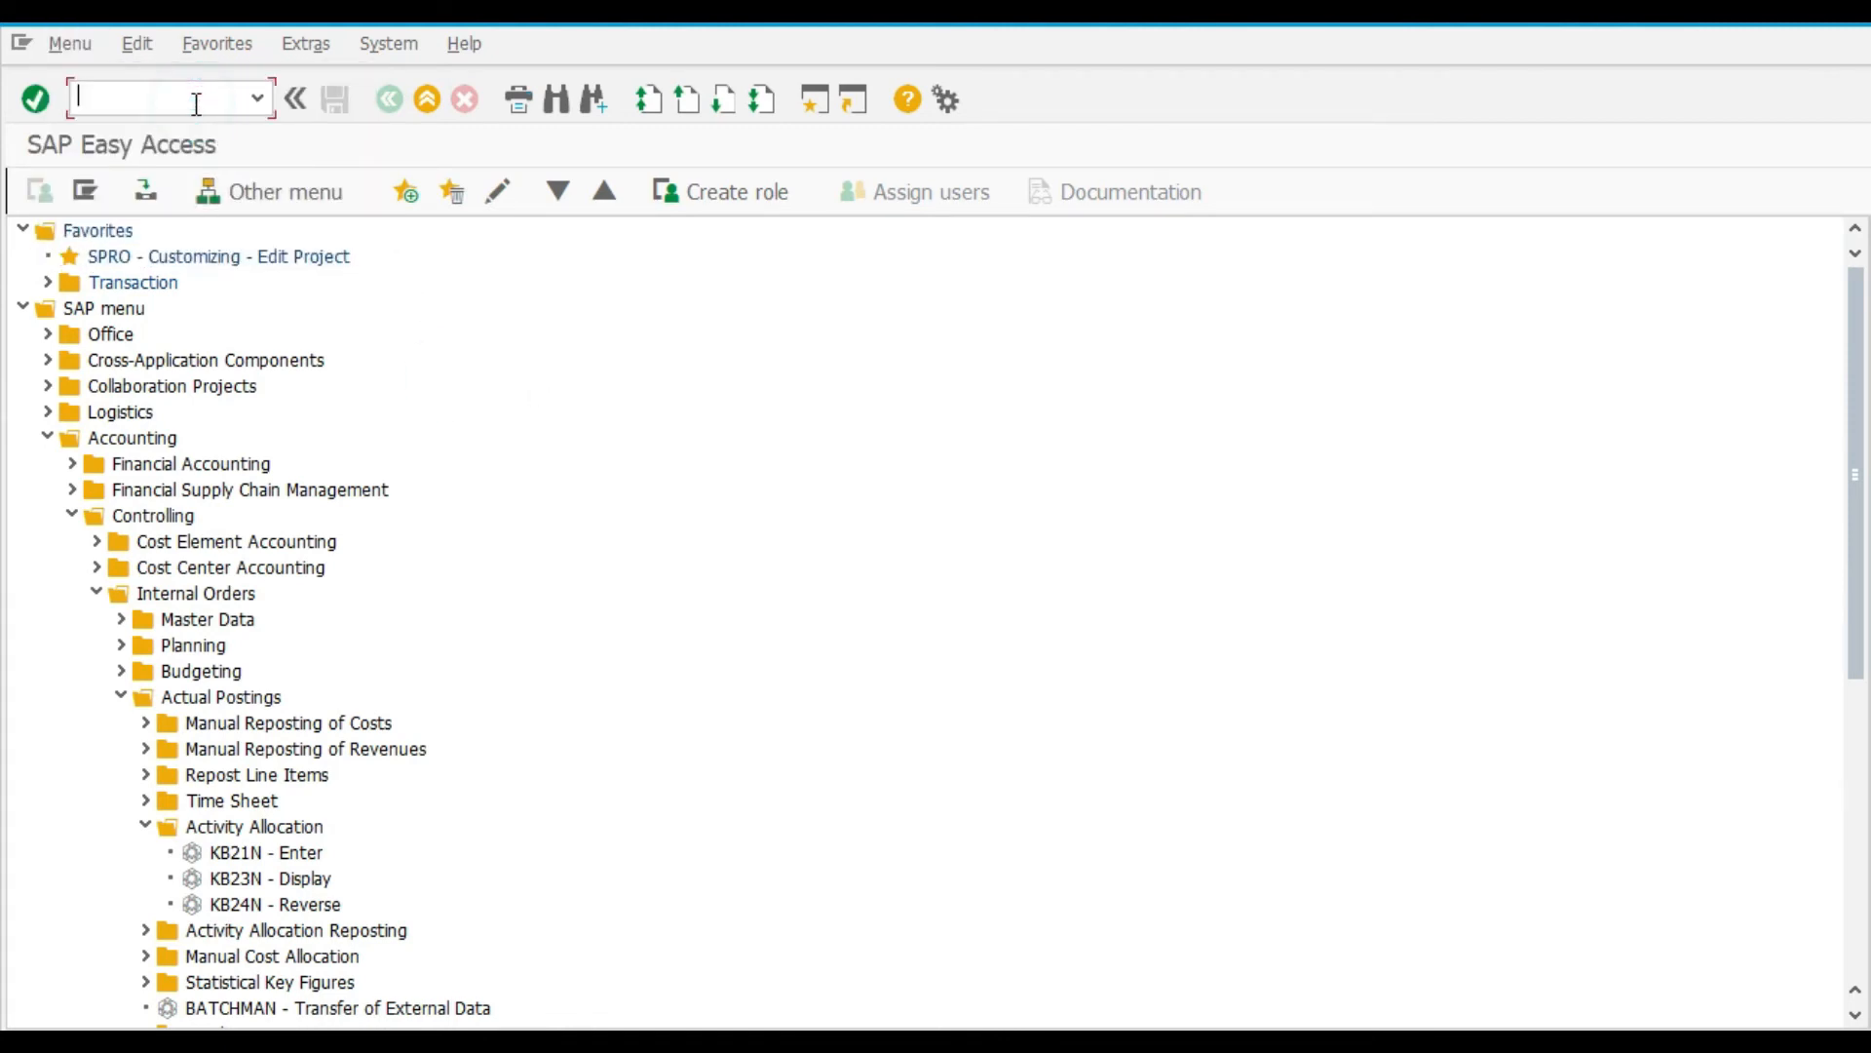
{"action": "type", "text": "/okb21n"}
{"action": "key", "text": "Return"}
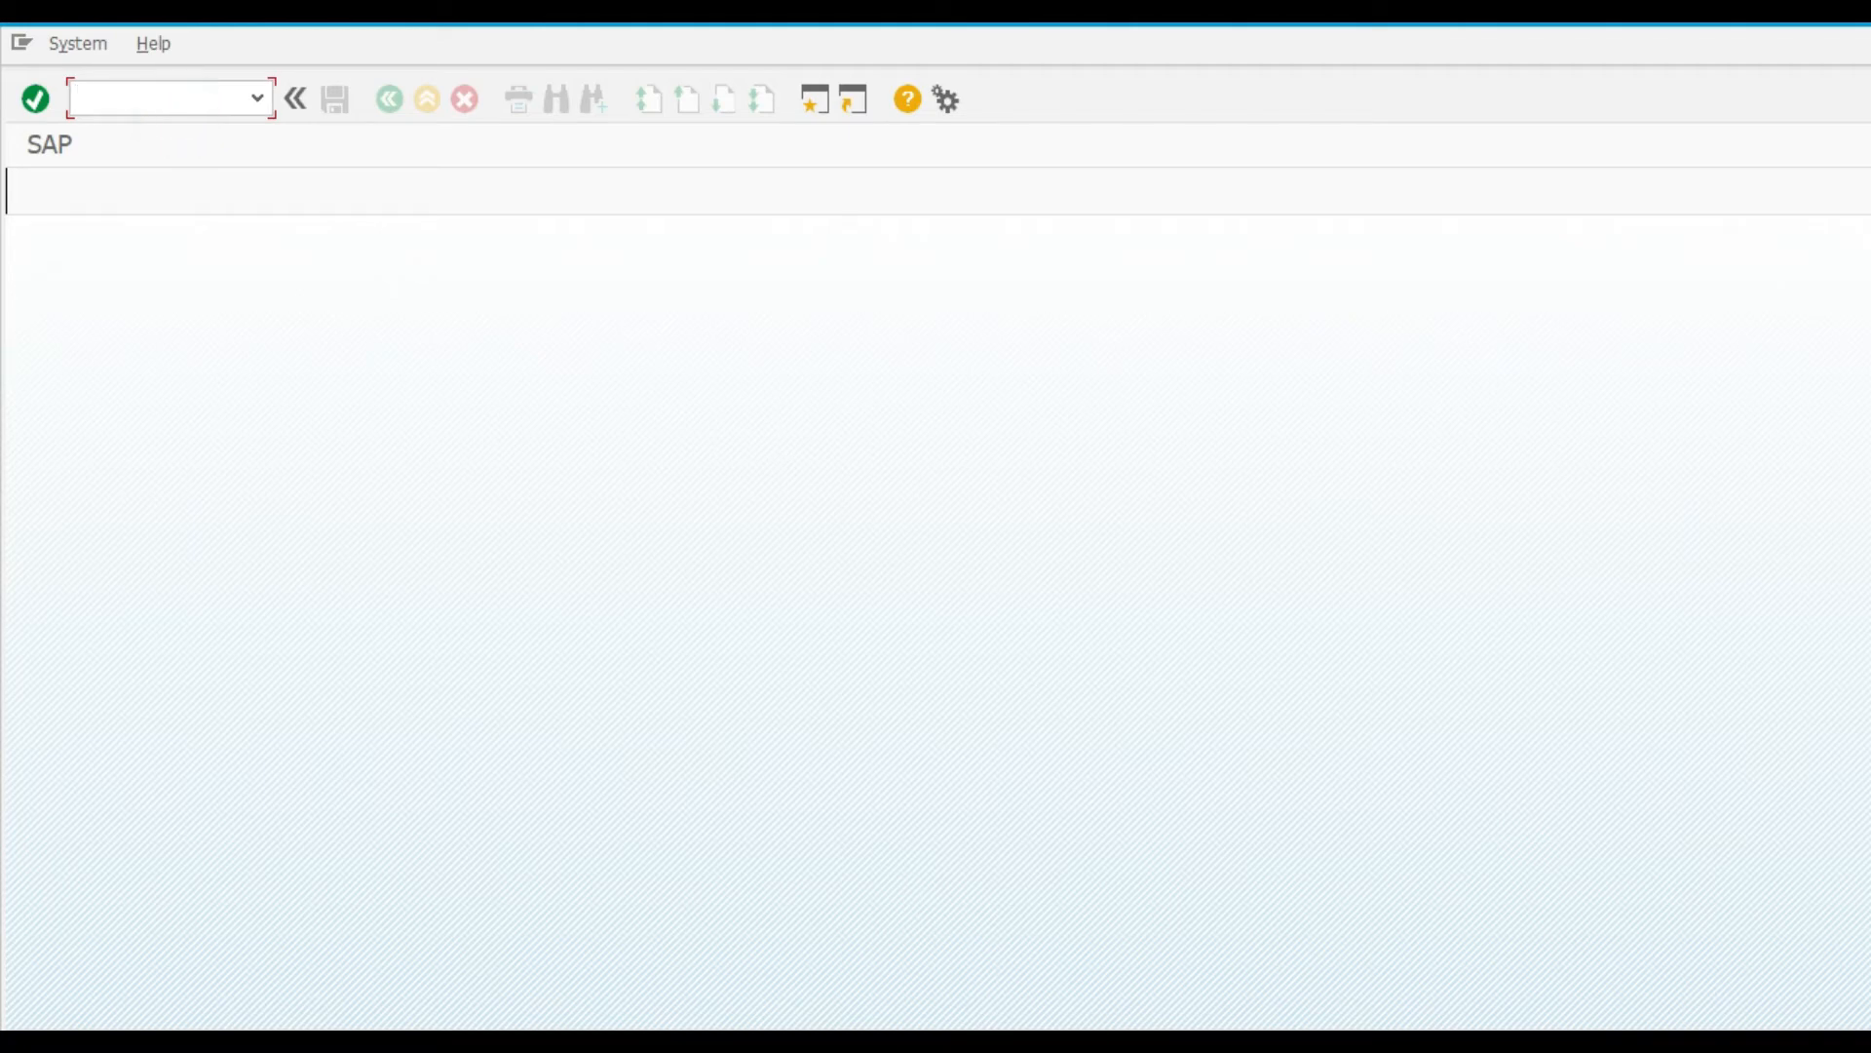
Switch to Excel and copy transaction code OX19 for Maintain Controlling Area from row 55
{"action": "left_click", "coordinate": [936, 1043]}
{"action": "left_click", "coordinate": [899, 931]}
{"action": "key", "text": "ctrl+c"}
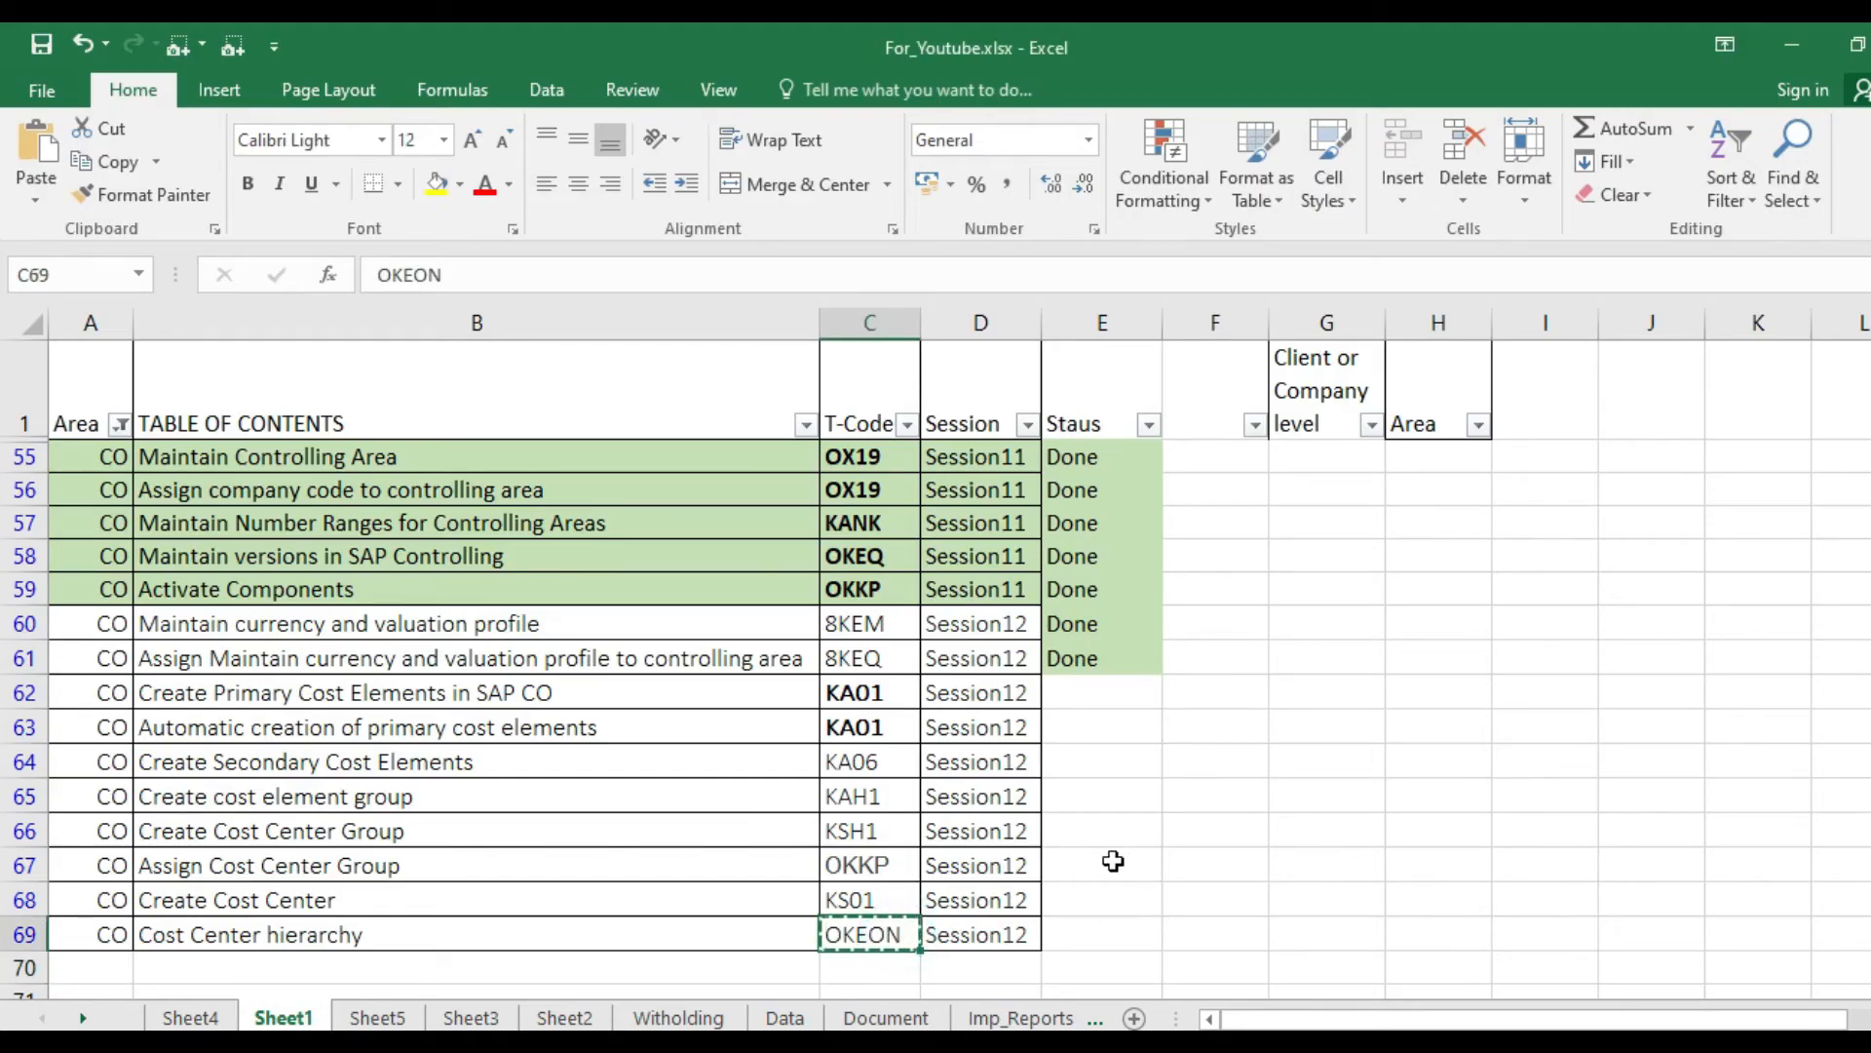
{"action": "key", "text": "Escape"}
{"action": "left_click", "coordinate": [857, 693]}
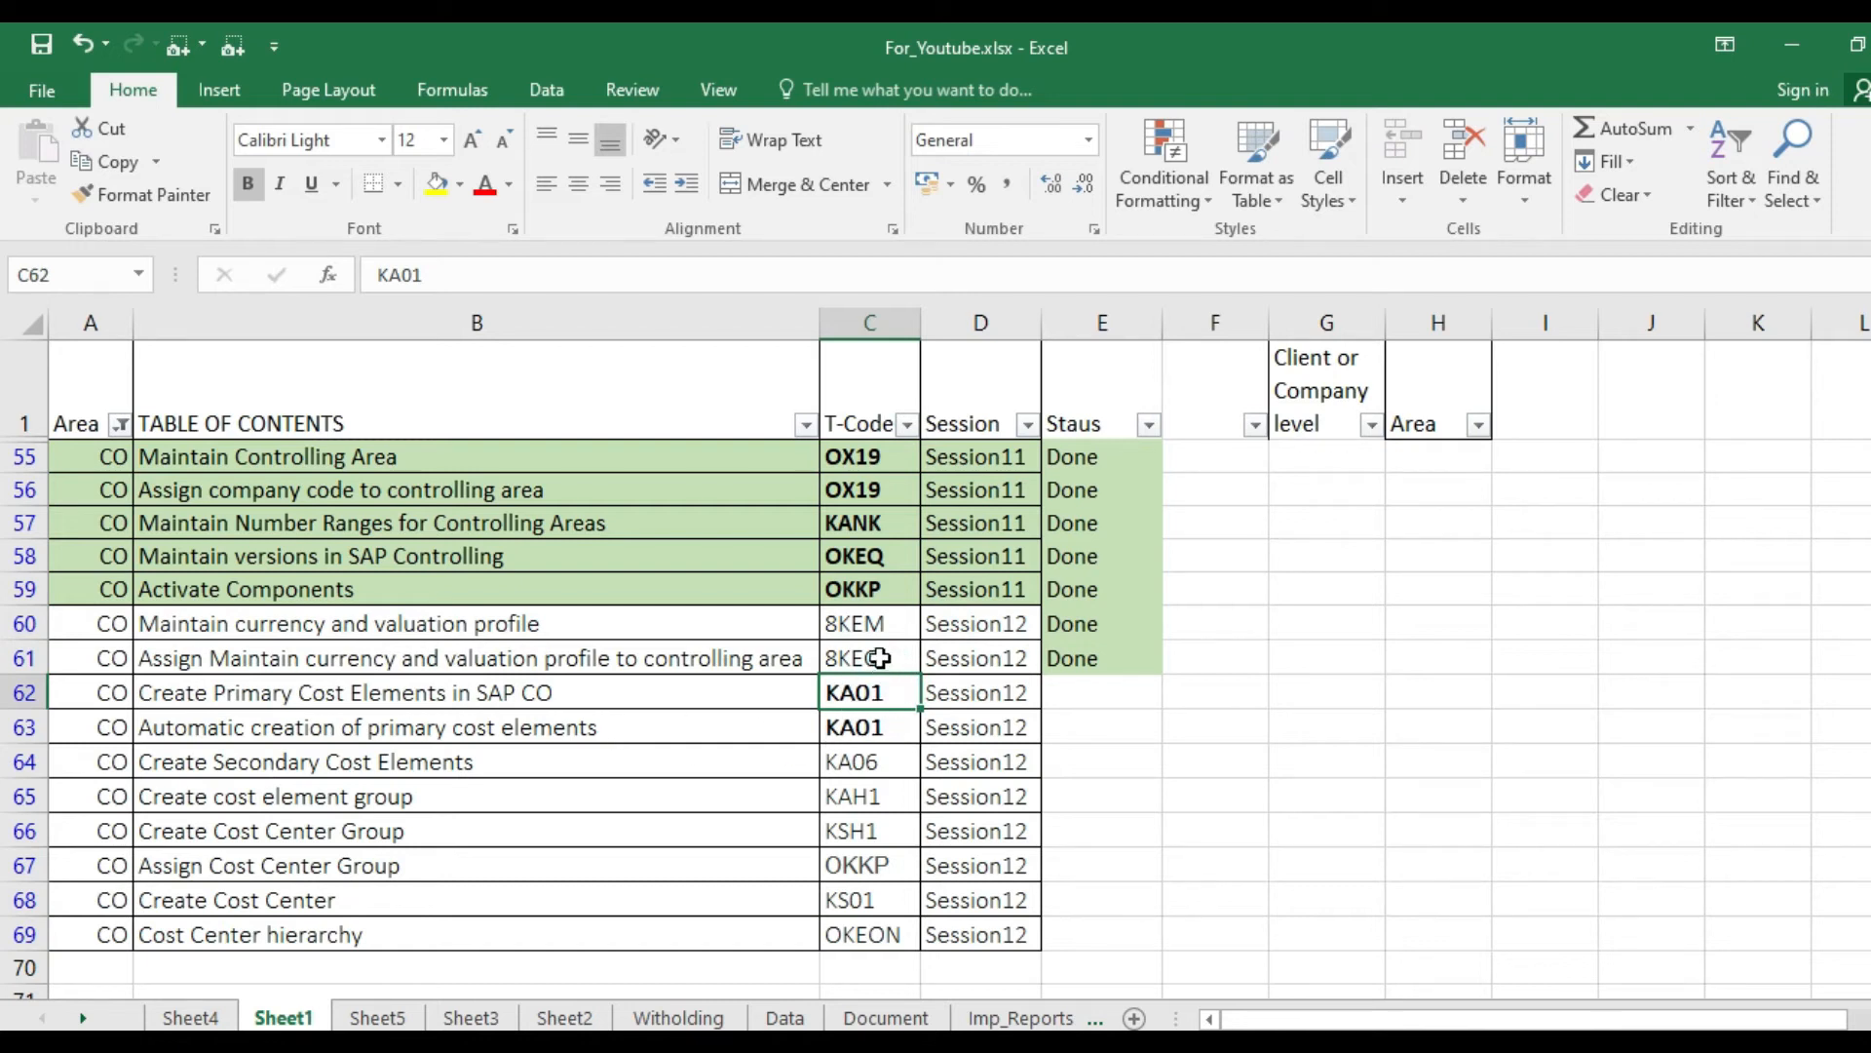
{"action": "left_click", "coordinate": [880, 655]}
{"action": "left_click", "coordinate": [858, 587]}
{"action": "key", "text": "ctrl+c"}
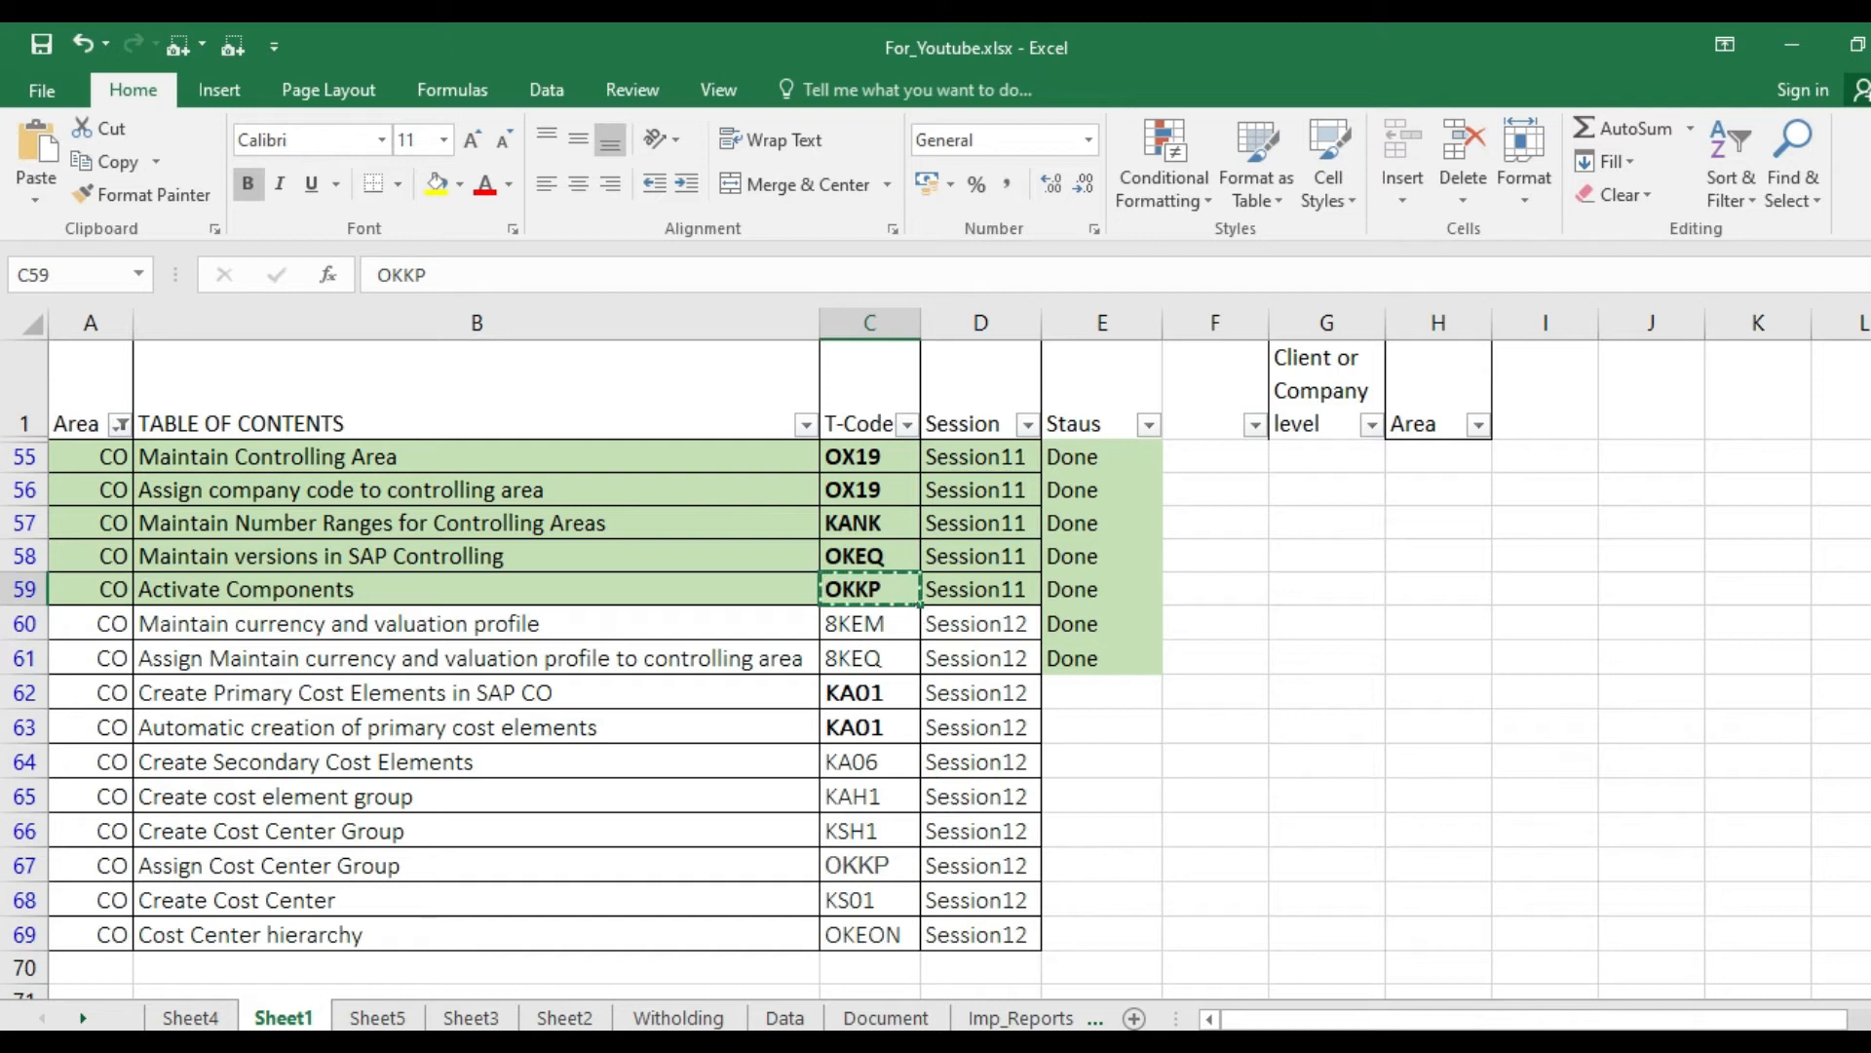
{"action": "left_click", "coordinate": [894, 557]}
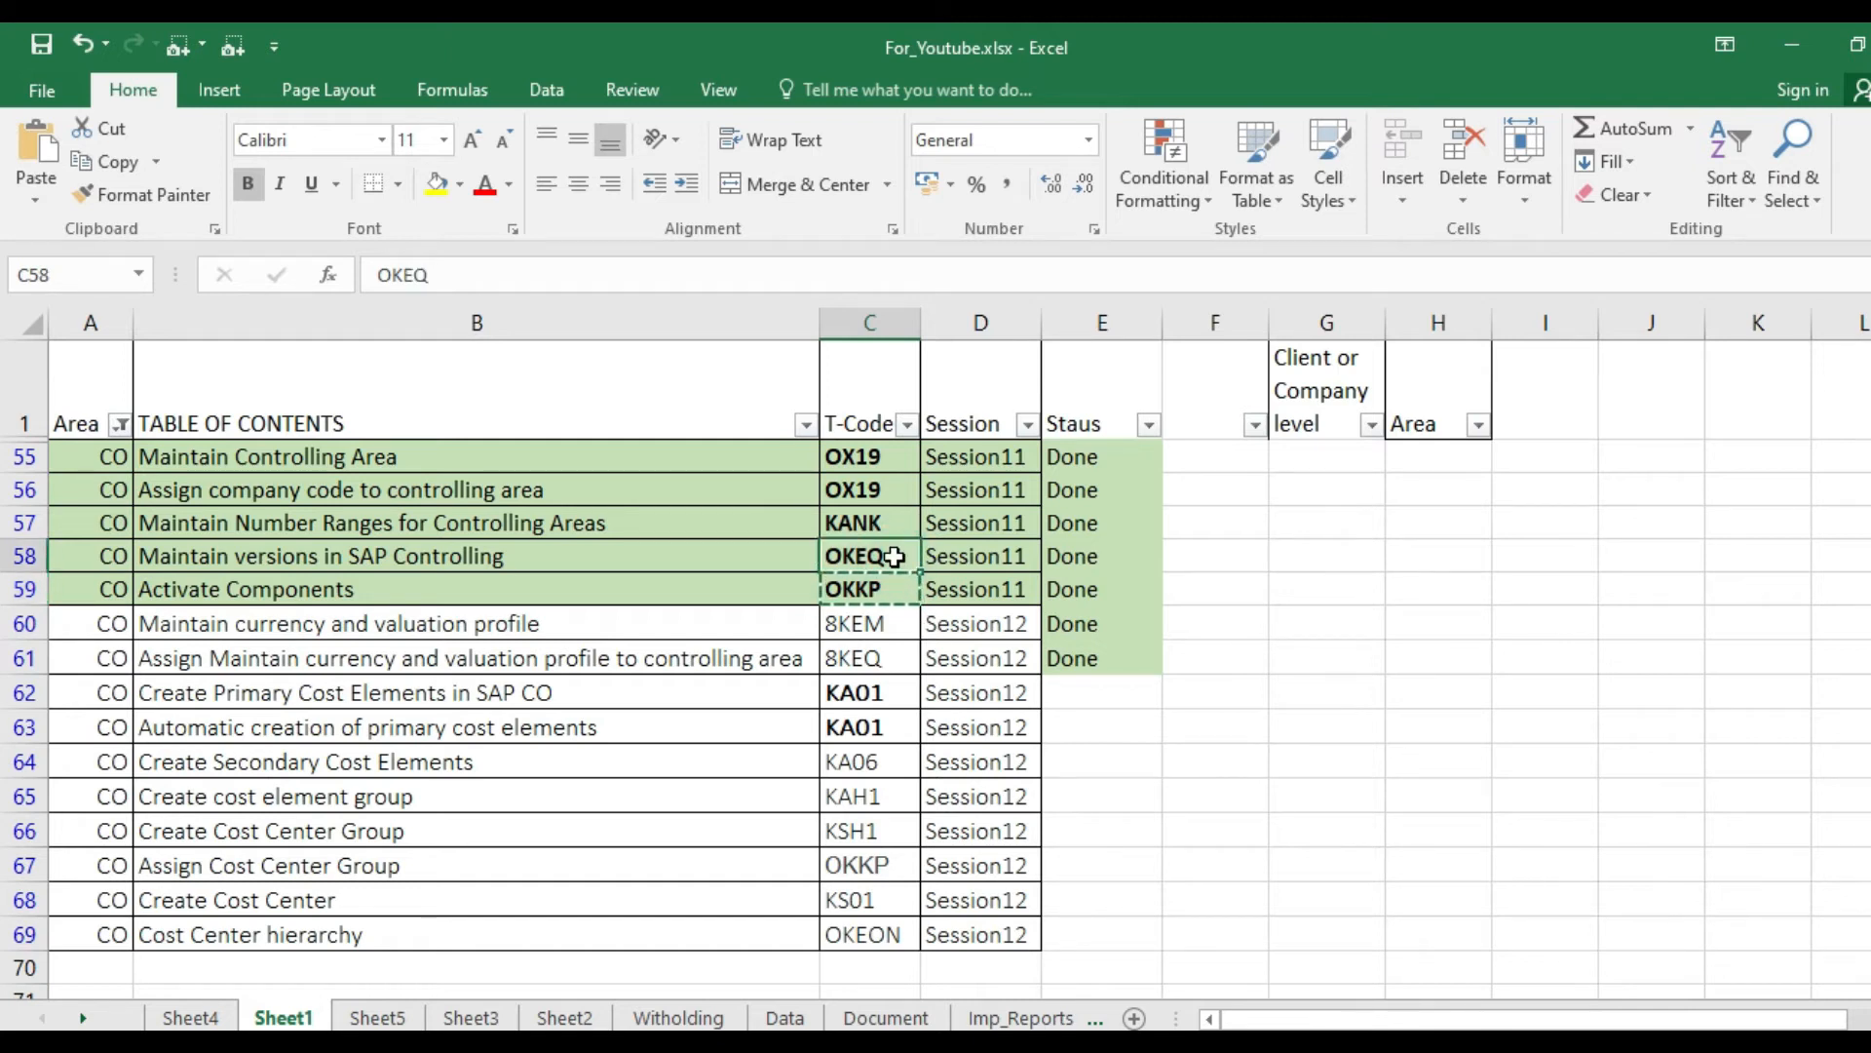
{"action": "left_click", "coordinate": [874, 462]}
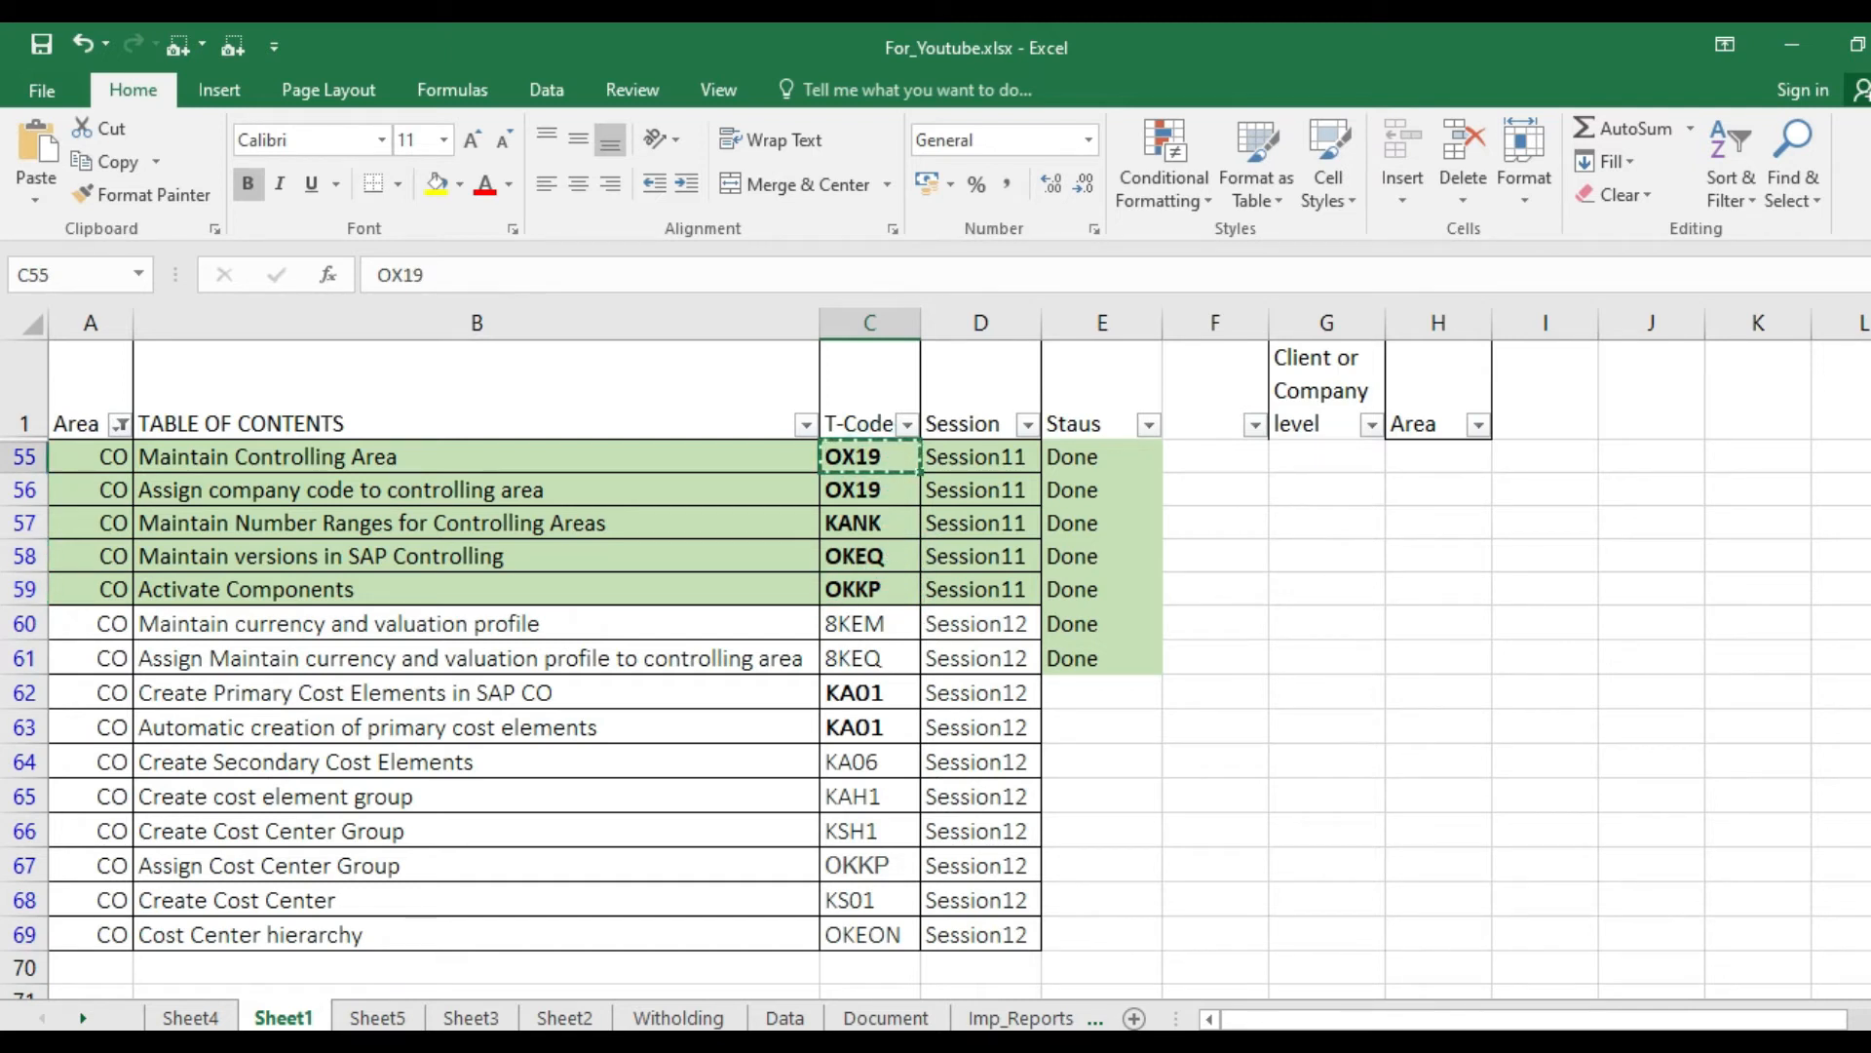
Switch to the new SAP session and run transaction OX19
{"action": "left_click", "coordinate": [1175, 950]}
{"action": "type", "text": "OX19"}
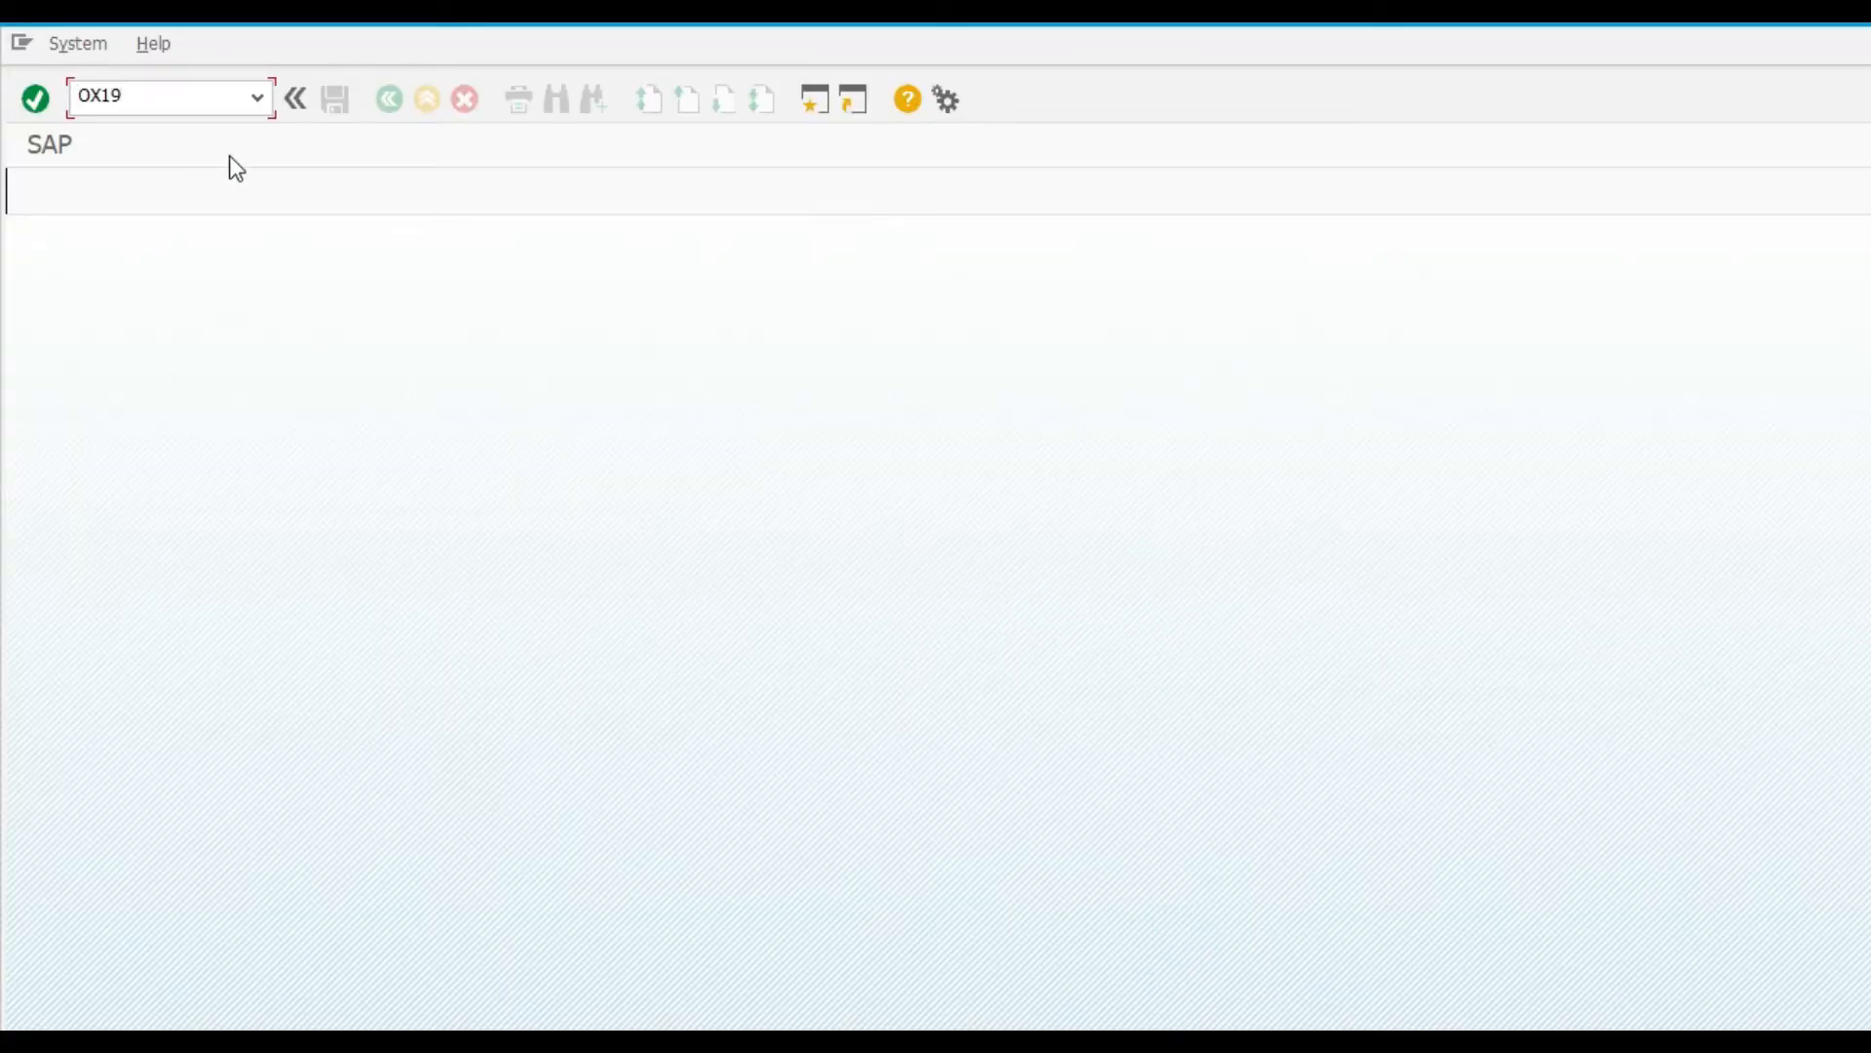
{"action": "left_click", "coordinate": [191, 102]}
{"action": "type", "text": "OKKP"}
{"action": "key", "text": "Return"}
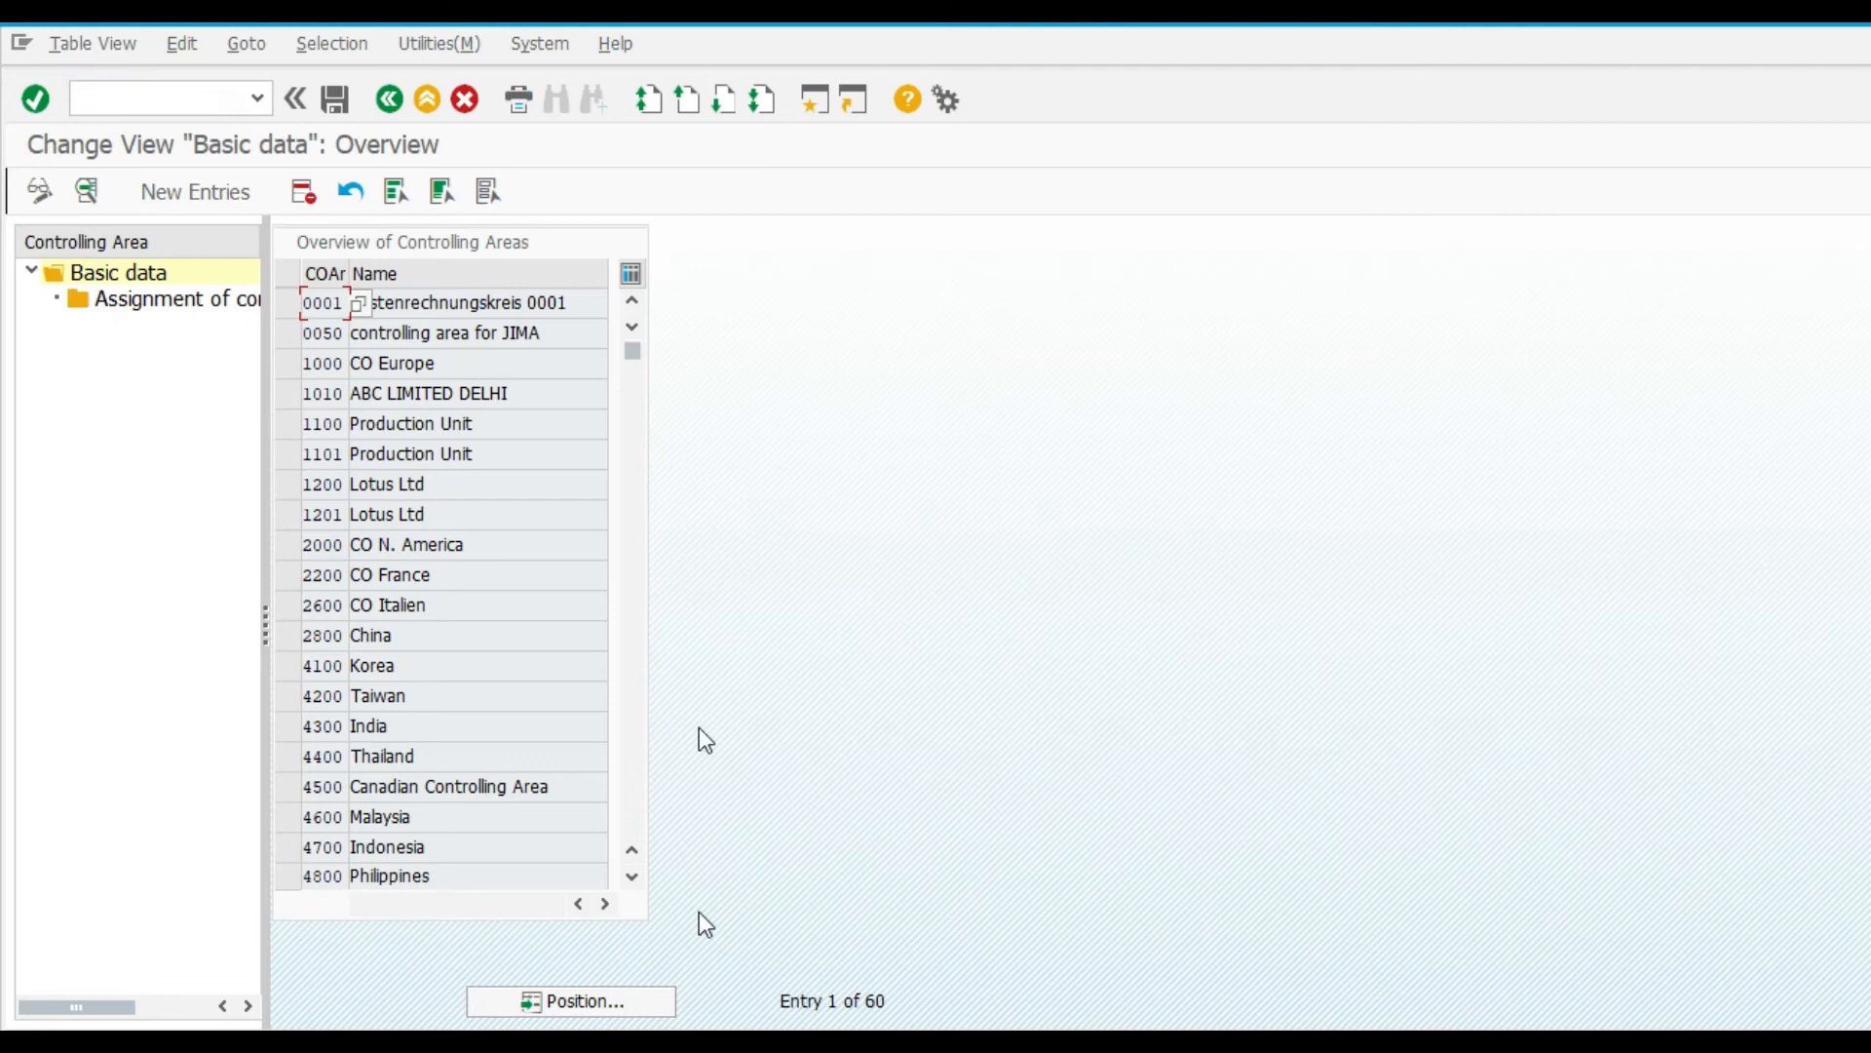
Position the controlling area overview on ST01, examine its basic data details and return to the overview
{"action": "left_click", "coordinate": [616, 1006]}
{"action": "type", "text": "ST01"}
{"action": "key", "text": "Return"}
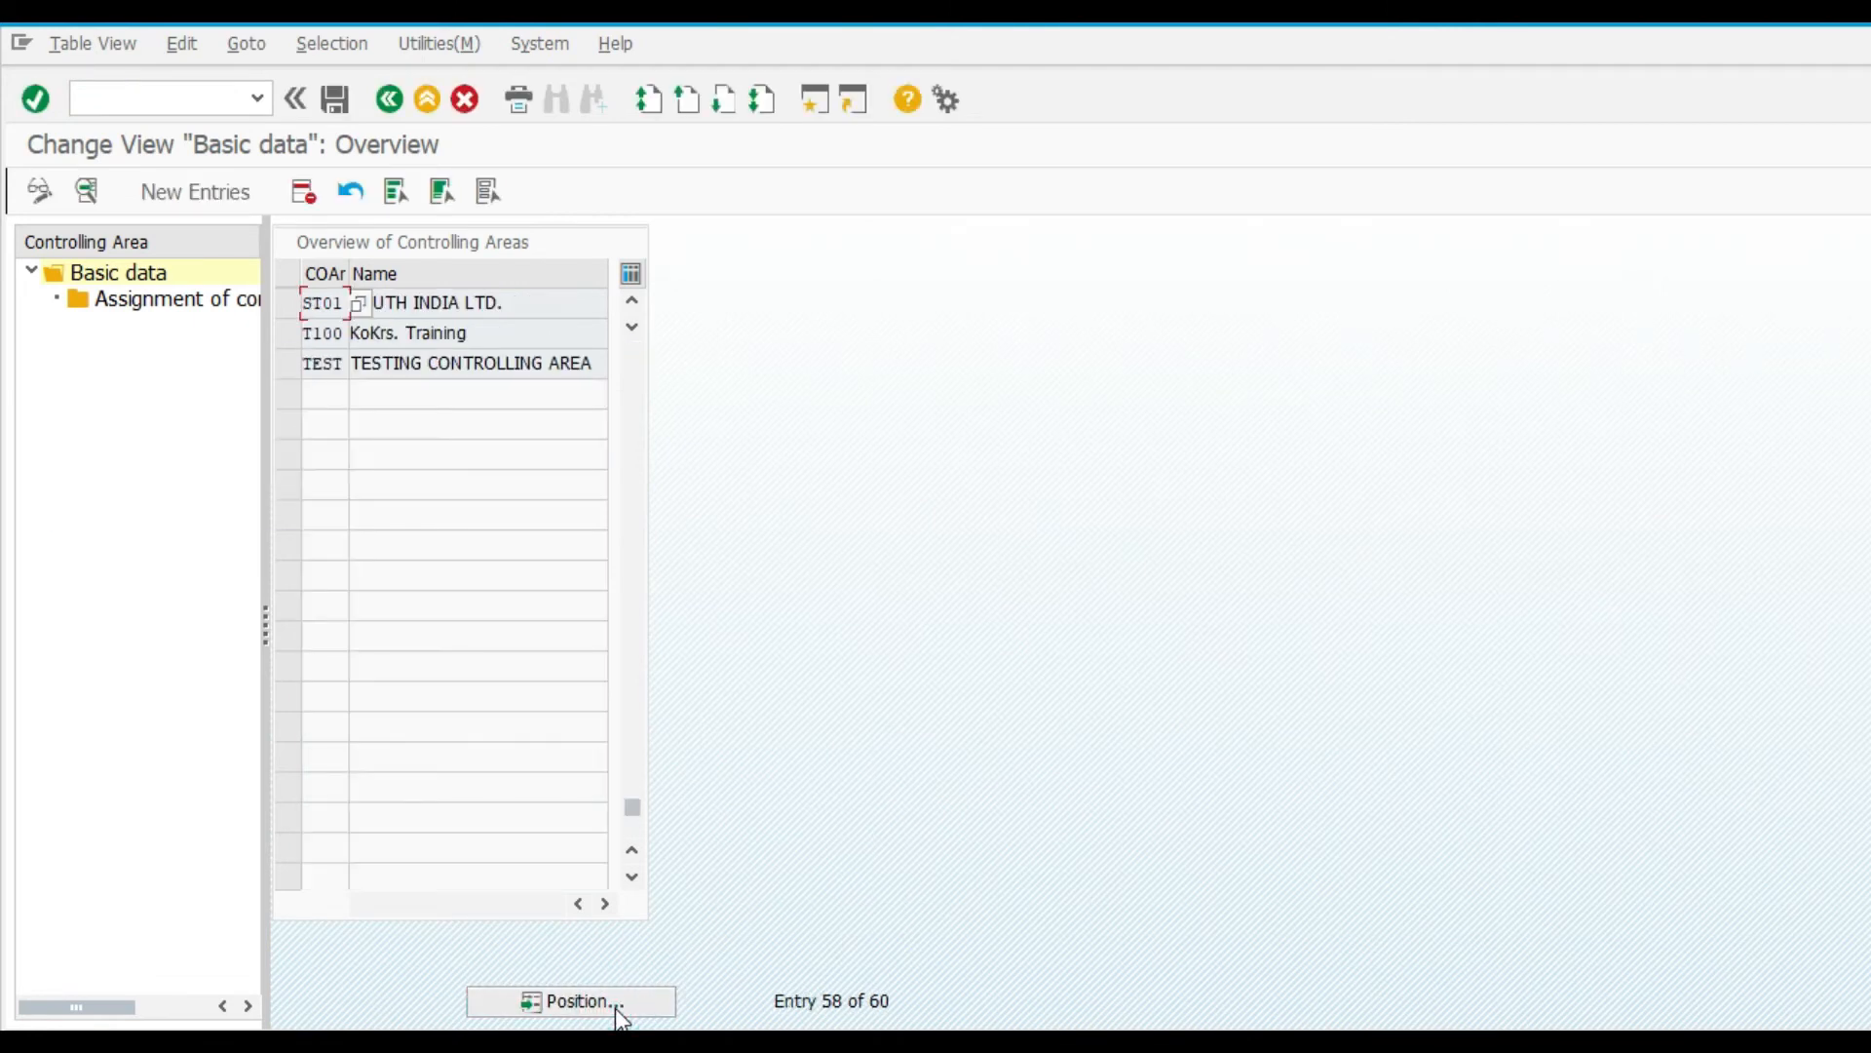
{"action": "double_click", "coordinate": [346, 308]}
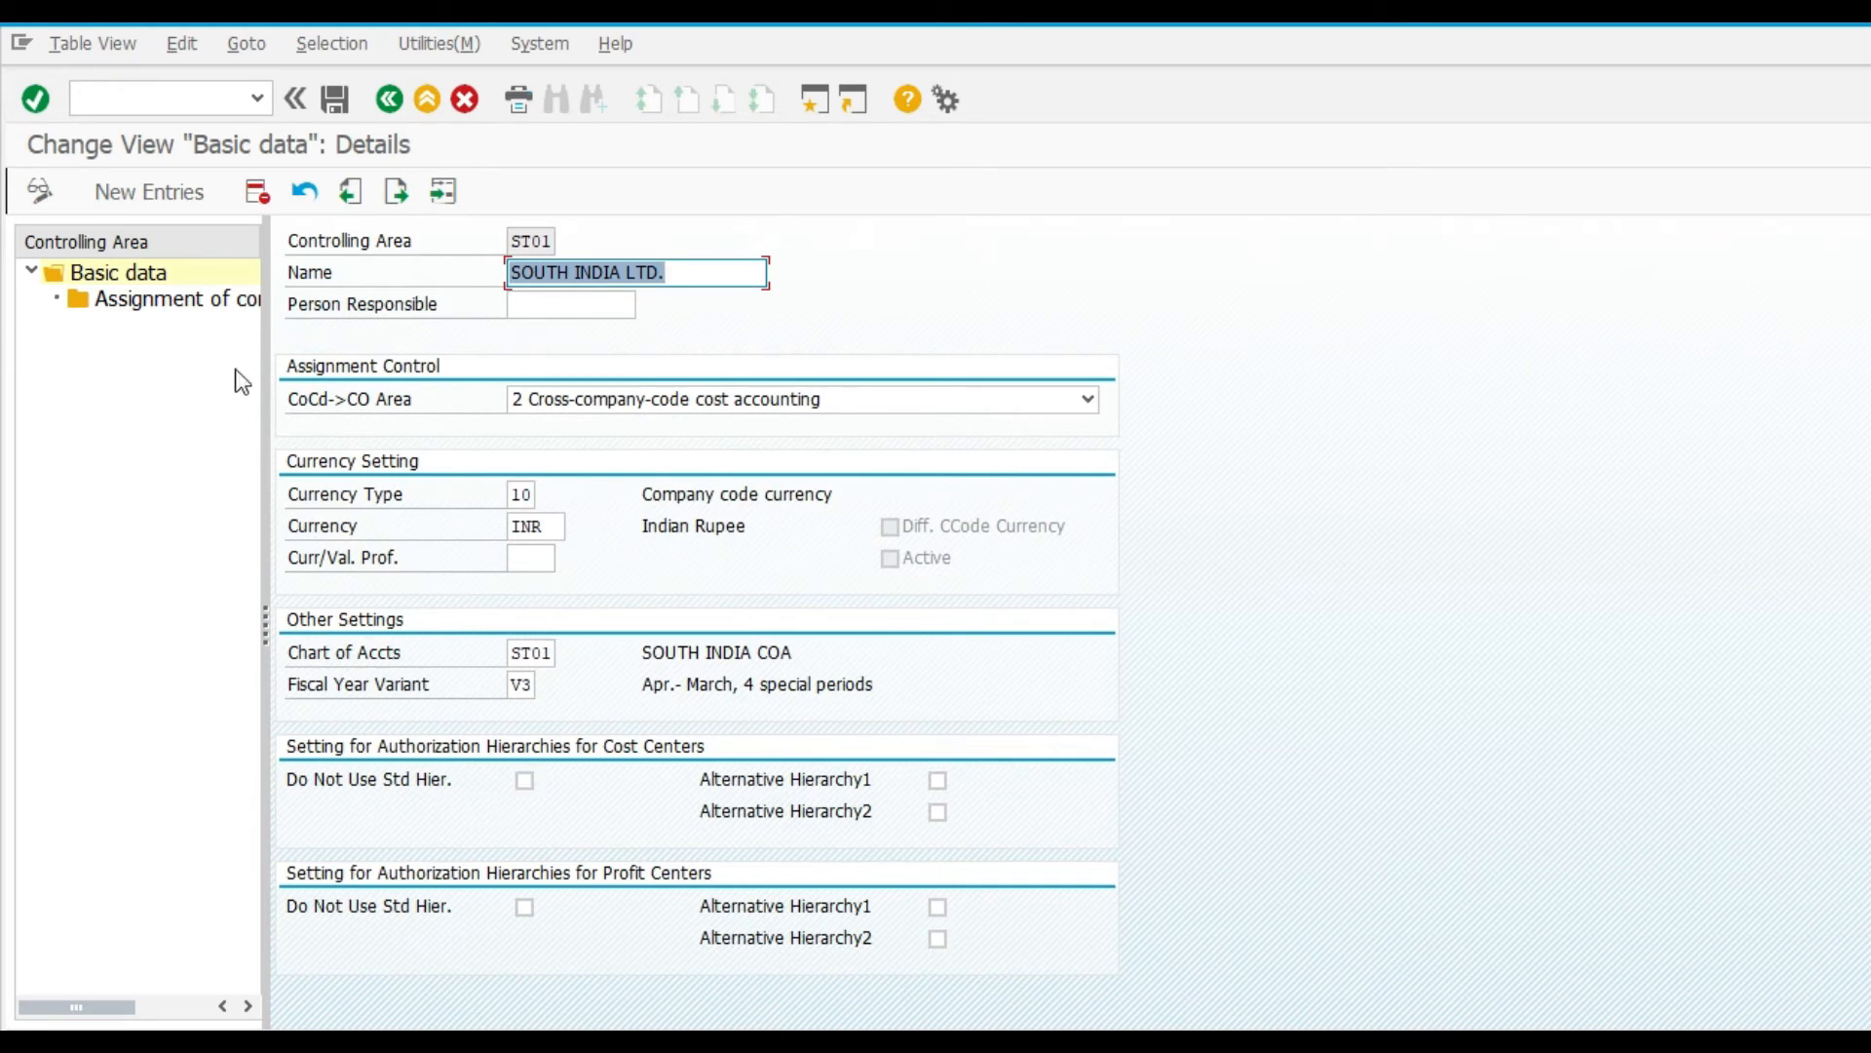
{"action": "double_click", "coordinate": [216, 301]}
{"action": "key", "text": "F3"}
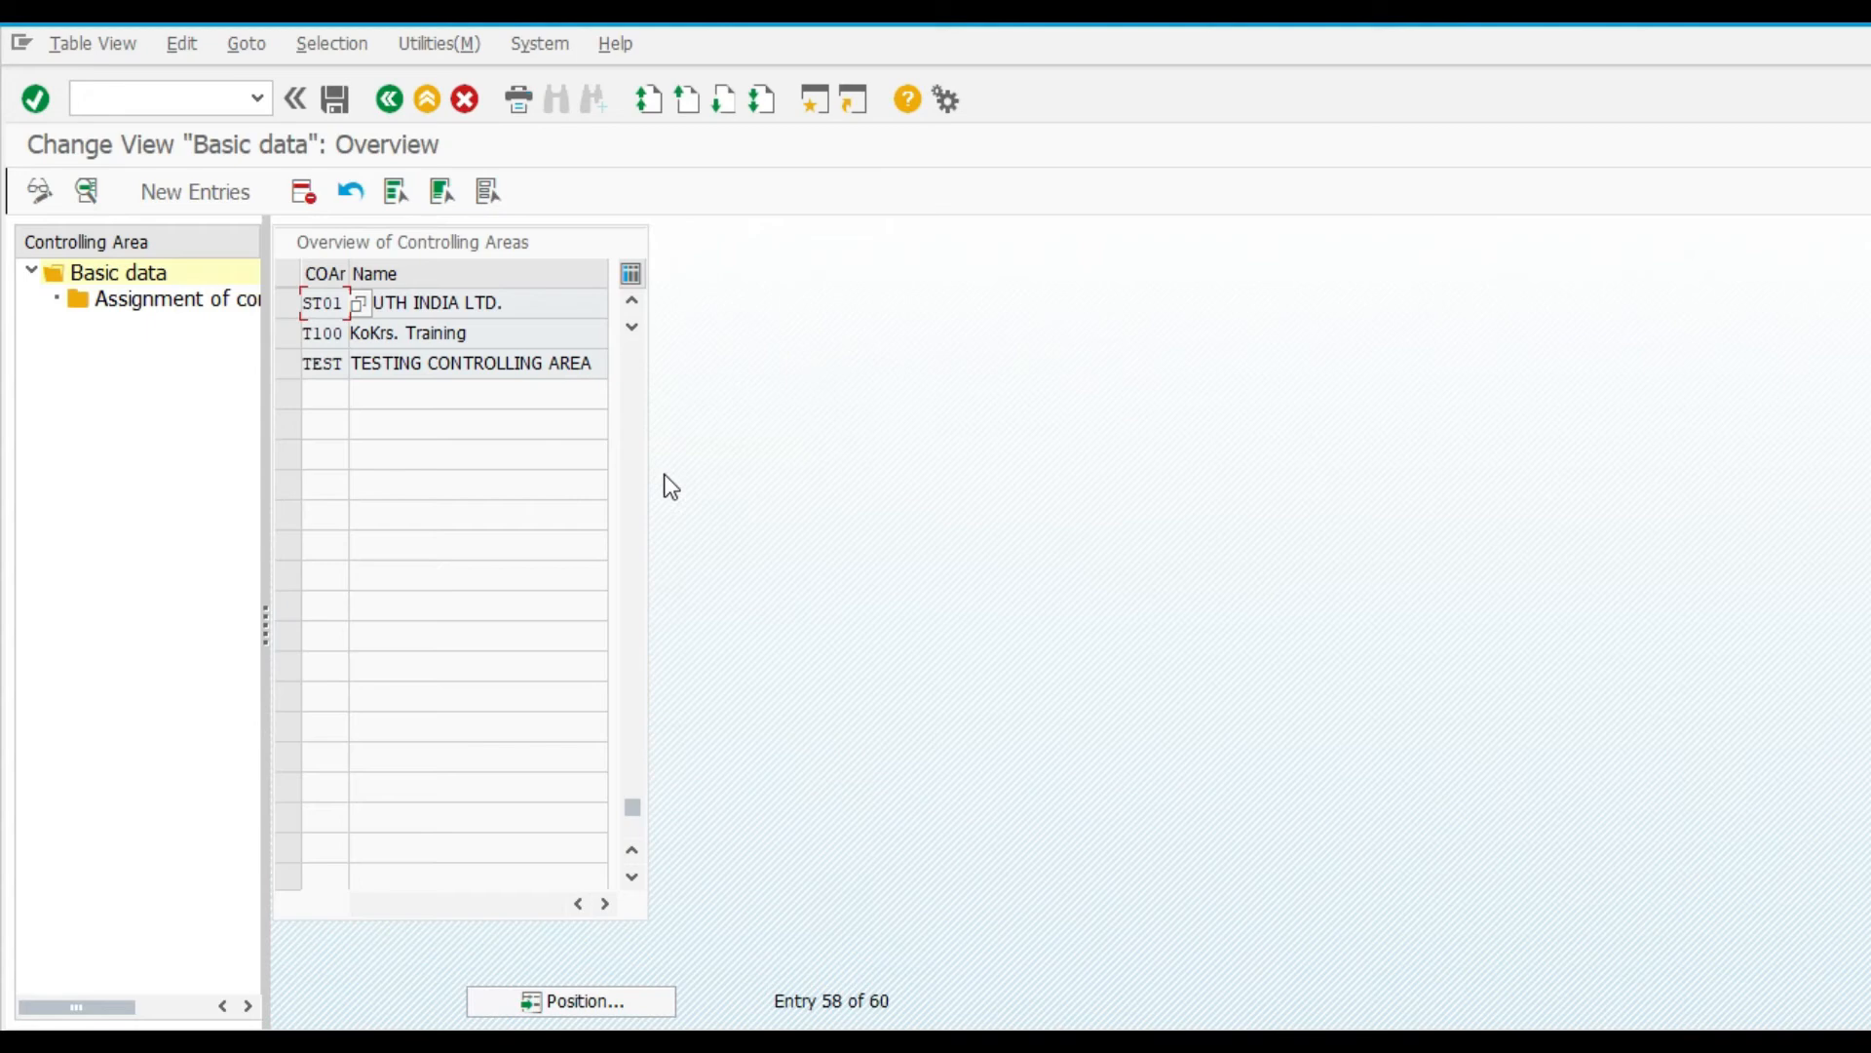
Copy transaction code KA01 for Create Primary Cost Elements from the Excel list and run it in SAP
{"action": "key", "text": "alt+Tab"}
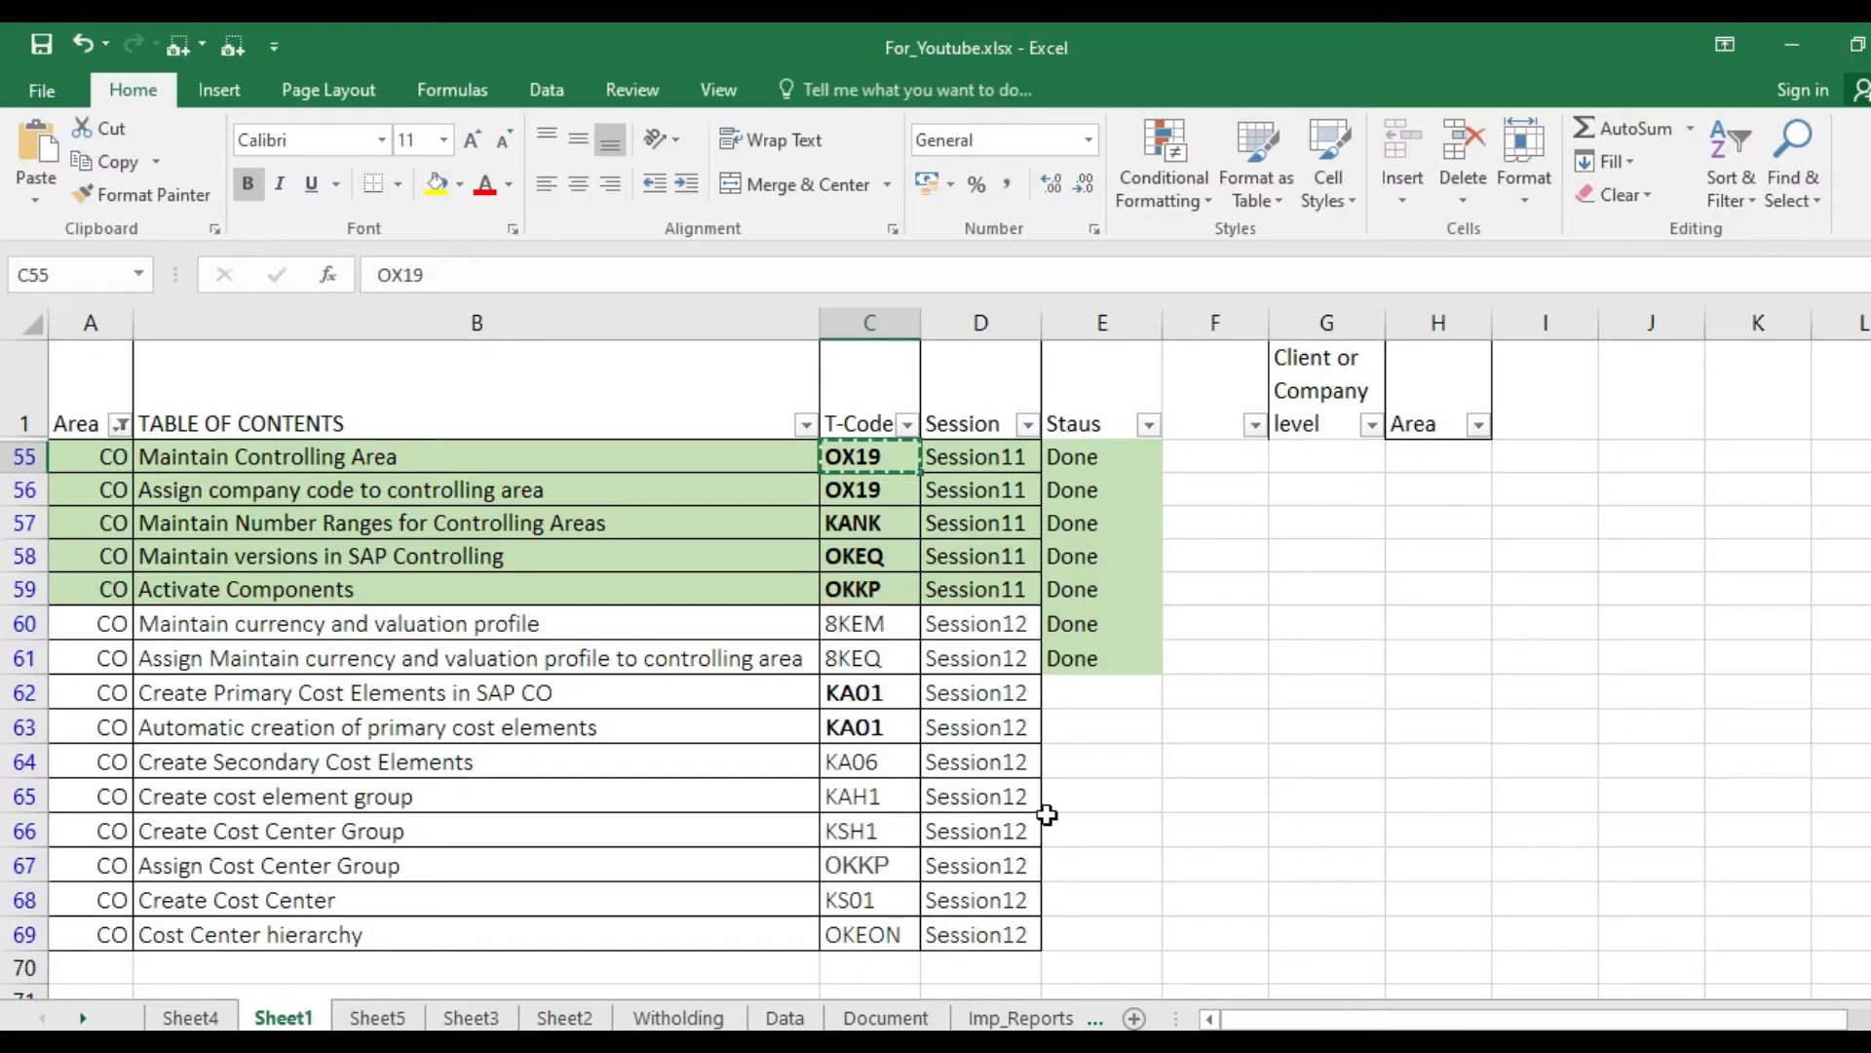
{"action": "left_click", "coordinate": [894, 698]}
{"action": "key", "text": "ctrl+c"}
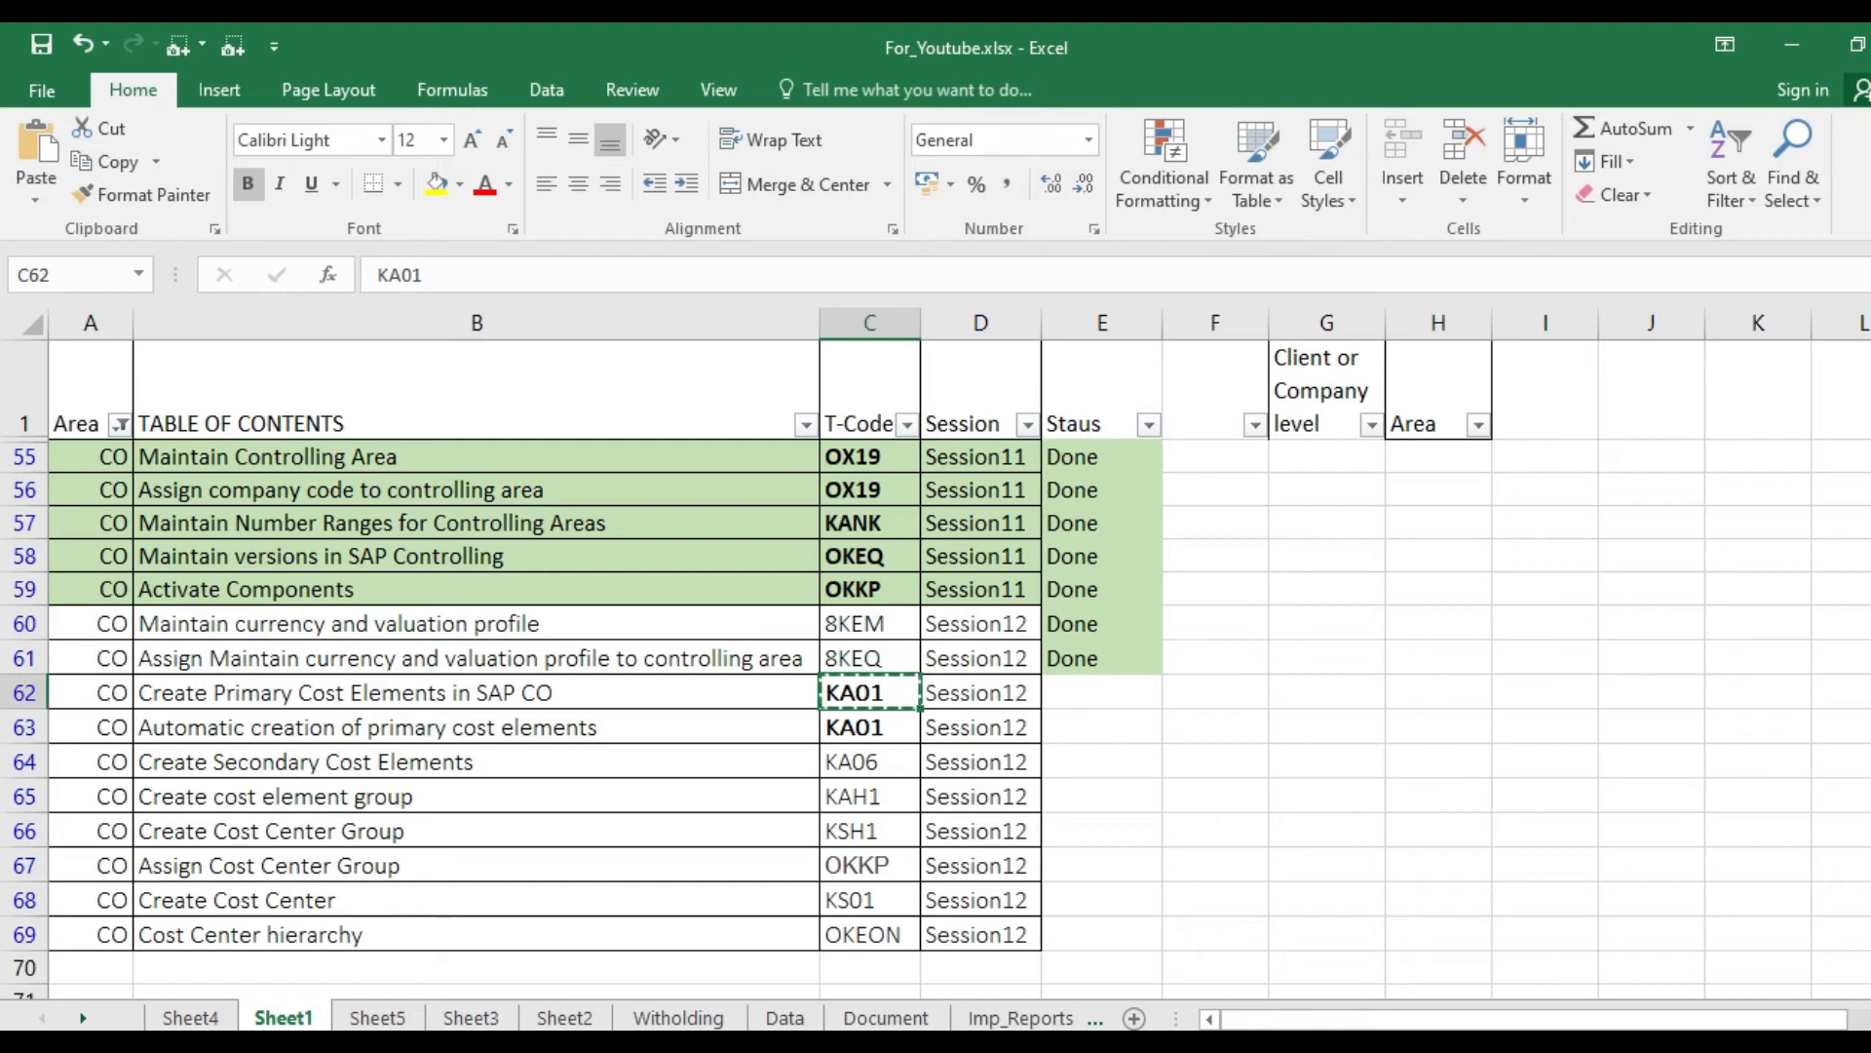
{"action": "left_click", "coordinate": [1021, 1039]}
{"action": "left_click", "coordinate": [1172, 1009]}
{"action": "left_click", "coordinate": [200, 99]}
{"action": "type", "text": "/n"}
{"action": "key", "text": "ctrl+v"}
{"action": "key", "text": "Return"}
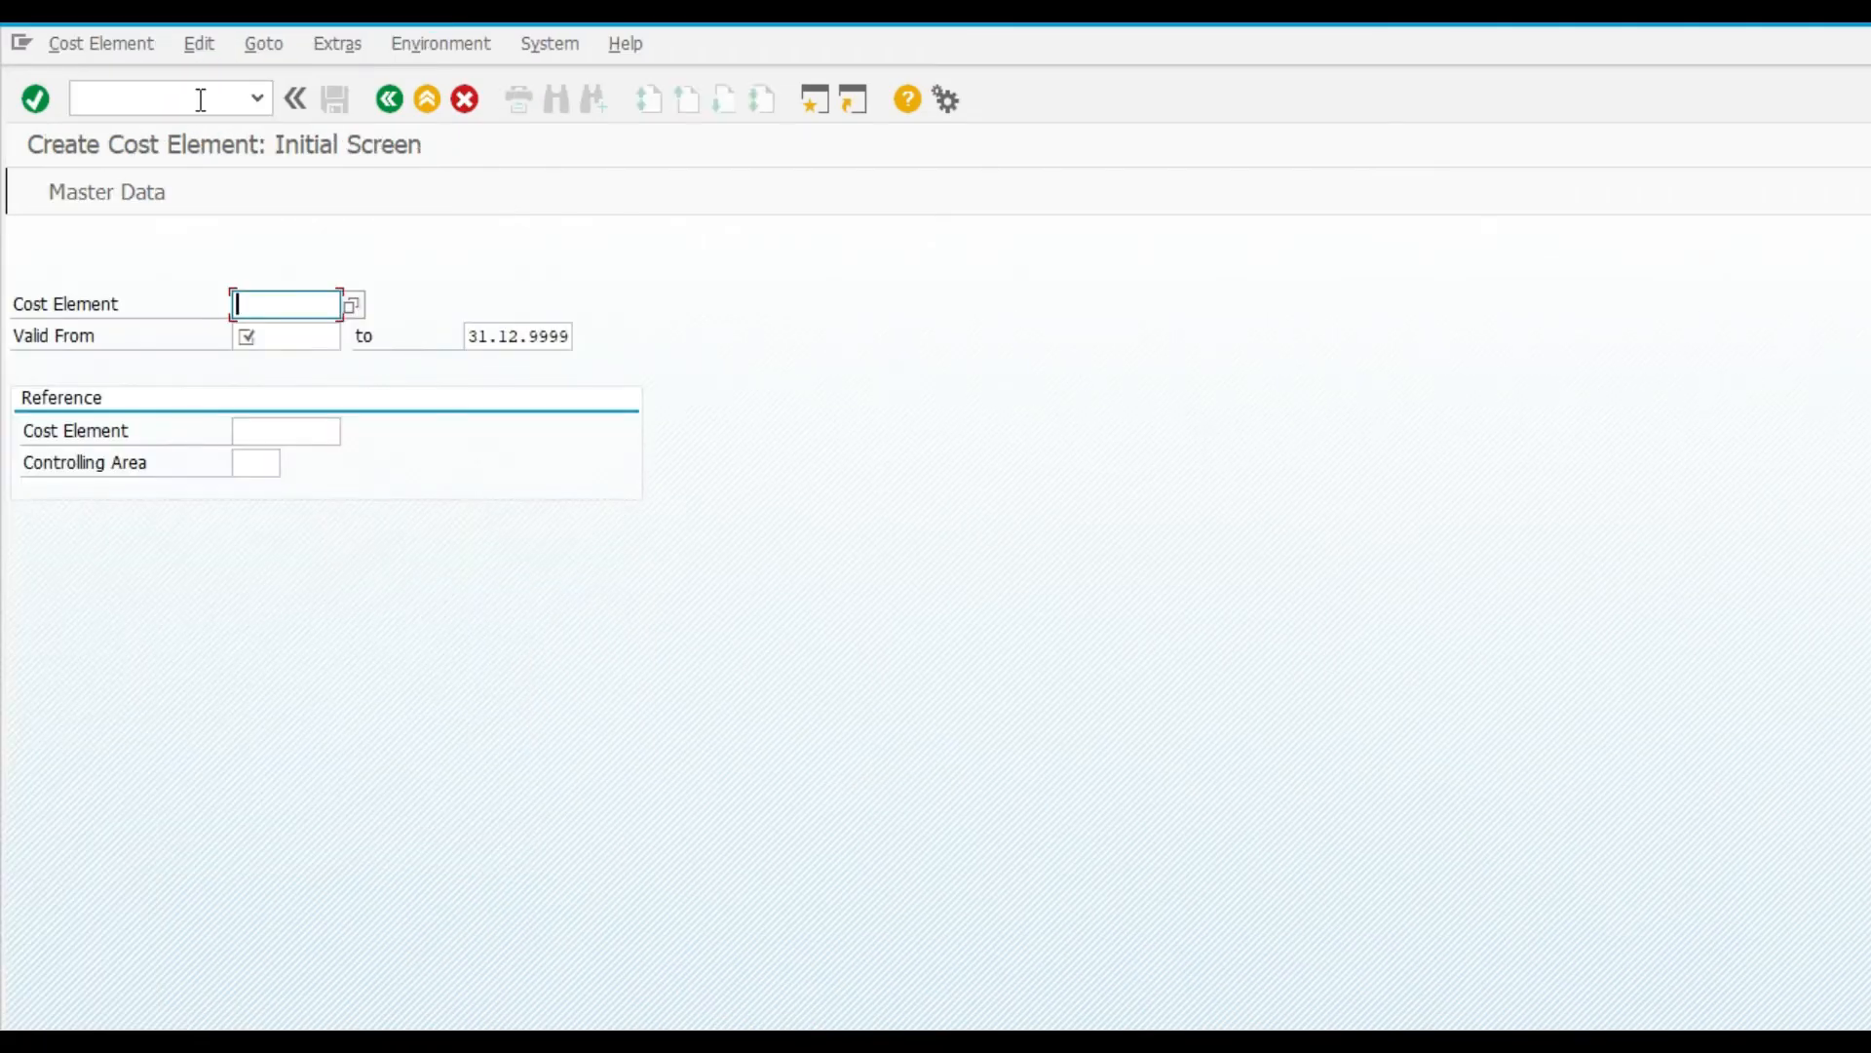
Try to create cost element TEST valid from 01.04.2020 and leave the transaction
{"action": "type", "text": "TEST"}
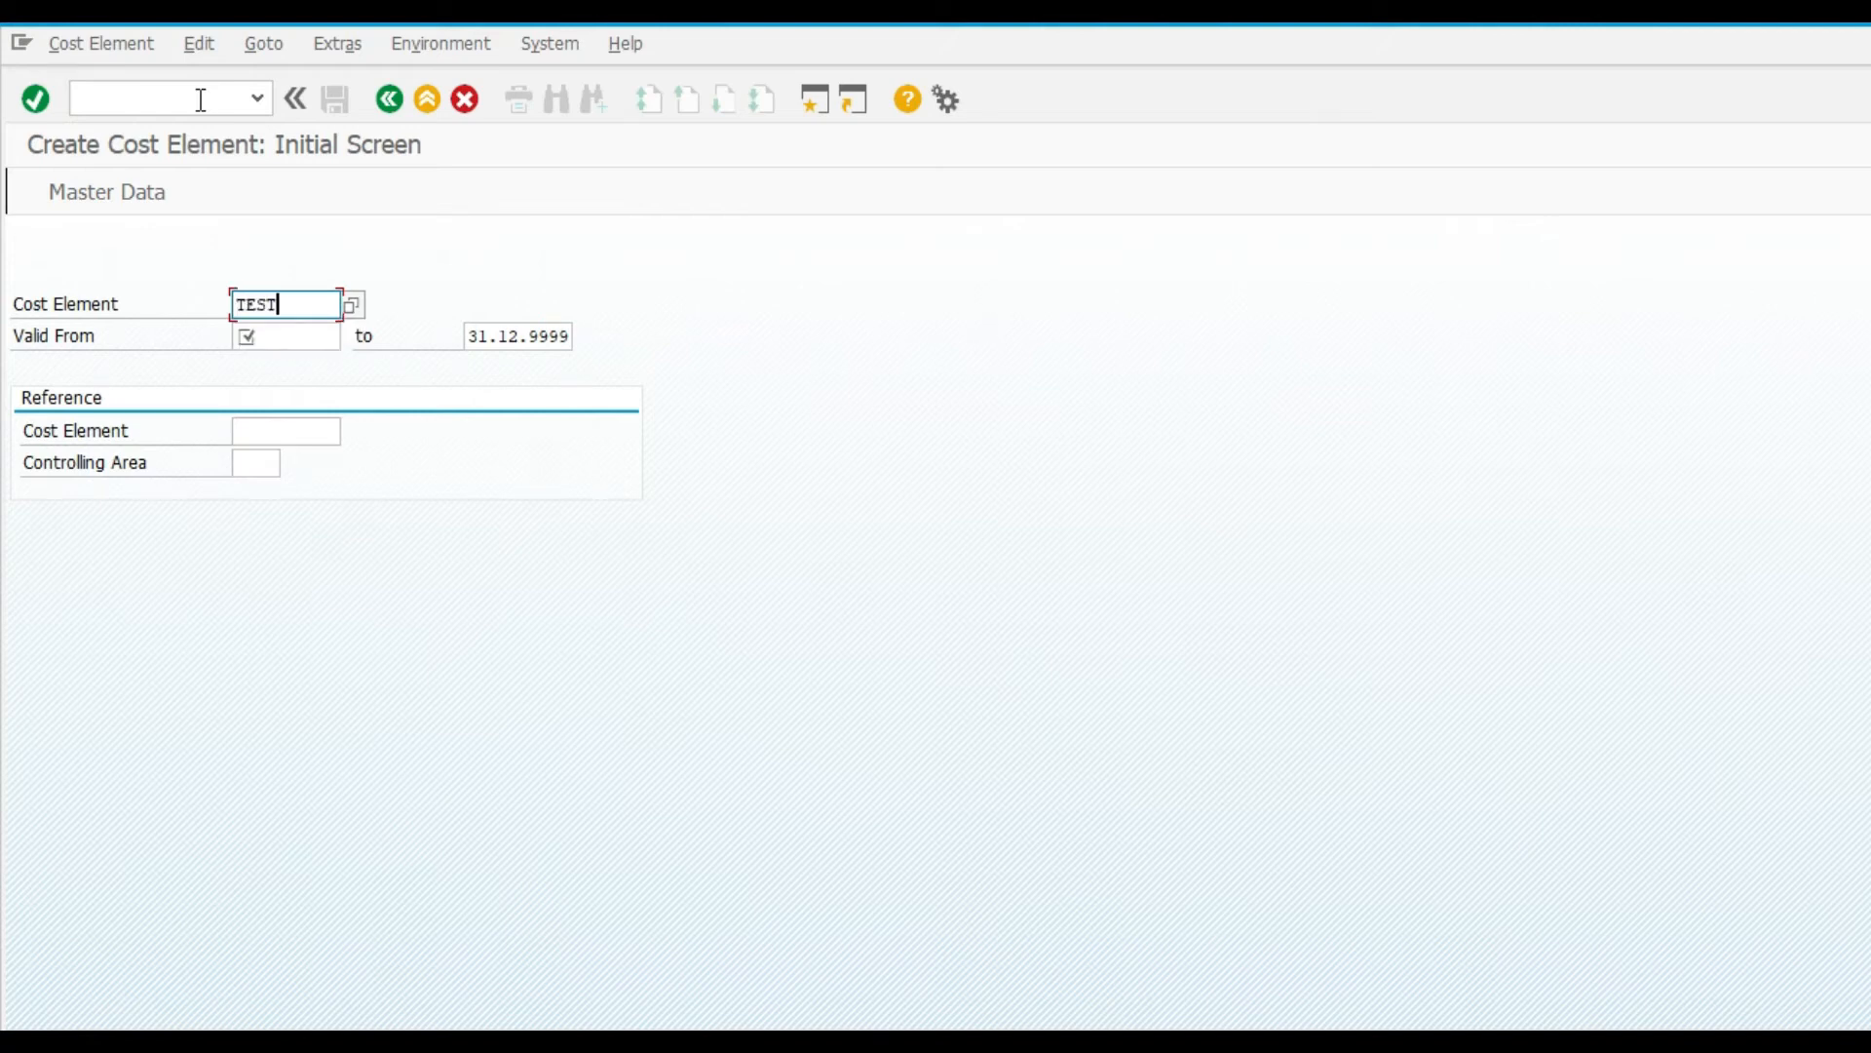
{"action": "key", "text": "Tab"}
{"action": "type", "text": "01042020"}
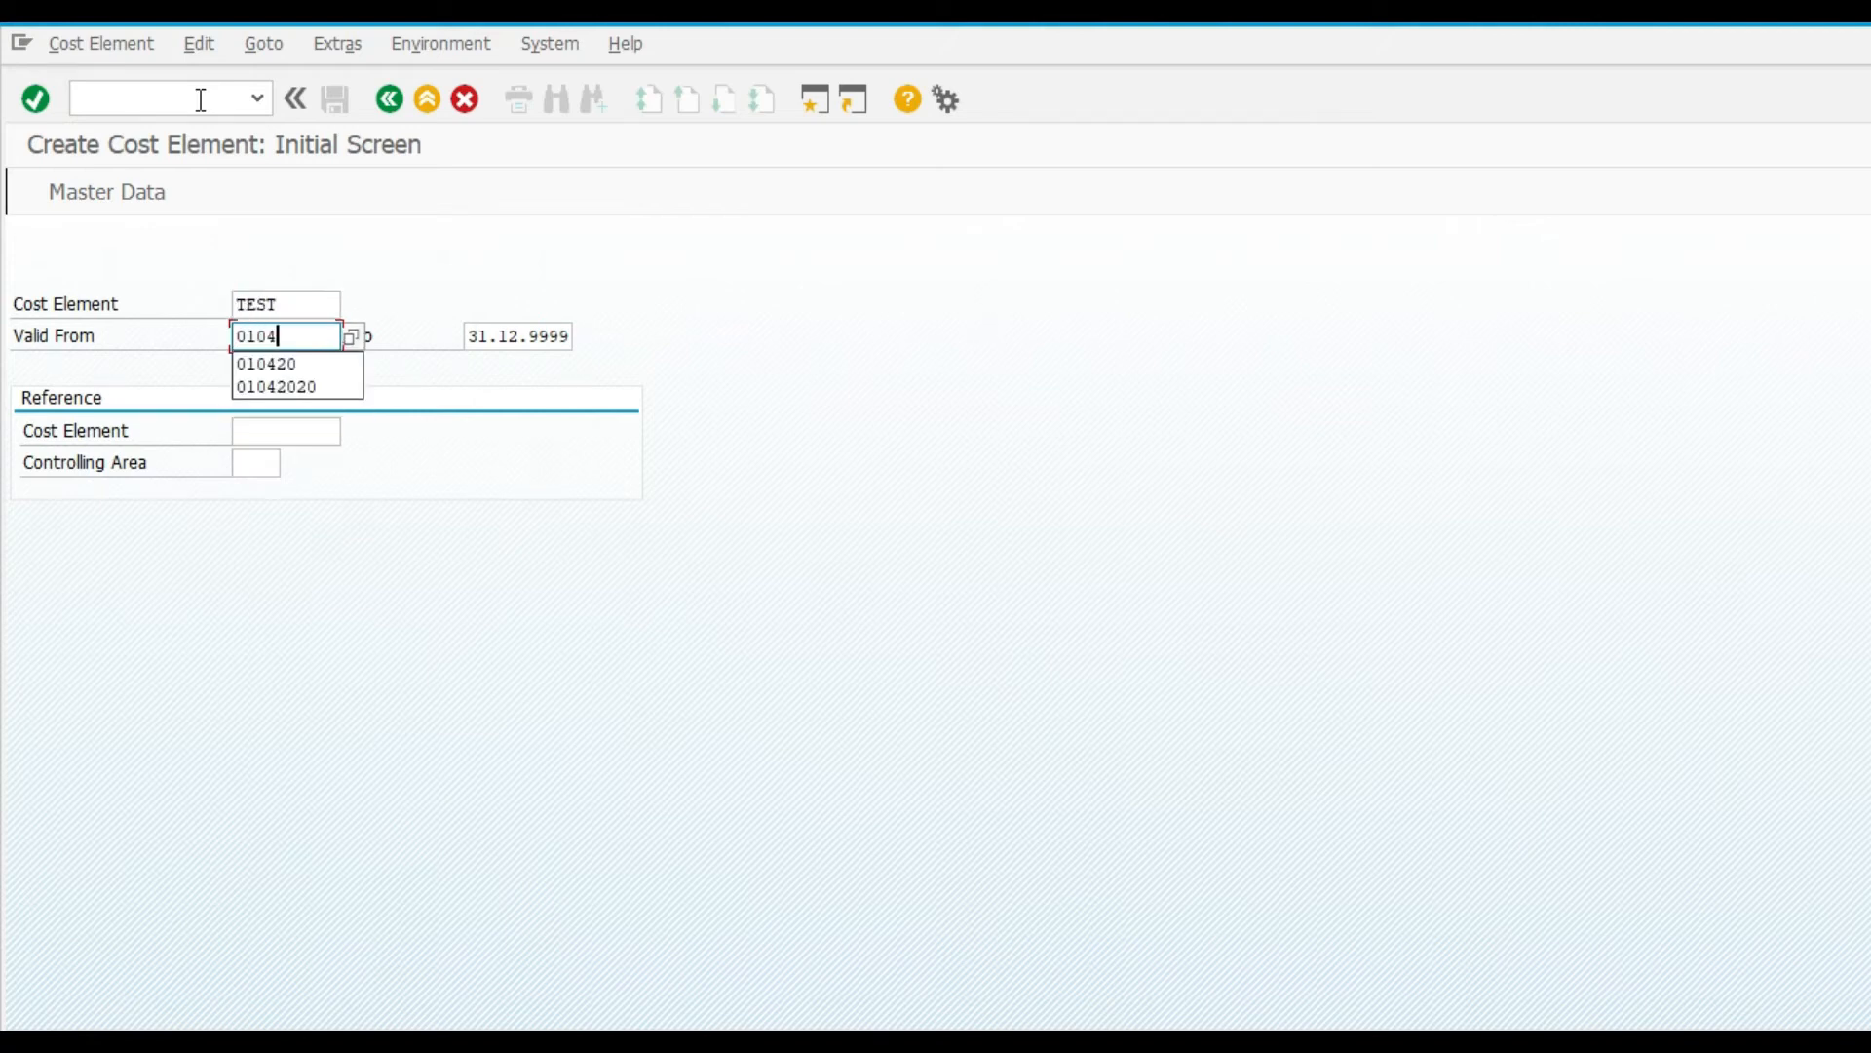
{"action": "key", "text": "Return"}
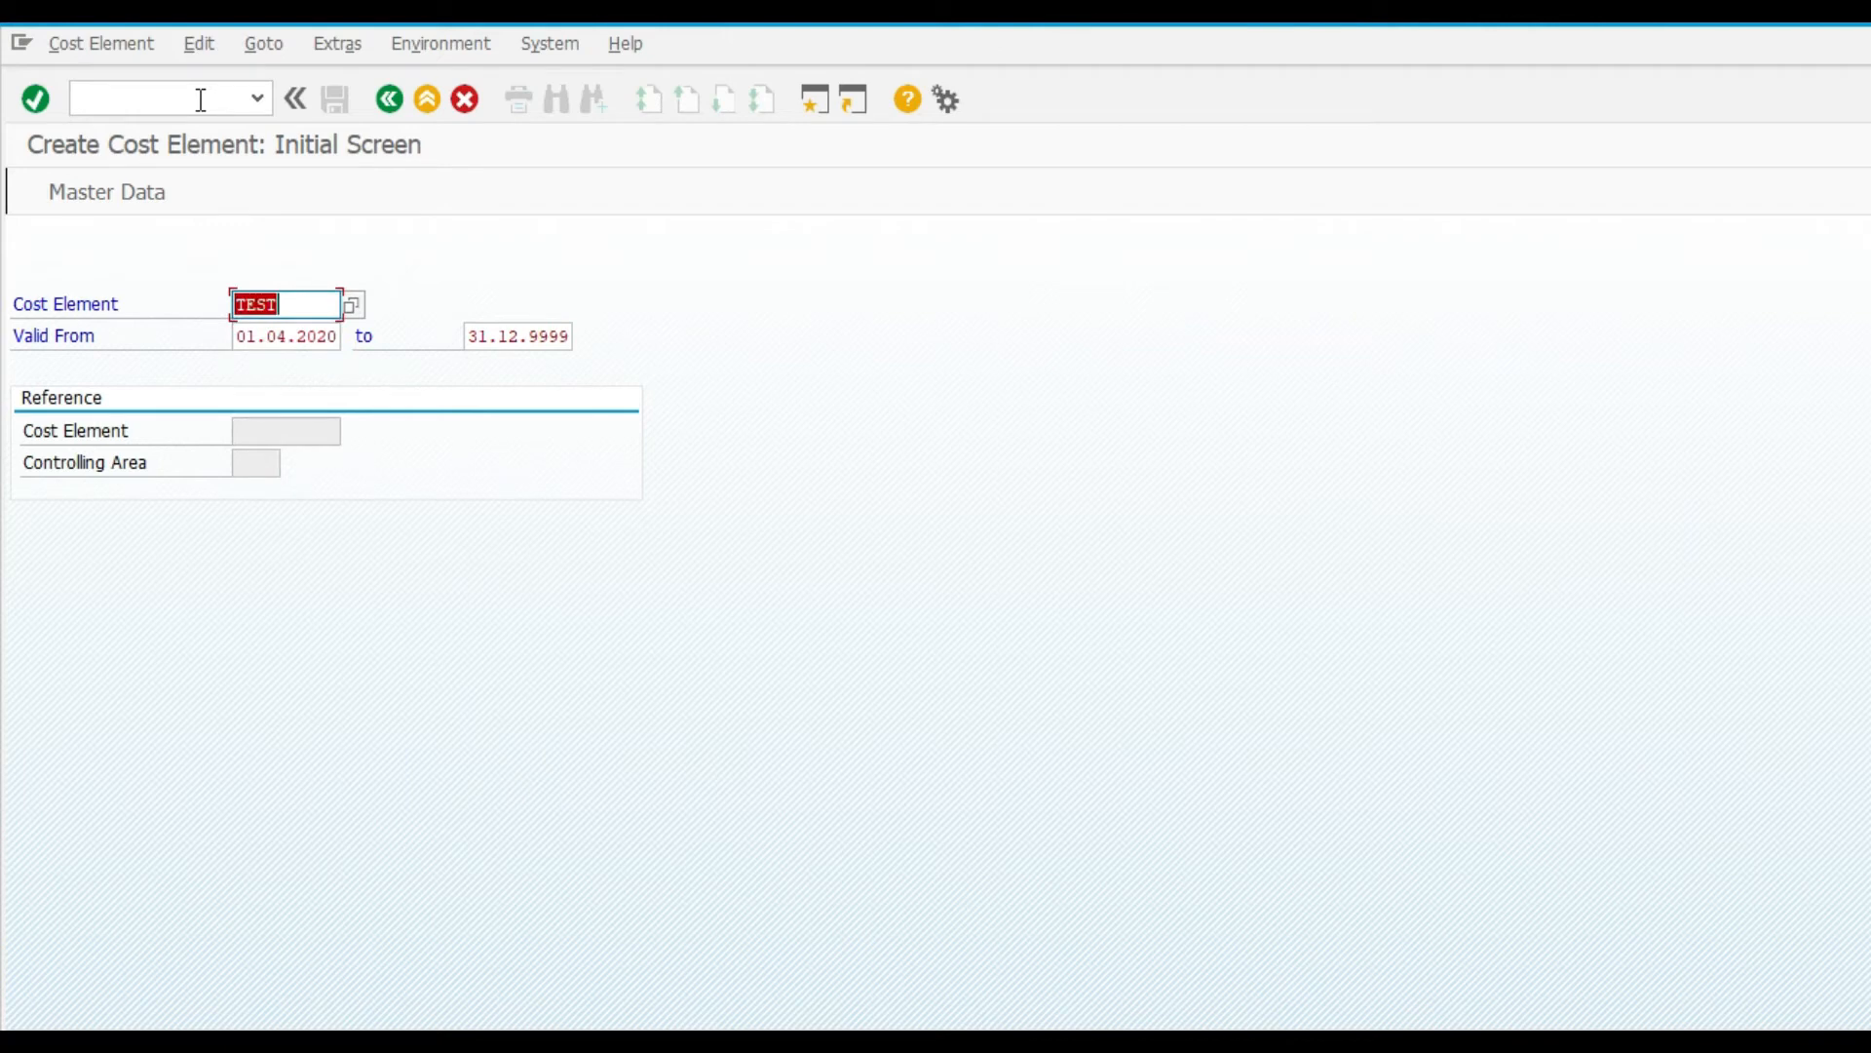
{"action": "key", "text": "F3"}
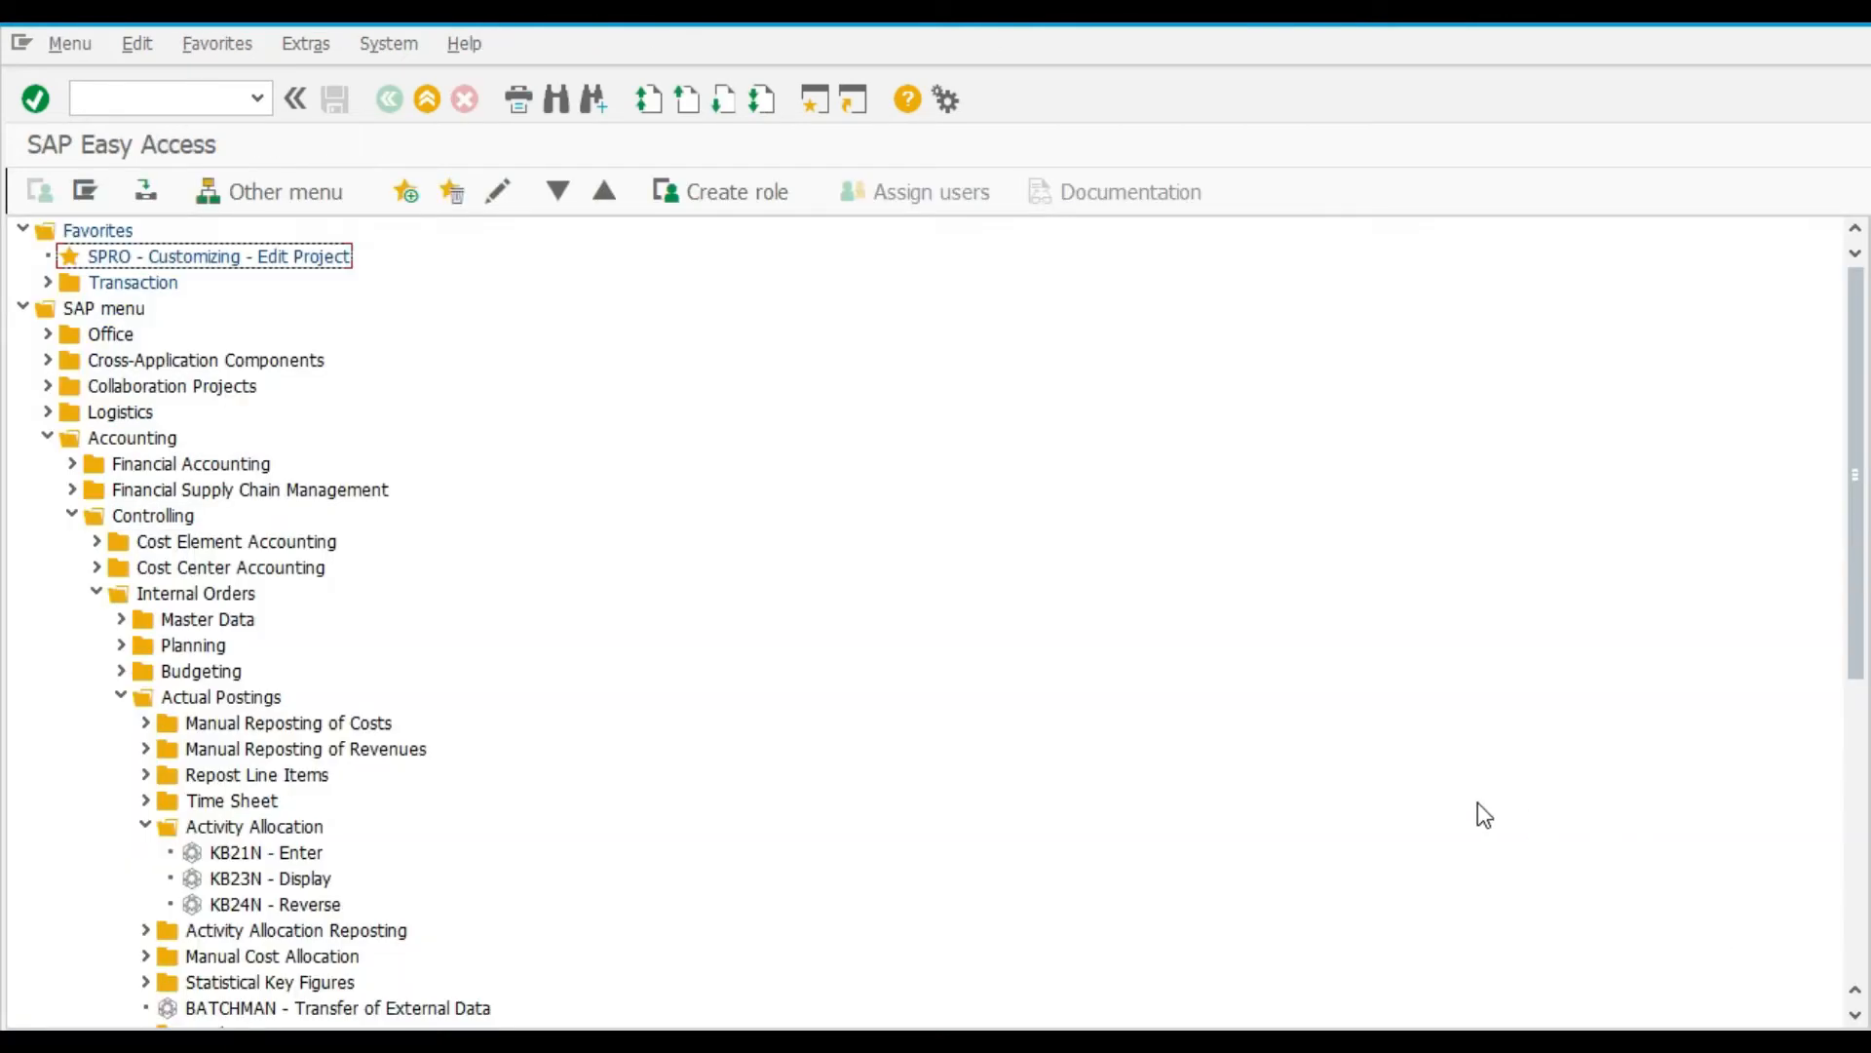
{"action": "key", "text": "F10"}
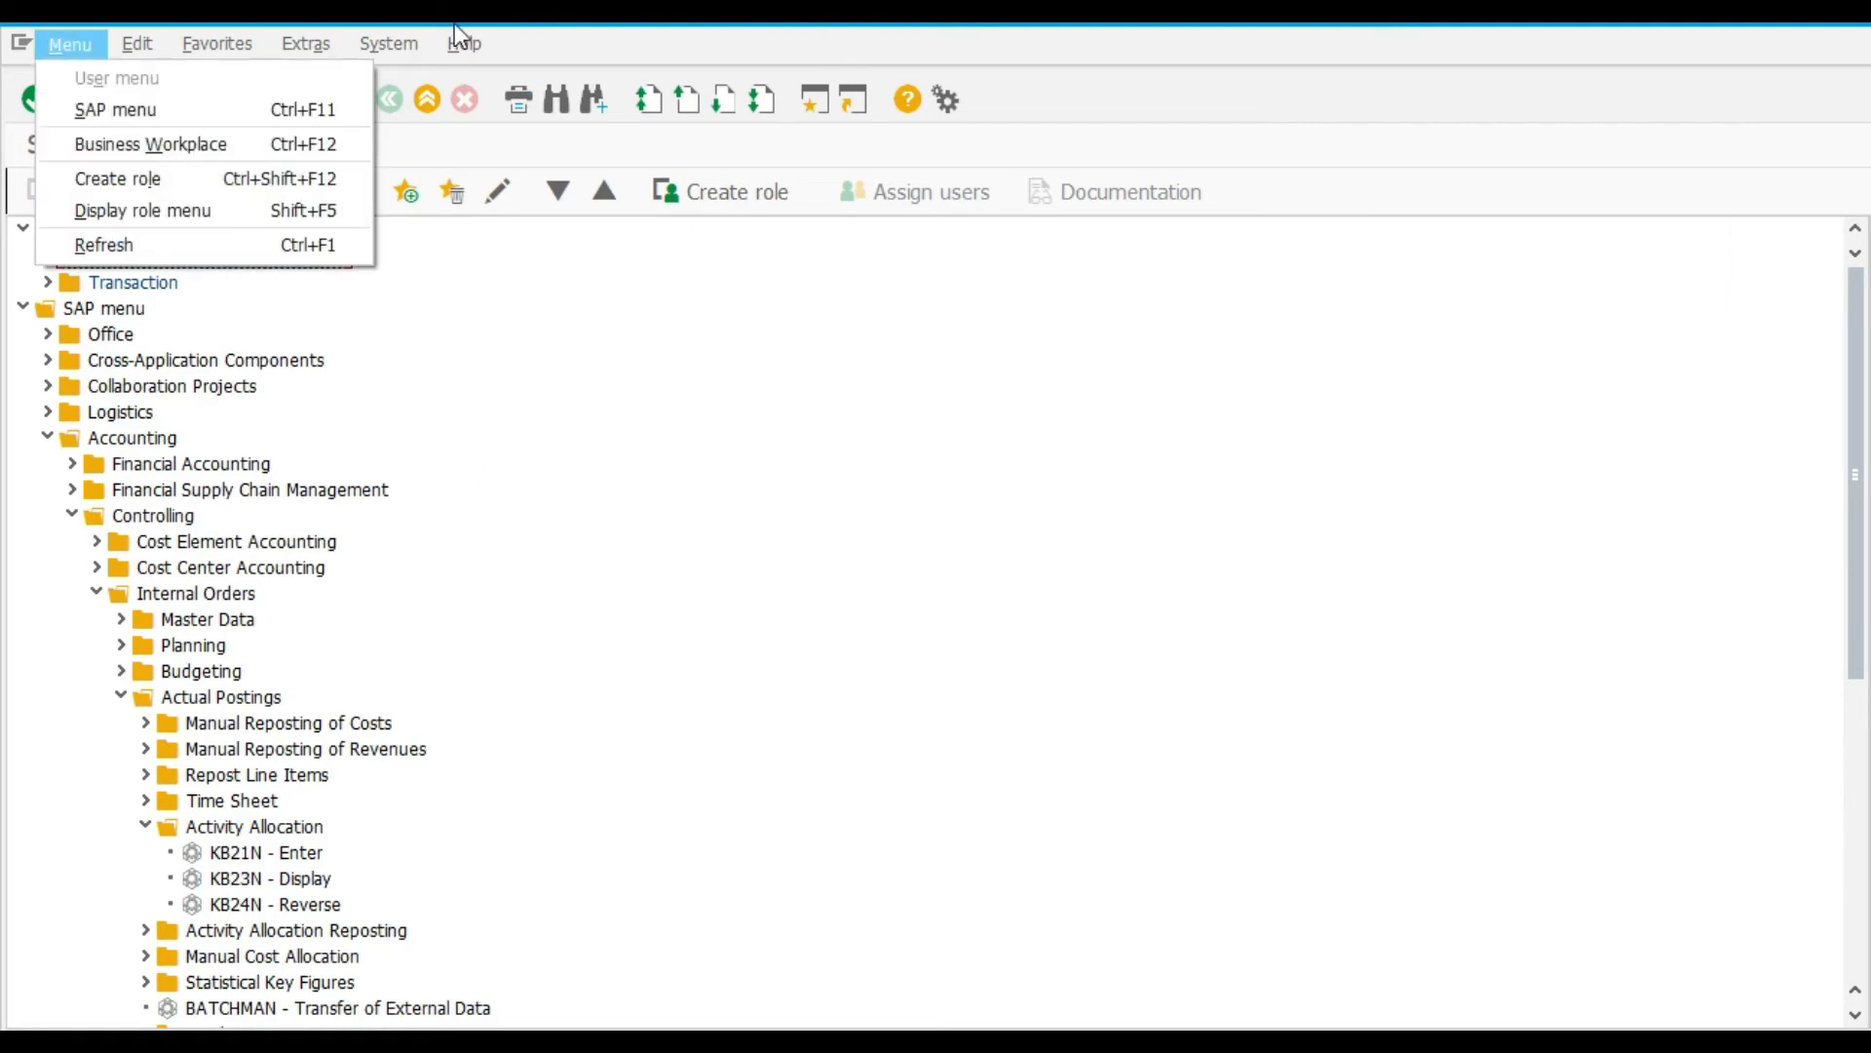
{"action": "left_click", "coordinate": [189, 115]}
{"action": "left_click", "coordinate": [194, 100]}
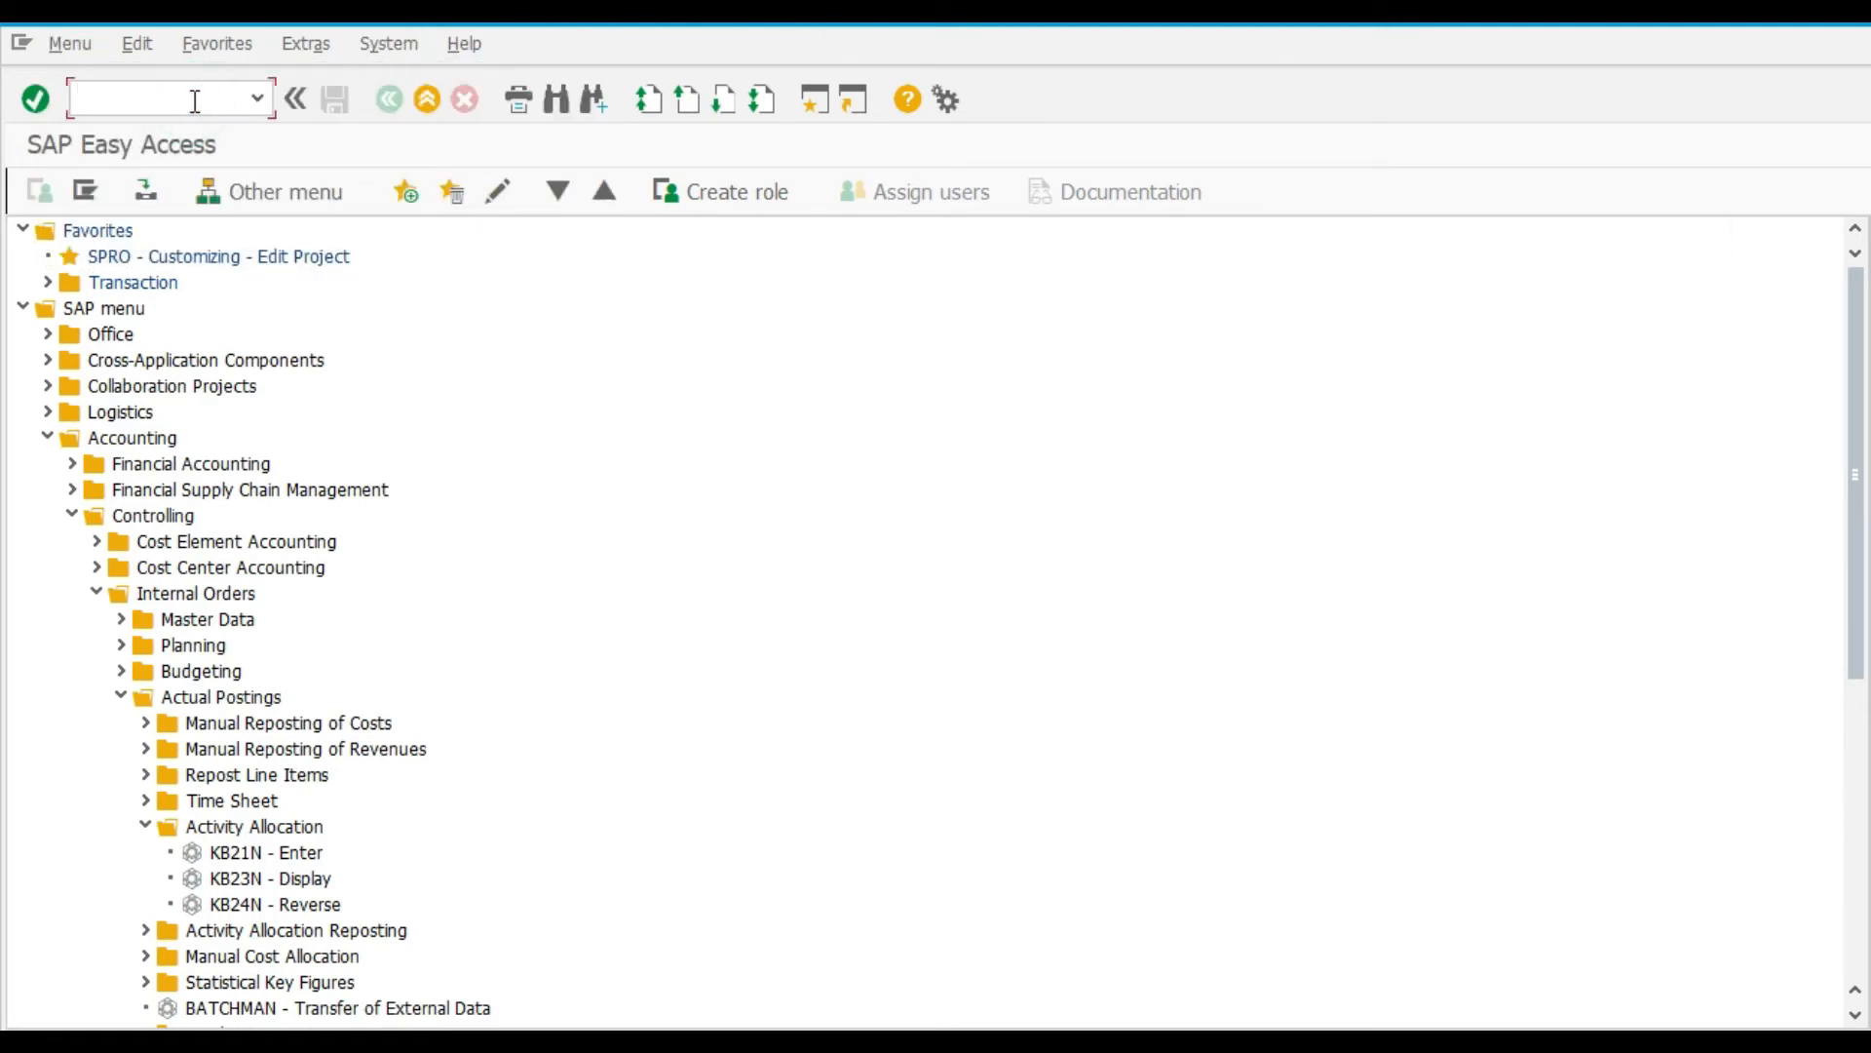
{"action": "type", "text": "LCH"}
{"action": "key", "text": "Return"}
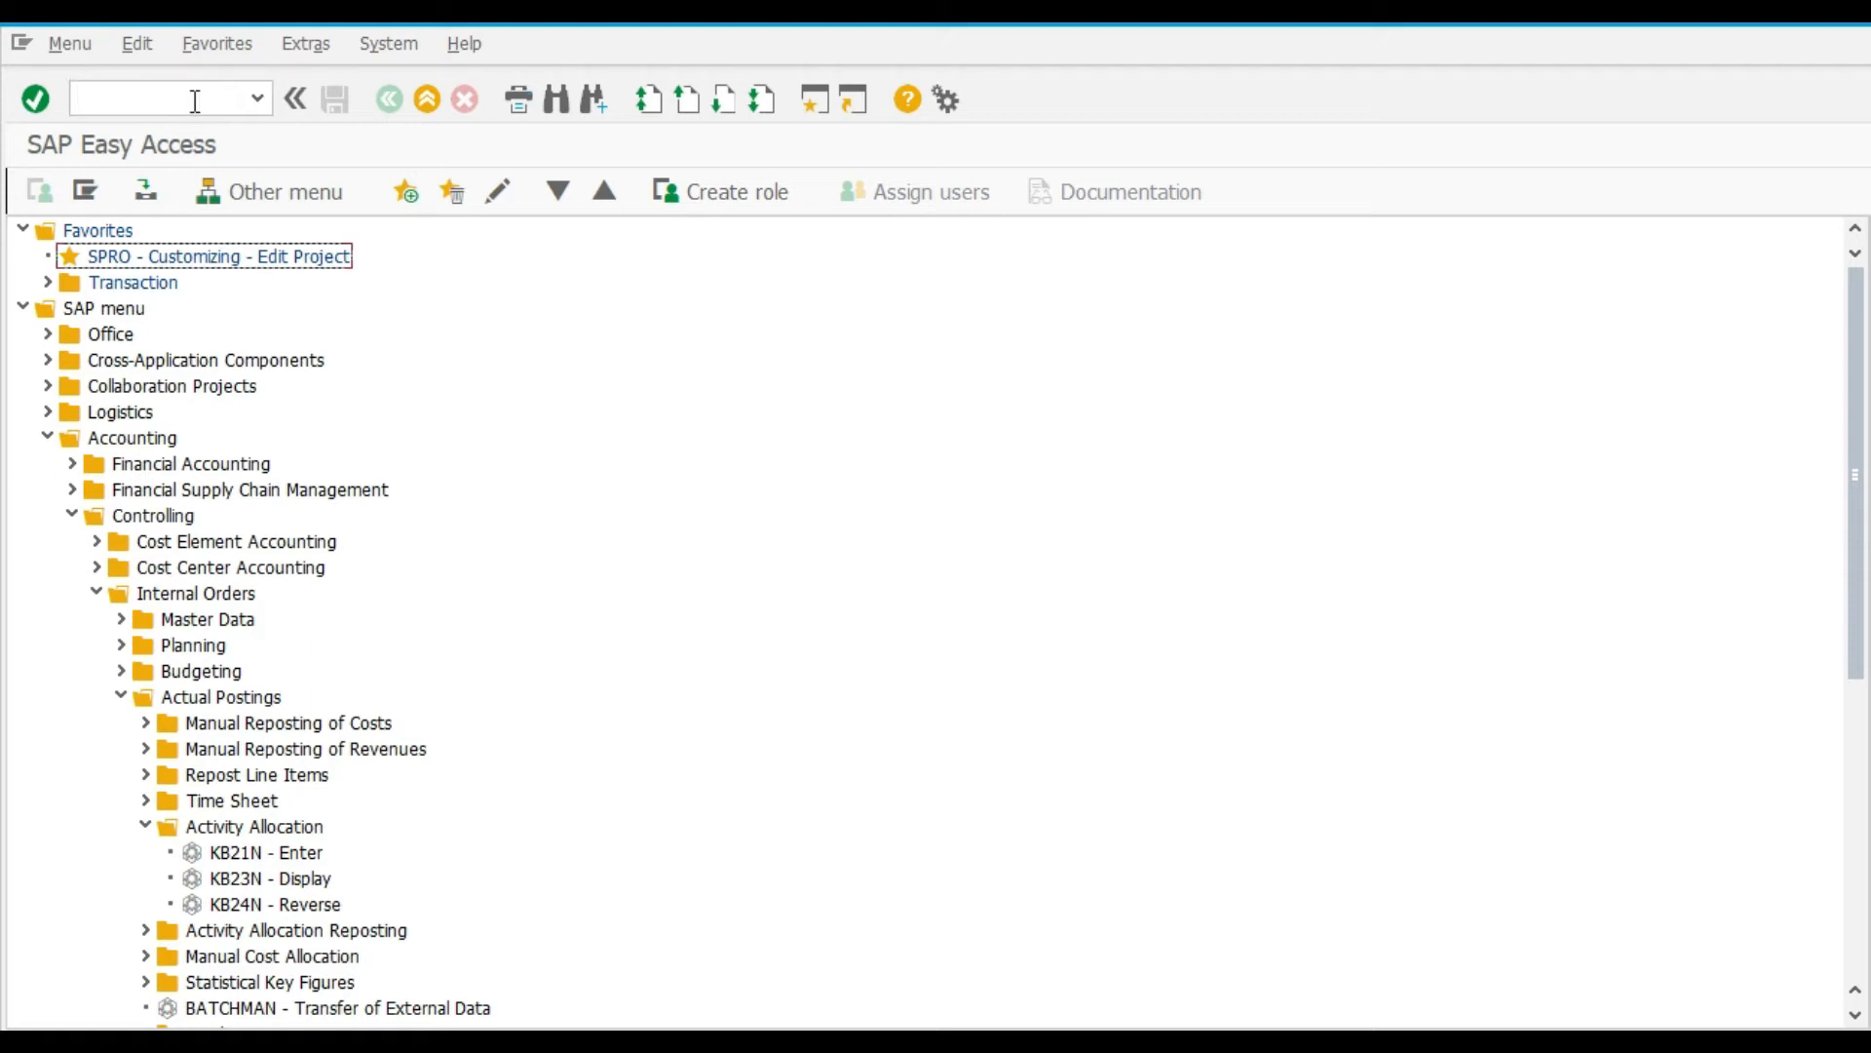
Run transaction KCH1 for creating a profit center group
{"action": "left_click", "coordinate": [194, 99]}
{"action": "type", "text": "KCH"}
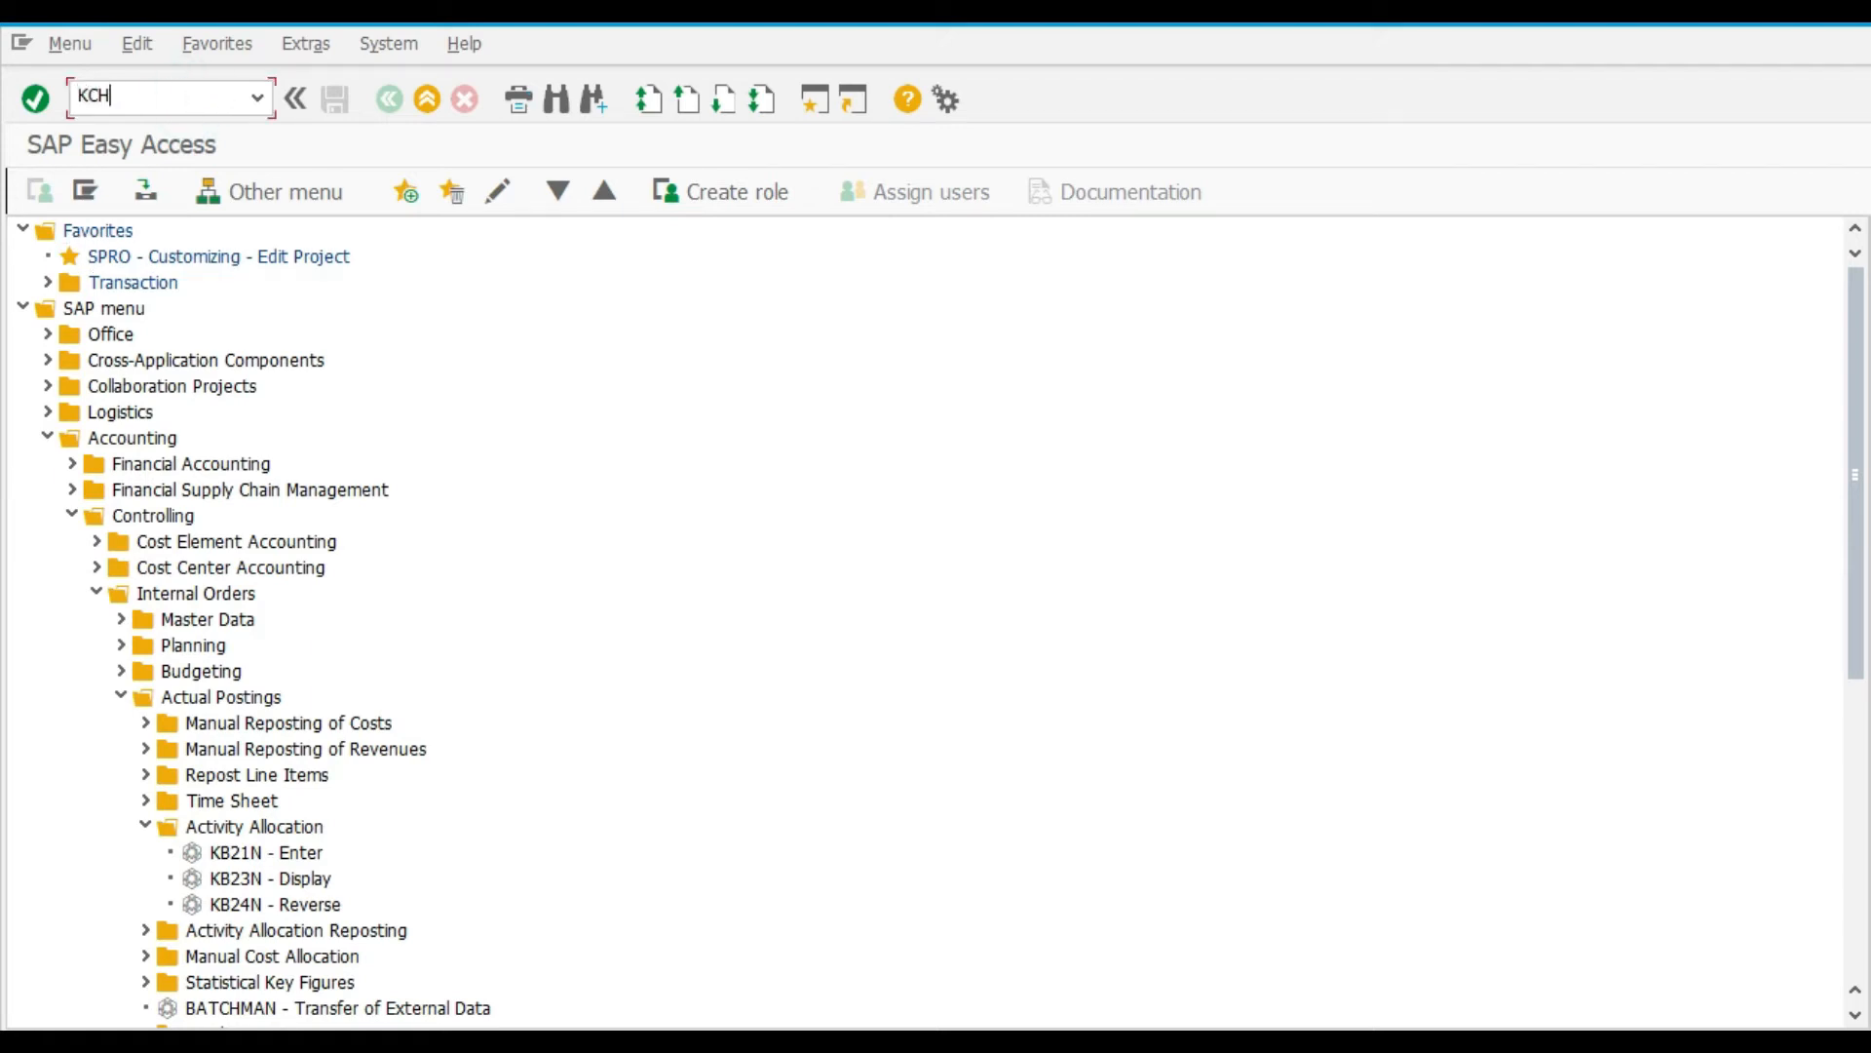
{"action": "type", "text": "1"}
{"action": "key", "text": "Return"}
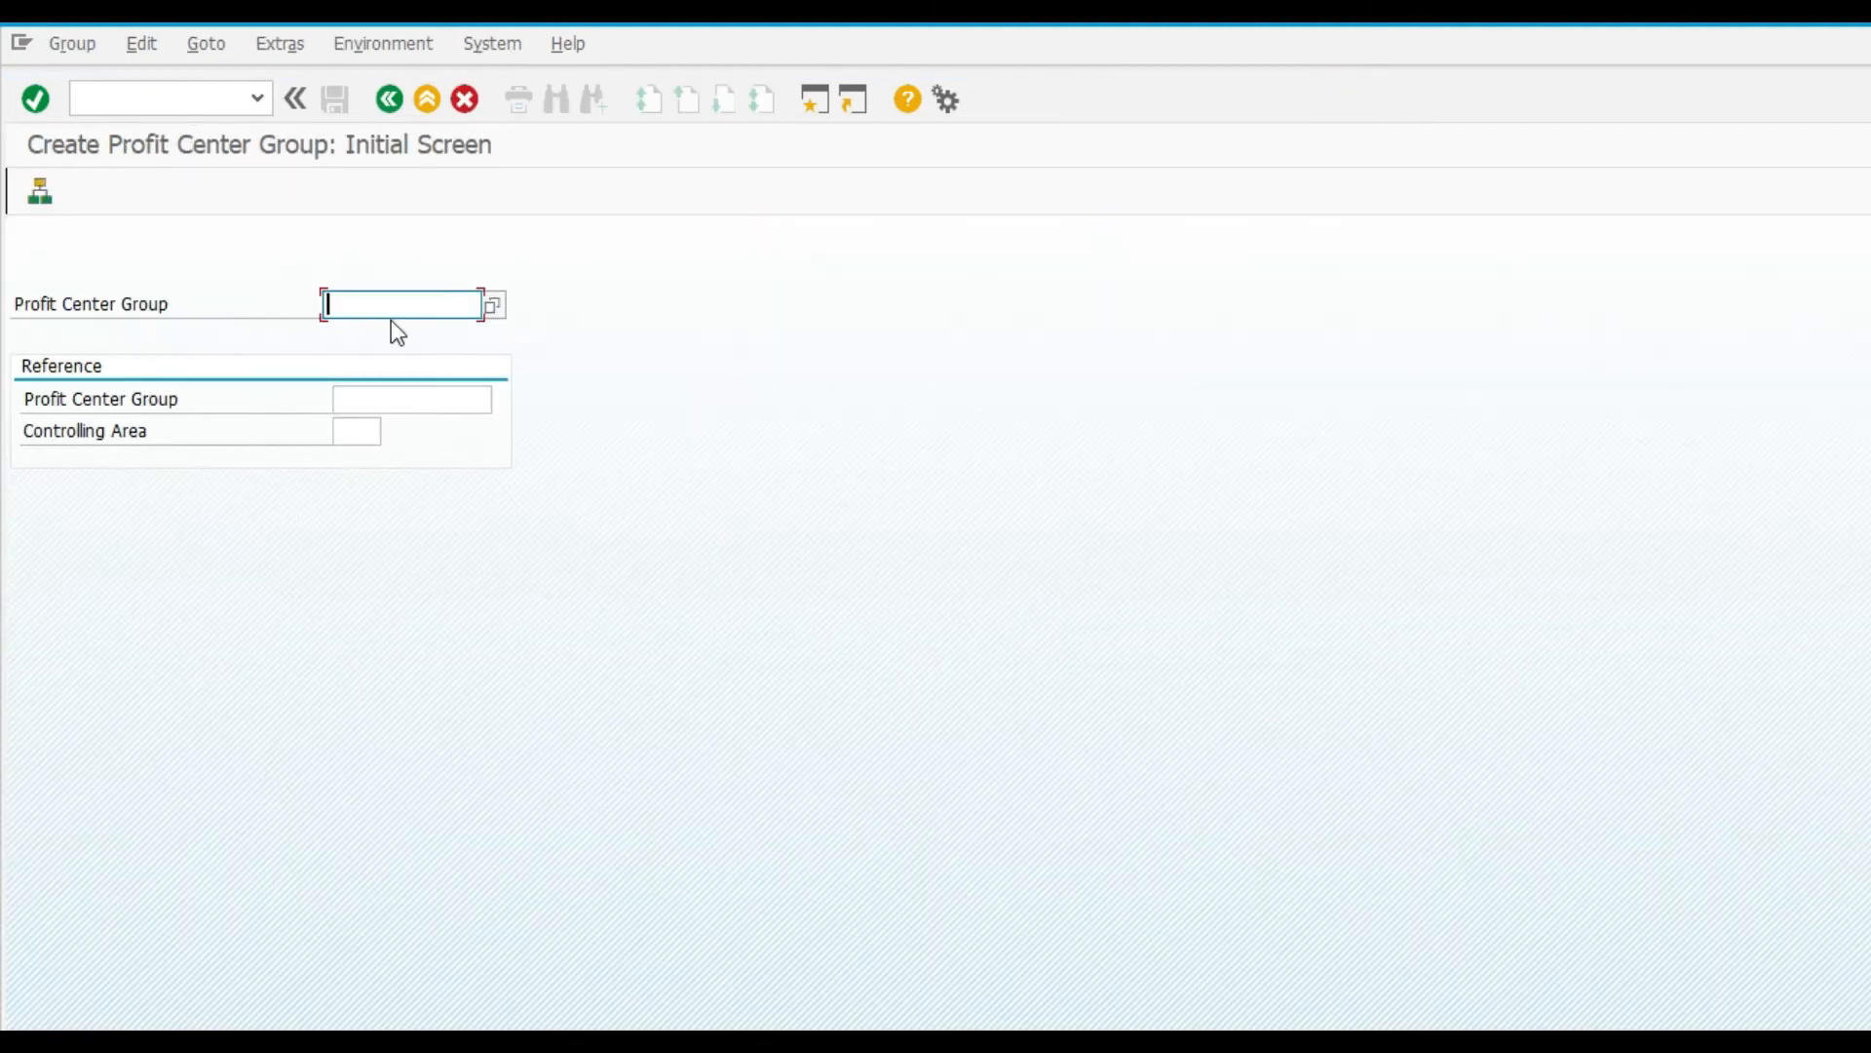
Create profit center group ST01 with the description ST01 PROFIT CENTRE and save it
{"action": "type", "text": "test"}
{"action": "key", "text": "BackSpace"}
{"action": "key", "text": "BackSpace"}
{"action": "key", "text": "BackSpace"}
{"action": "key", "text": "BackSpace"}
{"action": "type", "text": "sT01"}
{"action": "key", "text": "Return"}
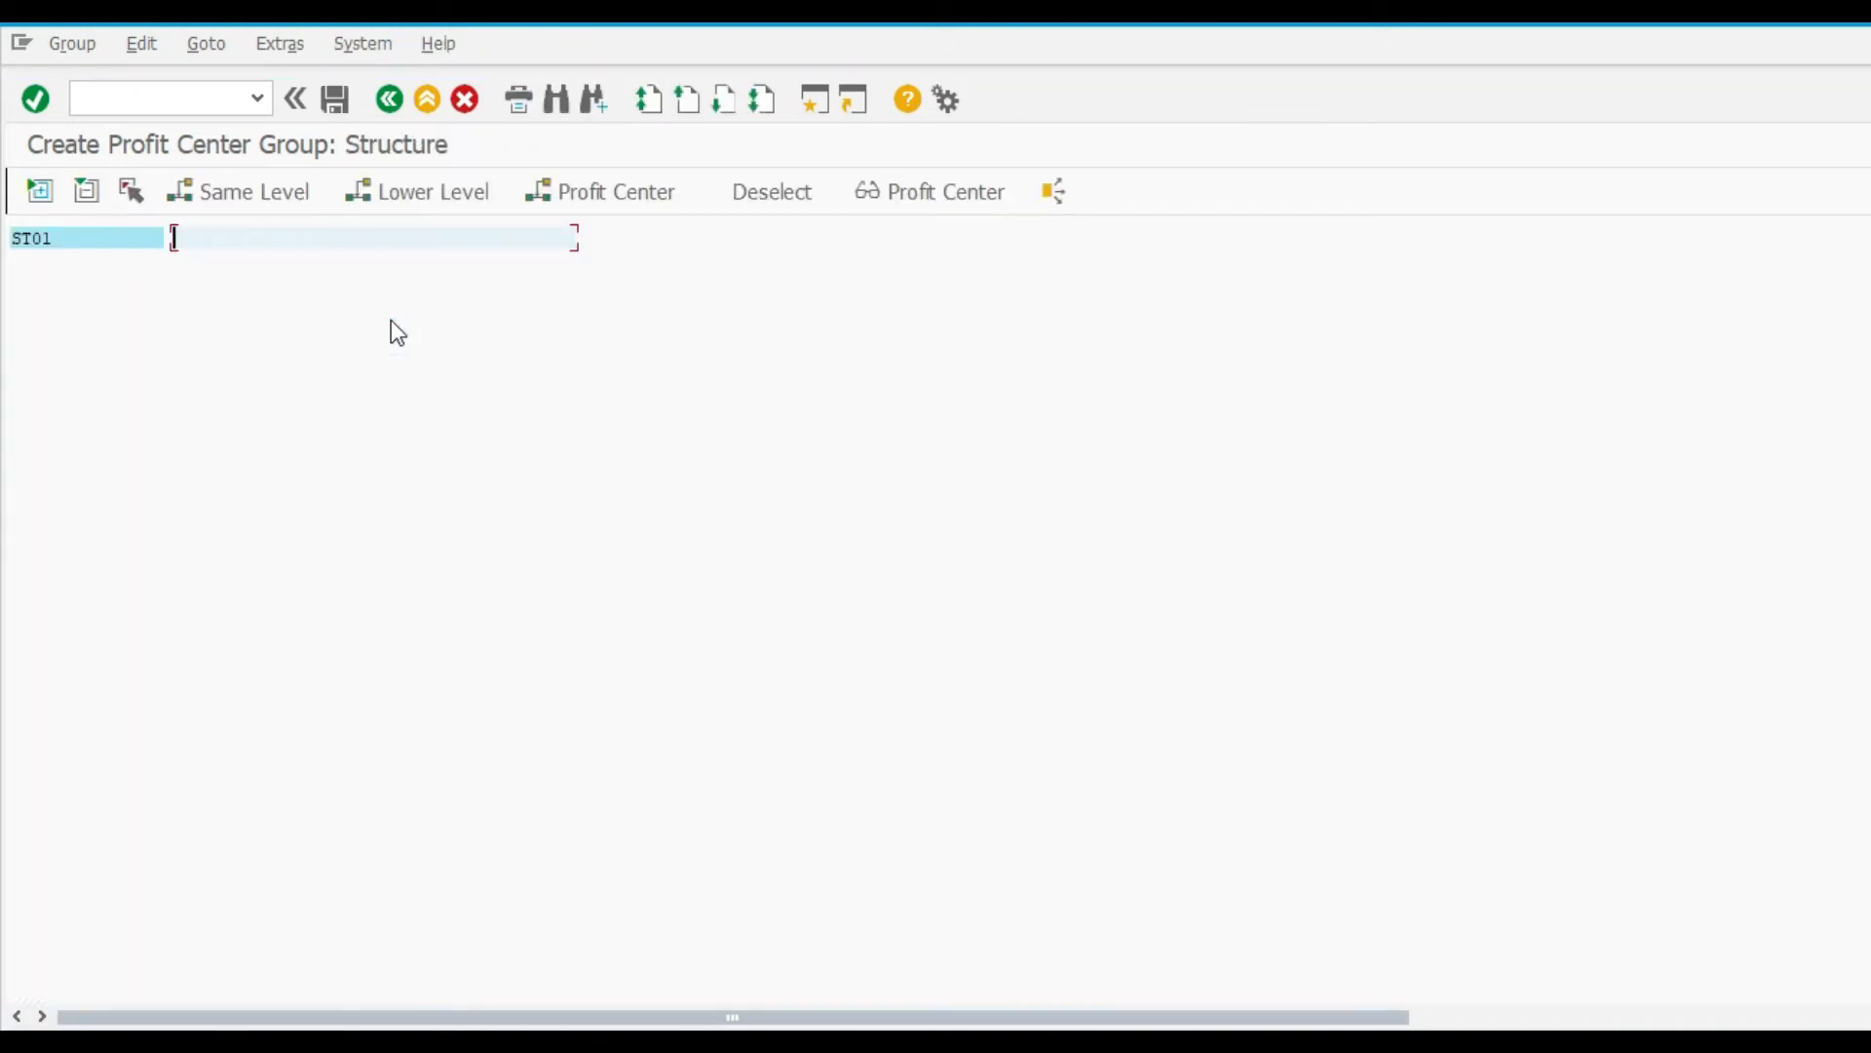
{"action": "type", "text": "ST01 PROFIT CENTRE"}
{"action": "key", "text": "Return"}
{"action": "key", "text": "ctrl+s"}
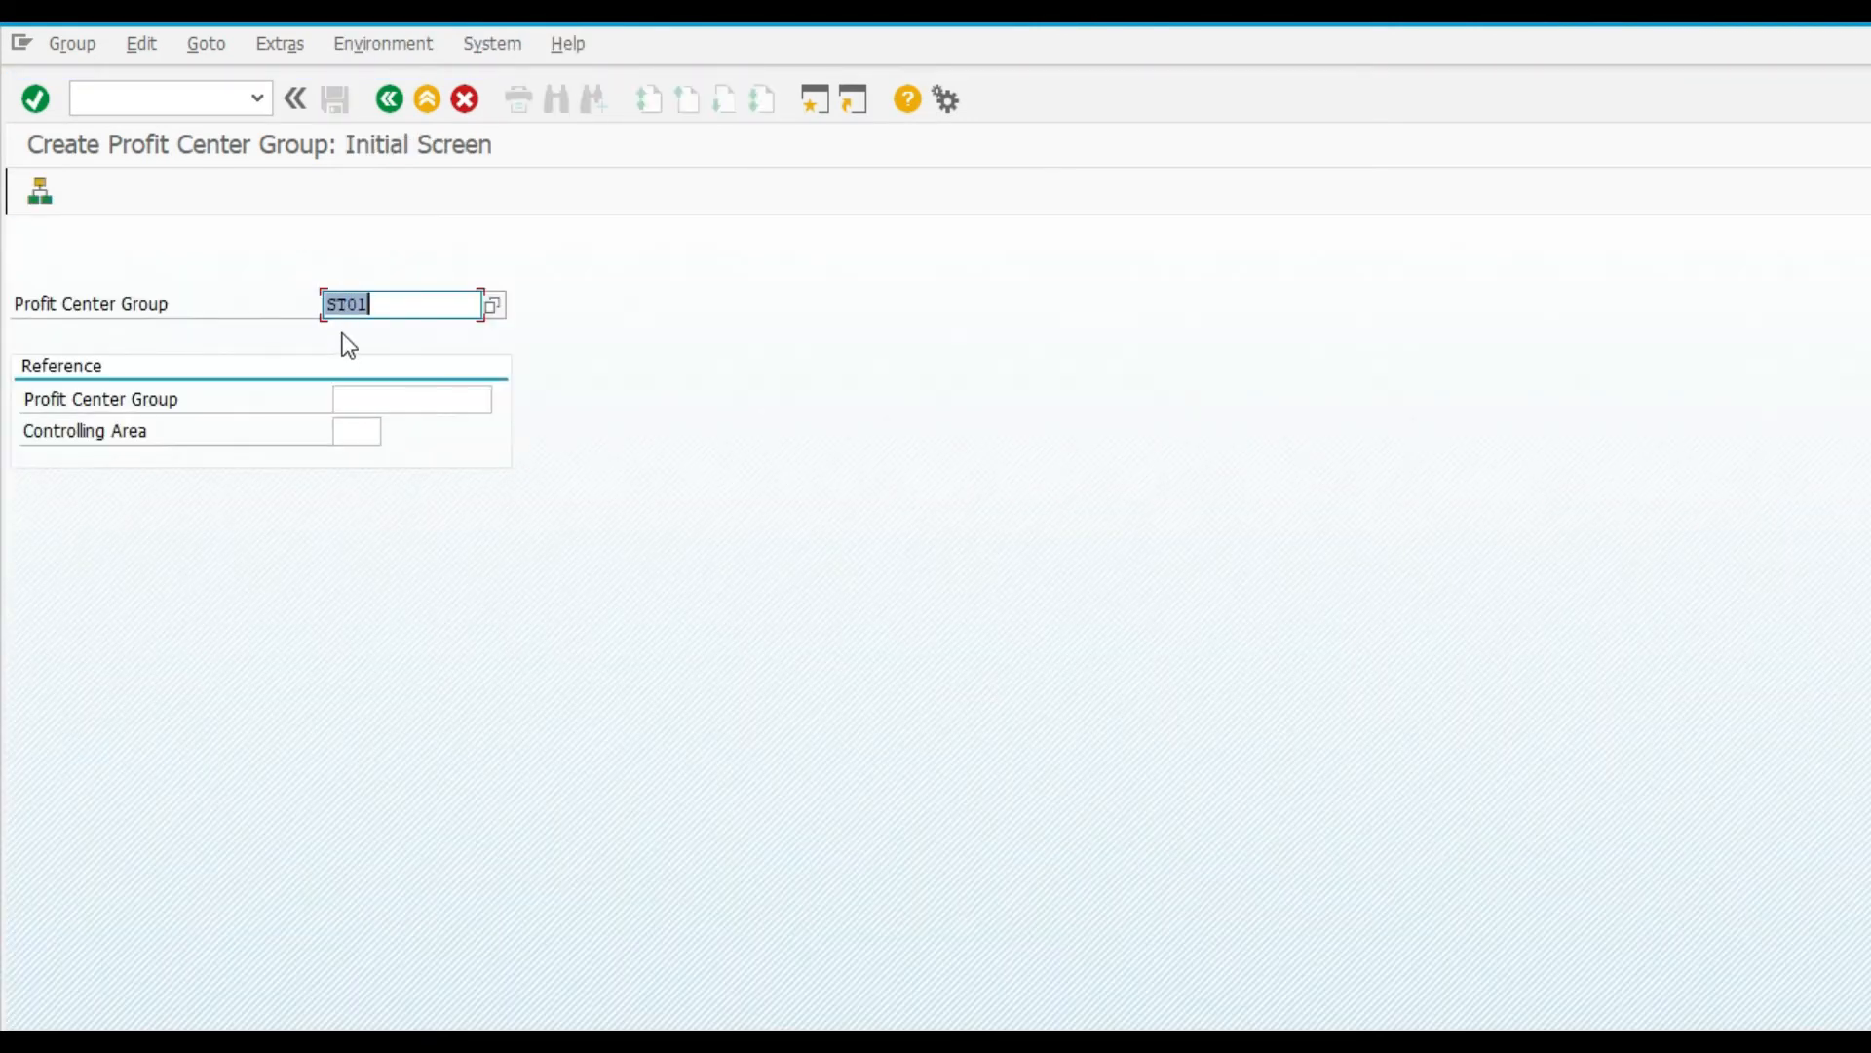
Run transaction KSH1 for creating a cost center group
{"action": "left_click", "coordinate": [114, 96]}
{"action": "type", "text": "/NKSH1"}
{"action": "key", "text": "Return"}
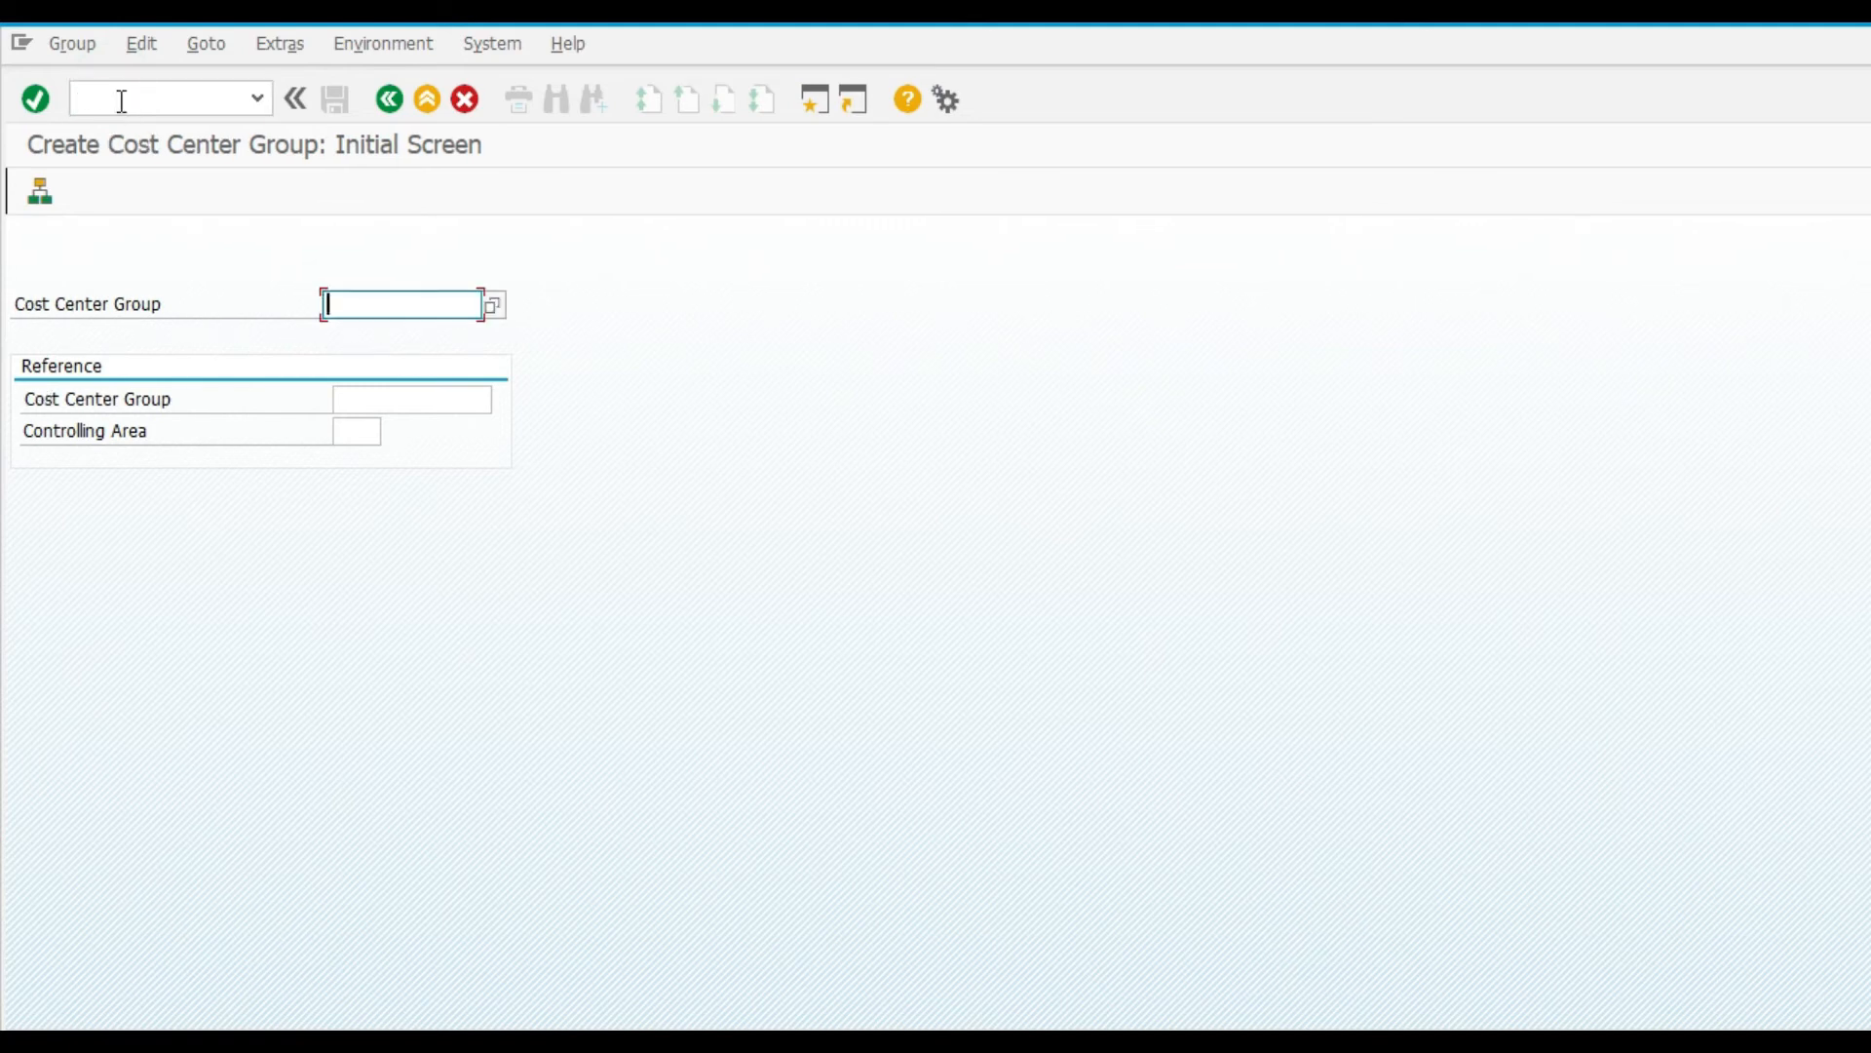
Start cost center group ST01 with the description ST01 COST CENTRE GROUP
{"action": "type", "text": "ST01"}
{"action": "key", "text": "Return"}
{"action": "type", "text": "ST01 "}
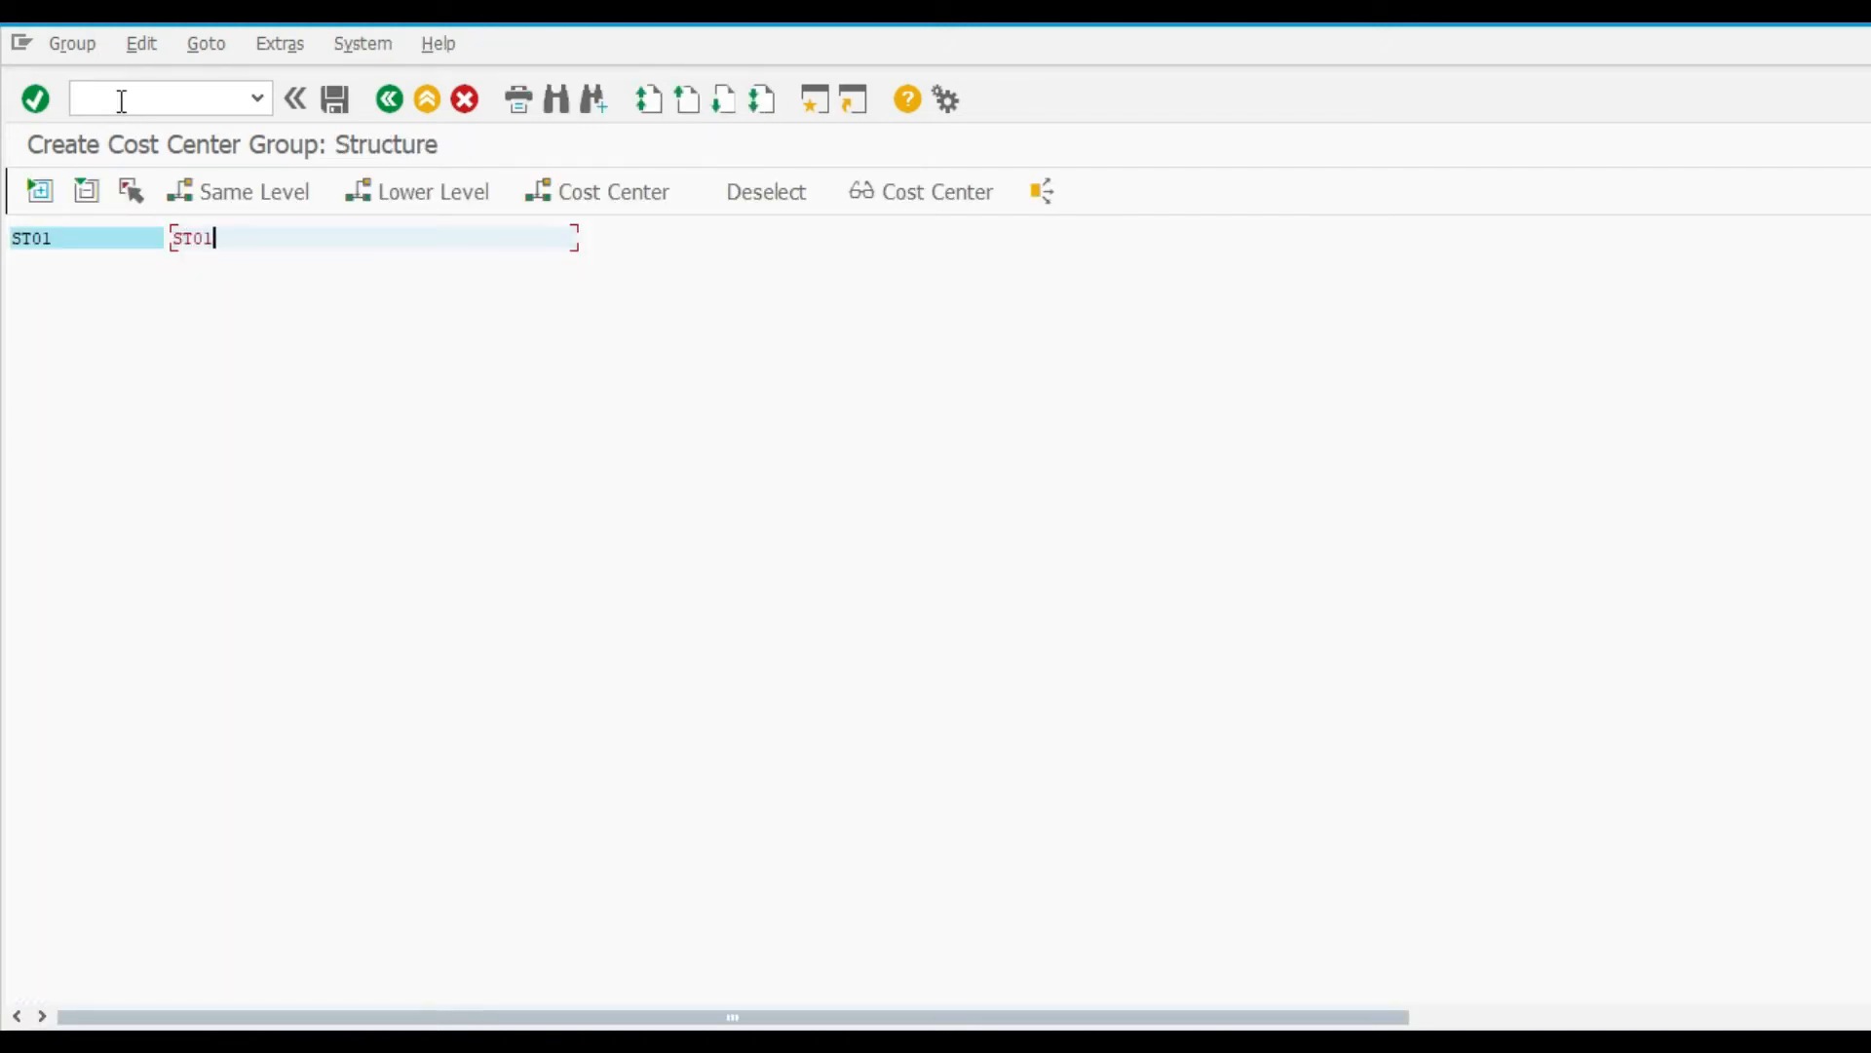
{"action": "type", "text": "COST CENTRE GROUP"}
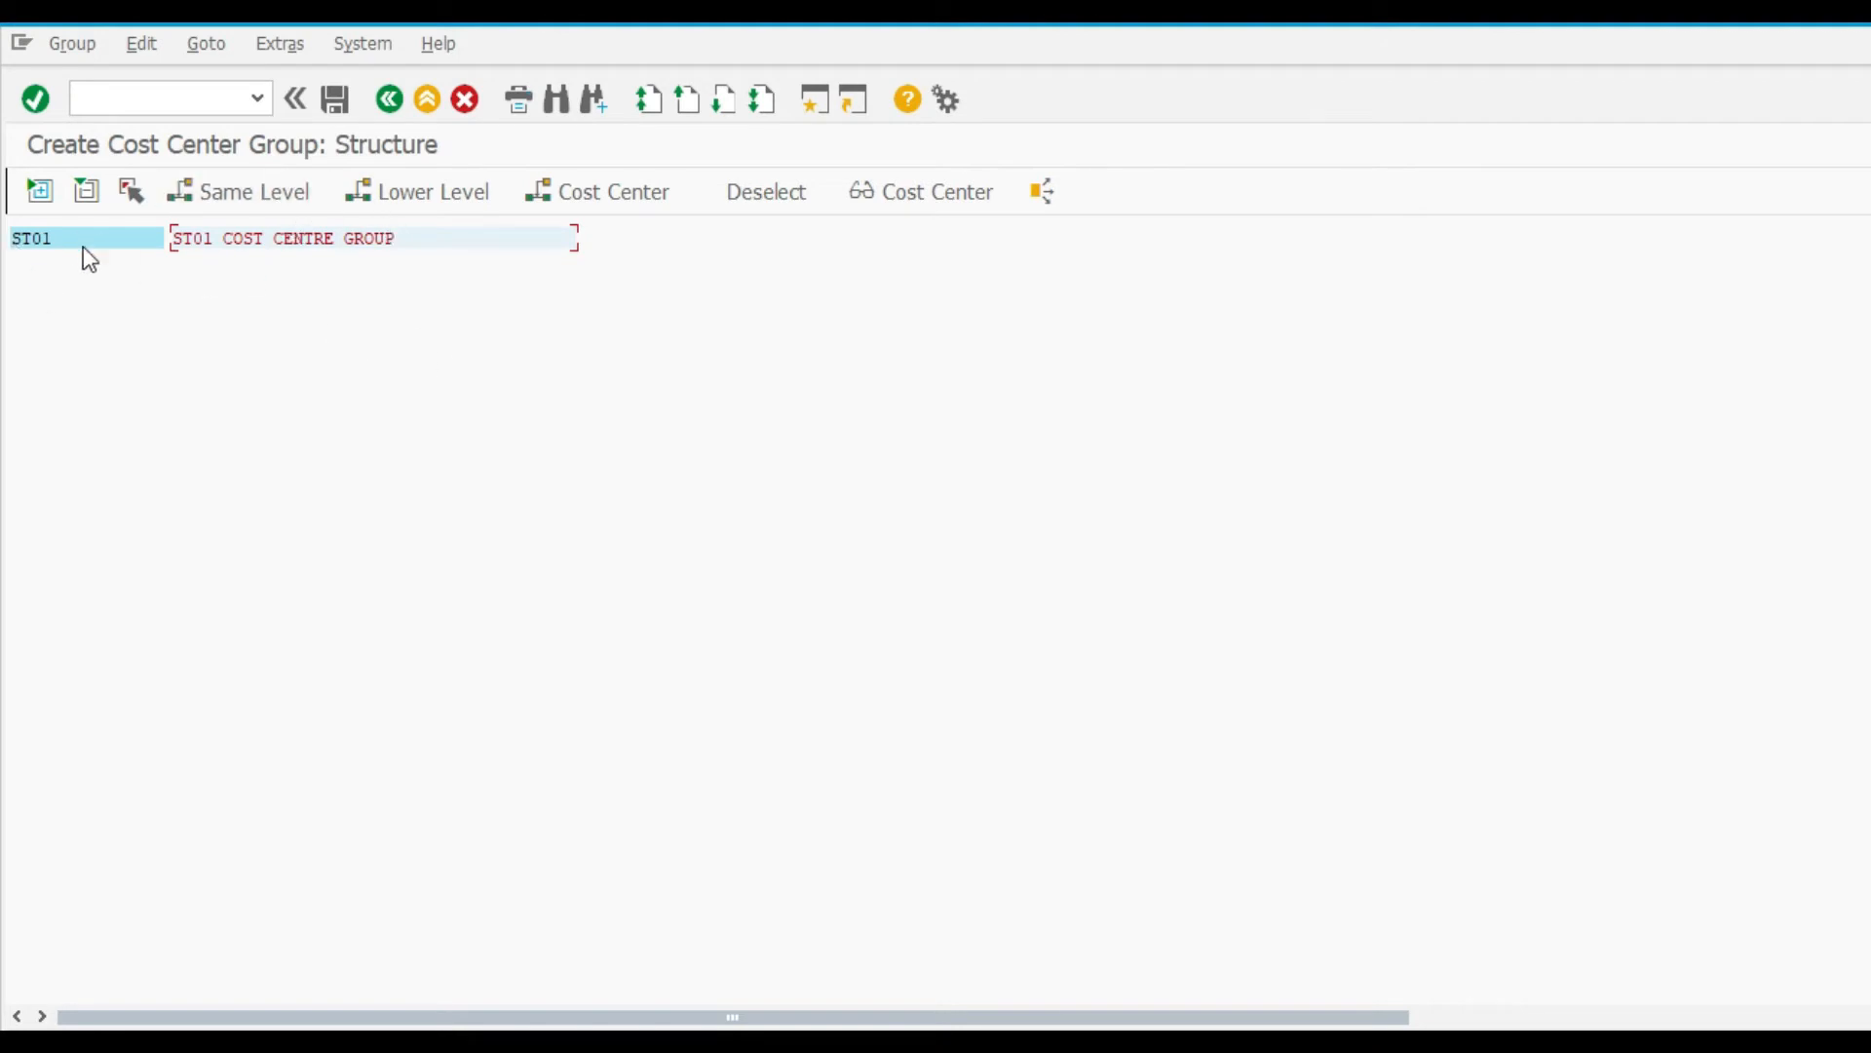
Add the lower-level group ST0101 under ST01 with the description ST01- ADMIN
{"action": "left_click", "coordinate": [376, 187]}
{"action": "type", "text": "ST0101"}
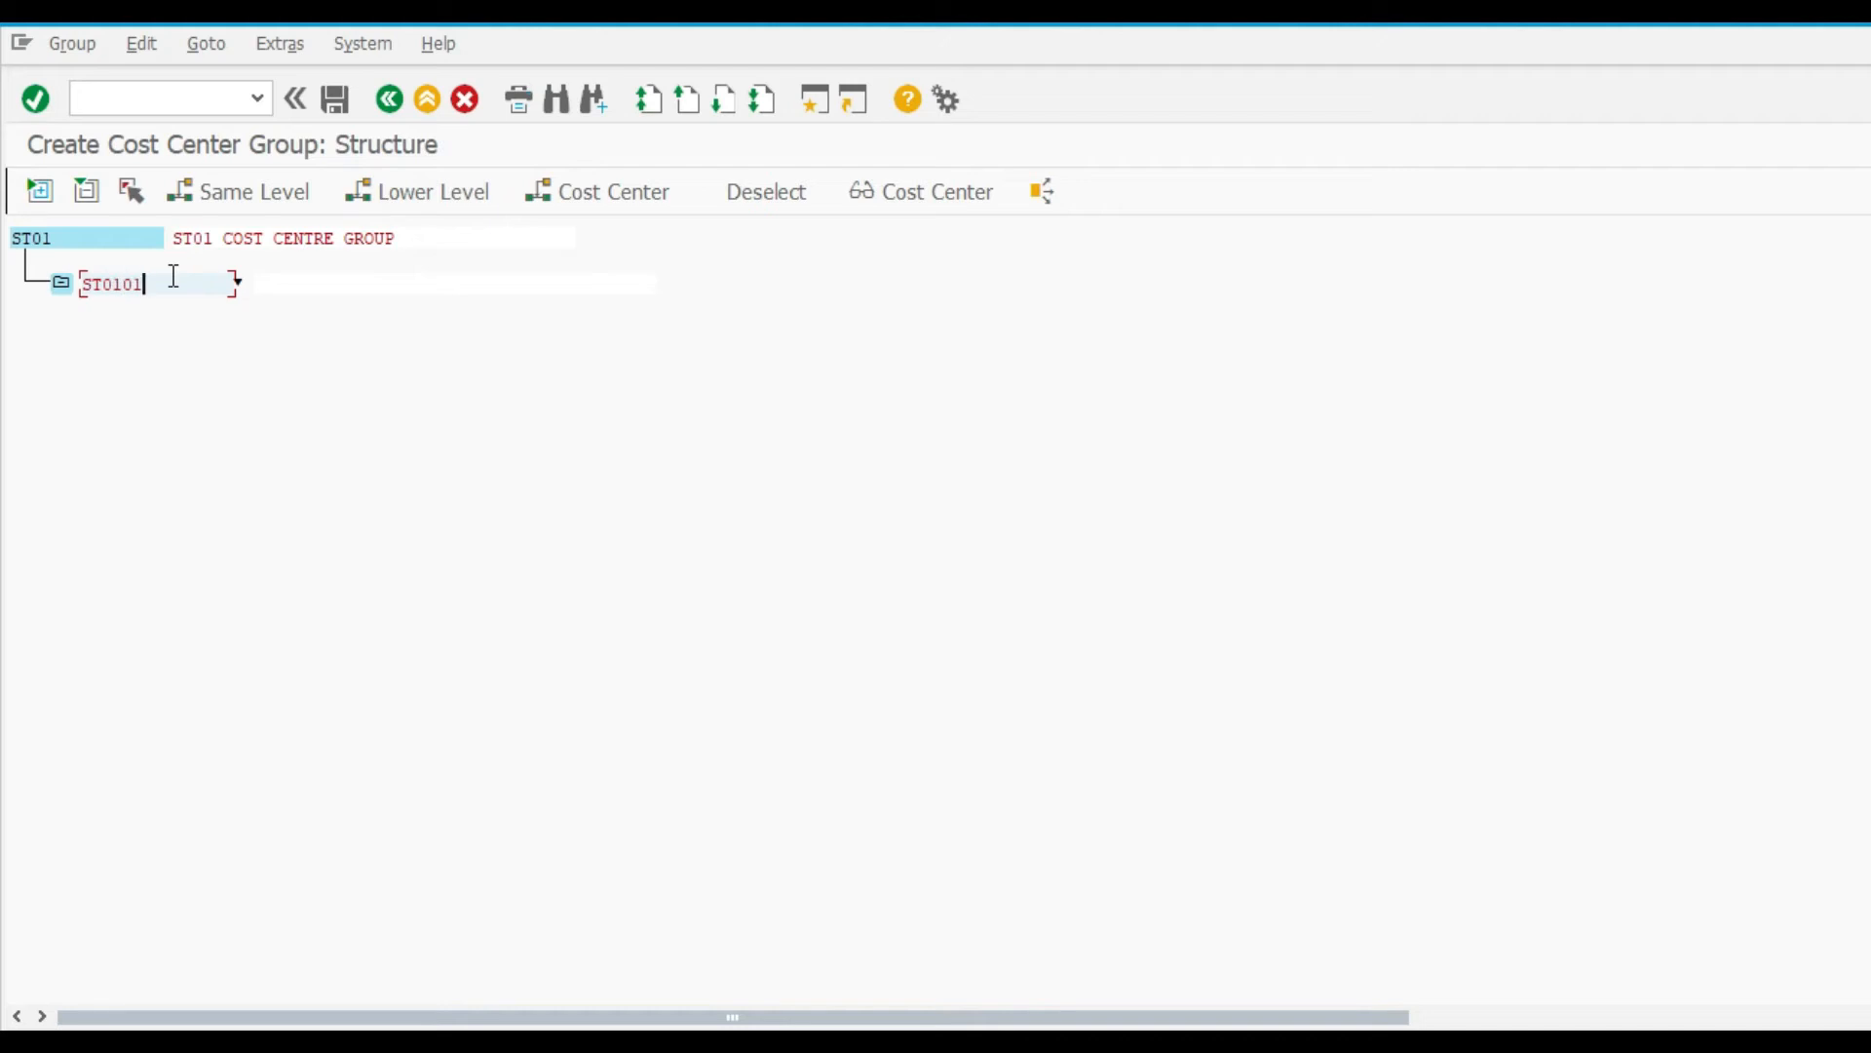
{"action": "left_click", "coordinate": [311, 283]}
{"action": "type", "text": "ST OF ADMI"}
{"action": "type", "text": "N"}
{"action": "key", "text": "Left"}
{"action": "key", "text": "Left"}
{"action": "key", "text": "shift+Left"}
{"action": "key", "text": "shift+Left"}
{"action": "key", "text": "BackSpace"}
{"action": "key", "text": "BackSpace"}
{"action": "type", "text": "01"}
{"action": "key", "text": "Delete"}
{"action": "type", "text": "-"}
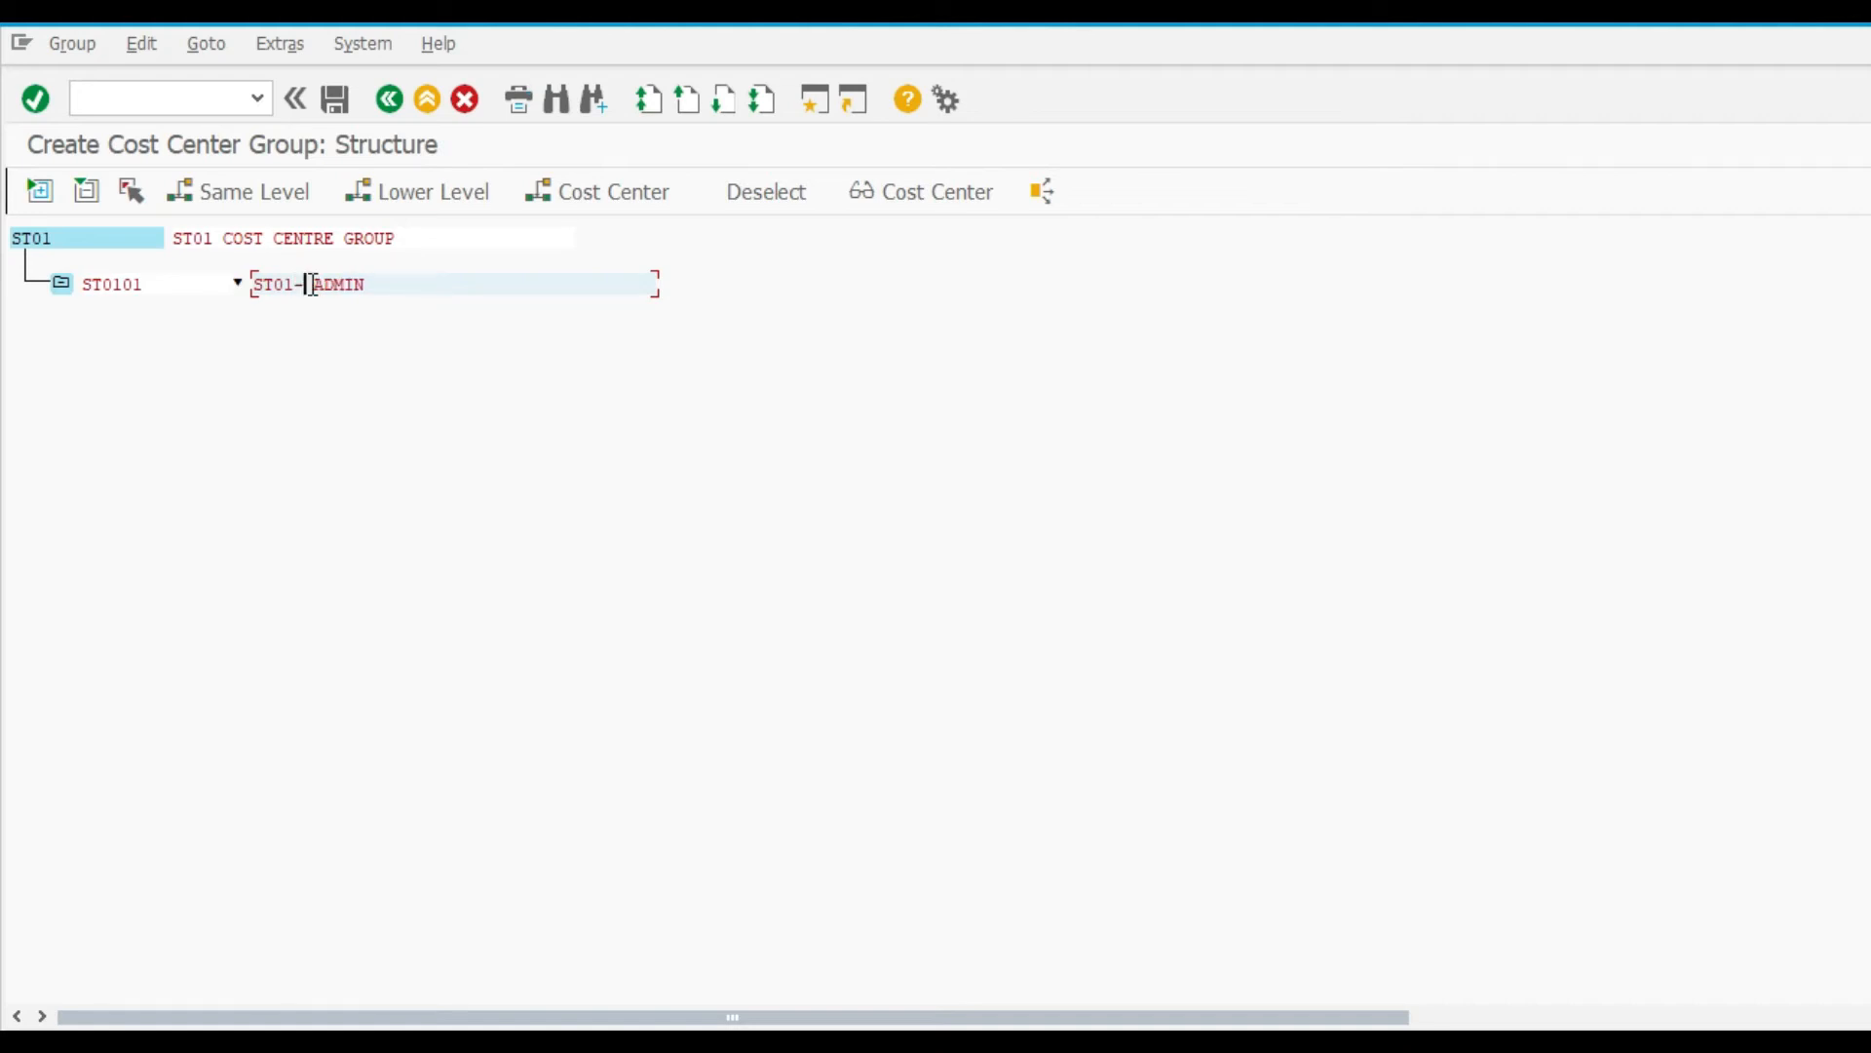
Add group ST0102 at the same level as ST0101 with the description PURCHASE DEPARTMENT
{"action": "left_click", "coordinate": [146, 284]}
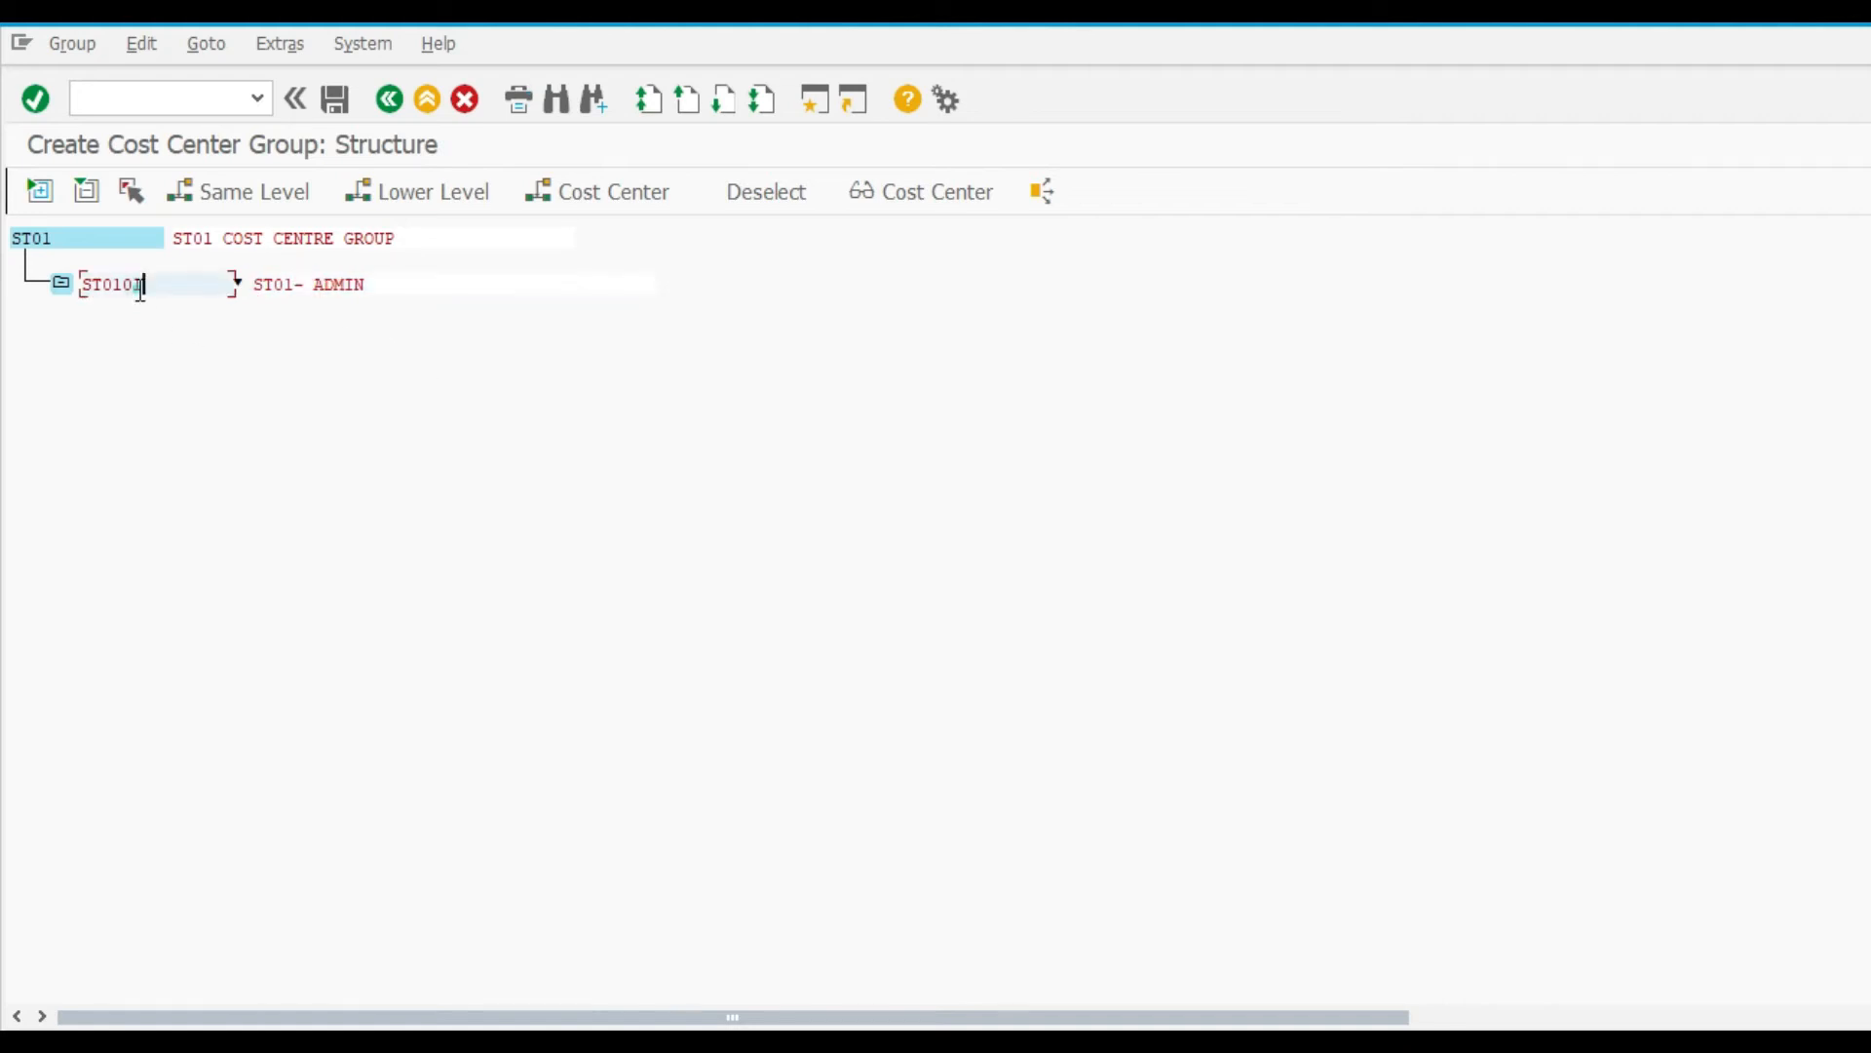
{"action": "left_click", "coordinate": [304, 205]}
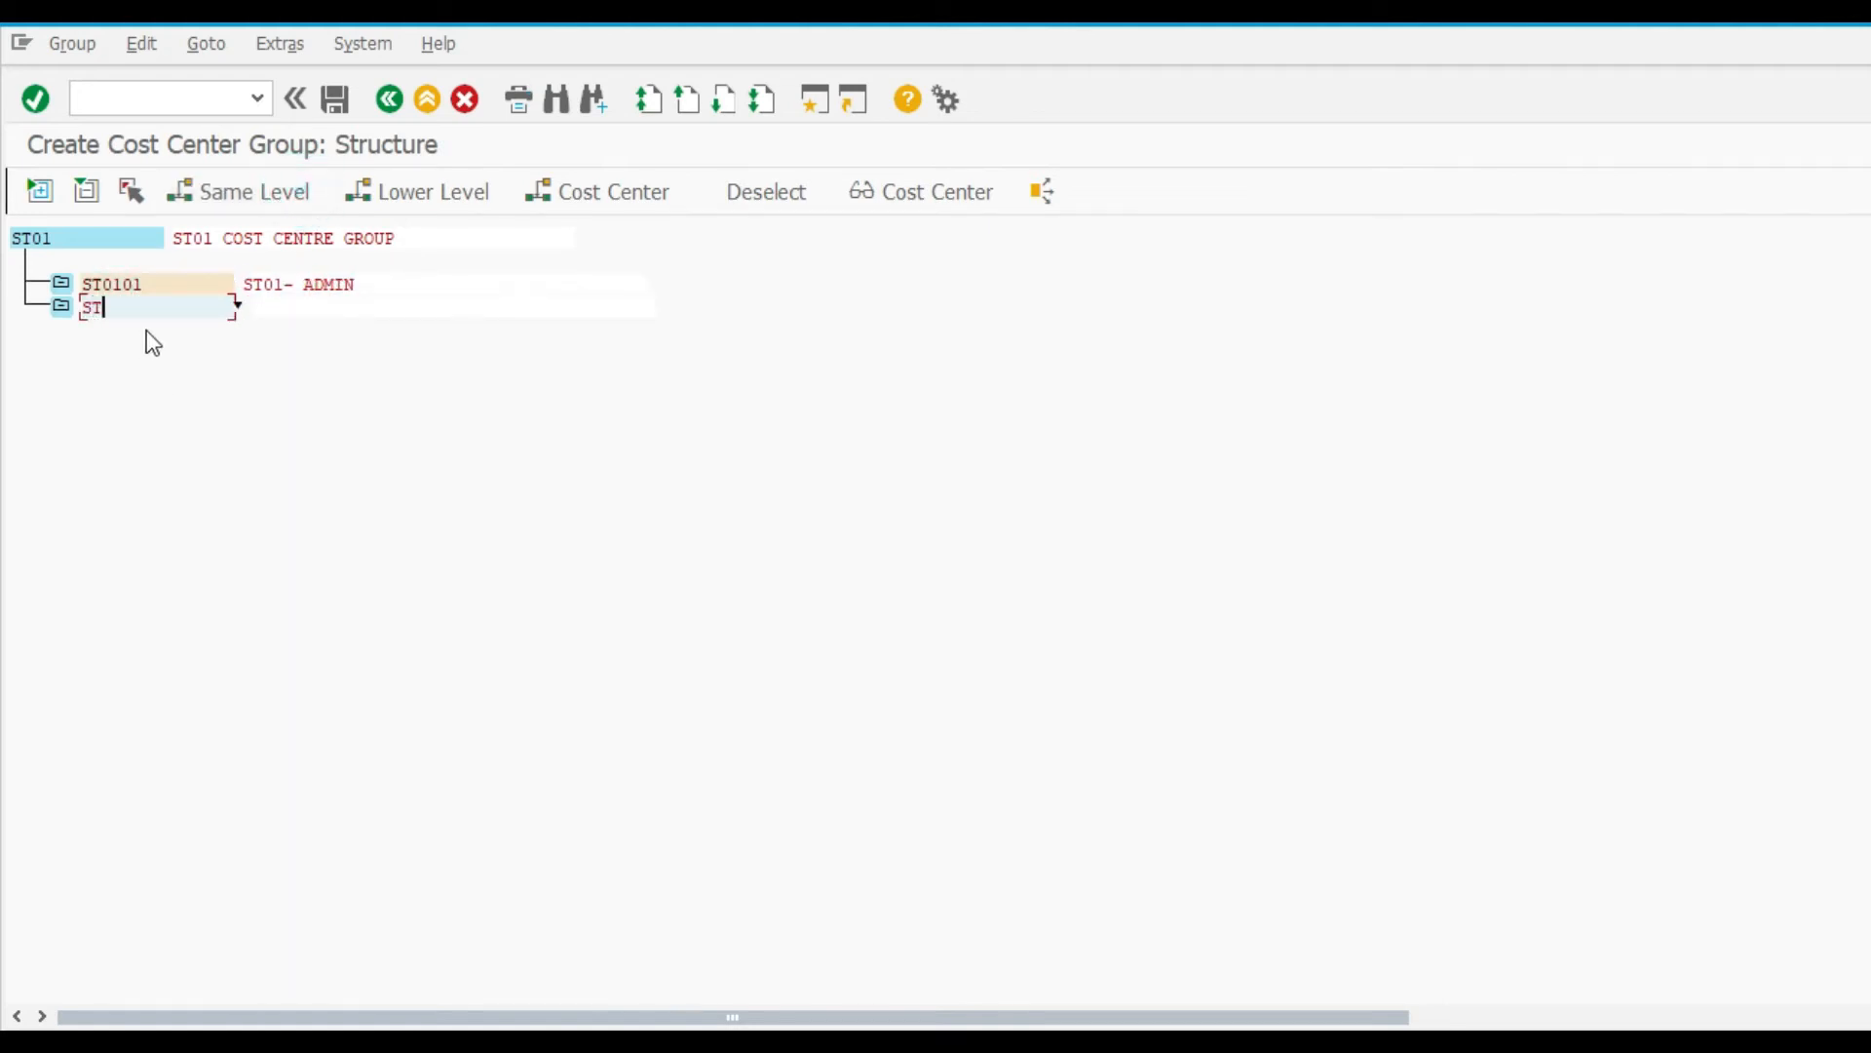
{"action": "left_click", "coordinate": [296, 308]}
{"action": "type", "text": "SR"}
{"action": "type", "text": "01"}
{"action": "key", "text": "ctrl+a"}
{"action": "key", "text": "BackSpace"}
{"action": "type", "text": "PURCHASE DEPA"}
{"action": "type", "text": "RMENT"}
{"action": "key", "text": "BackSpace"}
{"action": "key", "text": "BackSpace"}
{"action": "key", "text": "BackSpace"}
{"action": "key", "text": "BackSpace"}
{"action": "type", "text": "TMENT"}
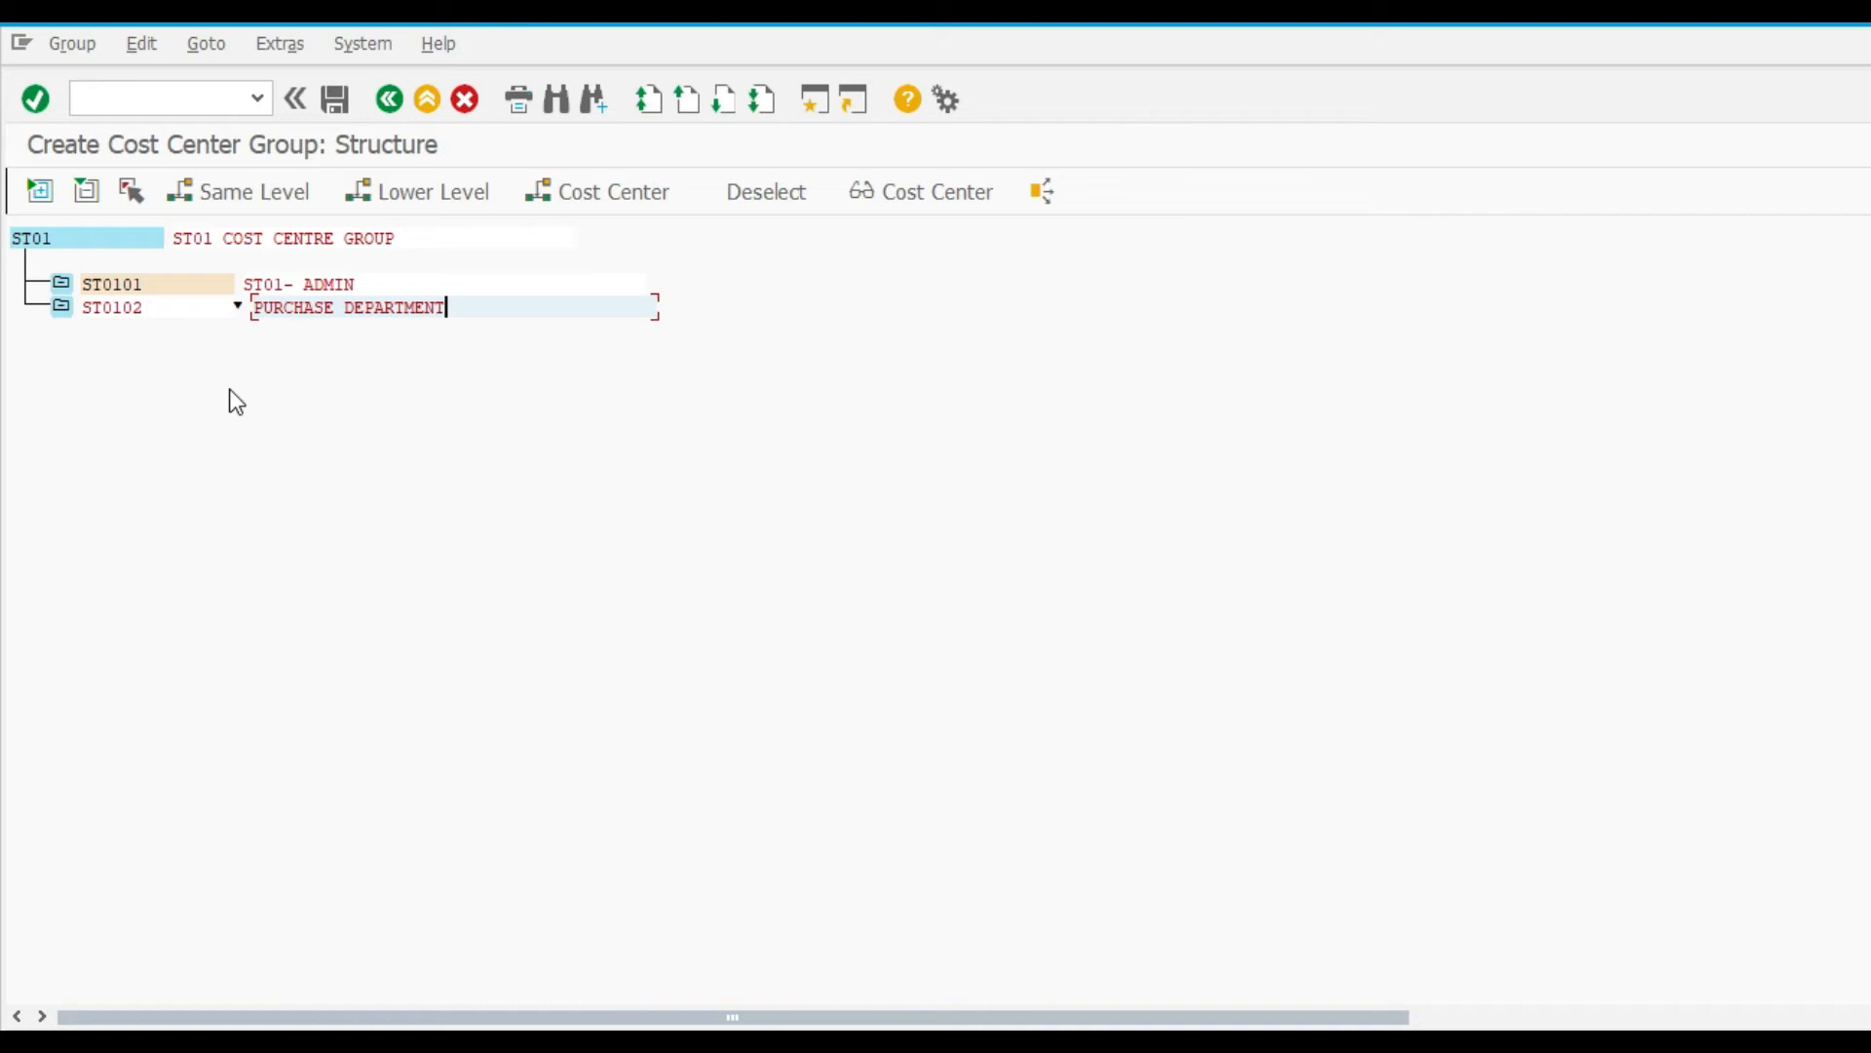
Save the ST01 cost center group structure
{"action": "double_click", "coordinate": [200, 287]}
{"action": "left_click", "coordinate": [332, 100]}
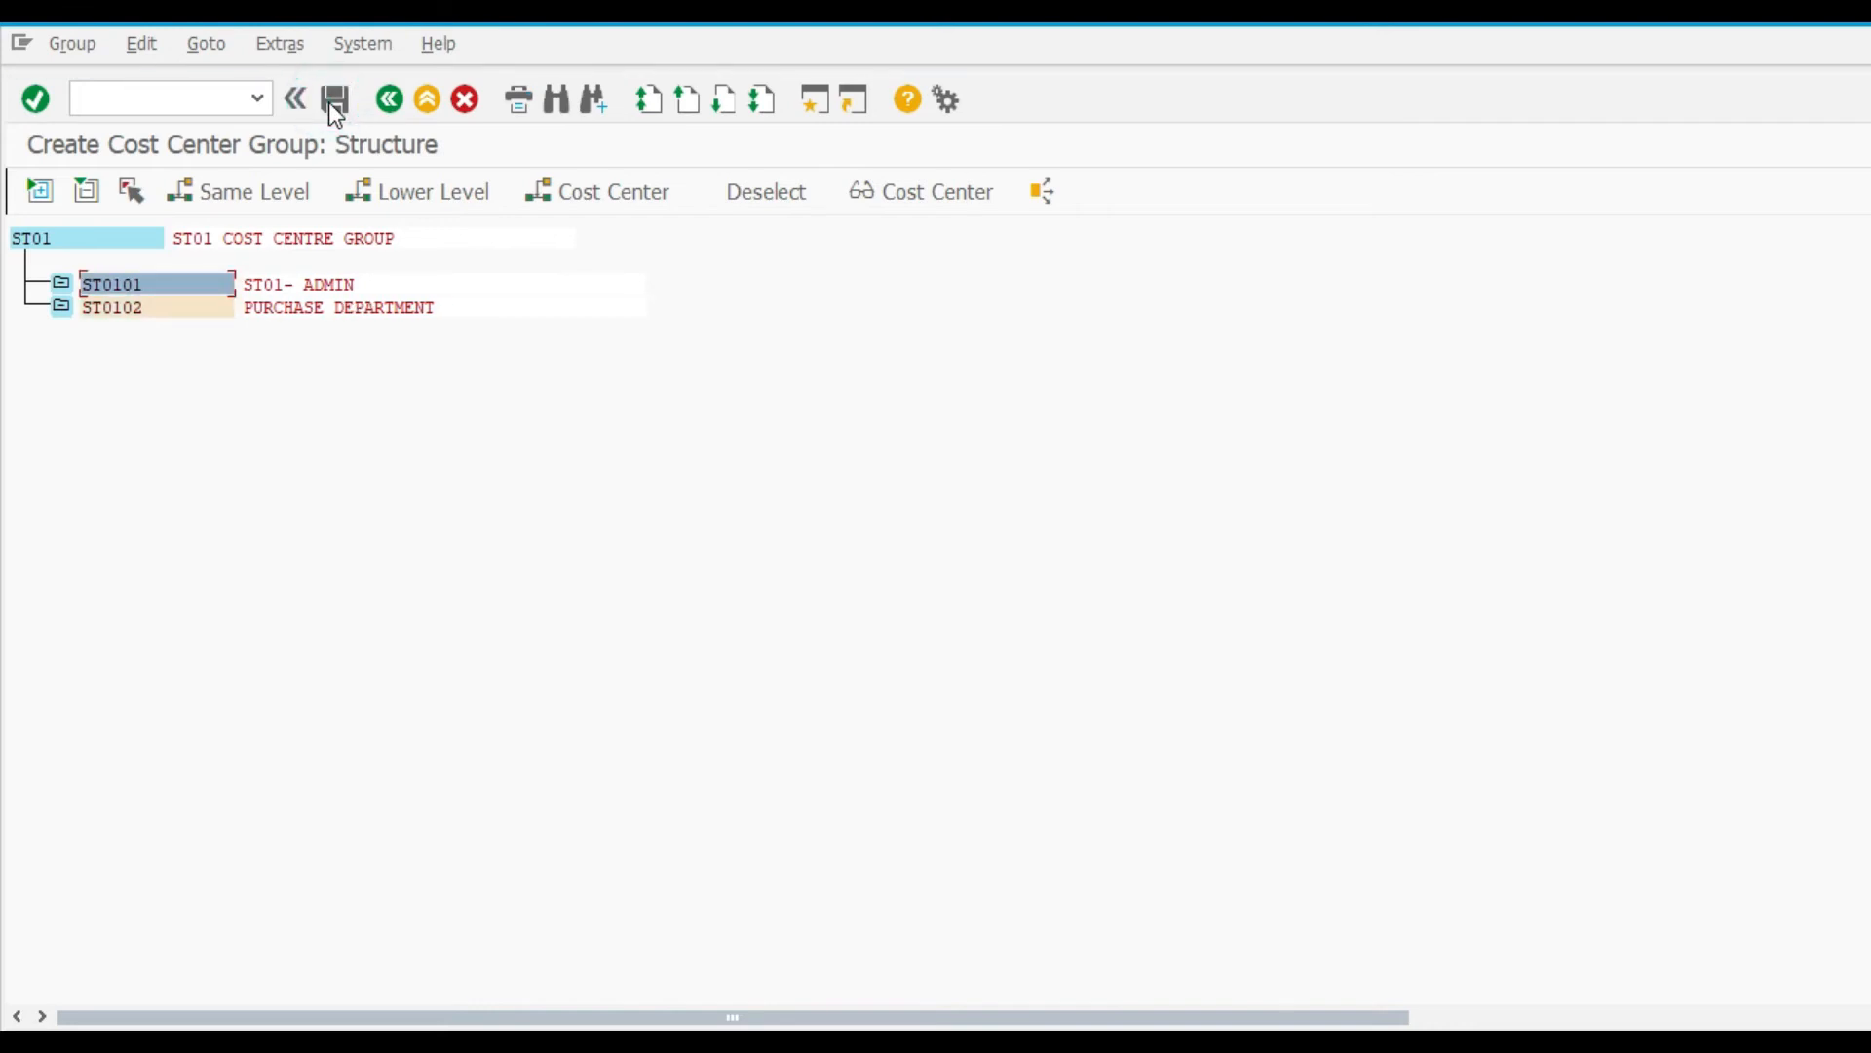
{"action": "key", "text": "F10"}
{"action": "left_click", "coordinate": [549, 590]}
Run transaction OKKP and open the basic data details of controlling area ST01
{"action": "left_click", "coordinate": [174, 109]}
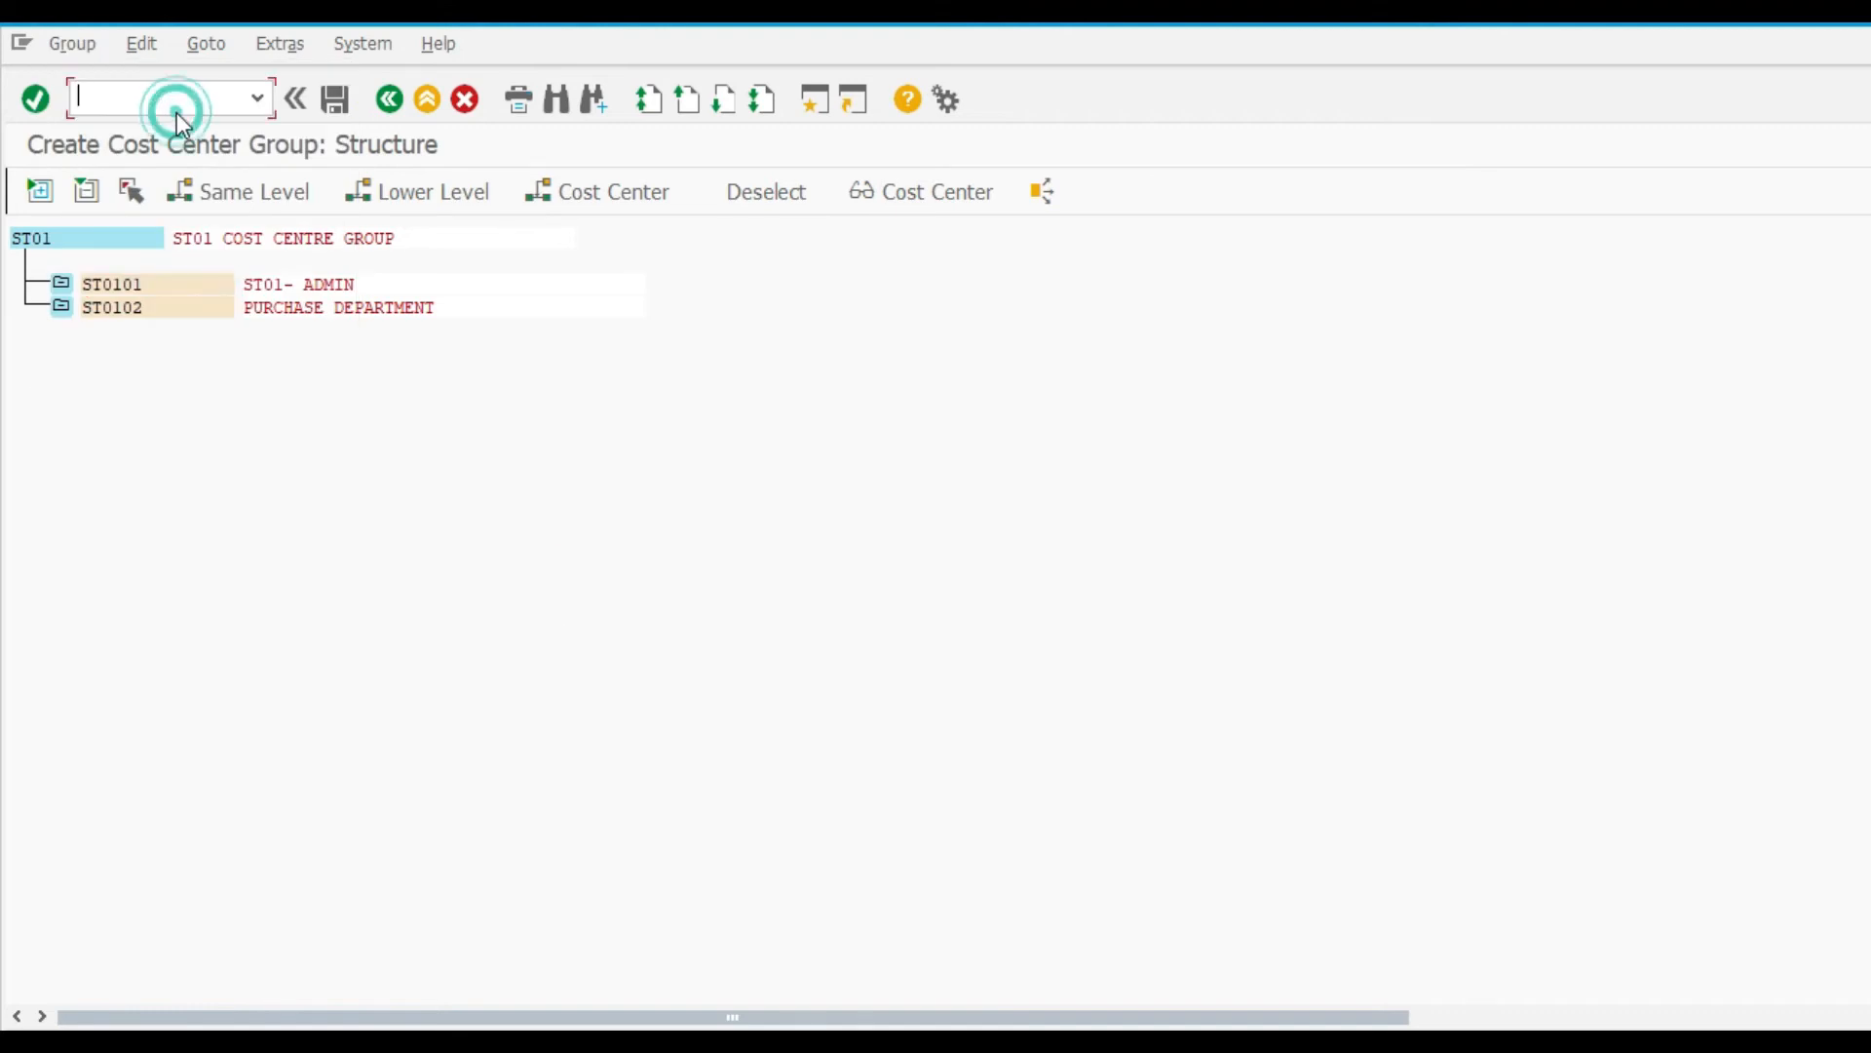
{"action": "type", "text": "/NOKKP"}
{"action": "key", "text": "Return"}
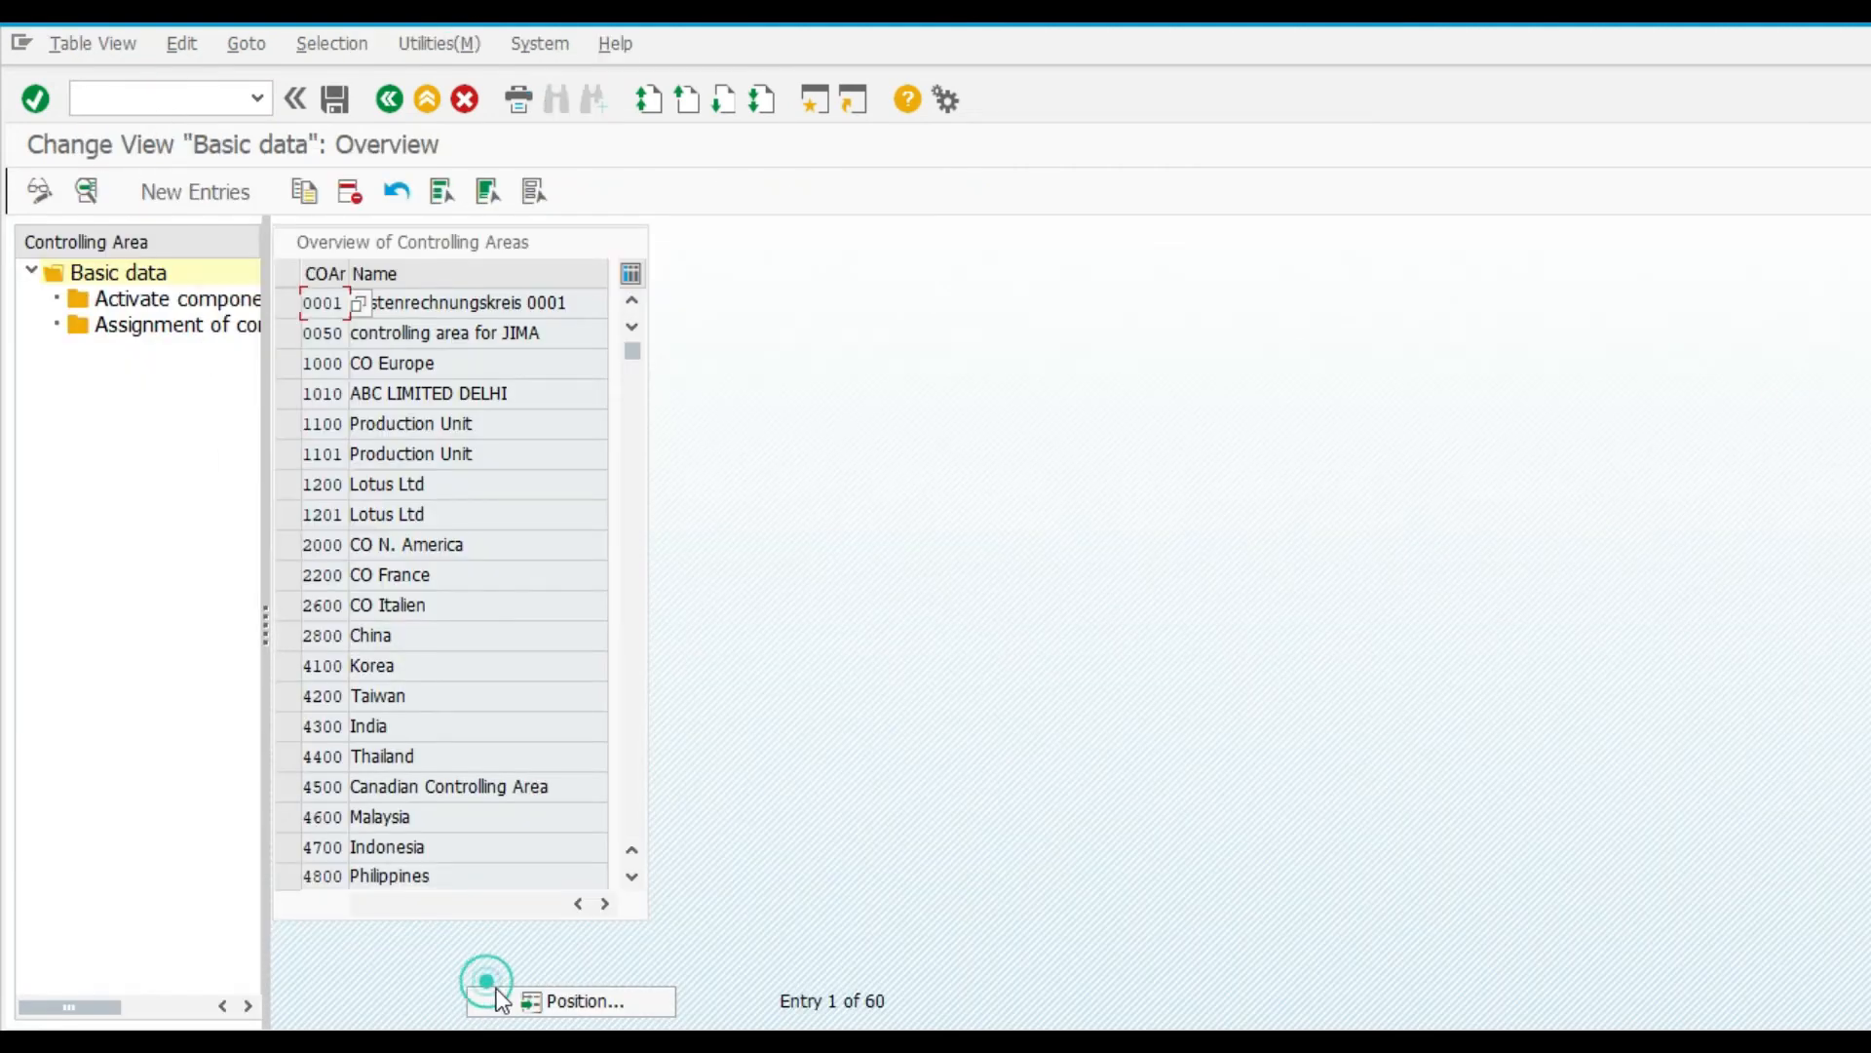
{"action": "left_click", "coordinate": [498, 994]}
{"action": "type", "text": "ST01"}
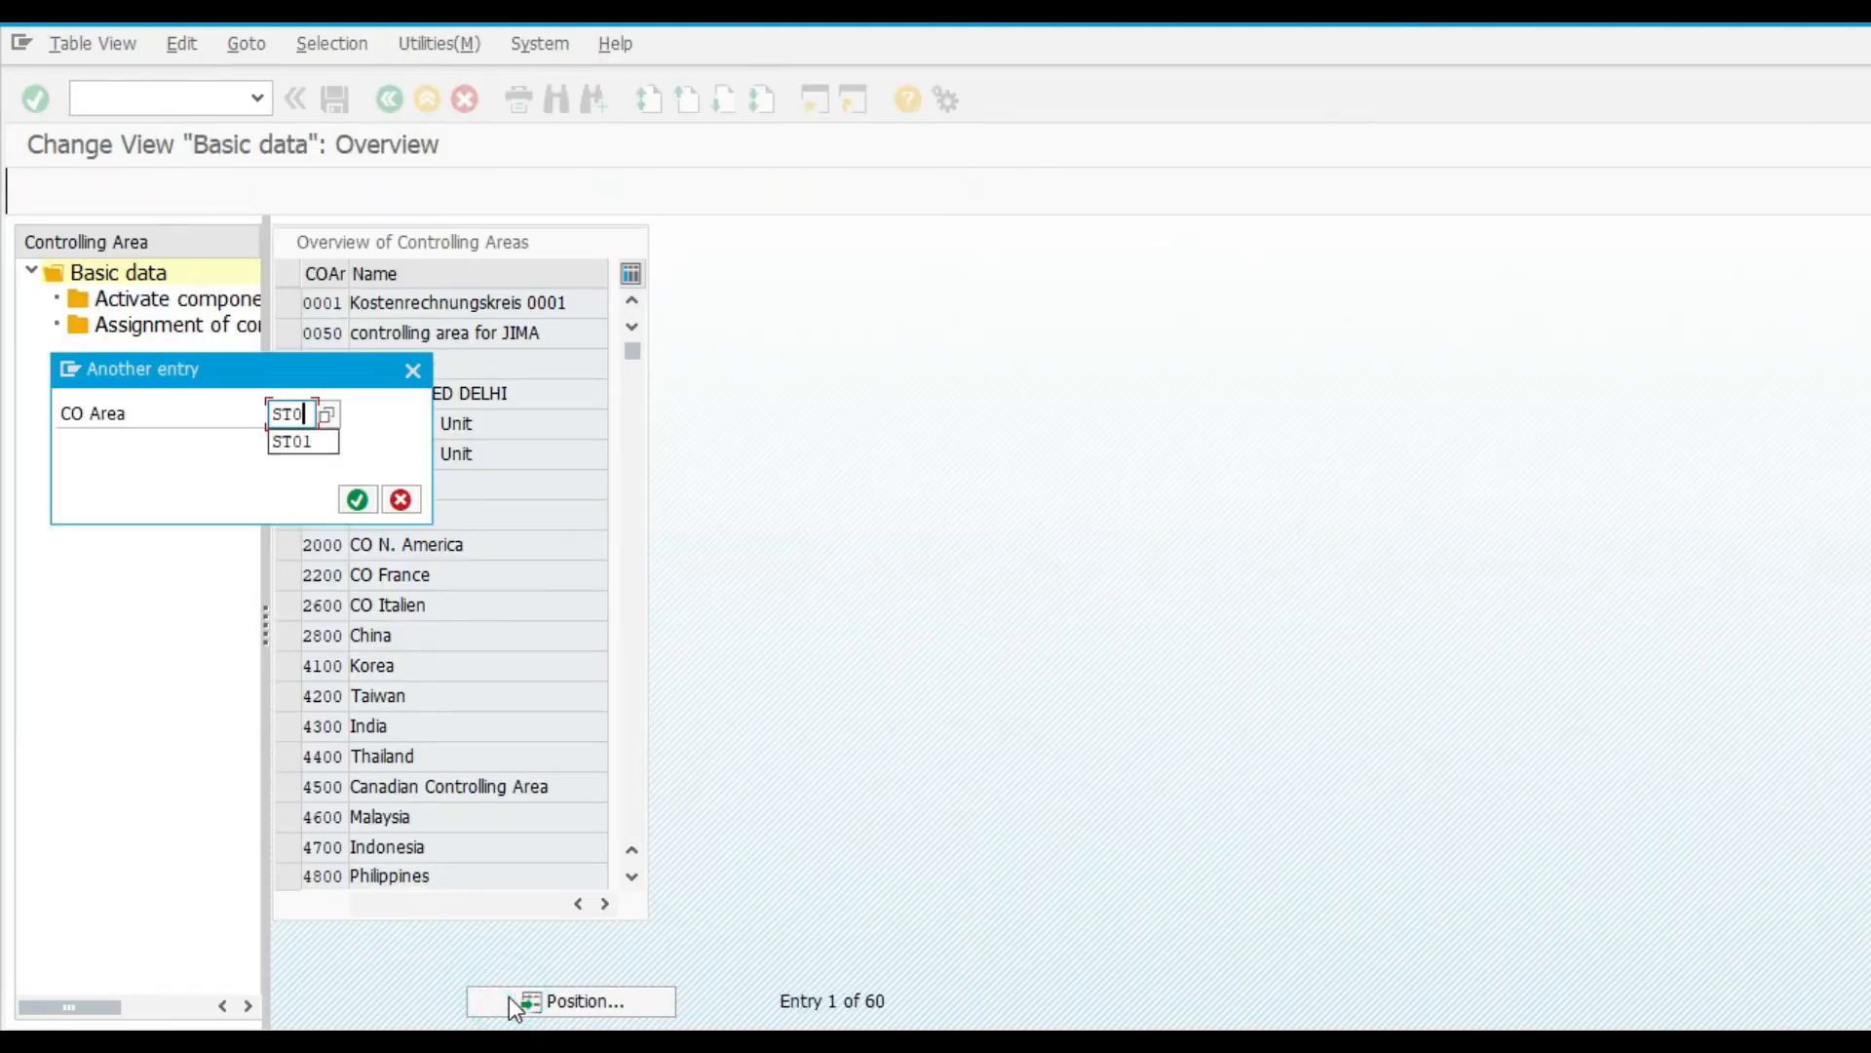
{"action": "key", "text": "Return"}
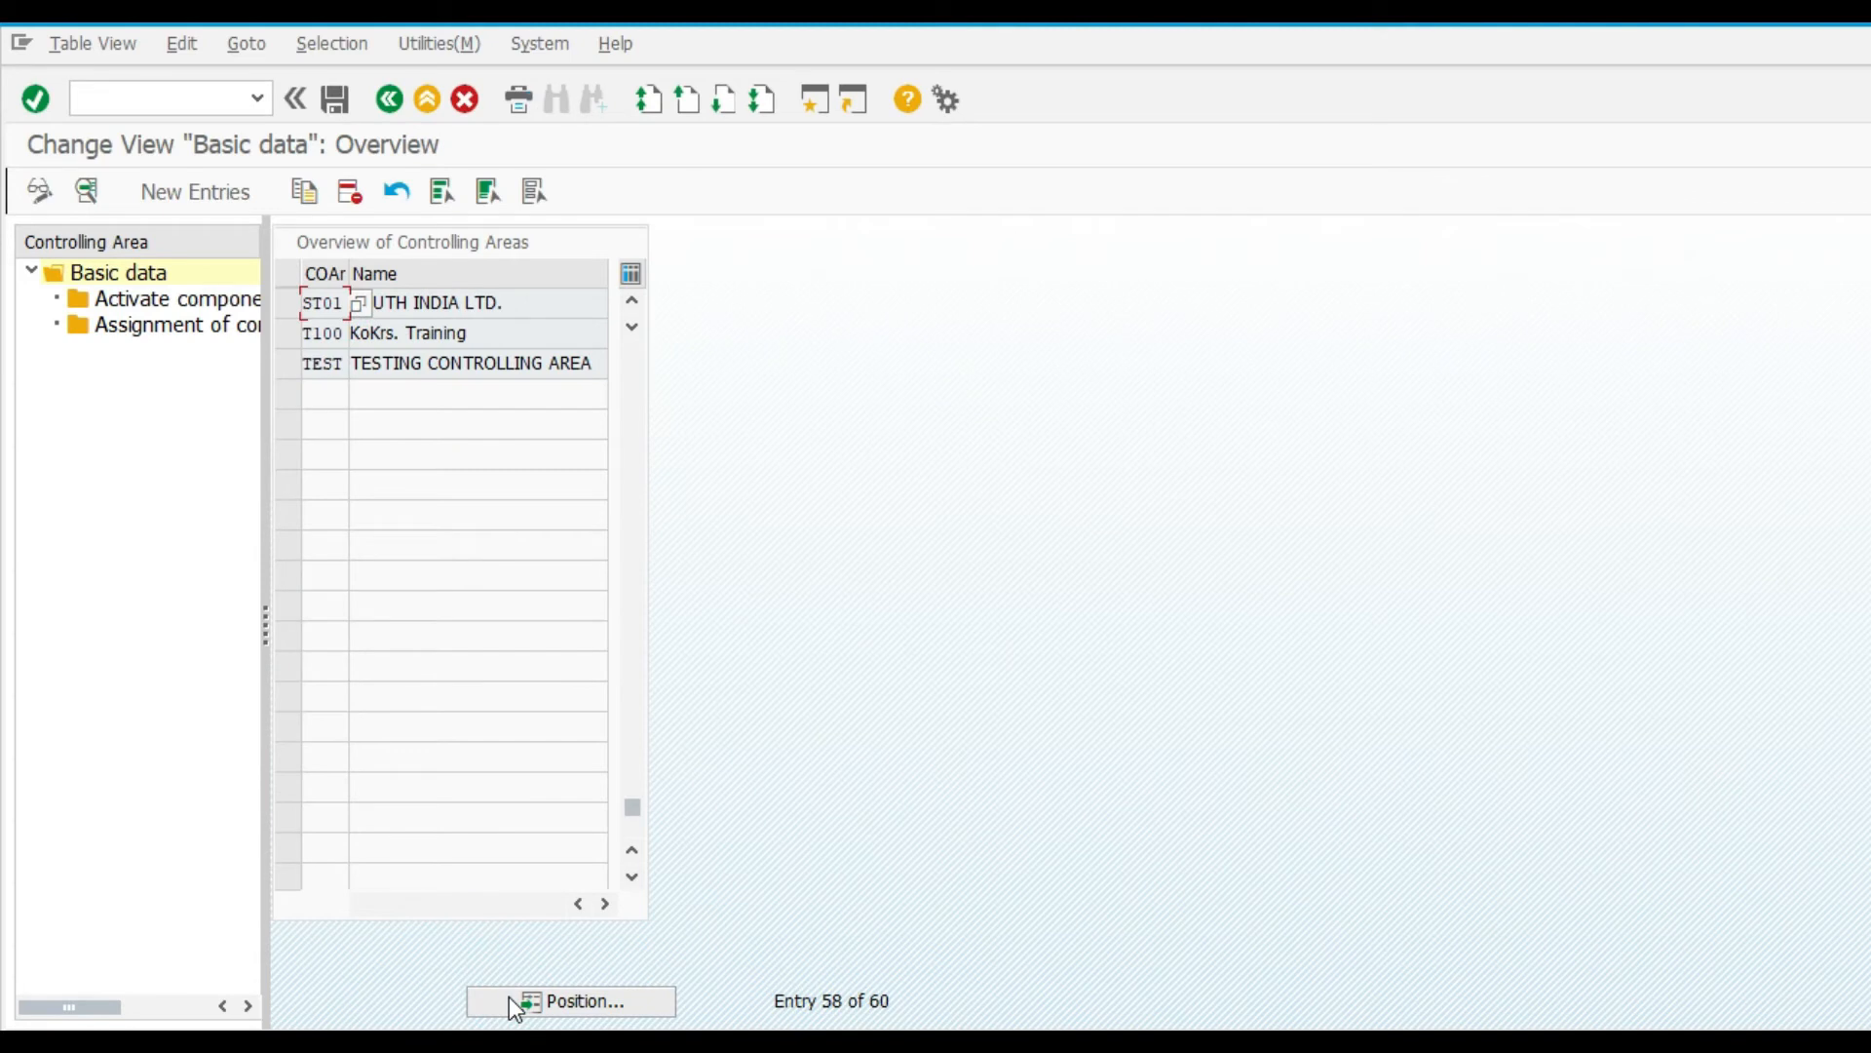
{"action": "left_click", "coordinate": [283, 306]}
{"action": "double_click", "coordinate": [317, 304]}
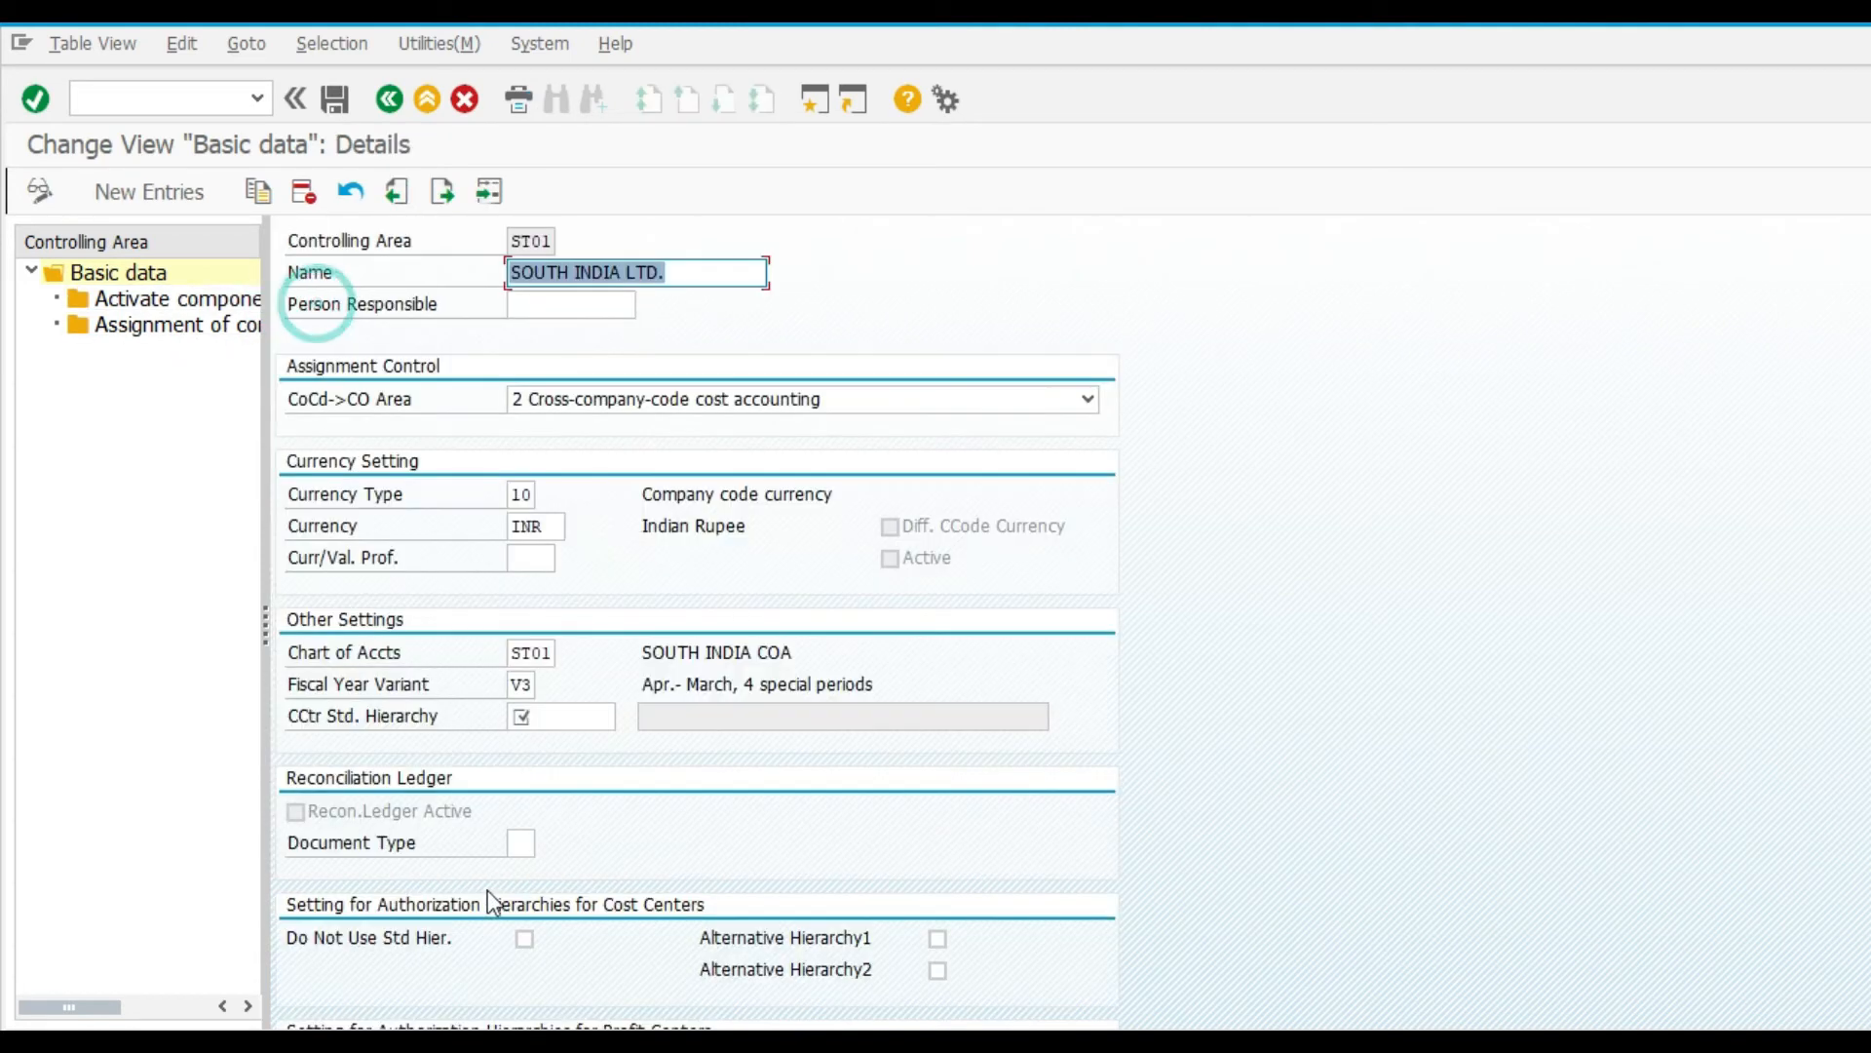
Set the controlling area's cost center standard hierarchy to ST01 and the reconciliation ledger document type to SA
{"action": "left_click", "coordinate": [517, 716]}
{"action": "type", "text": "ST01"}
{"action": "key", "text": "Tab"}
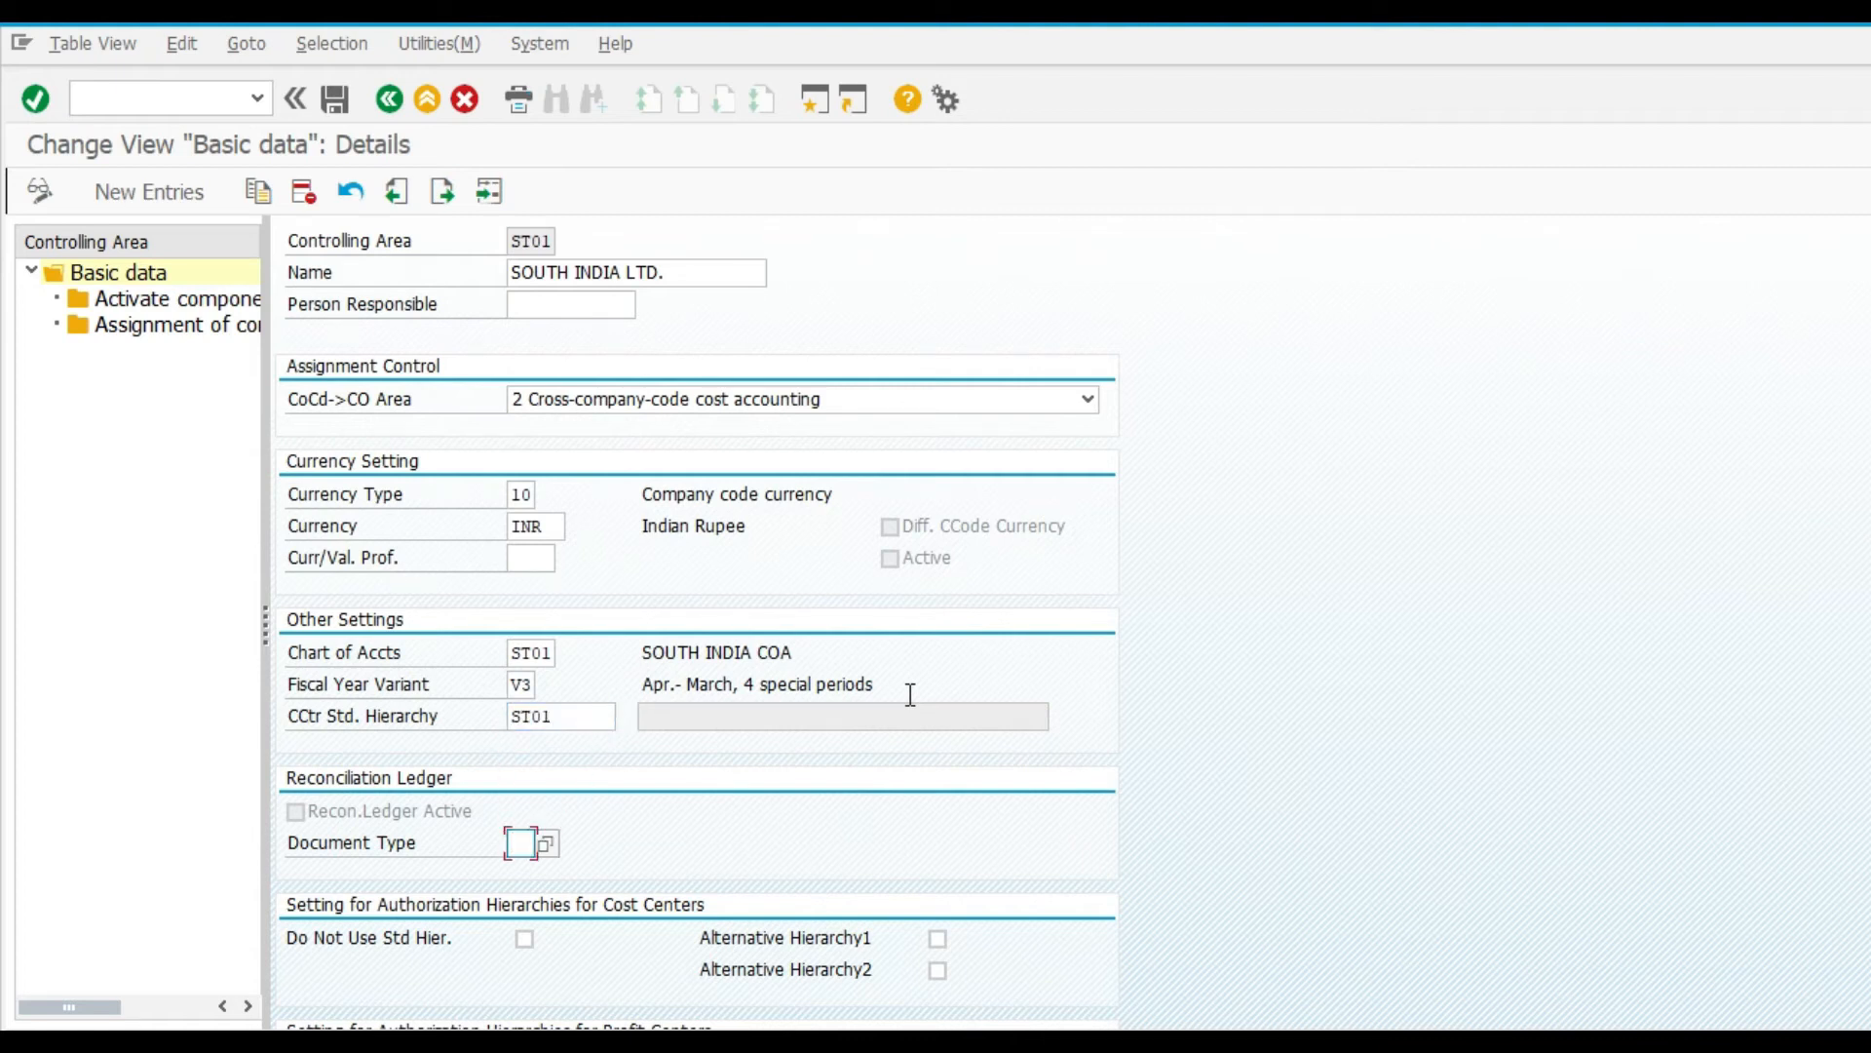
{"action": "type", "text": "SA"}
{"action": "key", "text": "Return"}
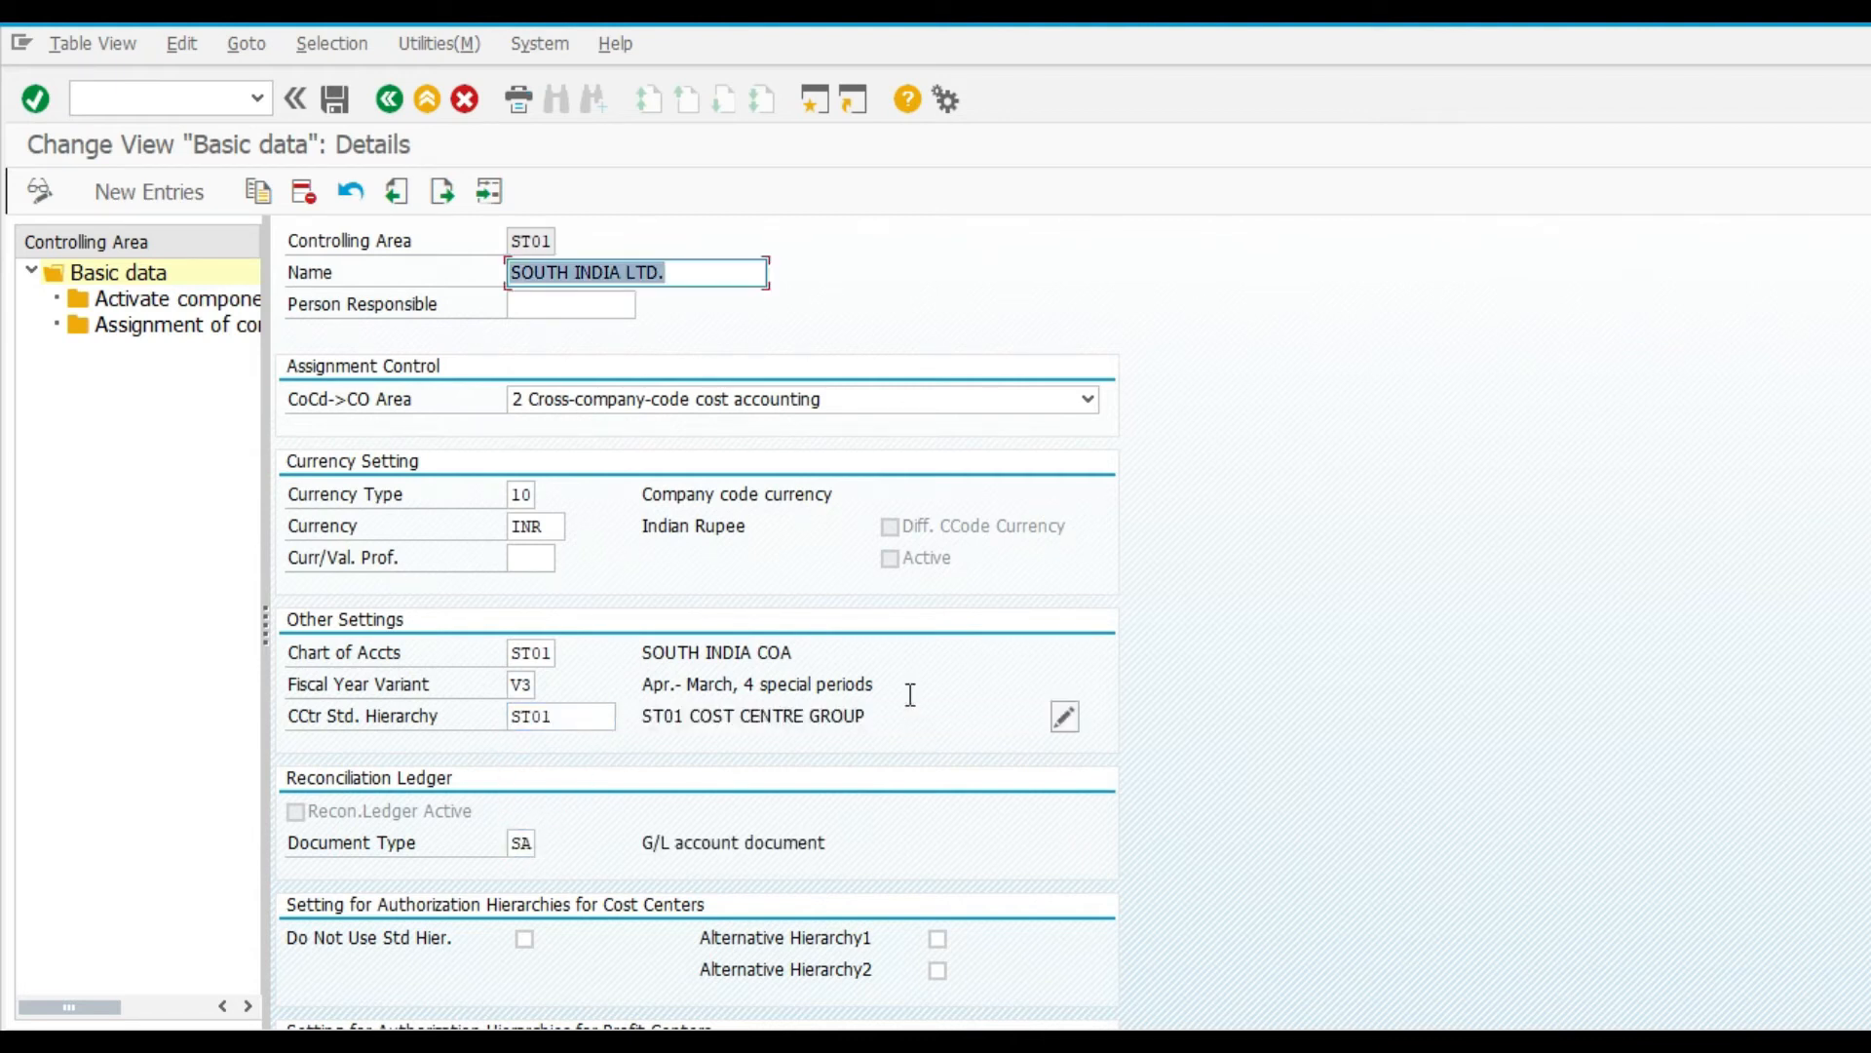
Save the controlling area settings under the customizing request NEW_CO_SETUP and leave the transaction
{"action": "scroll", "coordinate": [823, 836], "scroll_direction": "down", "scroll_amount": 3}
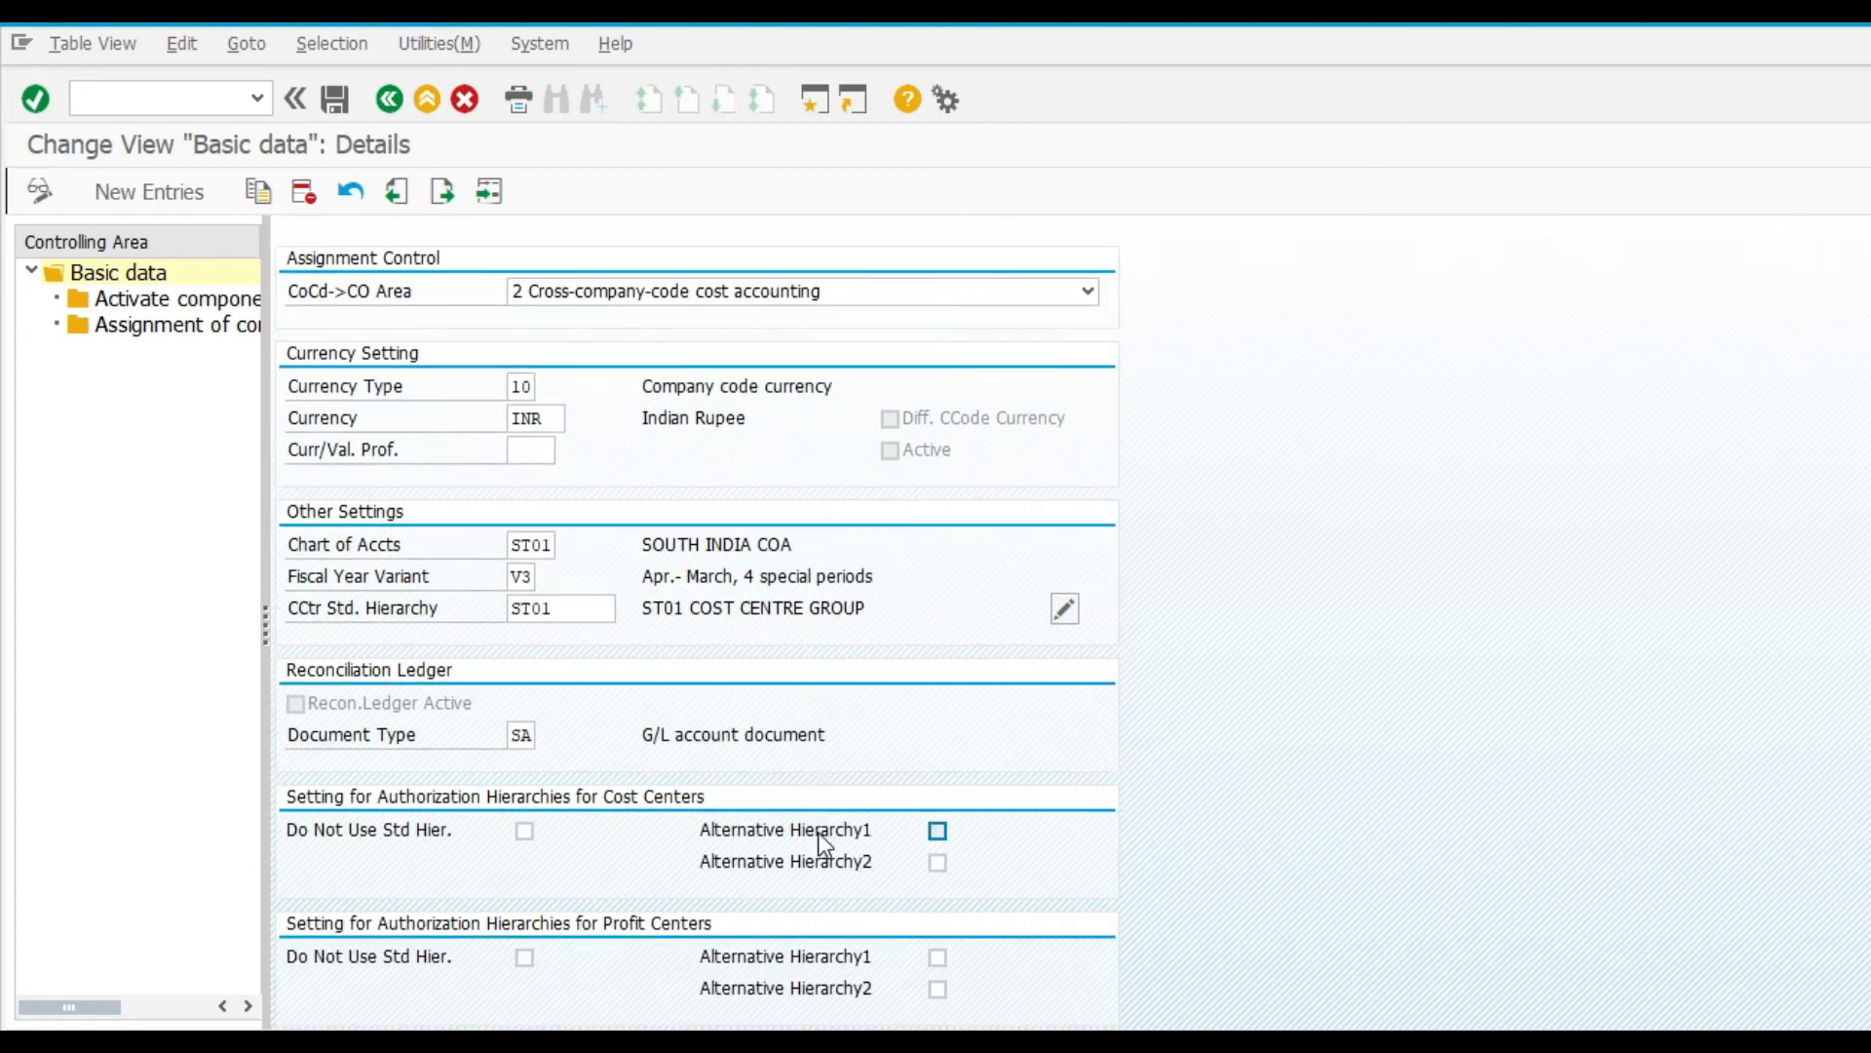
{"action": "scroll", "coordinate": [727, 880], "scroll_direction": "up", "scroll_amount": 3}
{"action": "left_click", "coordinate": [335, 99]}
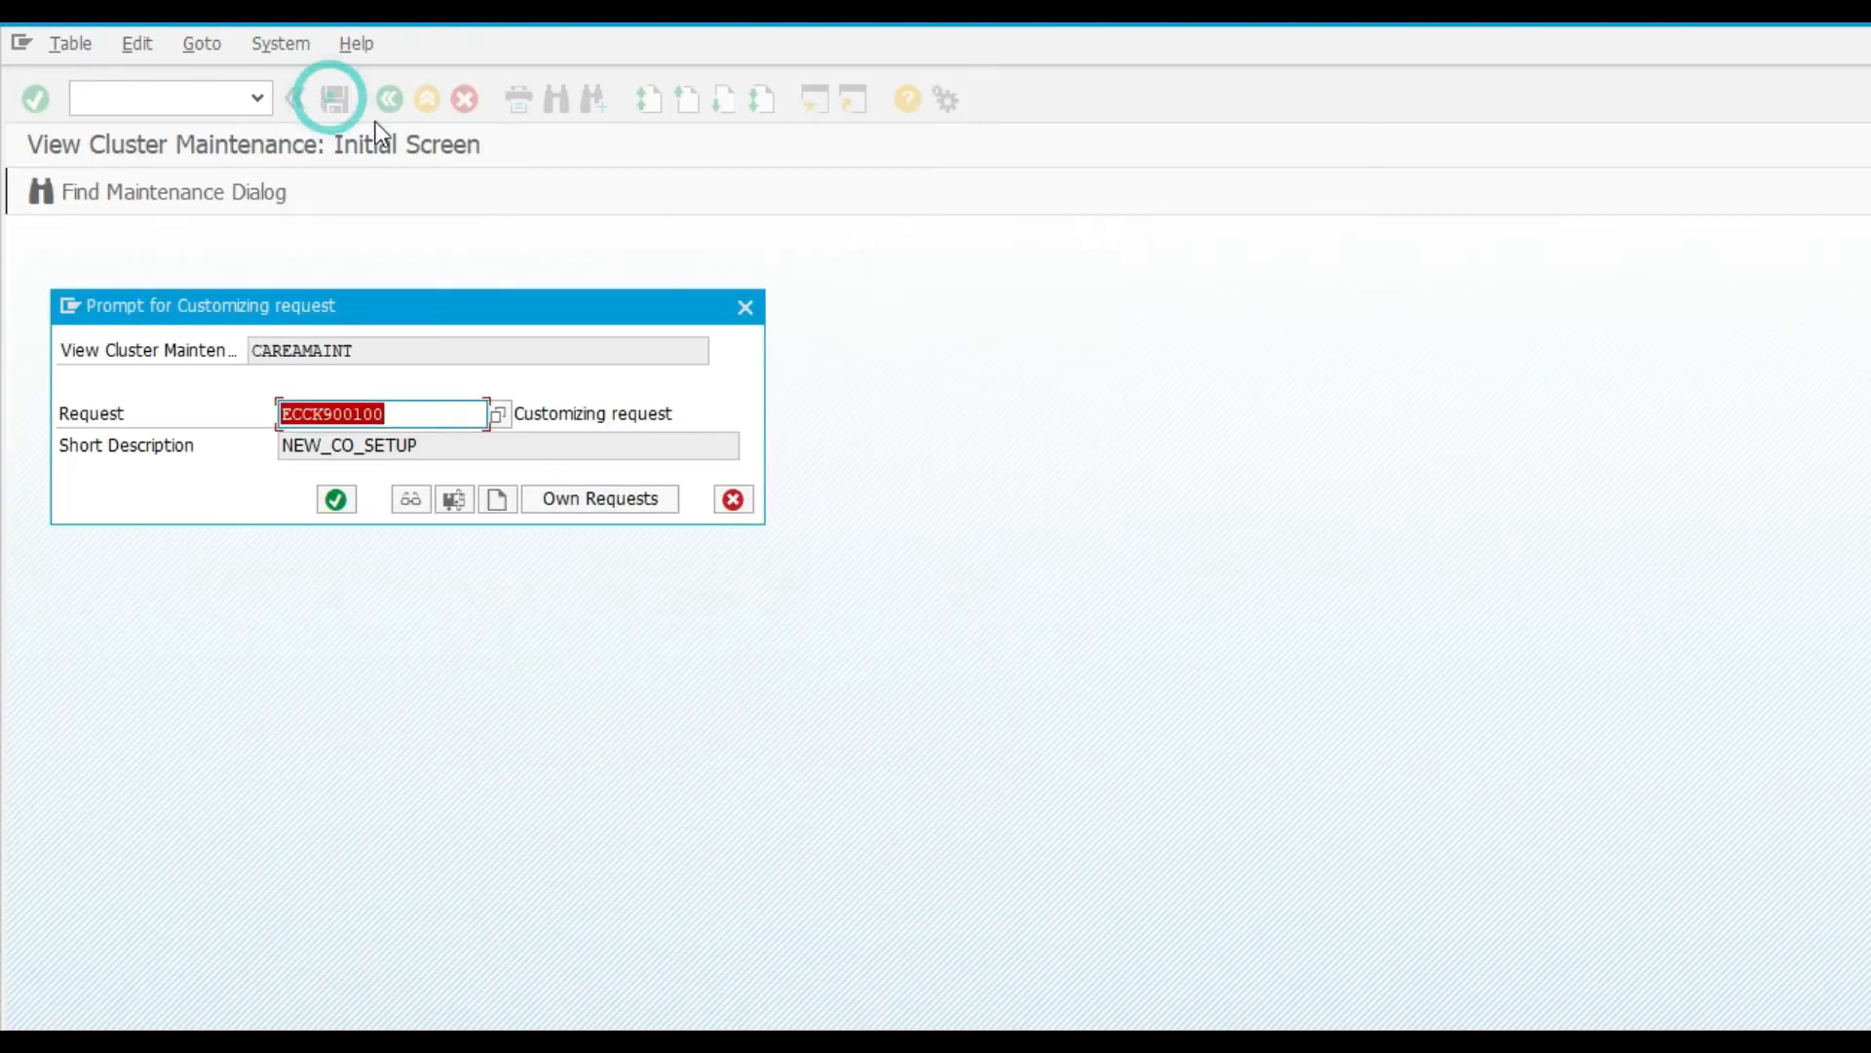
{"action": "left_click", "coordinate": [336, 497]}
{"action": "left_click", "coordinate": [427, 98]}
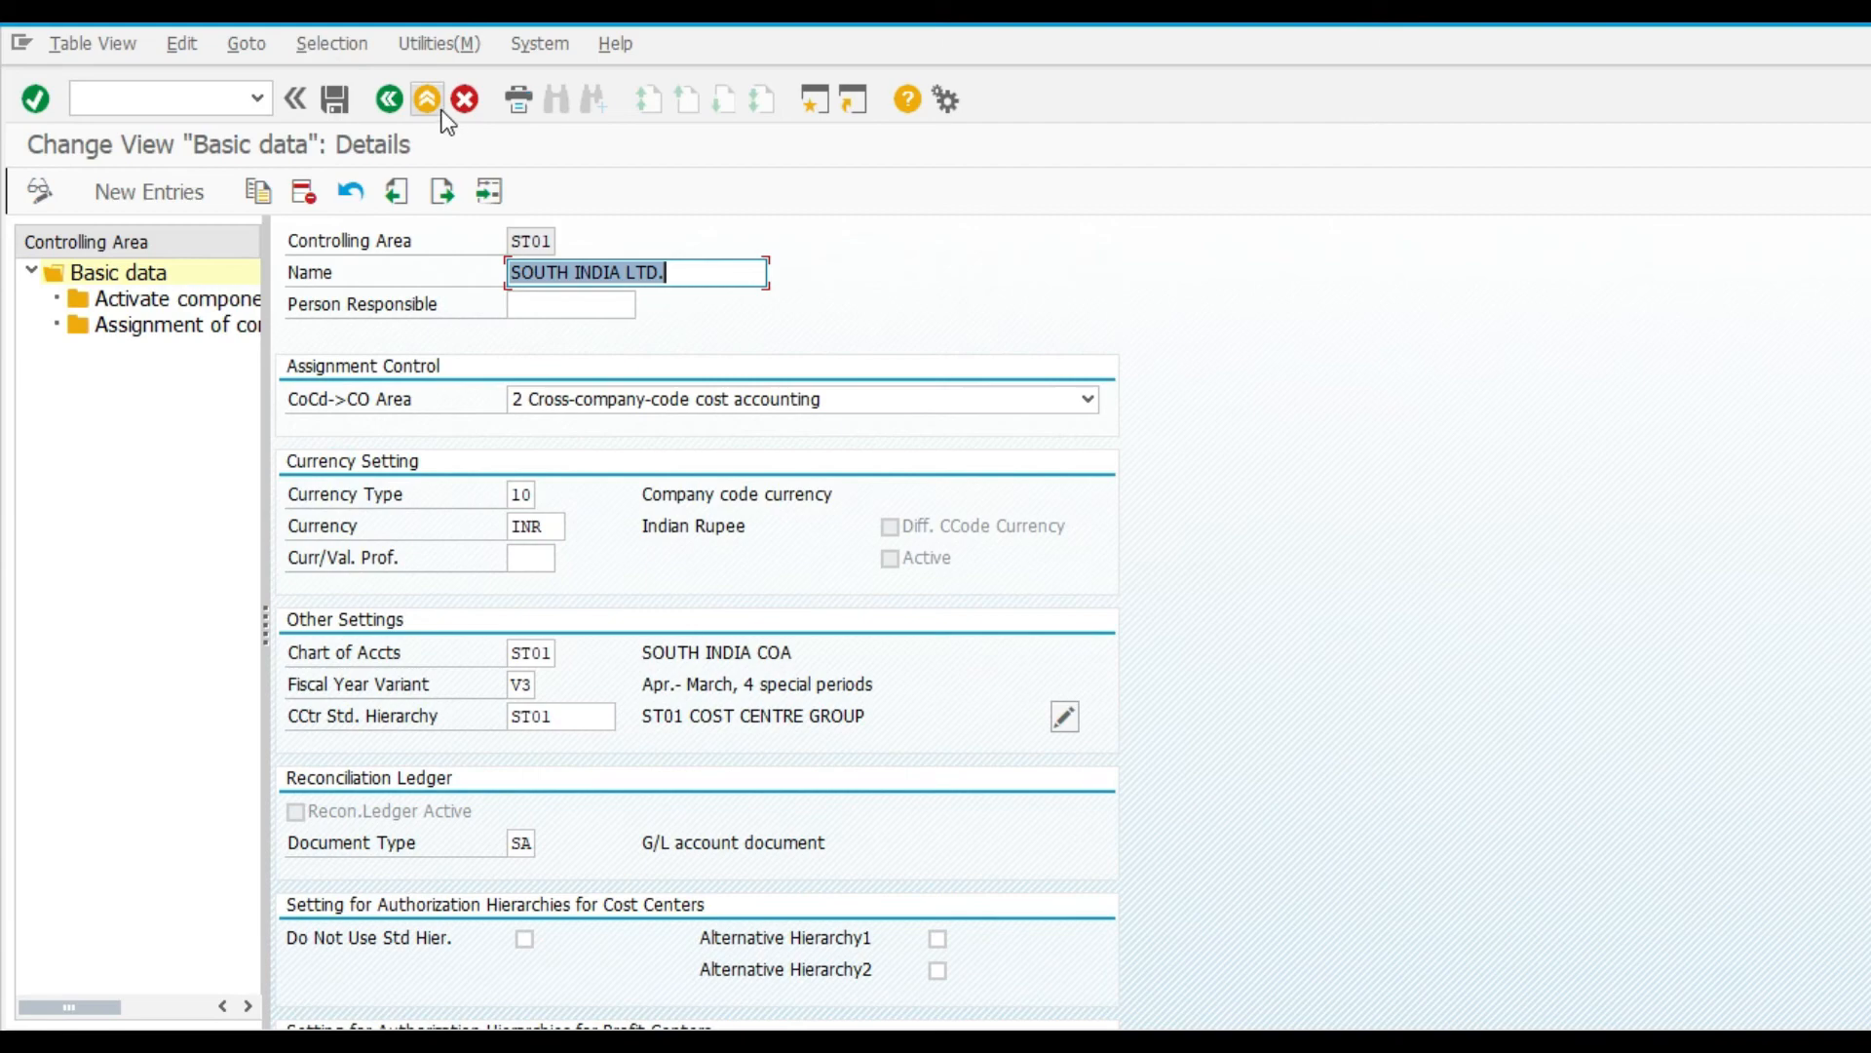
Copy transaction code OKEON from the Excel topic list, run it in SAP to view the ST01 standard hierarchy, and exit
{"action": "key", "text": "alt+Tab"}
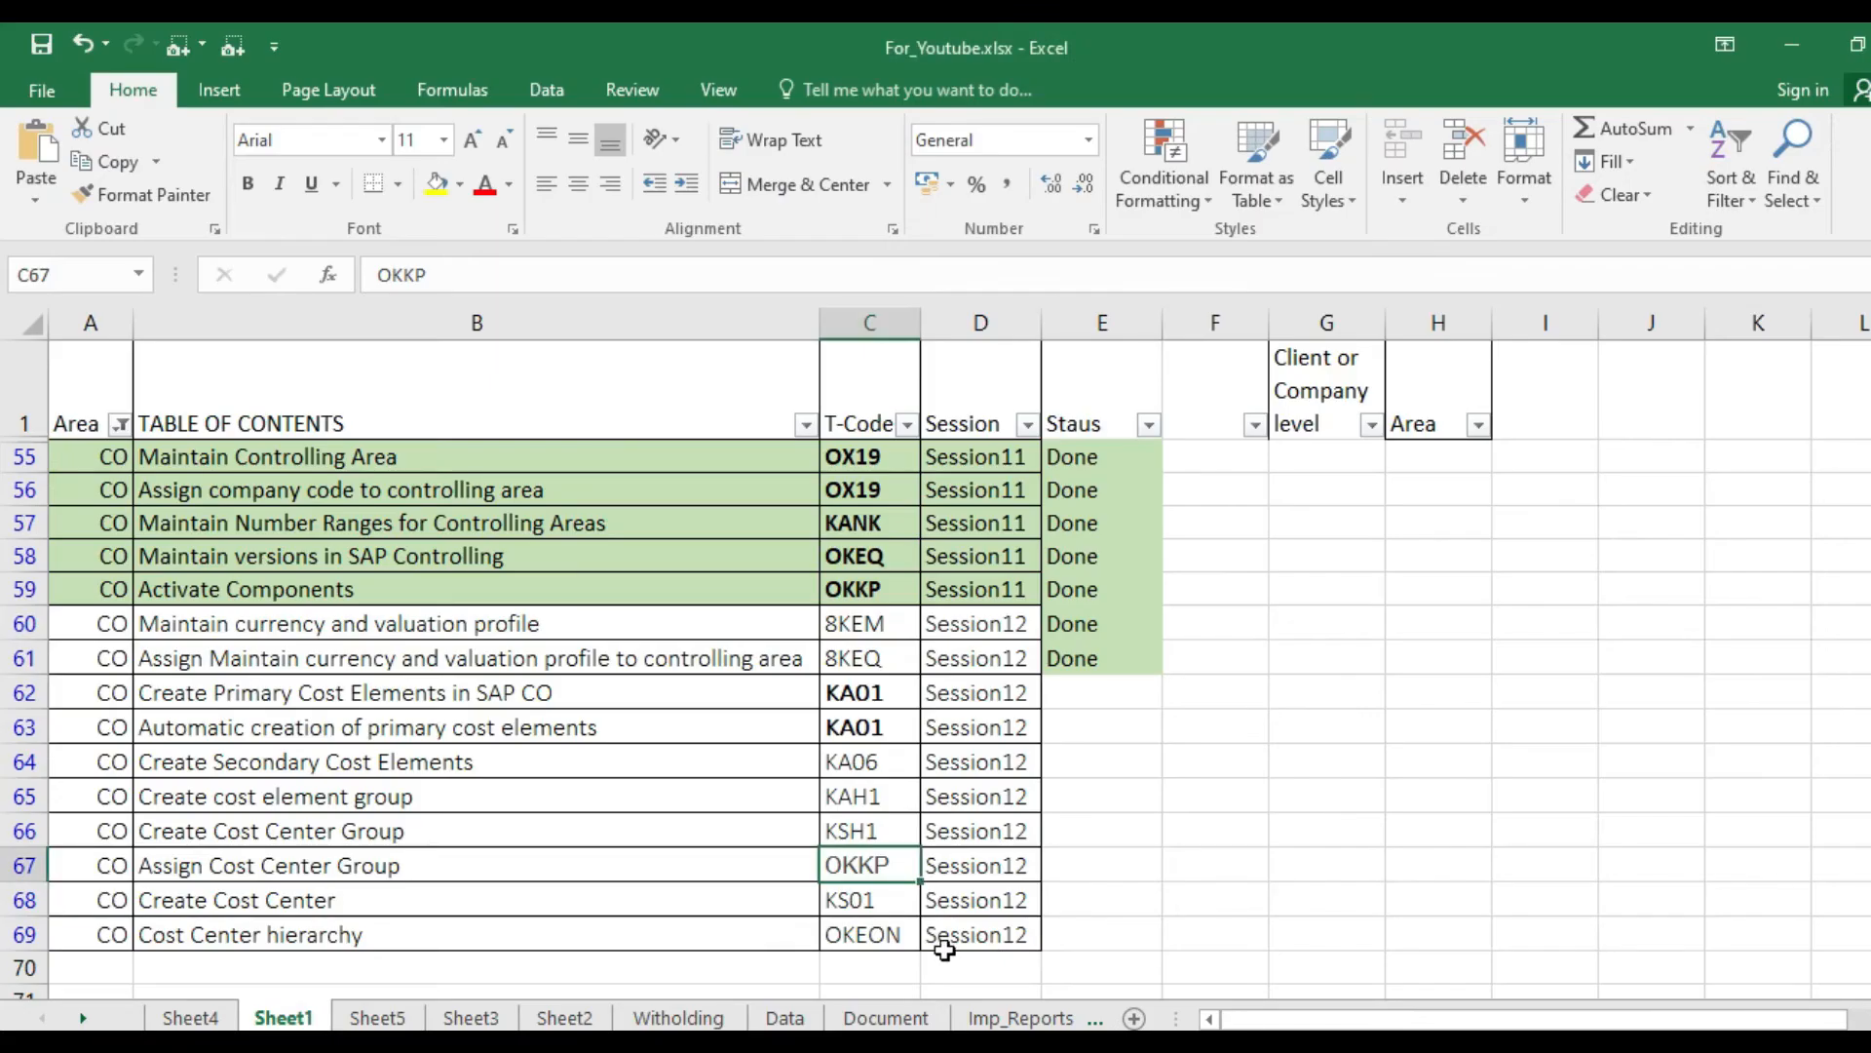
{"action": "left_click", "coordinate": [897, 936]}
{"action": "key", "text": "ctrl+c"}
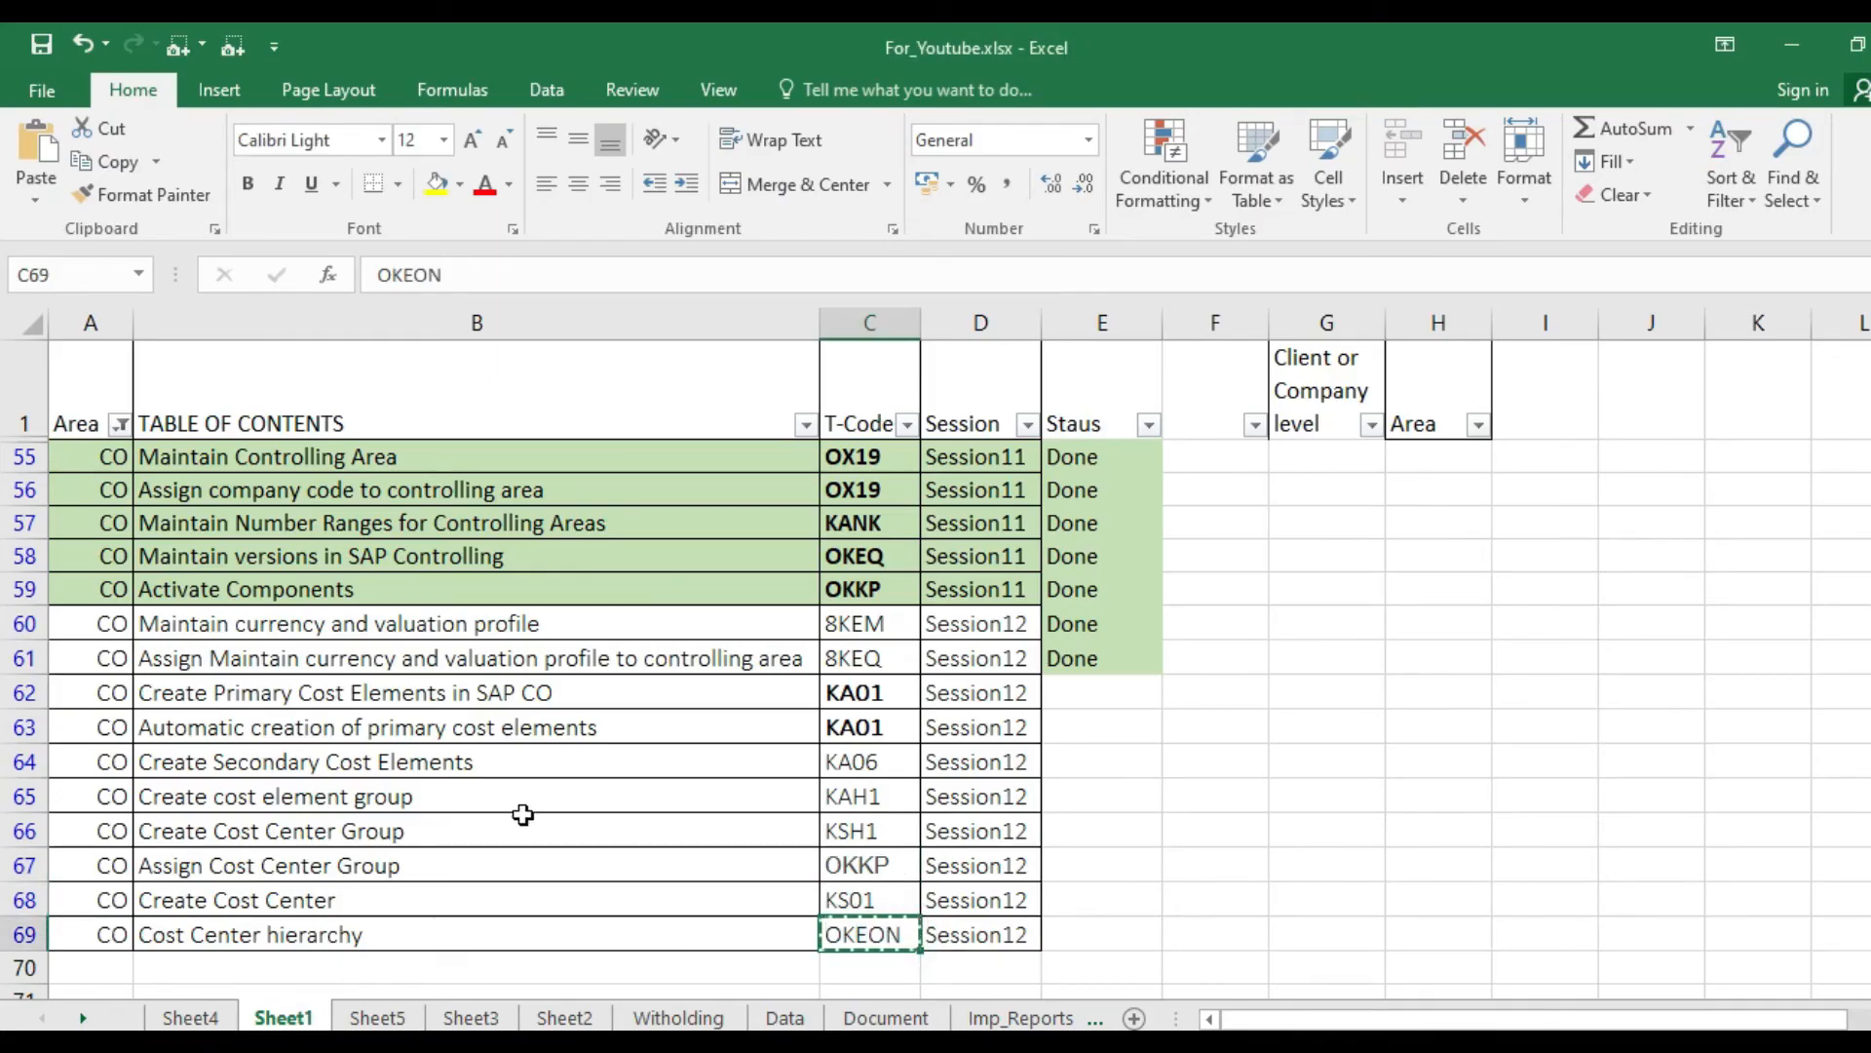
{"action": "key", "text": "alt+Tab"}
{"action": "left_click", "coordinate": [150, 99]}
{"action": "key", "text": "ctrl+v"}
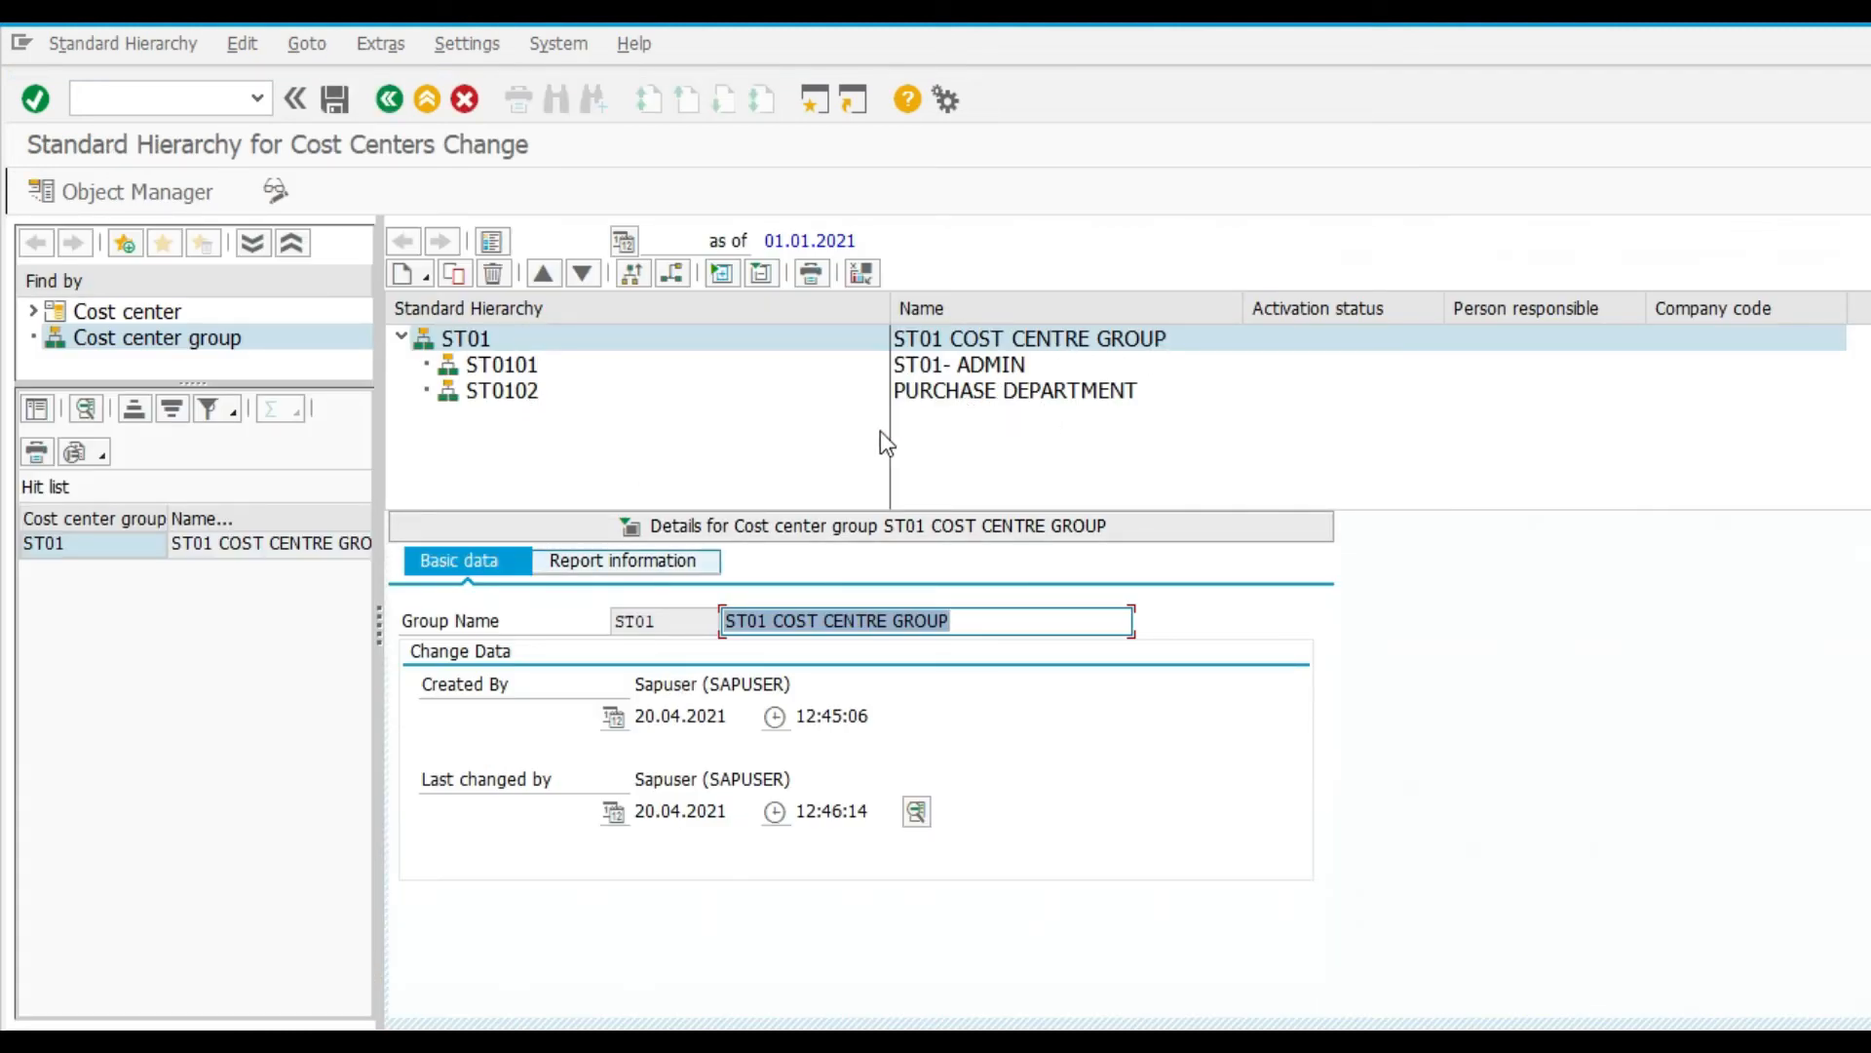
{"action": "left_click", "coordinate": [429, 98]}
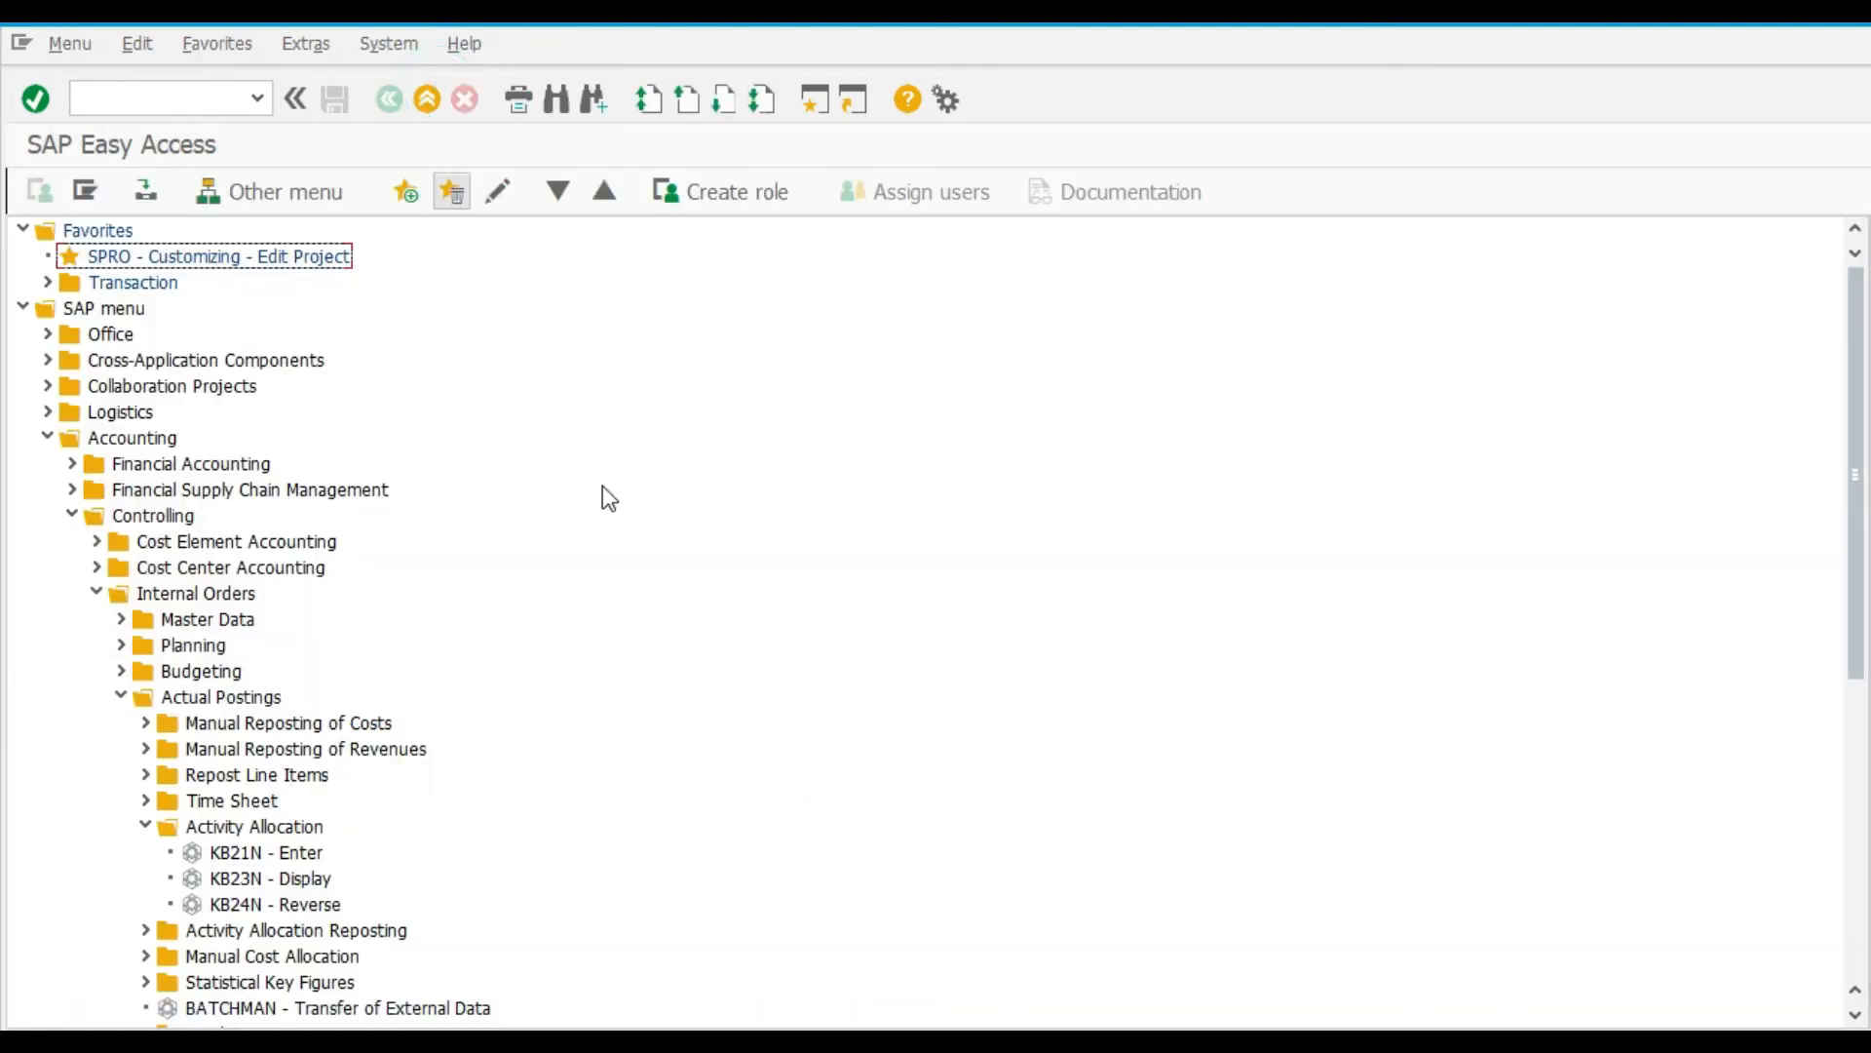
Copy the Create Cost Center transaction code KS01 from the Excel topic list and run it in SAP
{"action": "left_click", "coordinate": [1316, 1041]}
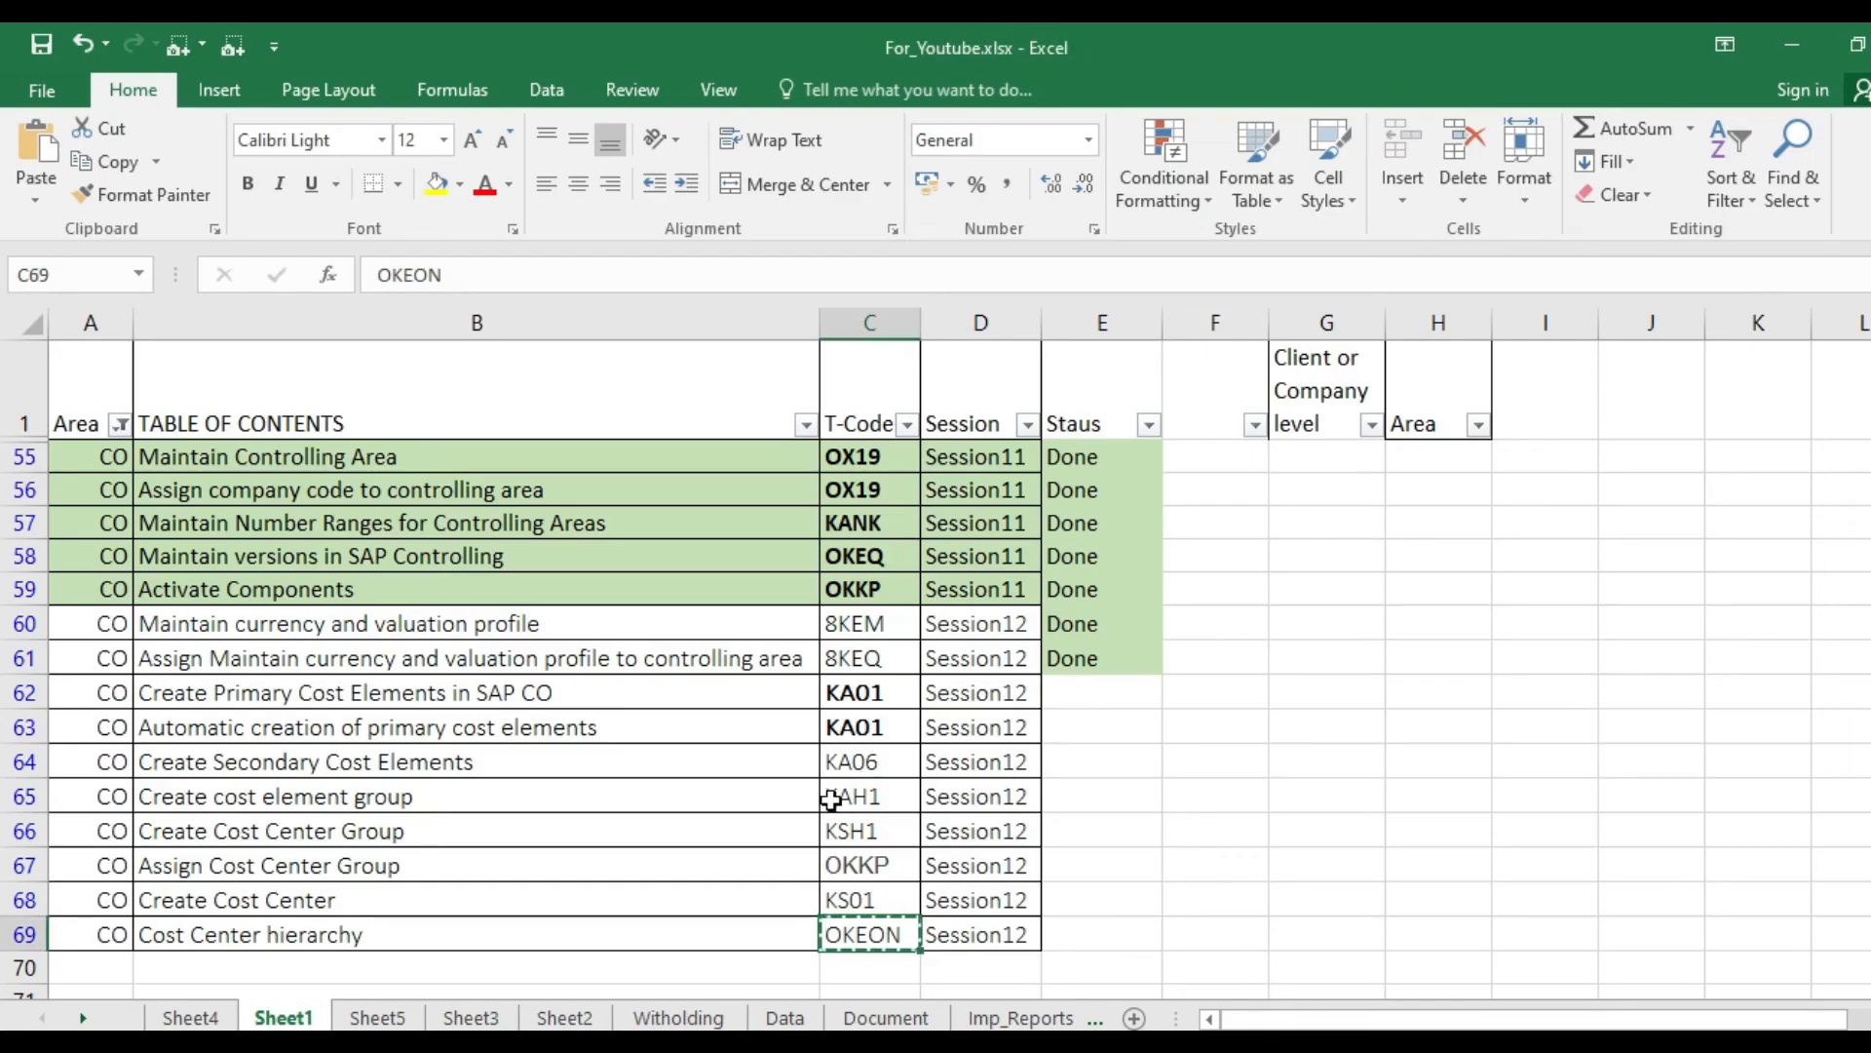
{"action": "left_click", "coordinate": [422, 807]}
{"action": "left_click", "coordinate": [317, 762]}
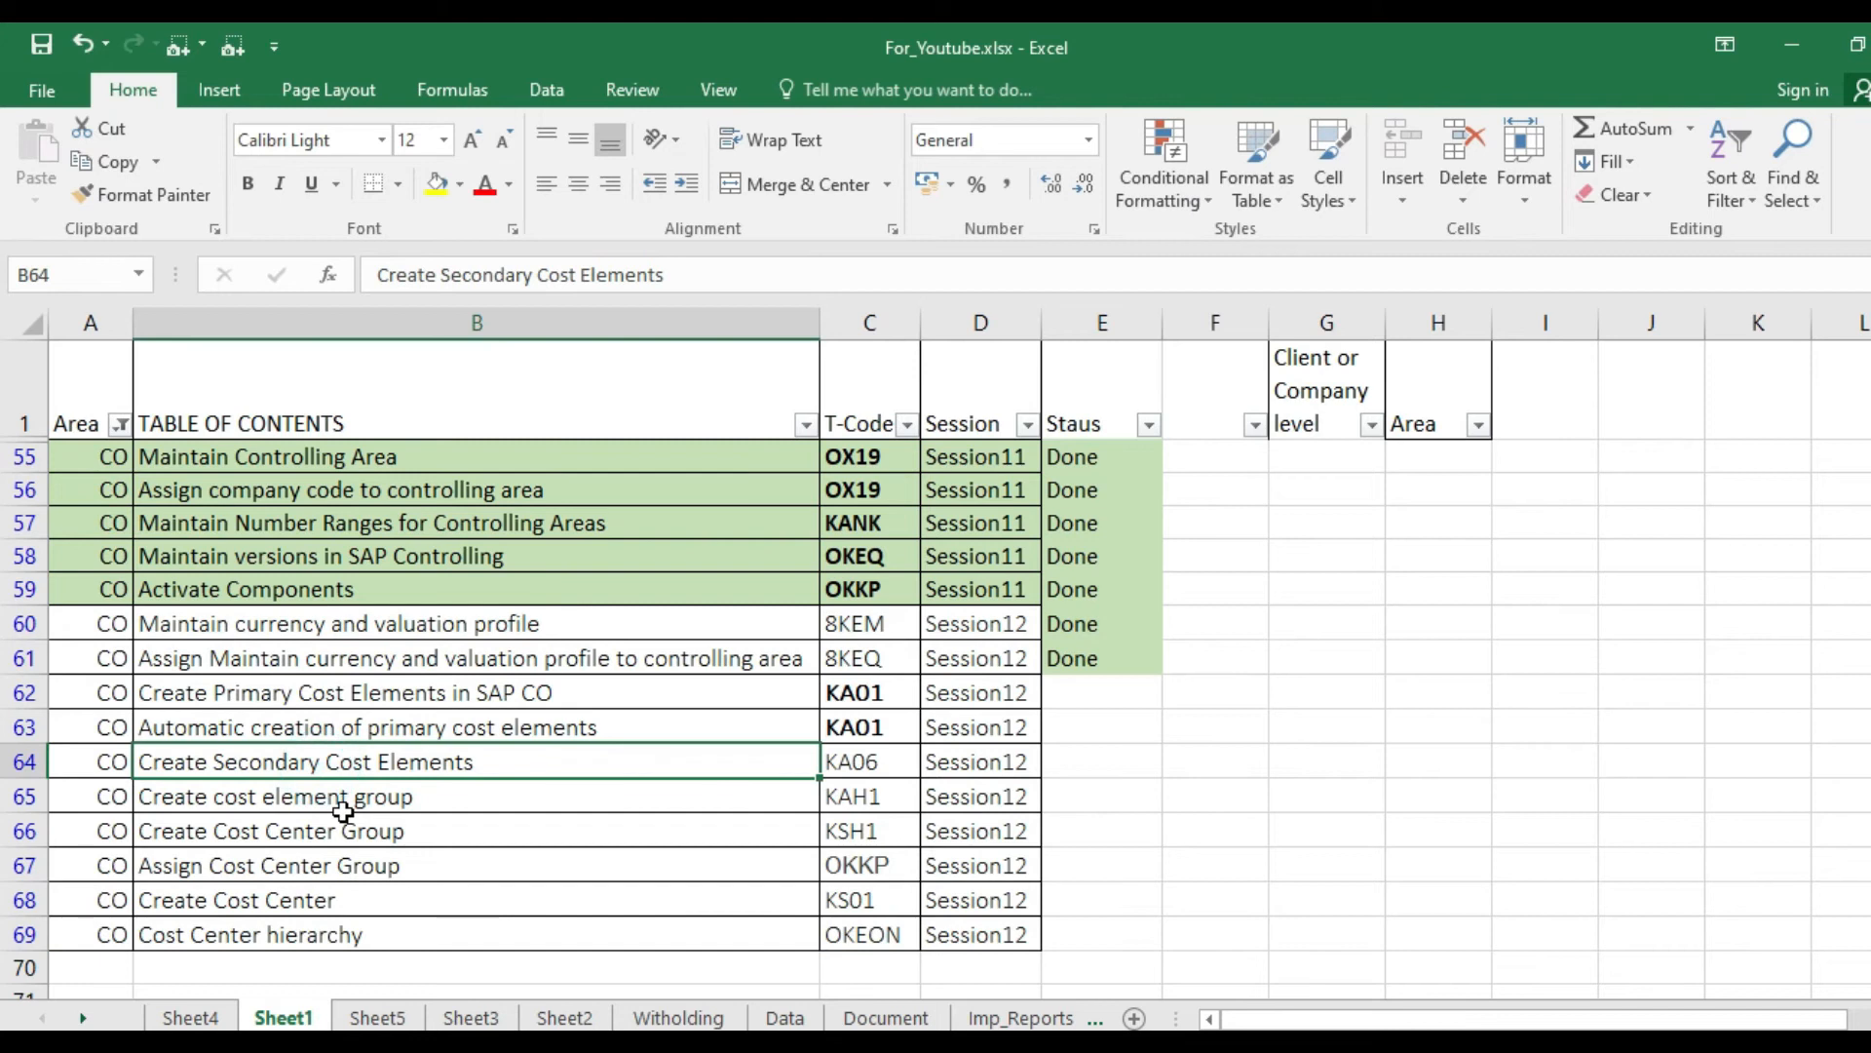
{"action": "left_click", "coordinate": [355, 831]}
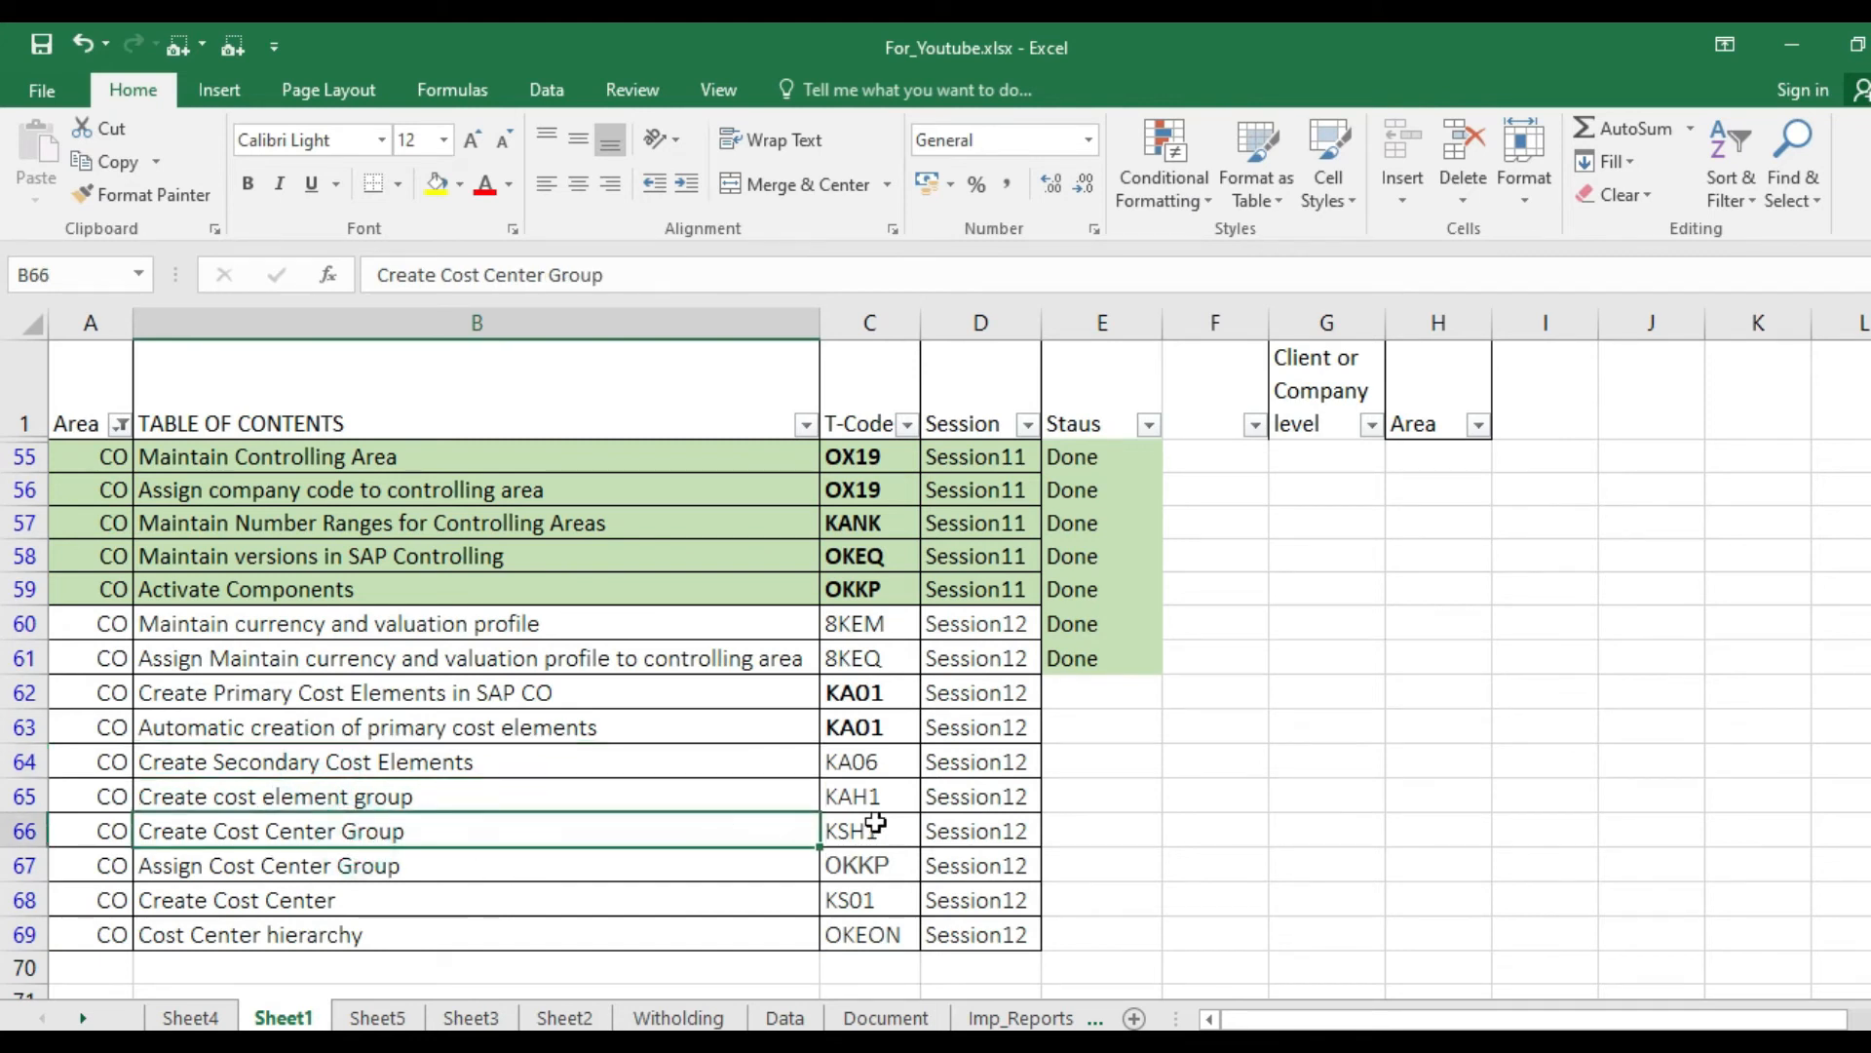
{"action": "left_click", "coordinate": [875, 826]}
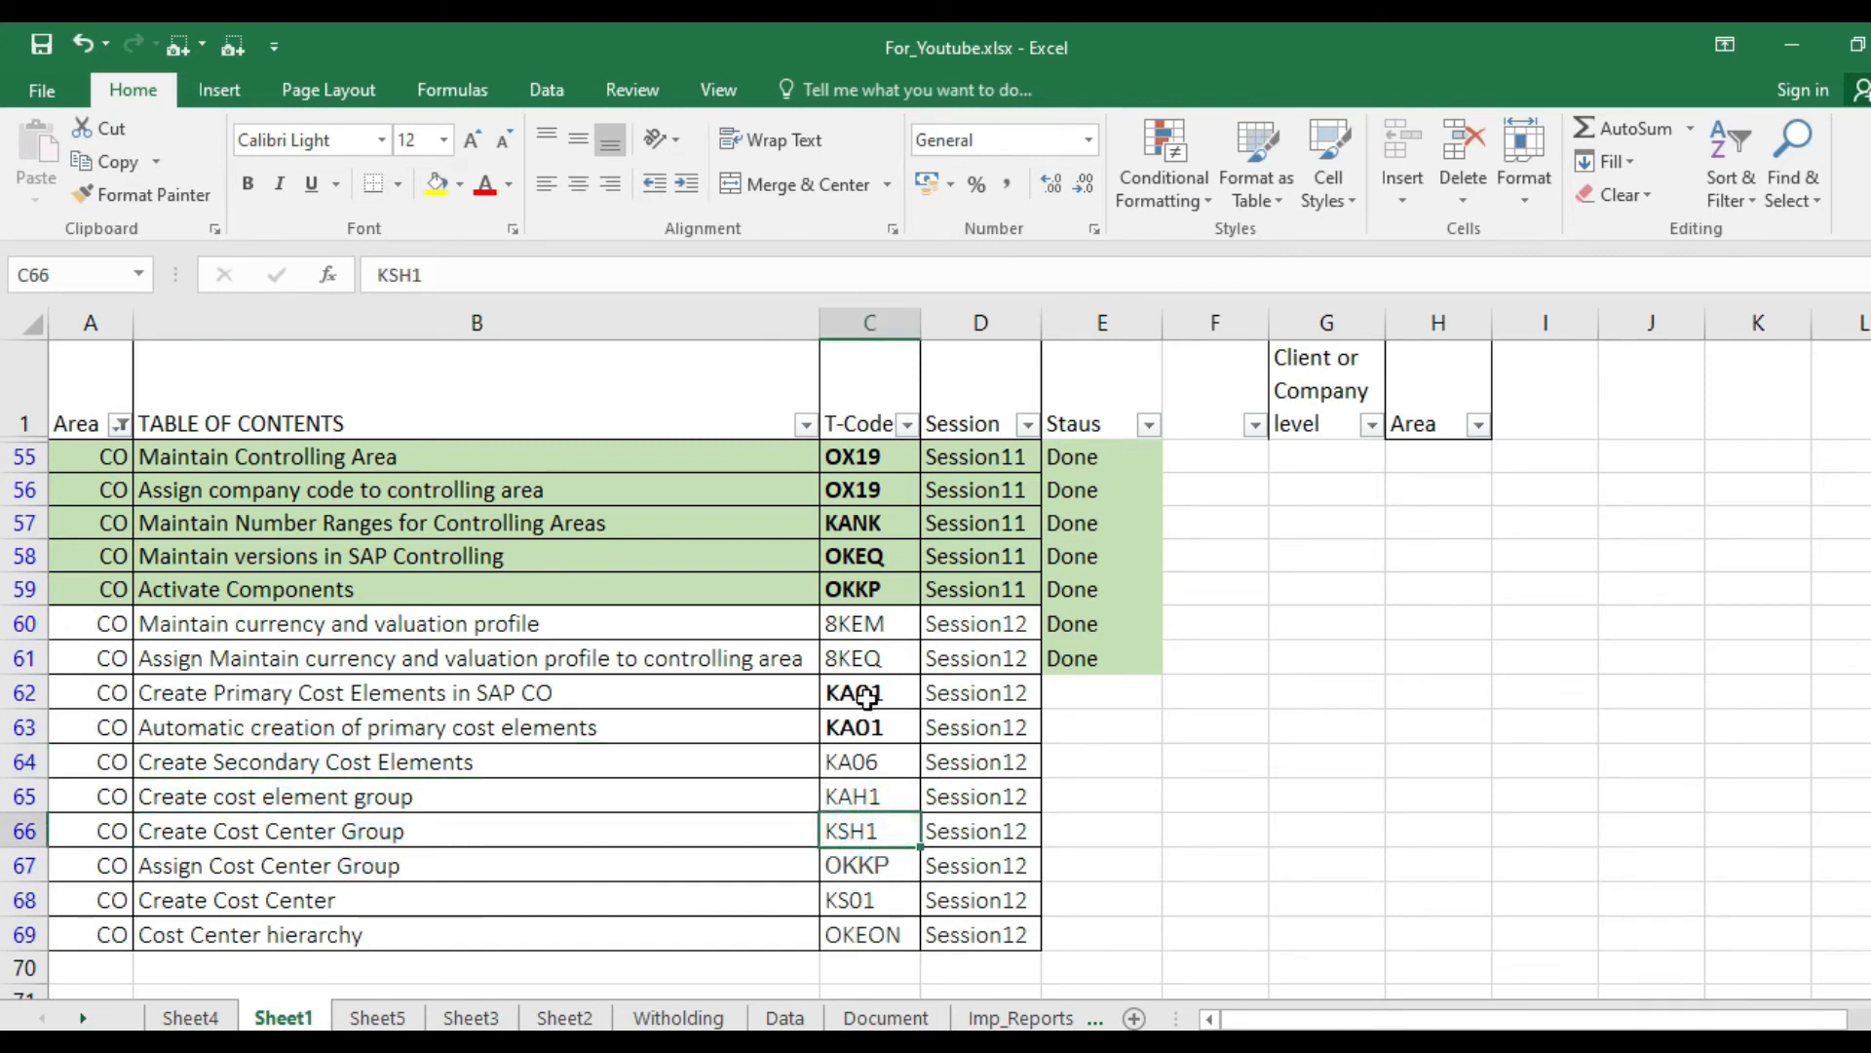
{"action": "left_click", "coordinate": [857, 895]}
{"action": "key", "text": "ctrl+c"}
{"action": "key", "text": "alt+Tab"}
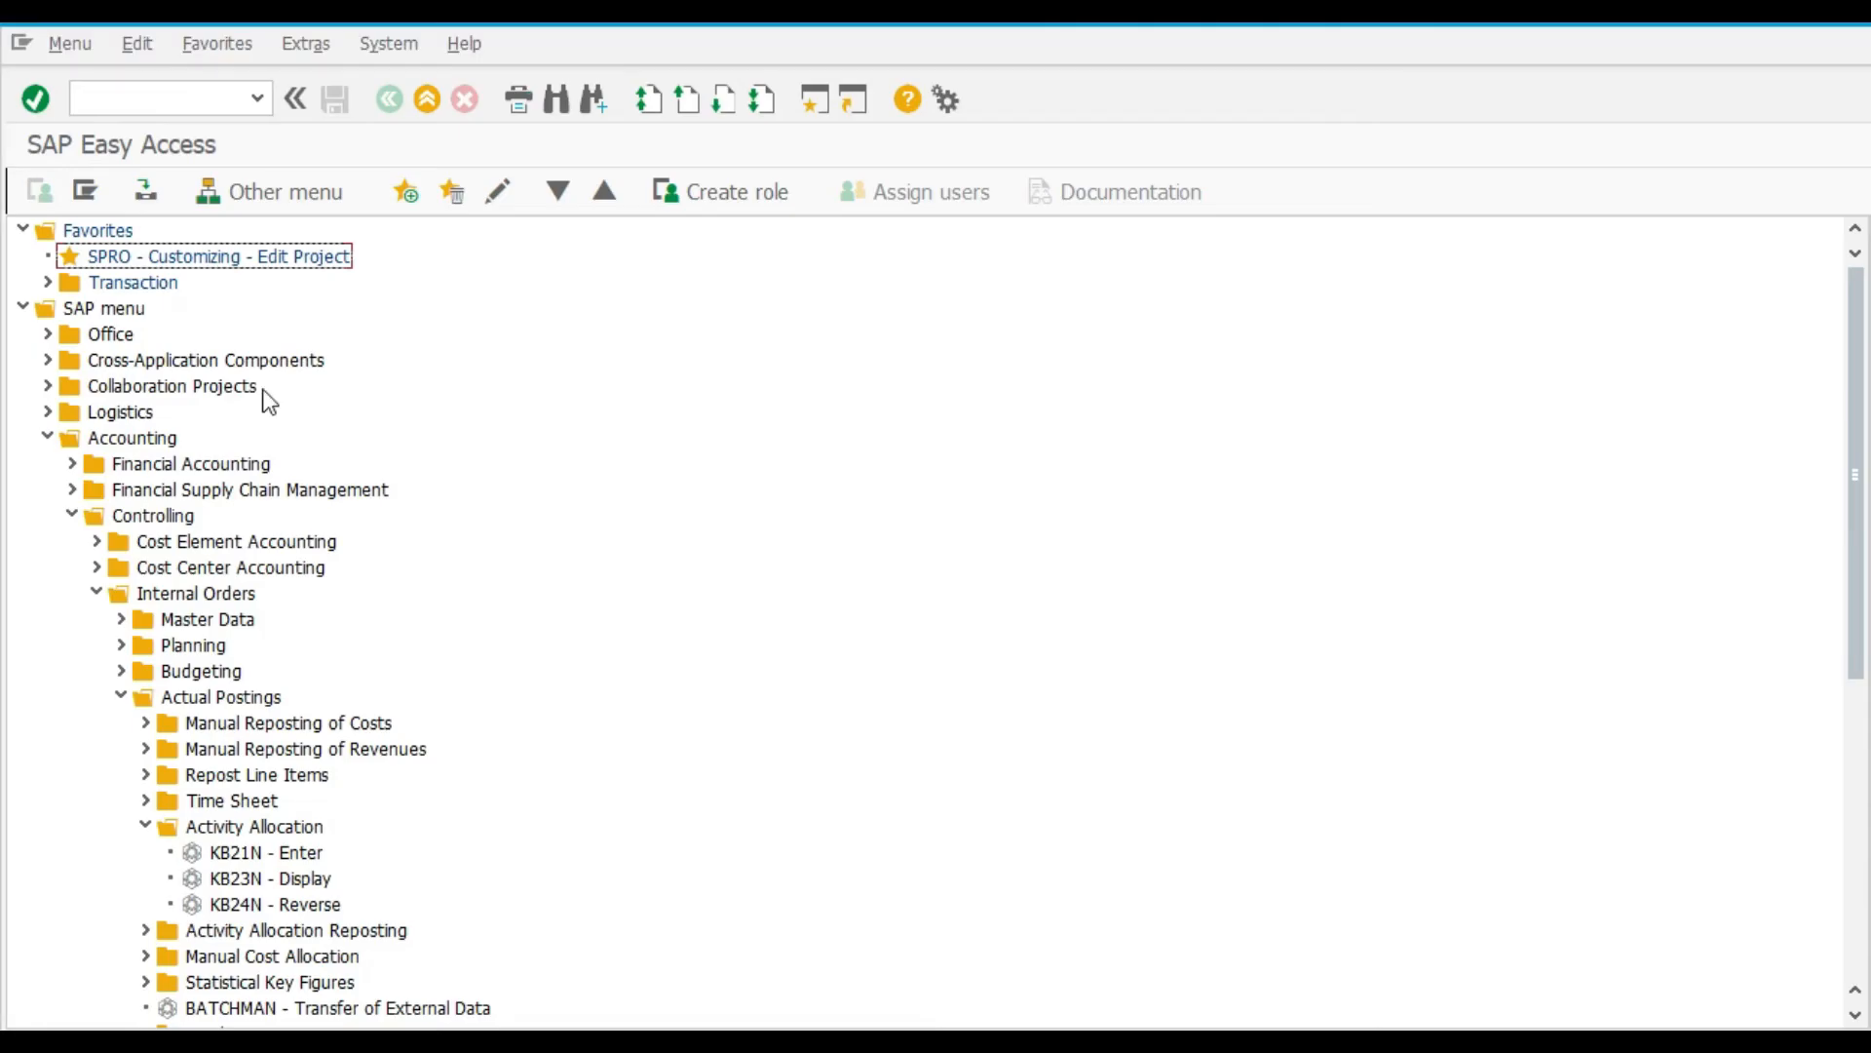
{"action": "left_click", "coordinate": [154, 99]}
{"action": "key", "text": "ctrl+v"}
{"action": "key", "text": "Return"}
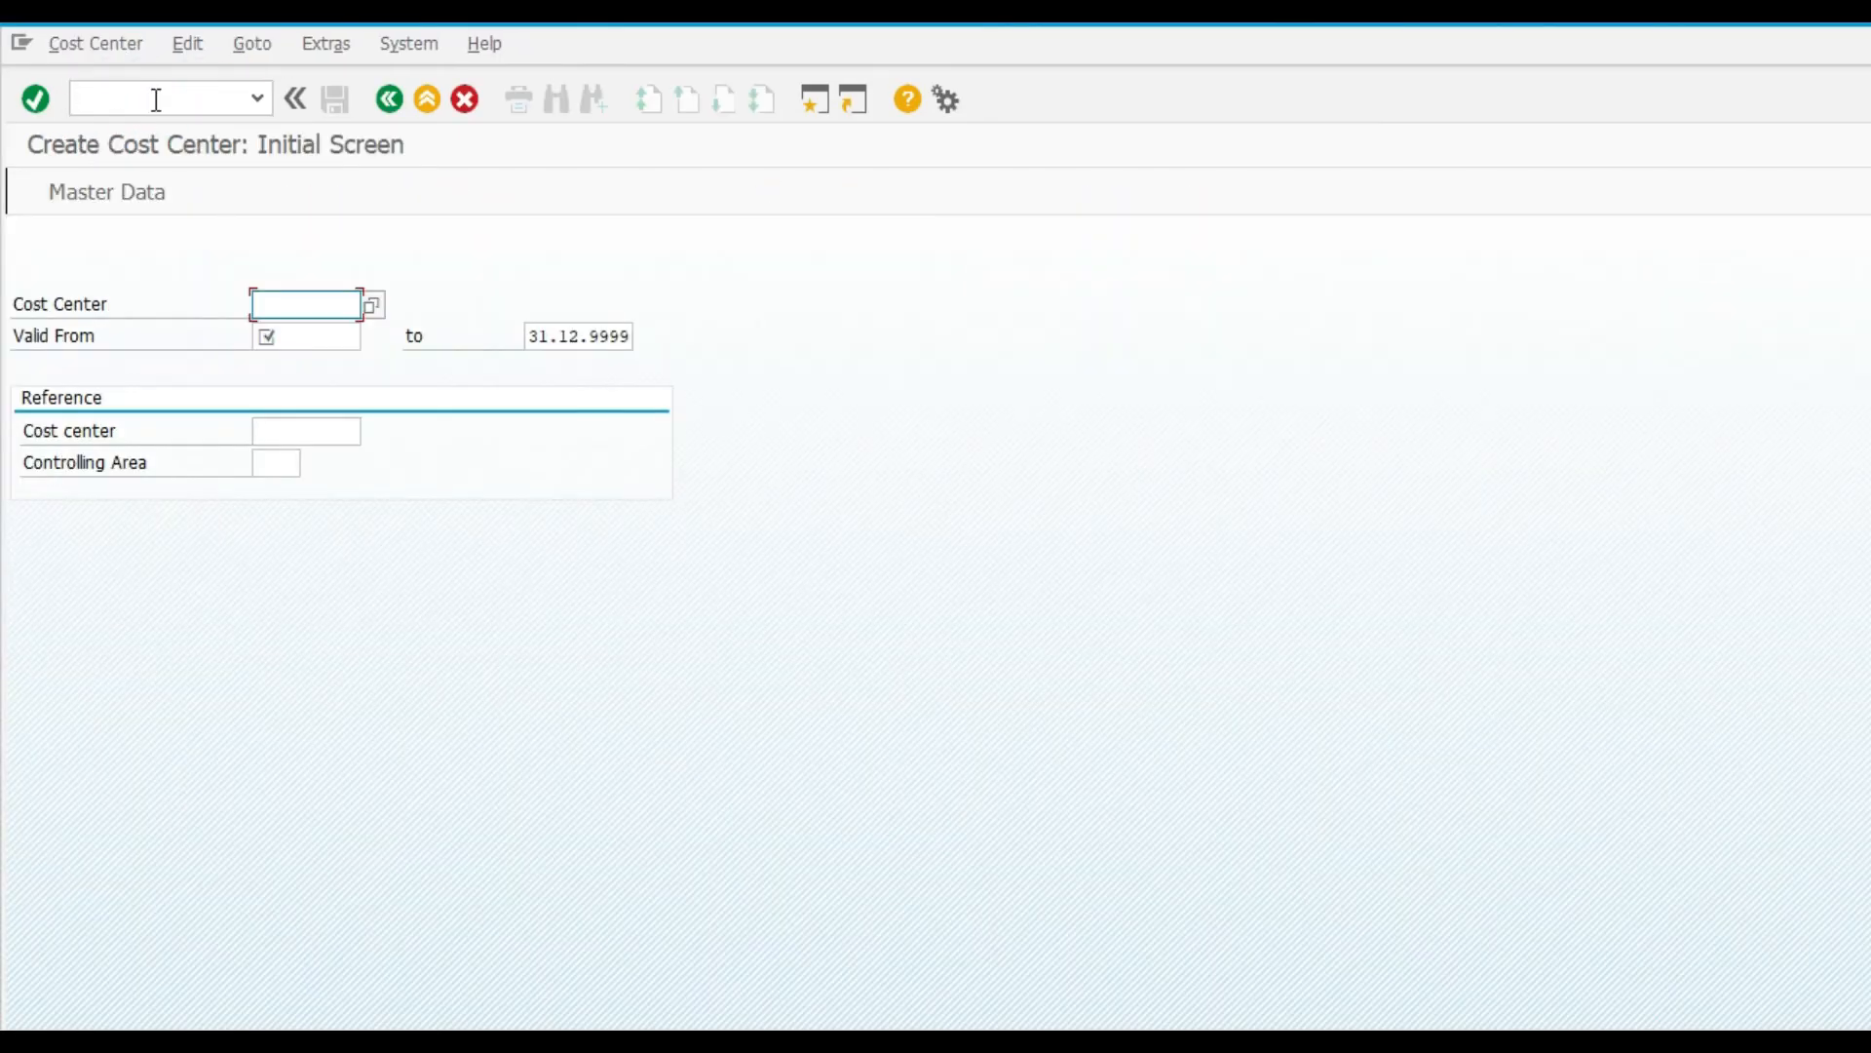
Start cost center ST01ADMIN valid from 01.04.2020 and open its basic data
{"action": "type", "text": "ST01ADMIN"}
{"action": "key", "text": "shift+Home"}
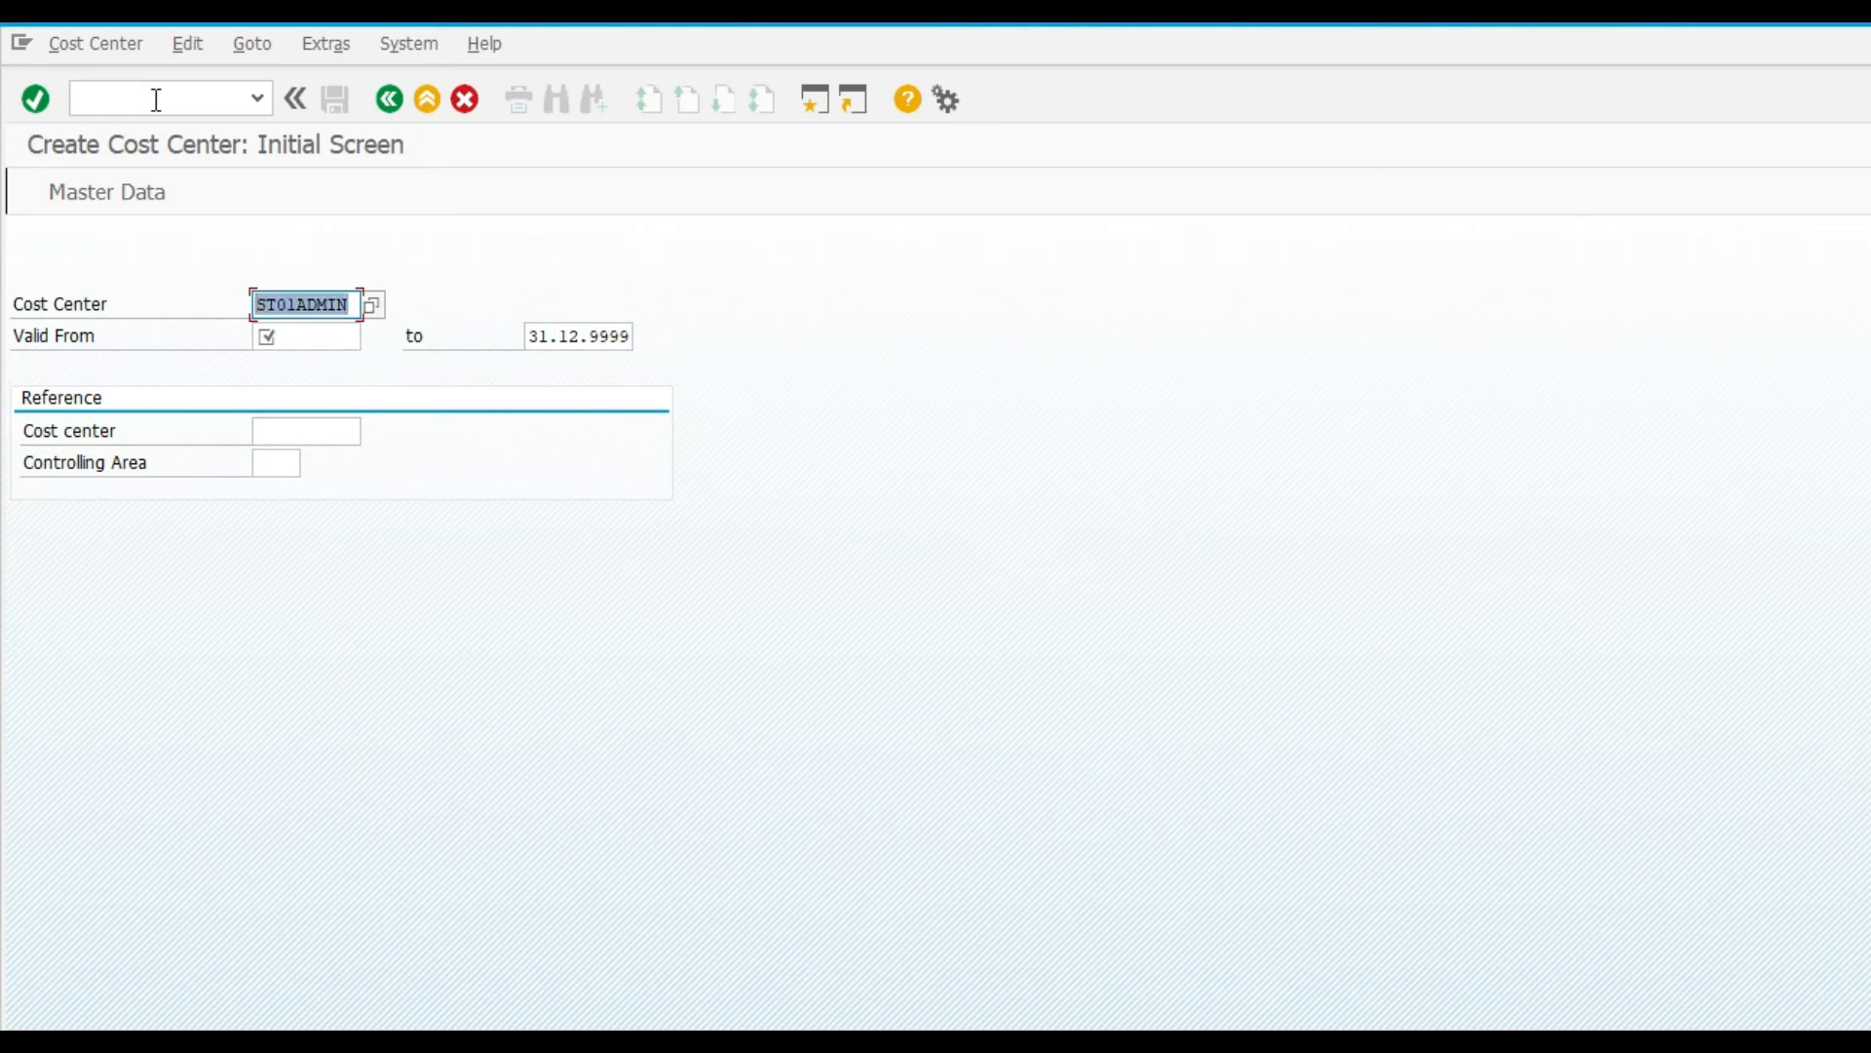
{"action": "key", "text": "Tab"}
{"action": "key", "text": "Tab"}
{"action": "key", "text": "shift+Tab"}
{"action": "type", "text": "0"}
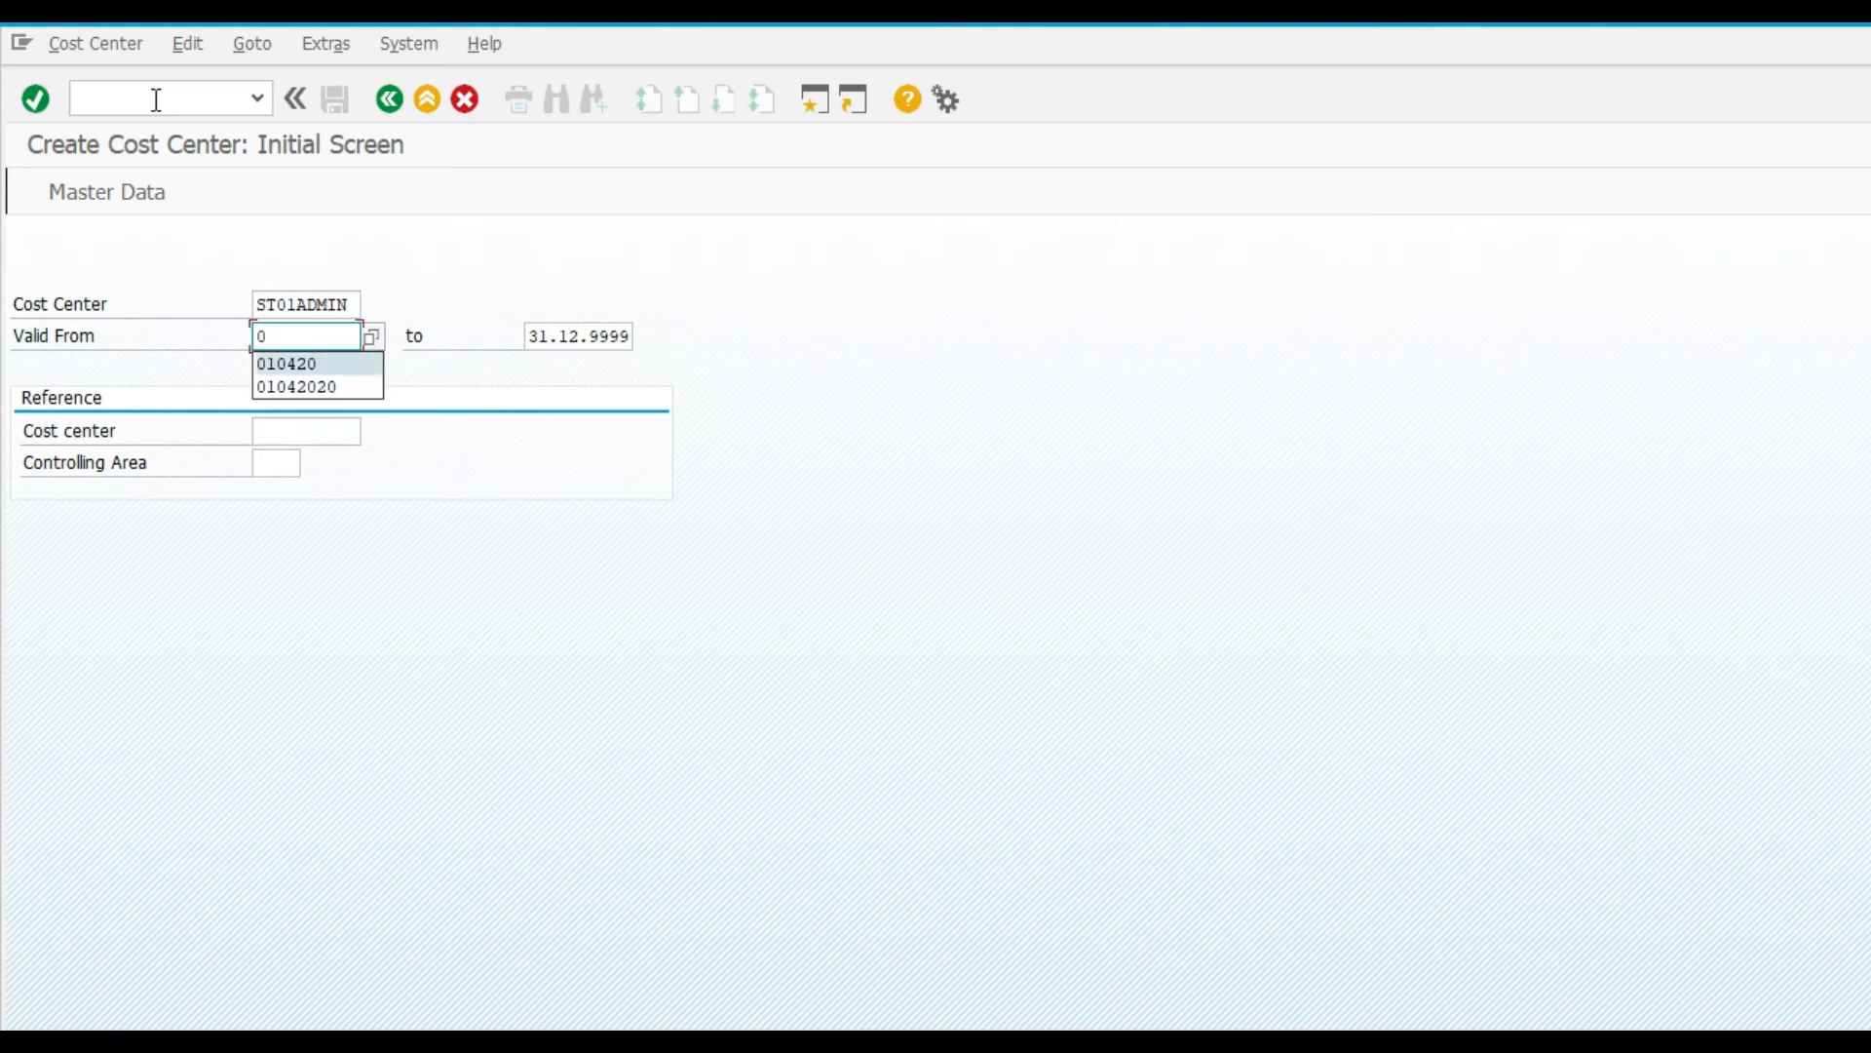
{"action": "key", "text": "Return"}
{"action": "key", "text": "Return"}
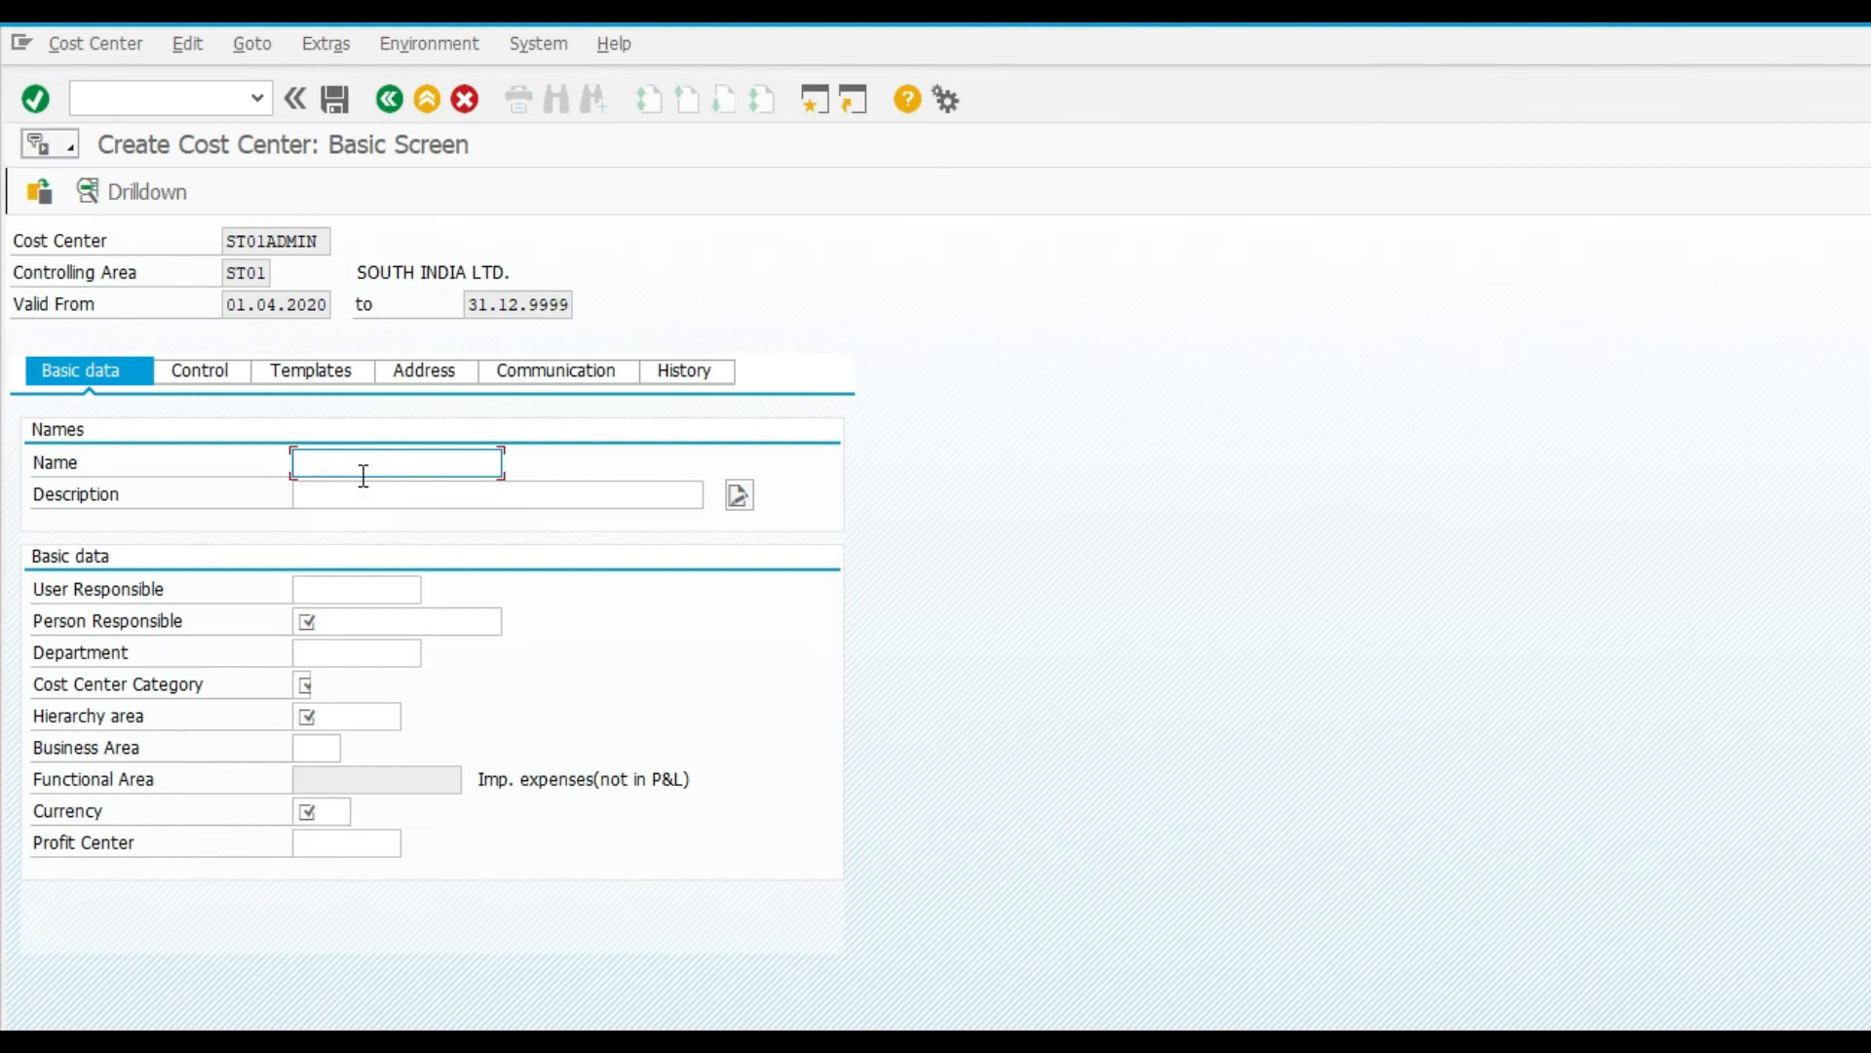
Enter ADMIN DEPARTMENT as the cost center's name and description, and ST01 as the person responsible
{"action": "type", "text": "ADMIN DEPARTMENT"}
{"action": "key", "text": "Tab"}
{"action": "key", "text": "ctrl+v"}
{"action": "key", "text": "Tab"}
{"action": "key", "text": "Tab"}
{"action": "type", "text": "ST01"}
{"action": "key", "text": "Tab"}
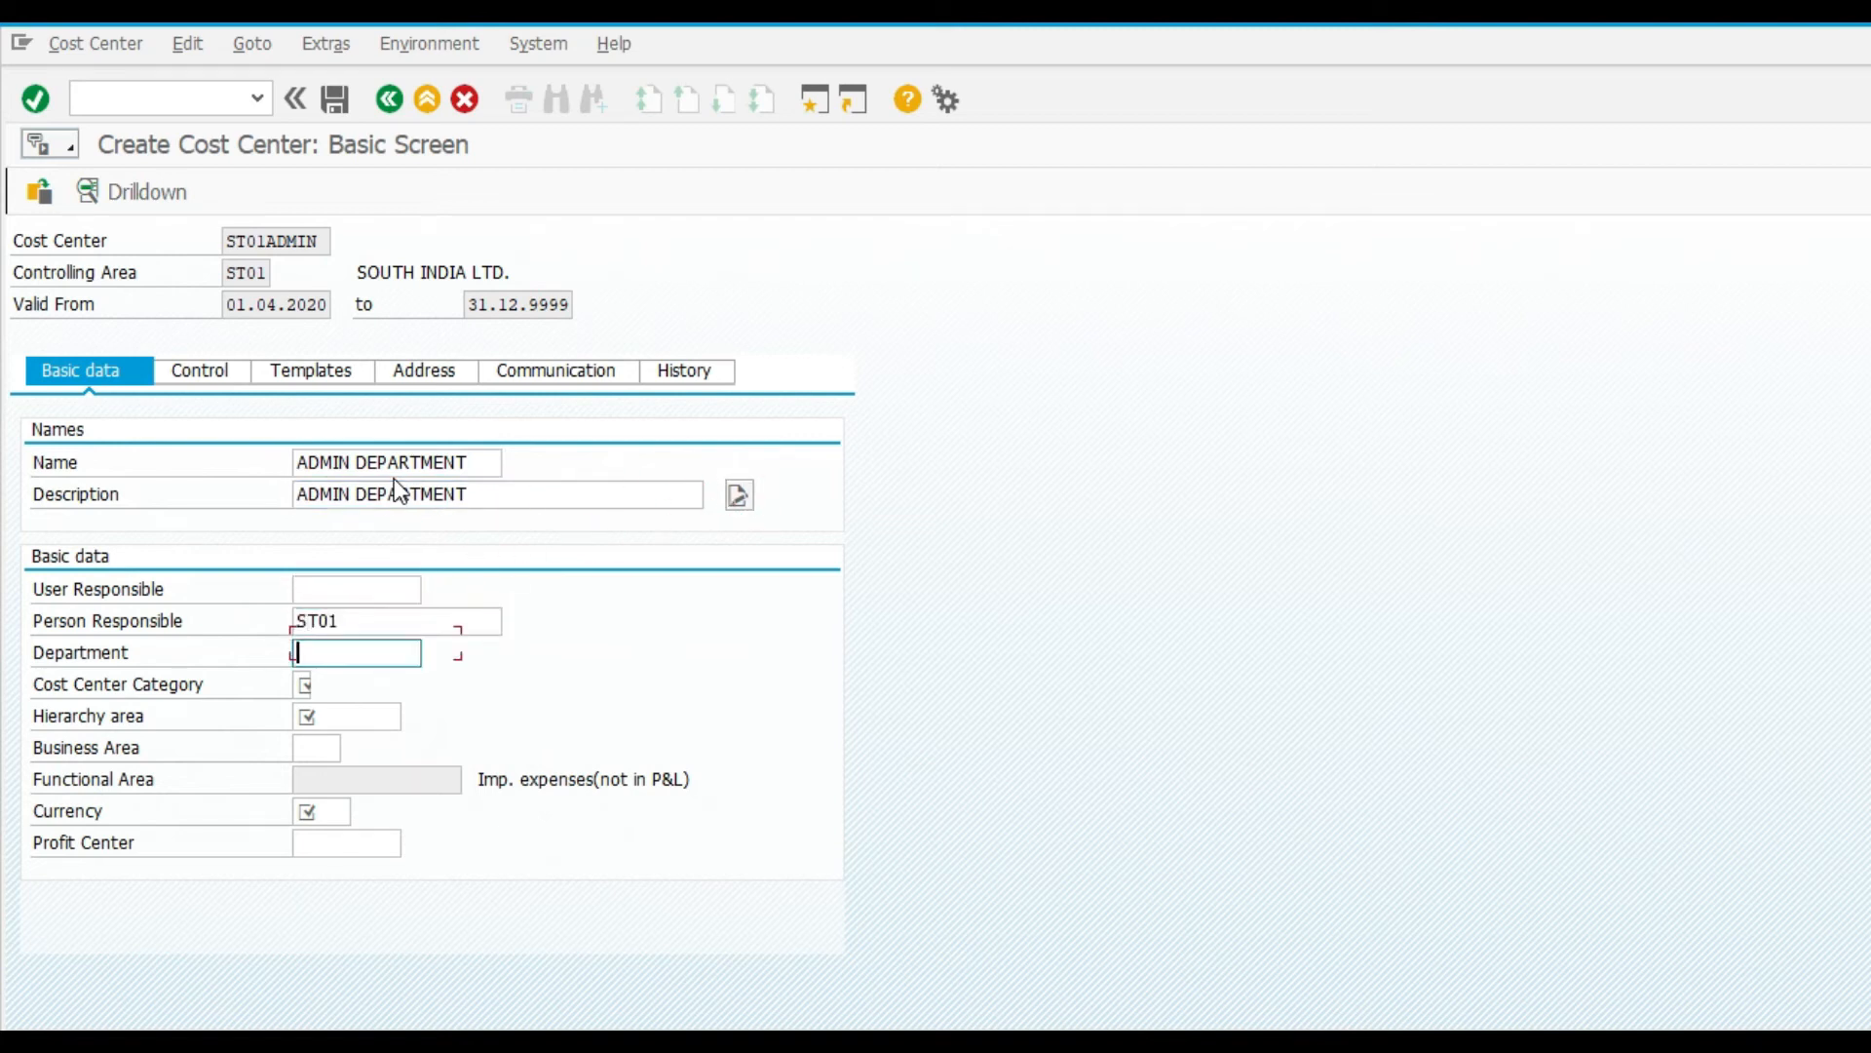
Set the cost center category to 4 Administration from the list of possible values
{"action": "key", "text": "Tab"}
{"action": "key", "text": "Tab"}
{"action": "key", "text": "shift+Tab"}
{"action": "key", "text": "F4"}
{"action": "key", "text": "Down"}
{"action": "key", "text": "Down"}
{"action": "key", "text": "Down"}
{"action": "key", "text": "Down"}
{"action": "key", "text": "Down"}
{"action": "key", "text": "Down"}
{"action": "key", "text": "Up"}
{"action": "key", "text": "Up"}
{"action": "key", "text": "Up"}
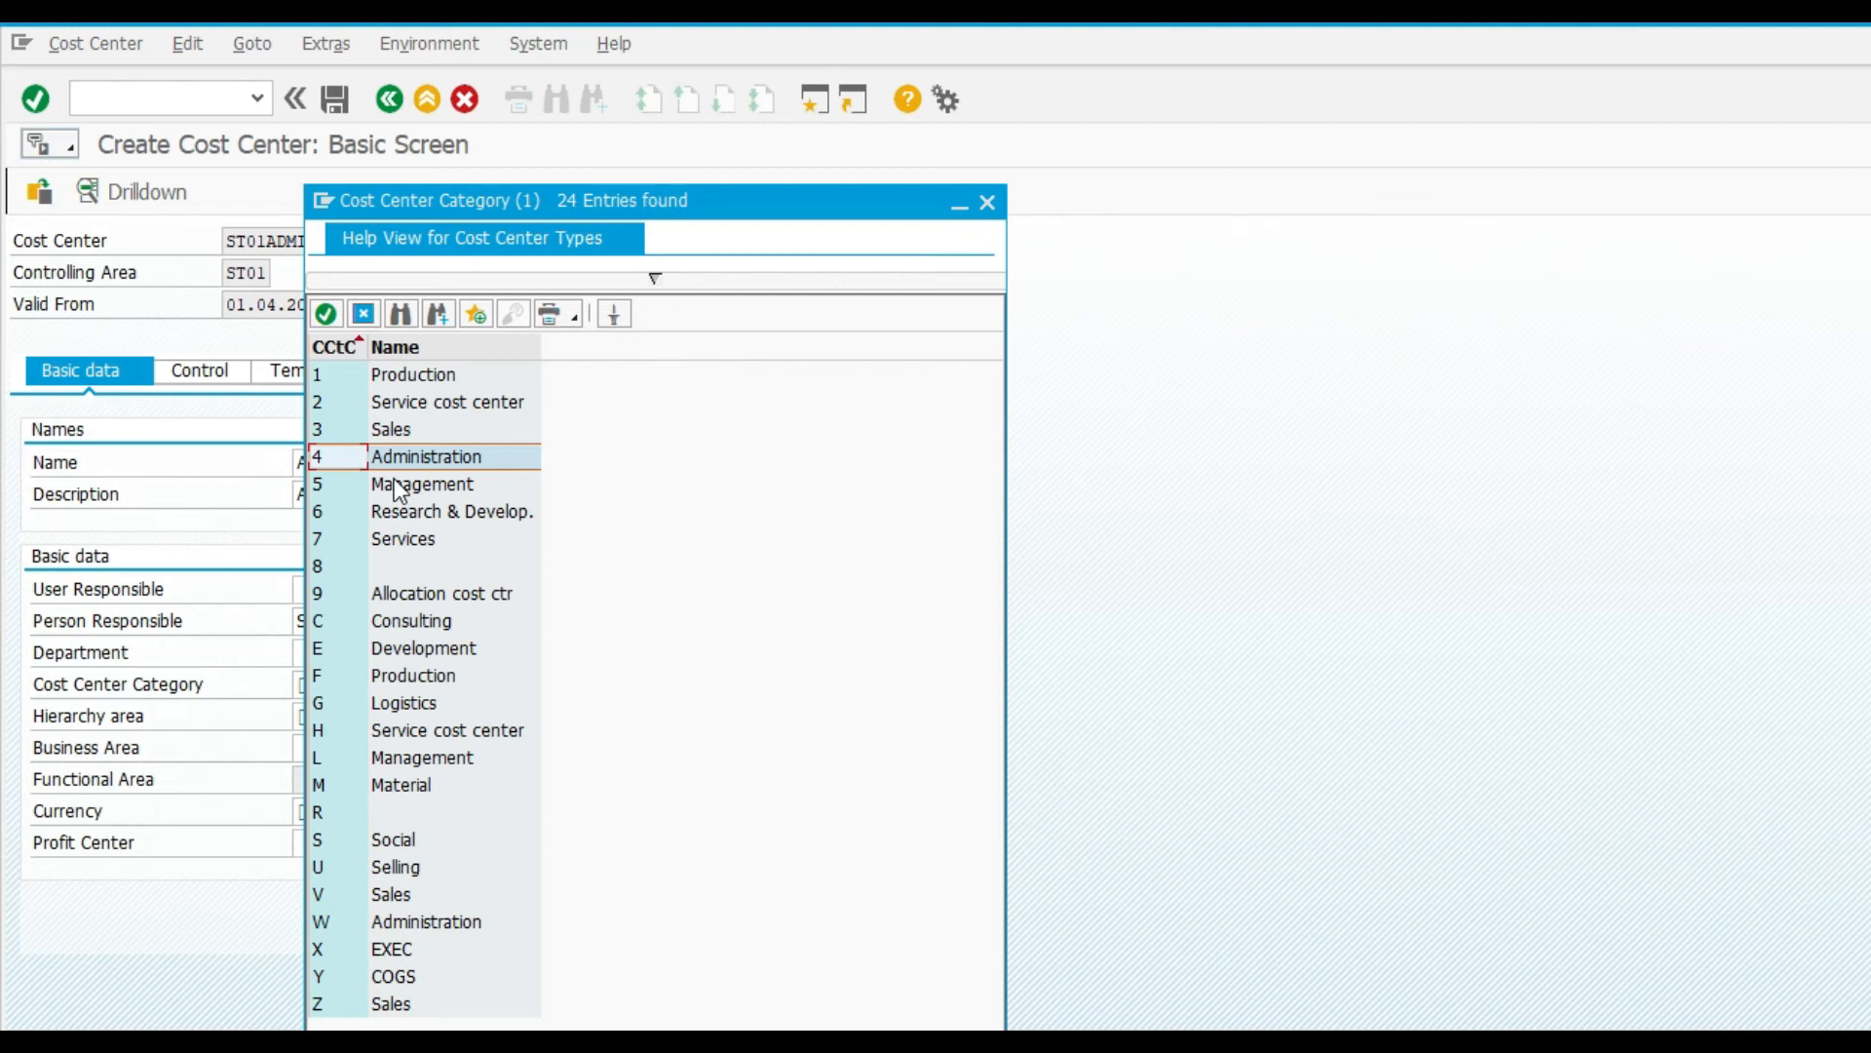
{"action": "key", "text": "Return"}
Assign the cost center to hierarchy area ST0101 from the cost center group list and set its currency to INR
{"action": "key", "text": "Tab"}
{"action": "key", "text": "F4"}
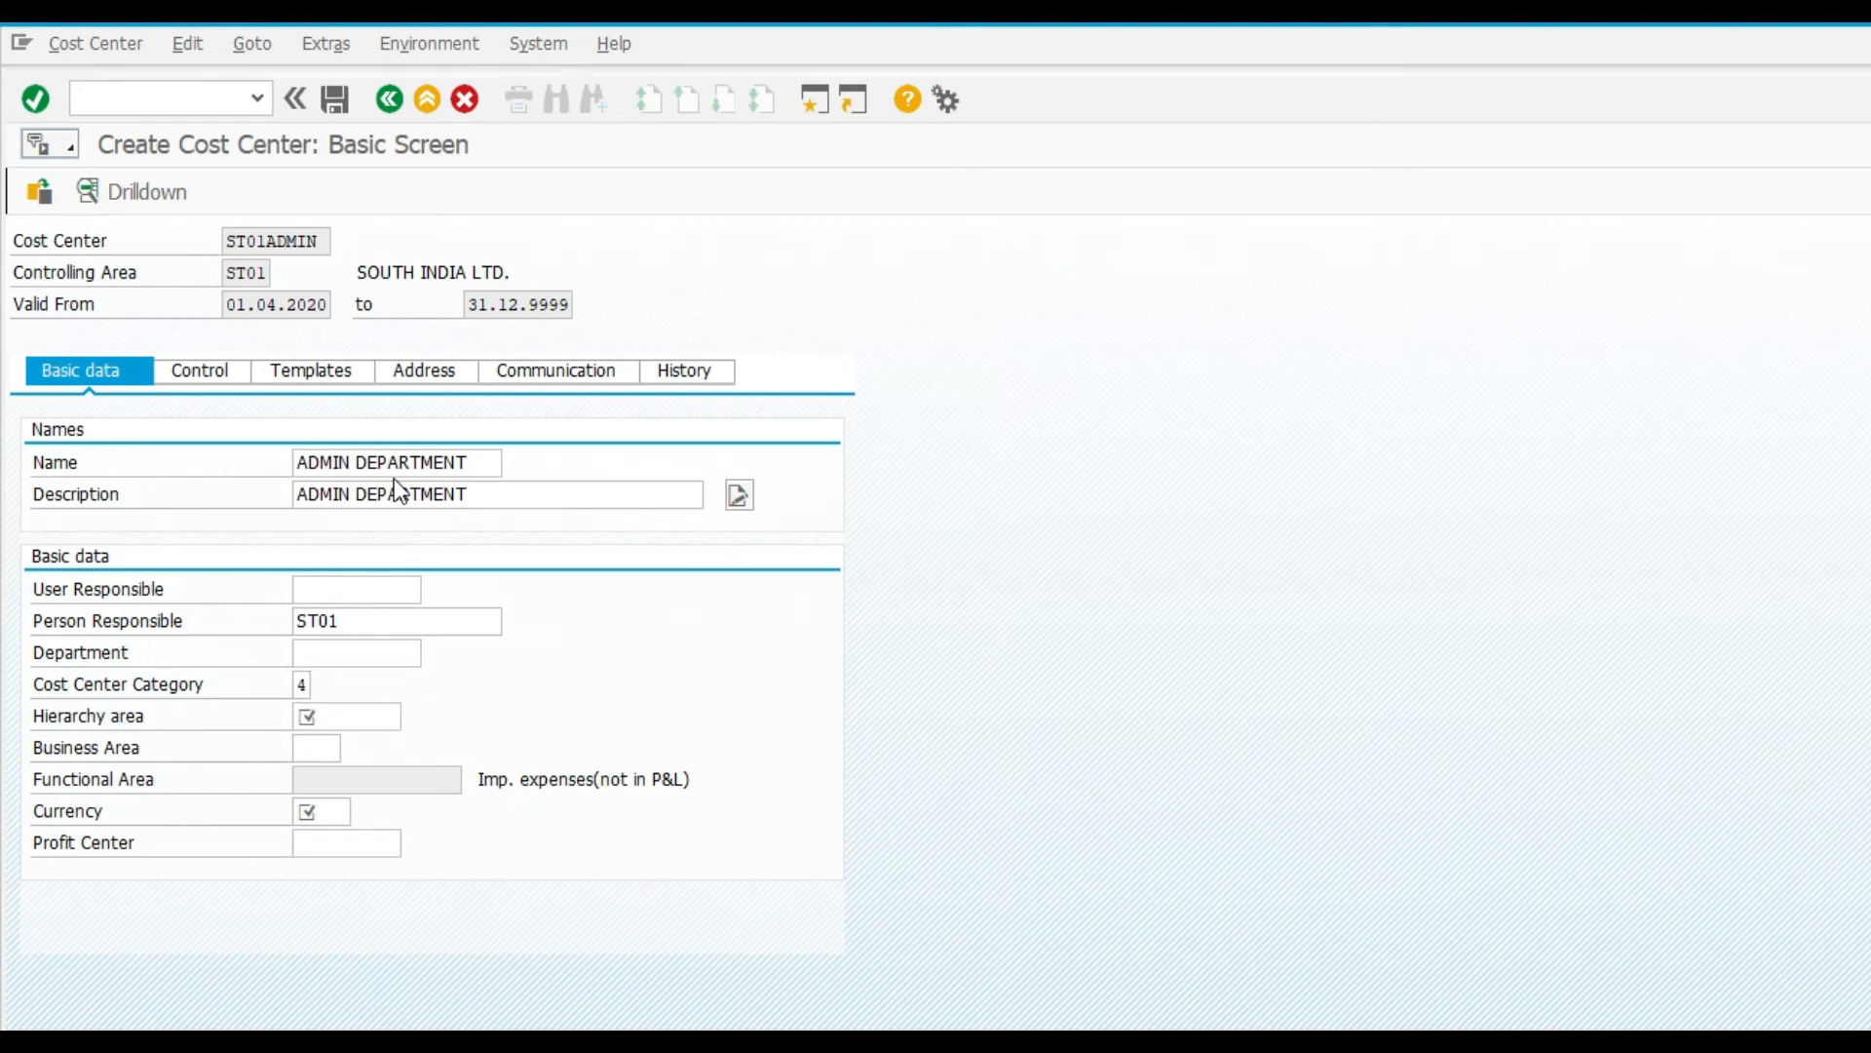
{"action": "key", "text": "Down"}
{"action": "key", "text": "Down"}
{"action": "key", "text": "Up"}
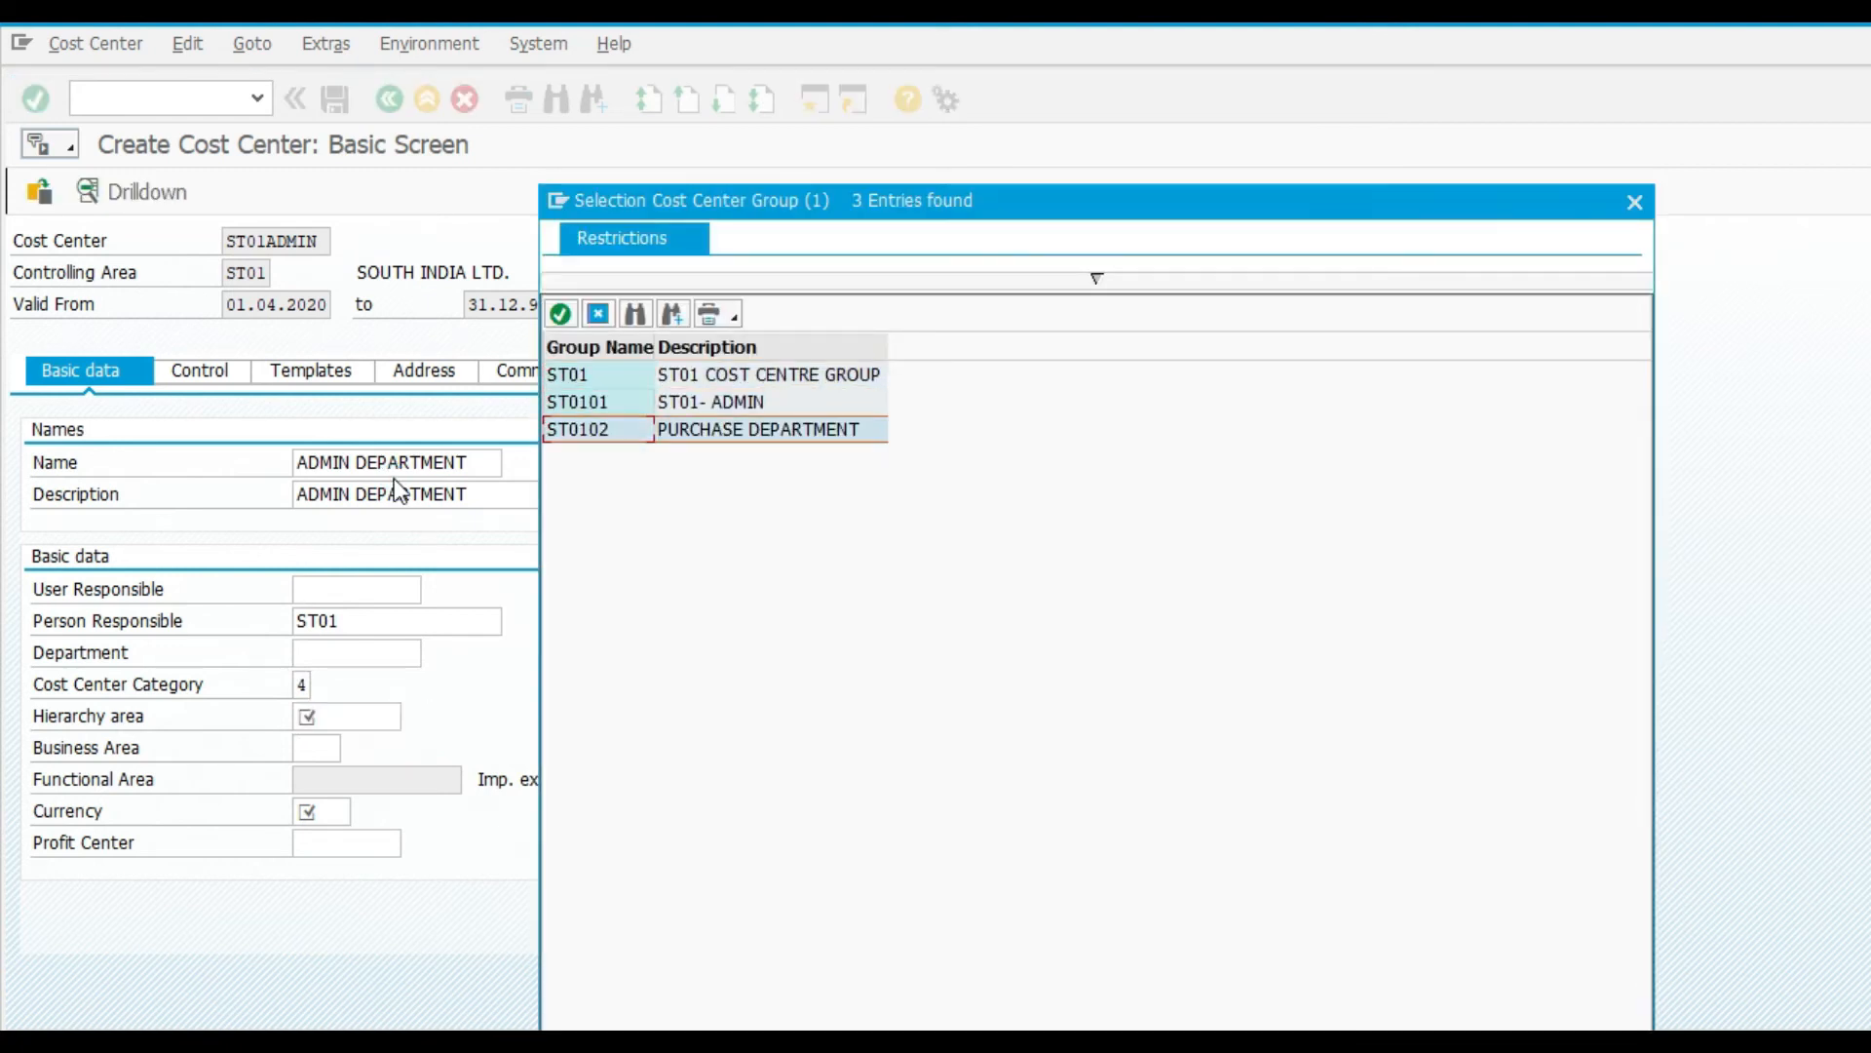
{"action": "key", "text": "Return"}
{"action": "key", "text": "Tab"}
{"action": "key", "text": "Tab"}
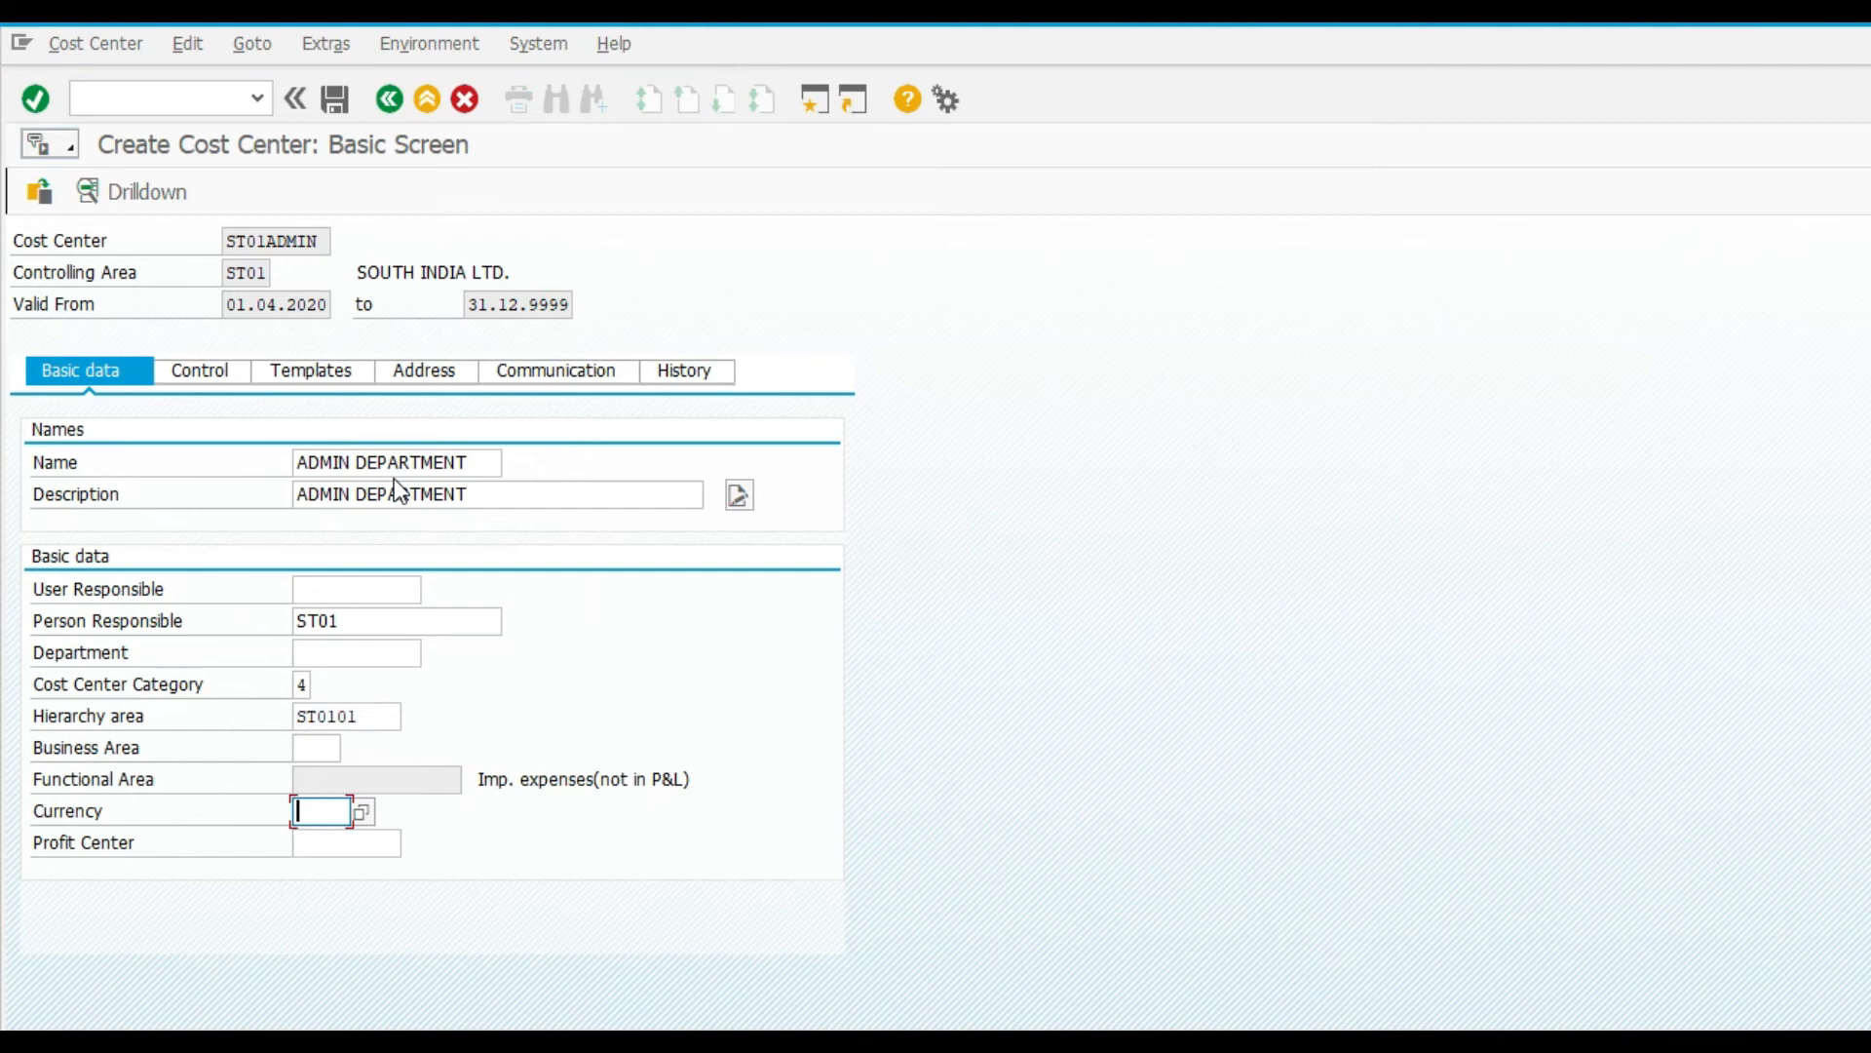
{"action": "type", "text": "INR"}
{"action": "key", "text": "Tab"}
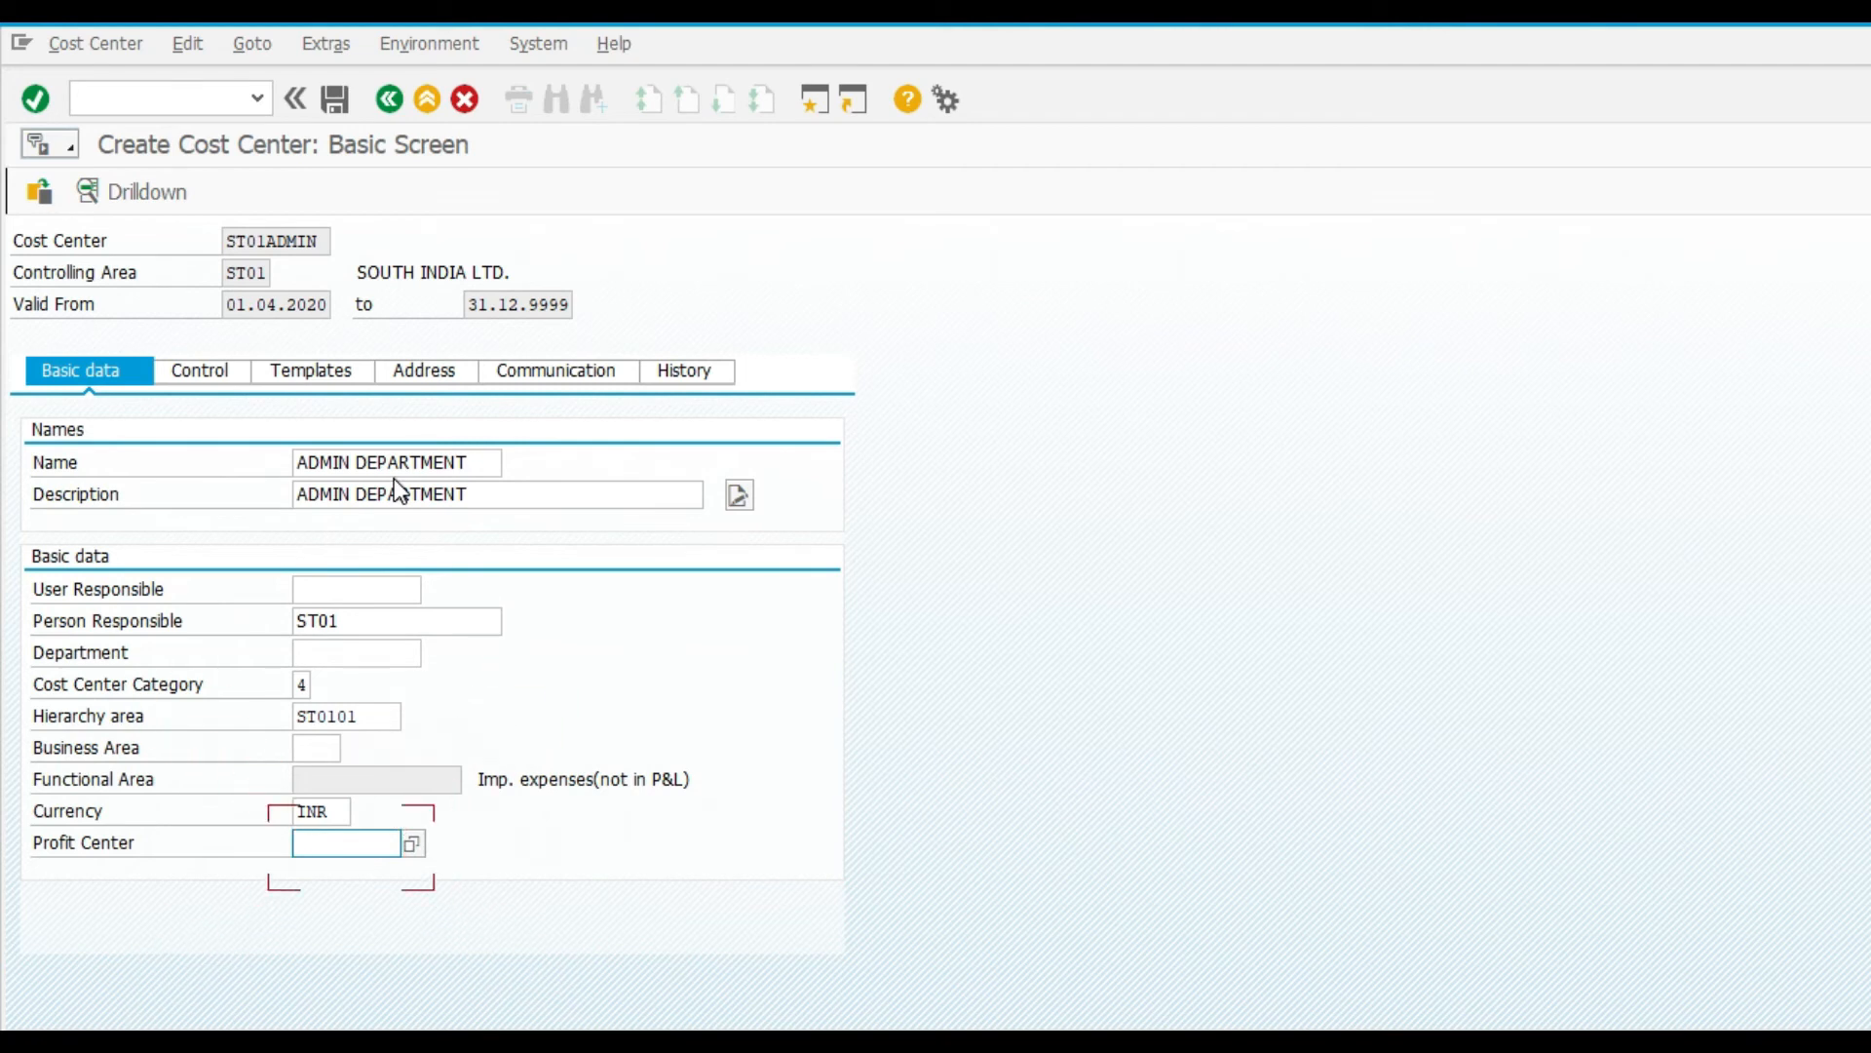
Leave the profit center empty, check the control data of ST01ADMIN, and exit cost center creation
{"action": "left_click", "coordinate": [231, 374]}
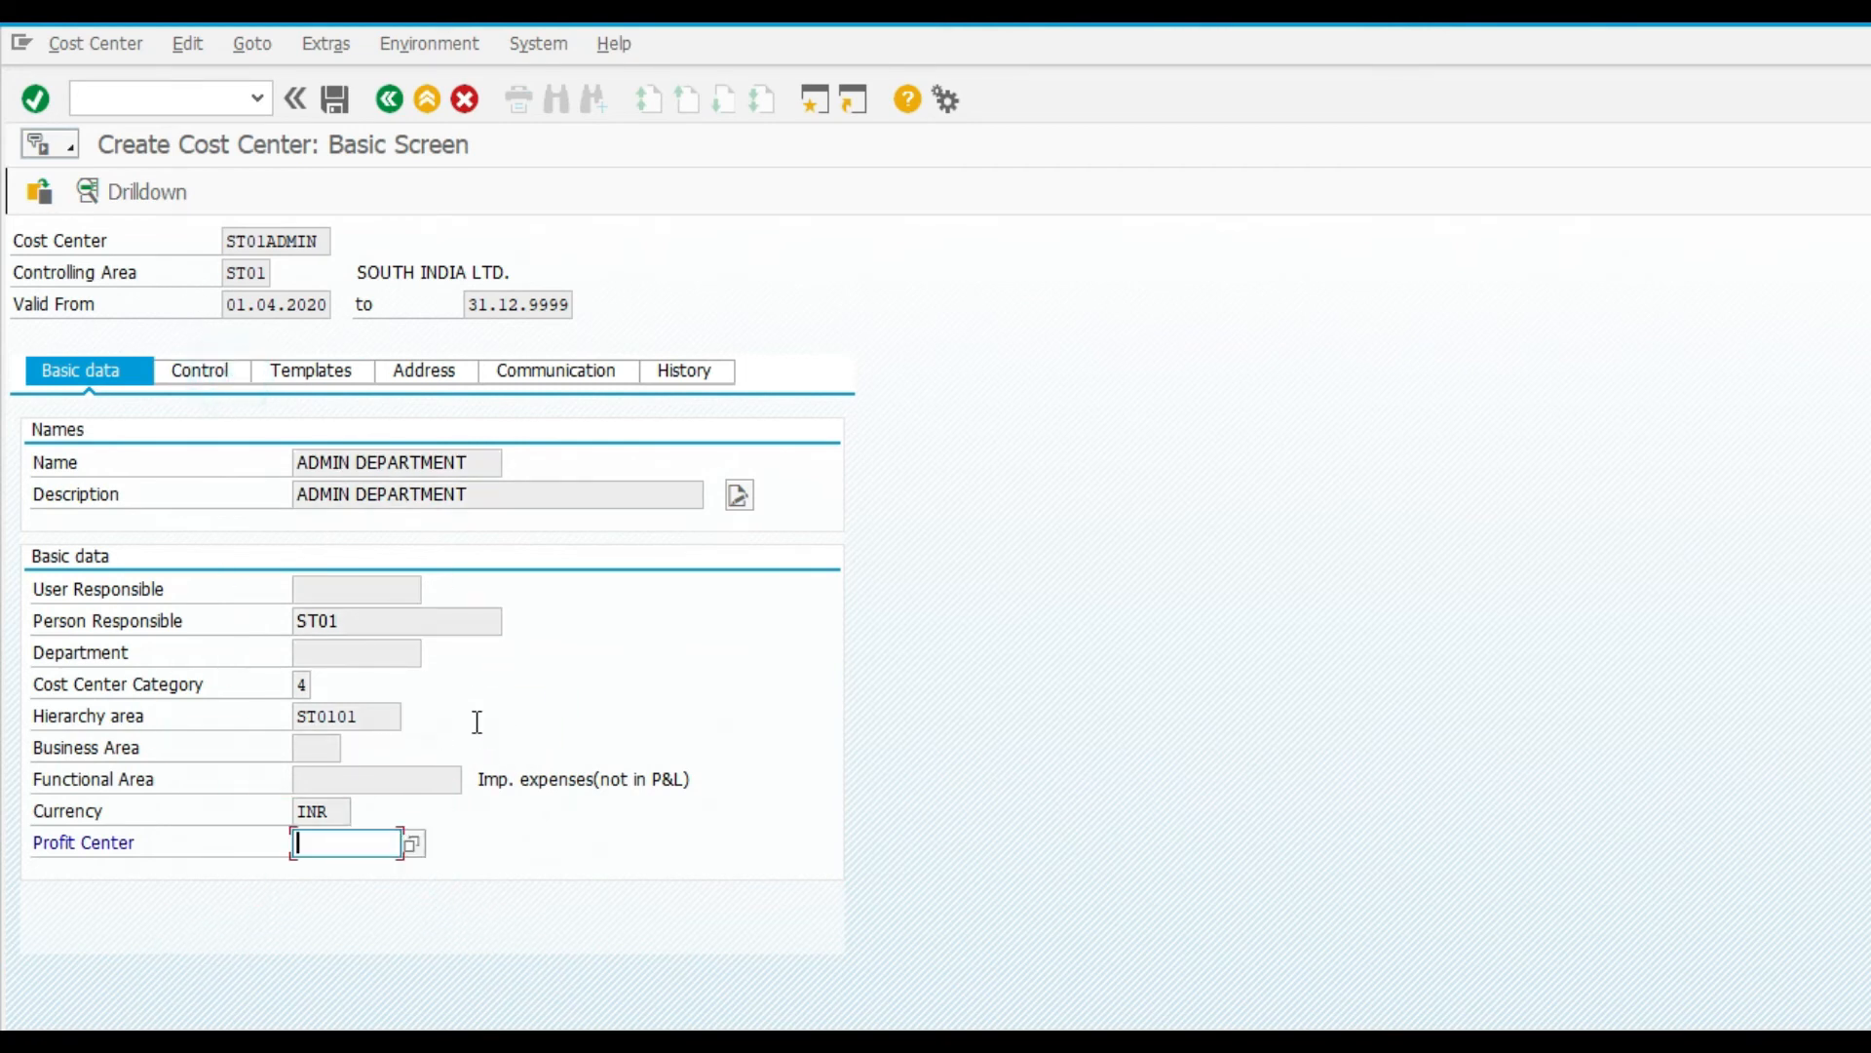
{"action": "left_click", "coordinate": [546, 551]}
{"action": "left_click", "coordinate": [548, 587]}
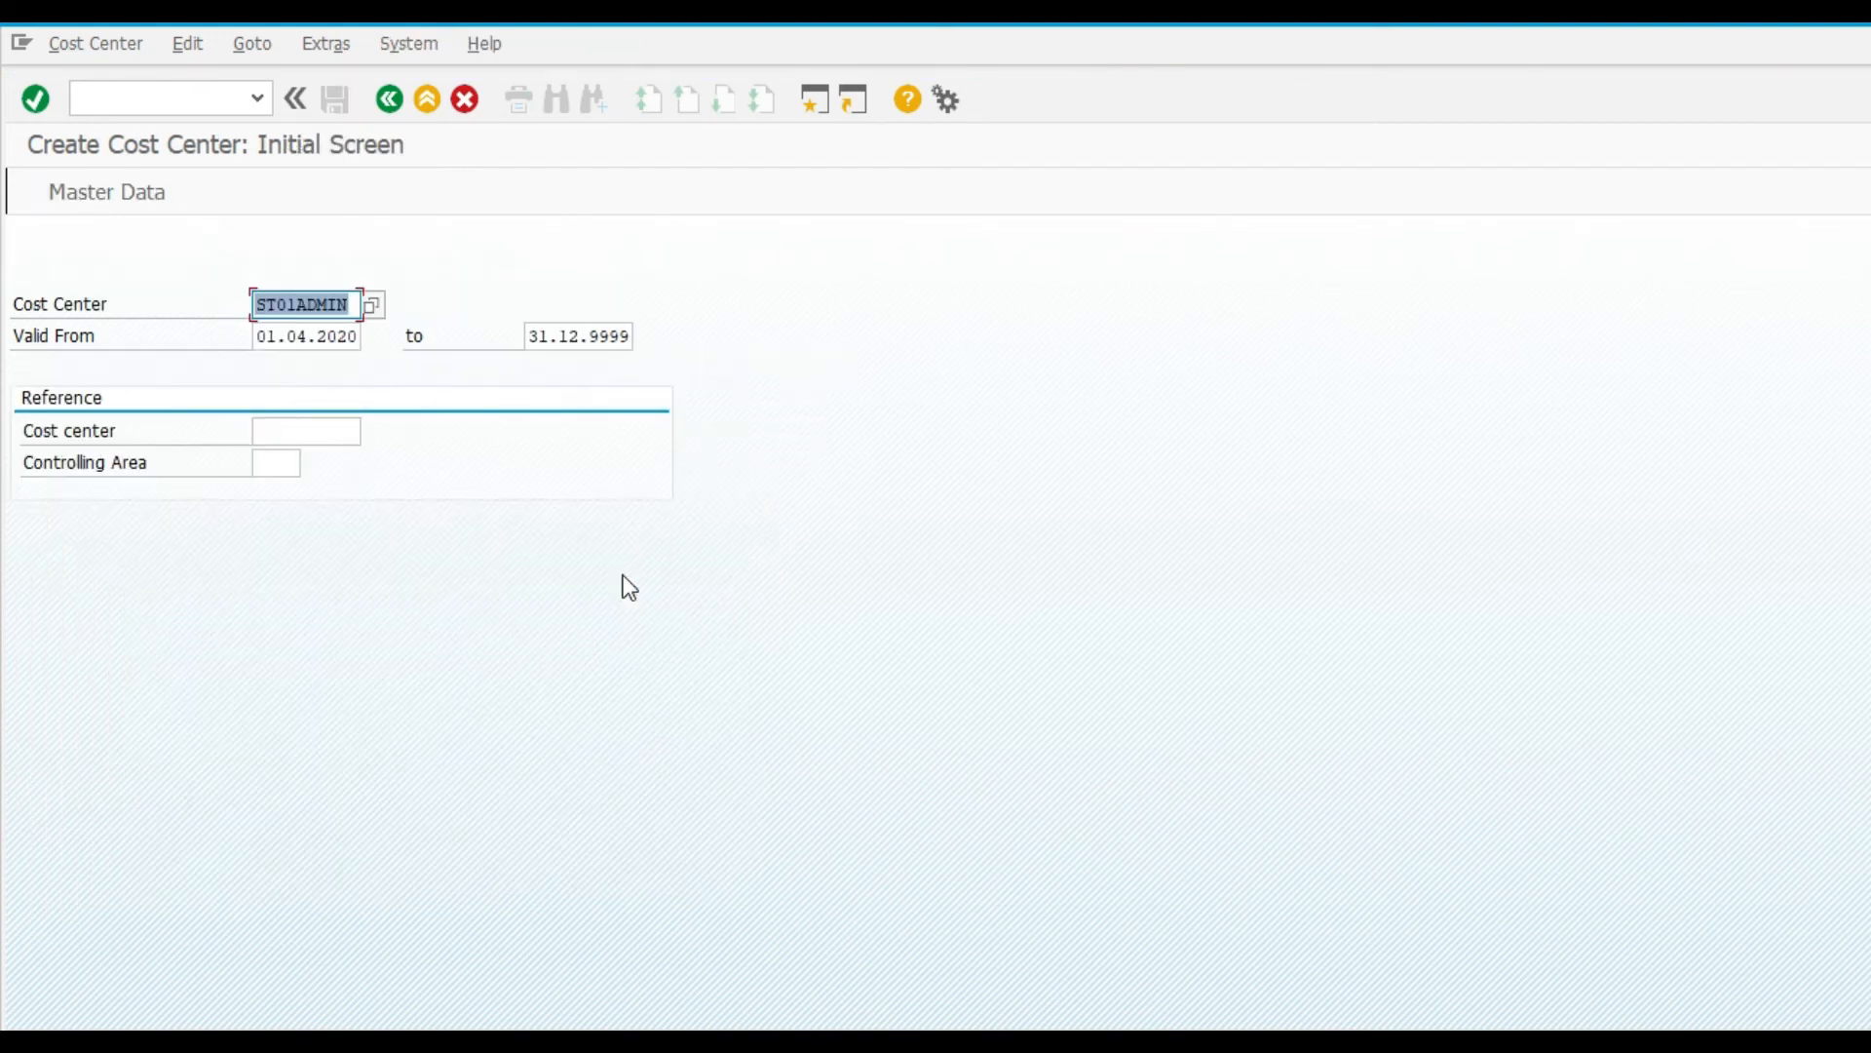
{"action": "key", "text": "alt+c"}
{"action": "key", "text": "Escape"}
{"action": "left_click", "coordinate": [427, 99]}
Run transaction FS00, display expense account 61101 of company code 1010, and open its cost element for editing
{"action": "left_click", "coordinate": [210, 103]}
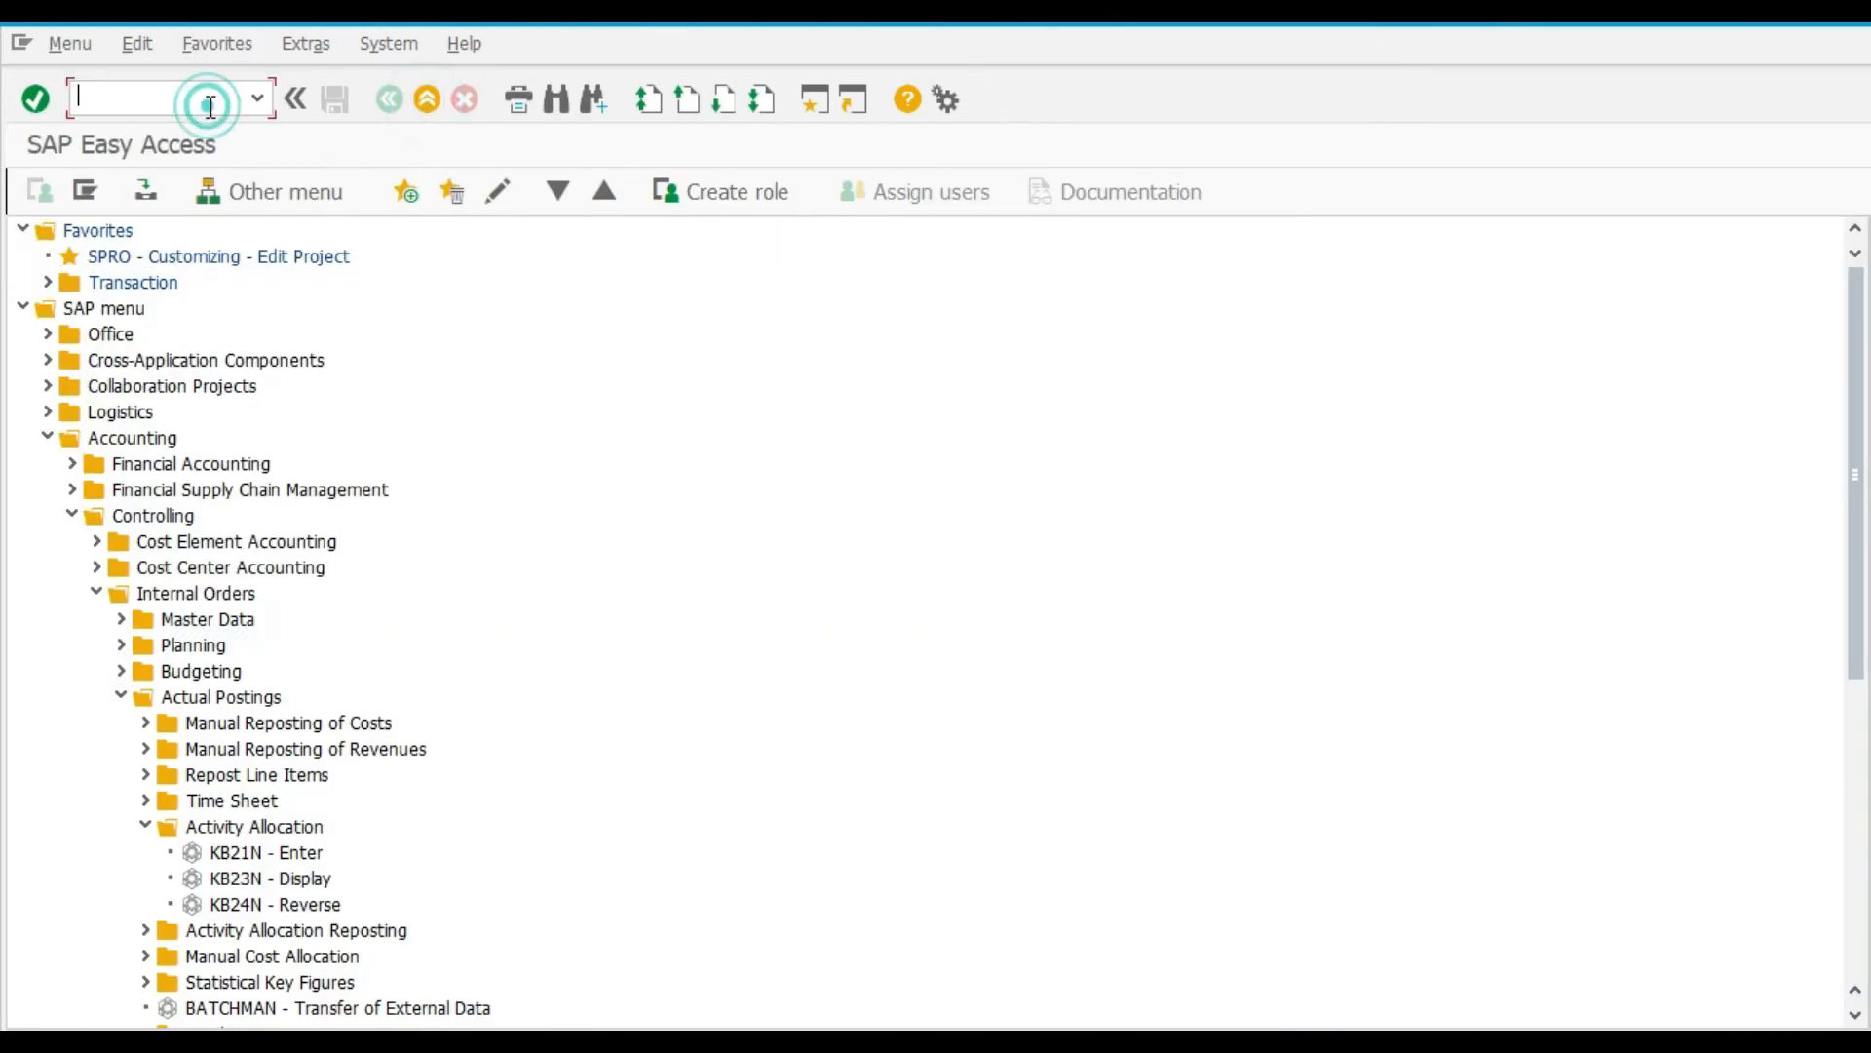
{"action": "type", "text": "FS00"}
{"action": "key", "text": "Return"}
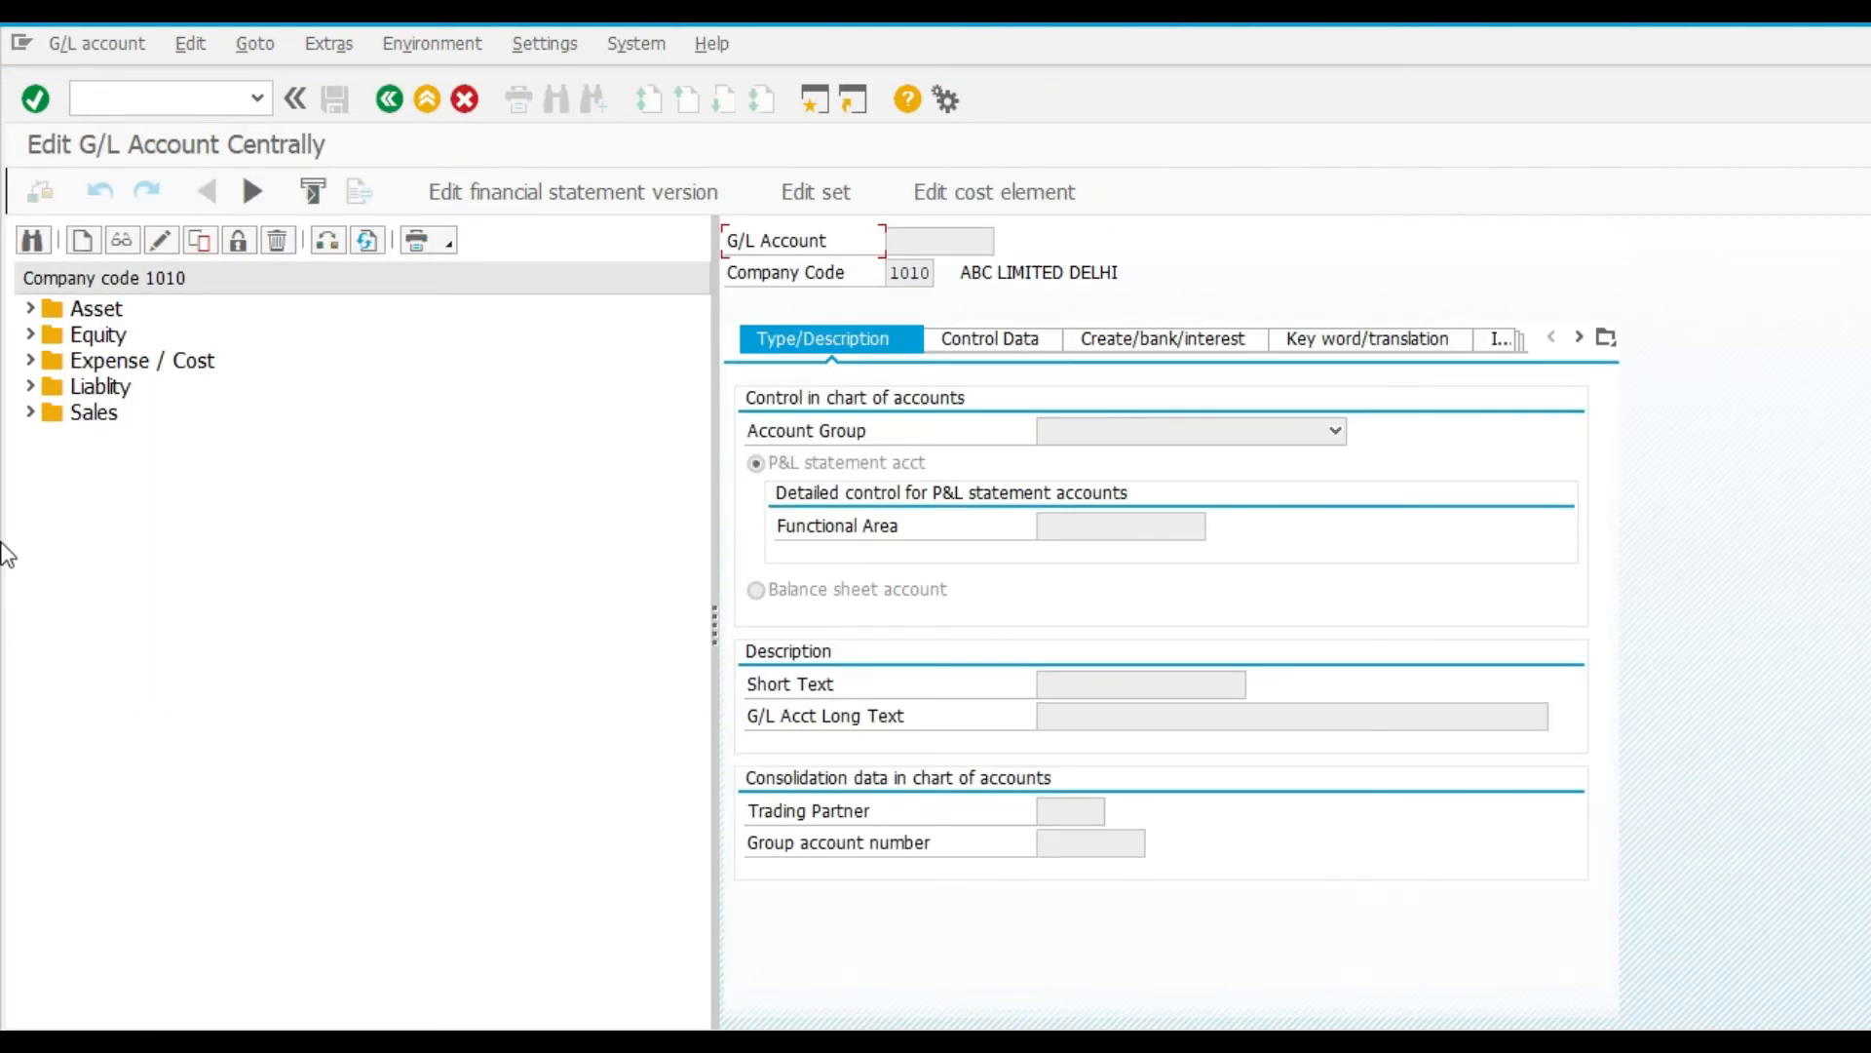
{"action": "left_click", "coordinate": [29, 362]}
{"action": "left_click", "coordinate": [129, 388]}
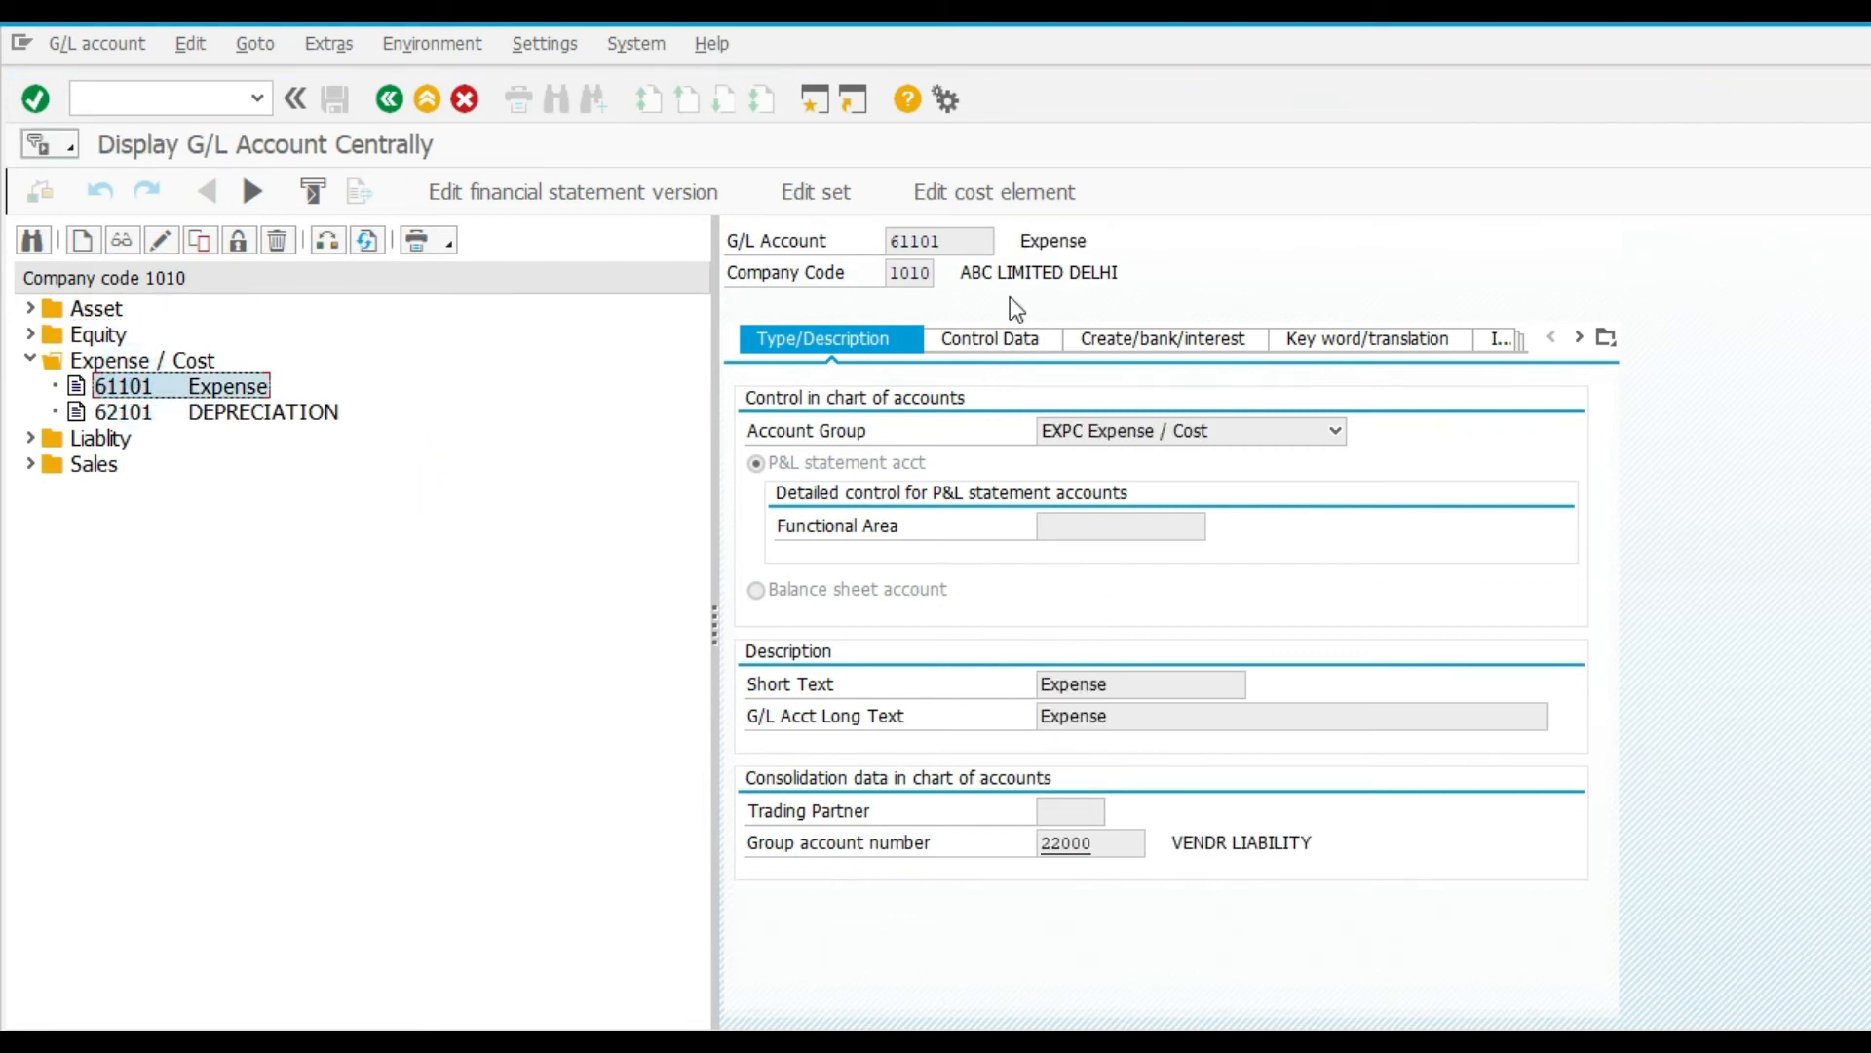
{"action": "left_click", "coordinate": [1026, 191]}
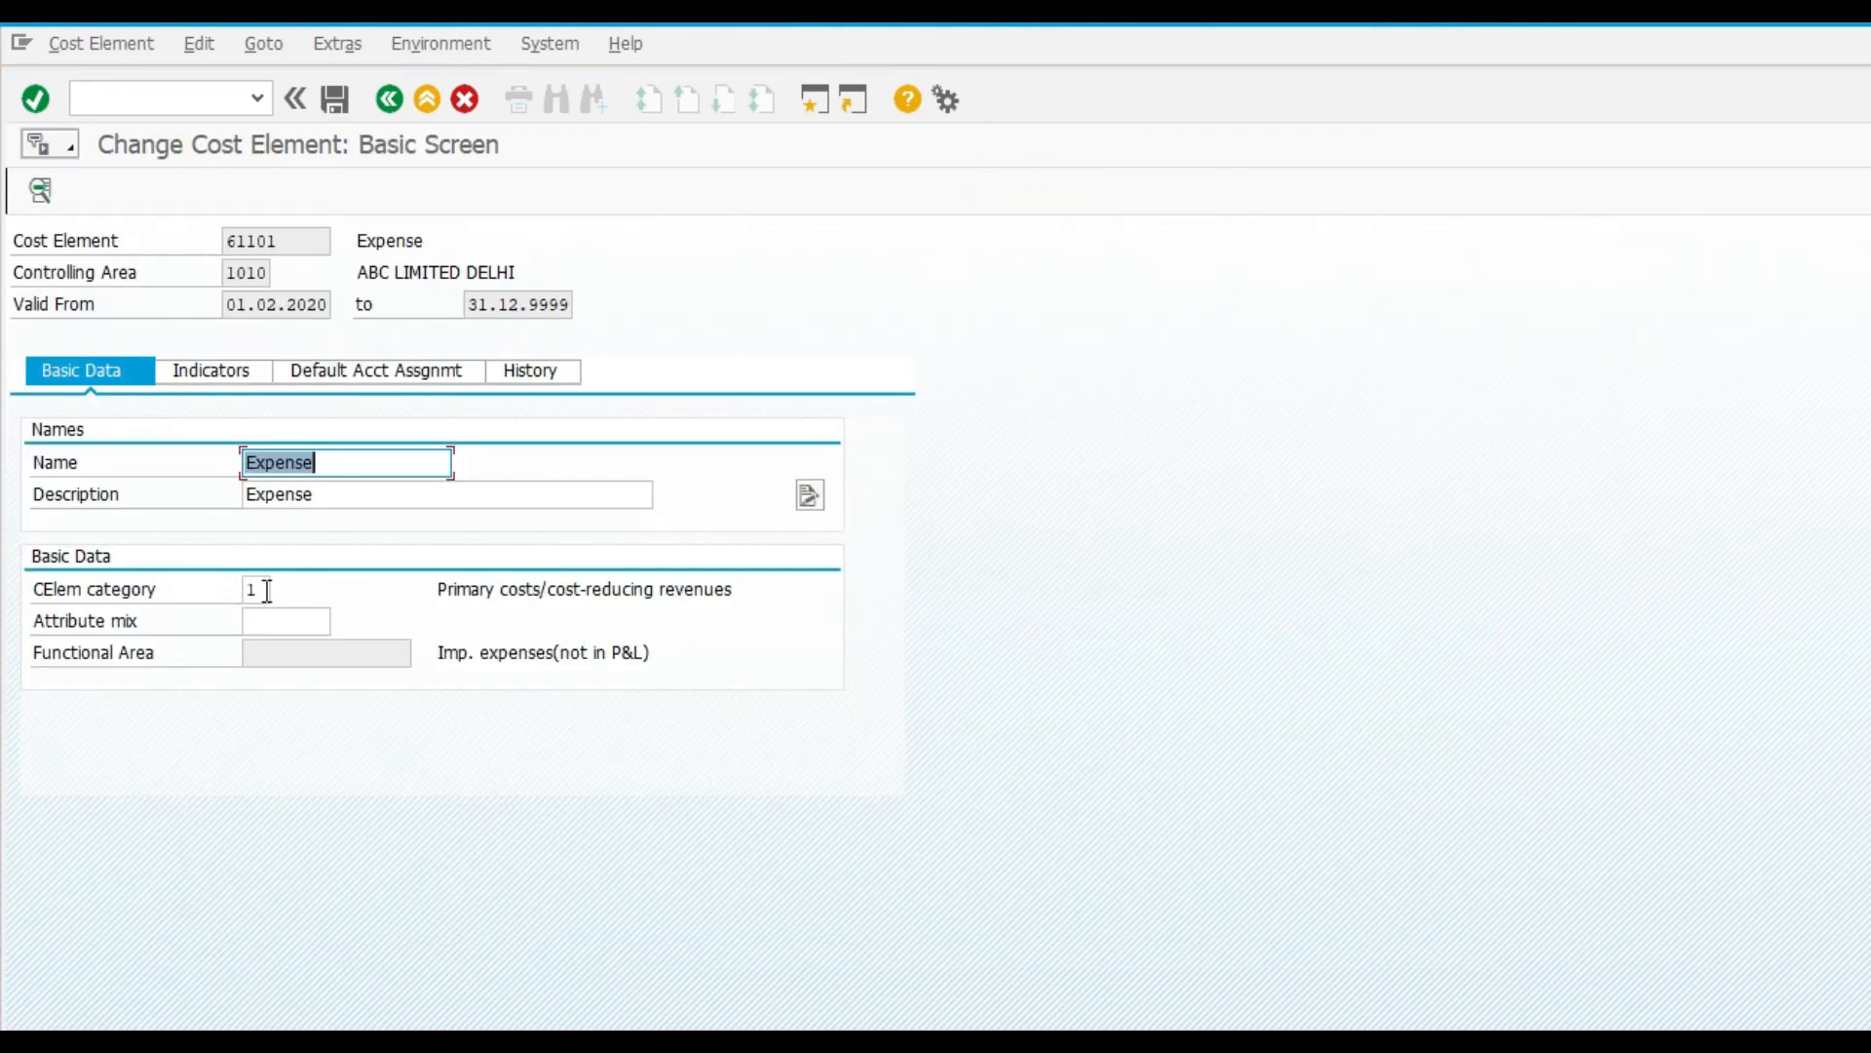
Examine the cost element category values, indicators and default account assignment of cost element 61101, and return to the G/L account
{"action": "left_click", "coordinate": [256, 589]}
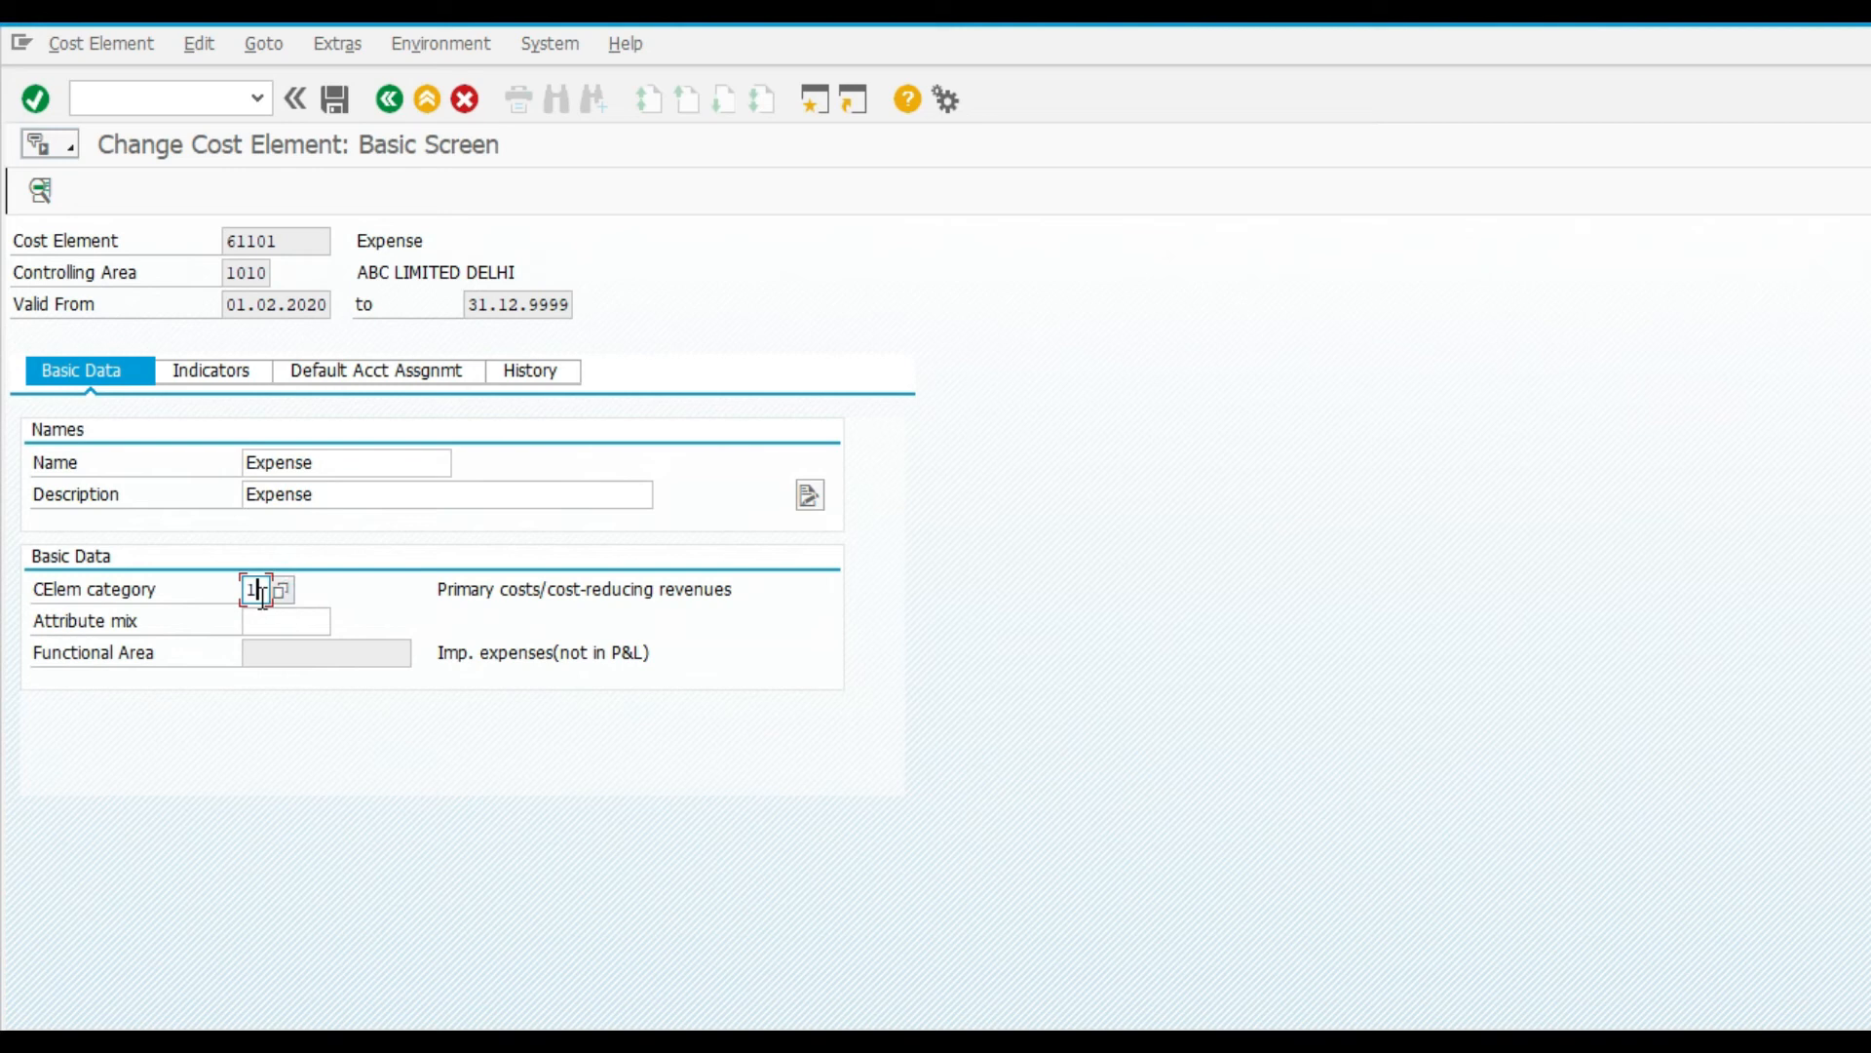
{"action": "left_click", "coordinate": [280, 589]}
{"action": "double_click", "coordinate": [745, 376]}
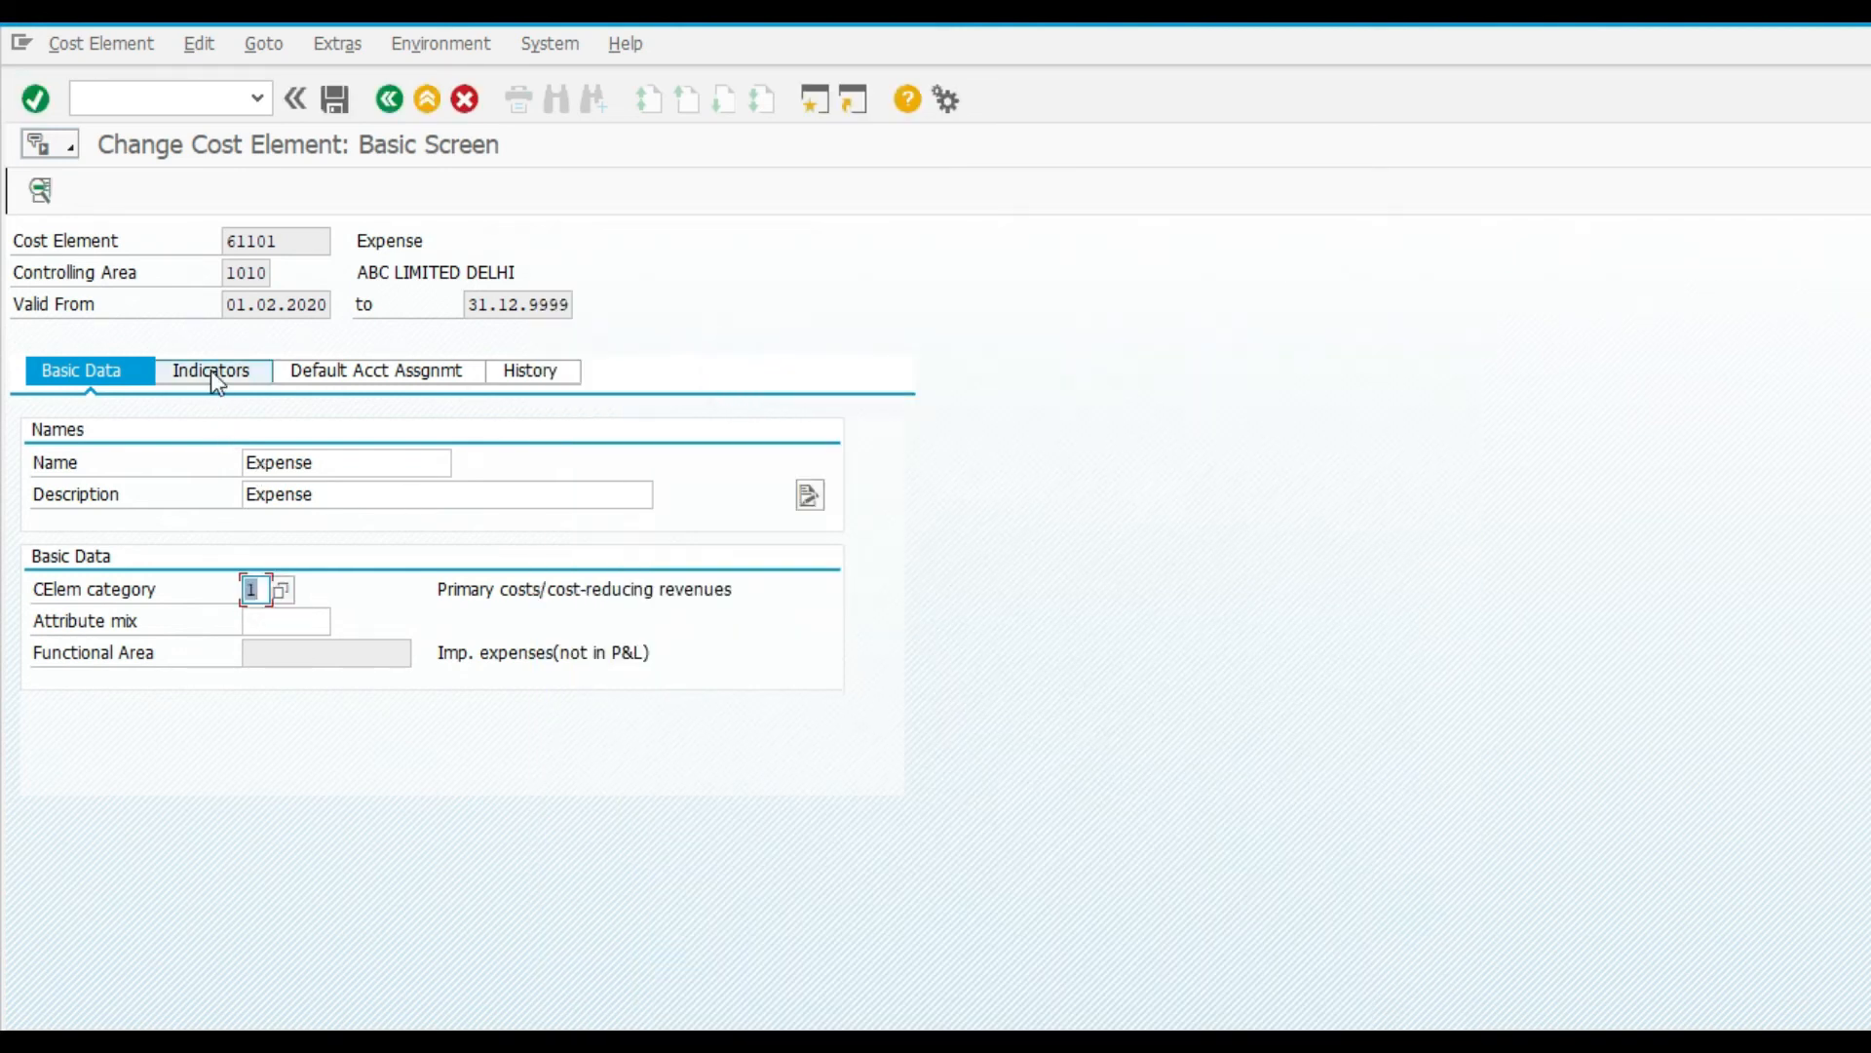
{"action": "left_click", "coordinate": [210, 370]}
{"action": "left_click", "coordinate": [111, 376]}
{"action": "left_click", "coordinate": [307, 372]}
{"action": "left_click", "coordinate": [125, 382]}
{"action": "key", "text": "F3"}
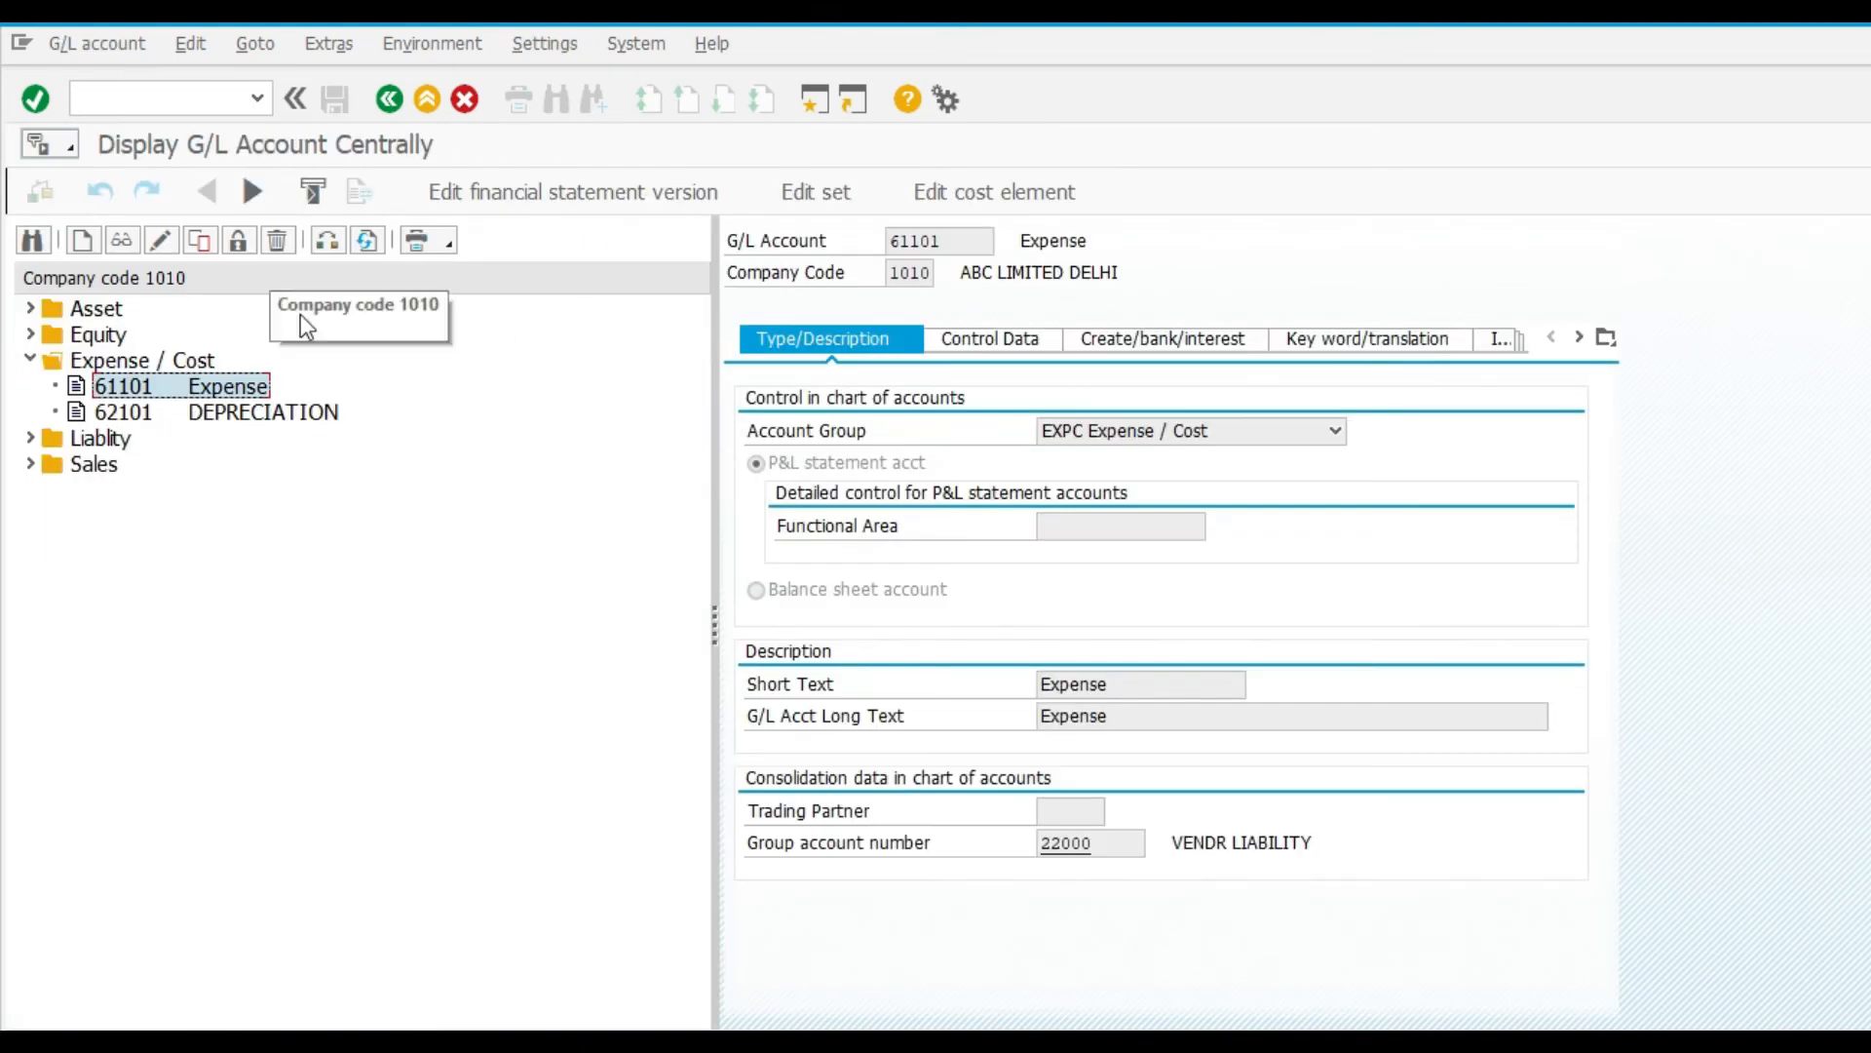
Look up the cost centers available for the default account assignment of cost element 61101, and leave the cost element
{"action": "left_click", "coordinate": [950, 189]}
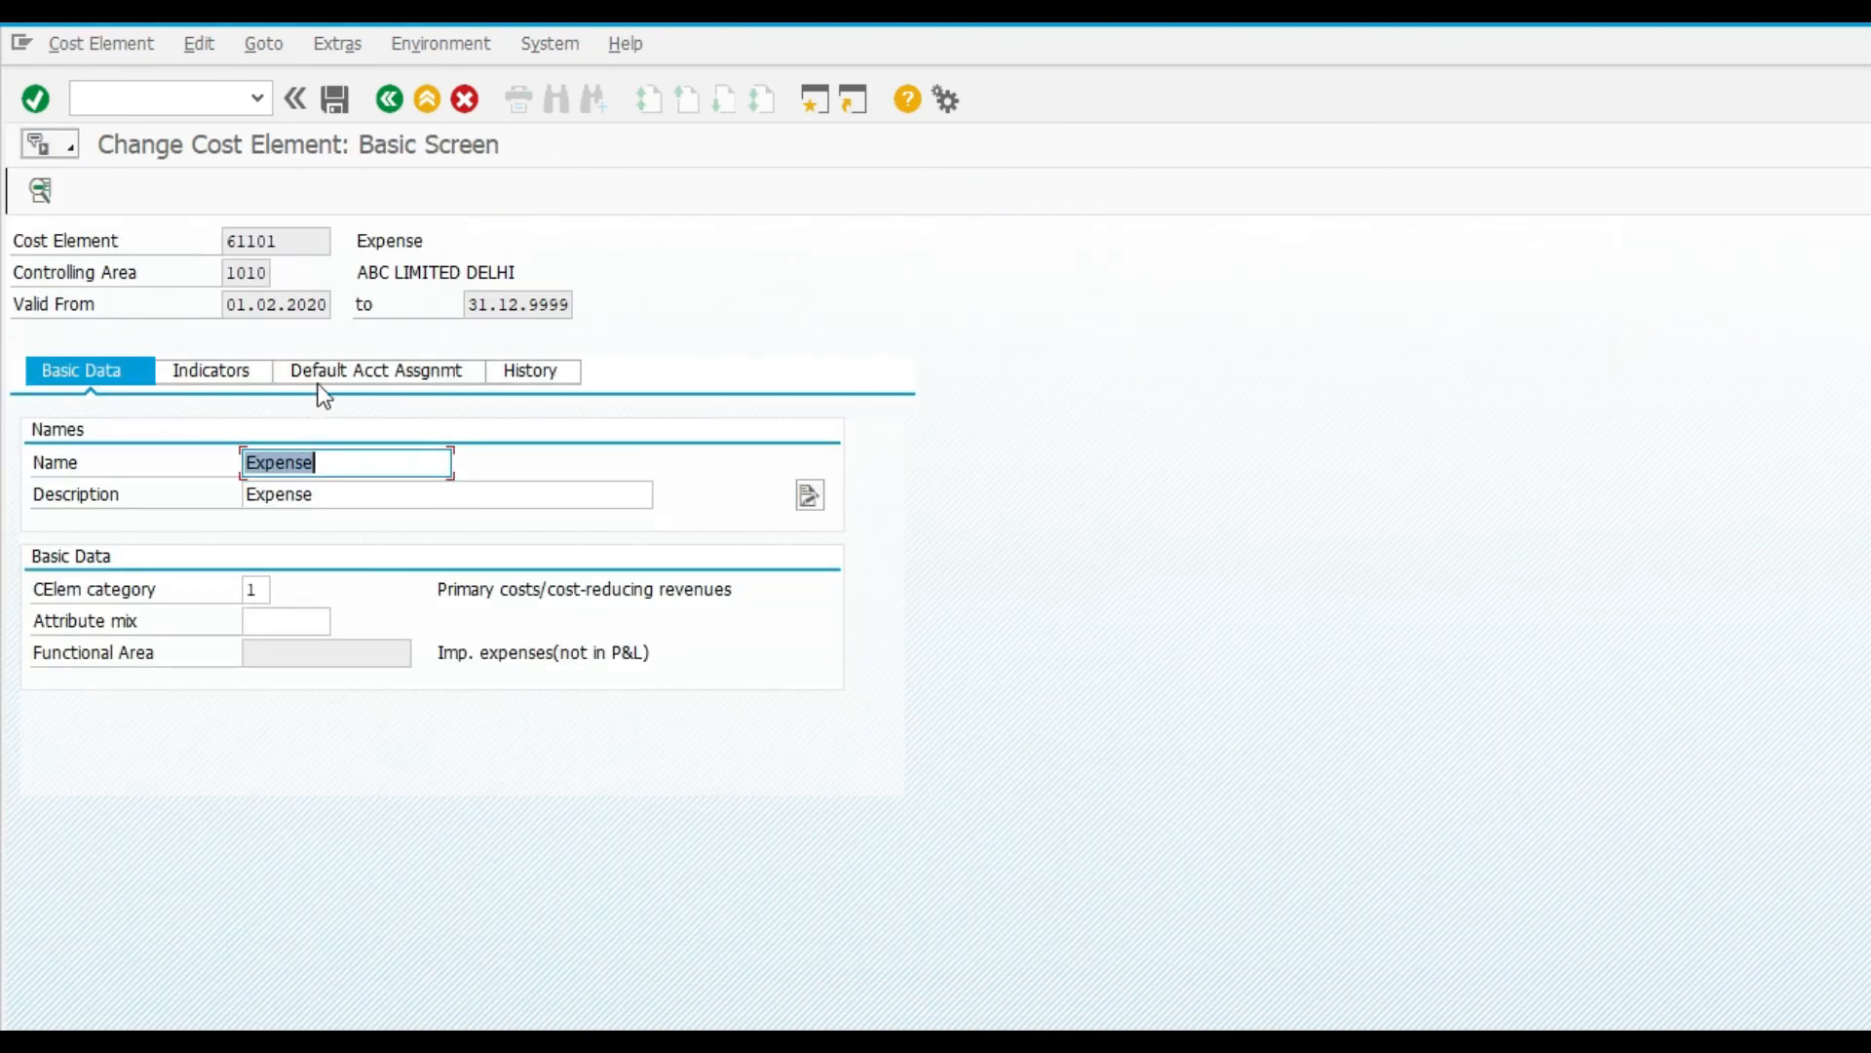
{"action": "left_click", "coordinate": [324, 390]}
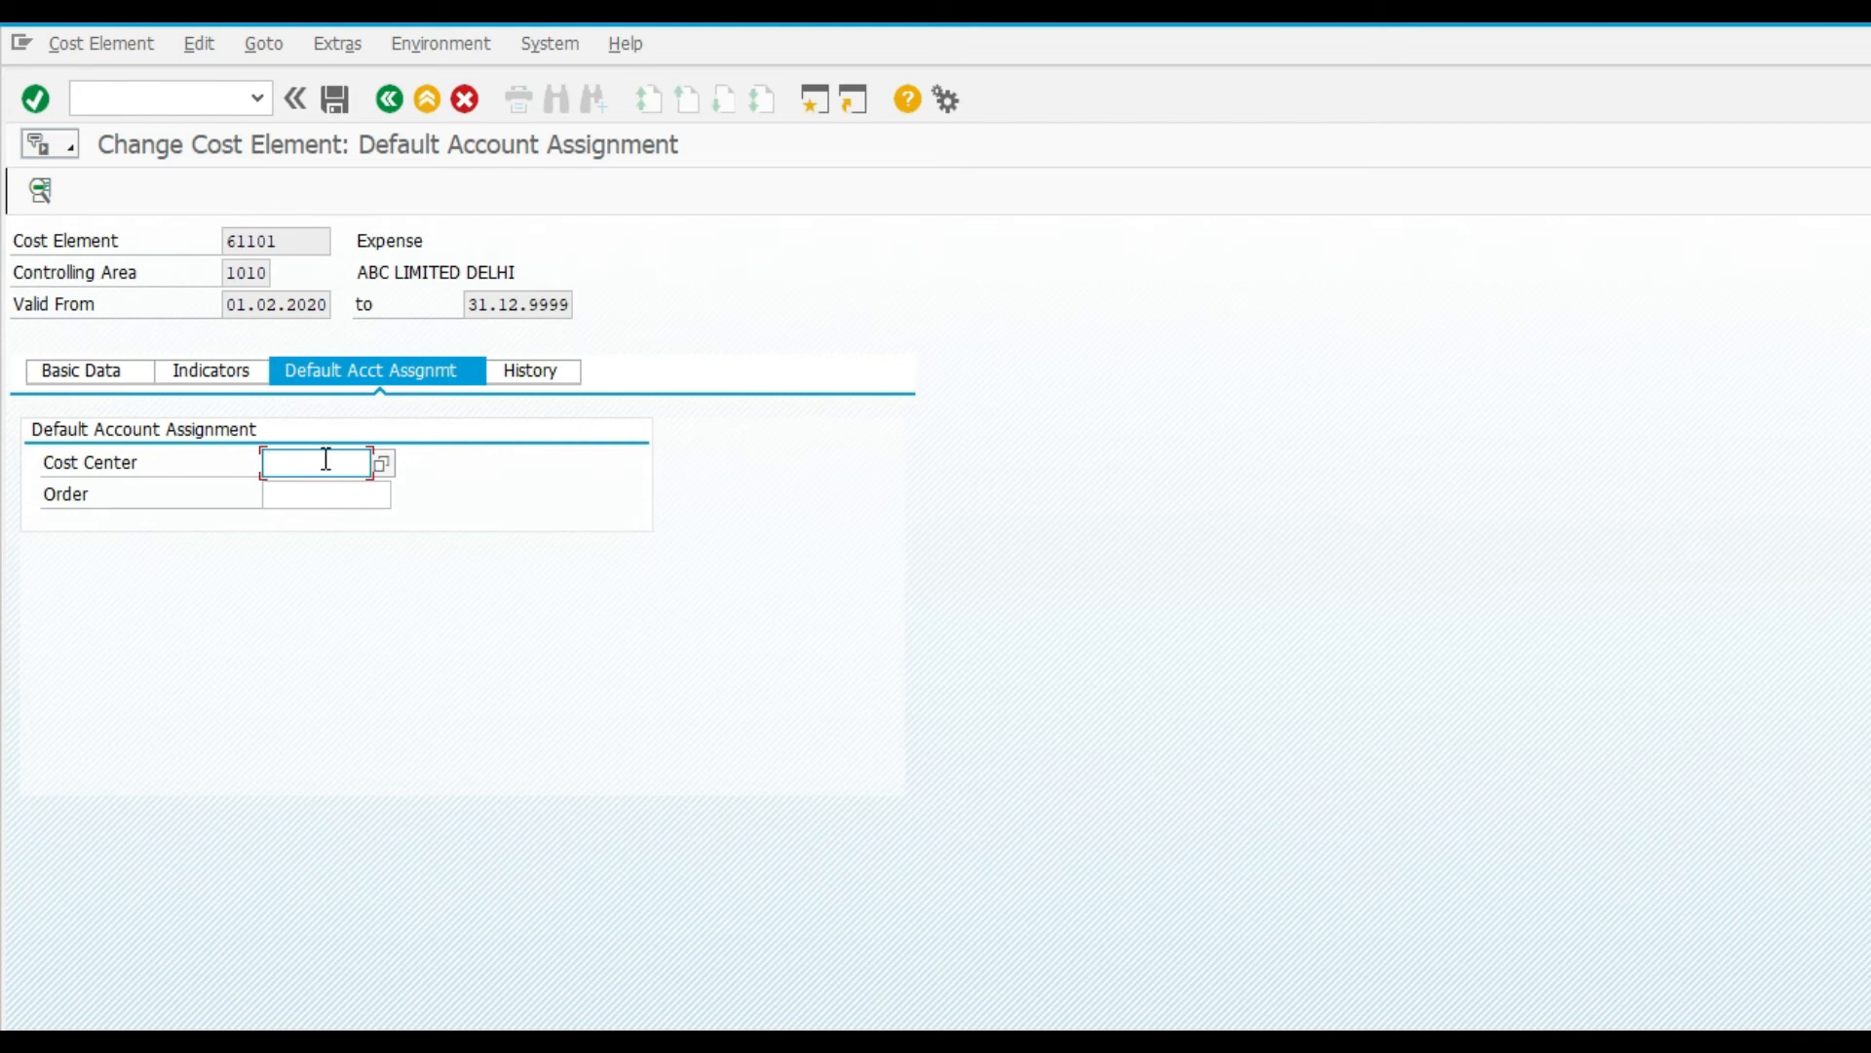
{"action": "key", "text": "F4"}
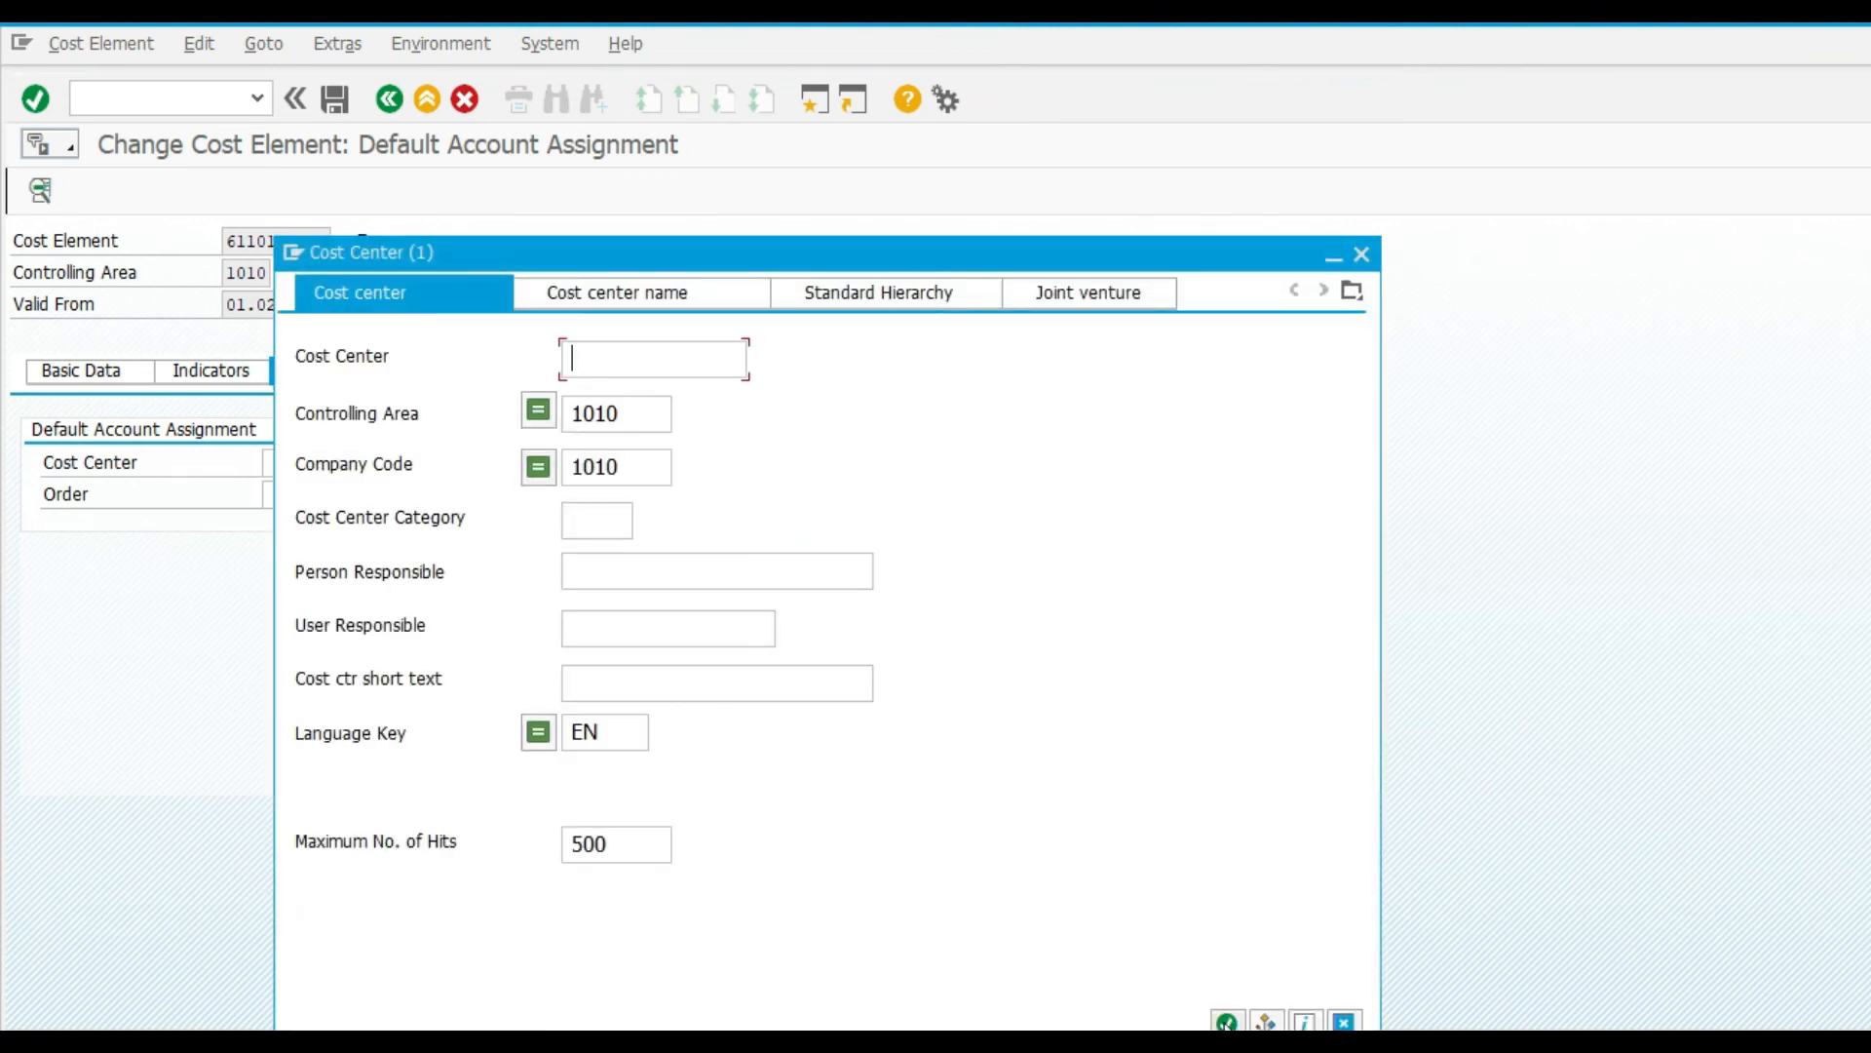
{"action": "left_click", "coordinate": [1225, 1022]}
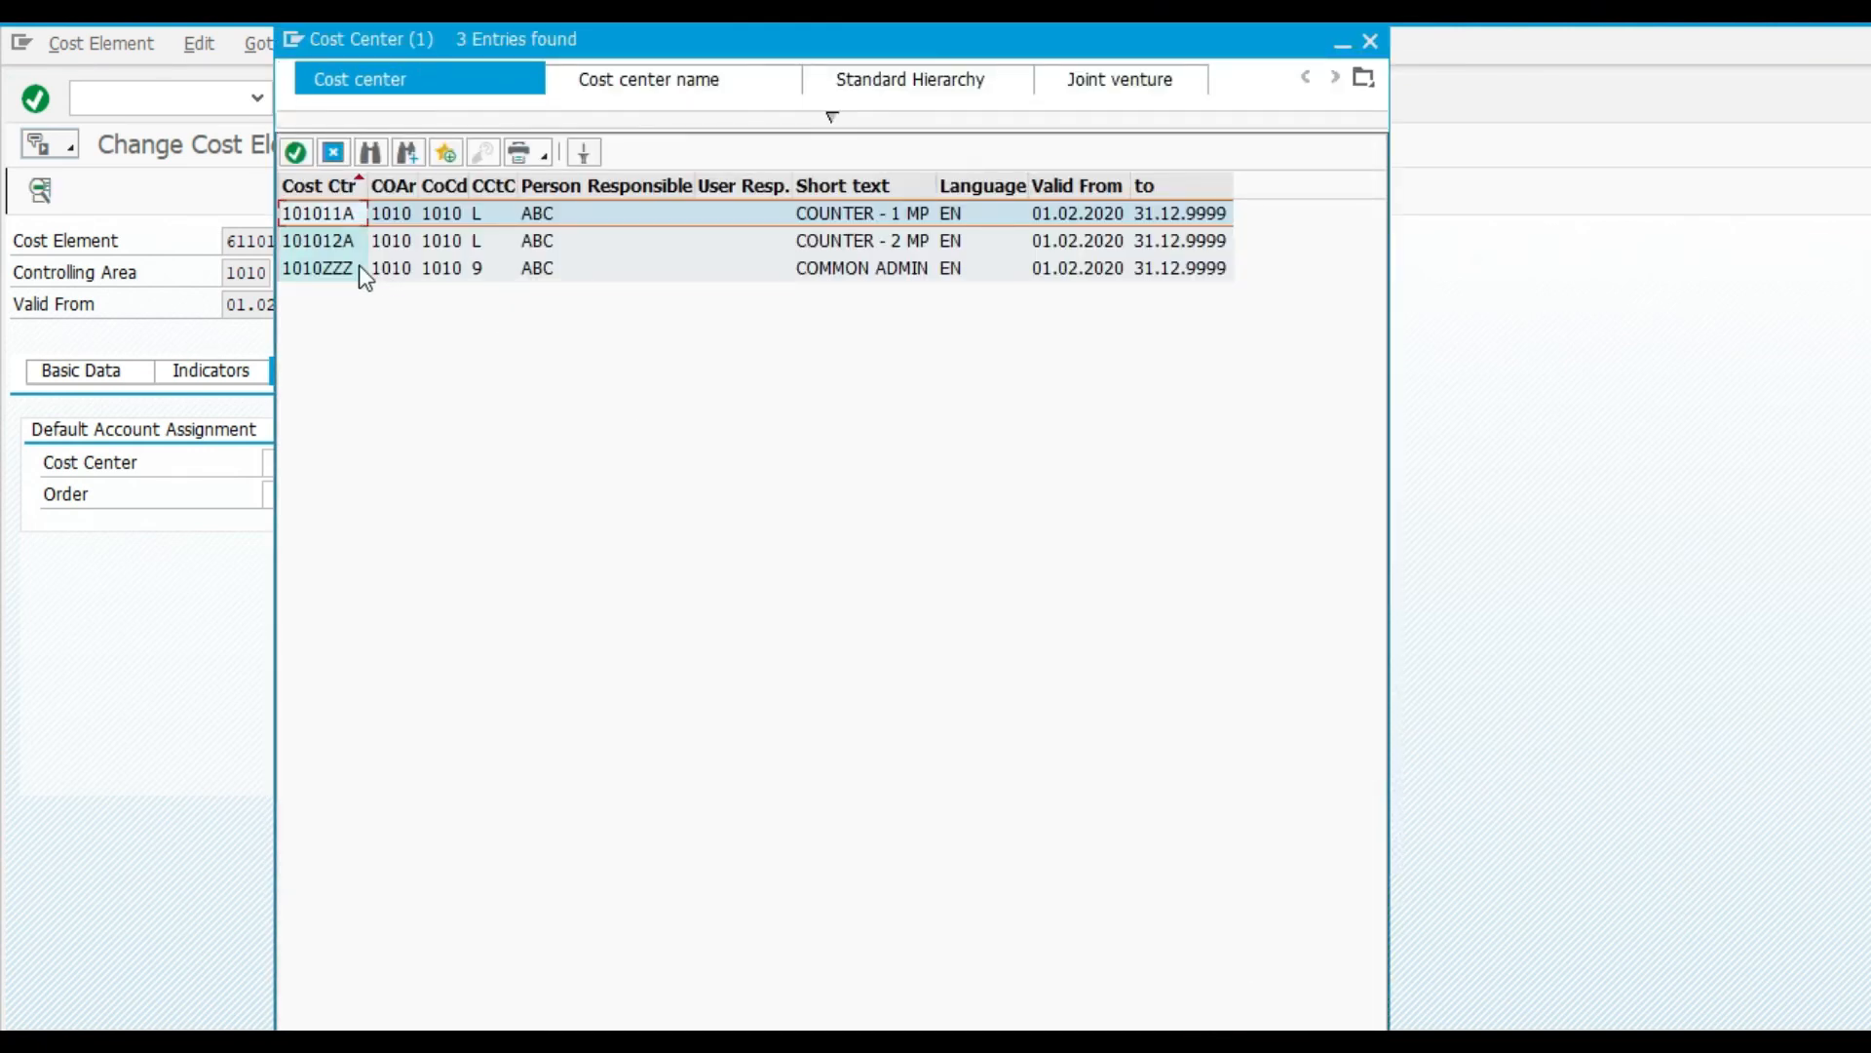
{"action": "key", "text": "Escape"}
{"action": "key", "text": "F3"}
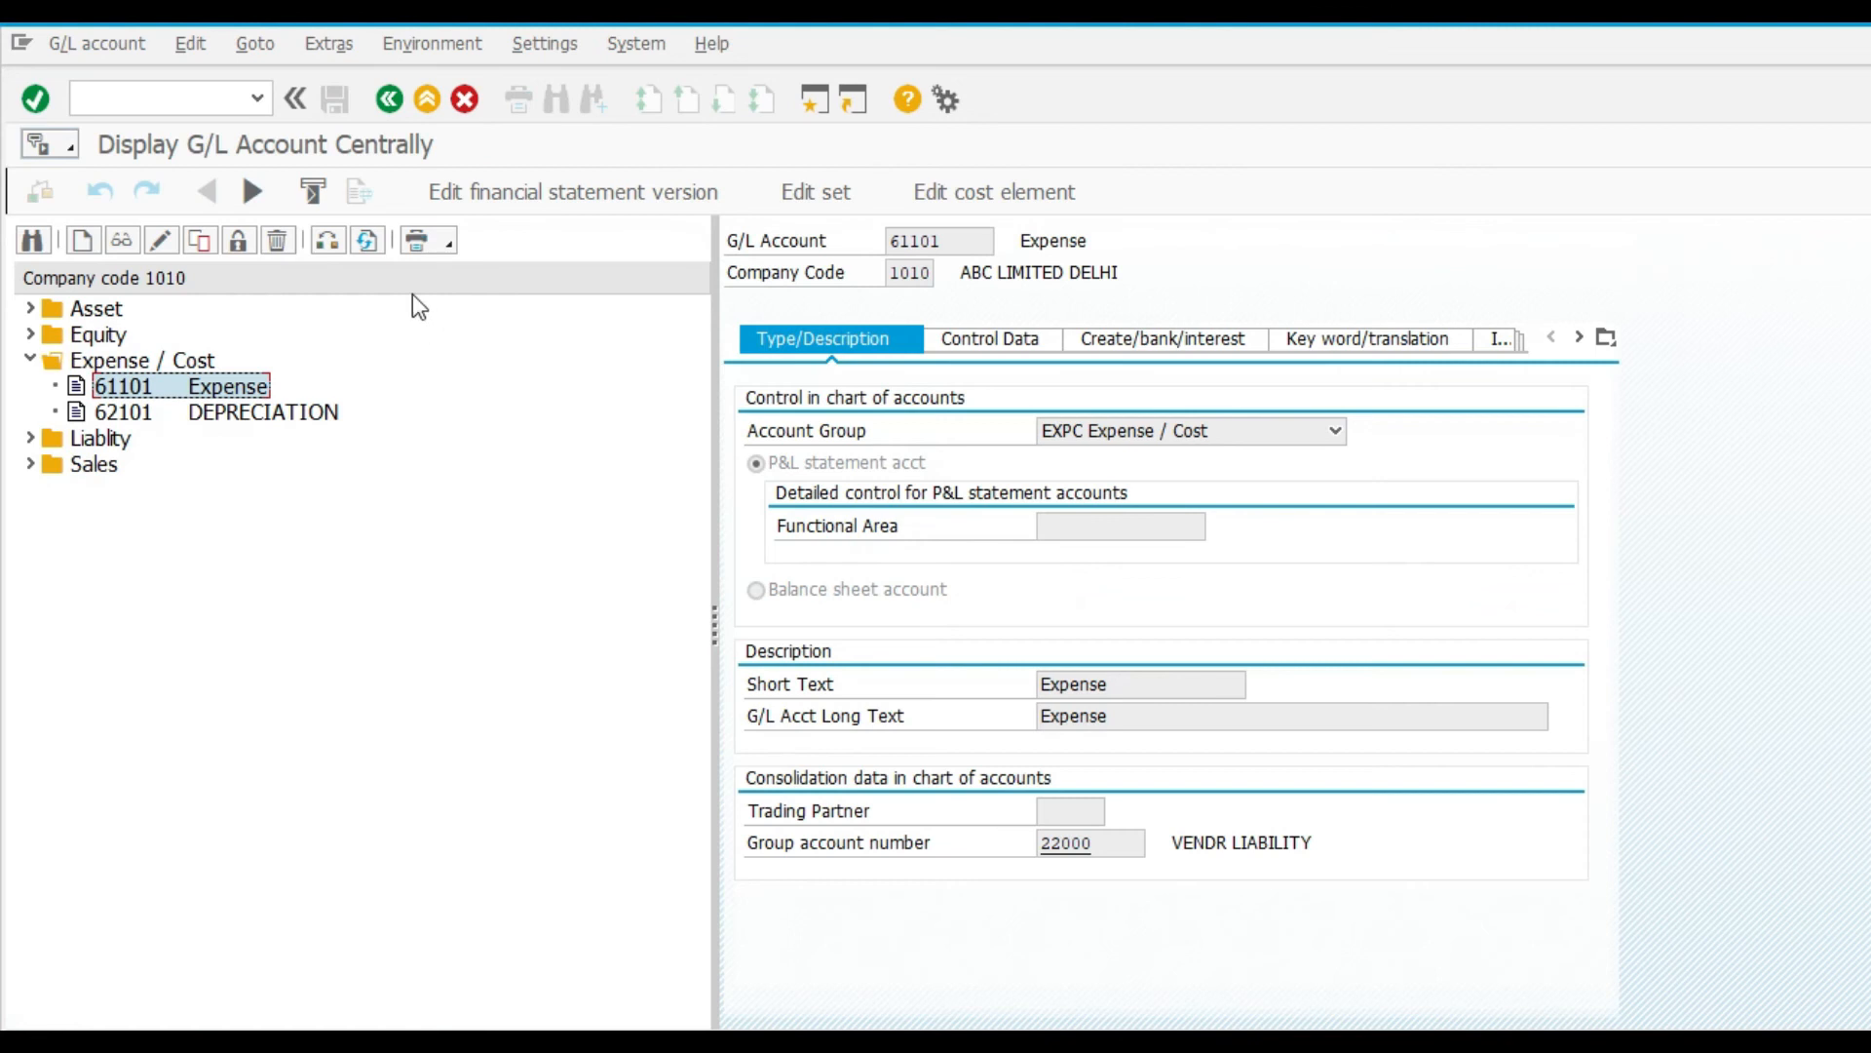
Switch the account list to company code ST01 and open cost element creation for expense account 41101
{"action": "left_click", "coordinate": [329, 241]}
{"action": "type", "text": "ST01"}
{"action": "key", "text": "Return"}
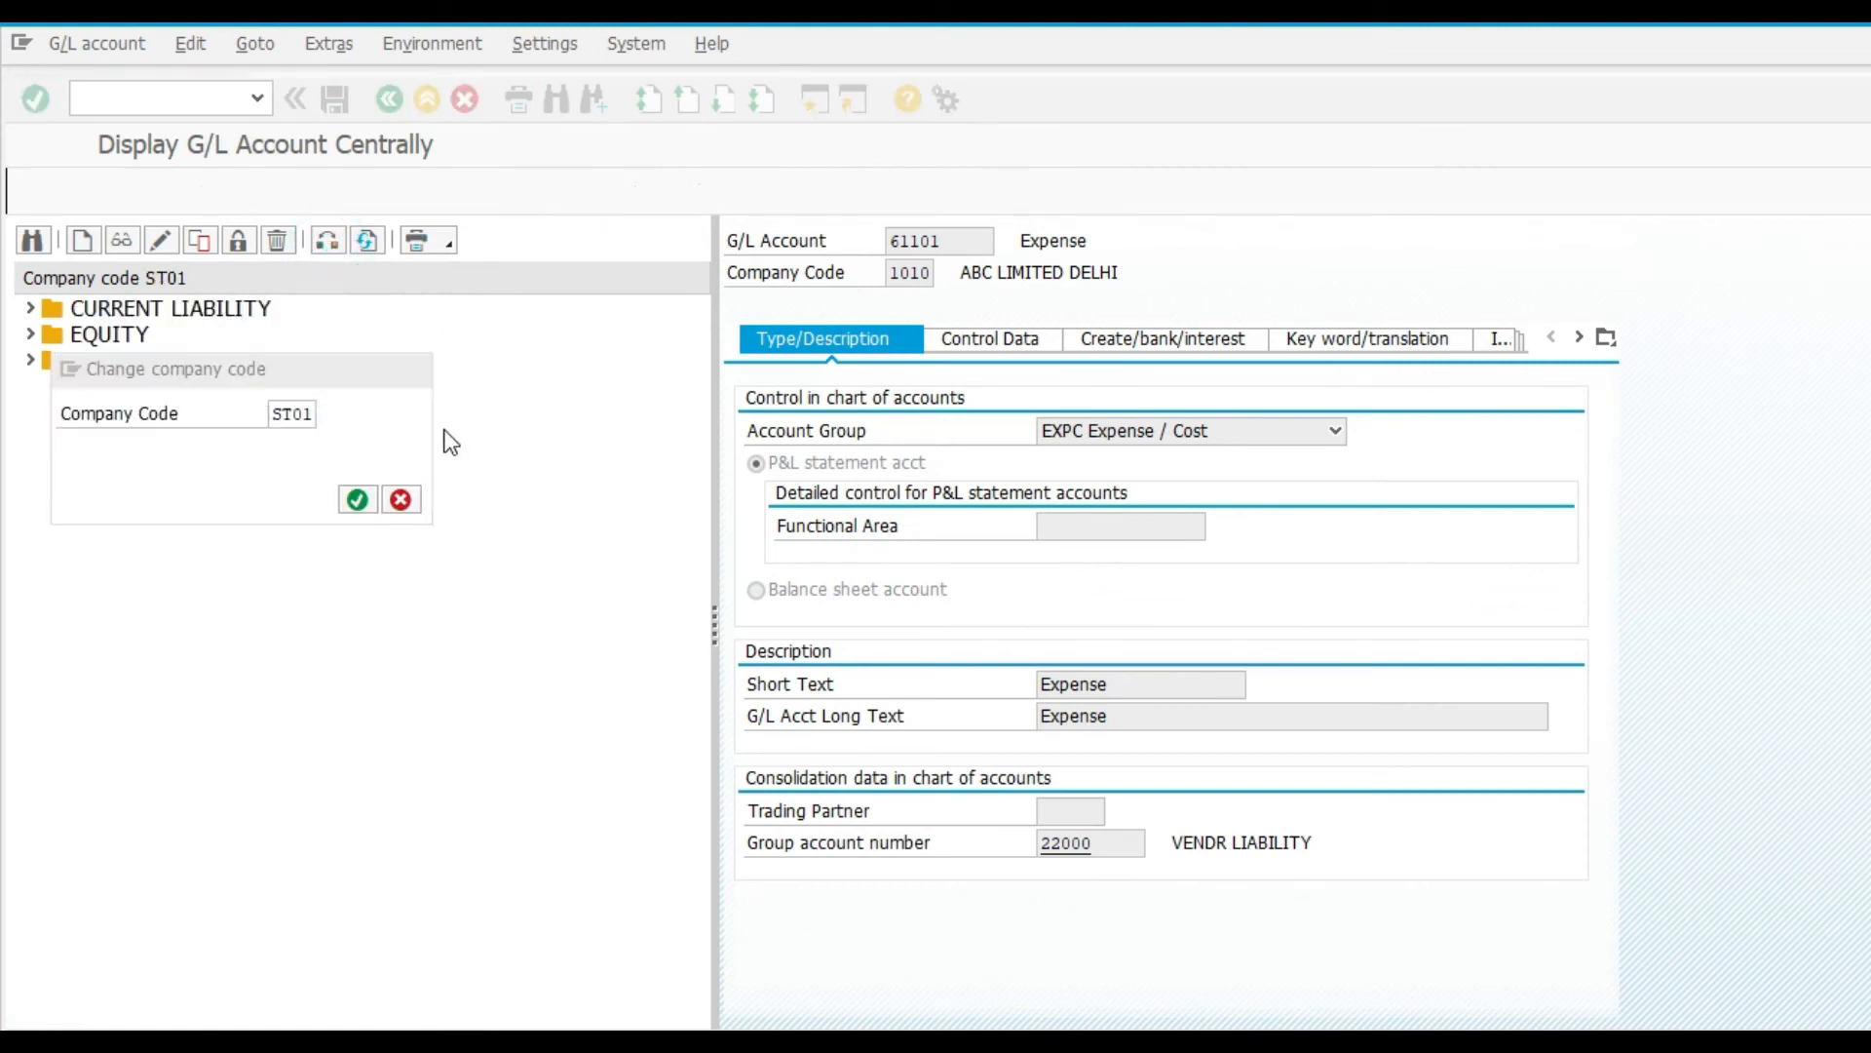
{"action": "left_click", "coordinate": [29, 360]}
{"action": "double_click", "coordinate": [125, 388]}
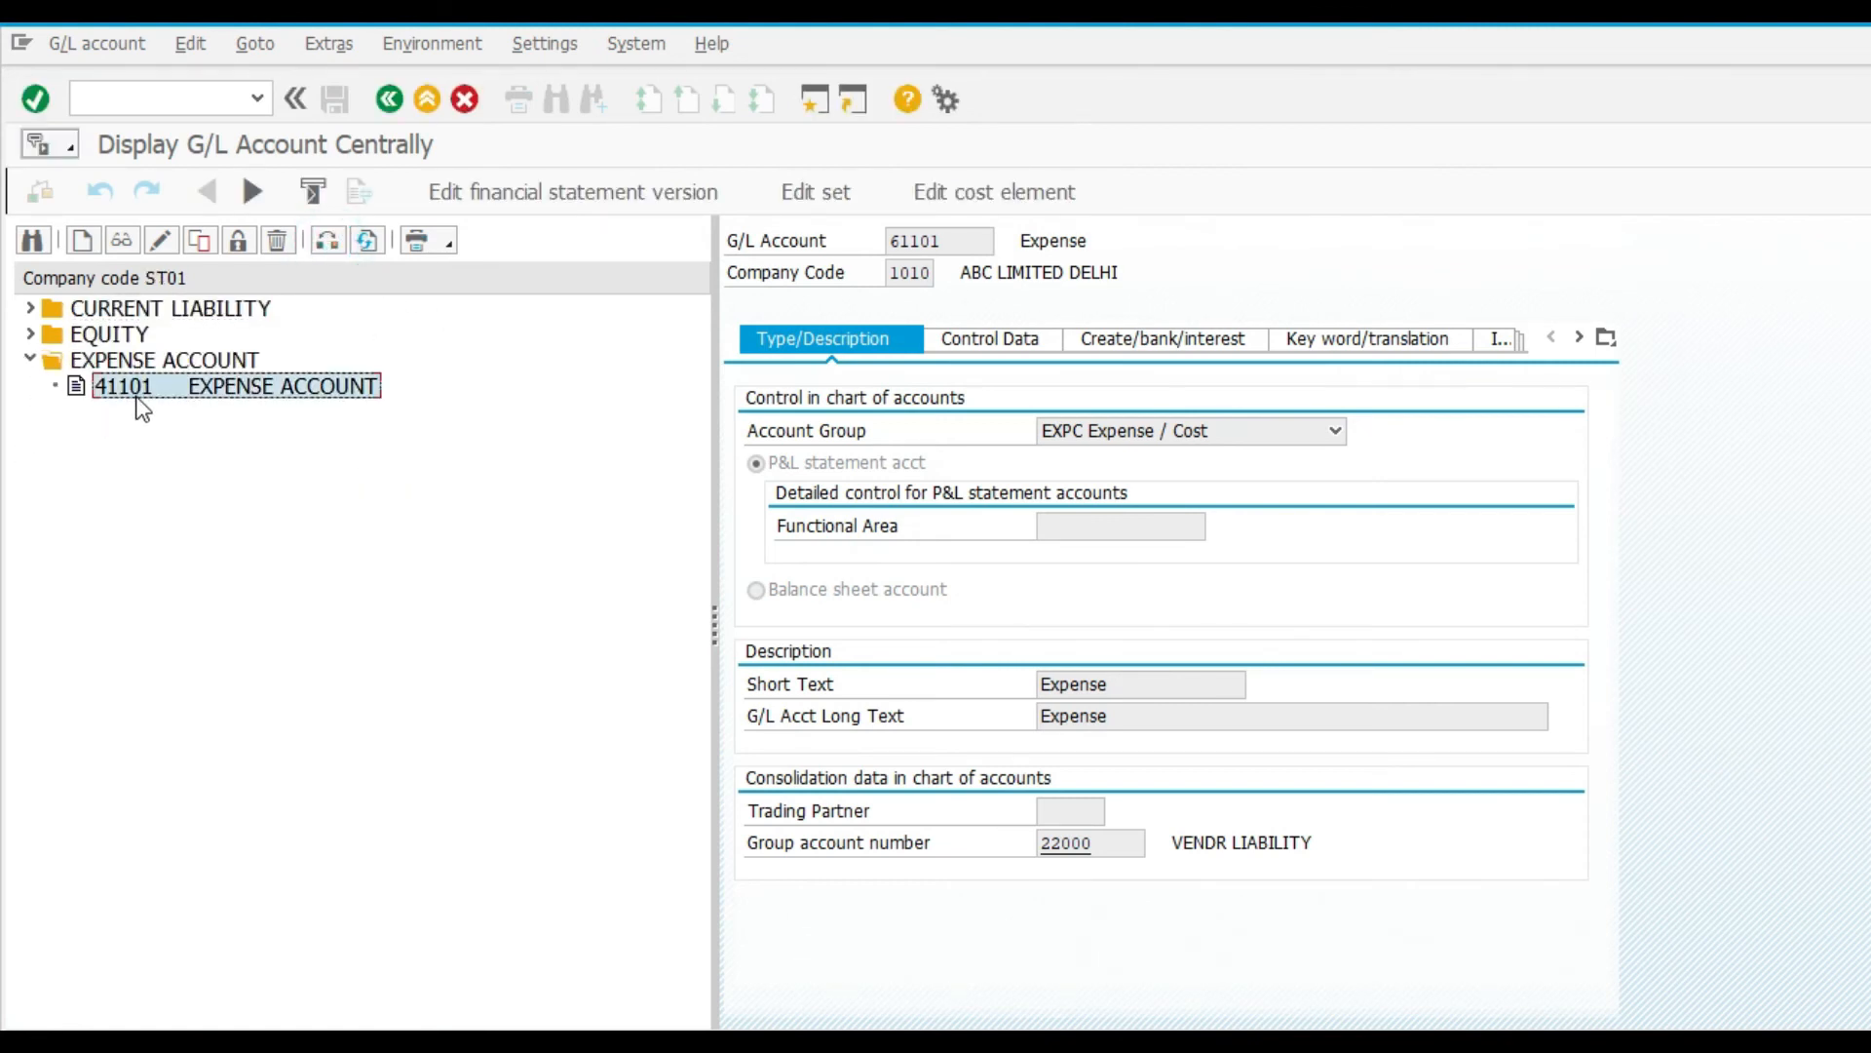
{"action": "left_click", "coordinate": [987, 195]}
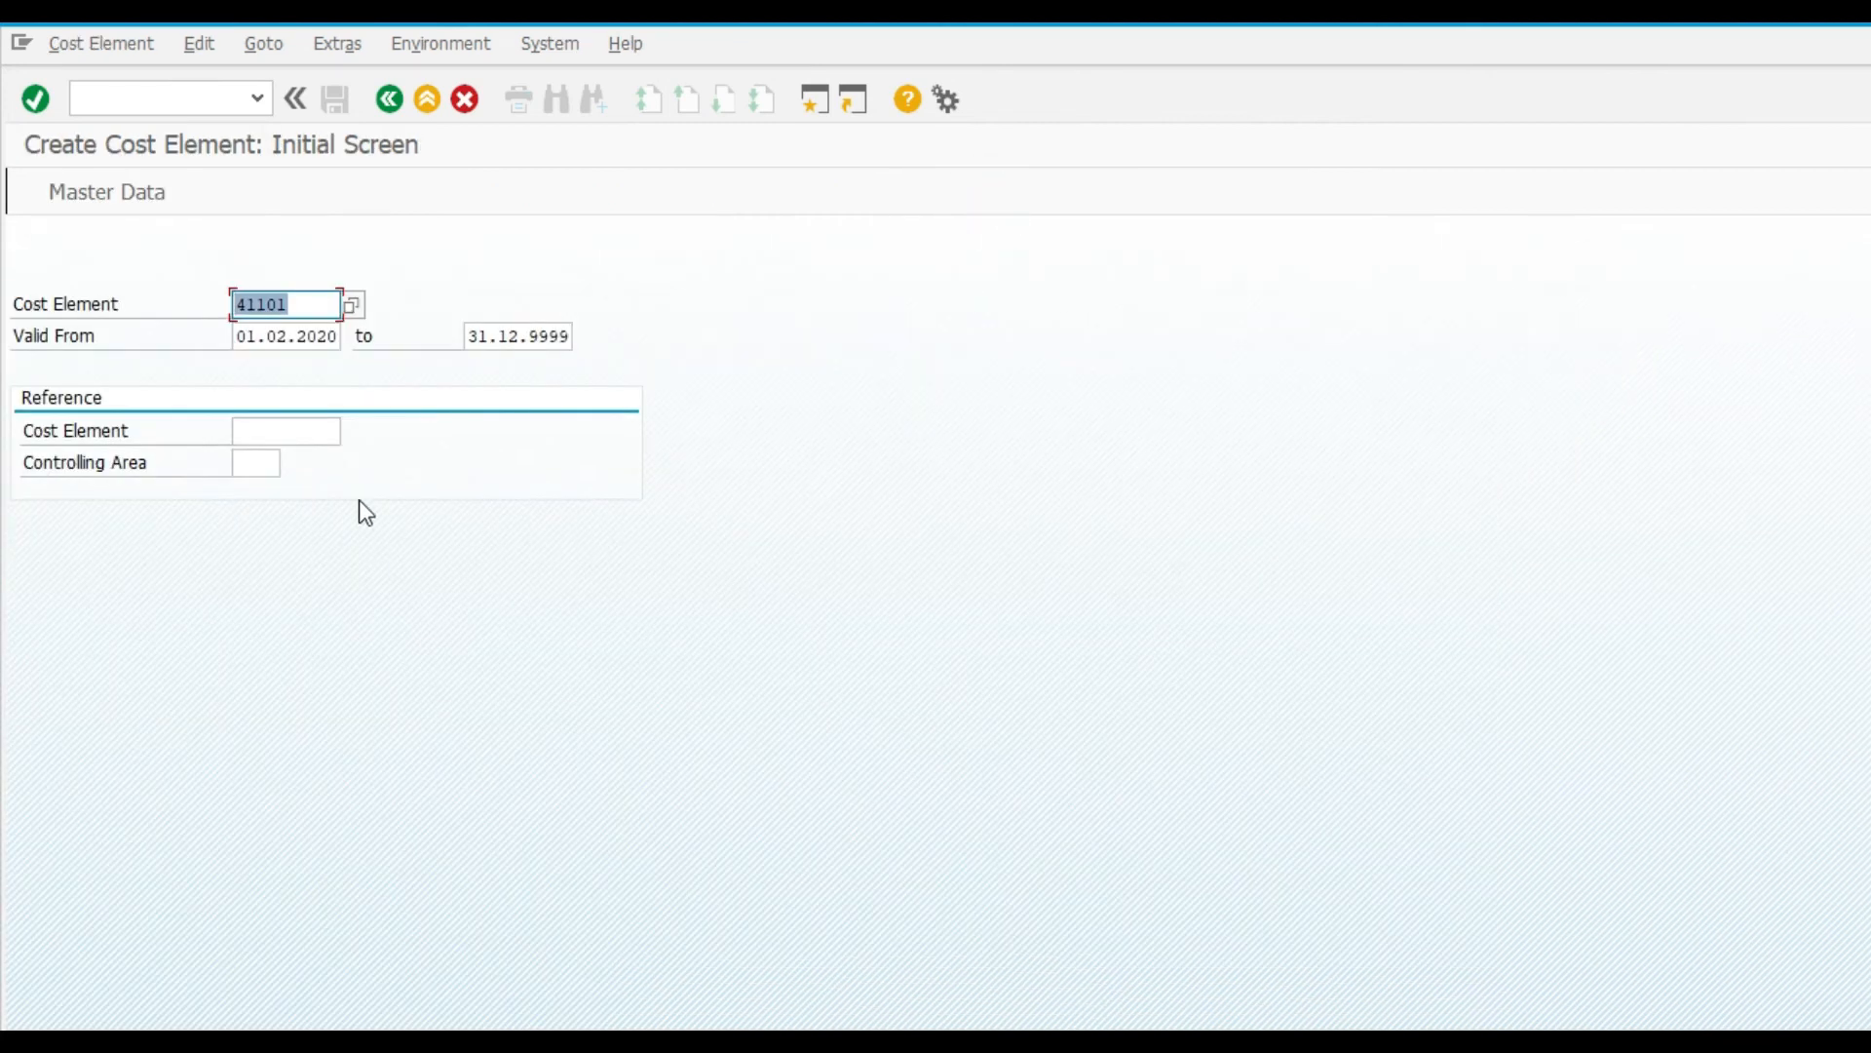
Look up possible reference cost elements in chart of accounts ST01 for cost element 41101, and cancel its creation
{"action": "left_click", "coordinate": [279, 429]}
{"action": "left_click", "coordinate": [351, 431]}
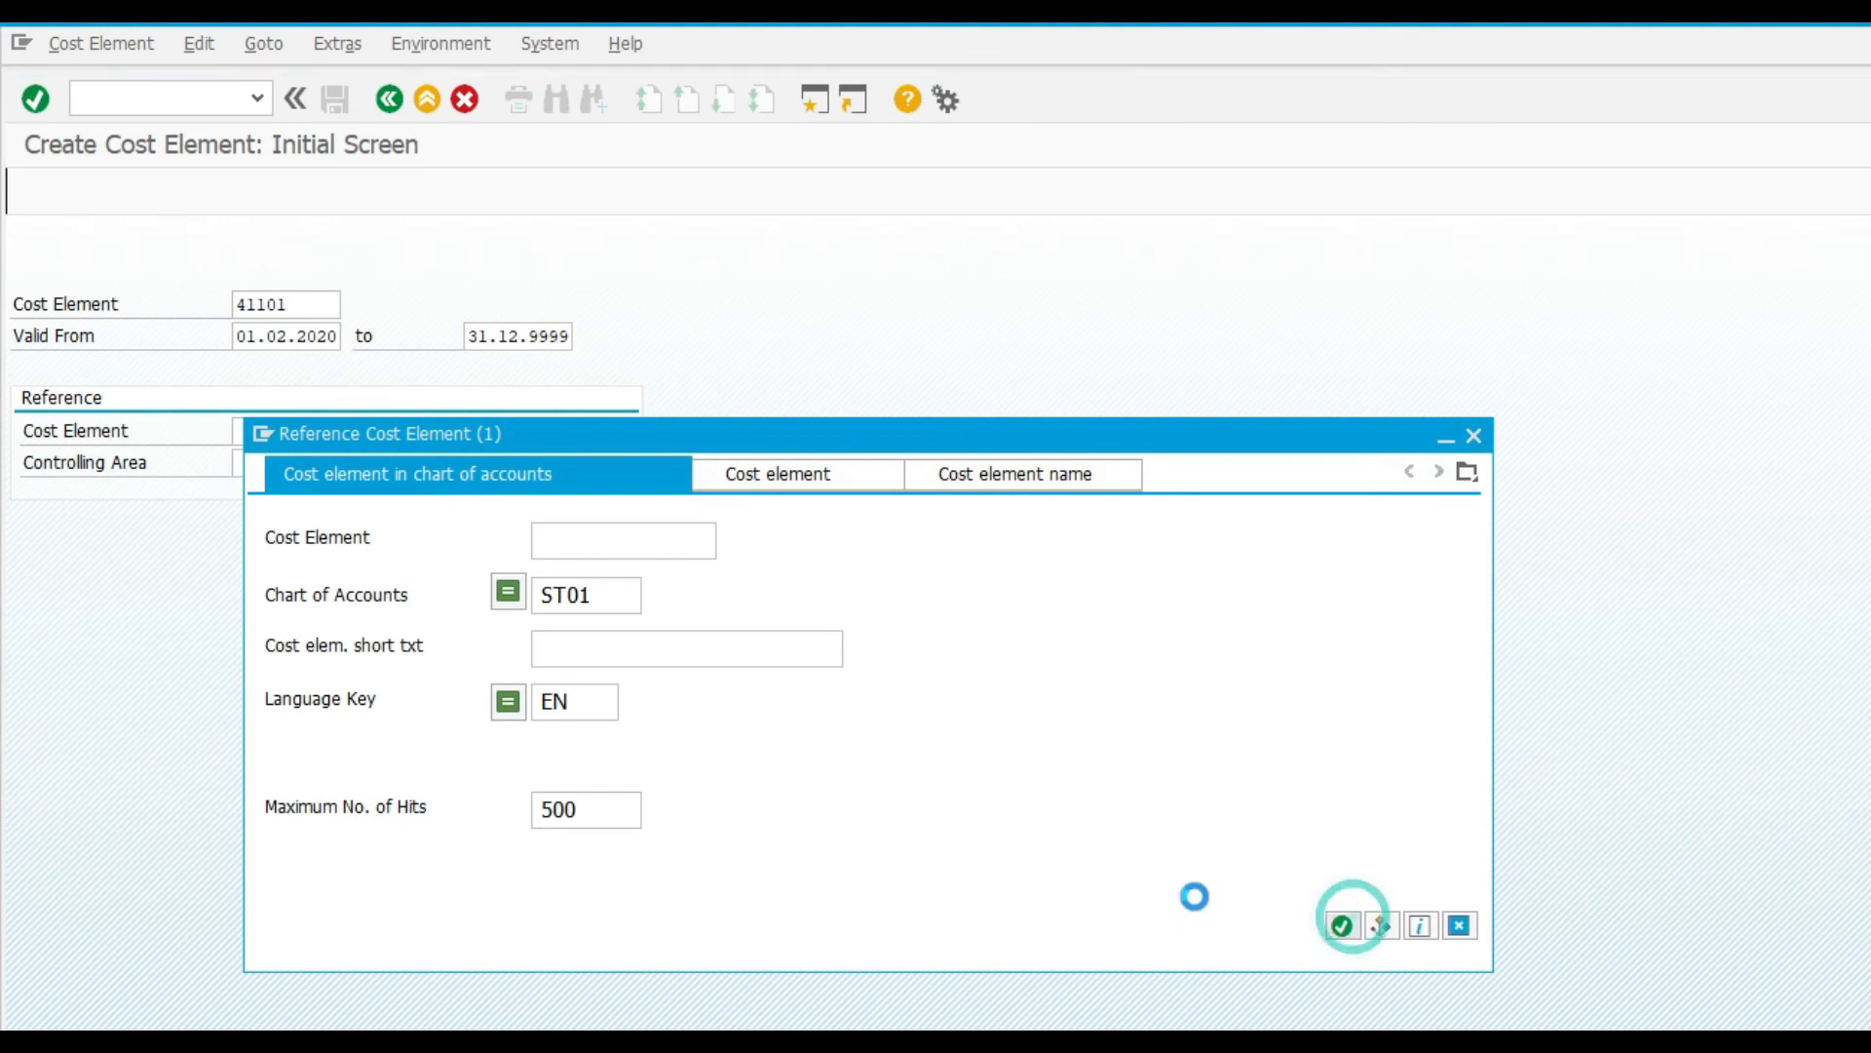
{"action": "key", "text": "Escape"}
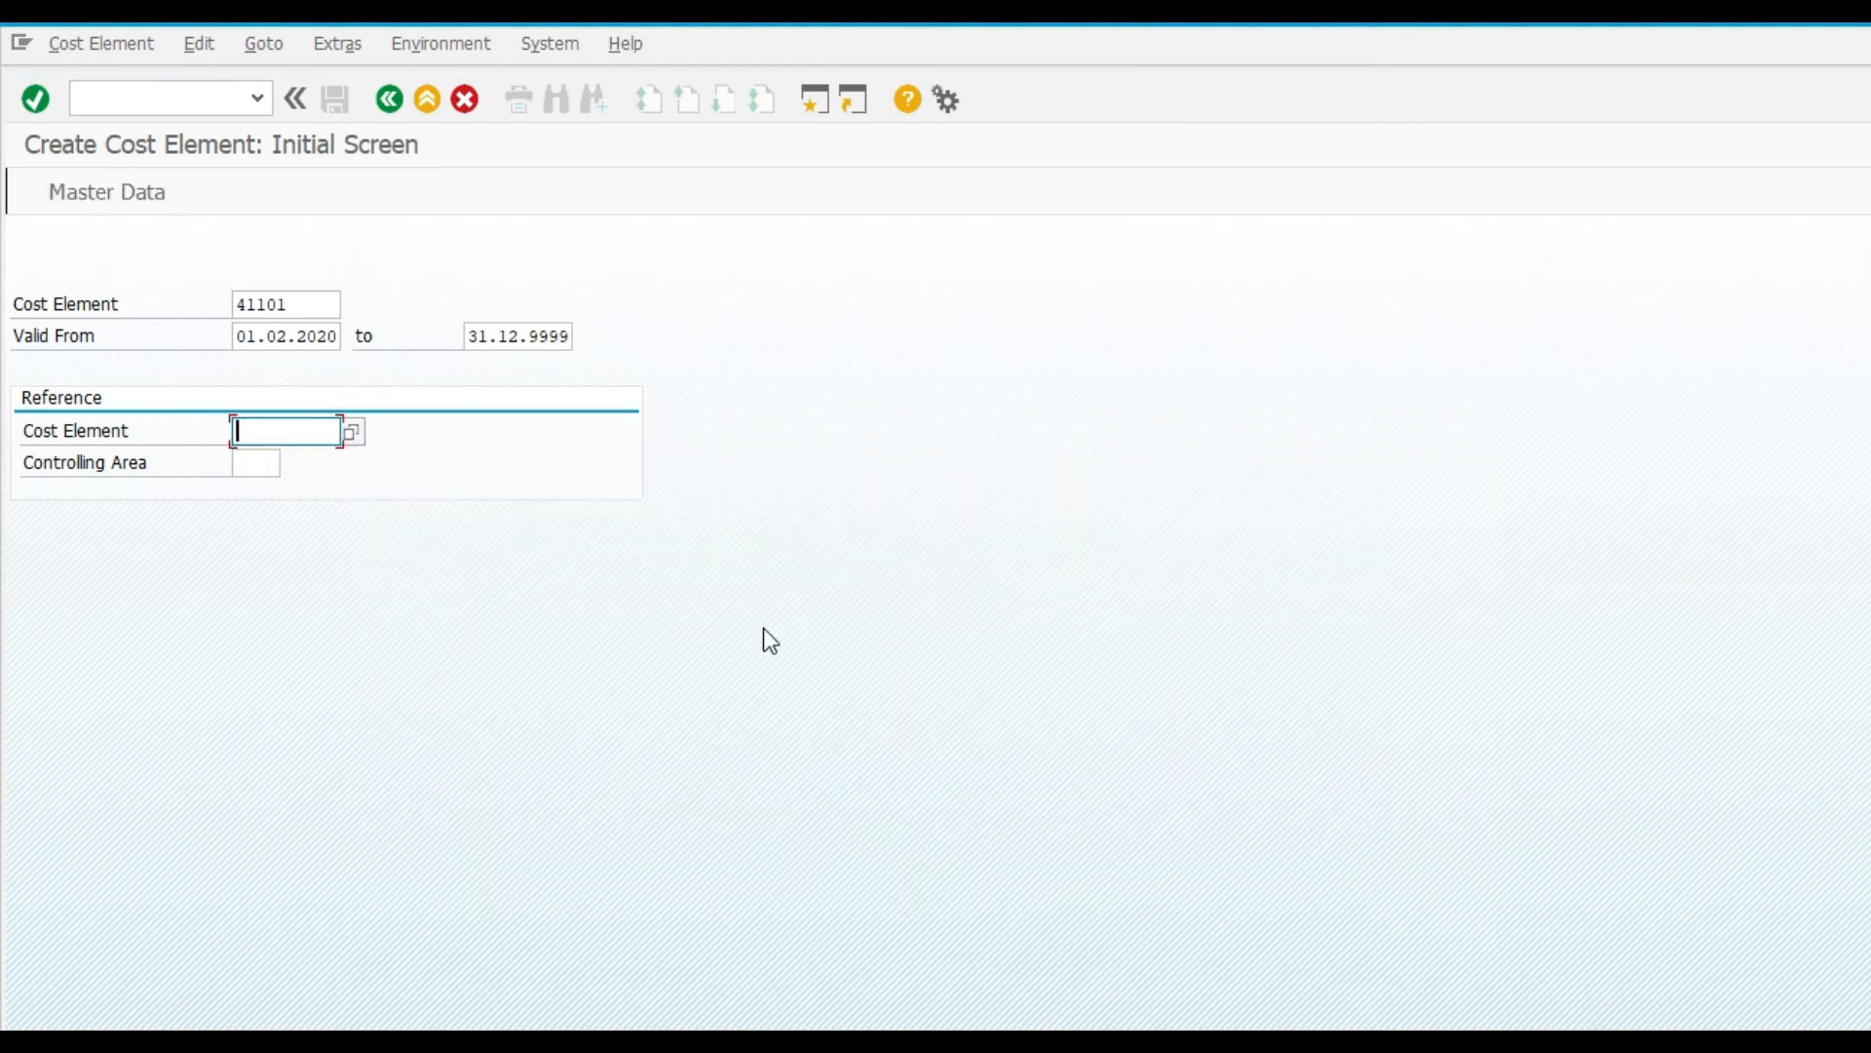
{"action": "left_click", "coordinate": [263, 465]}
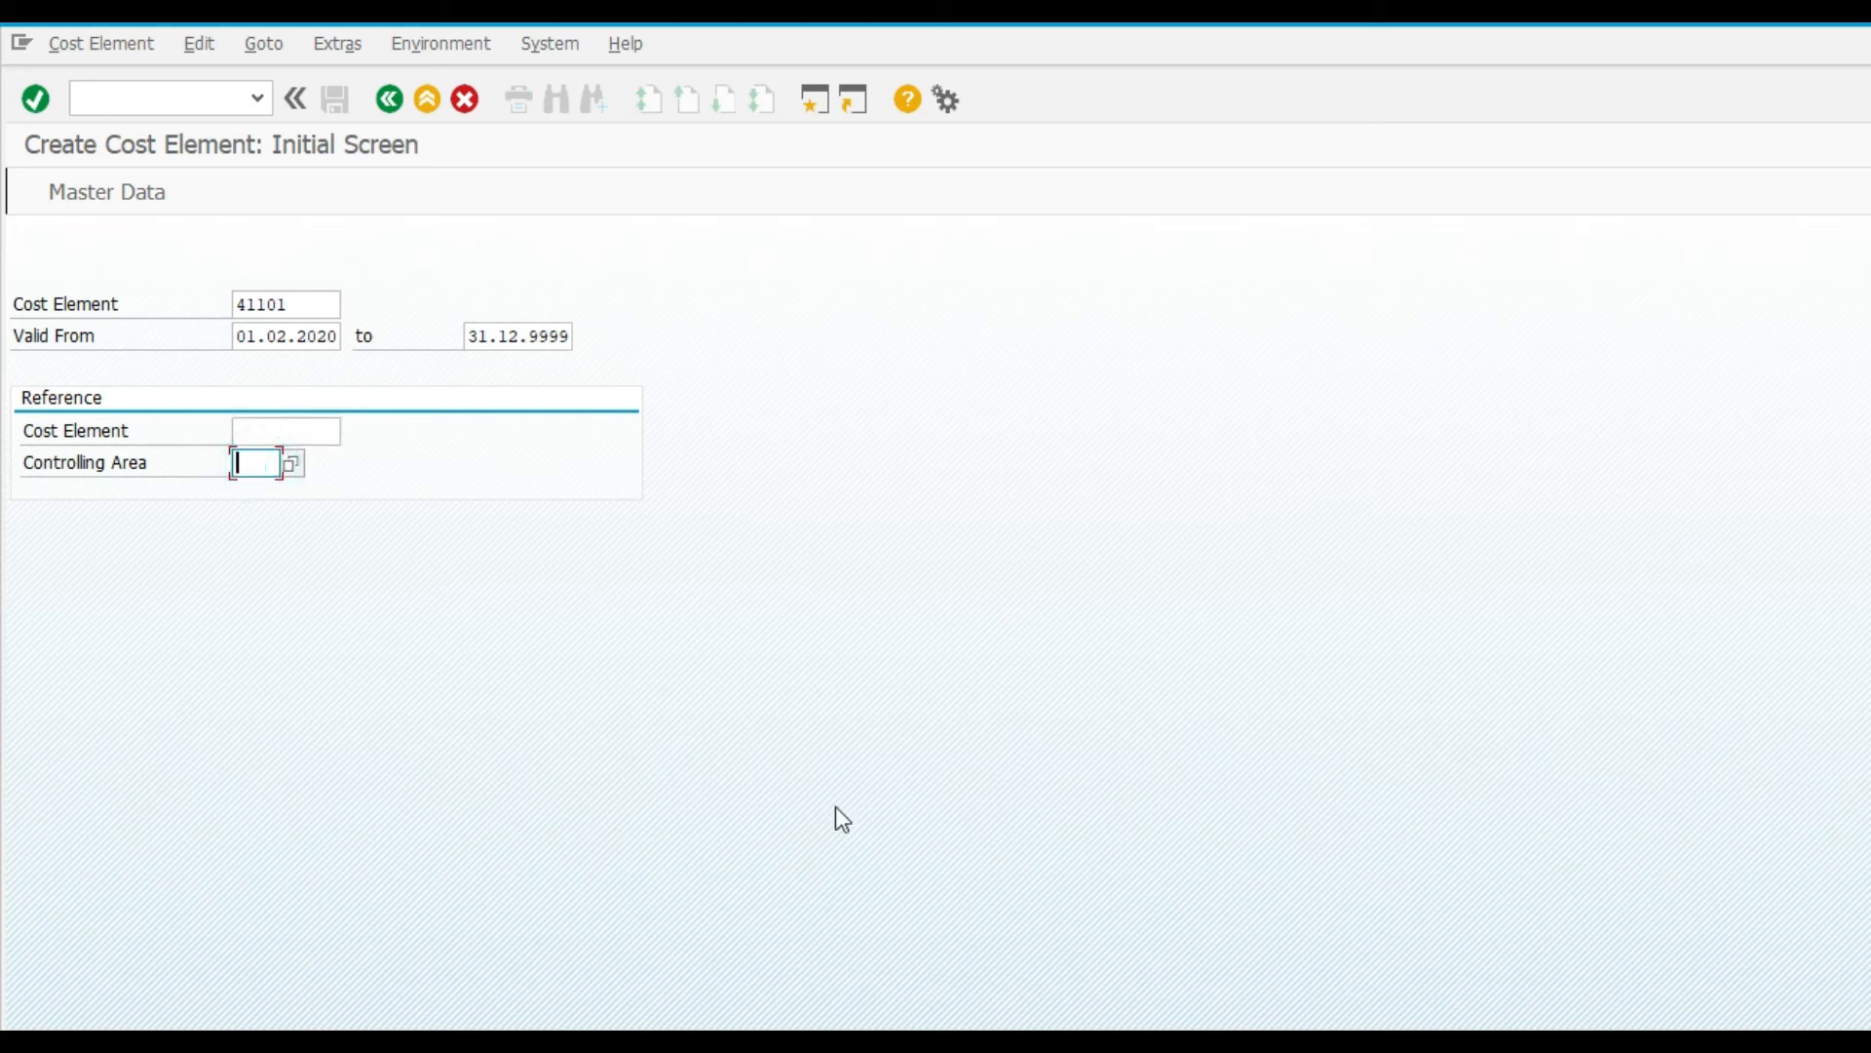
{"action": "left_click", "coordinate": [466, 99]}
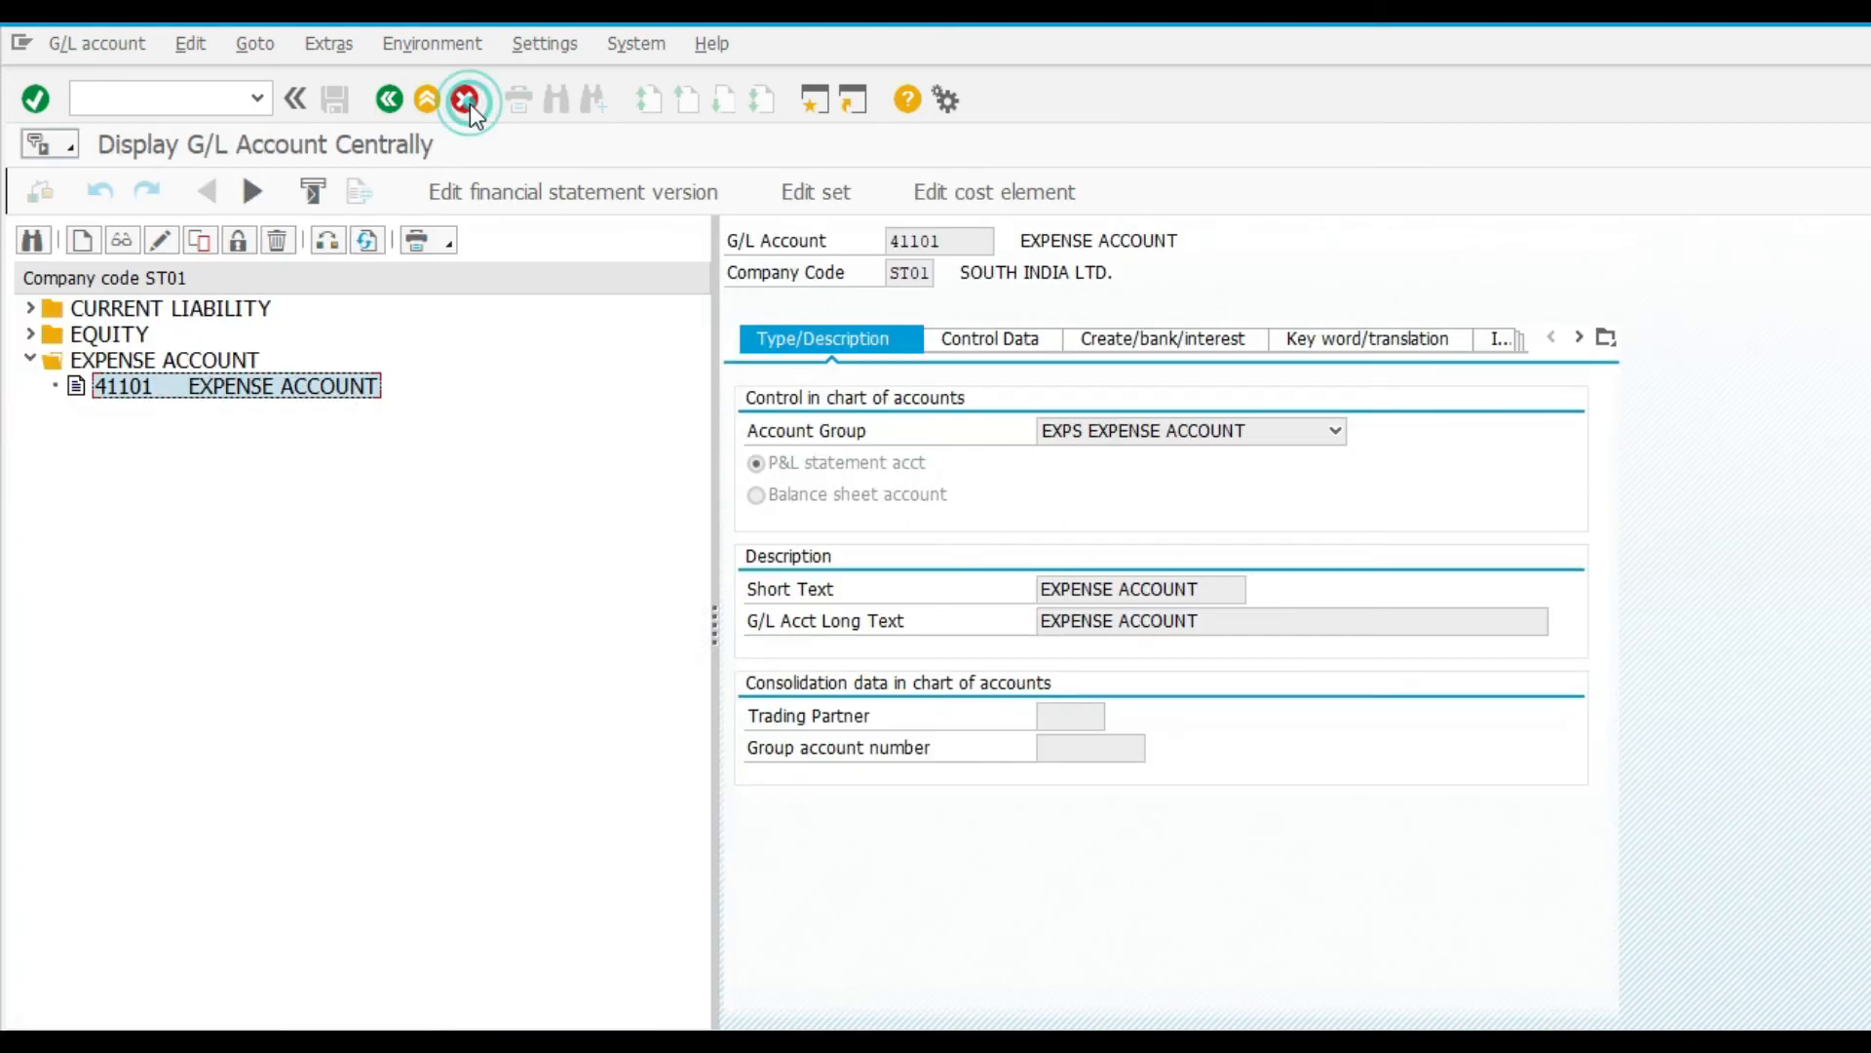
Look up the Create cost element group transaction code KAH1 in the Excel topic list, copy it, and run it in SAP
{"action": "key", "text": "alt+Tab"}
{"action": "left_click", "coordinate": [488, 829]}
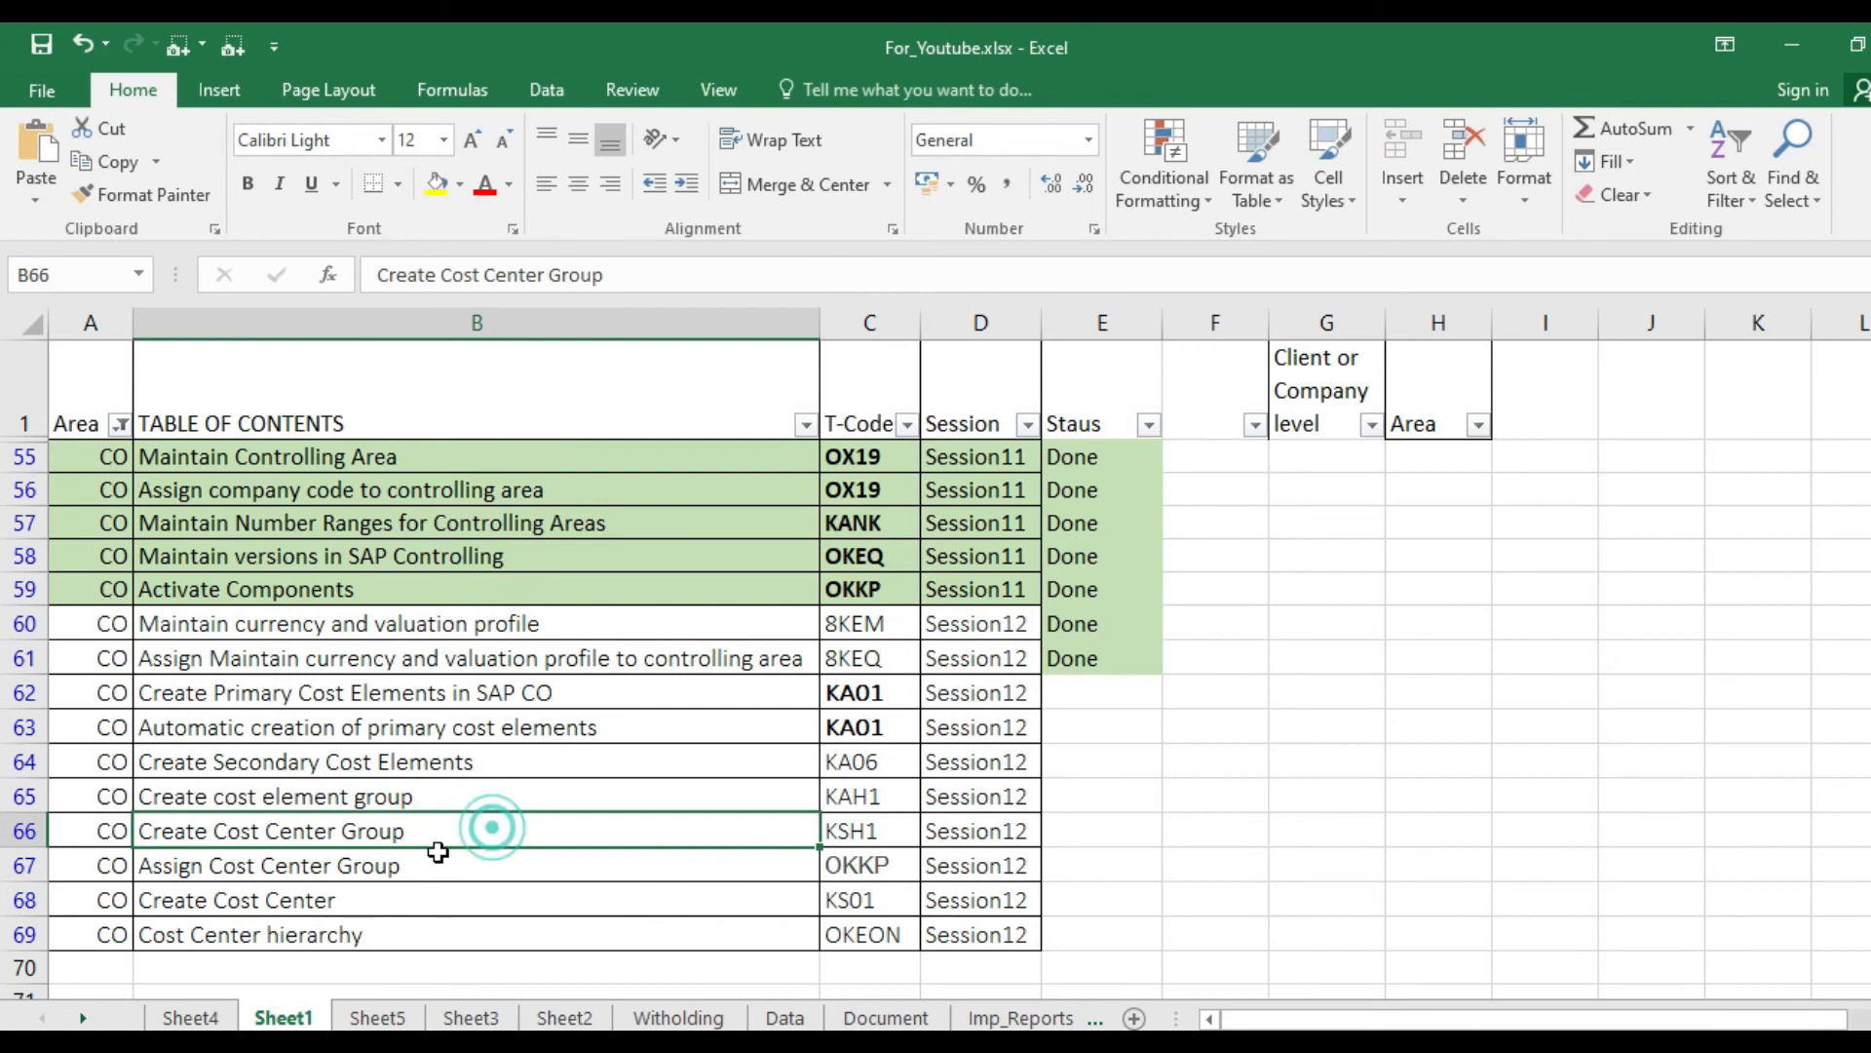
{"action": "left_click", "coordinate": [417, 795]}
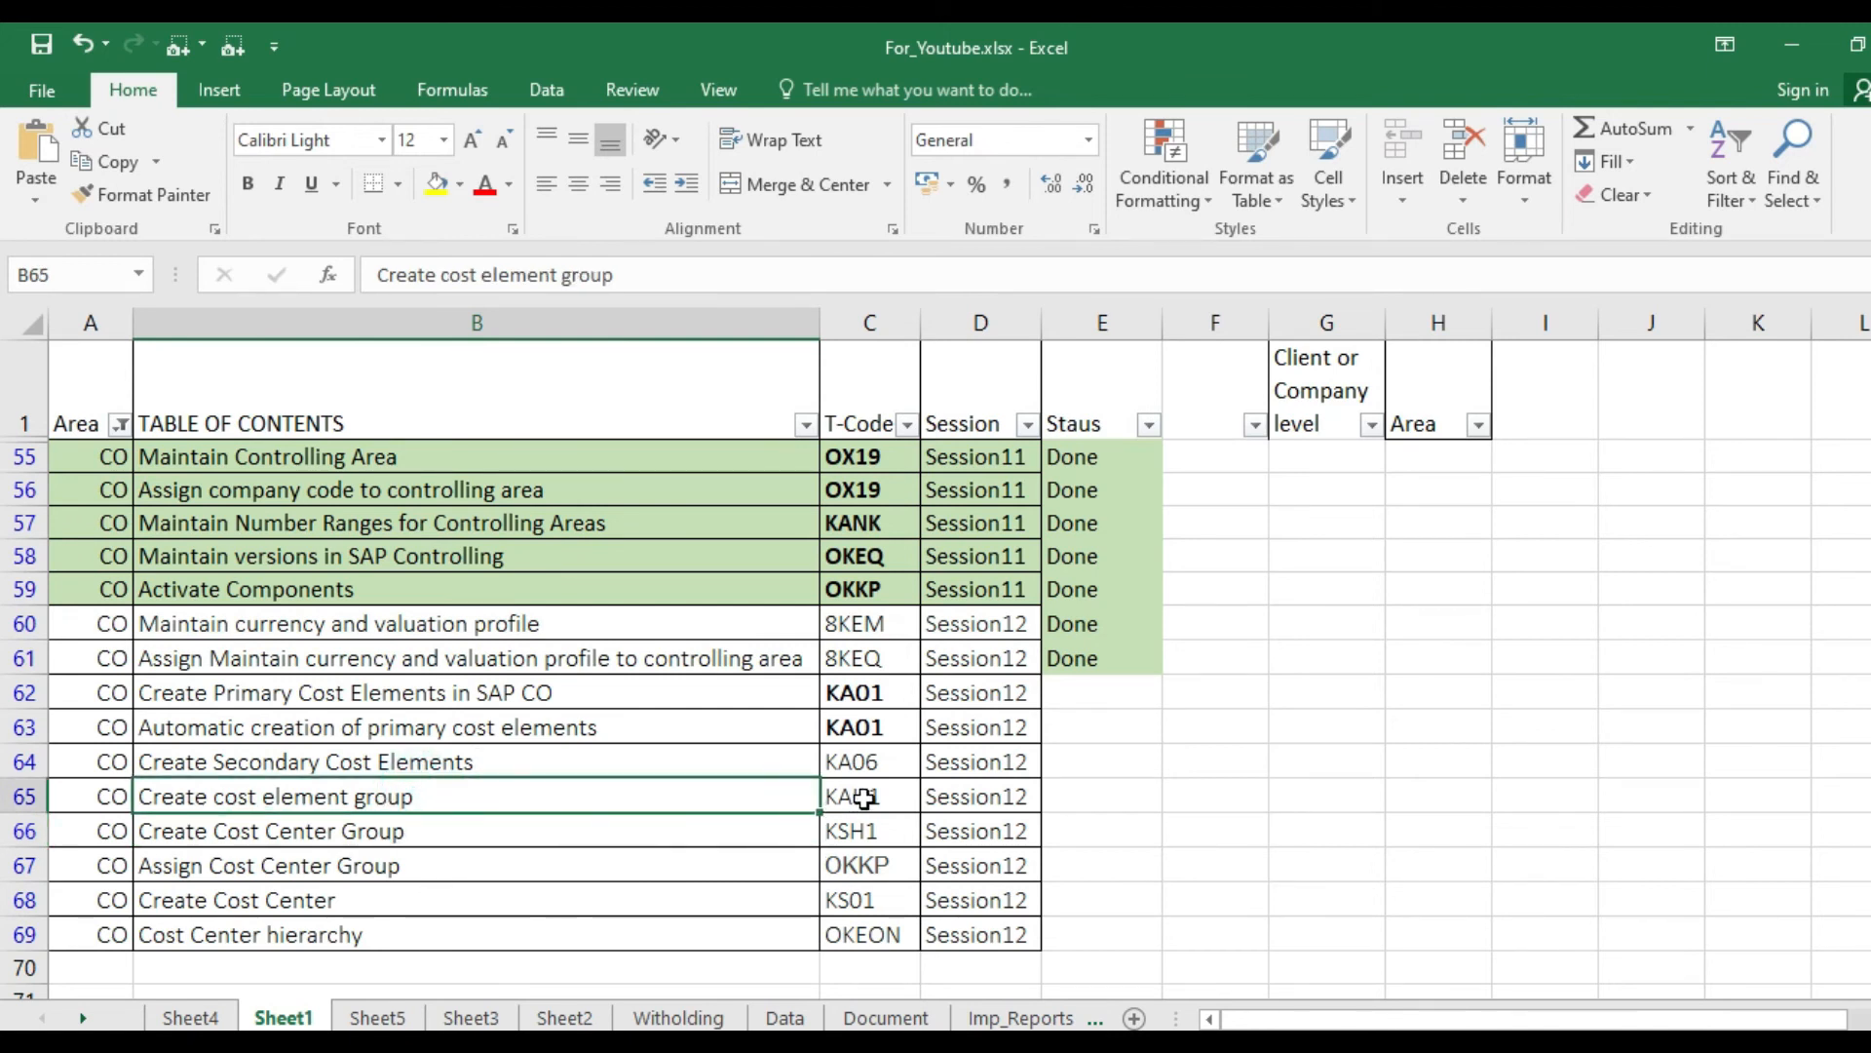
{"action": "left_click", "coordinate": [863, 798]}
{"action": "key", "text": "ctrl+c"}
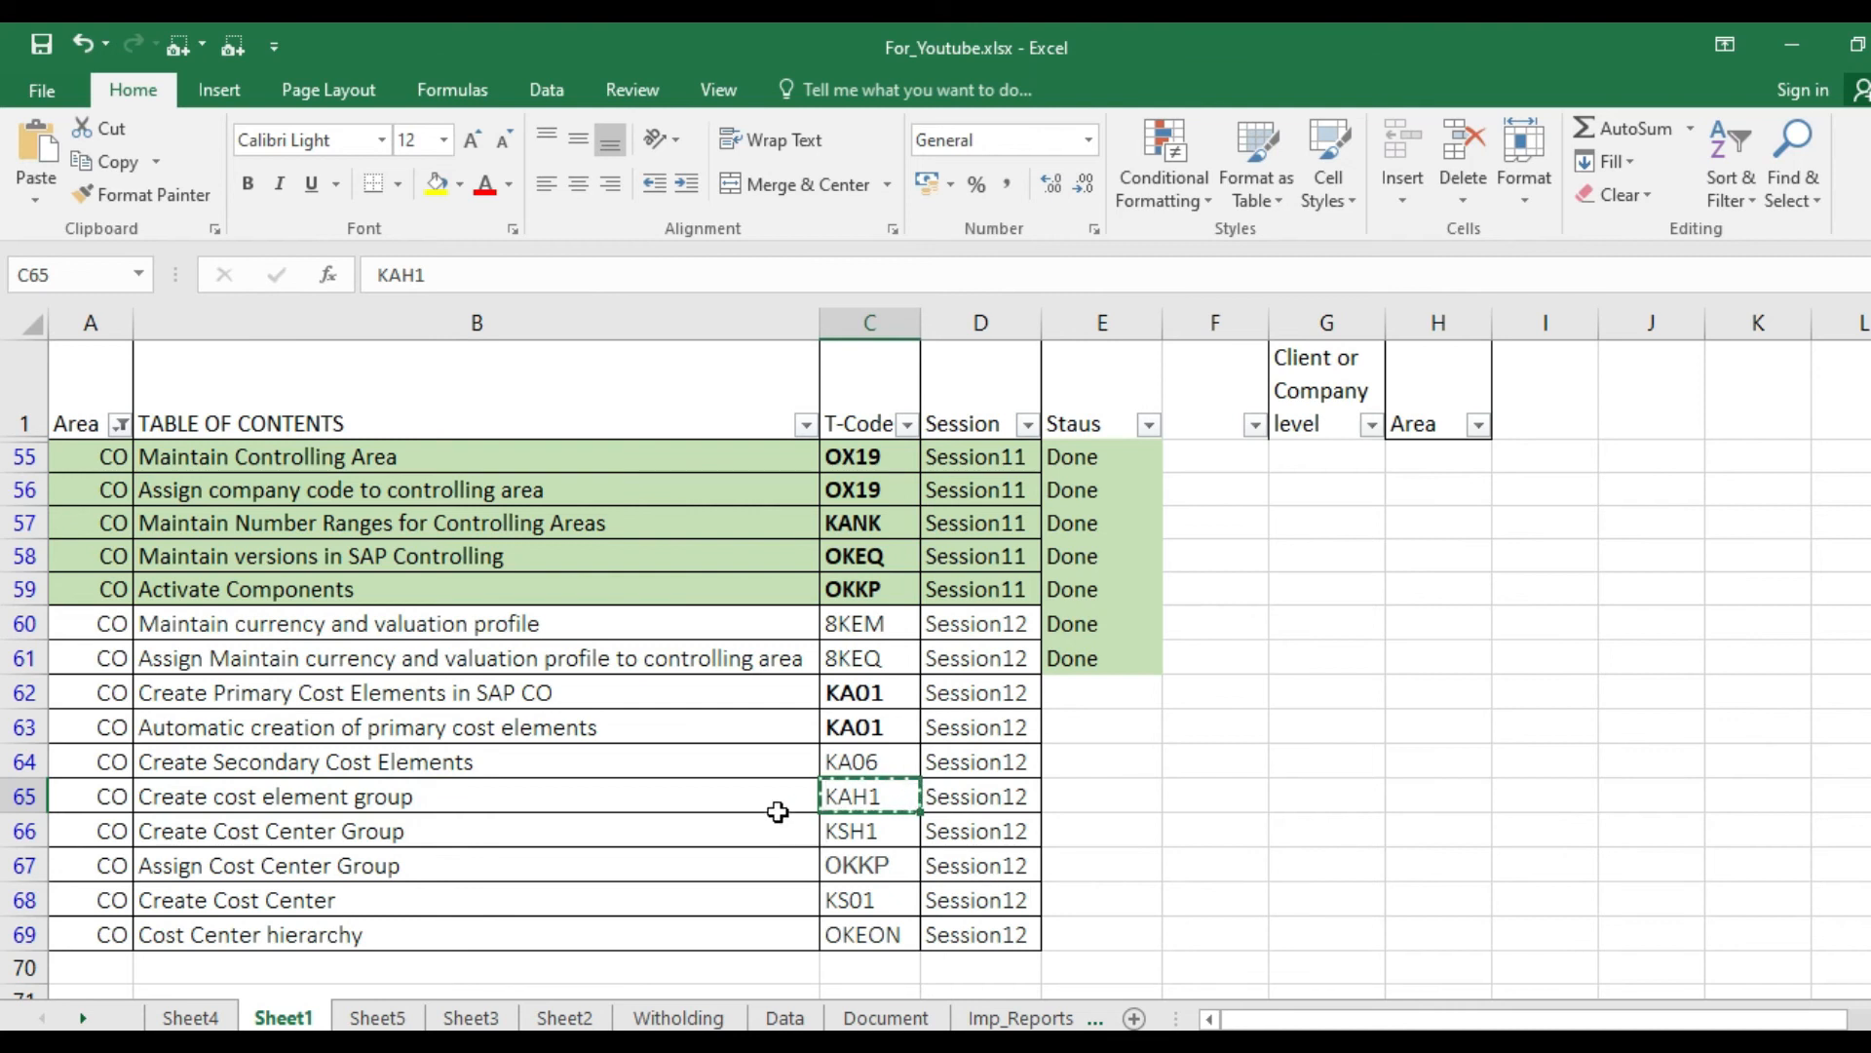
{"action": "left_click", "coordinate": [1166, 940]}
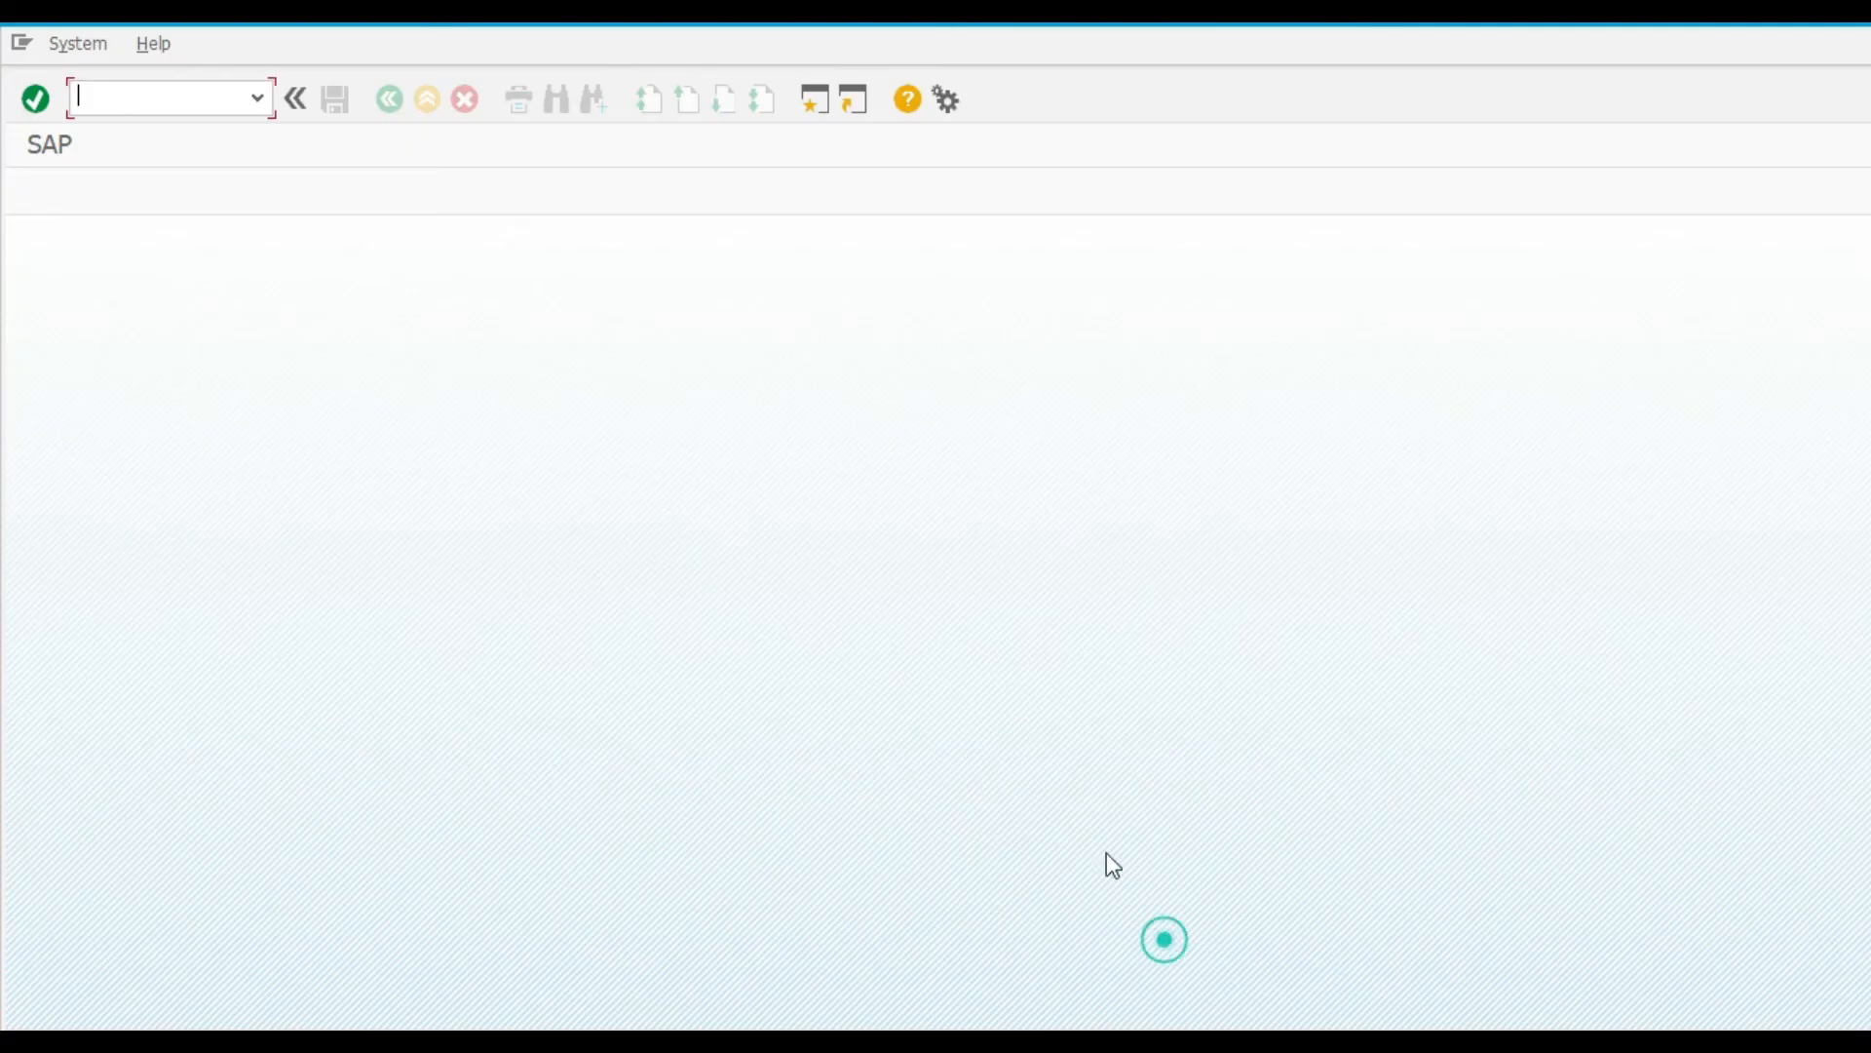
{"action": "key", "text": "ctrl+v"}
{"action": "key", "text": "Return"}
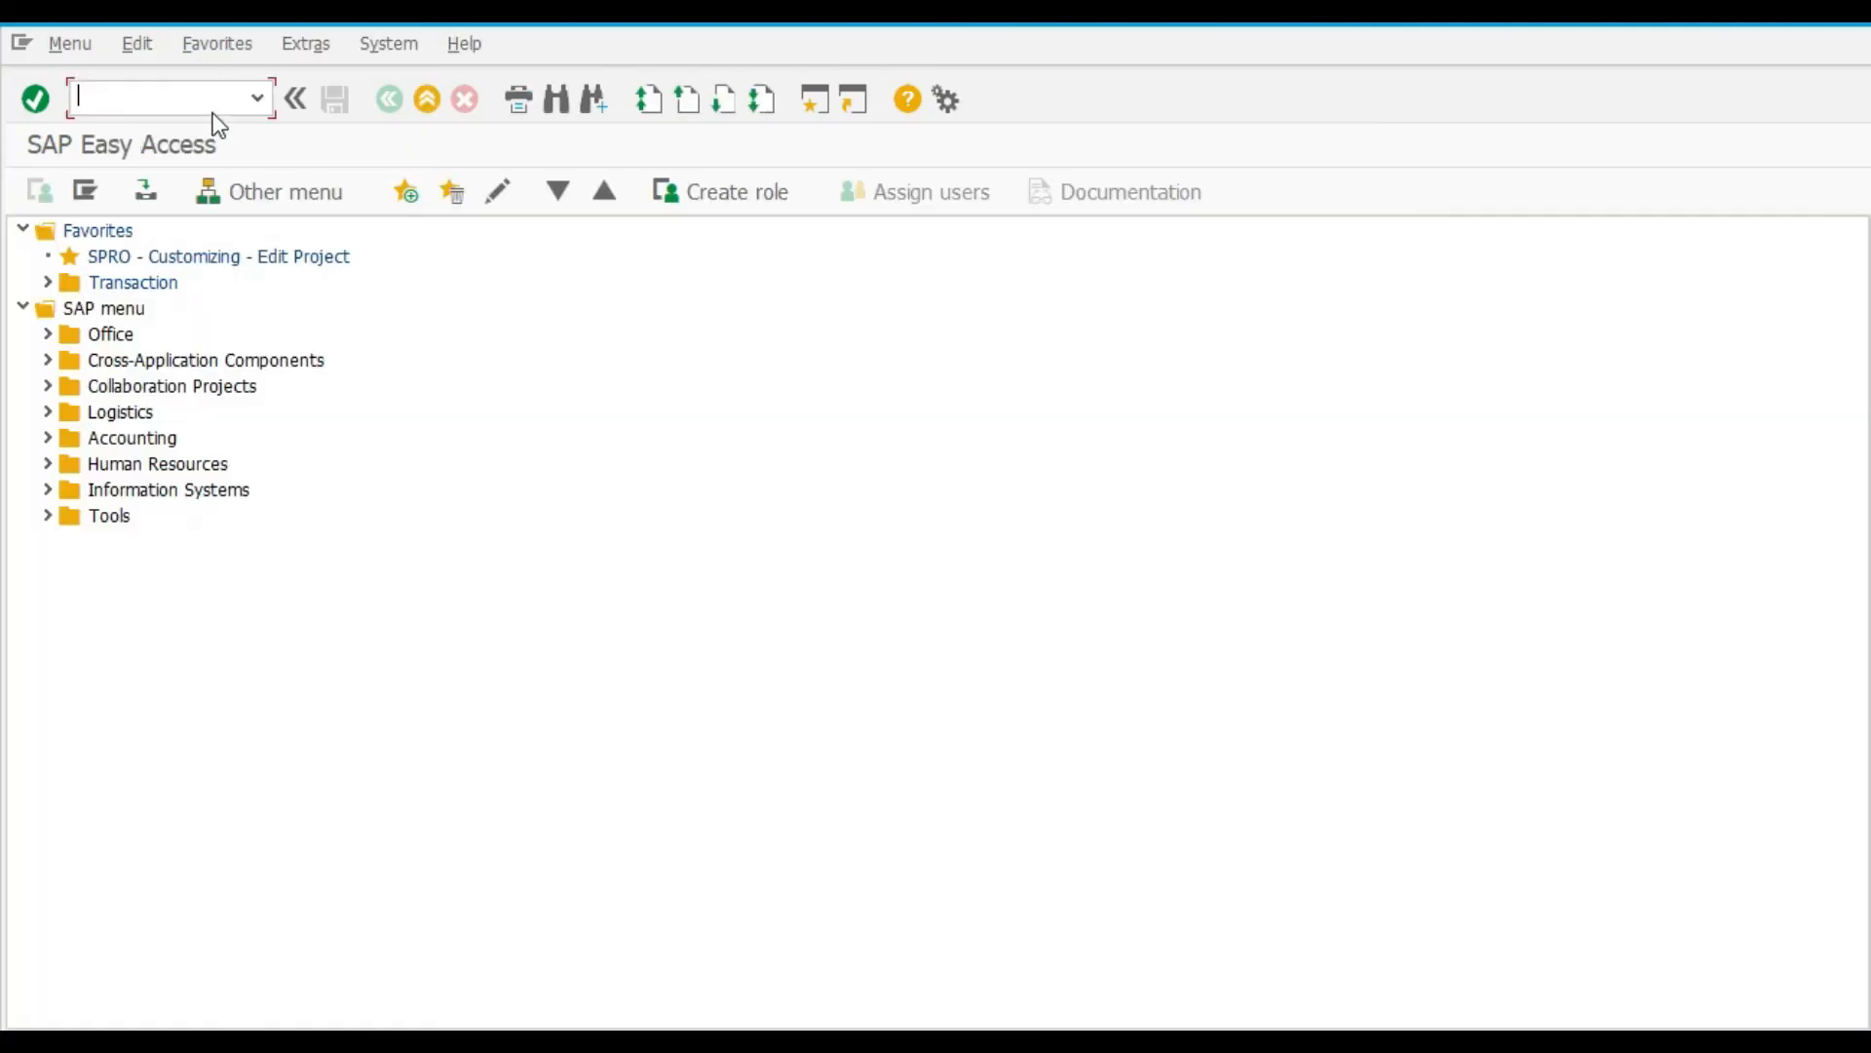
{"action": "type", "text": "KAH1"}
{"action": "key", "text": "Return"}
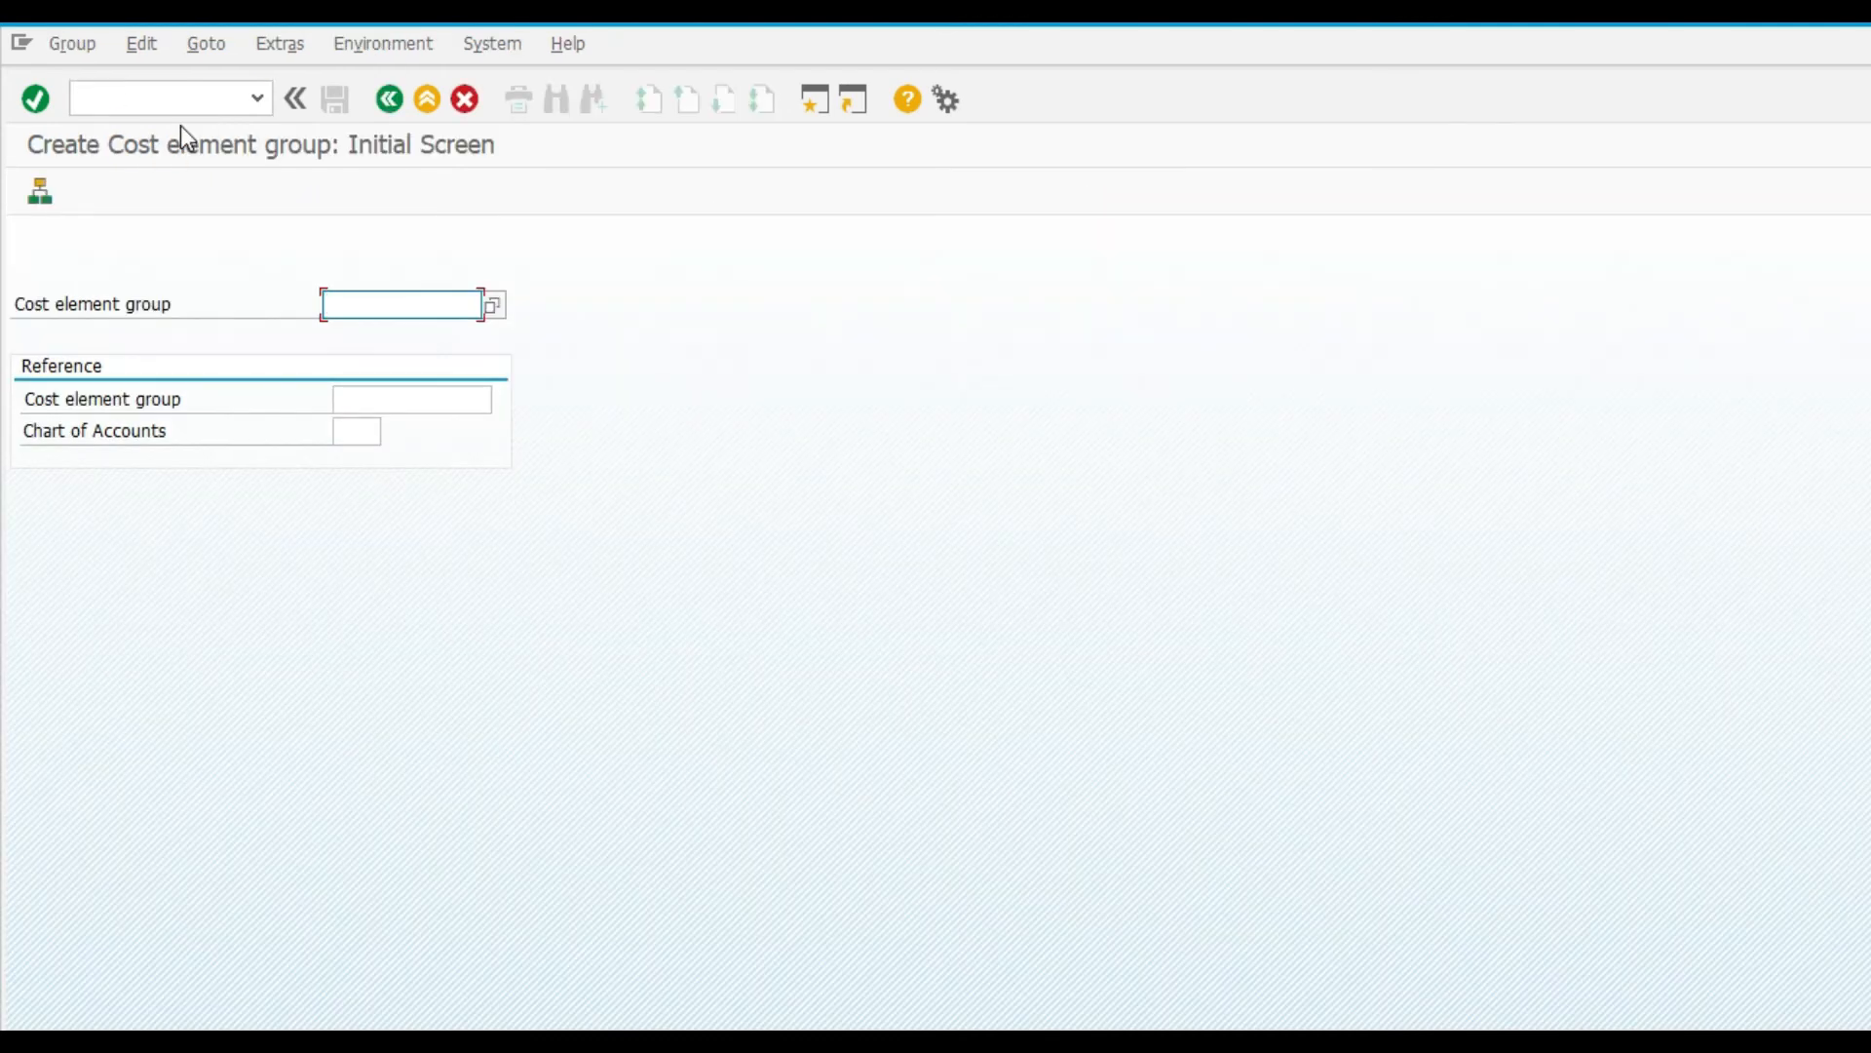
Enter cost element group ST01 with the description ST01 TESTING and return to SAP Easy Access
{"action": "type", "text": "ST01"}
{"action": "key", "text": "Return"}
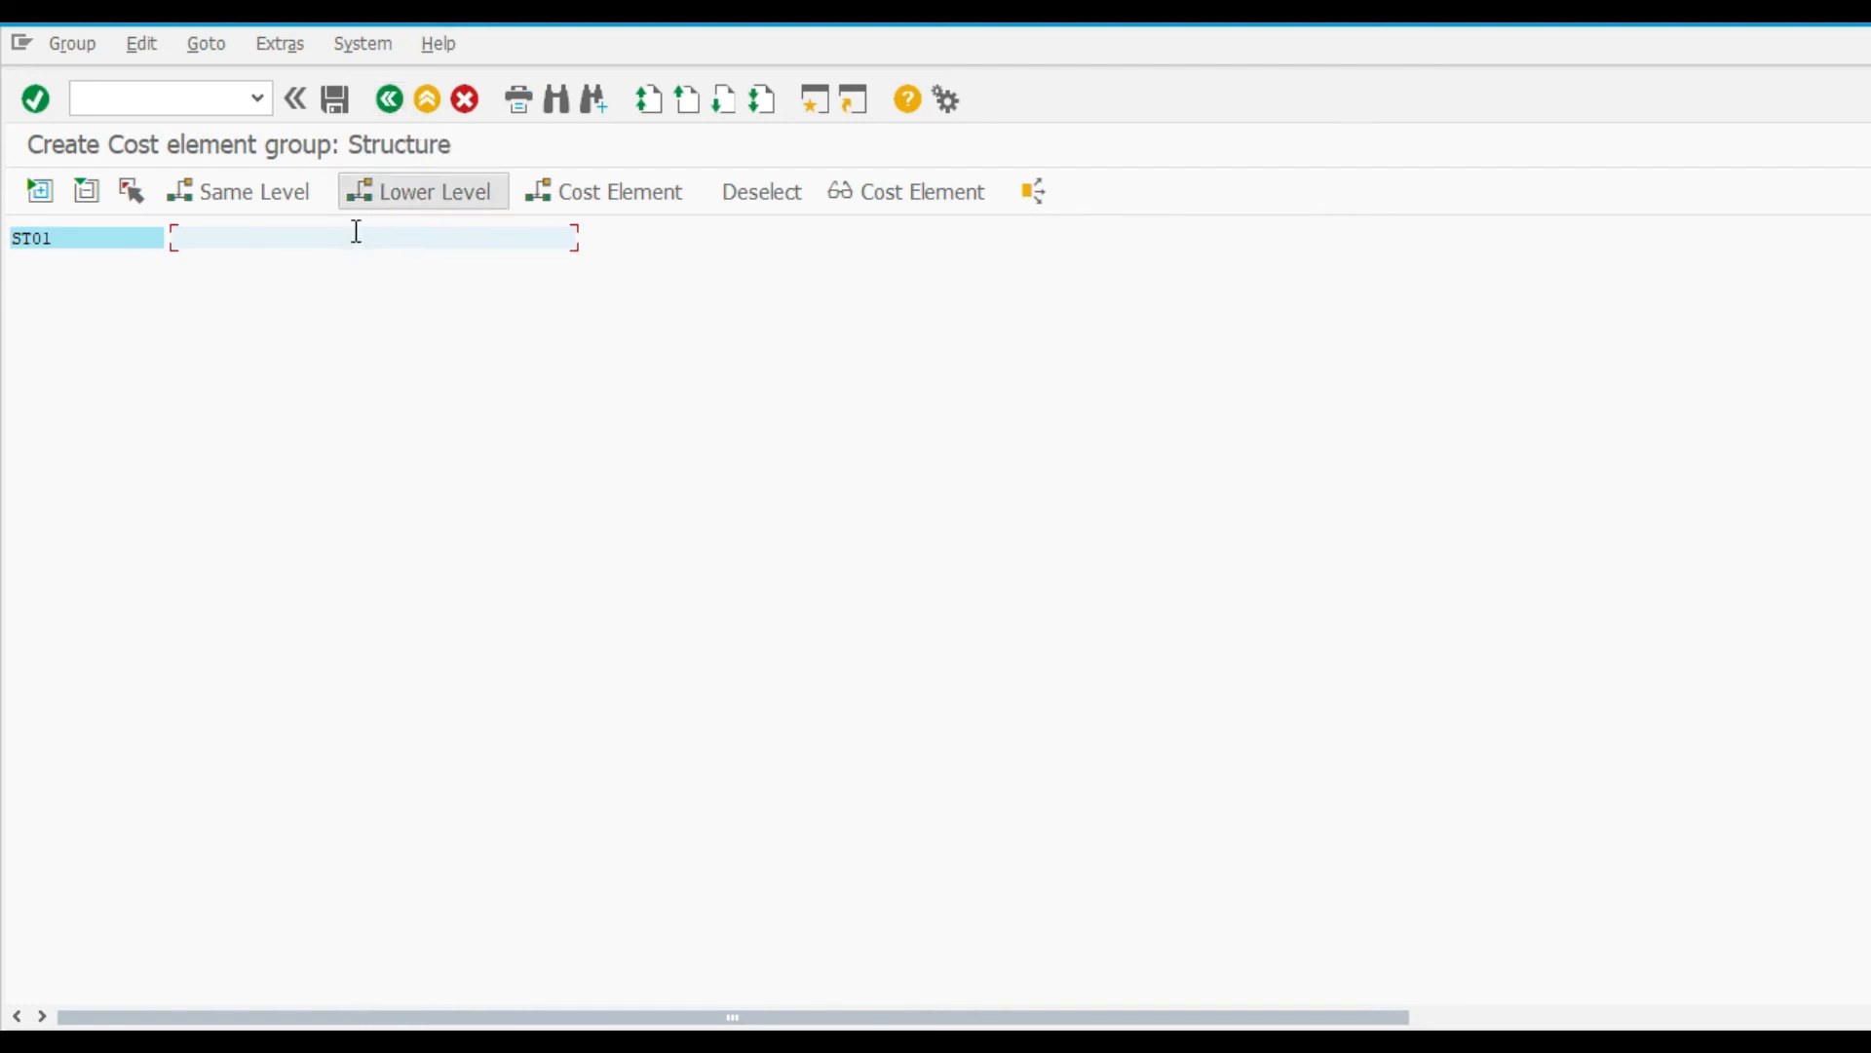
{"action": "type", "text": "ST01 TESTING"}
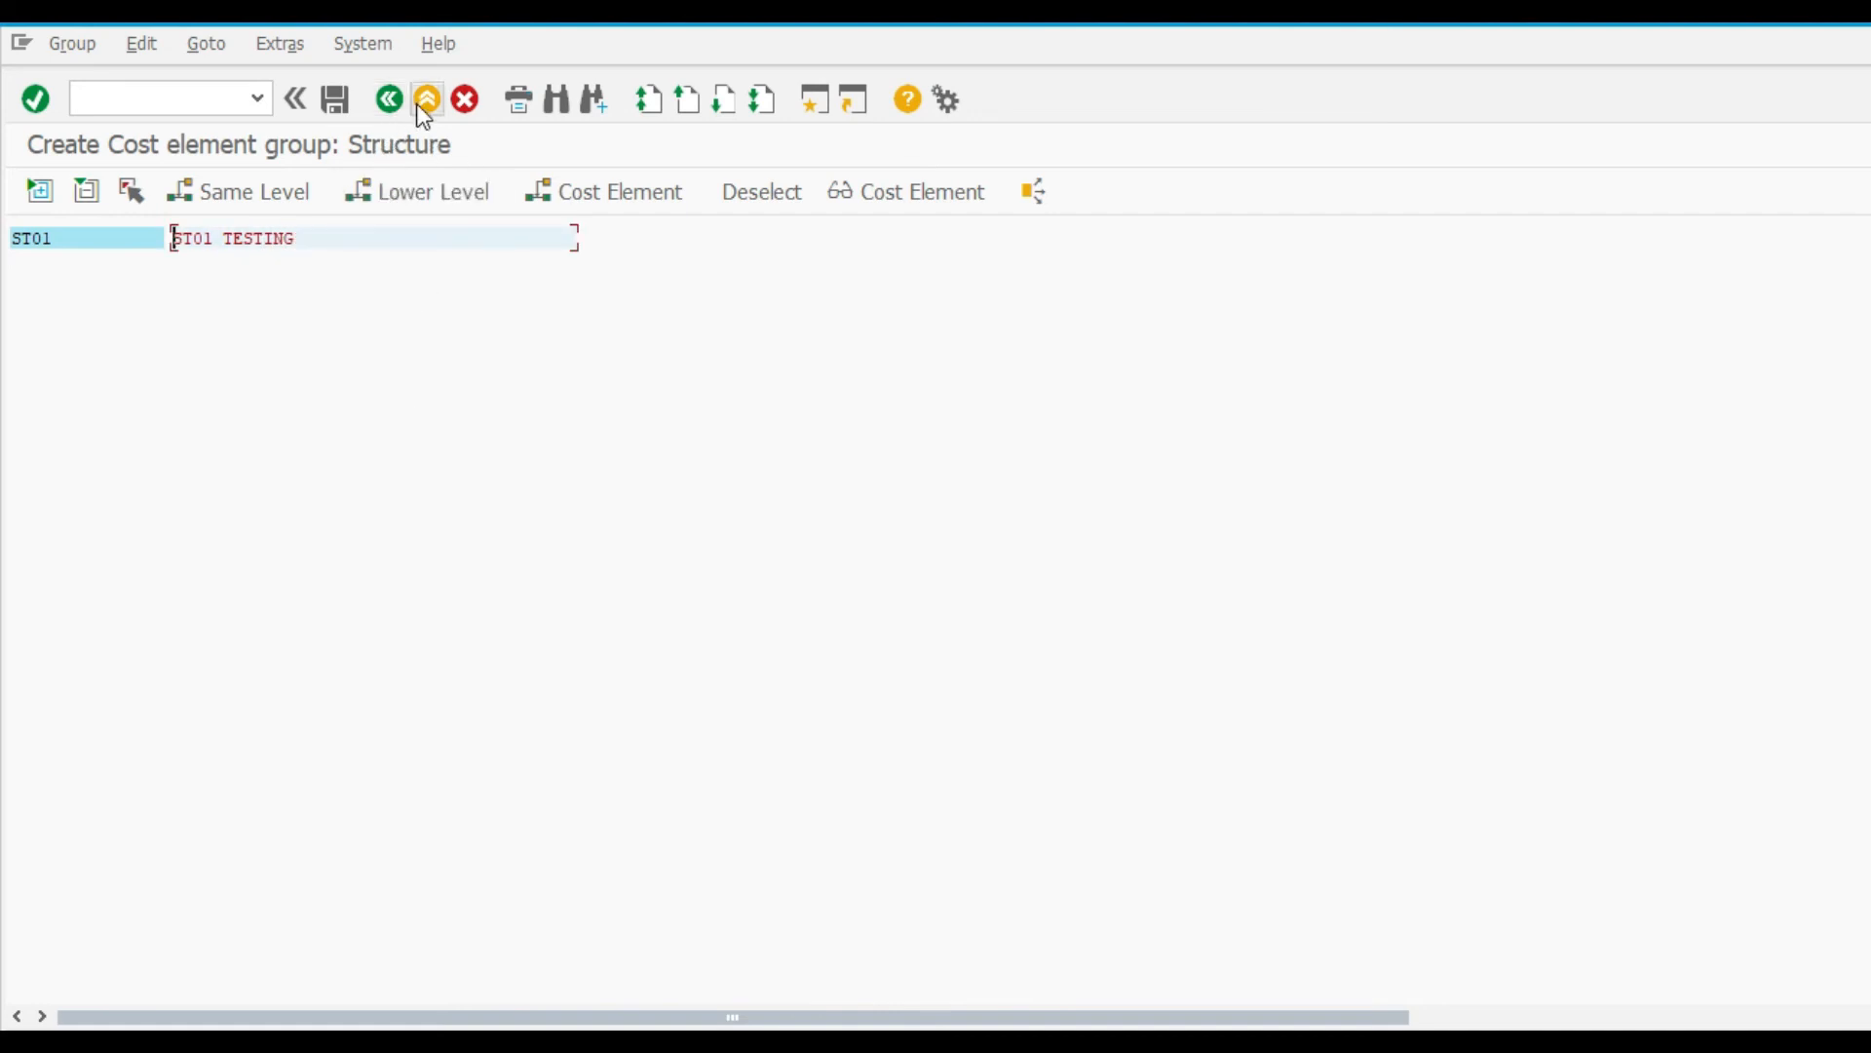
{"action": "left_click", "coordinate": [417, 103]}
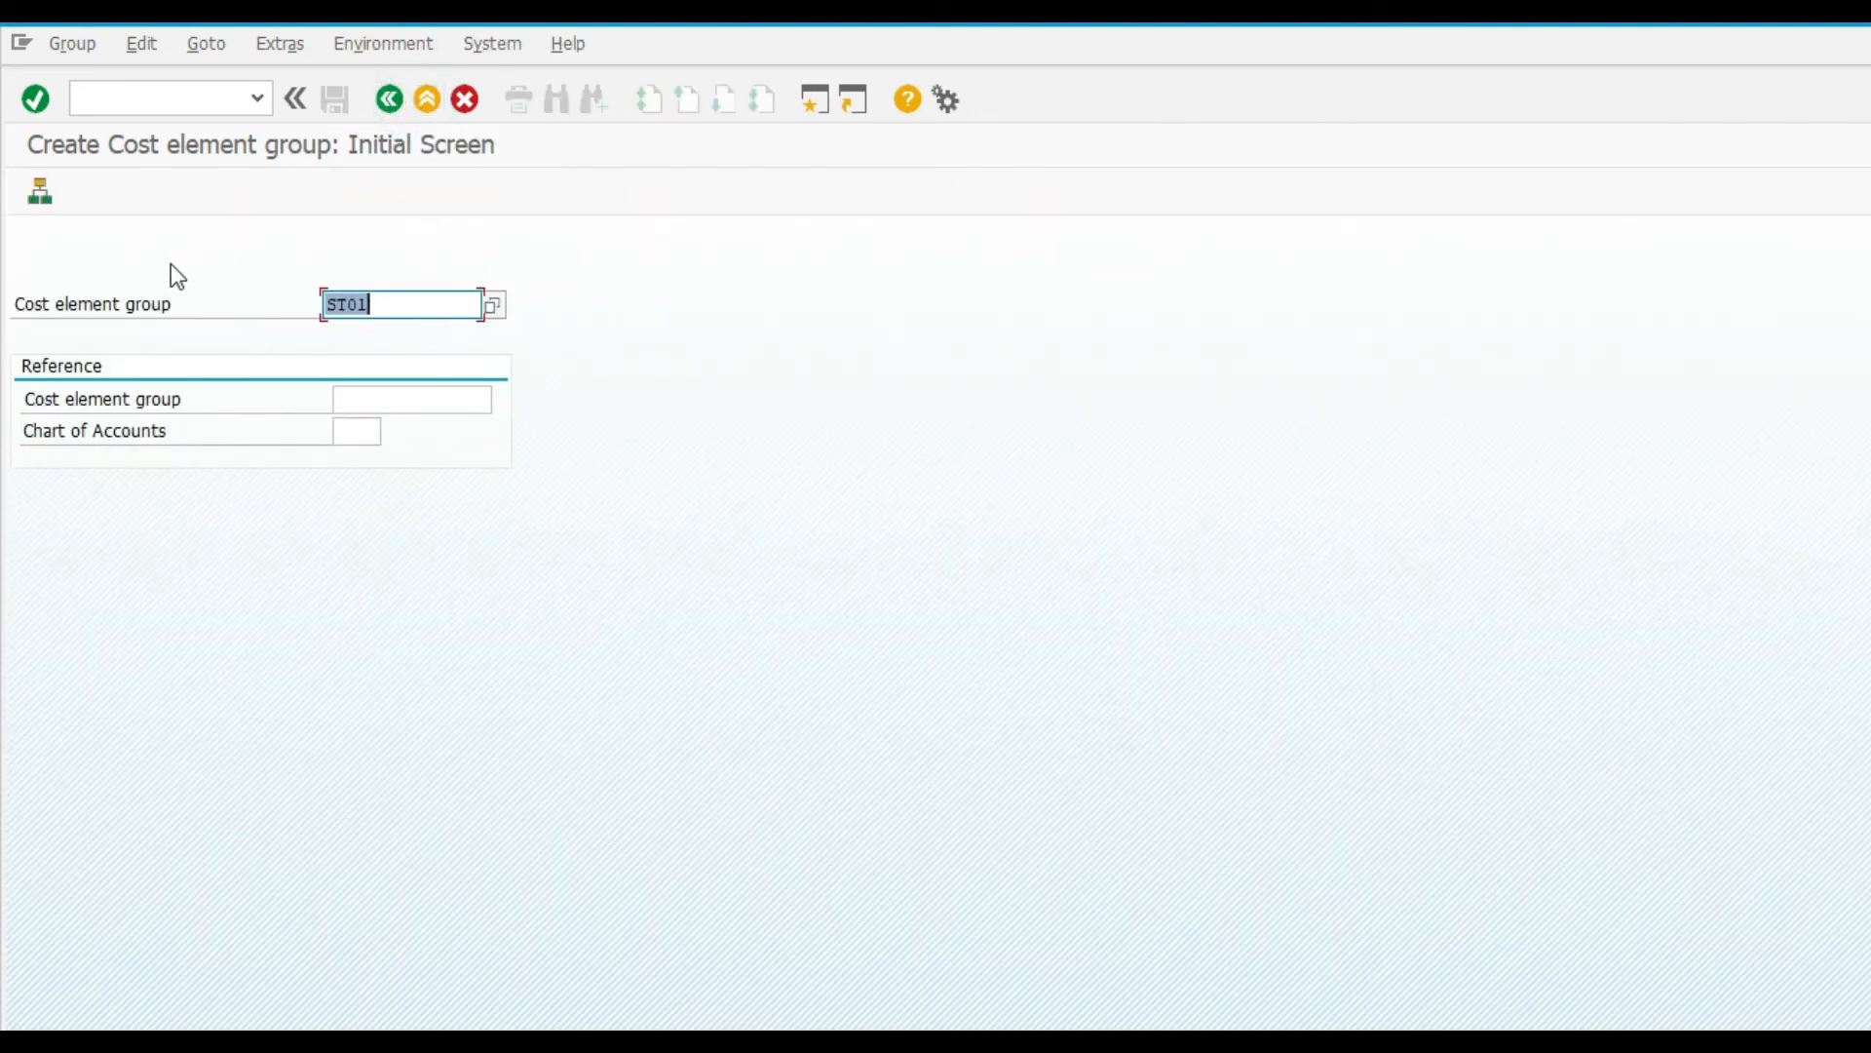
{"action": "left_click", "coordinate": [418, 306]}
{"action": "key", "text": "Return"}
{"action": "left_click", "coordinate": [534, 677]}
{"action": "key", "text": "F3"}
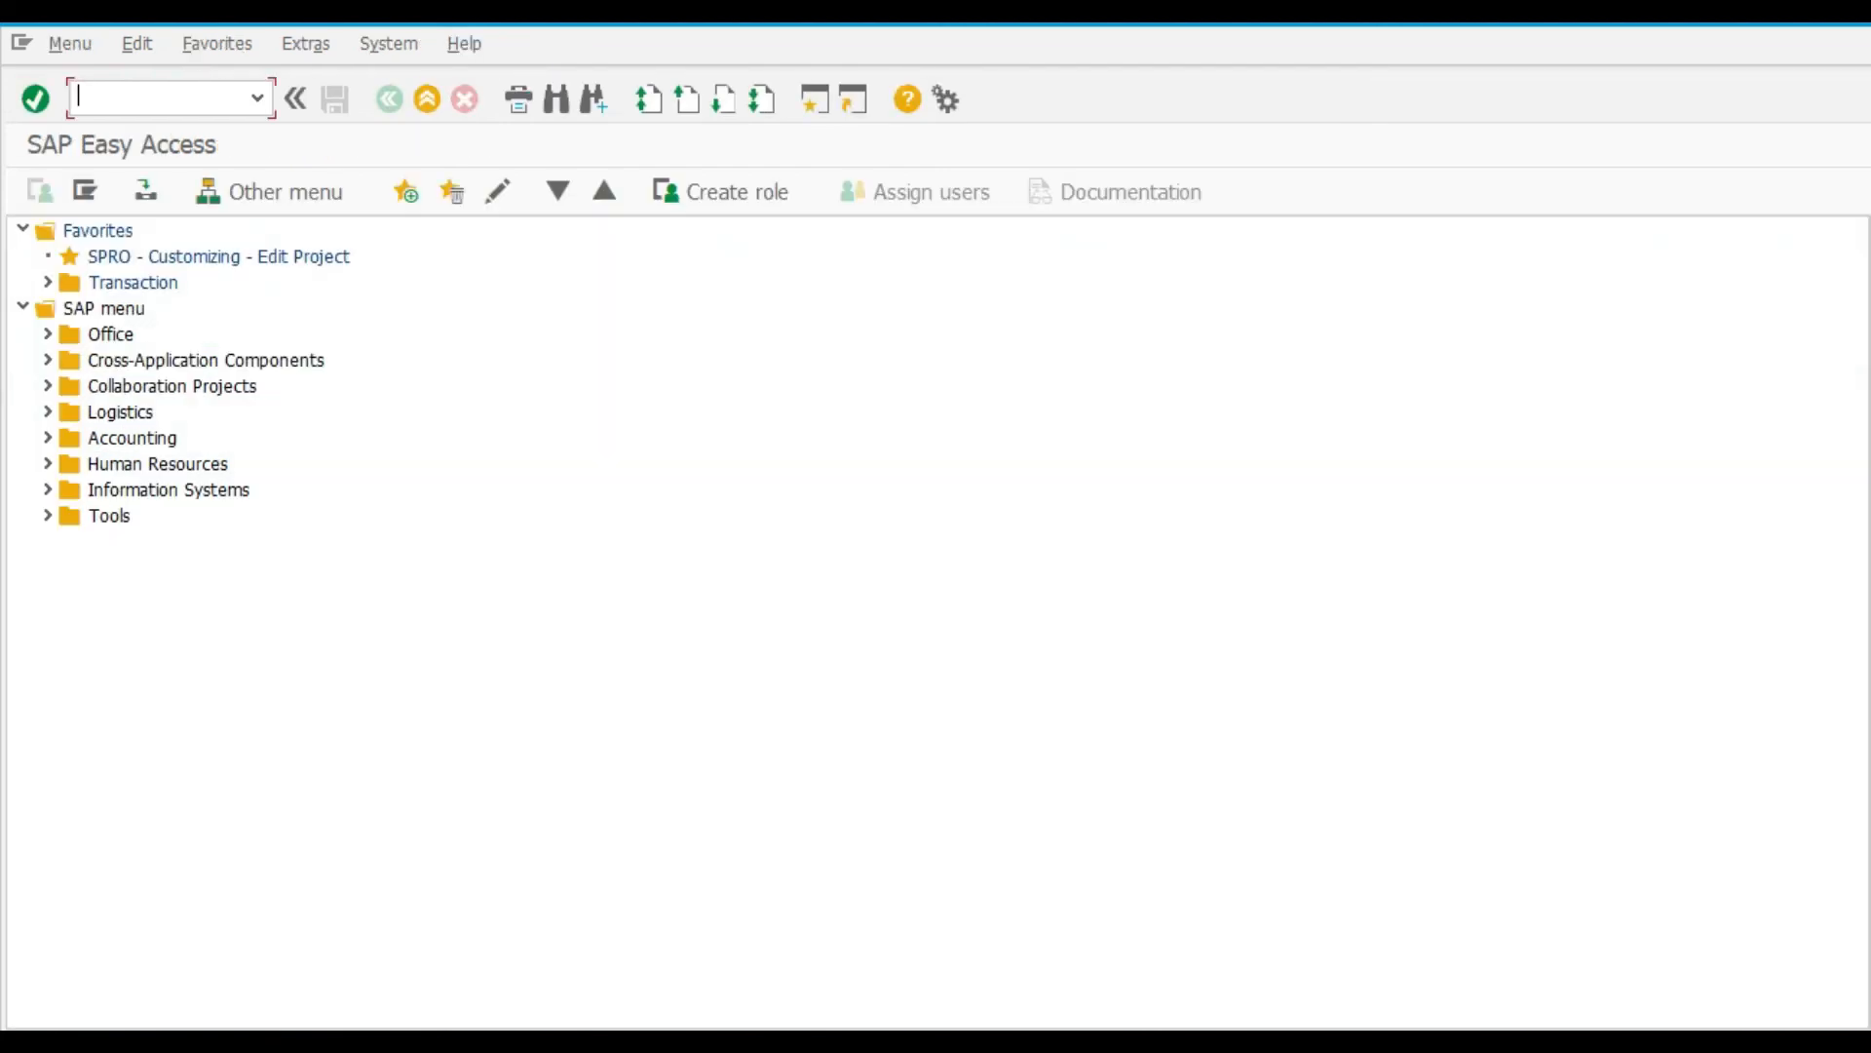
Copy transaction code KA01 for Create Primary Cost Elements from the Excel topic list and run it in SAP
{"action": "key", "text": "alt+Tab"}
{"action": "left_click", "coordinate": [410, 698]}
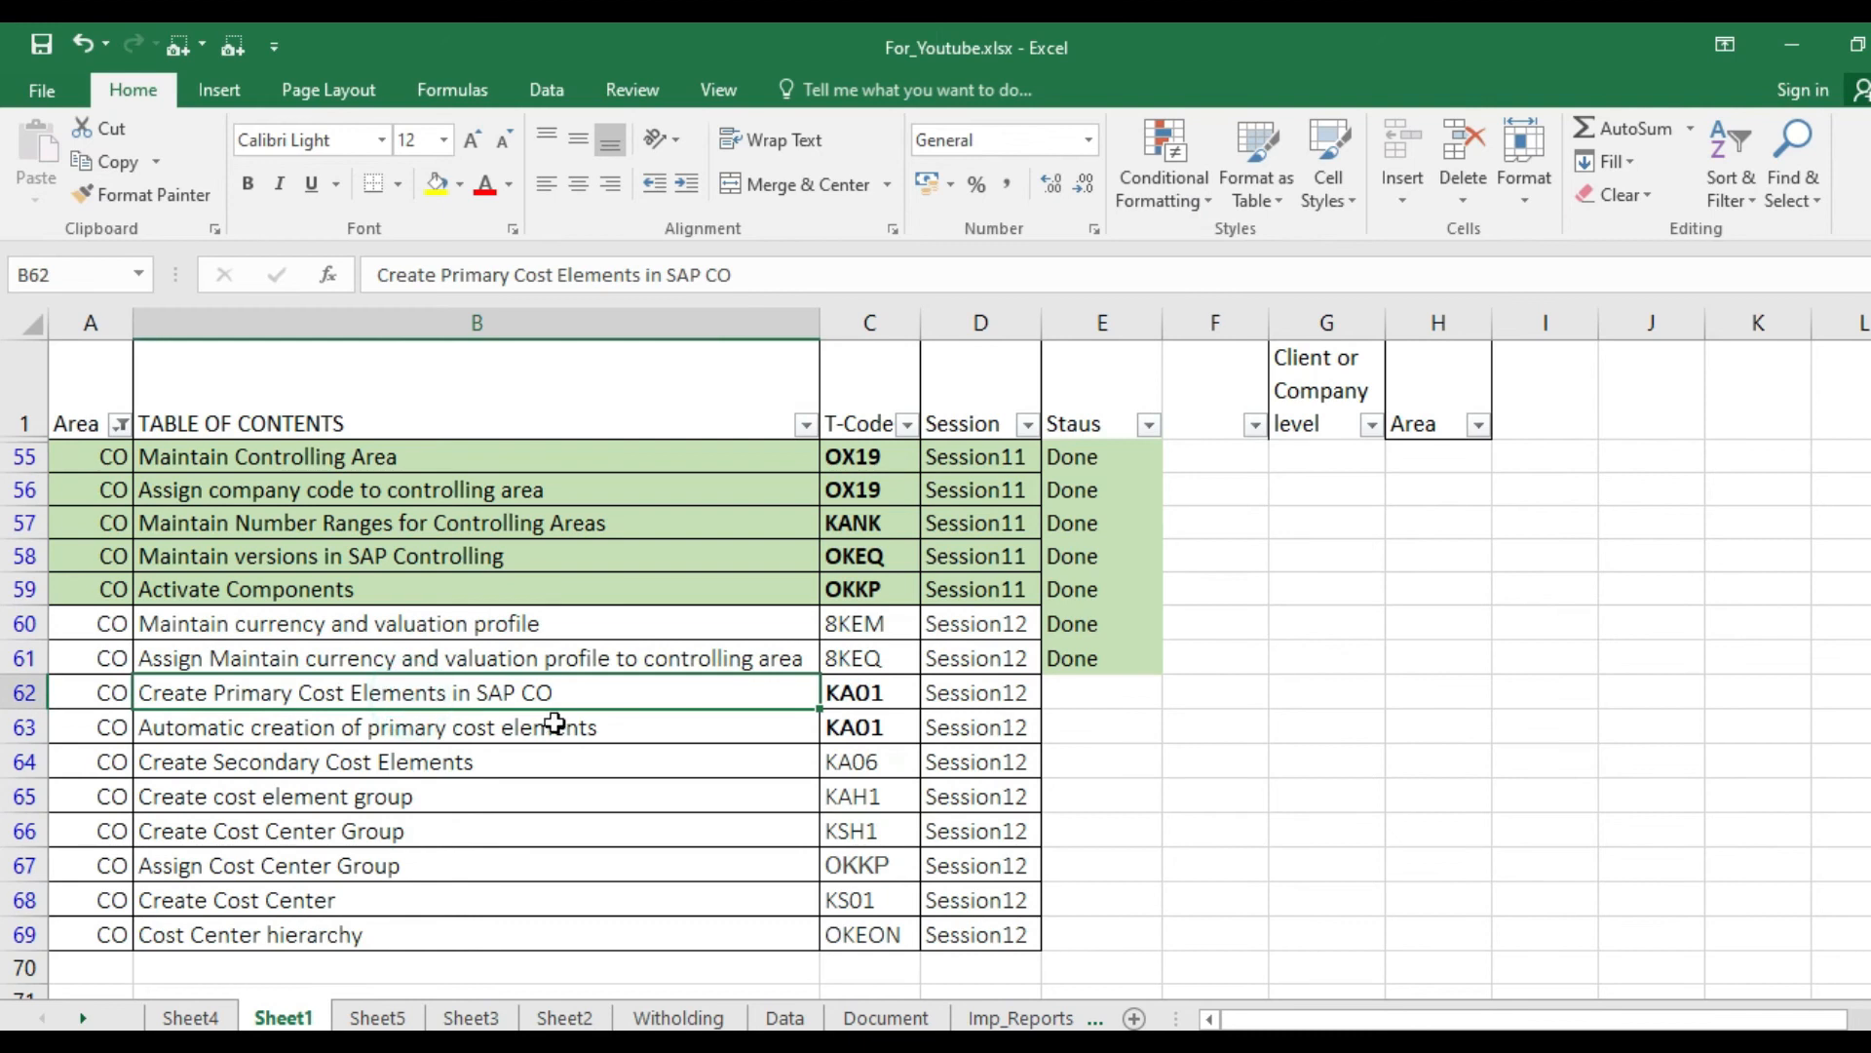
{"action": "left_click", "coordinate": [856, 692]}
{"action": "key", "text": "ctrl+c"}
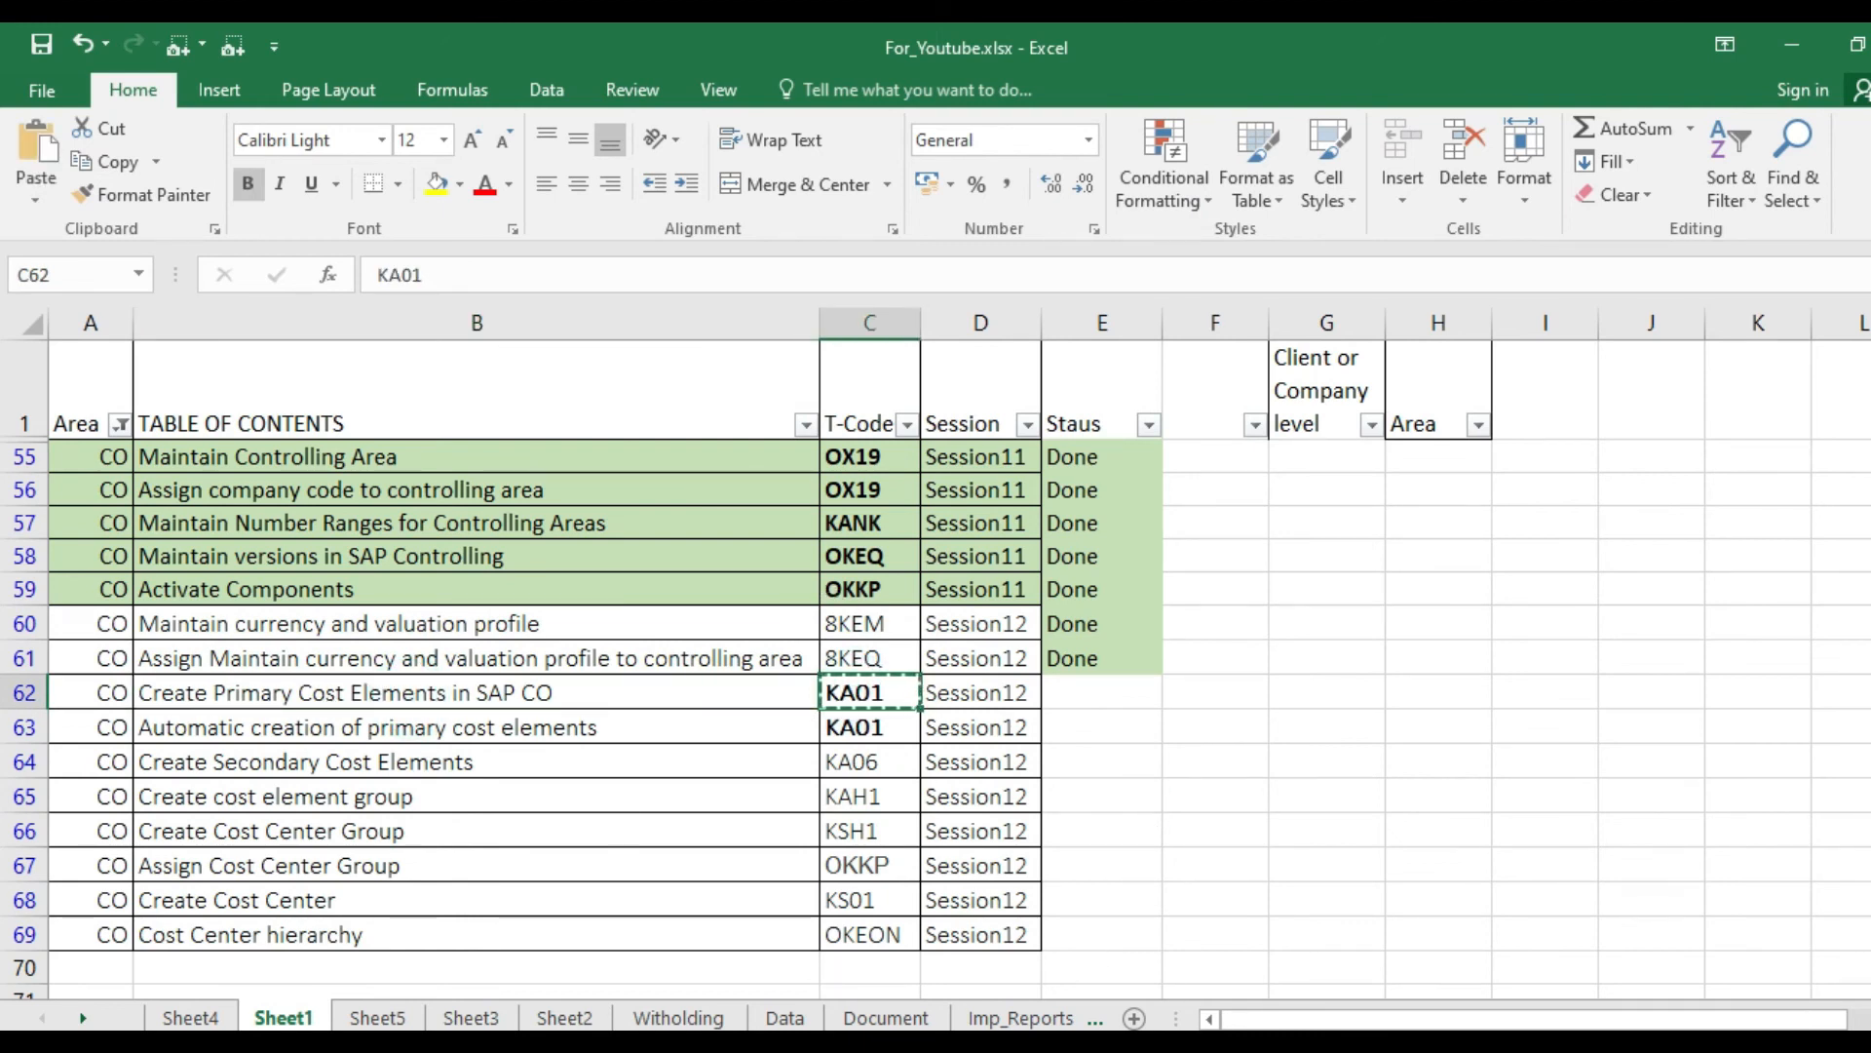
{"action": "left_click", "coordinate": [1101, 994]}
{"action": "left_click", "coordinate": [1191, 1014]}
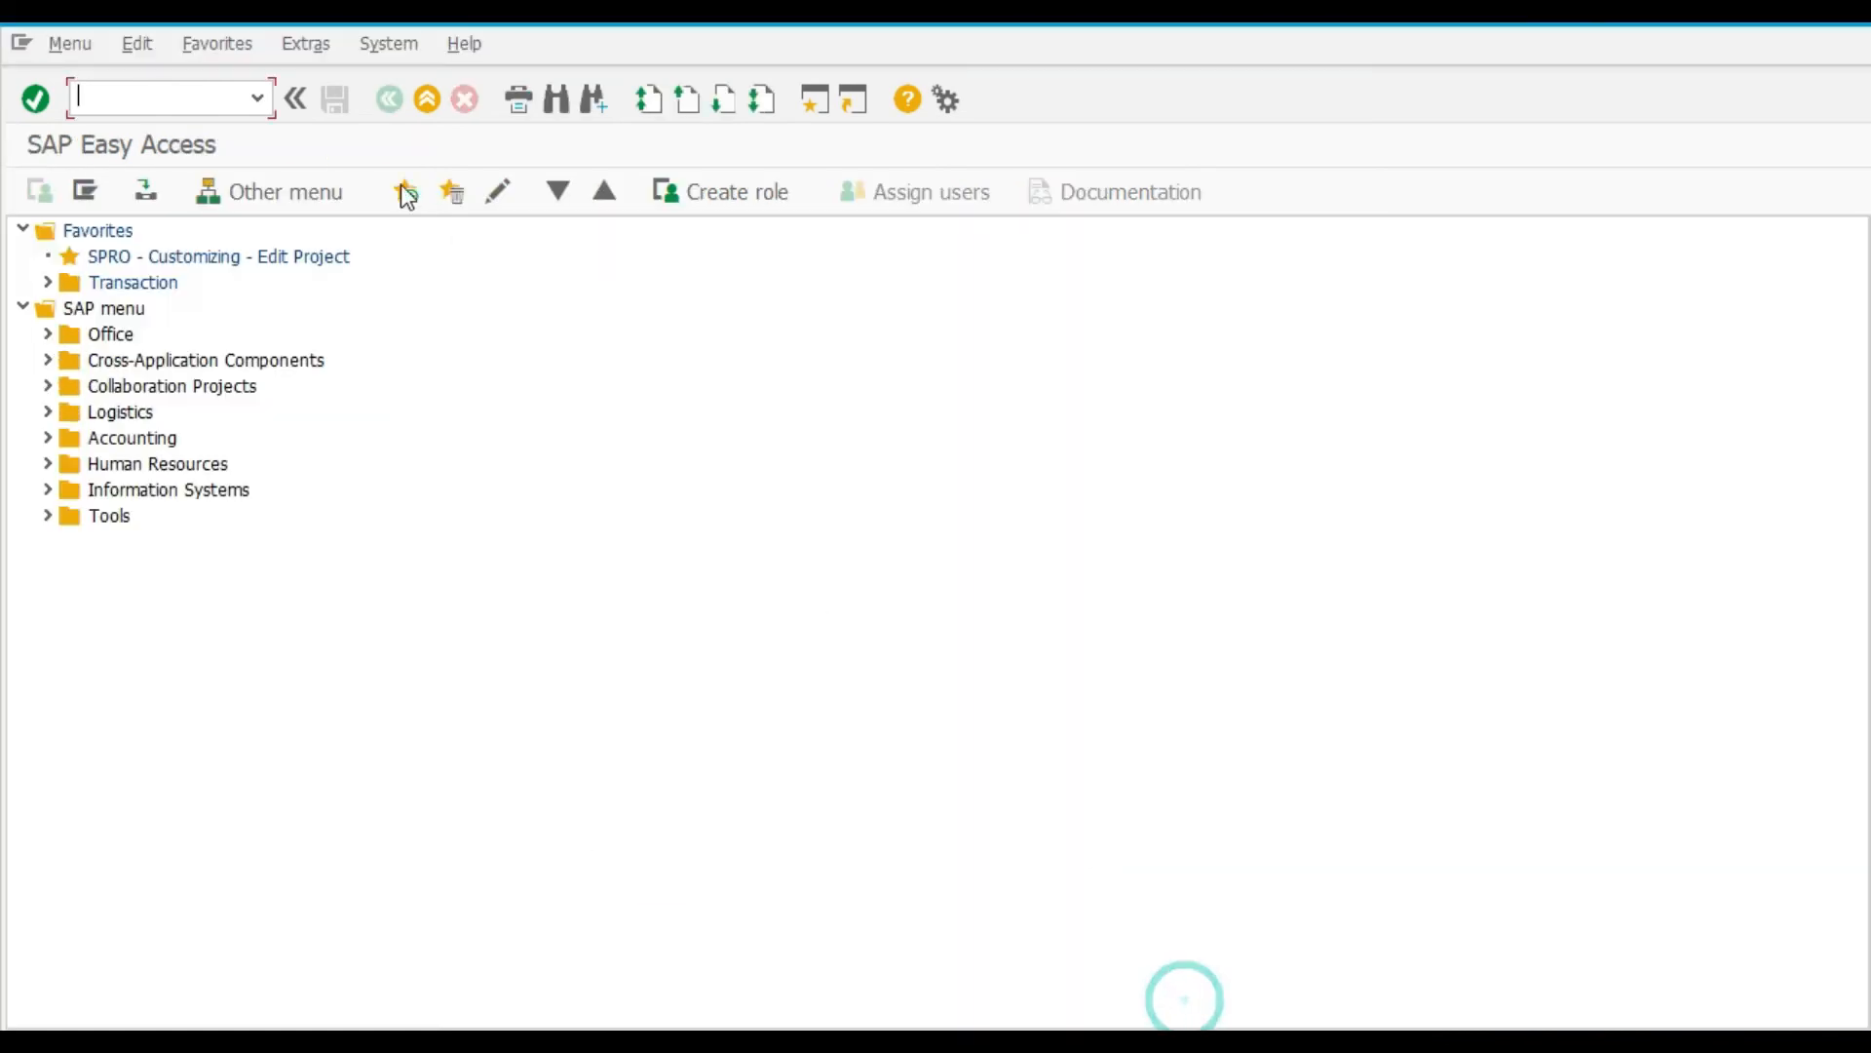
{"action": "left_click", "coordinate": [234, 100]}
{"action": "key", "text": "ctrl+v"}
{"action": "key", "text": "Return"}
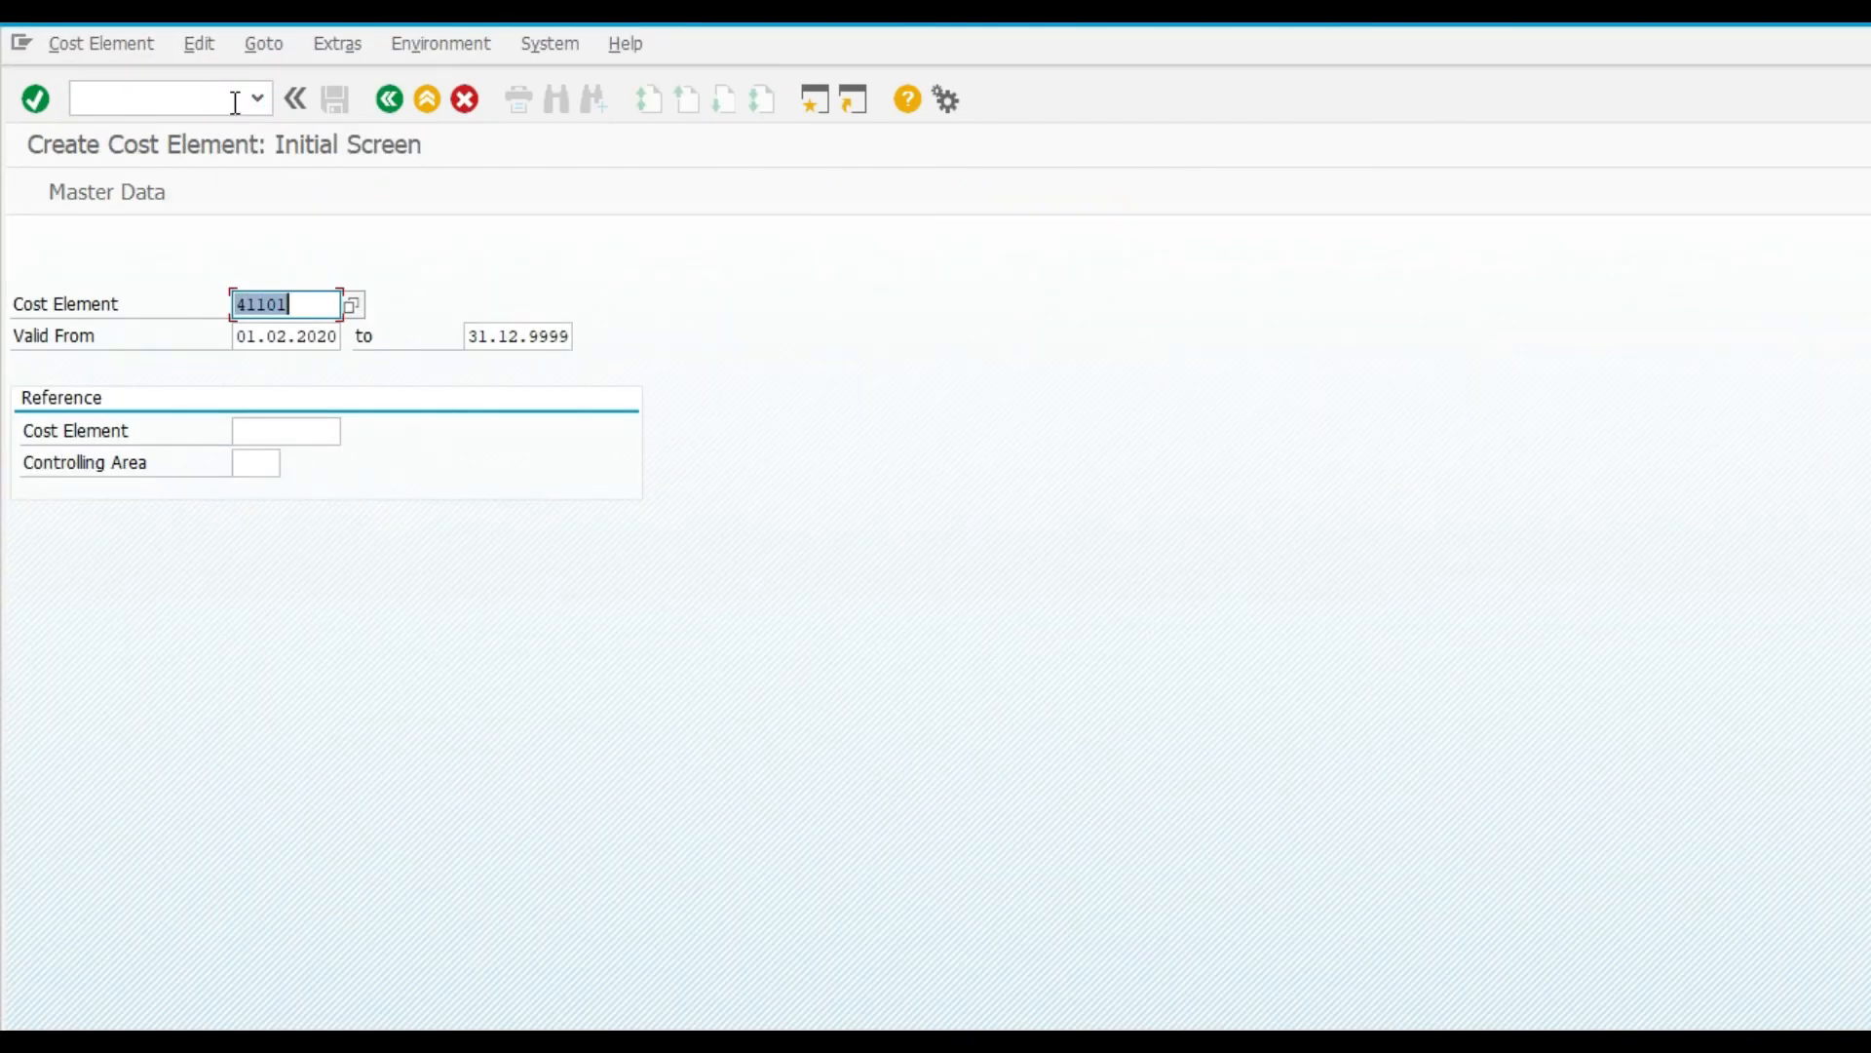
Start creating cost element 41101, valid from 01.02.2020, and choose its cost element category from the possible entries
{"action": "key", "text": "alt+Tab"}
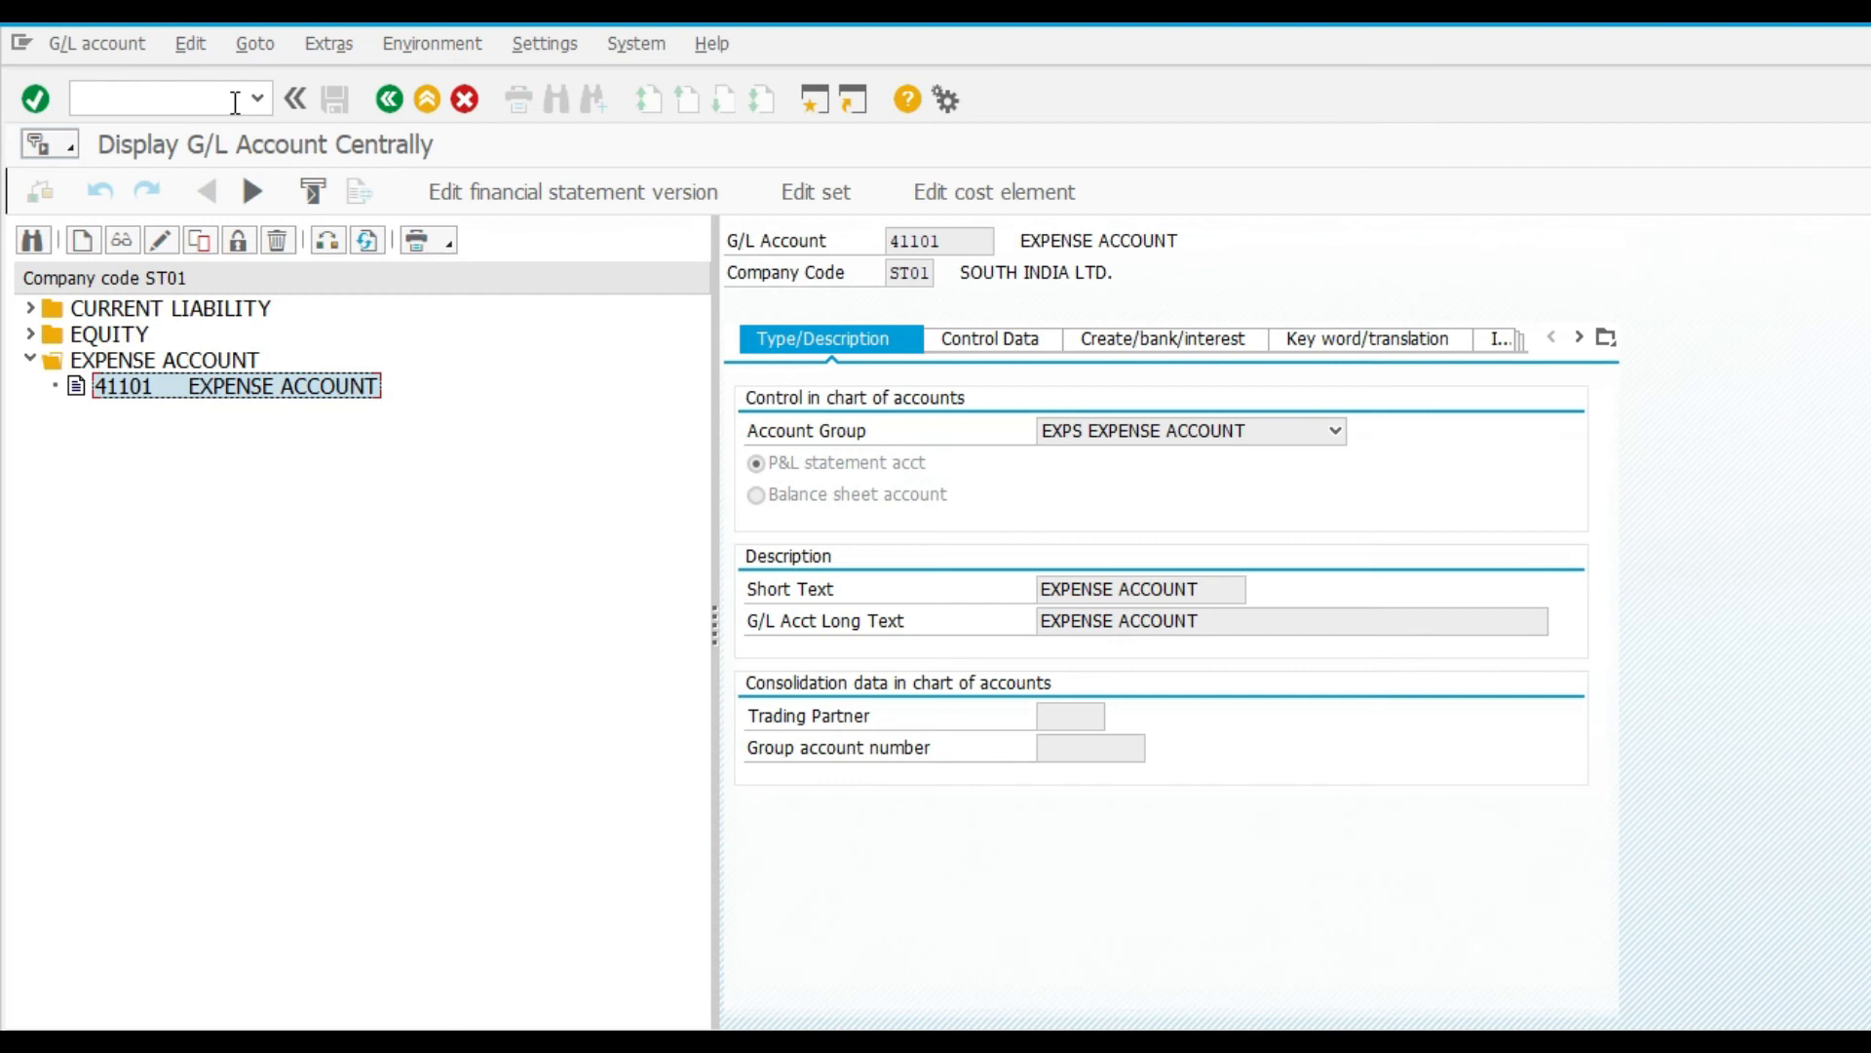
{"action": "key", "text": "alt+Tab"}
{"action": "key", "text": "Return"}
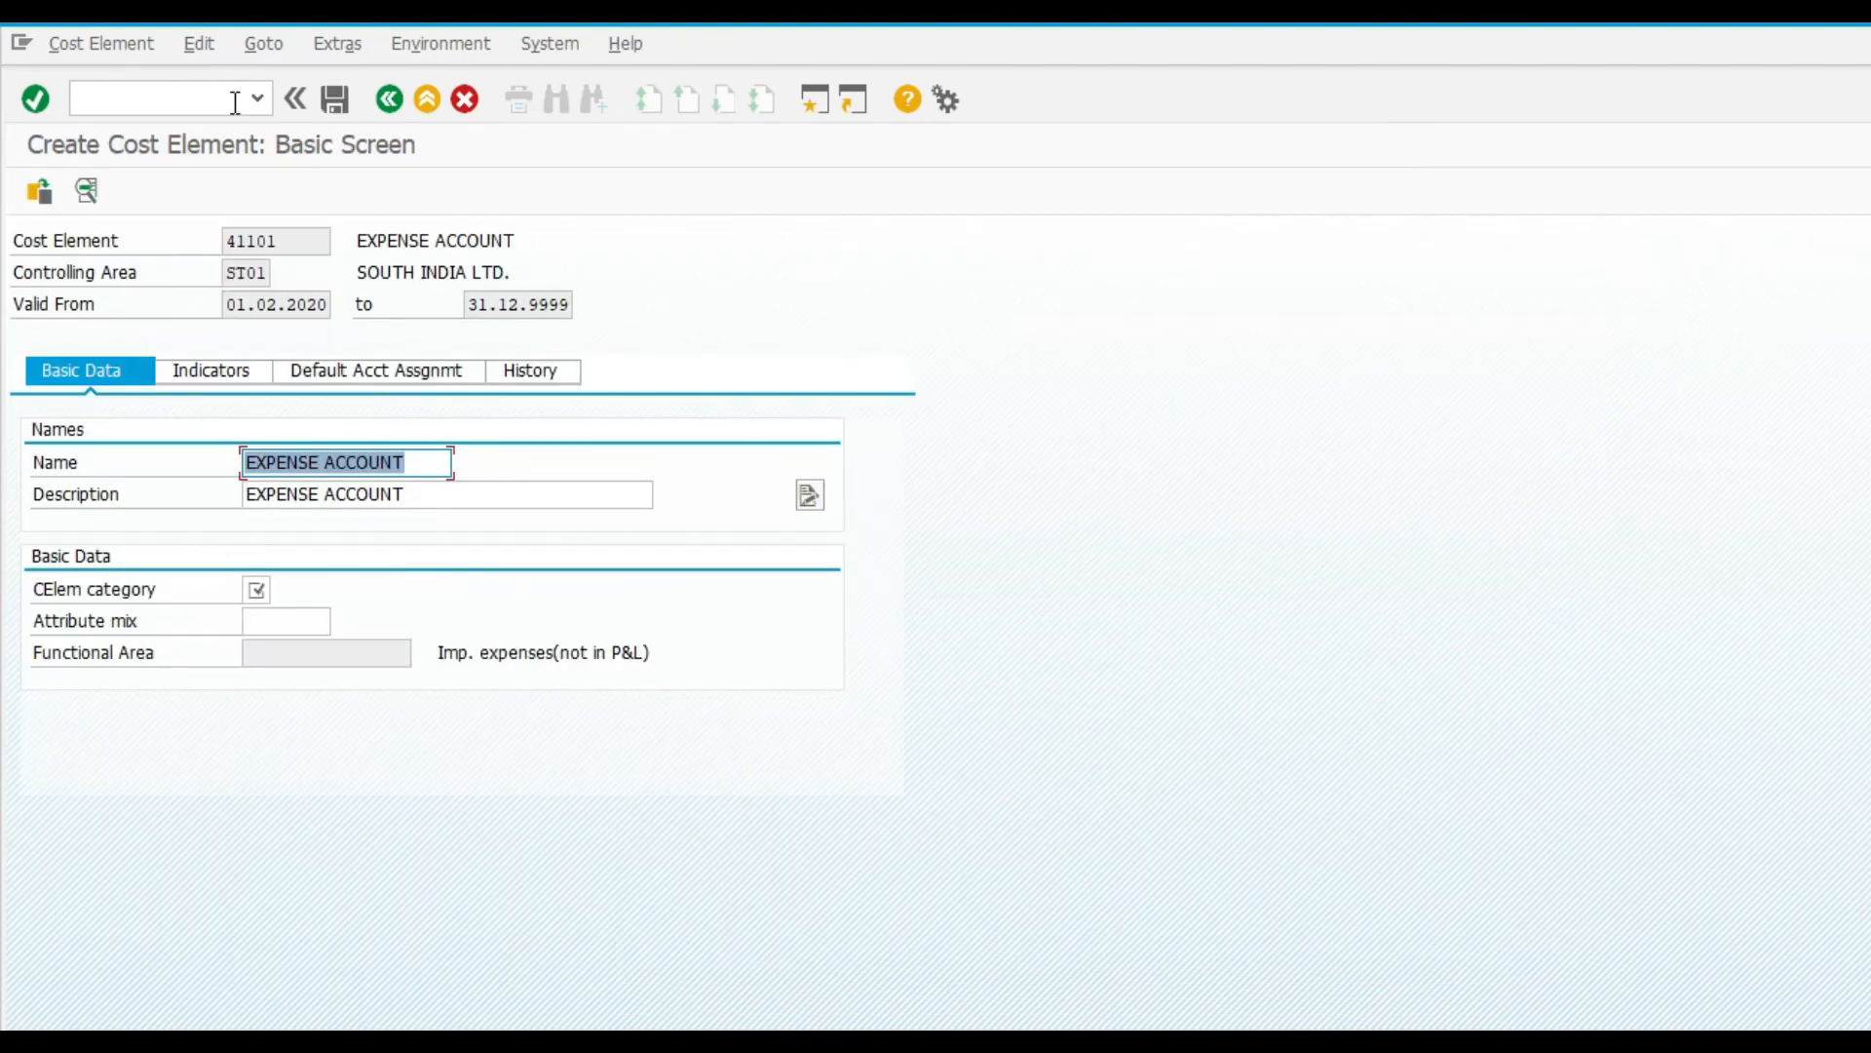
{"action": "left_click", "coordinate": [258, 589]}
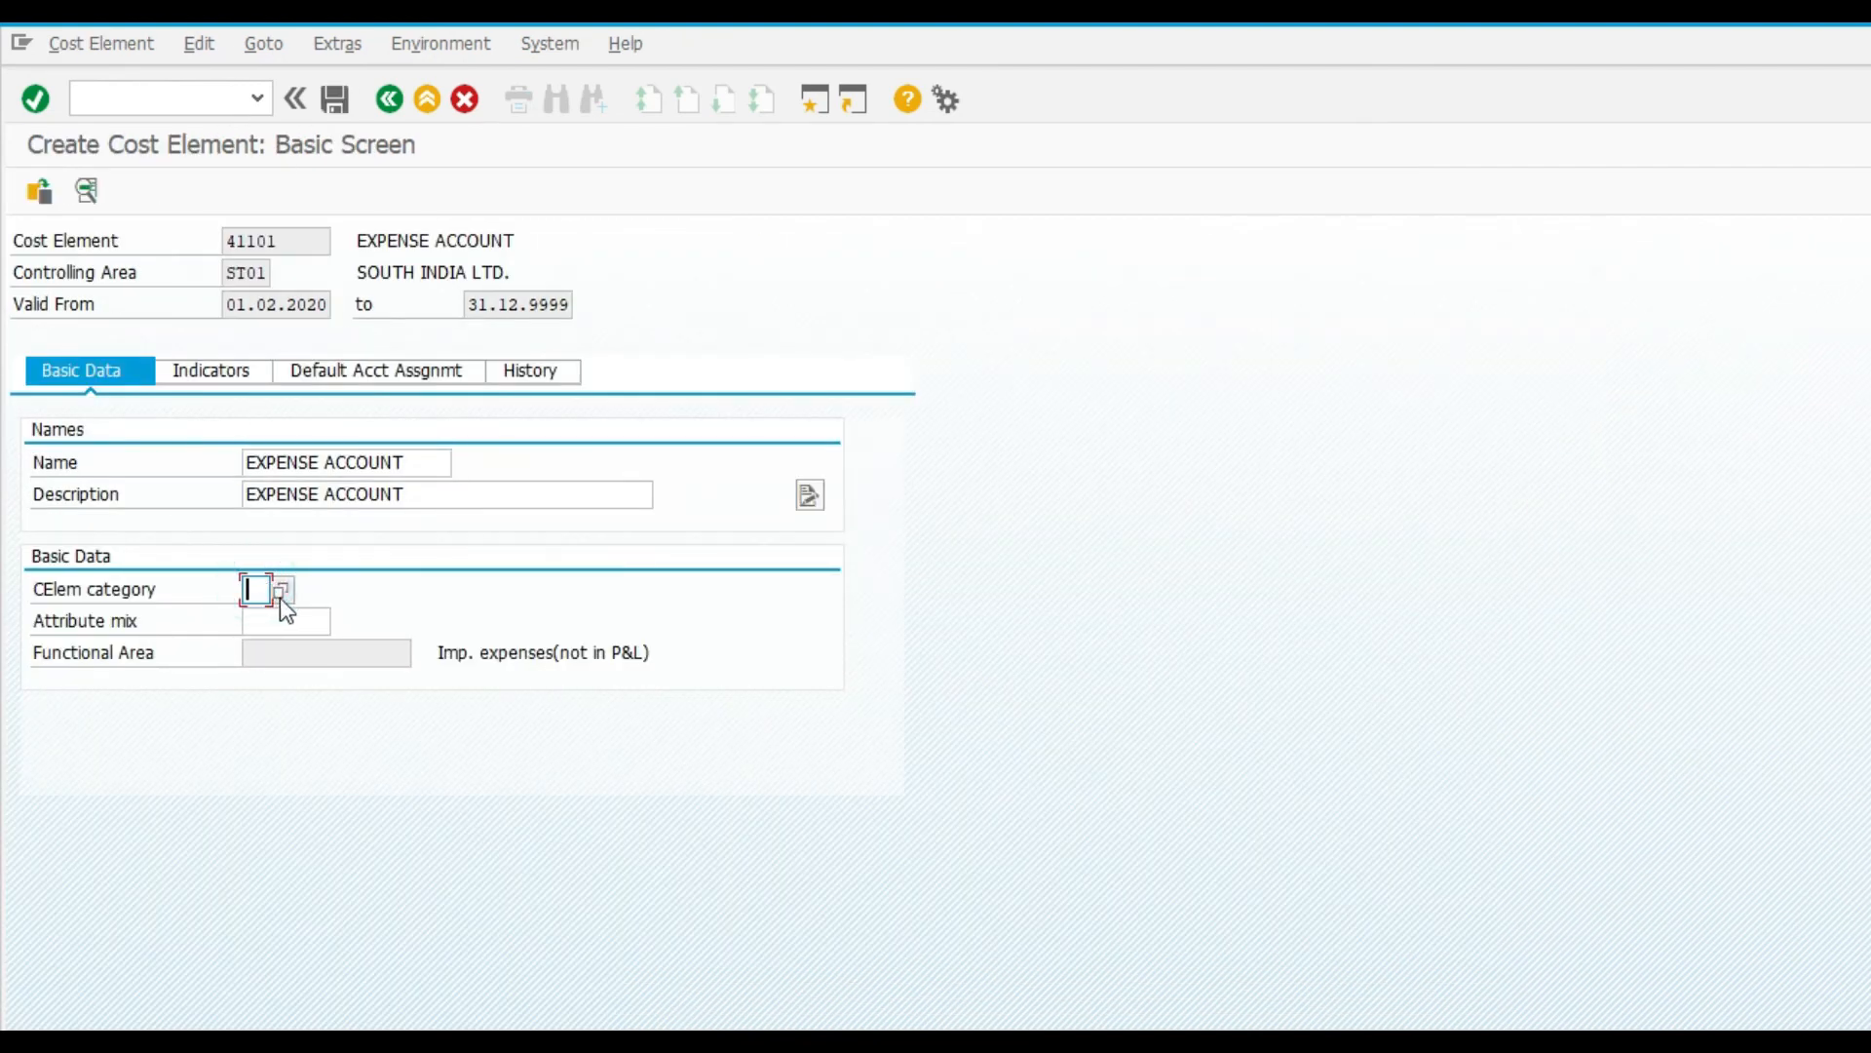
{"action": "left_click", "coordinate": [281, 594]}
{"action": "left_click", "coordinate": [689, 376]}
{"action": "left_click", "coordinate": [308, 621]}
{"action": "left_click", "coordinate": [301, 647]}
Assign cost center ST01ADMIN as the default account assignment of cost element 41101, save it and return to SAP Easy Access
{"action": "left_click", "coordinate": [209, 370]}
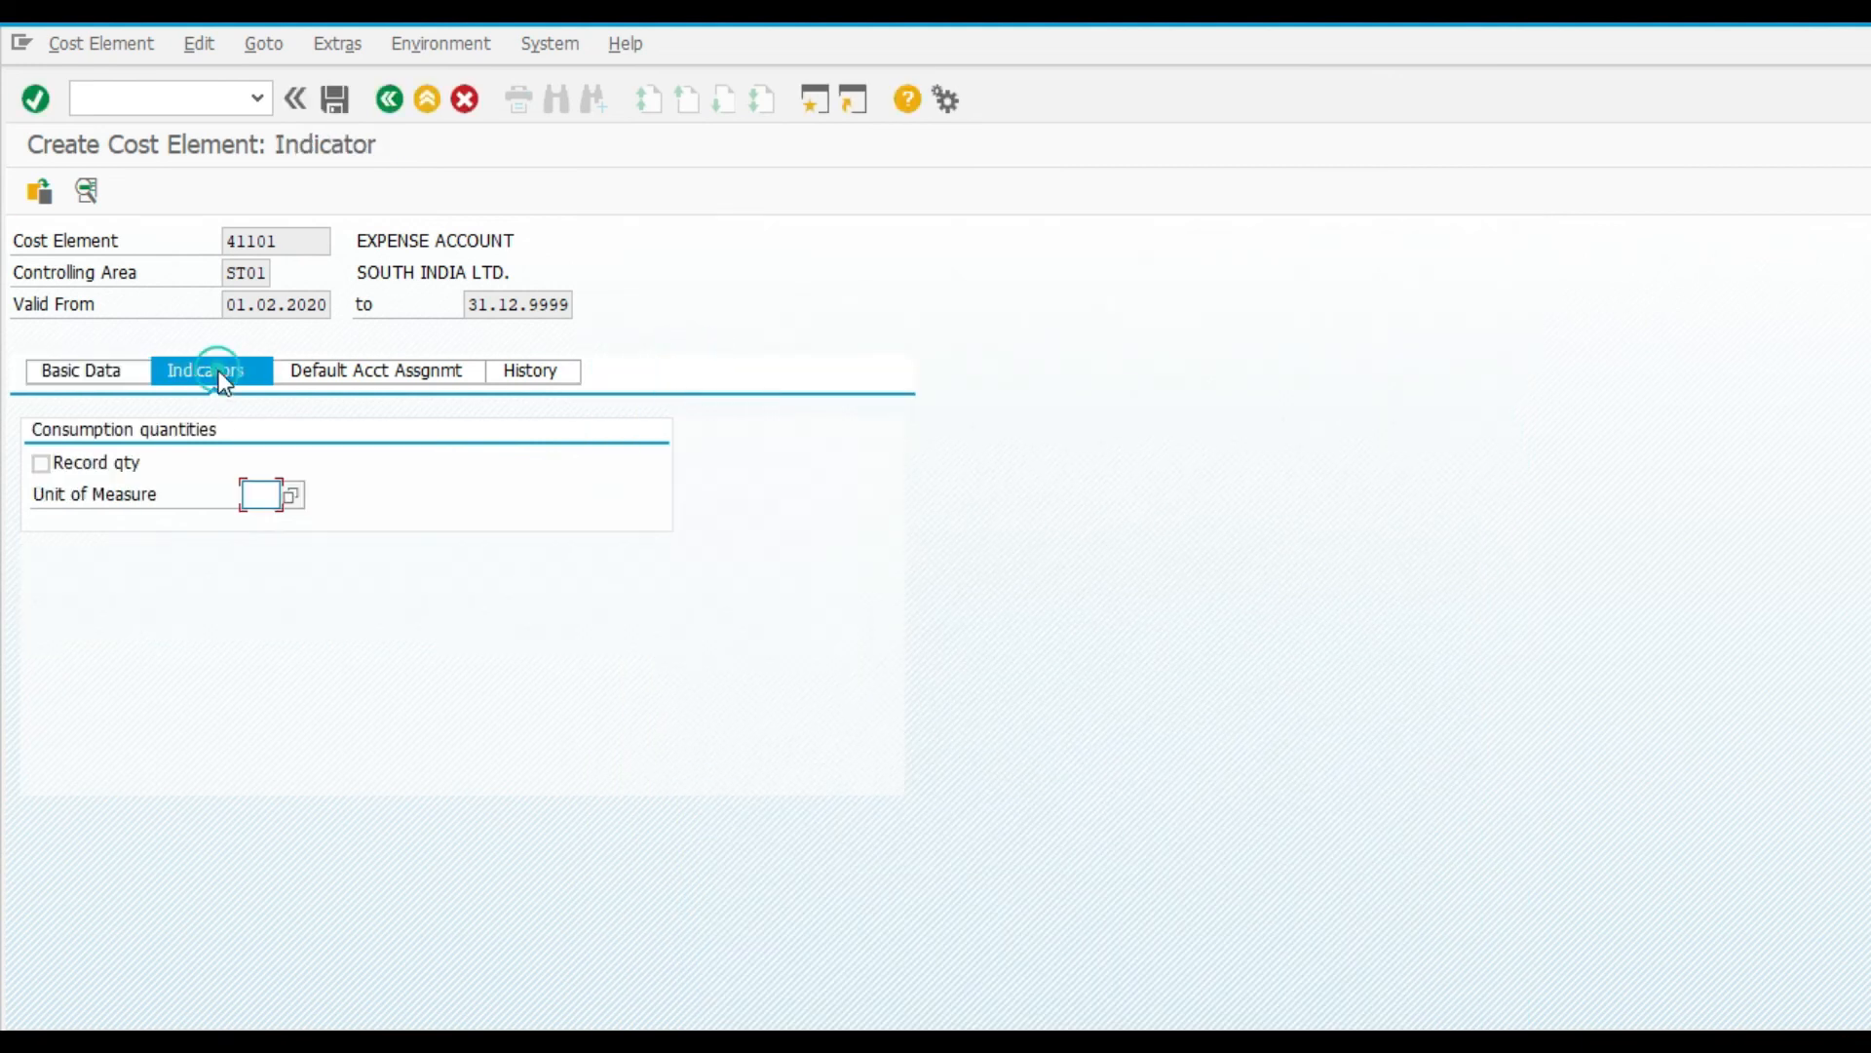
{"action": "left_click", "coordinate": [346, 370]}
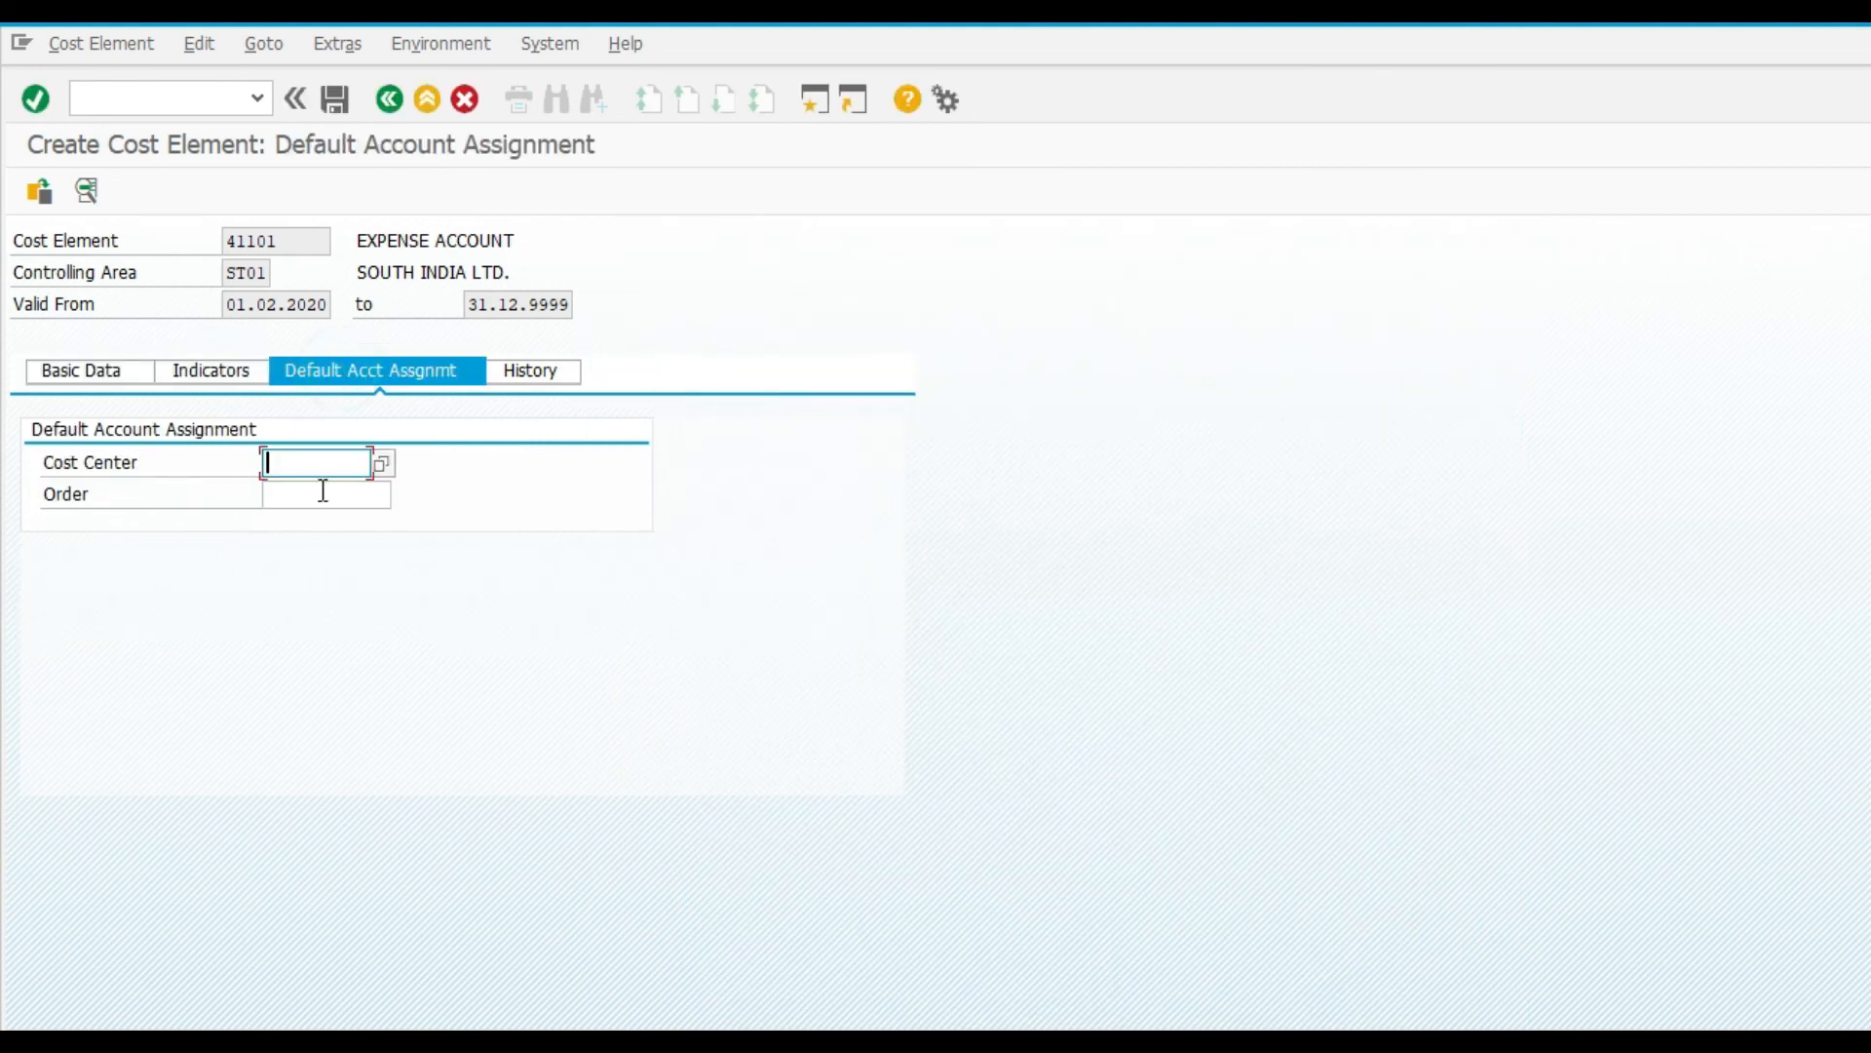
{"action": "key", "text": "F4"}
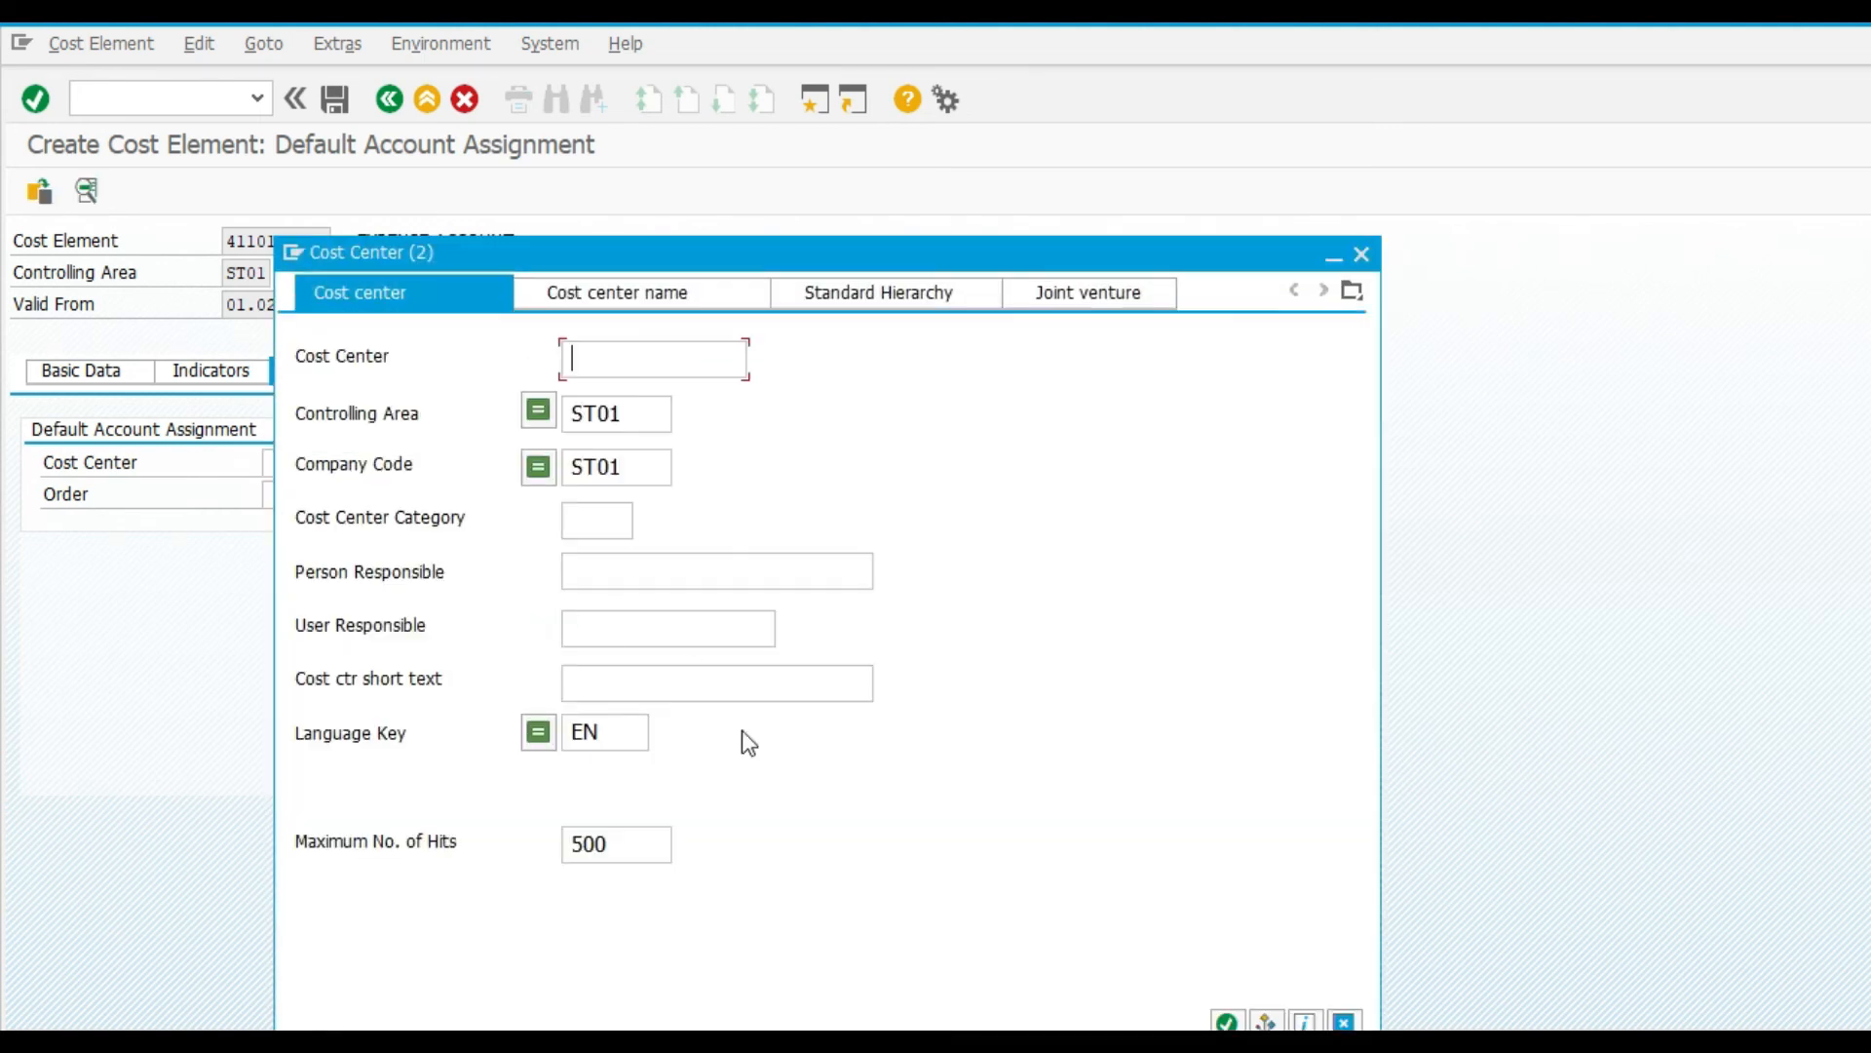
{"action": "left_click", "coordinate": [1218, 1018]}
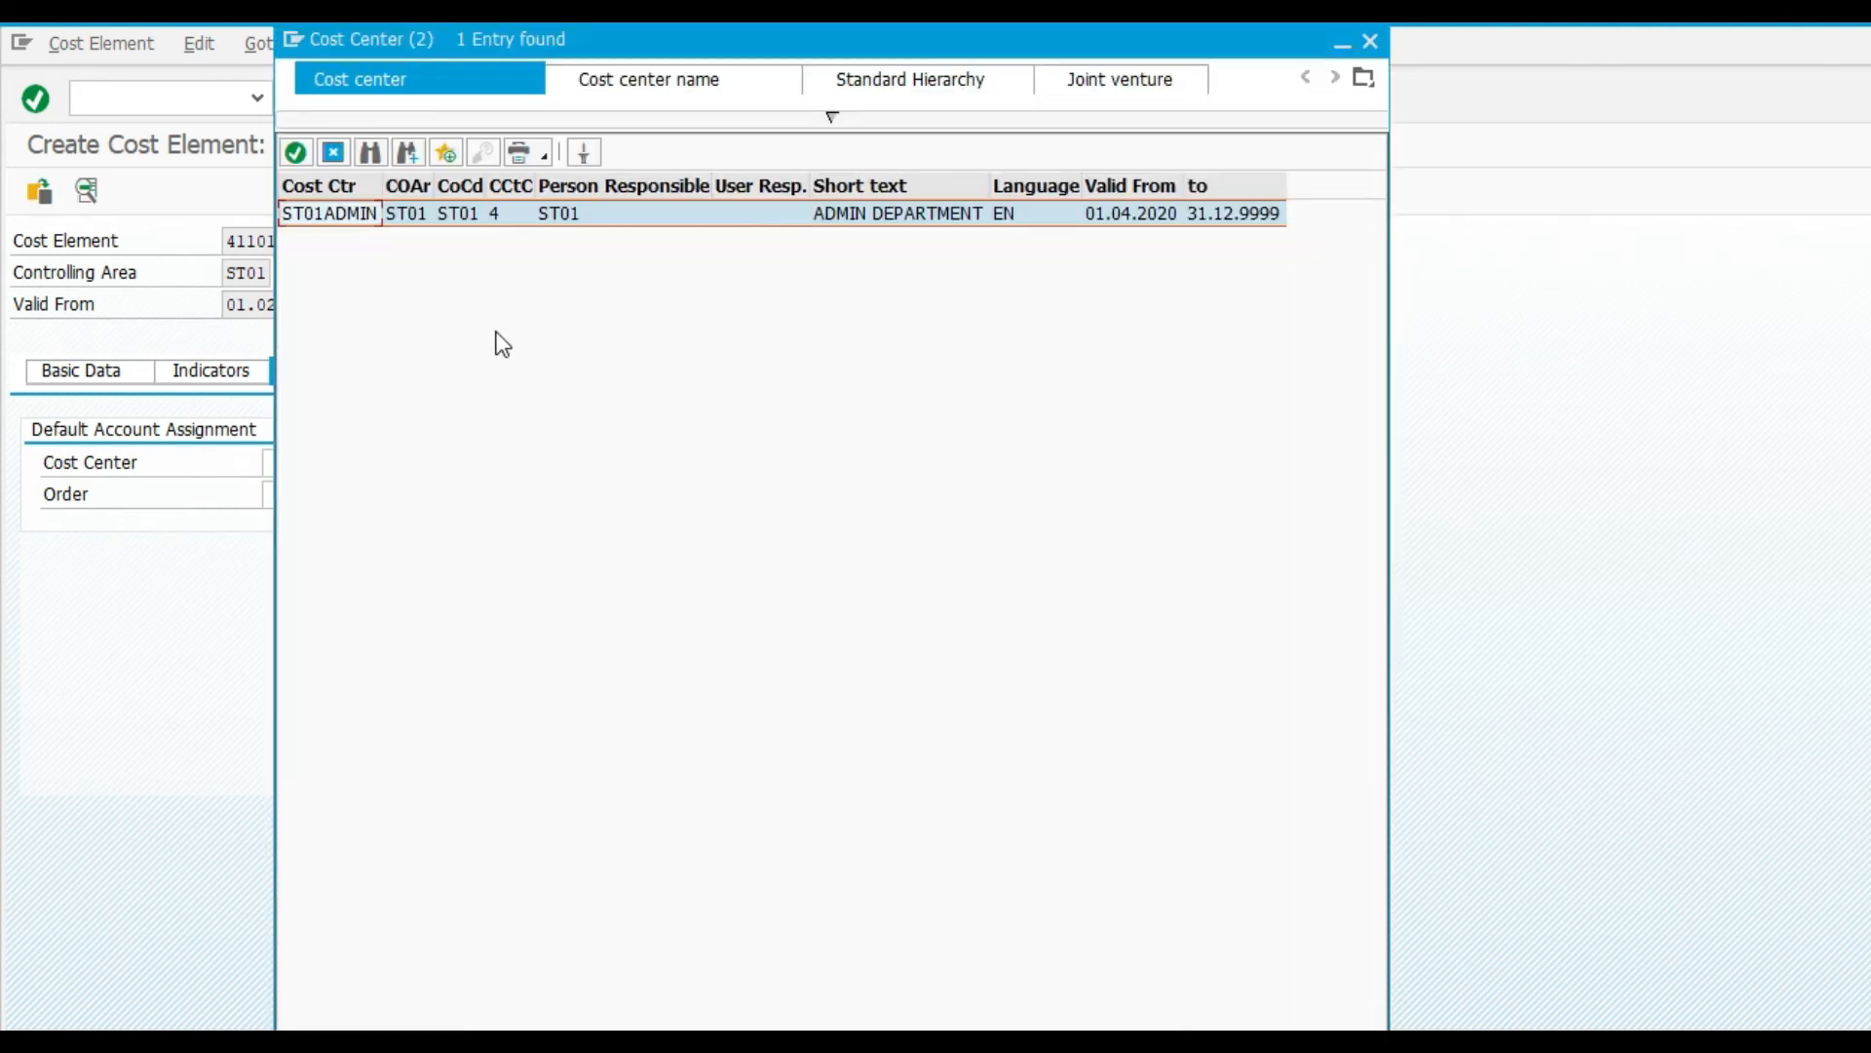
{"action": "double_click", "coordinate": [331, 214]}
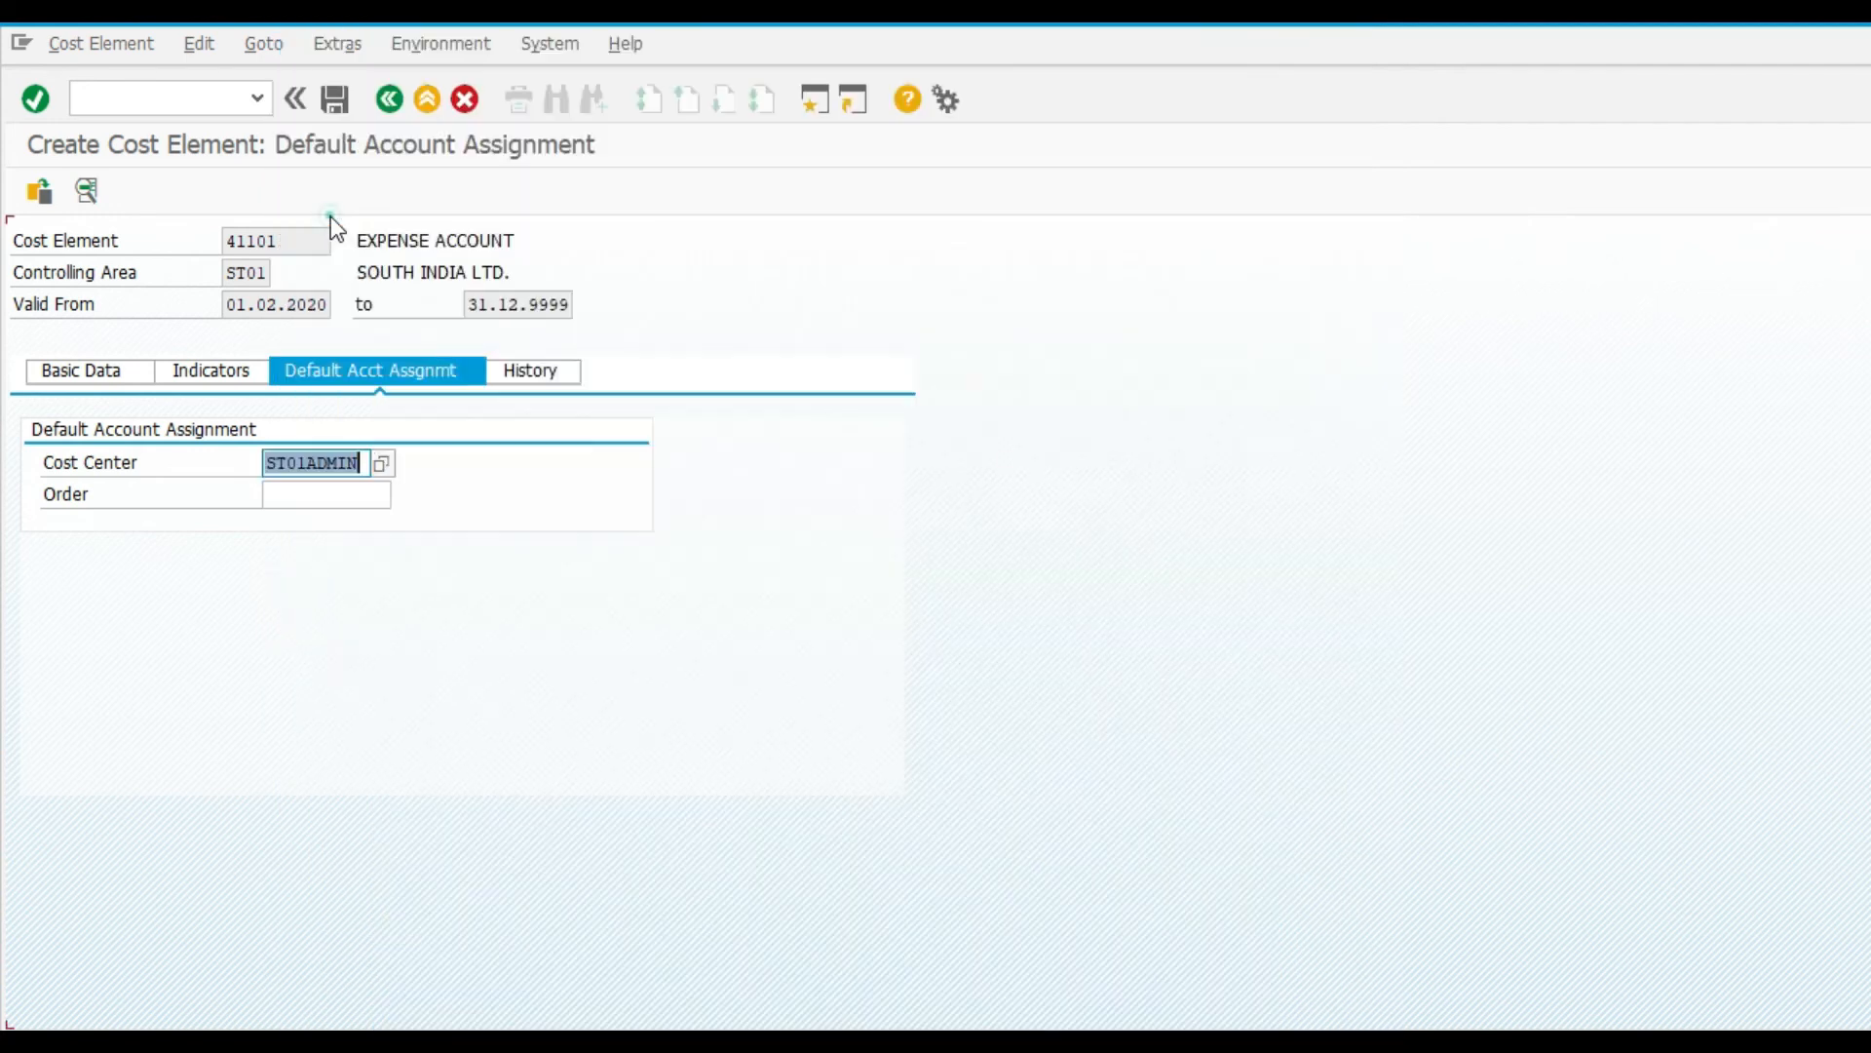
{"action": "left_click", "coordinate": [335, 99]}
{"action": "left_click", "coordinate": [421, 102]}
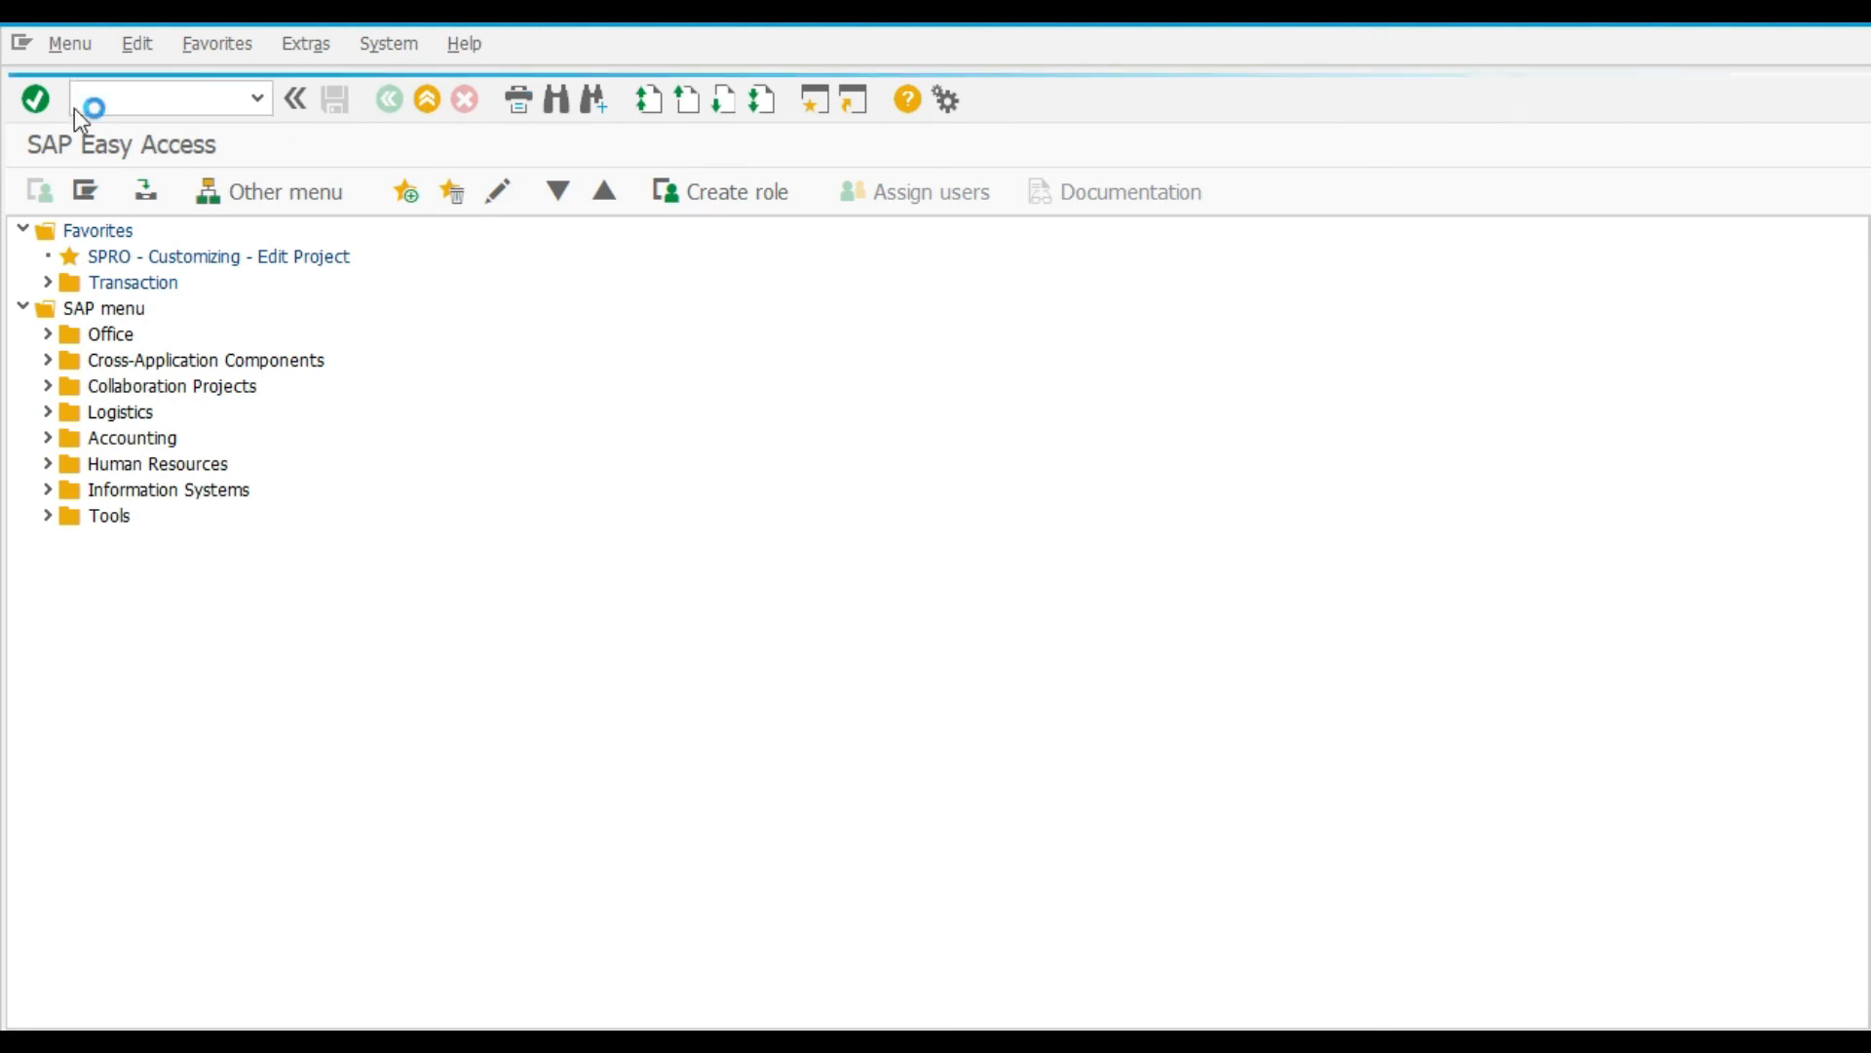
Open G/L document parking for company code ST01 and enter document date 200421 and currency INR
{"action": "type", "text": "ST01"}
{"action": "key", "text": "Return"}
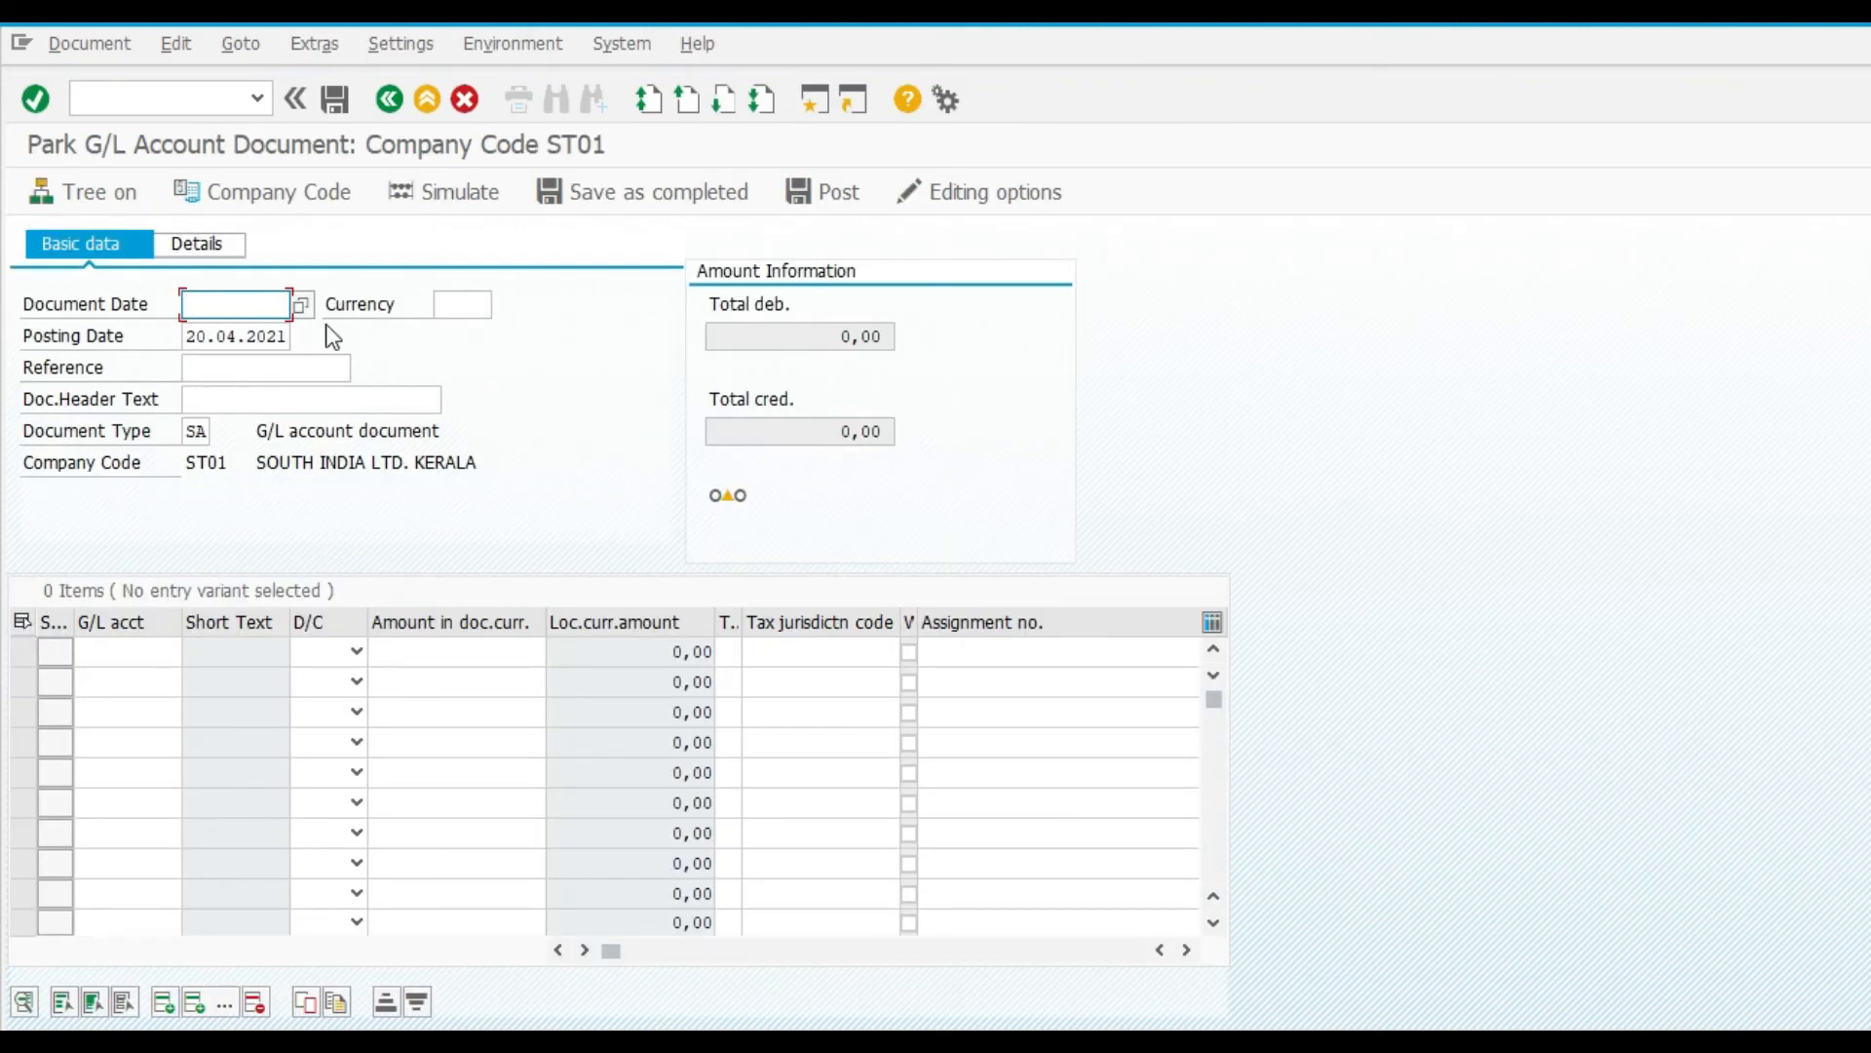
{"action": "type", "text": "200421"}
{"action": "key", "text": "Tab"}
{"action": "type", "text": "INR"}
{"action": "key", "text": "Tab"}
{"action": "key", "text": "Tab"}
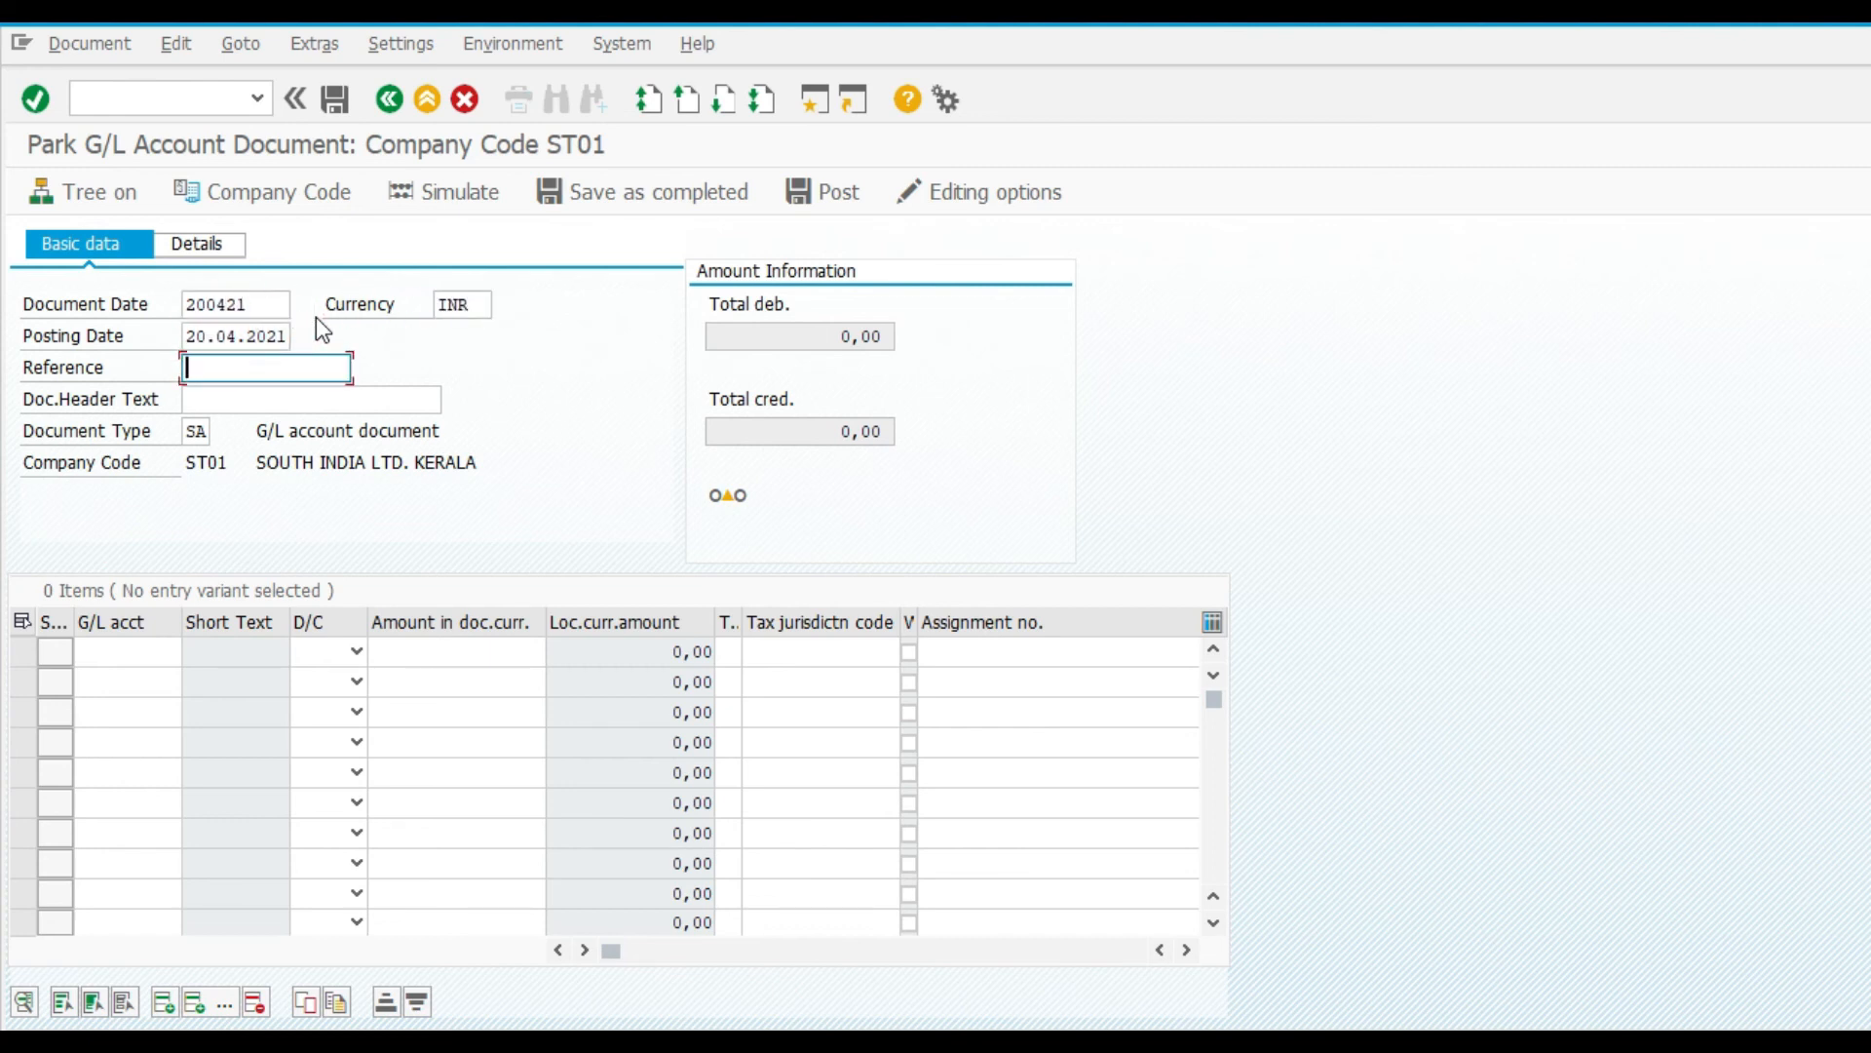
Enter TESTING CONTROL as the document's reference and go to the first line item's account
{"action": "type", "text": "TESTTING CONTRO"}
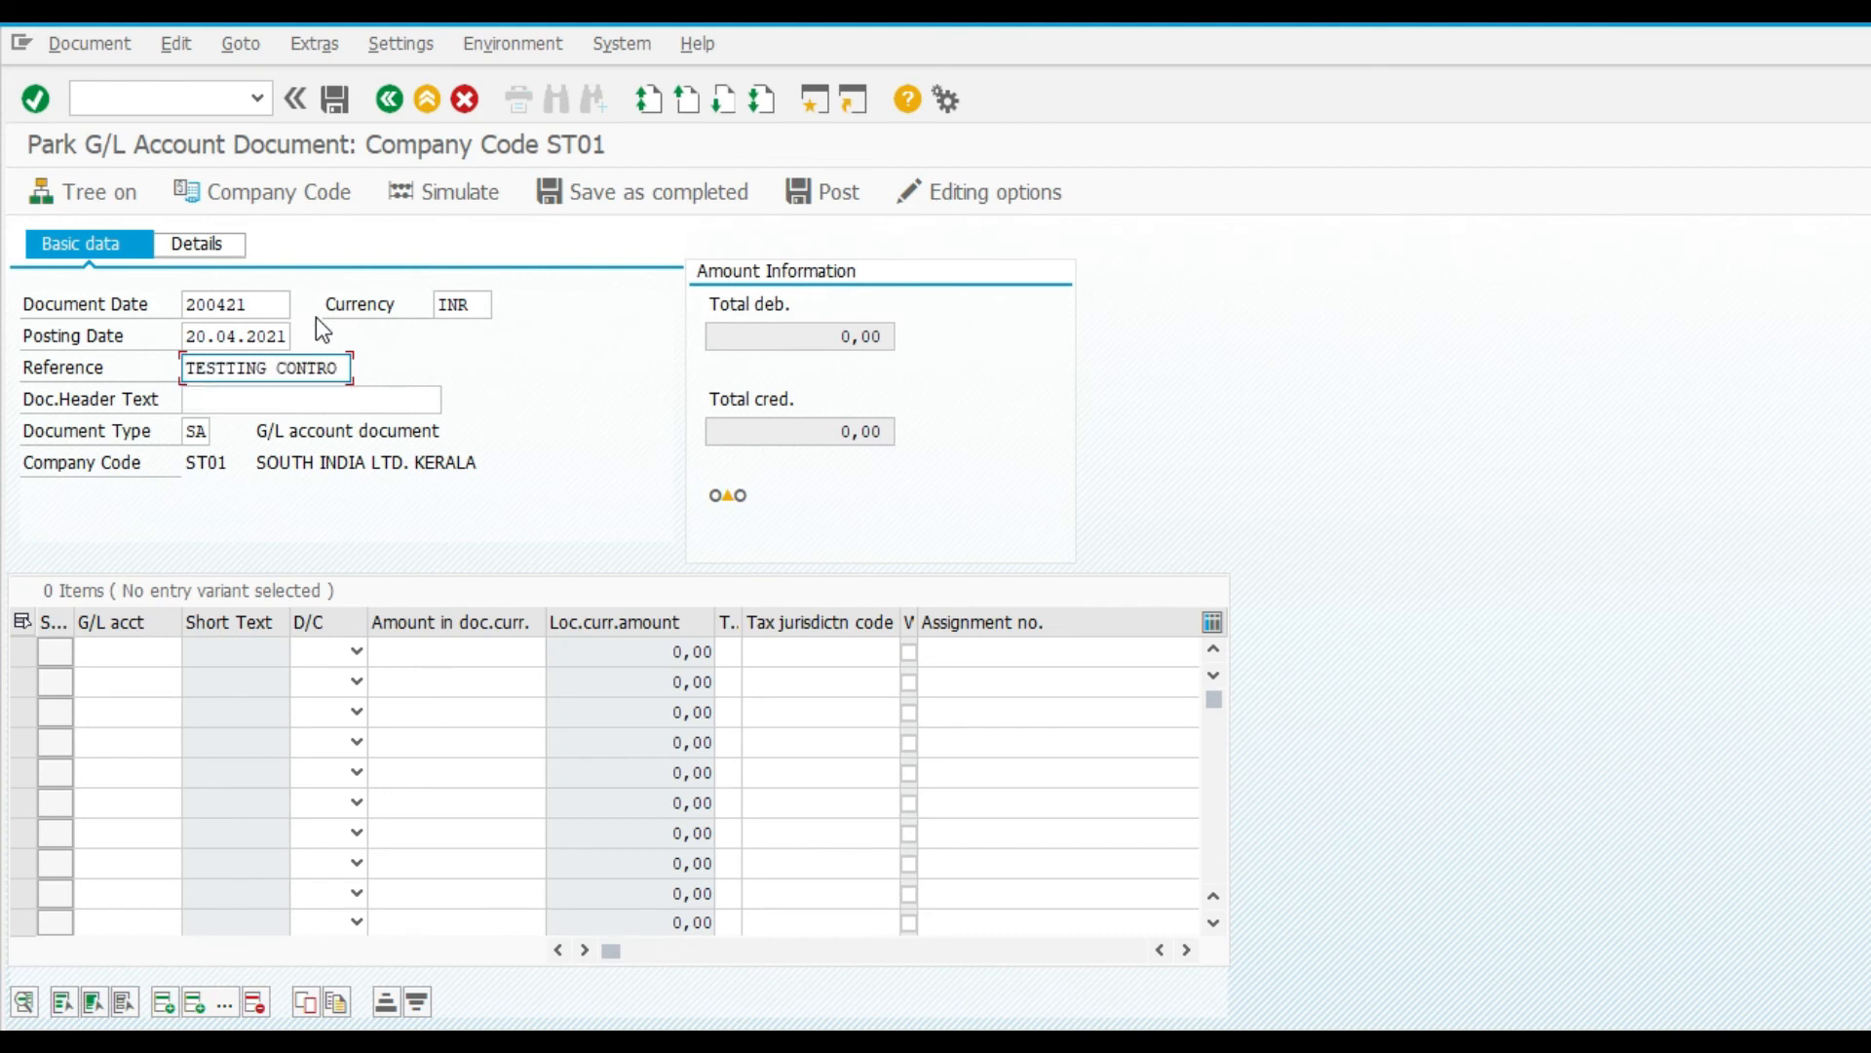
{"action": "key", "text": "Left"}
{"action": "key", "text": "Left"}
{"action": "key", "text": "Left"}
{"action": "key", "text": "Left"}
{"action": "key", "text": "Left"}
{"action": "key", "text": "Left"}
{"action": "key", "text": "BackSpace"}
{"action": "key", "text": "Tab"}
{"action": "key", "text": "Tab"}
{"action": "key", "text": "Tab"}
{"action": "key", "text": "Tab"}
{"action": "key", "text": "Tab"}
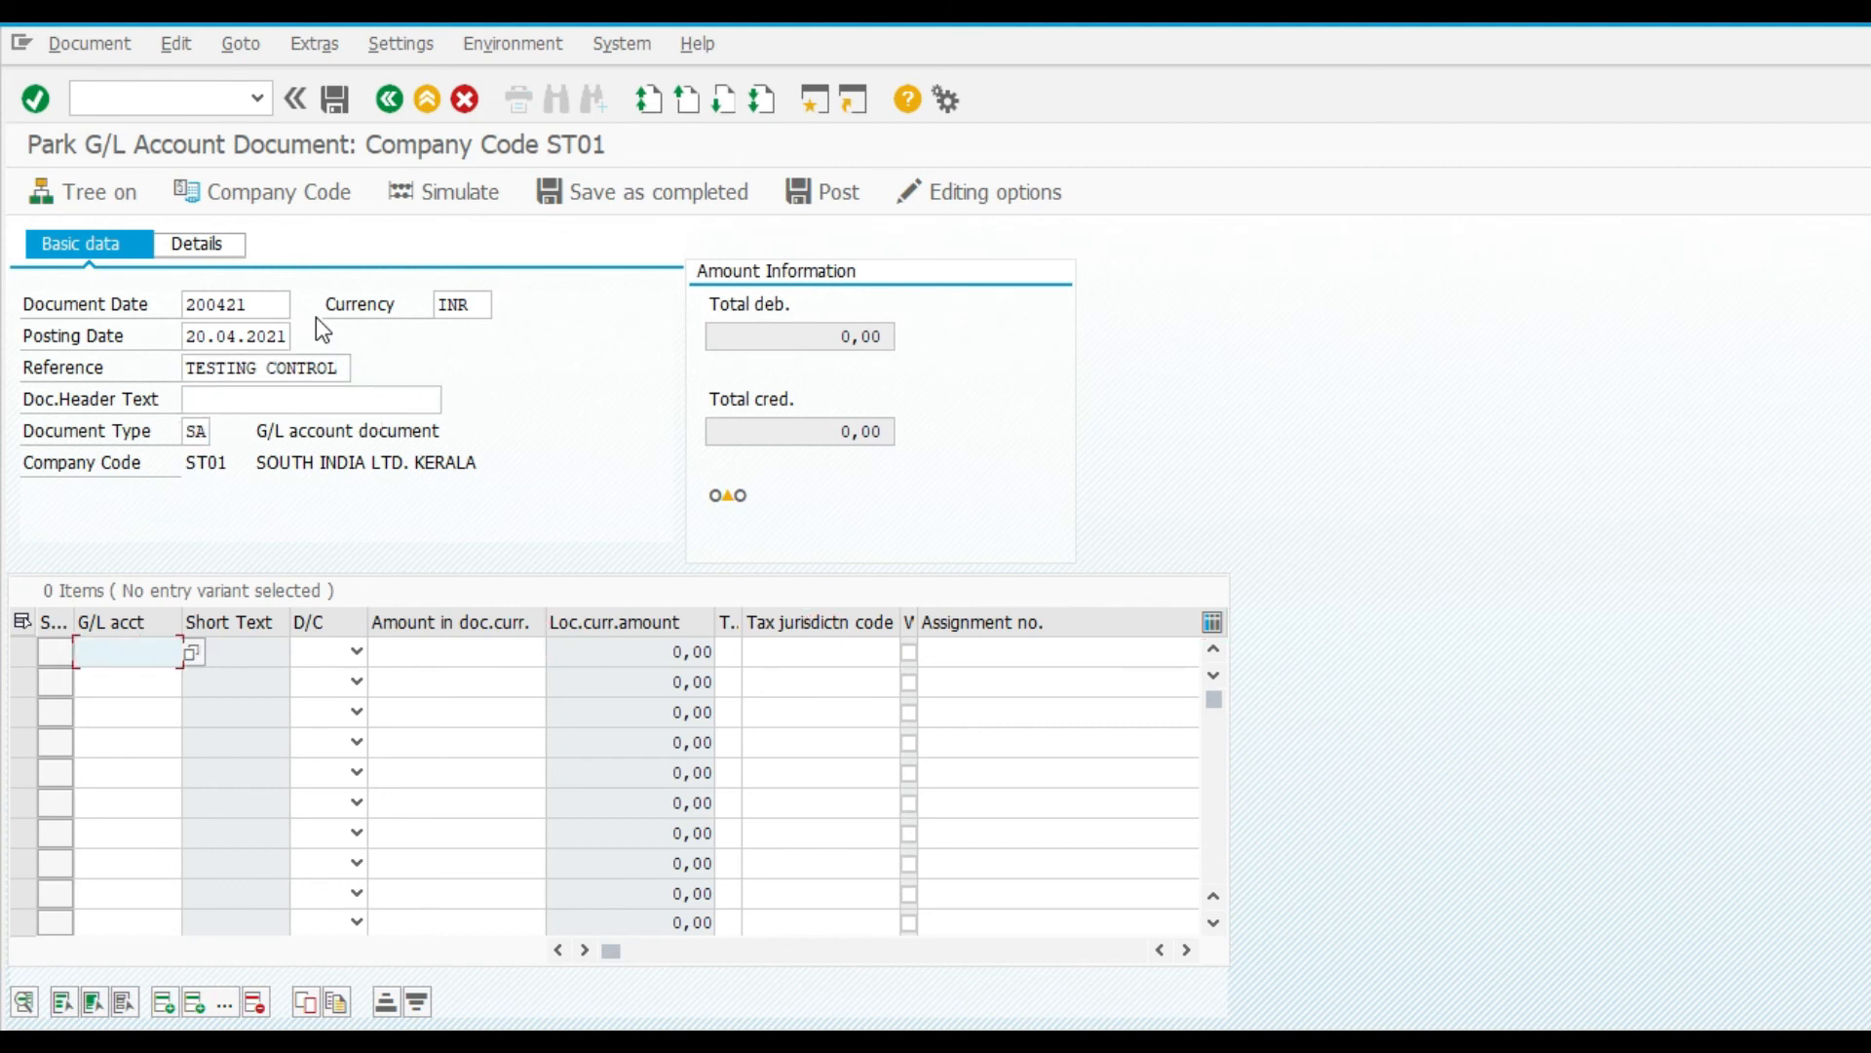
Look up G/L accounts in chart of accounts ST01 and use EXPENSE ACCOUNT 41101 for the first line item
{"action": "key", "text": "F4"}
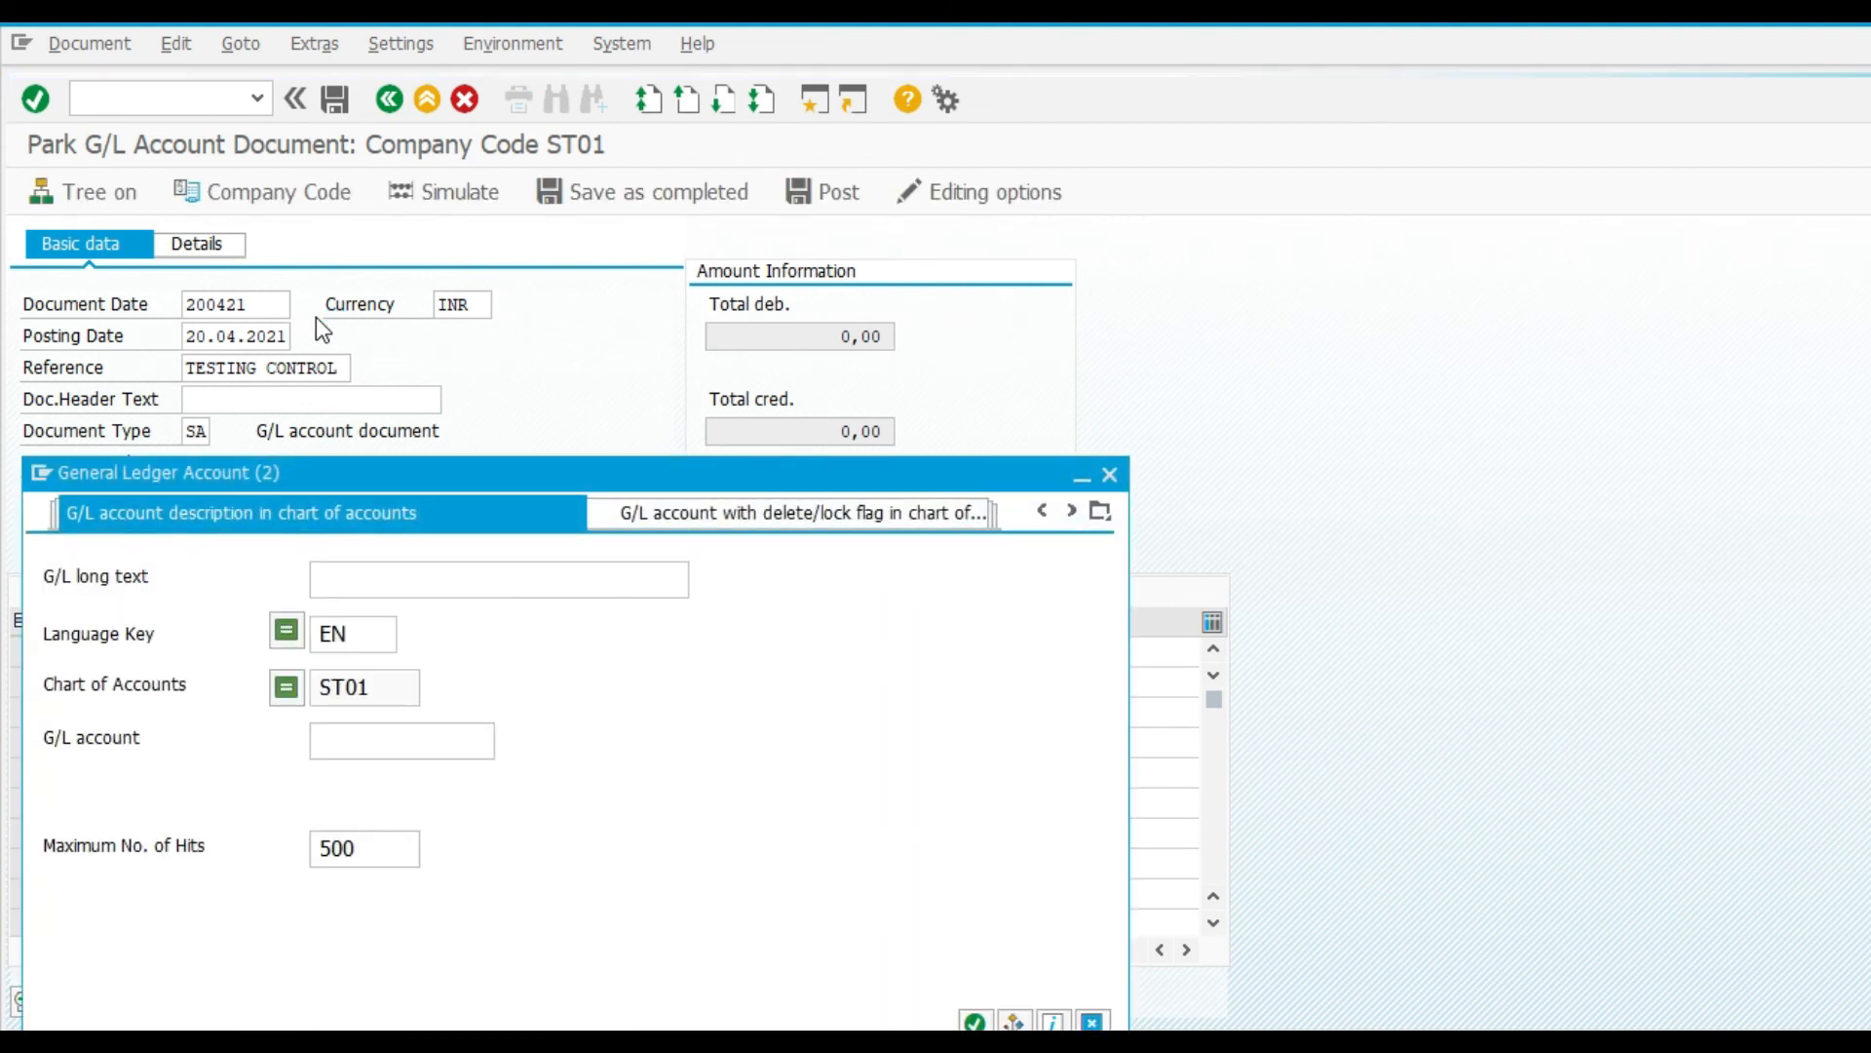
{"action": "key", "text": "Return"}
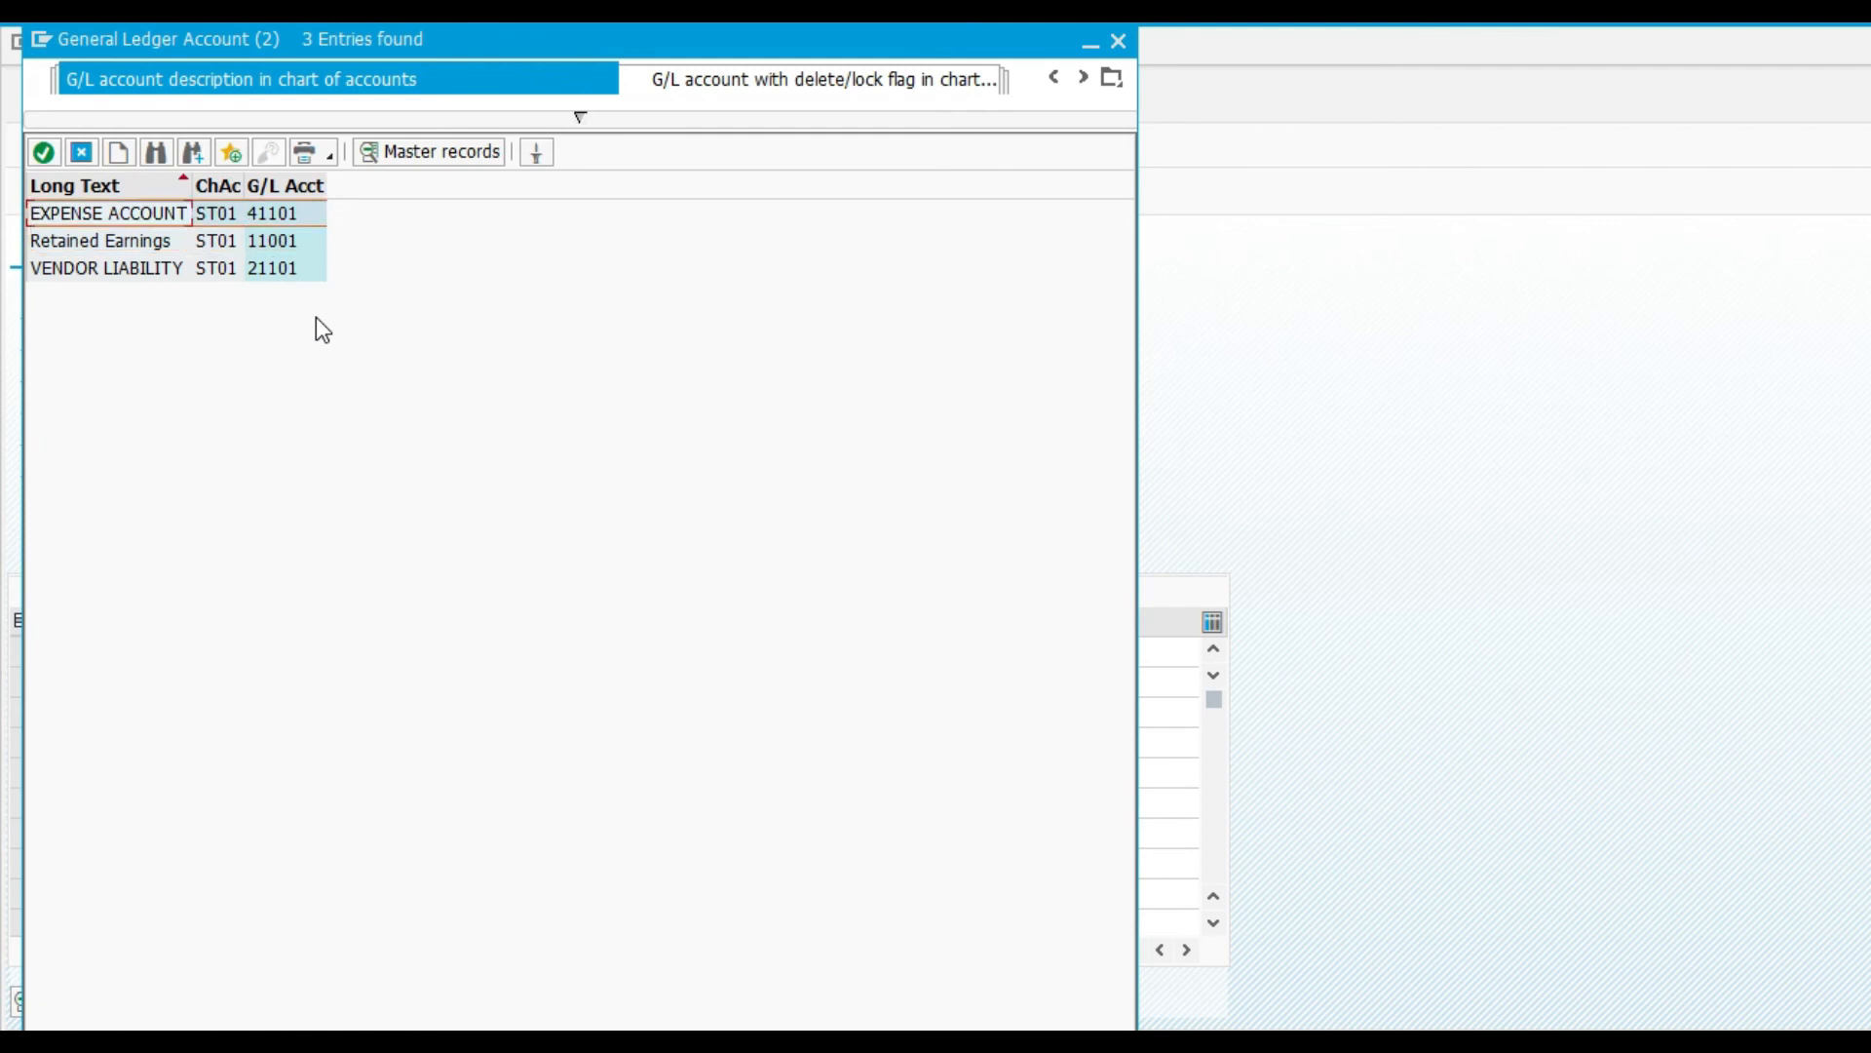
{"action": "key", "text": "Return"}
{"action": "key", "text": "Tab"}
{"action": "key", "text": "Tab"}
{"action": "key", "text": "shift+Tab"}
{"action": "key", "text": "Tab"}
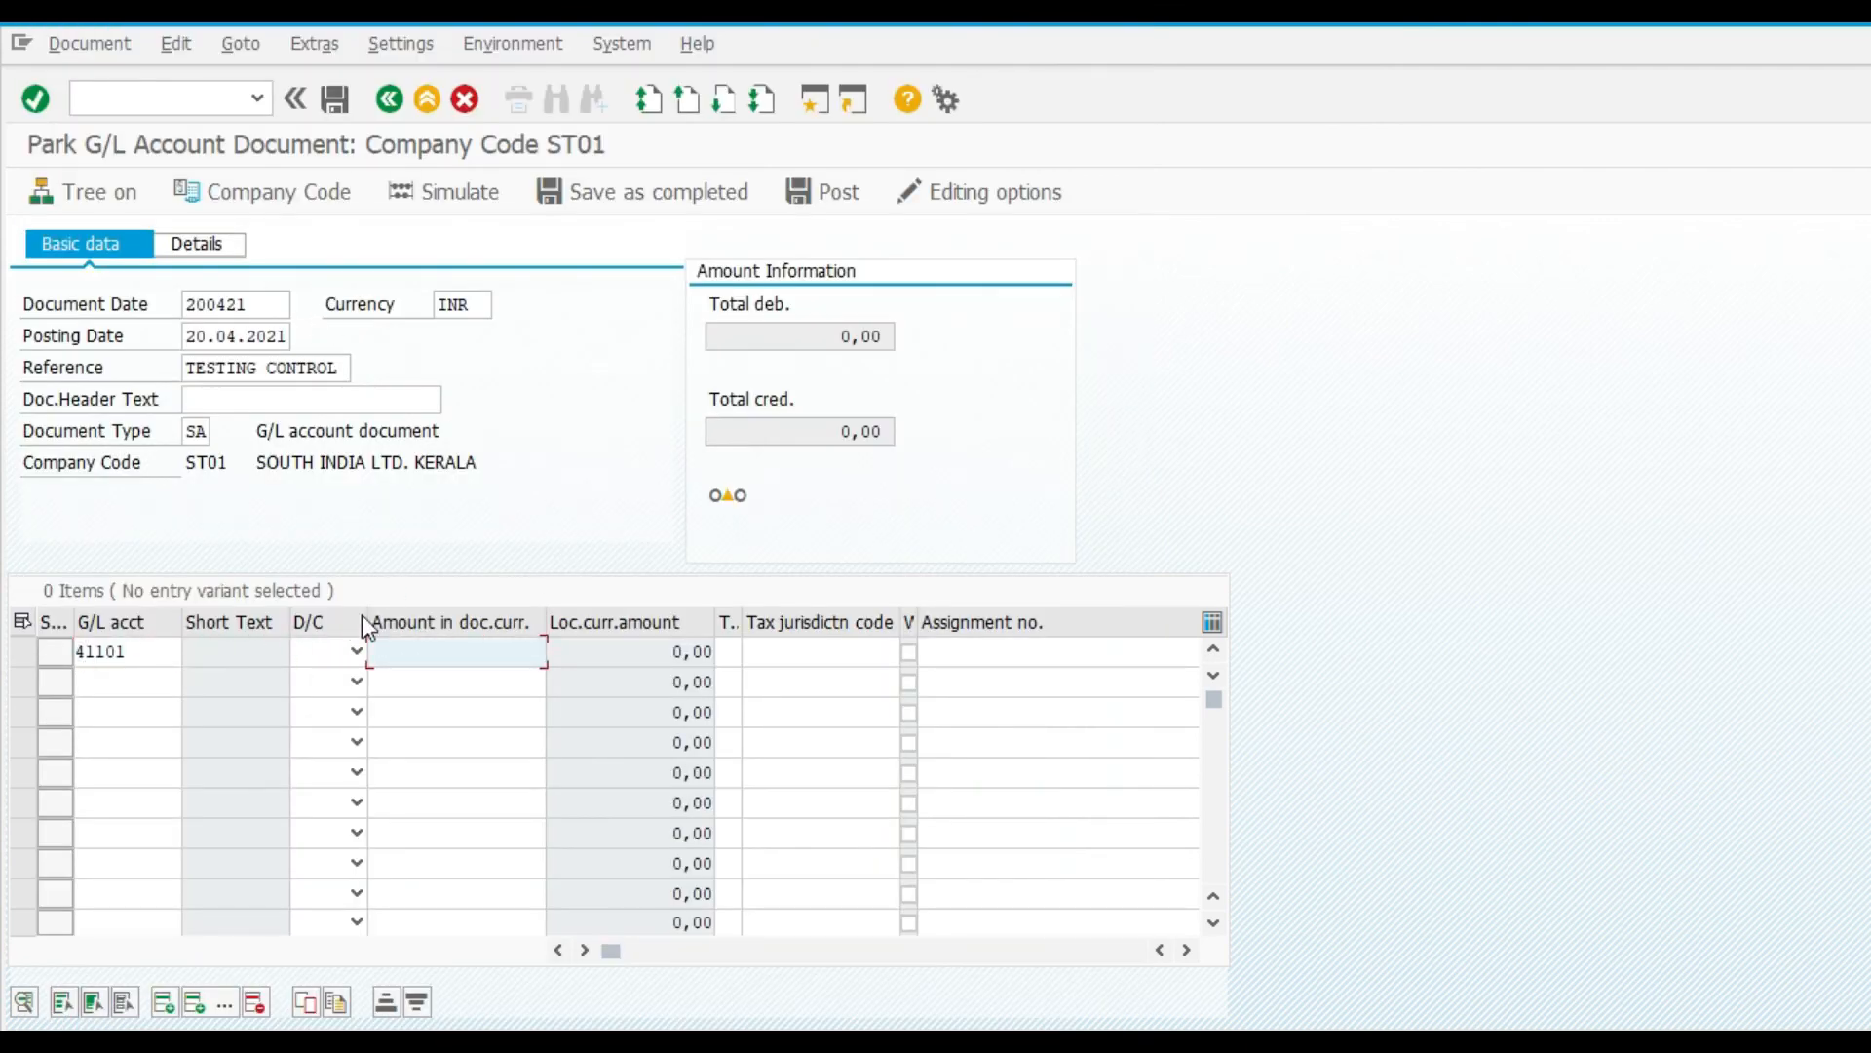
Make the first line item a debit of 50000 and confirm the line
{"action": "left_click", "coordinate": [357, 651]}
{"action": "left_click", "coordinate": [349, 673]}
{"action": "left_click", "coordinate": [357, 651]}
{"action": "left_click", "coordinate": [341, 702]}
{"action": "left_click", "coordinate": [401, 662]}
{"action": "type", "text": "50000"}
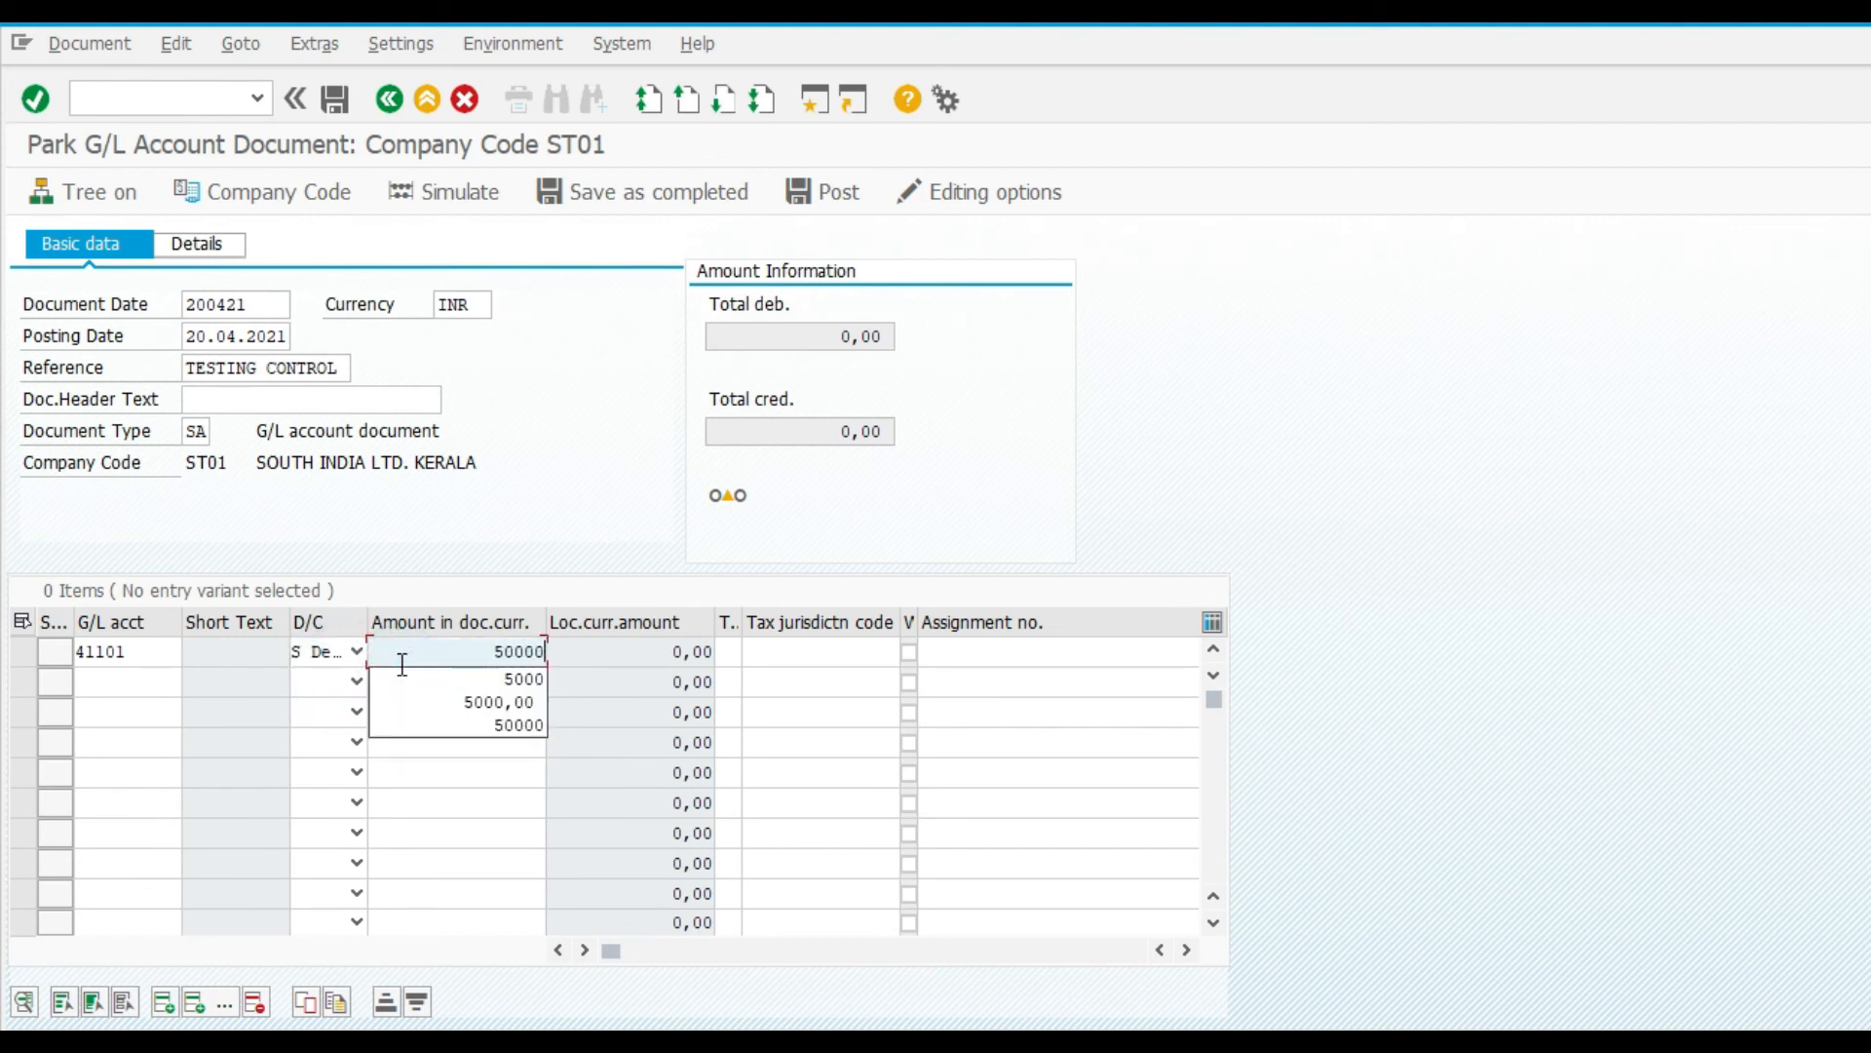
{"action": "key", "text": "Tab"}
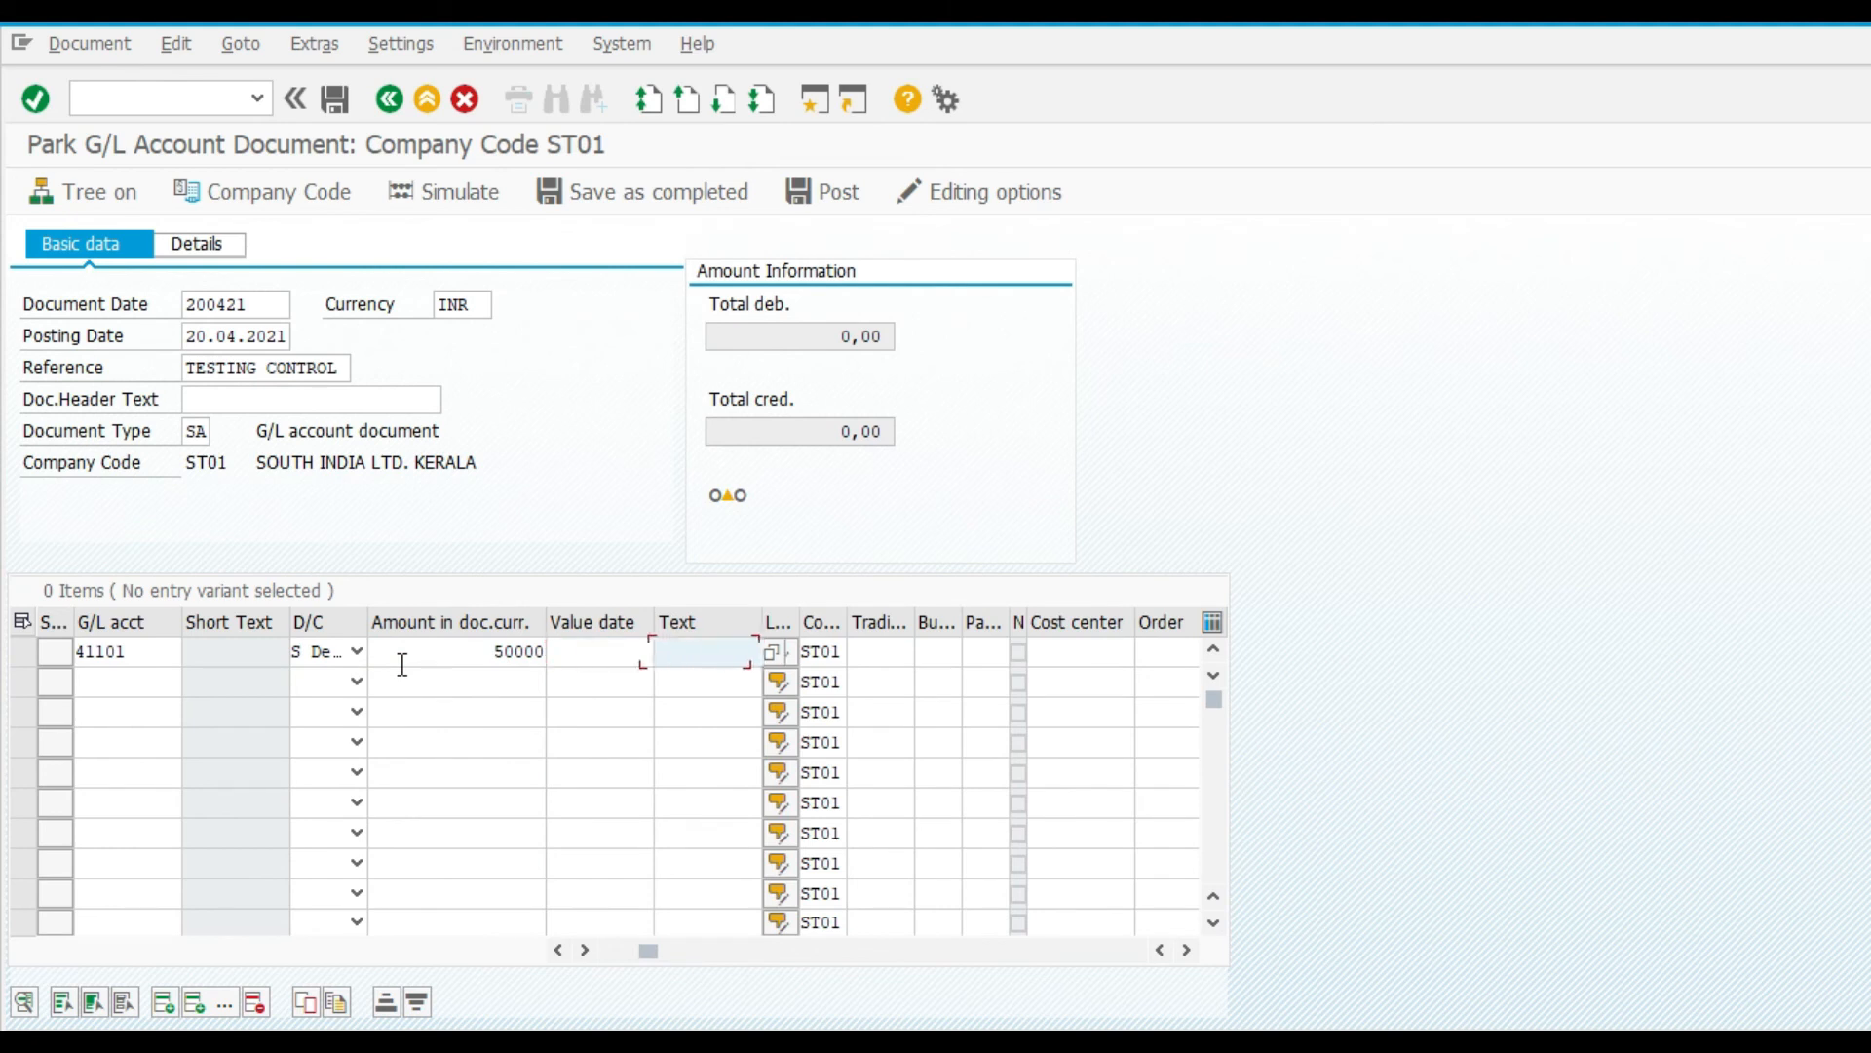
{"action": "key", "text": "Return"}
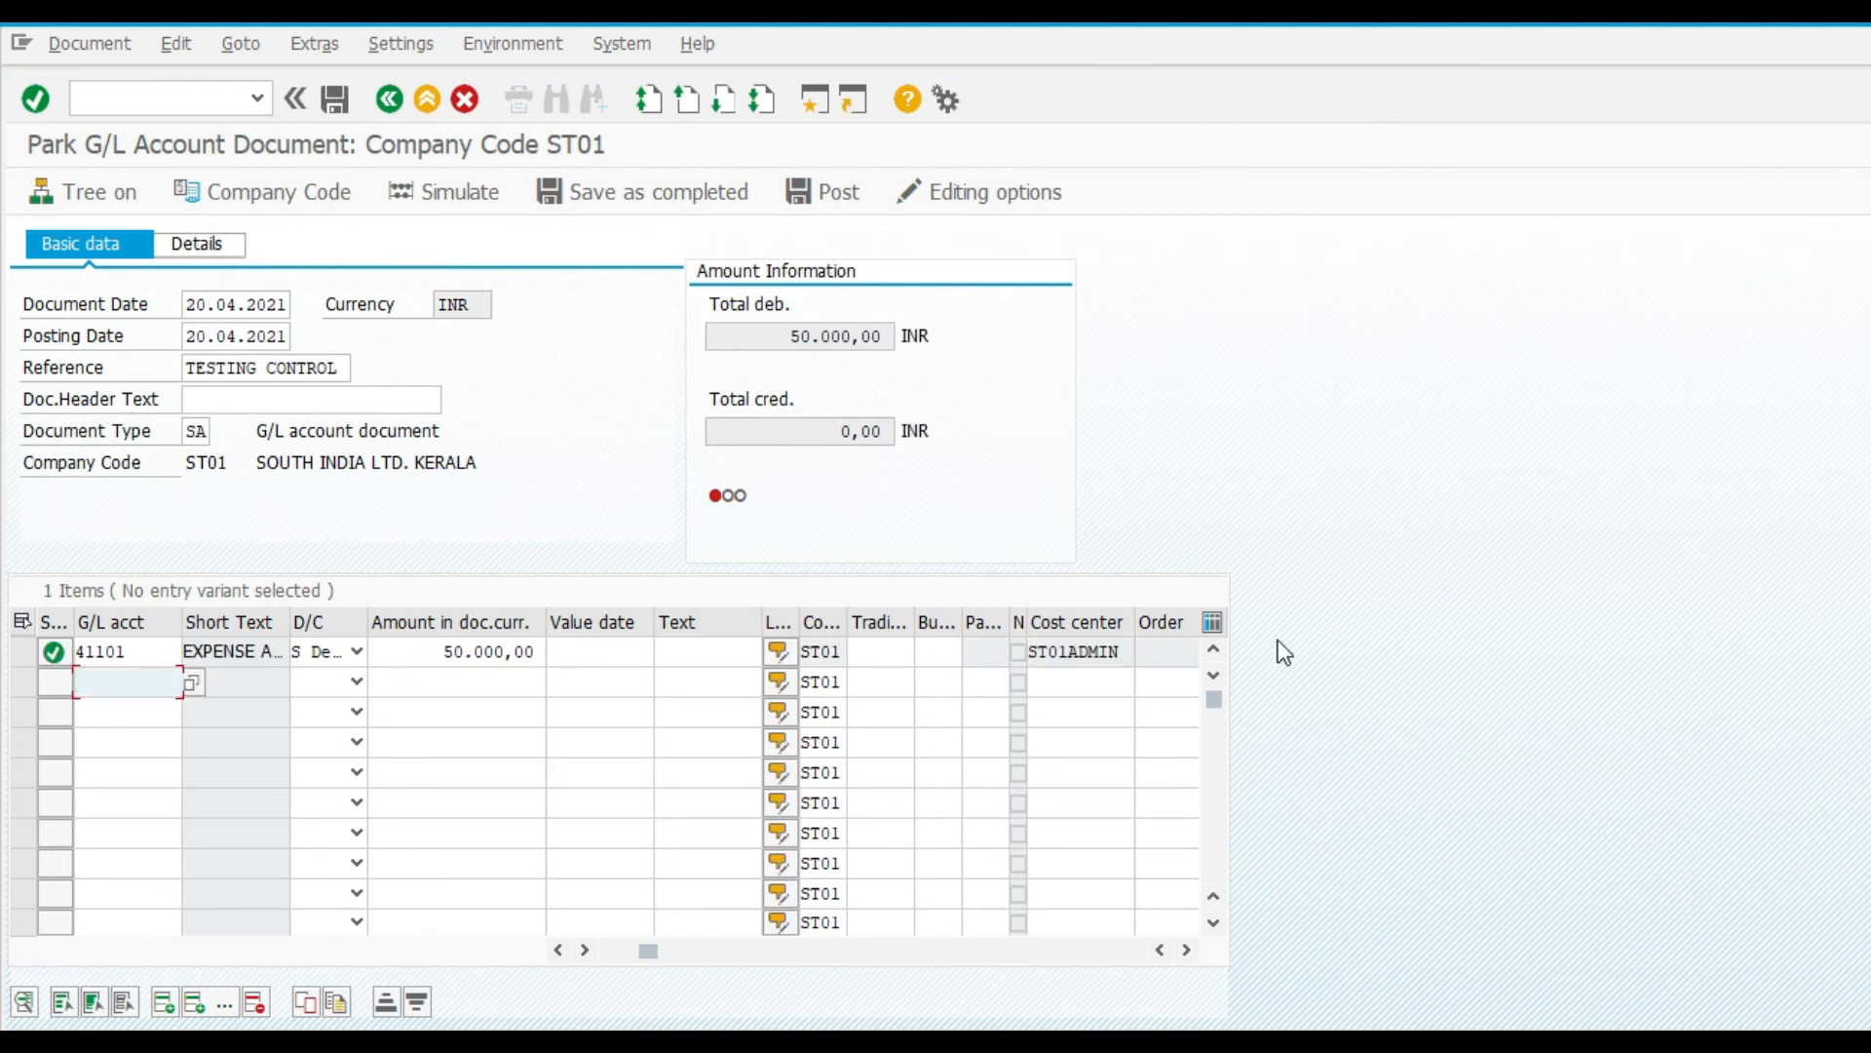
Try Retained Earnings account 11001 for the second line item and clear the entry
{"action": "left_click", "coordinate": [1098, 651]}
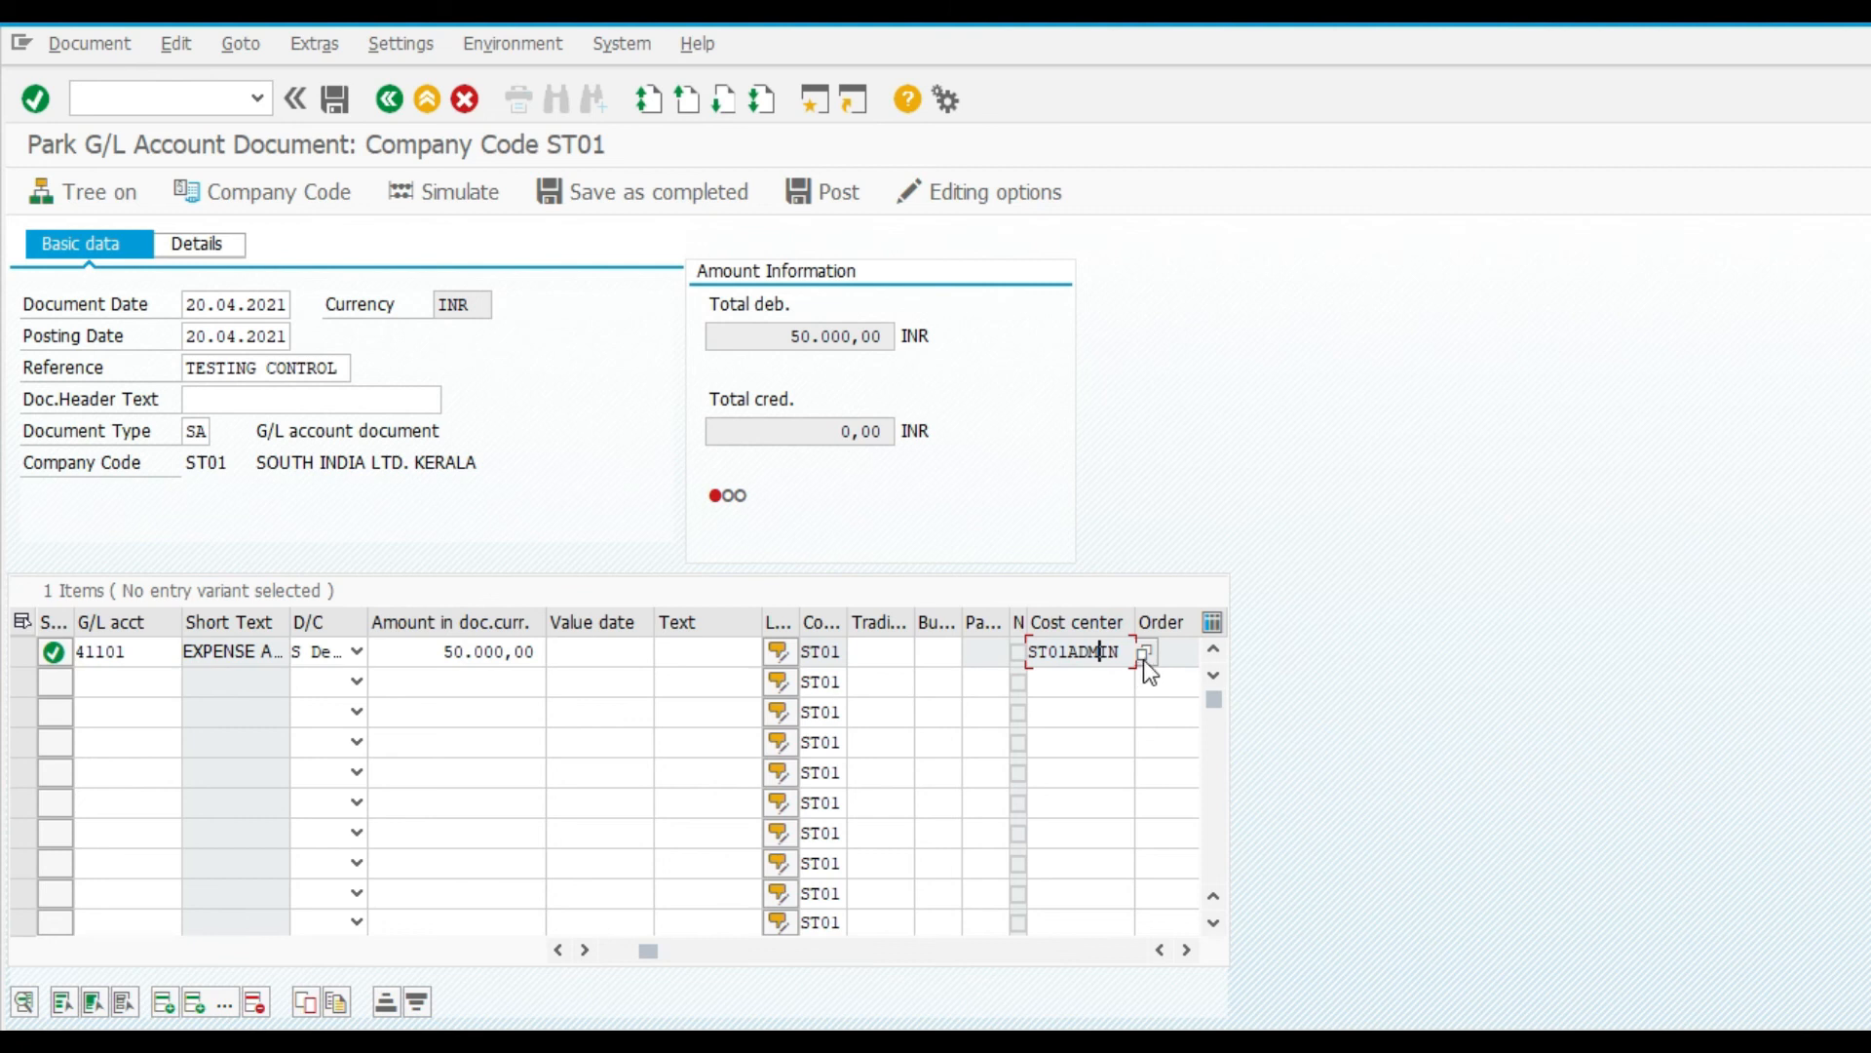
{"action": "left_click", "coordinate": [150, 680]}
{"action": "key", "text": "F4"}
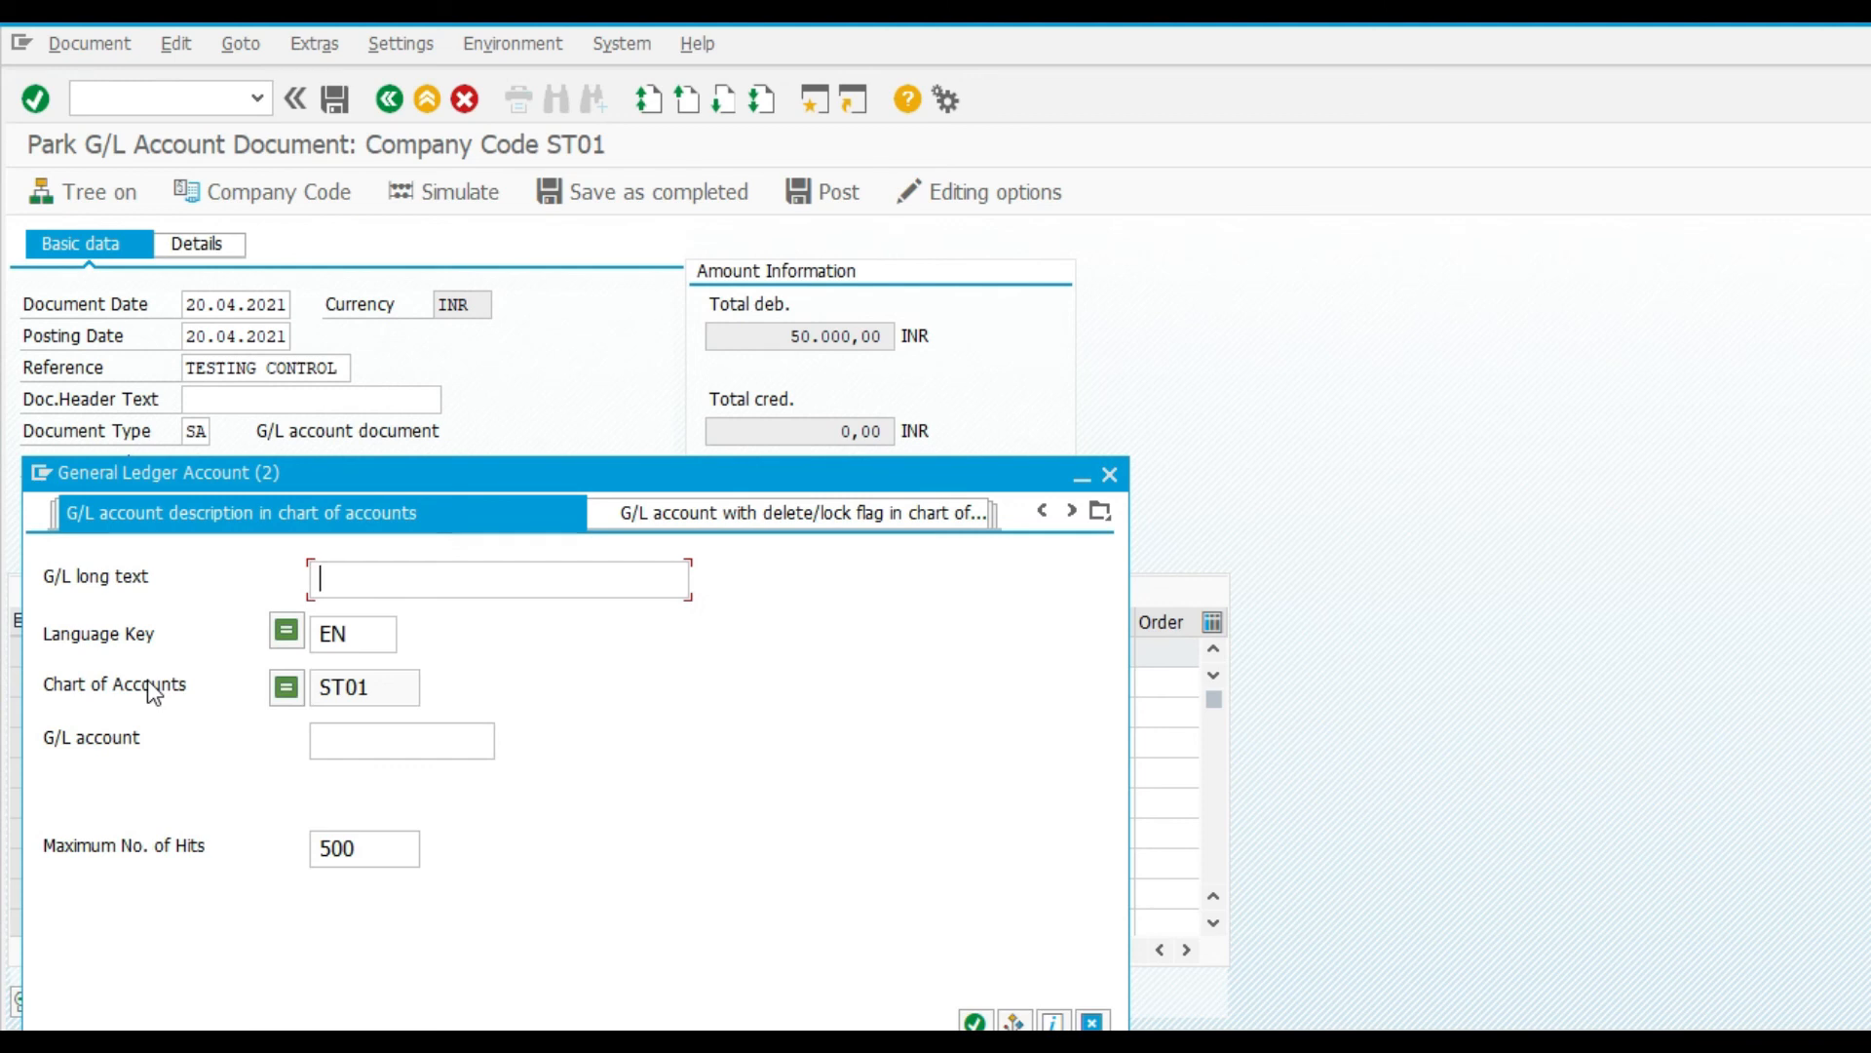
{"action": "left_click", "coordinate": [975, 1021]}
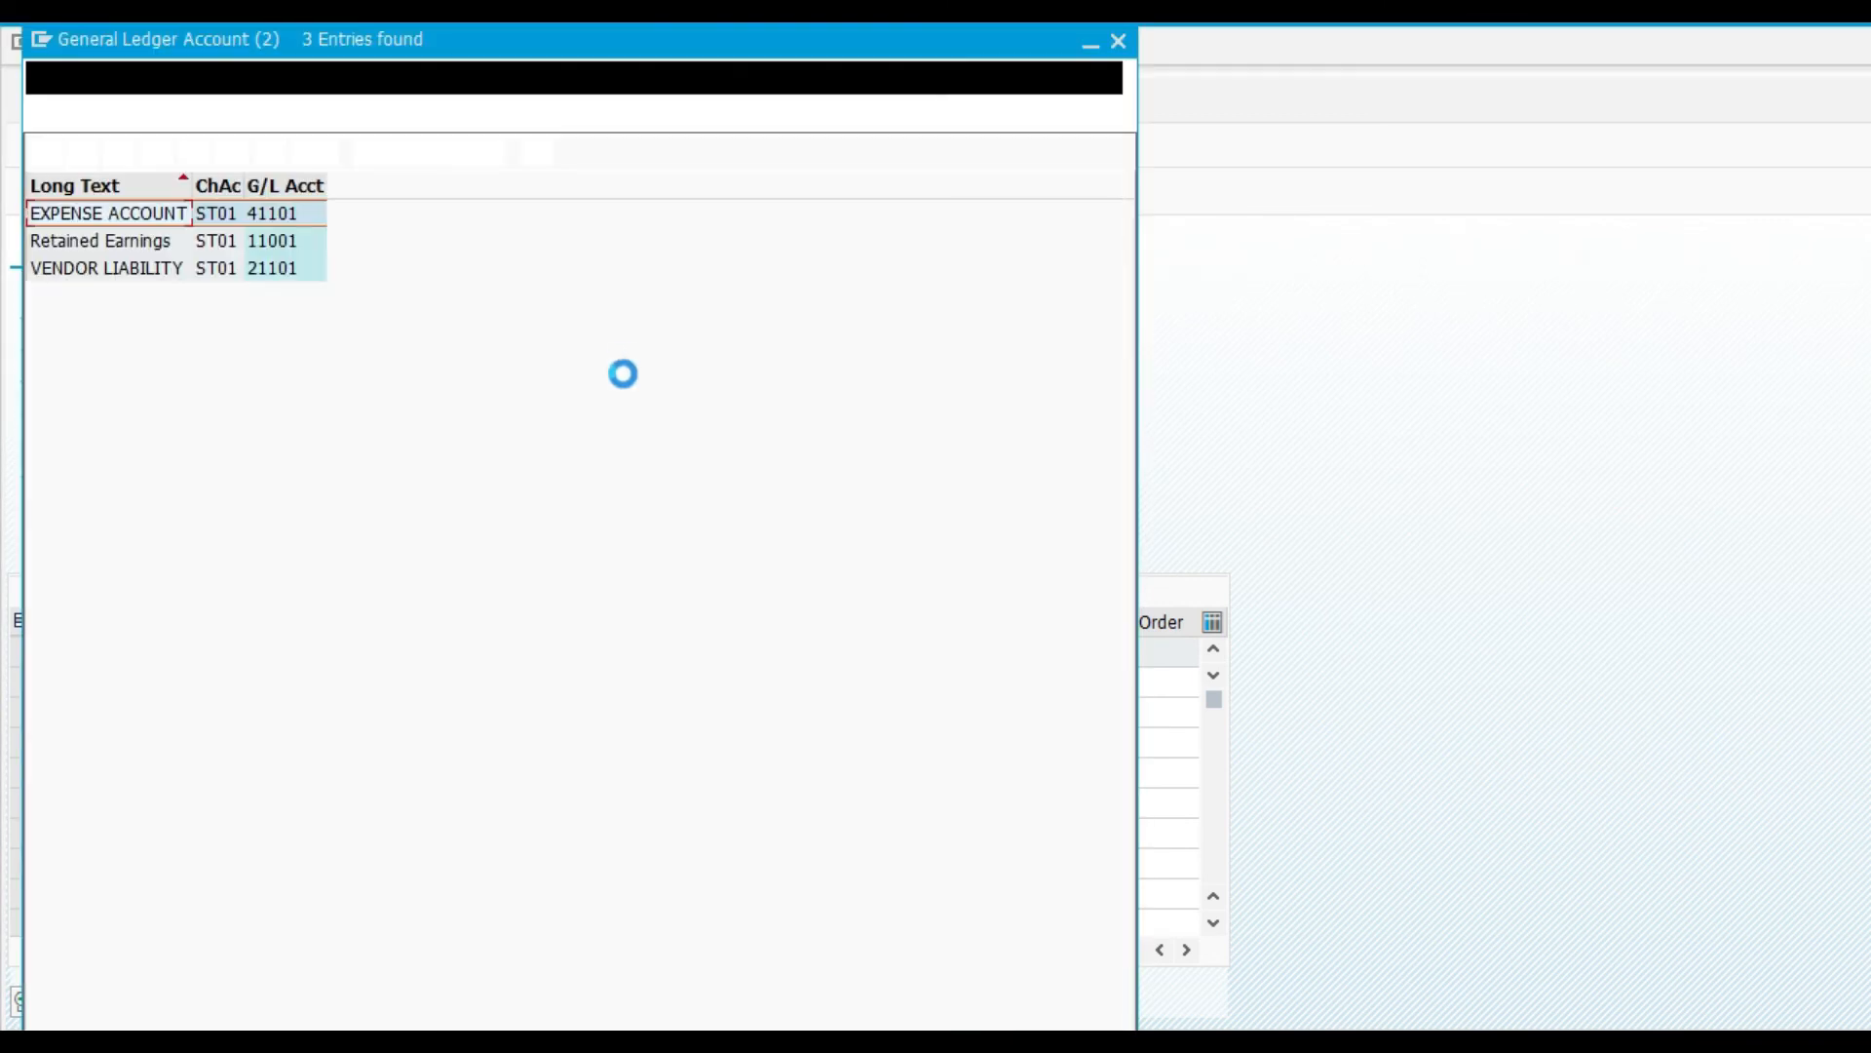
{"action": "double_click", "coordinate": [123, 244]}
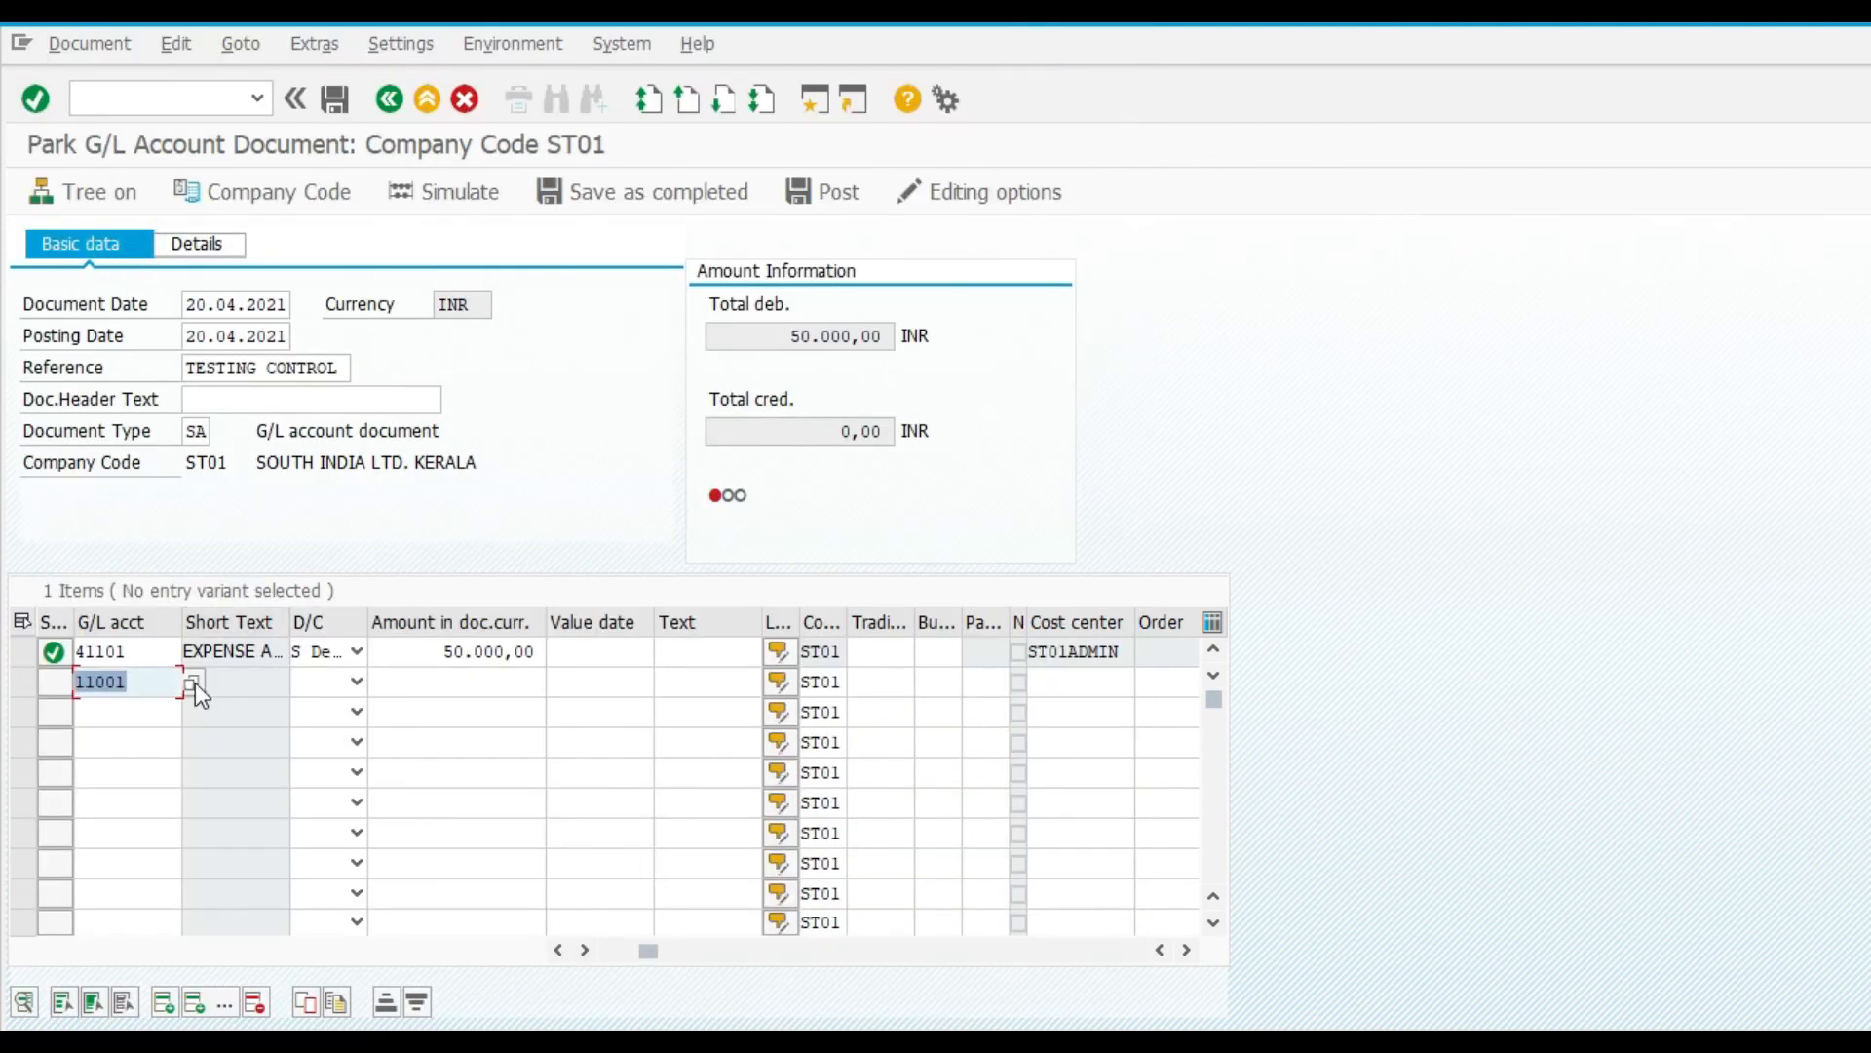
{"action": "key", "text": "BackSpace"}
Switch to the G/L account display, expand the current liability accounts and start creating account 21002 in company code ST01
{"action": "left_click", "coordinate": [1004, 965]}
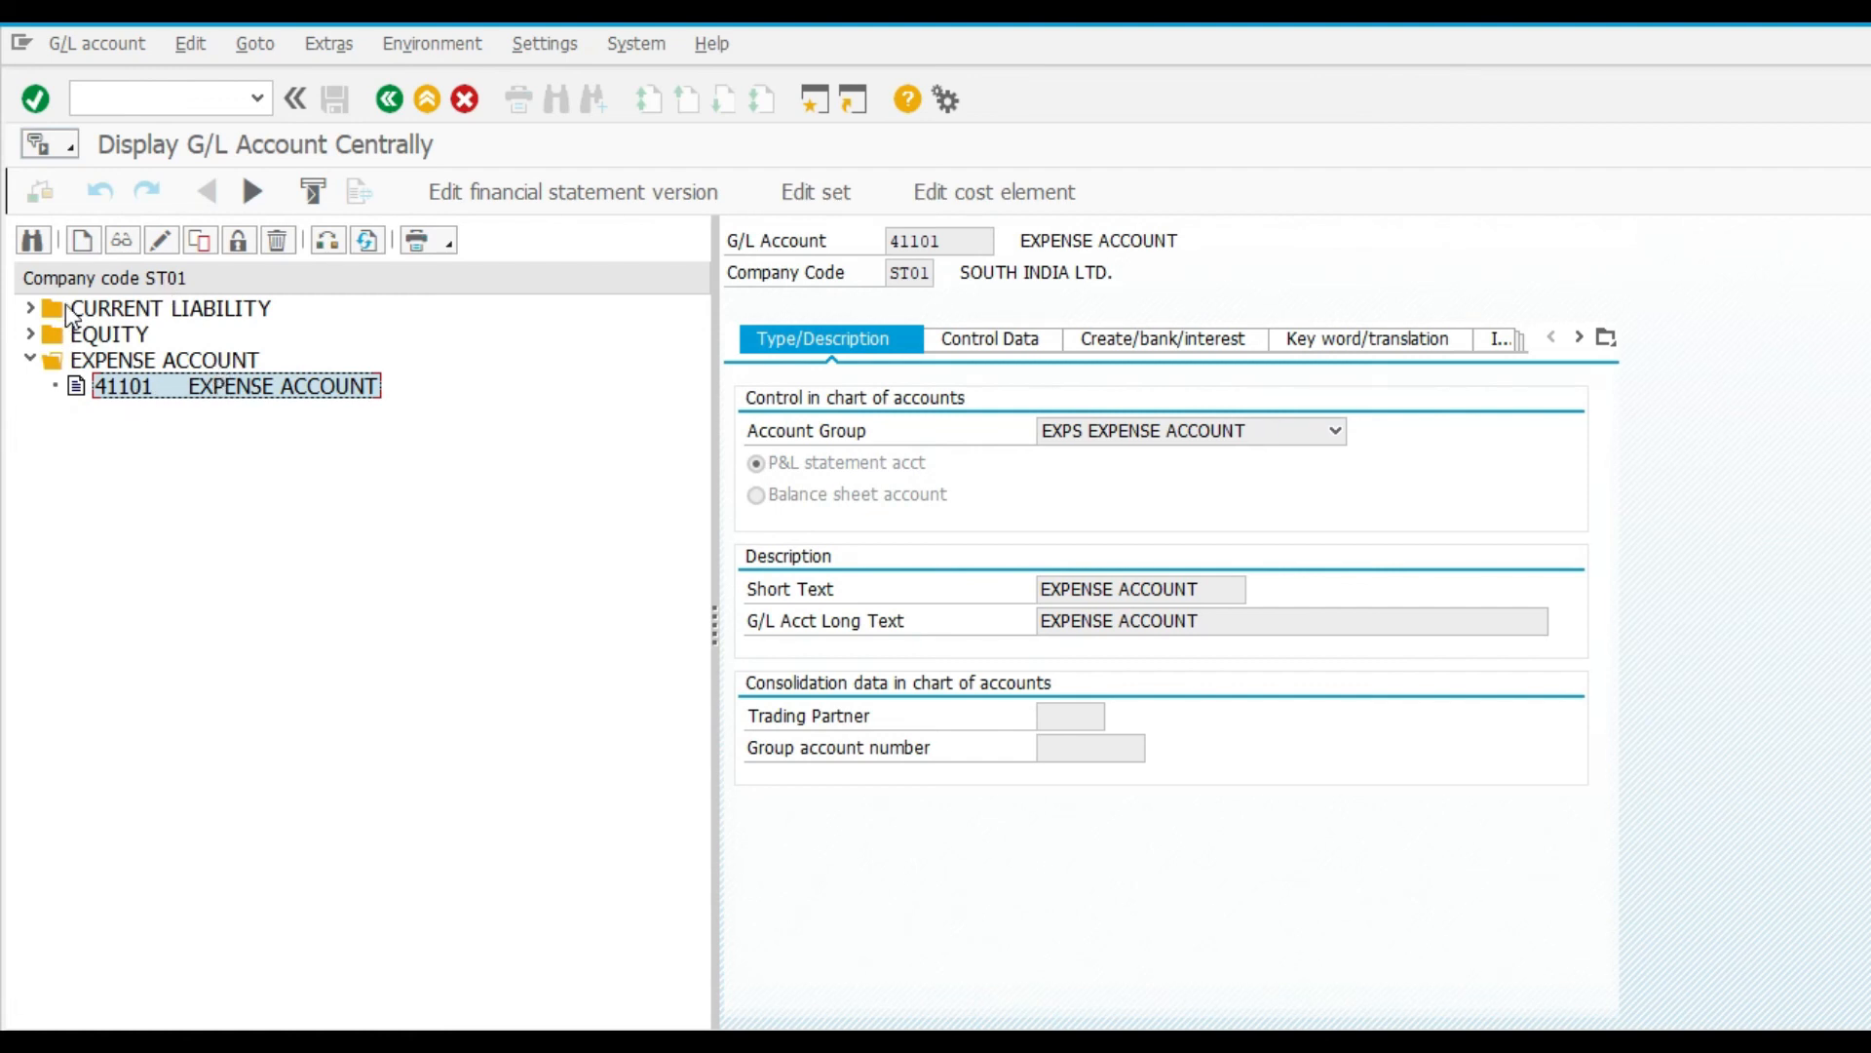
{"action": "left_click", "coordinate": [30, 308]}
{"action": "left_click", "coordinate": [161, 308]}
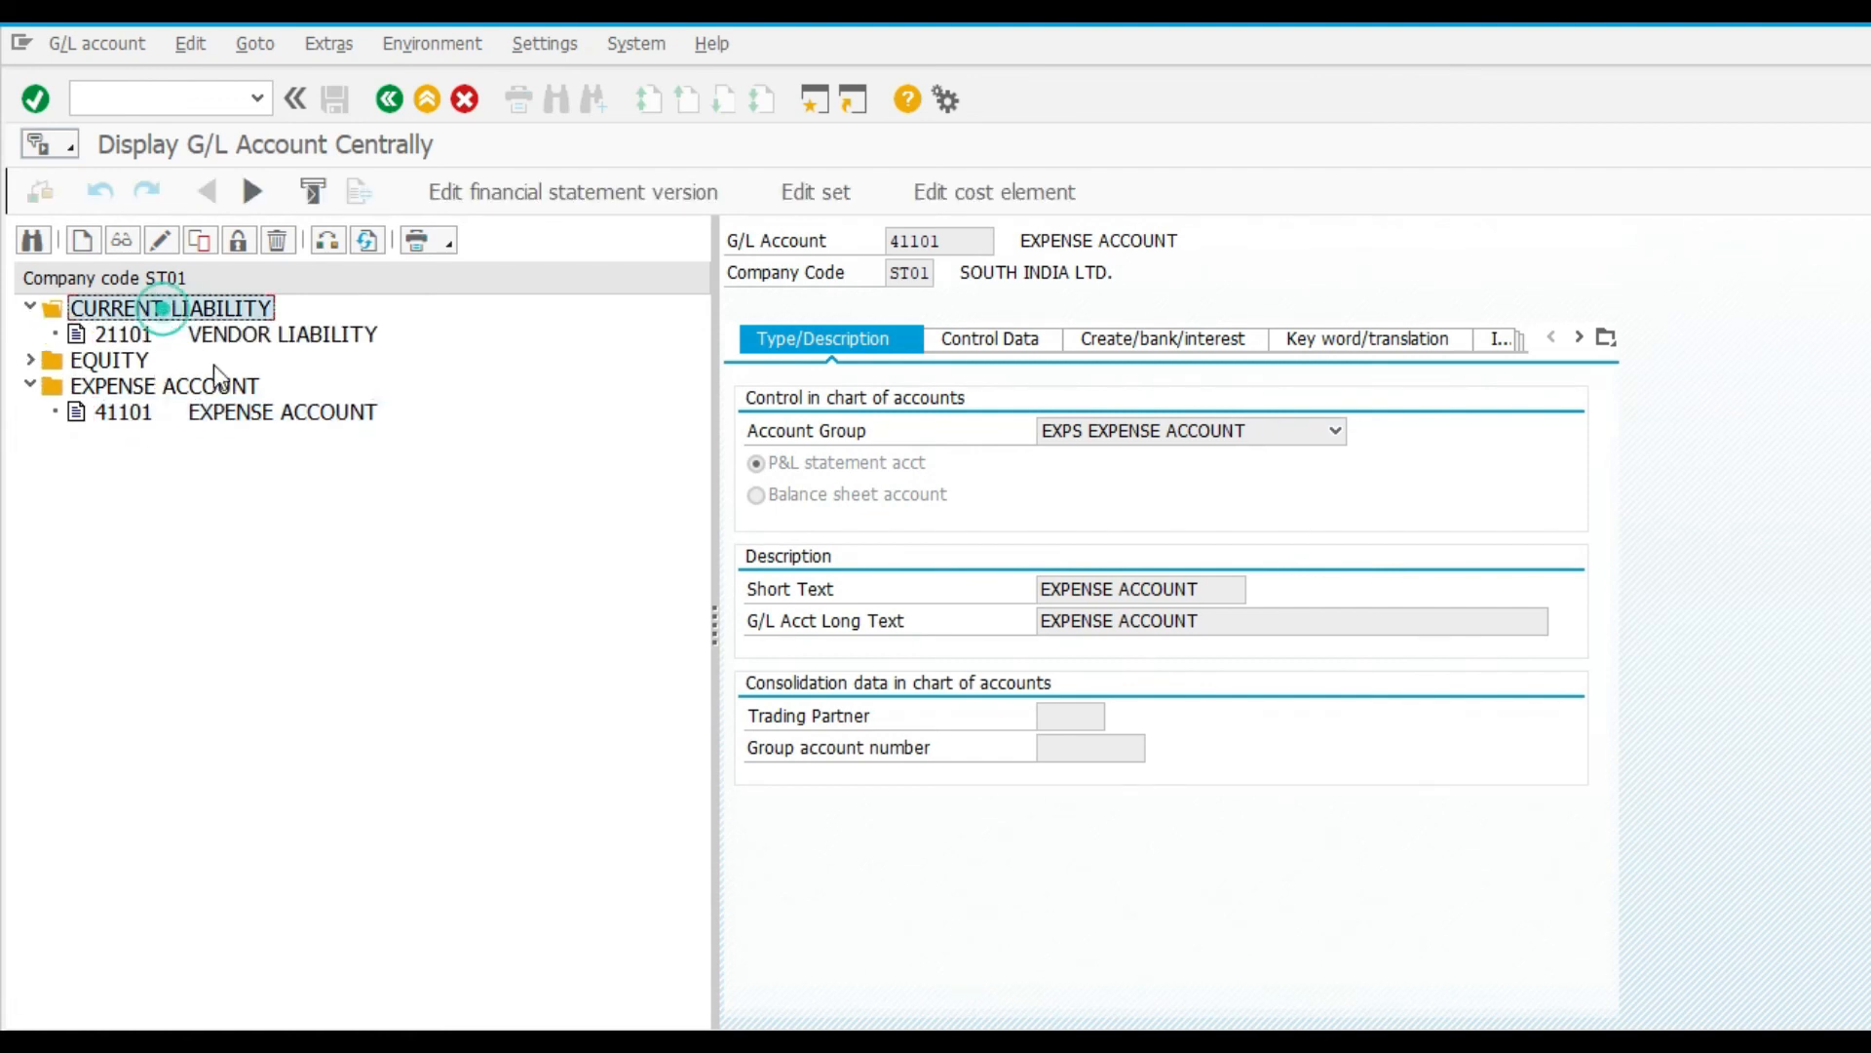
{"action": "left_click", "coordinate": [81, 240]}
{"action": "type", "text": "2"}
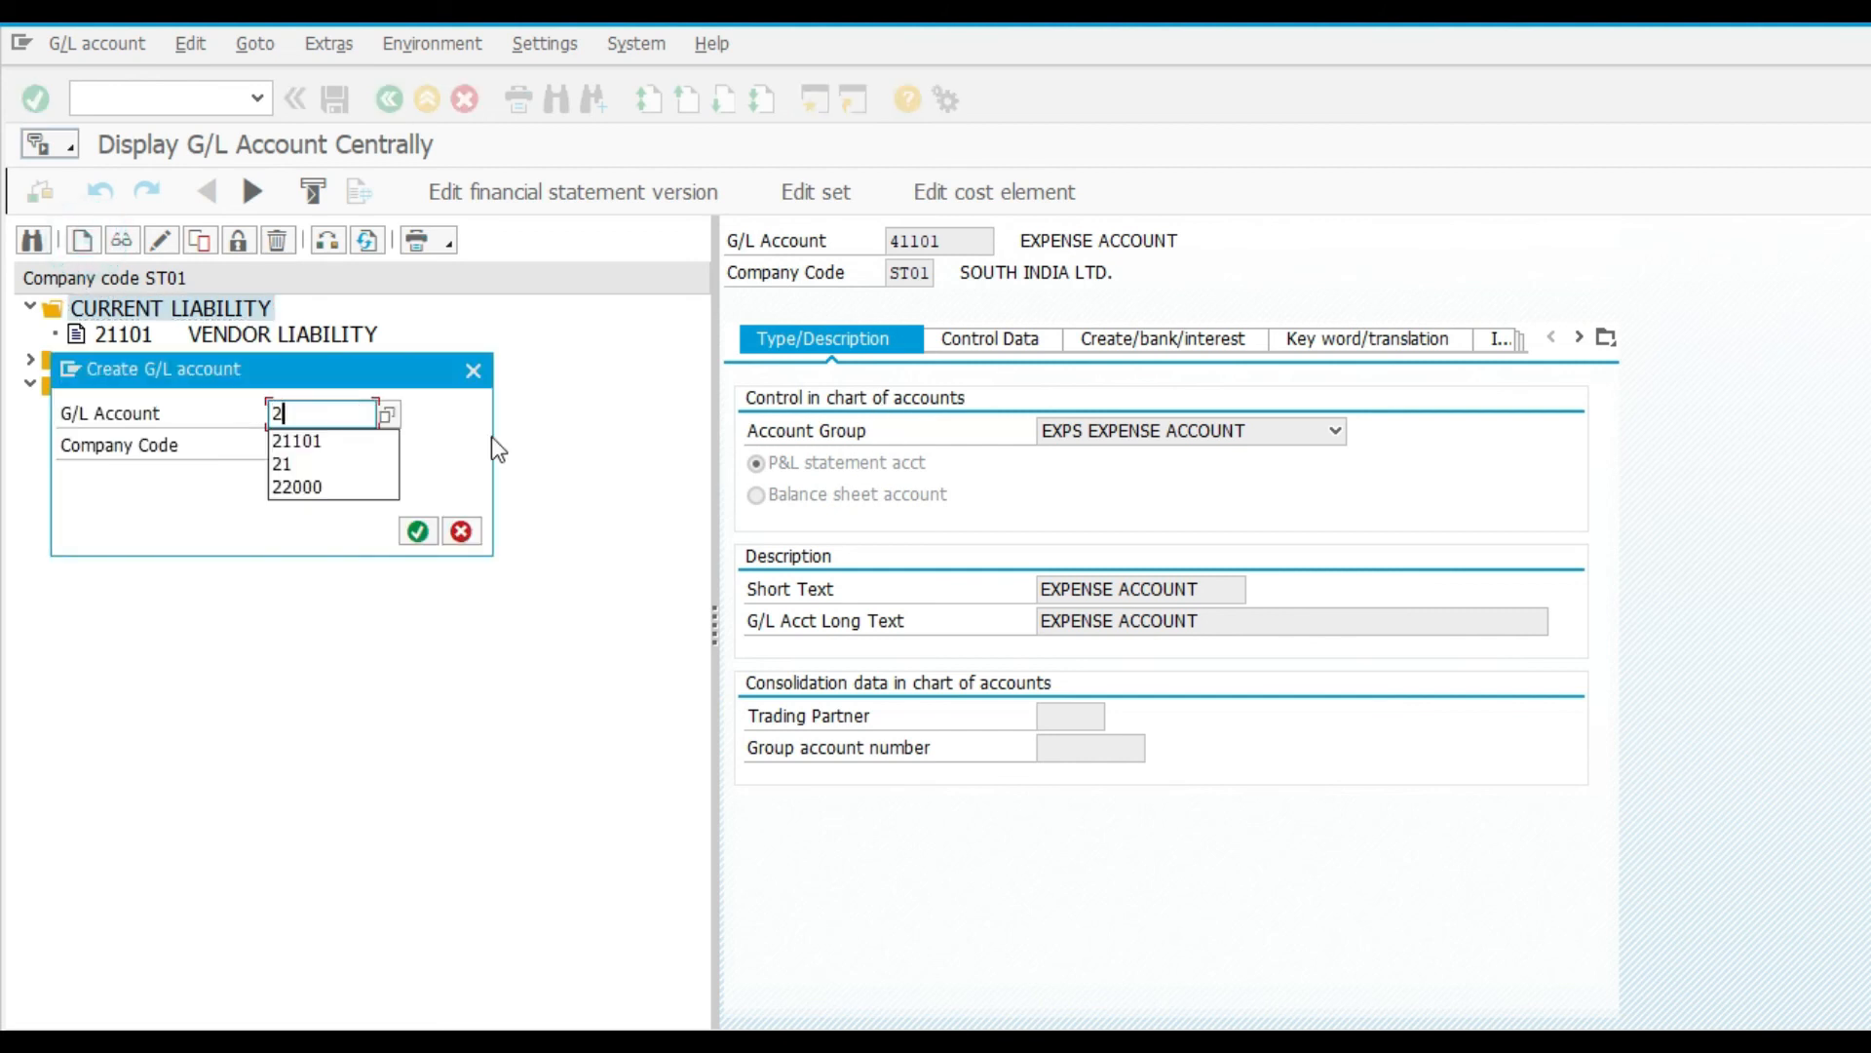
{"action": "type", "text": "1002"}
{"action": "key", "text": "Return"}
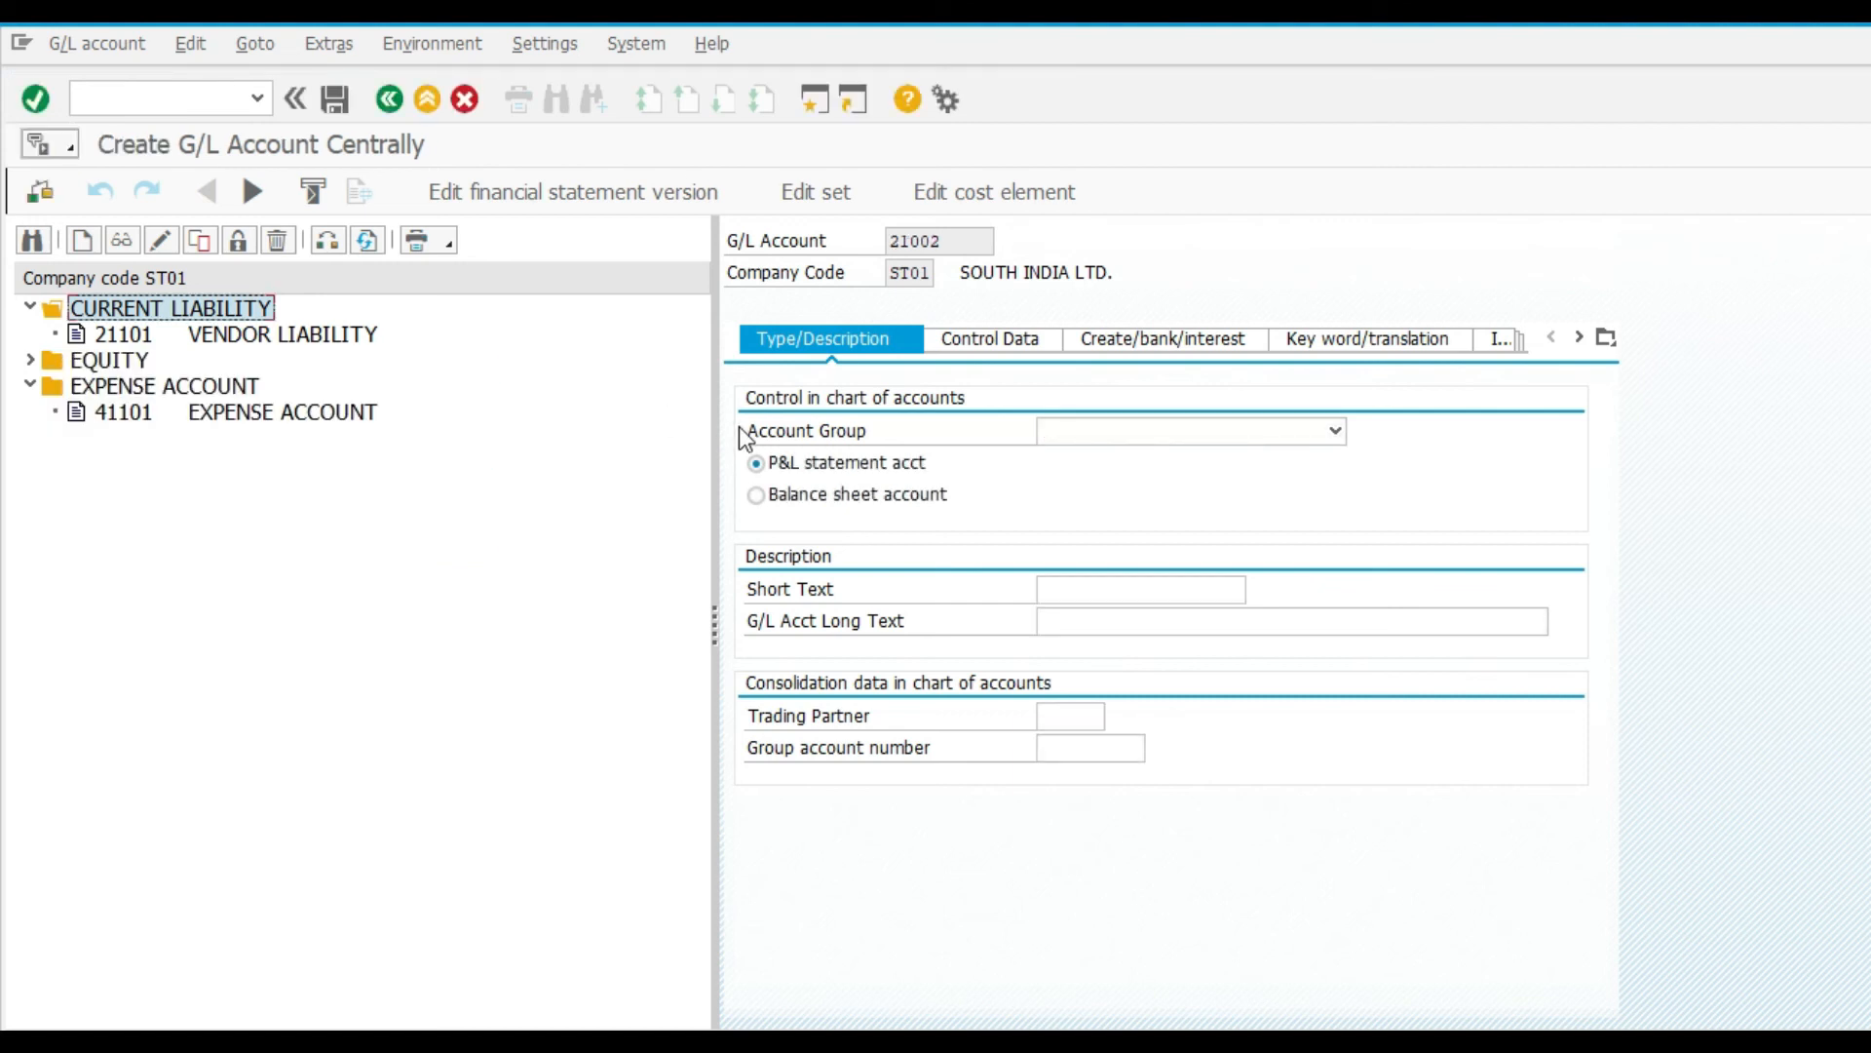
Define account 21002 as a balance sheet account in group CRLB CURRENT LIABILITY, with CONTROL ACCOUNT as both texts, and open its control data
{"action": "left_click", "coordinate": [1076, 429]}
{"action": "left_click", "coordinate": [1104, 482]}
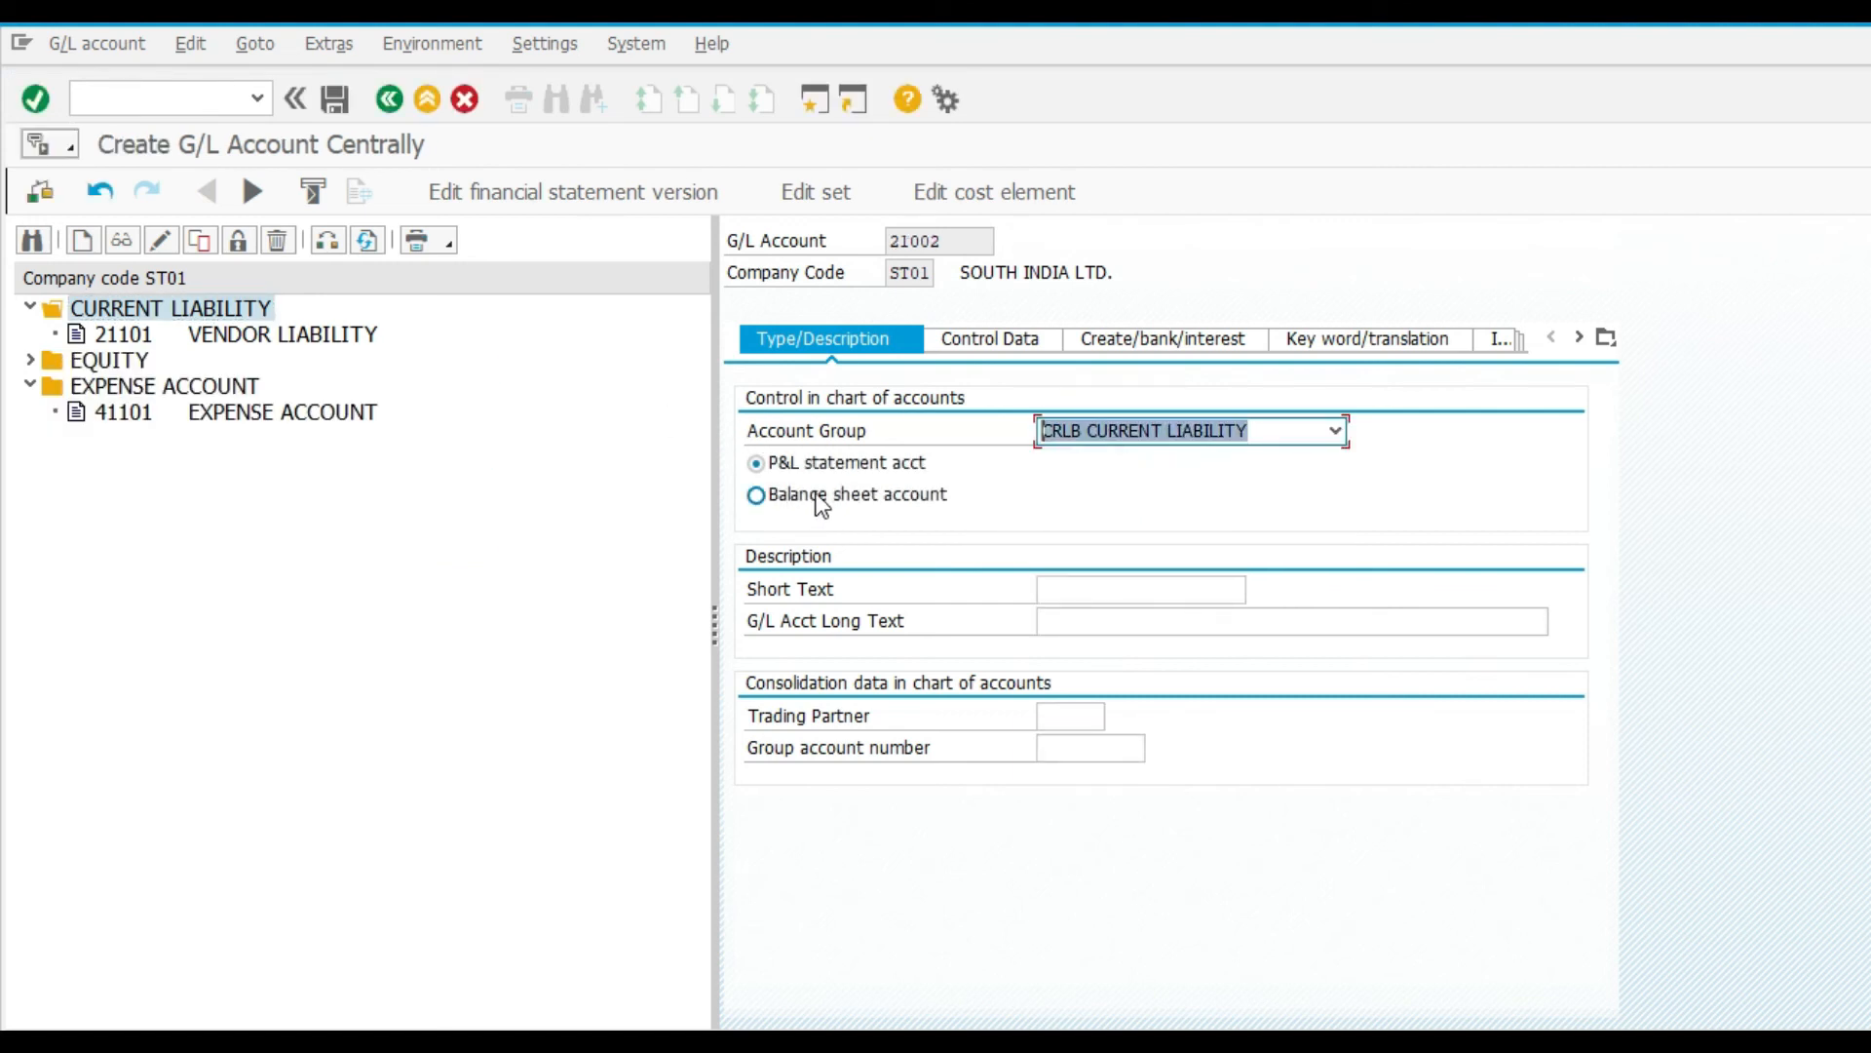
{"action": "left_click", "coordinate": [1125, 591]}
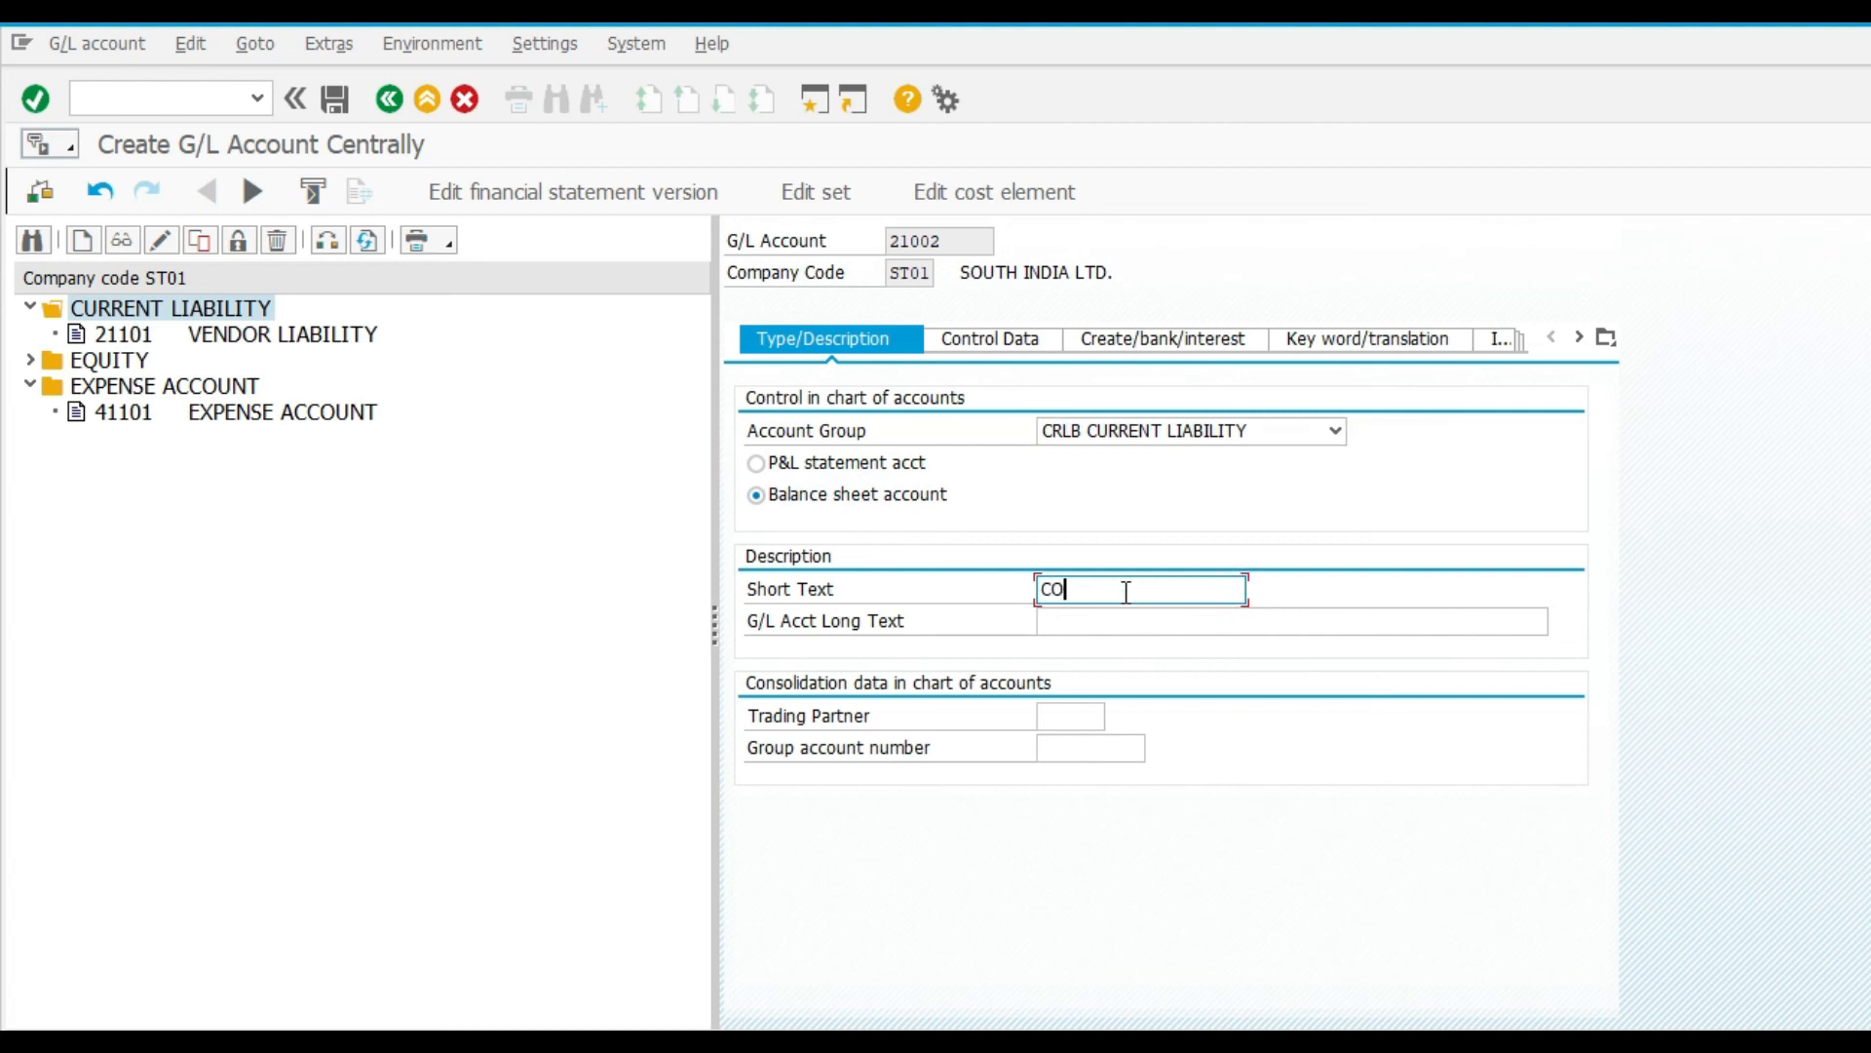
{"action": "key", "text": "ctrl+a"}
{"action": "key", "text": "ctrl+c"}
{"action": "key", "text": "Tab"}
{"action": "key", "text": "ctrl+v"}
{"action": "key", "text": "Tab"}
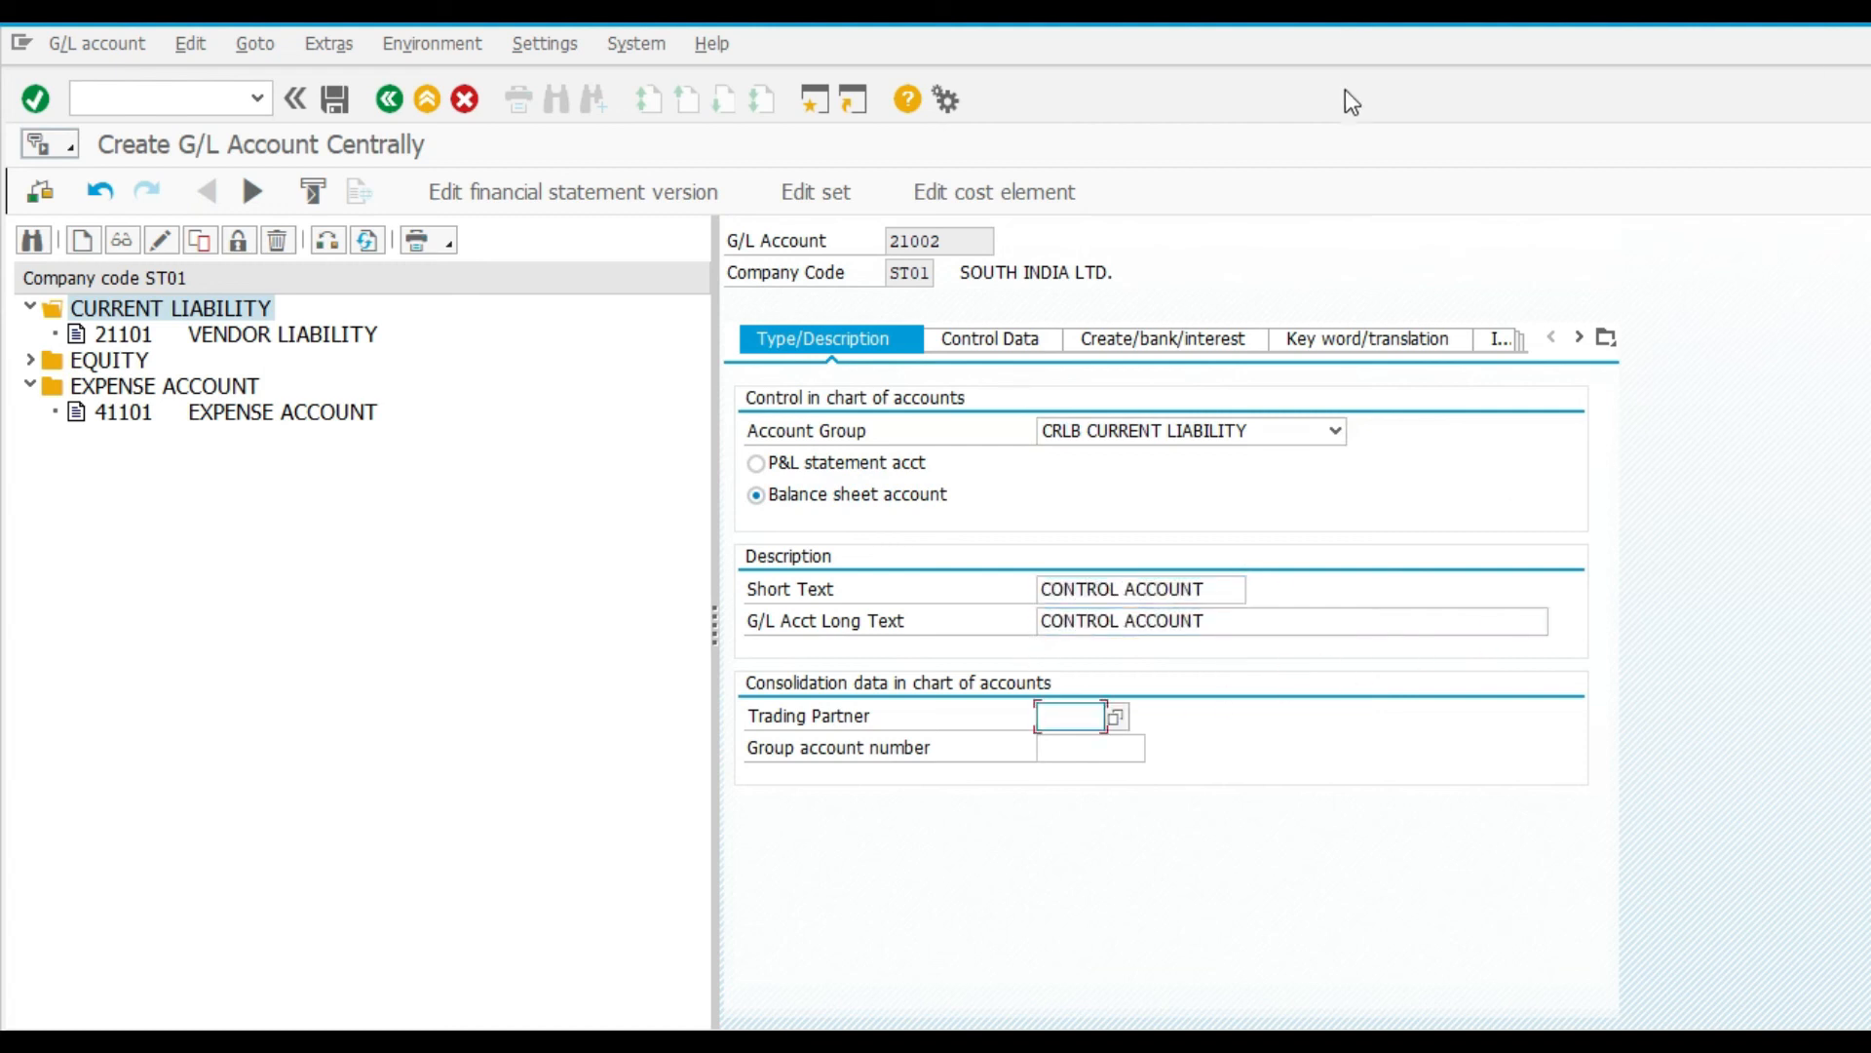
{"action": "left_click", "coordinate": [1010, 343]}
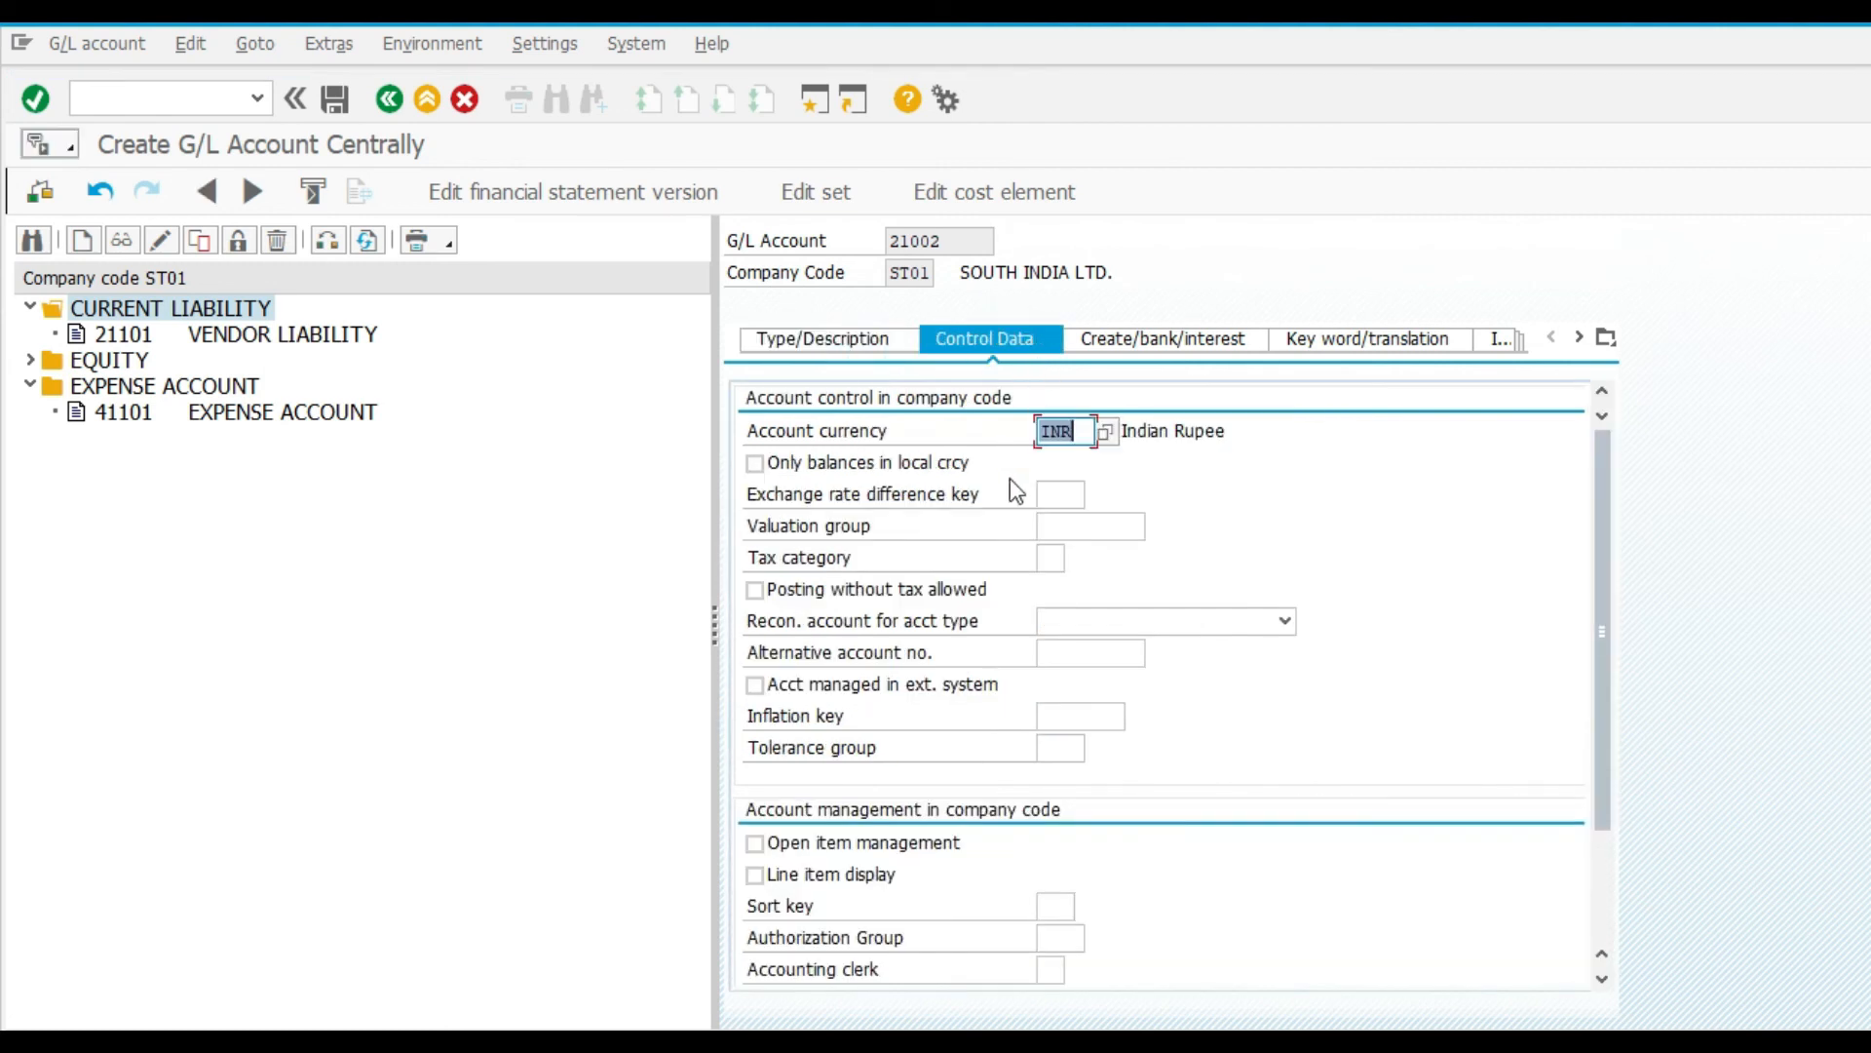
Enable only balances in local currency, line item display and open item management for account 21002
{"action": "left_click", "coordinate": [754, 463]}
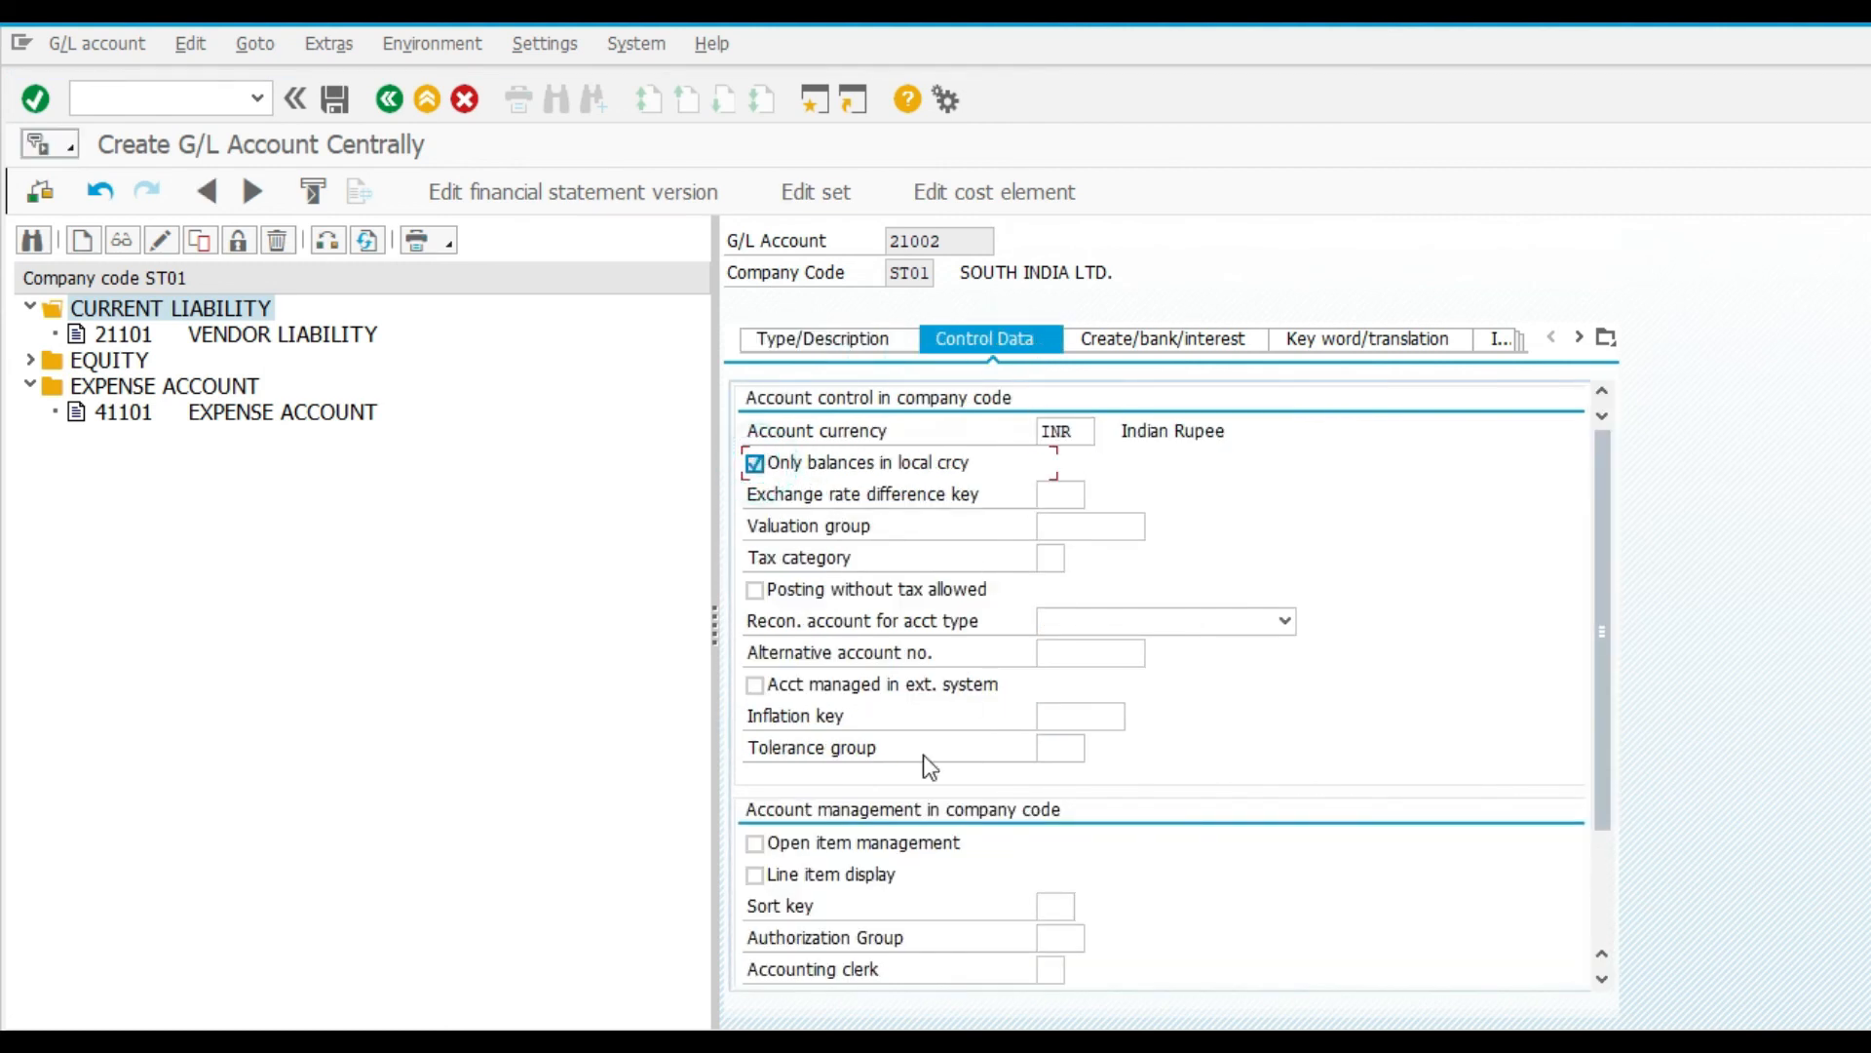
{"action": "left_click", "coordinate": [755, 876]}
{"action": "left_click", "coordinate": [754, 844]}
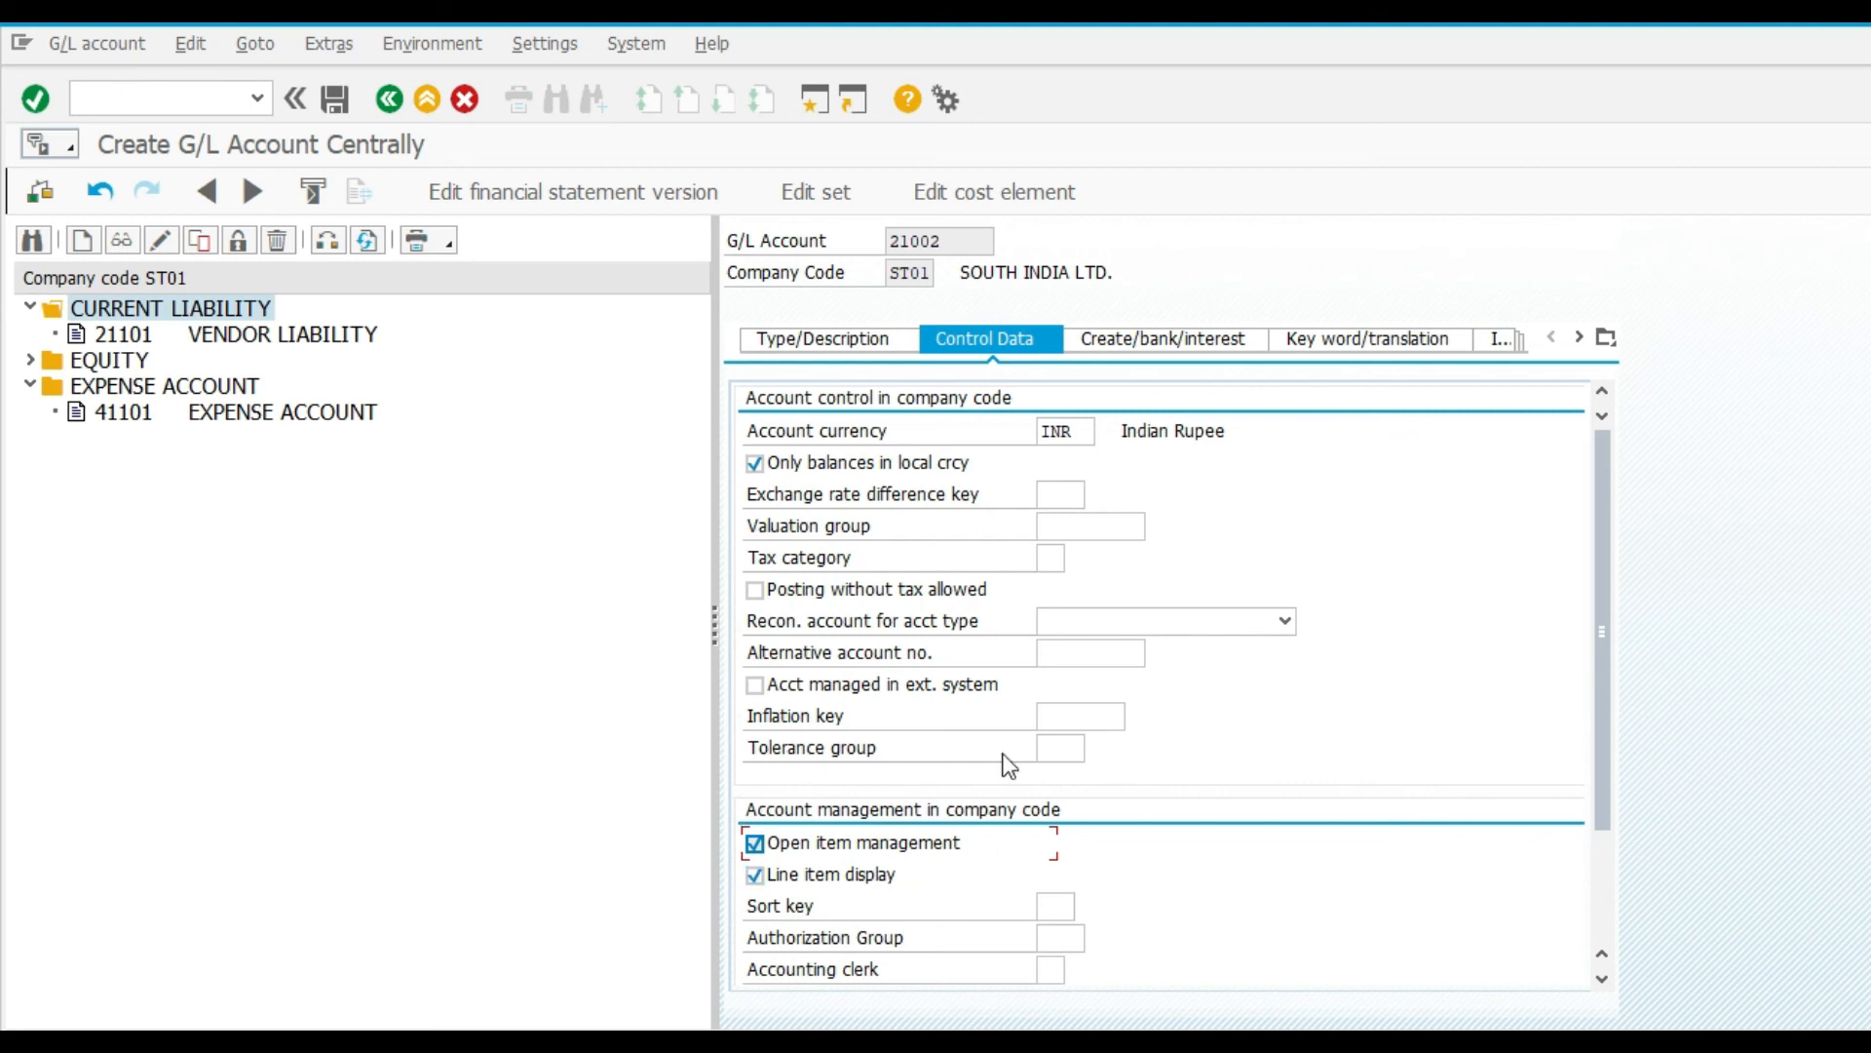
Choose a field status group beginning with G for account 21002 and set its sort key to 001
{"action": "left_click", "coordinate": [1158, 341]}
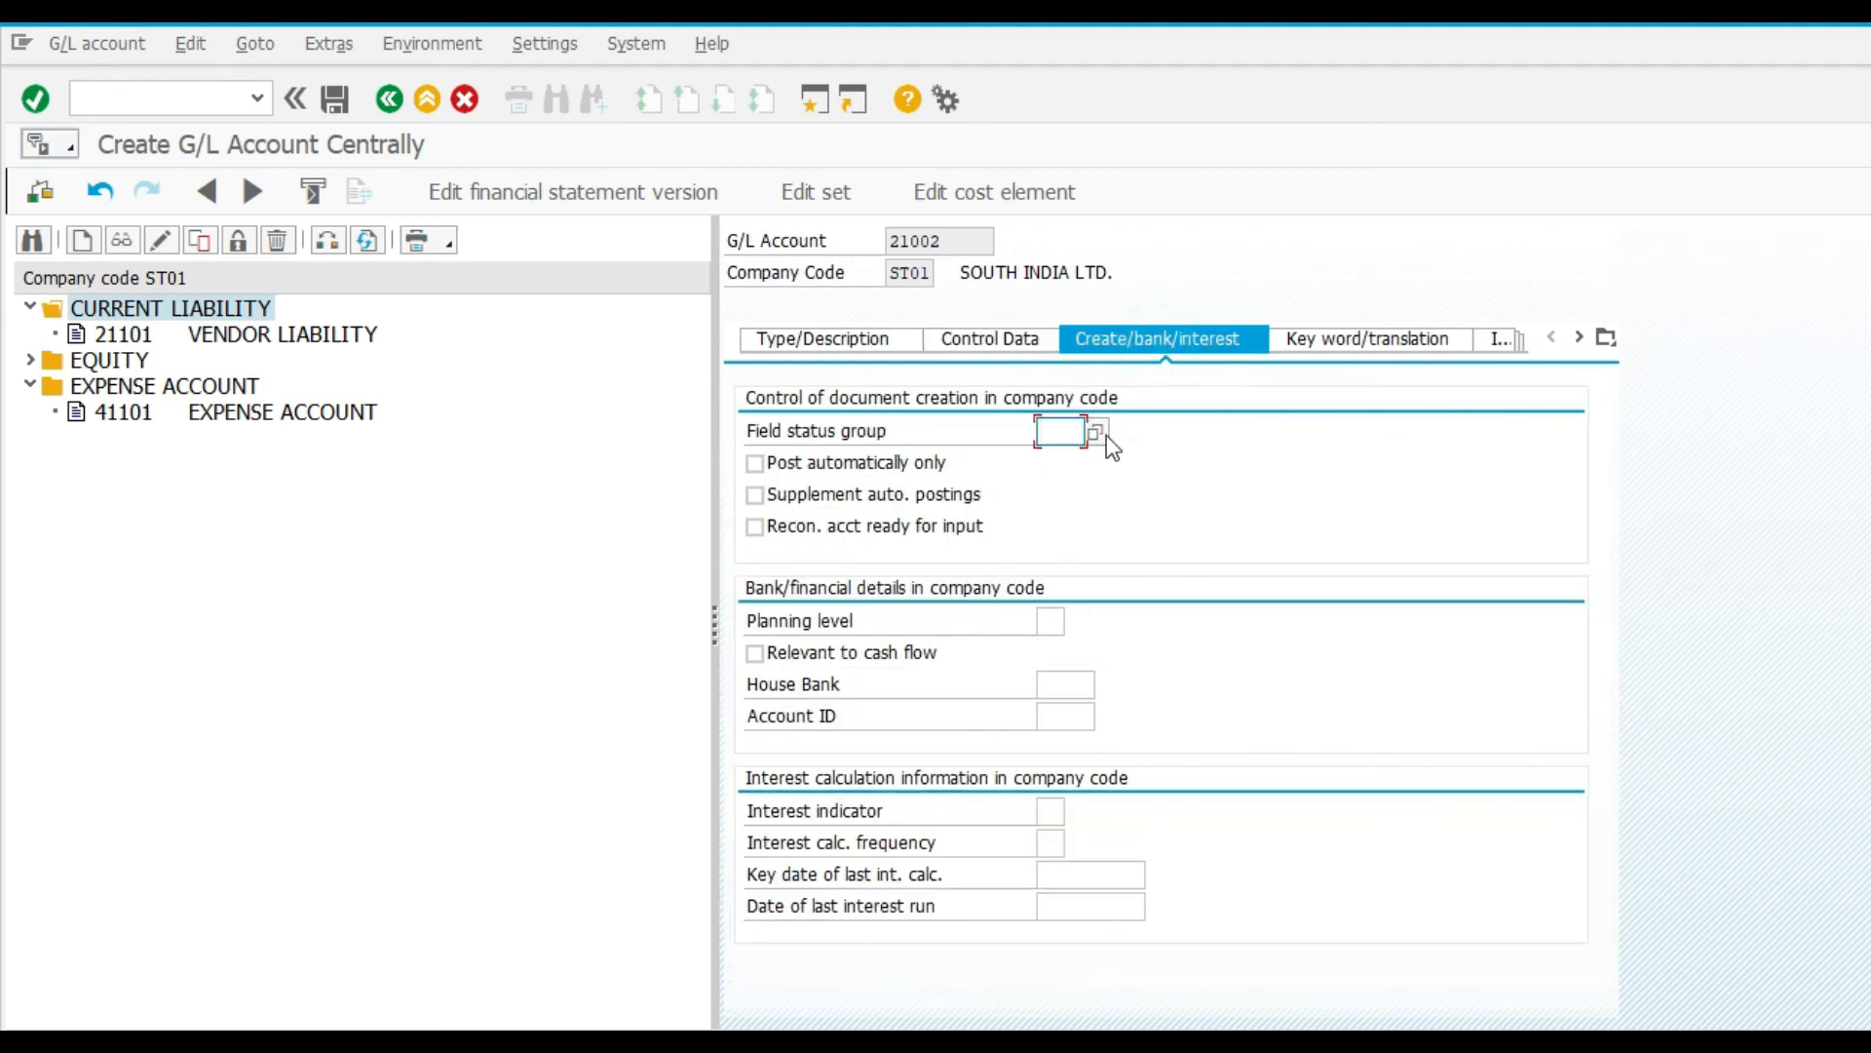
{"action": "type", "text": "G"}
{"action": "left_click", "coordinate": [1084, 454]}
{"action": "left_click", "coordinate": [1016, 337]}
{"action": "left_click", "coordinate": [1055, 906]}
{"action": "type", "text": "001"}
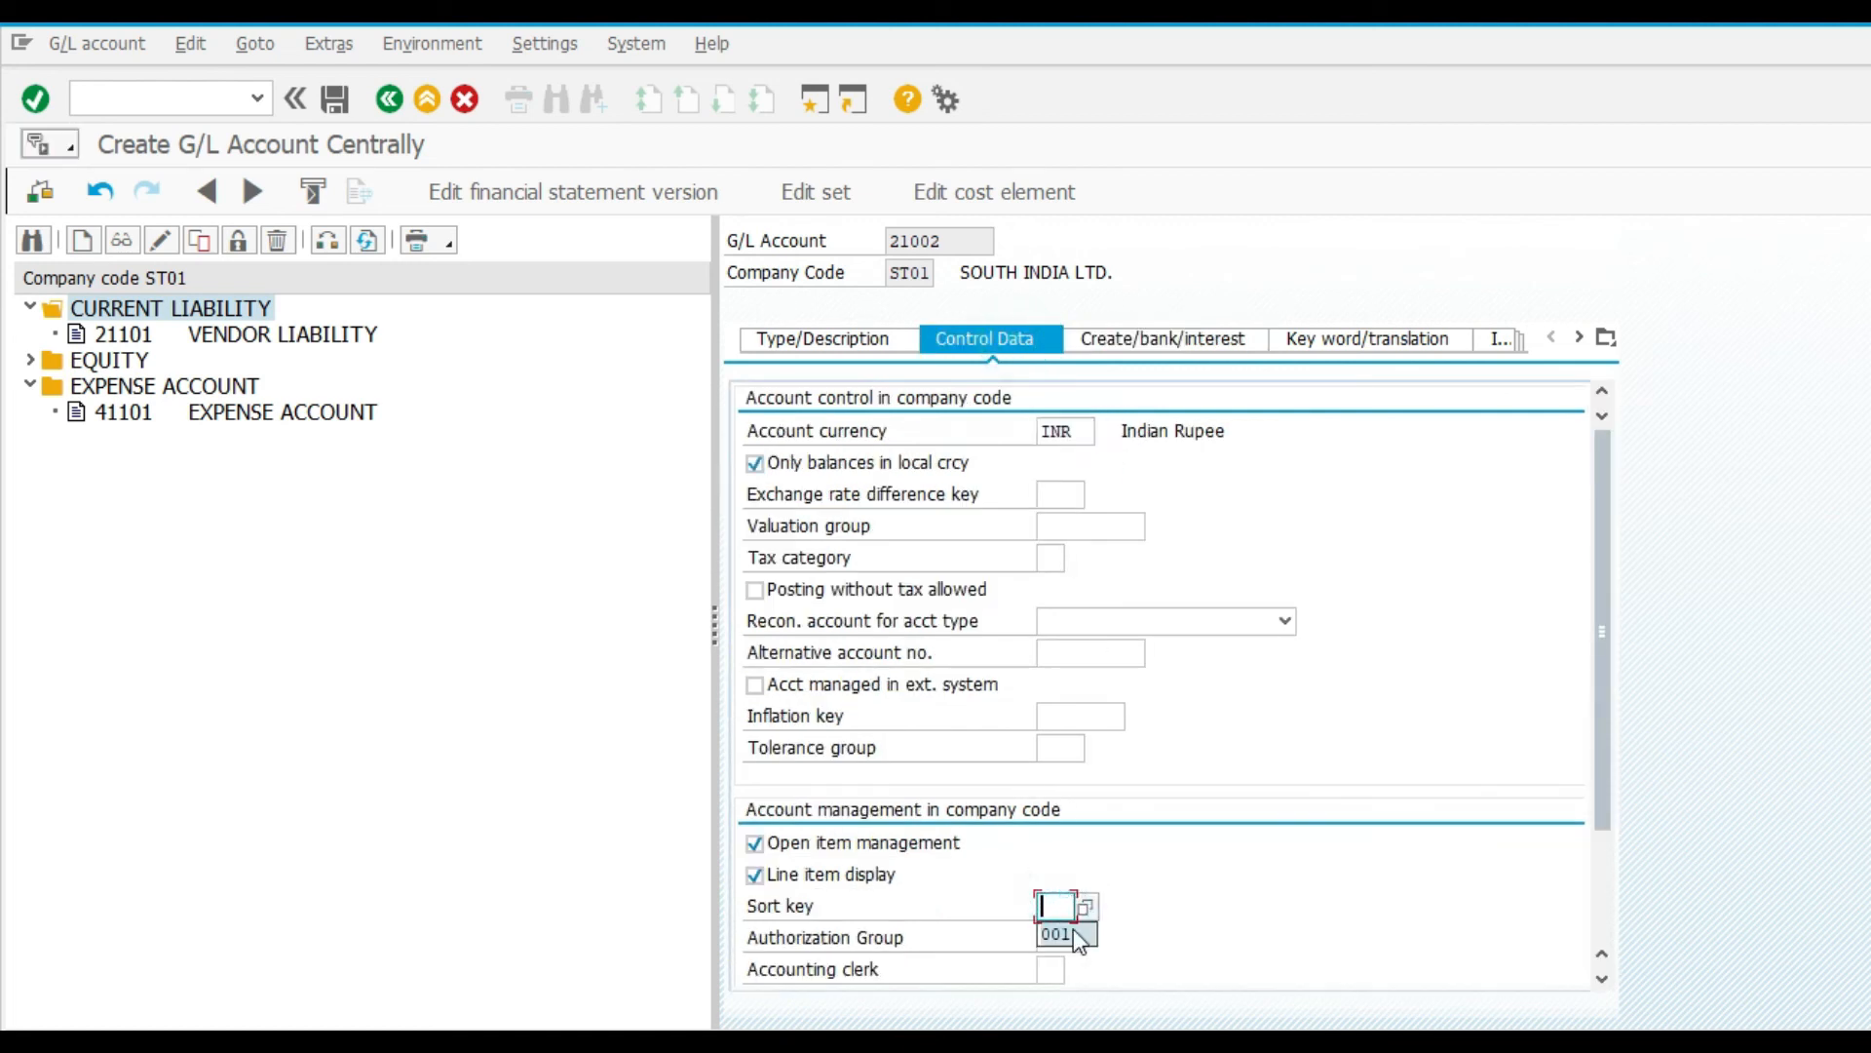
Set the group account number of account 21002 to 22000 and save the account
{"action": "key", "text": "ctrl+s"}
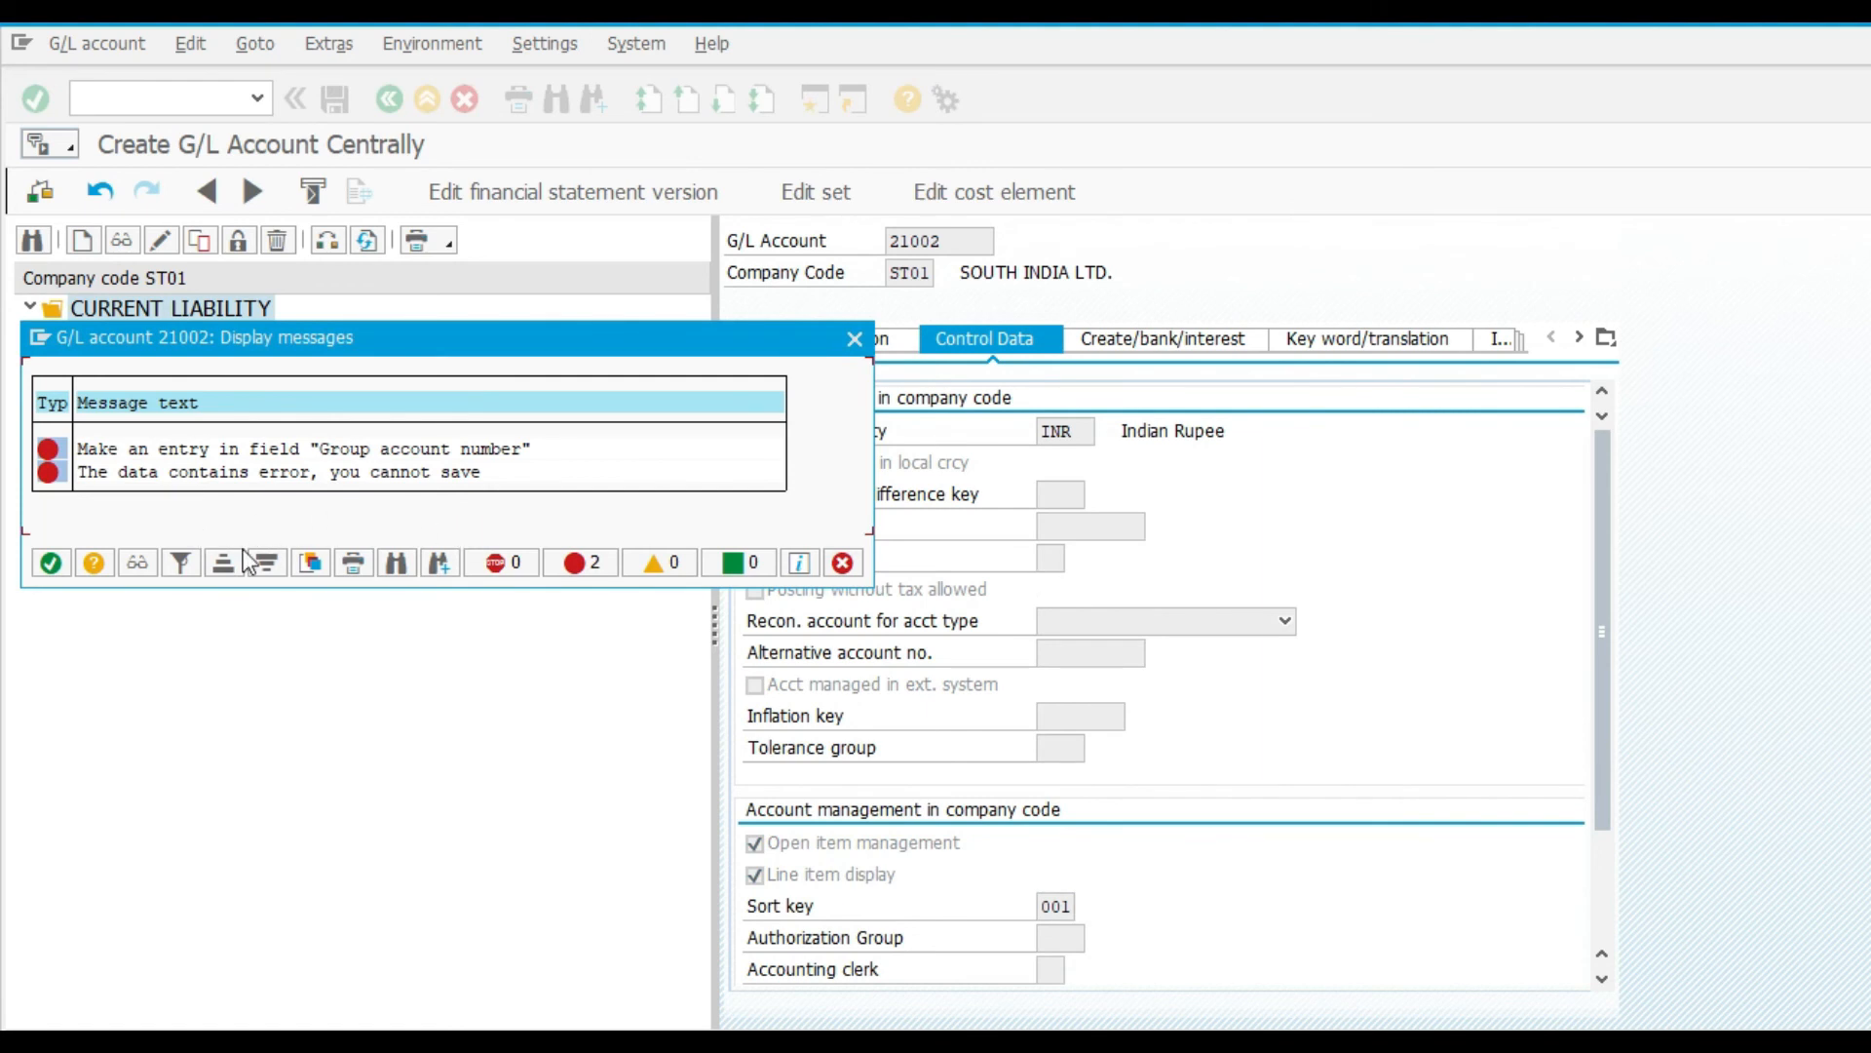
{"action": "left_click", "coordinate": [48, 561]}
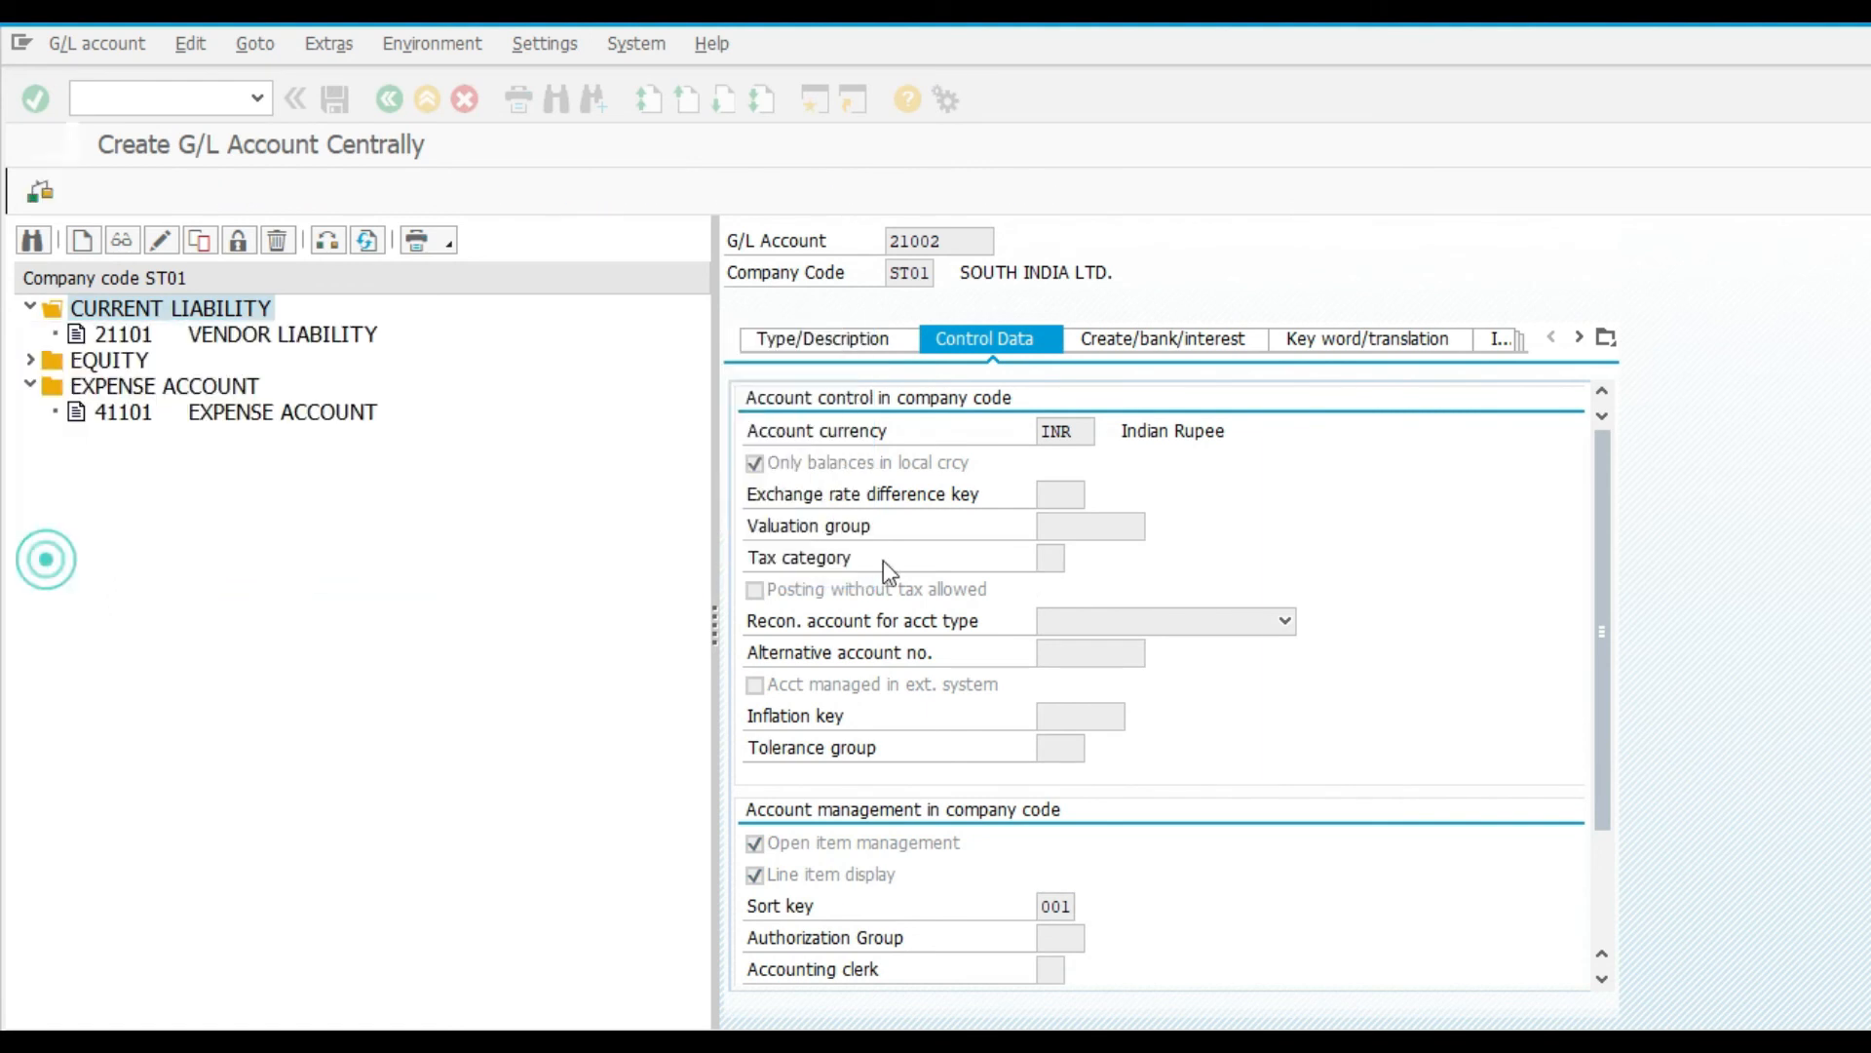
{"action": "left_click", "coordinate": [866, 339]}
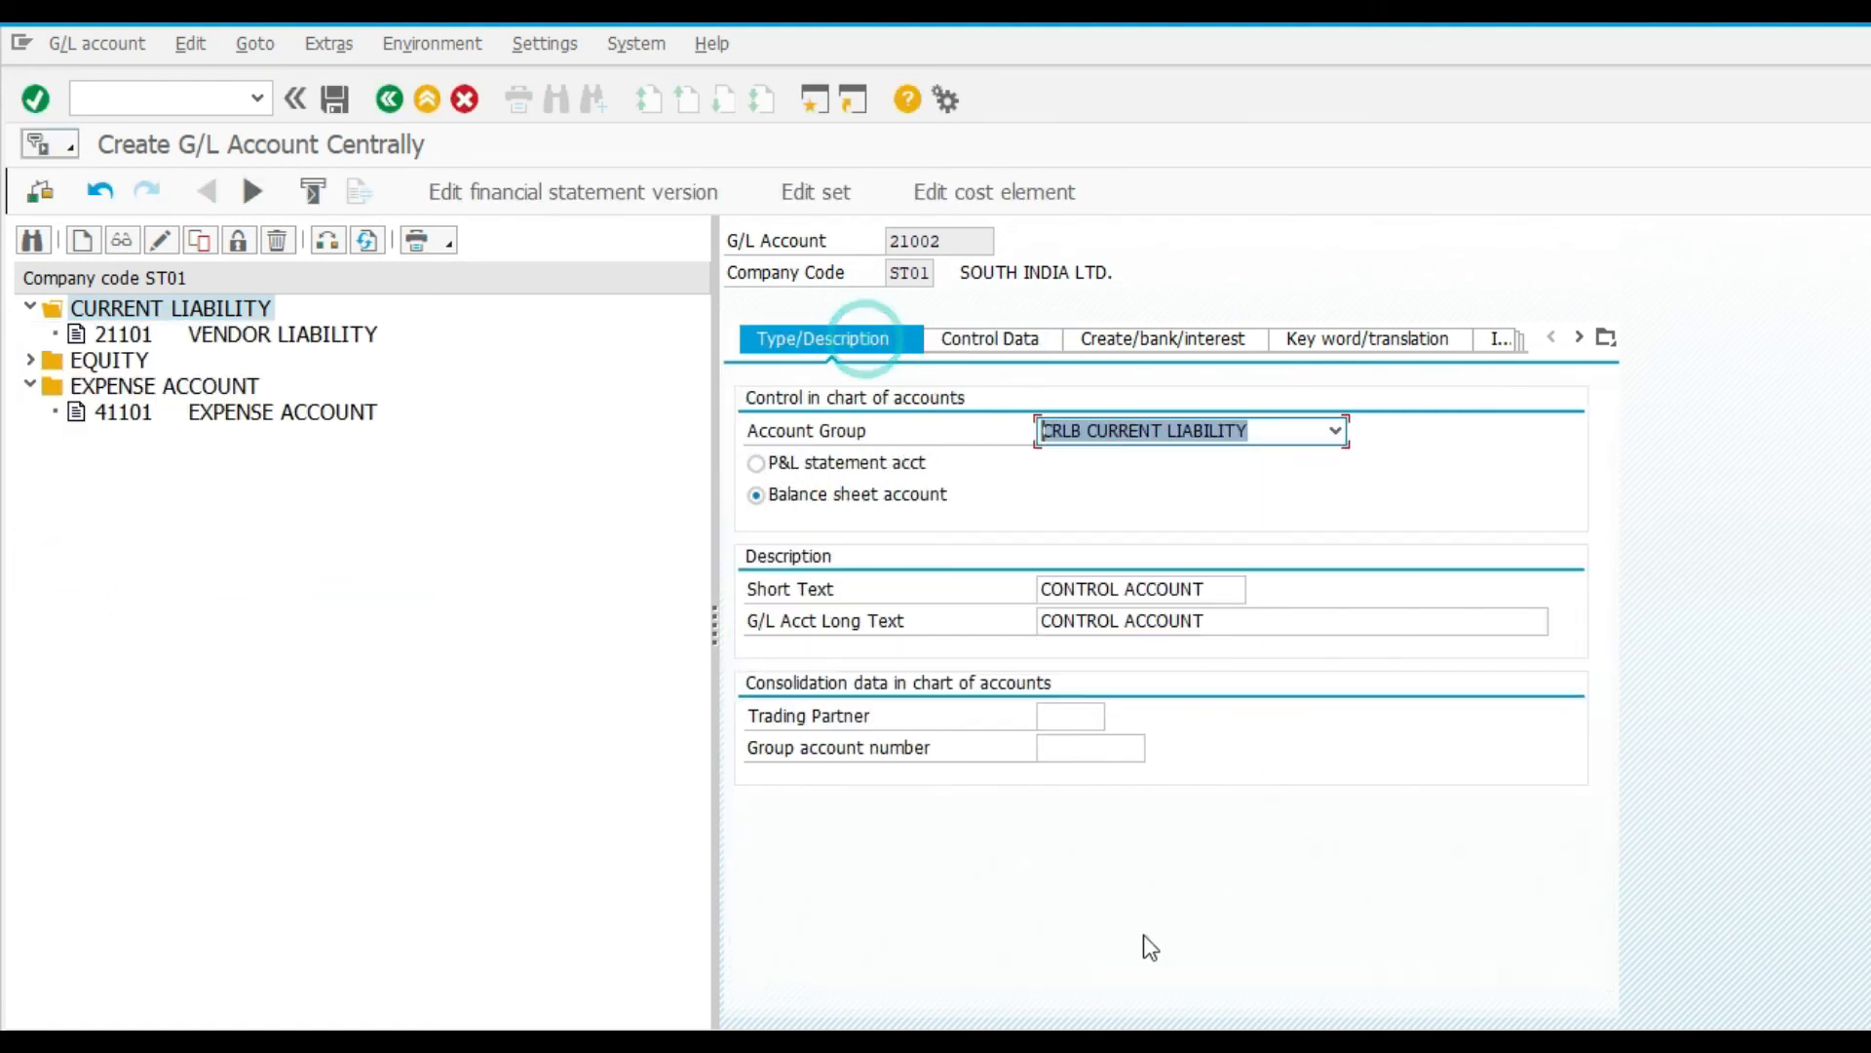
{"action": "left_click", "coordinate": [1055, 748]}
{"action": "type", "text": "22000"}
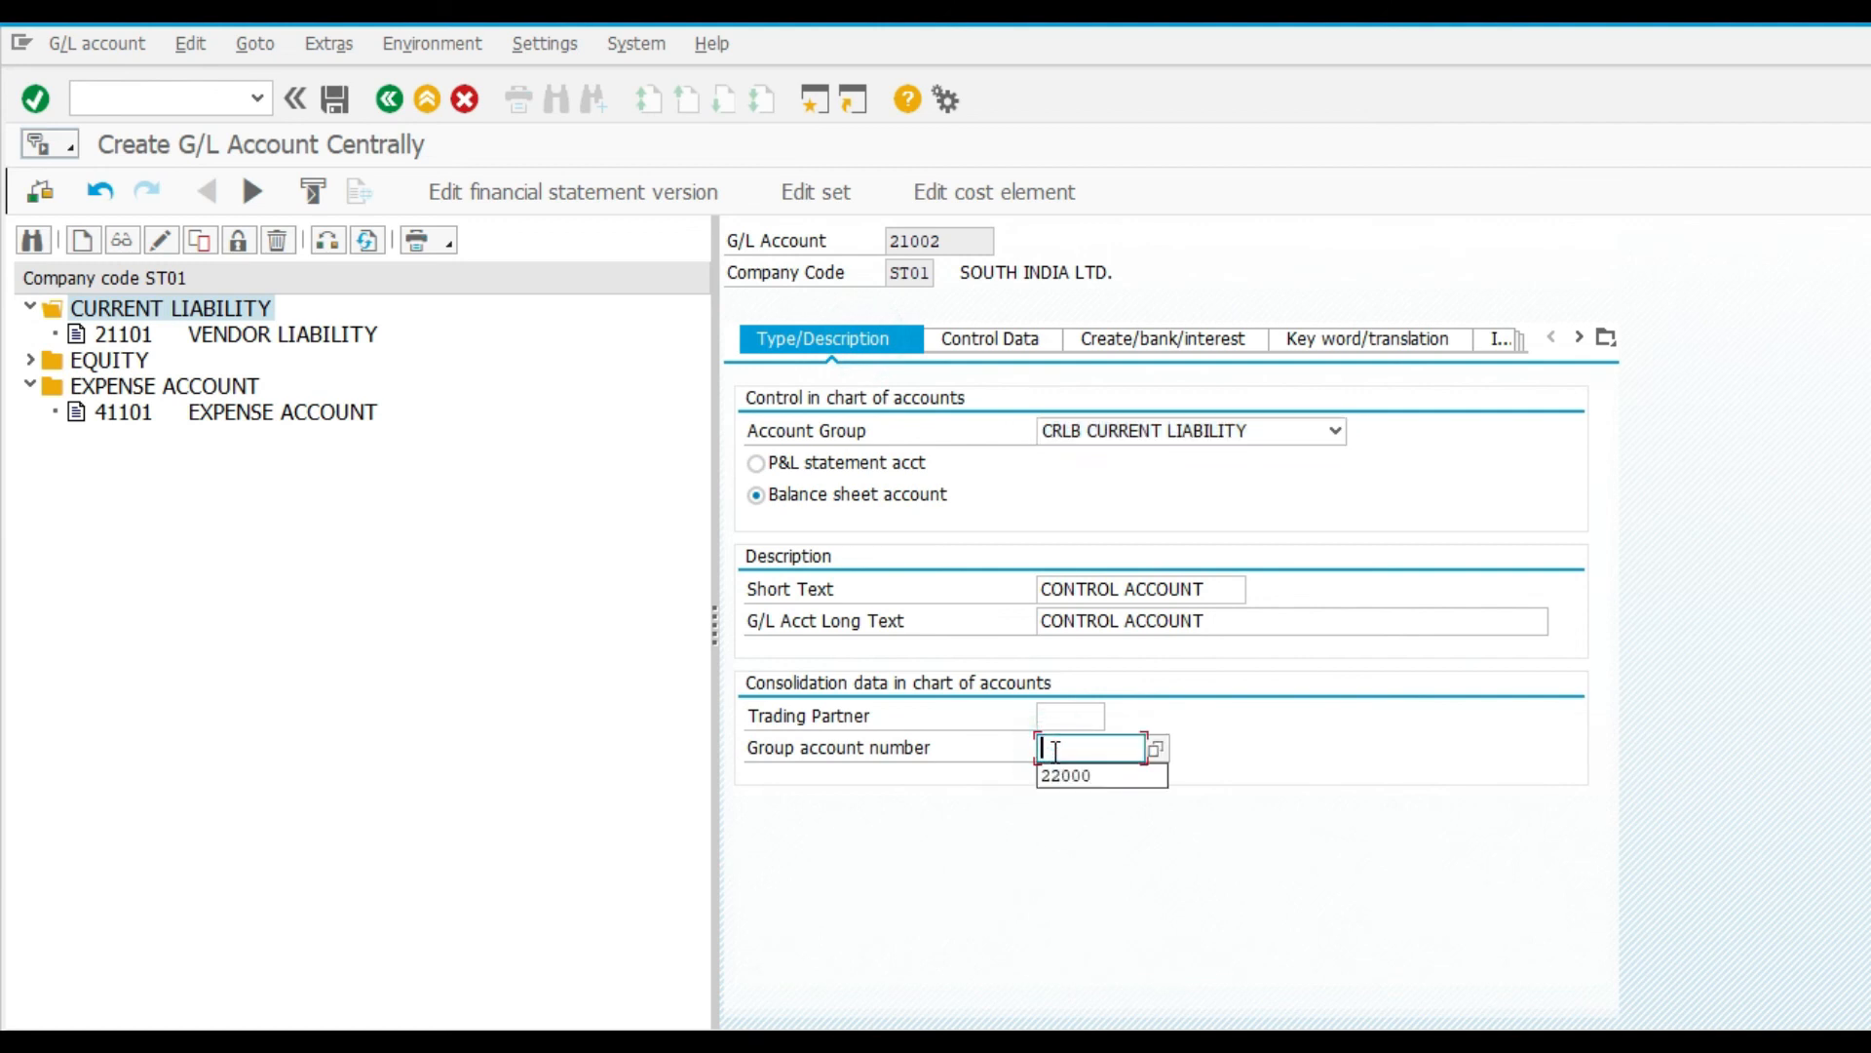
{"action": "key", "text": "Return"}
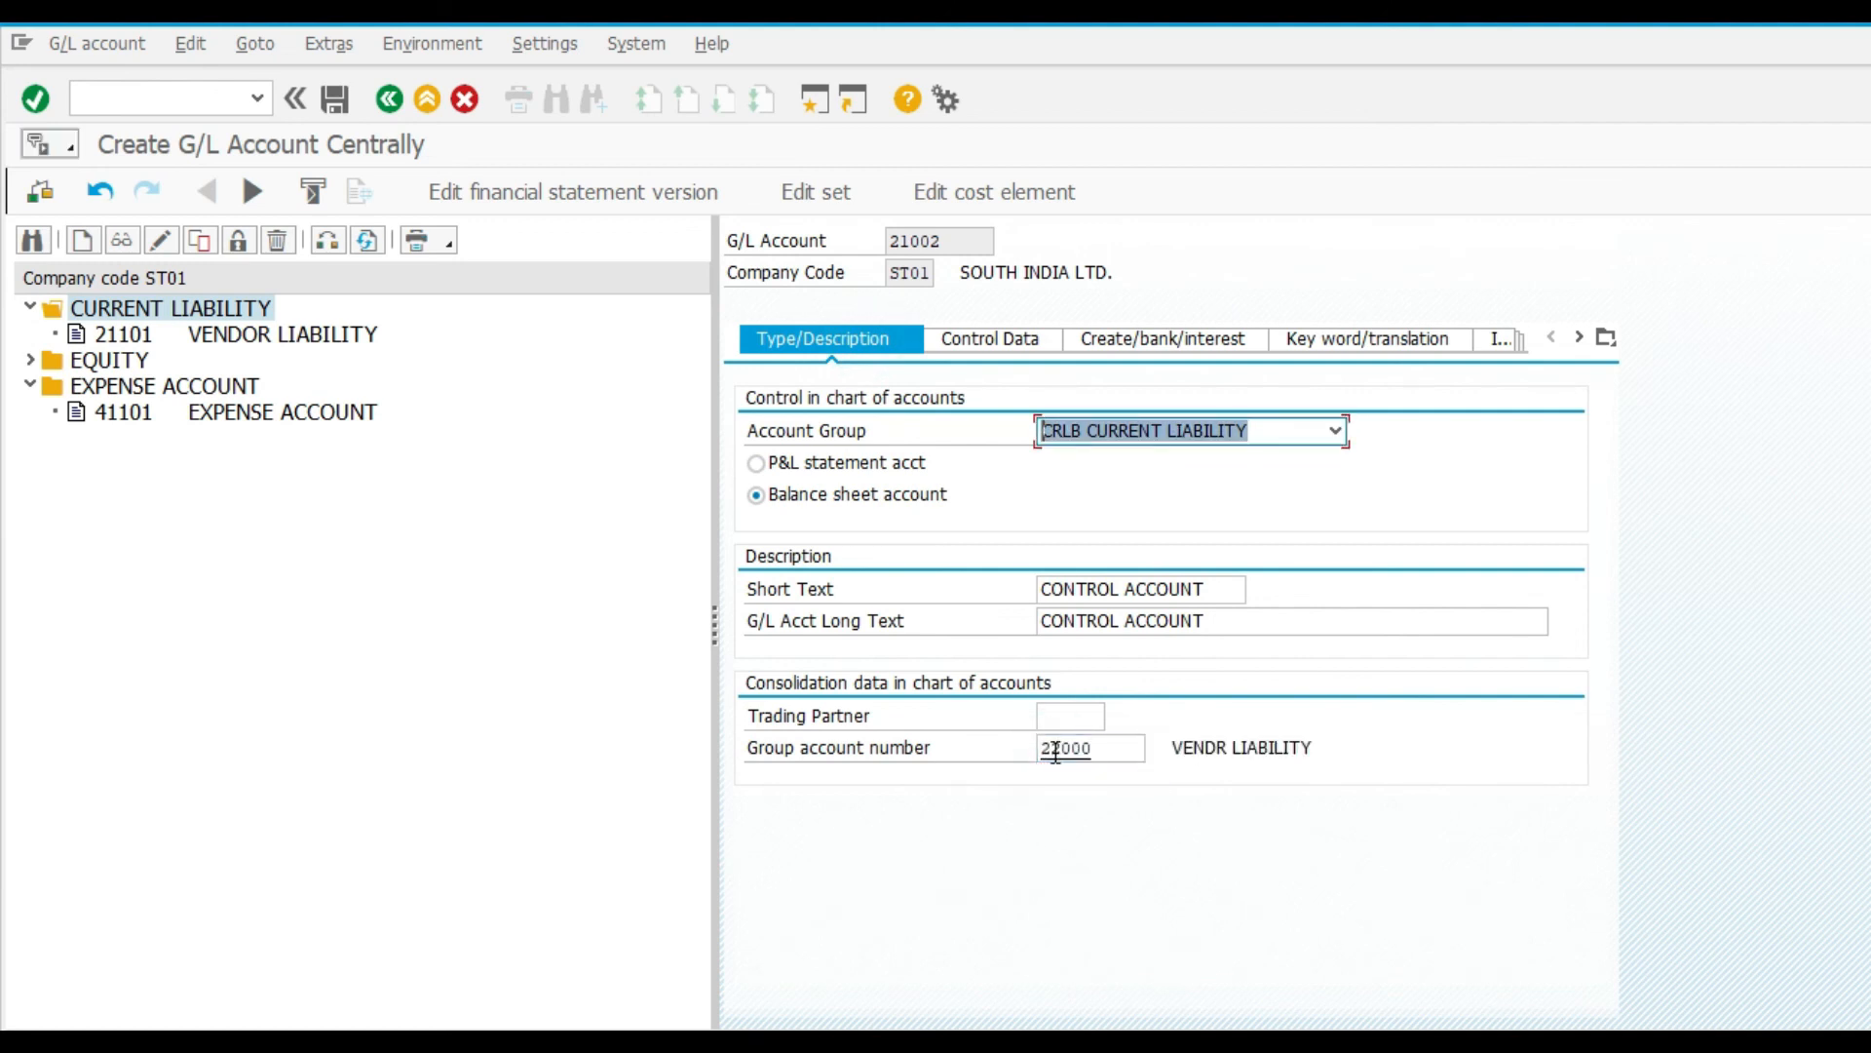
{"action": "key", "text": "ctrl+s"}
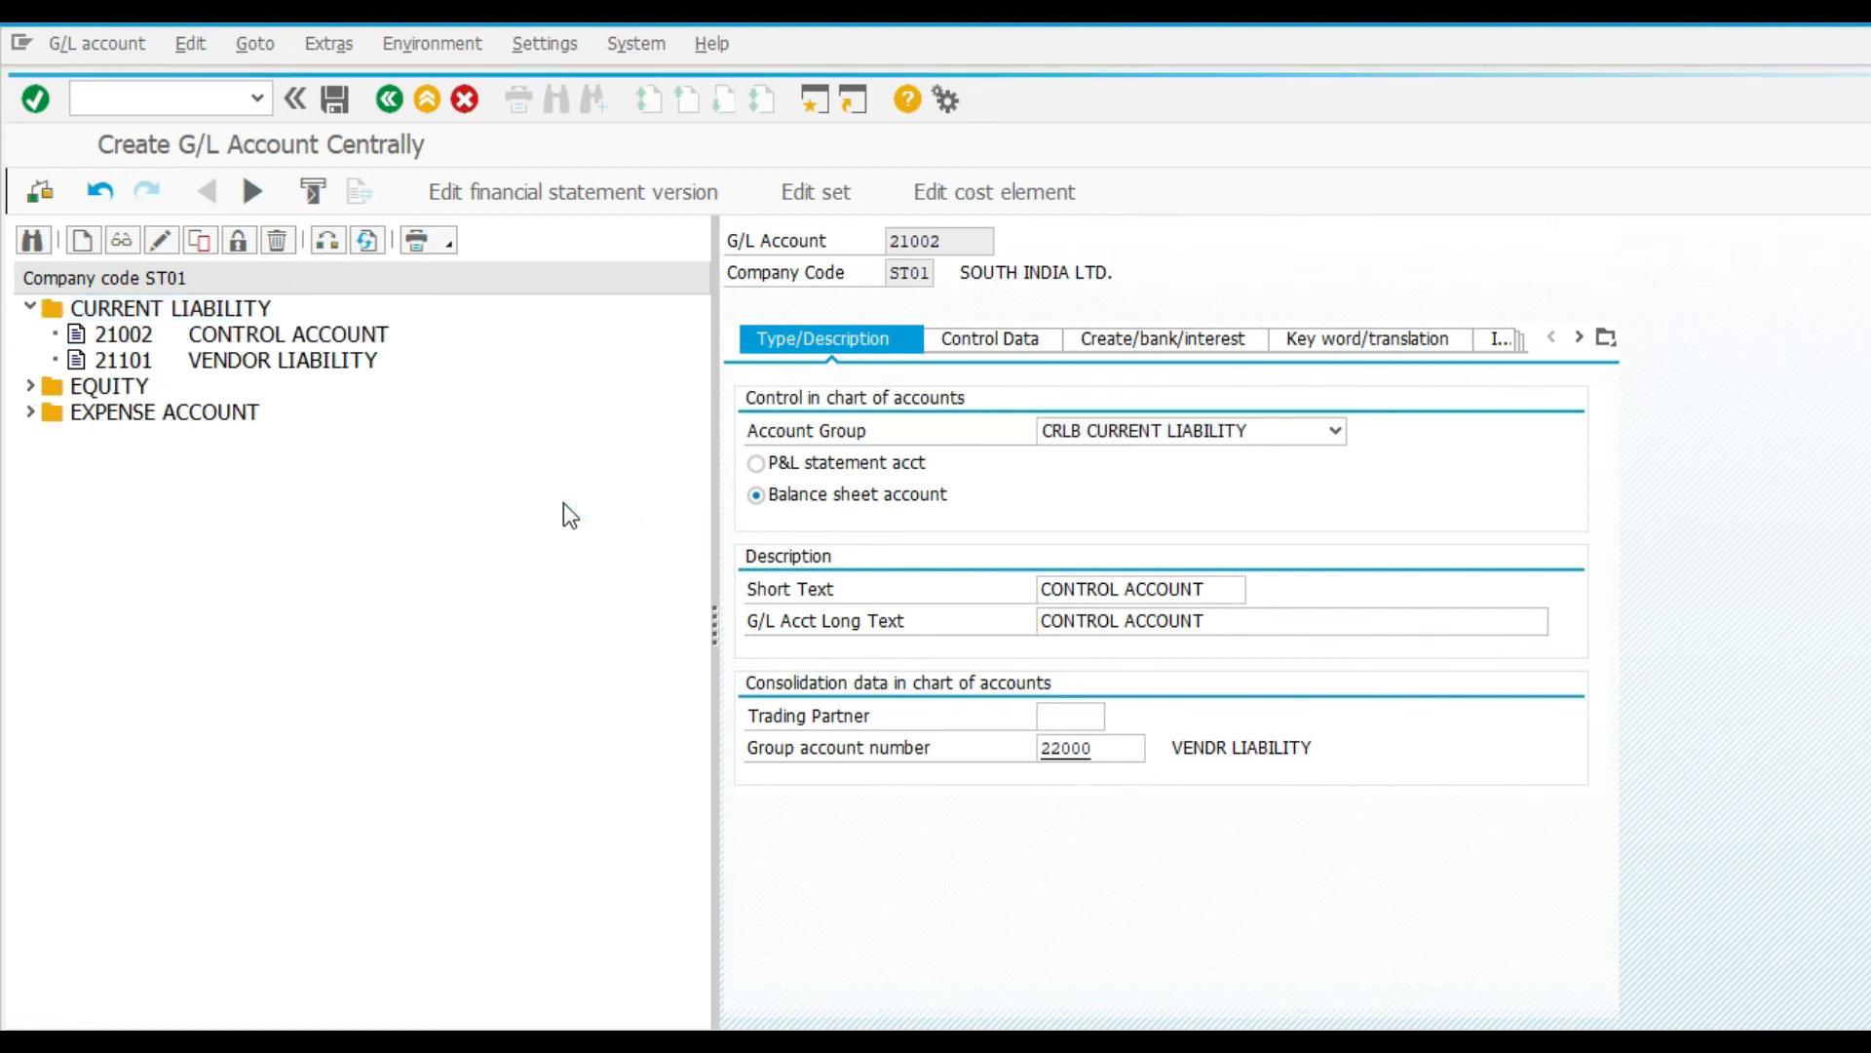
Return to the G/L document being parked and select CONTROL ACCOUNT 21002 for the second line item
{"action": "key", "text": "alt+Tab"}
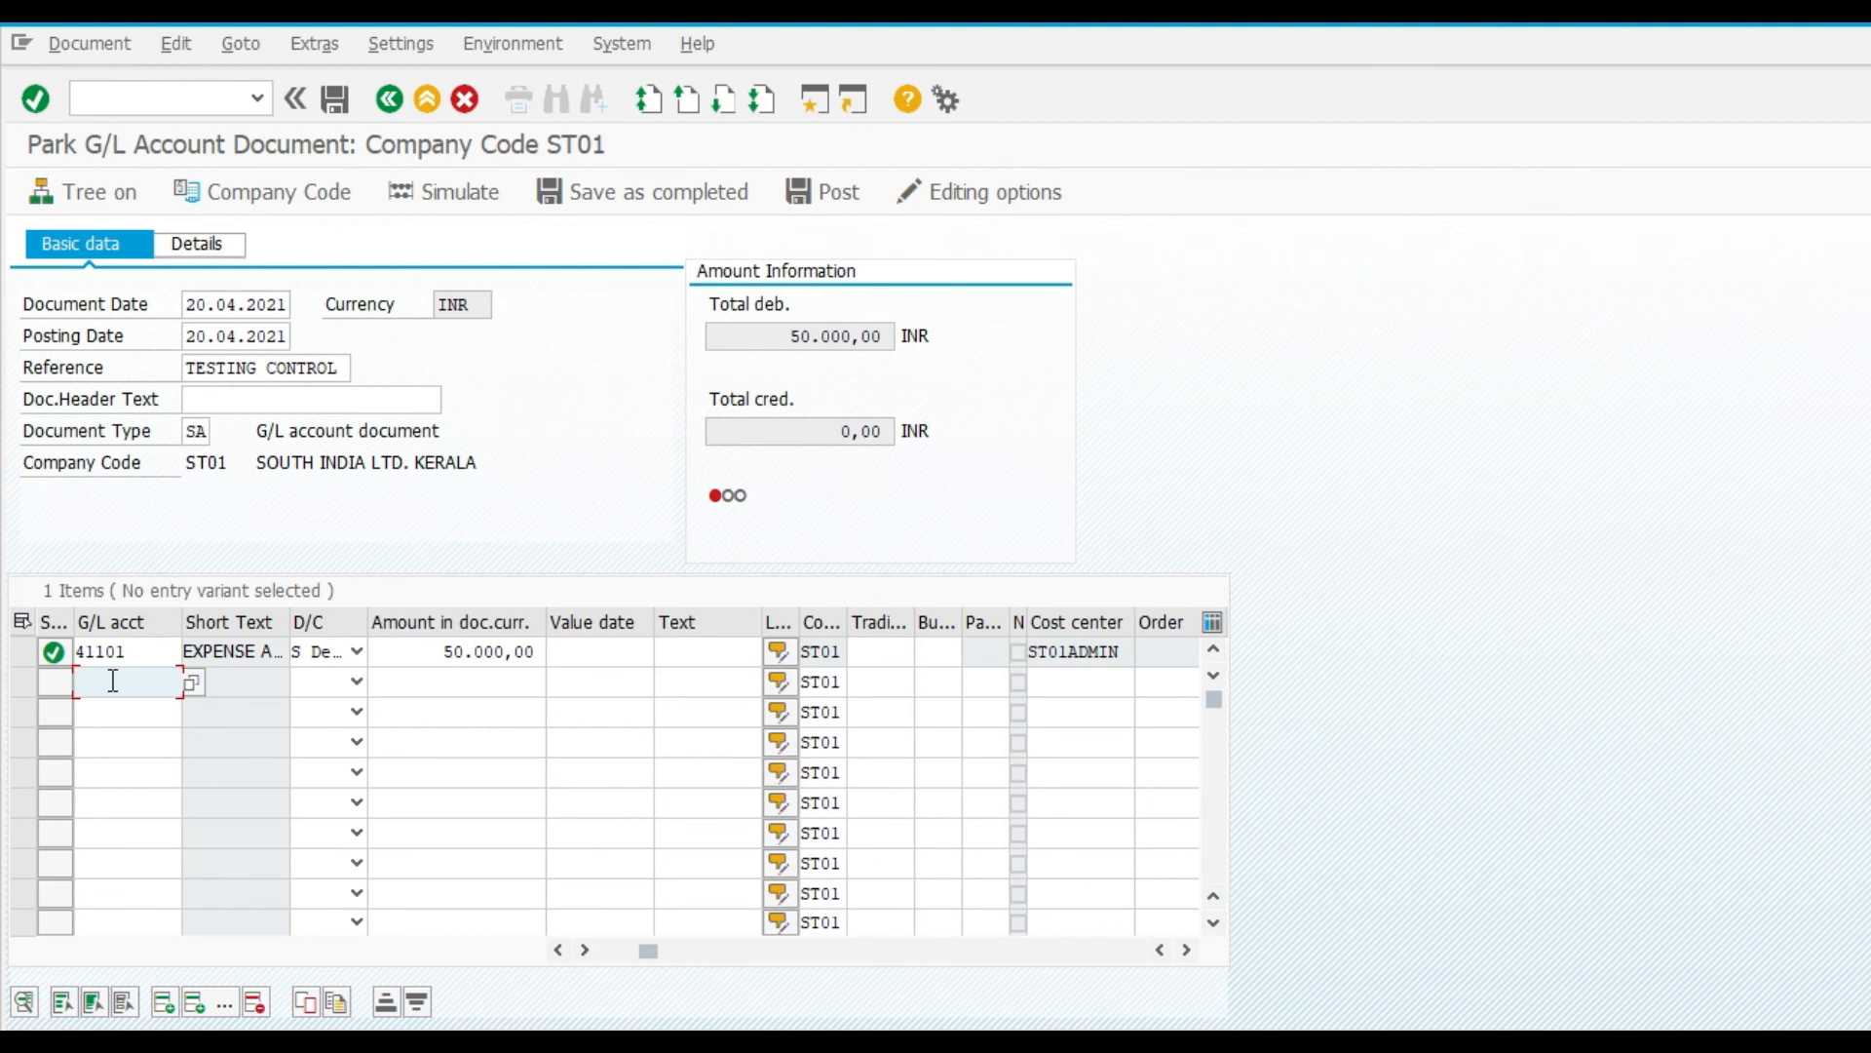
{"action": "key", "text": "F4"}
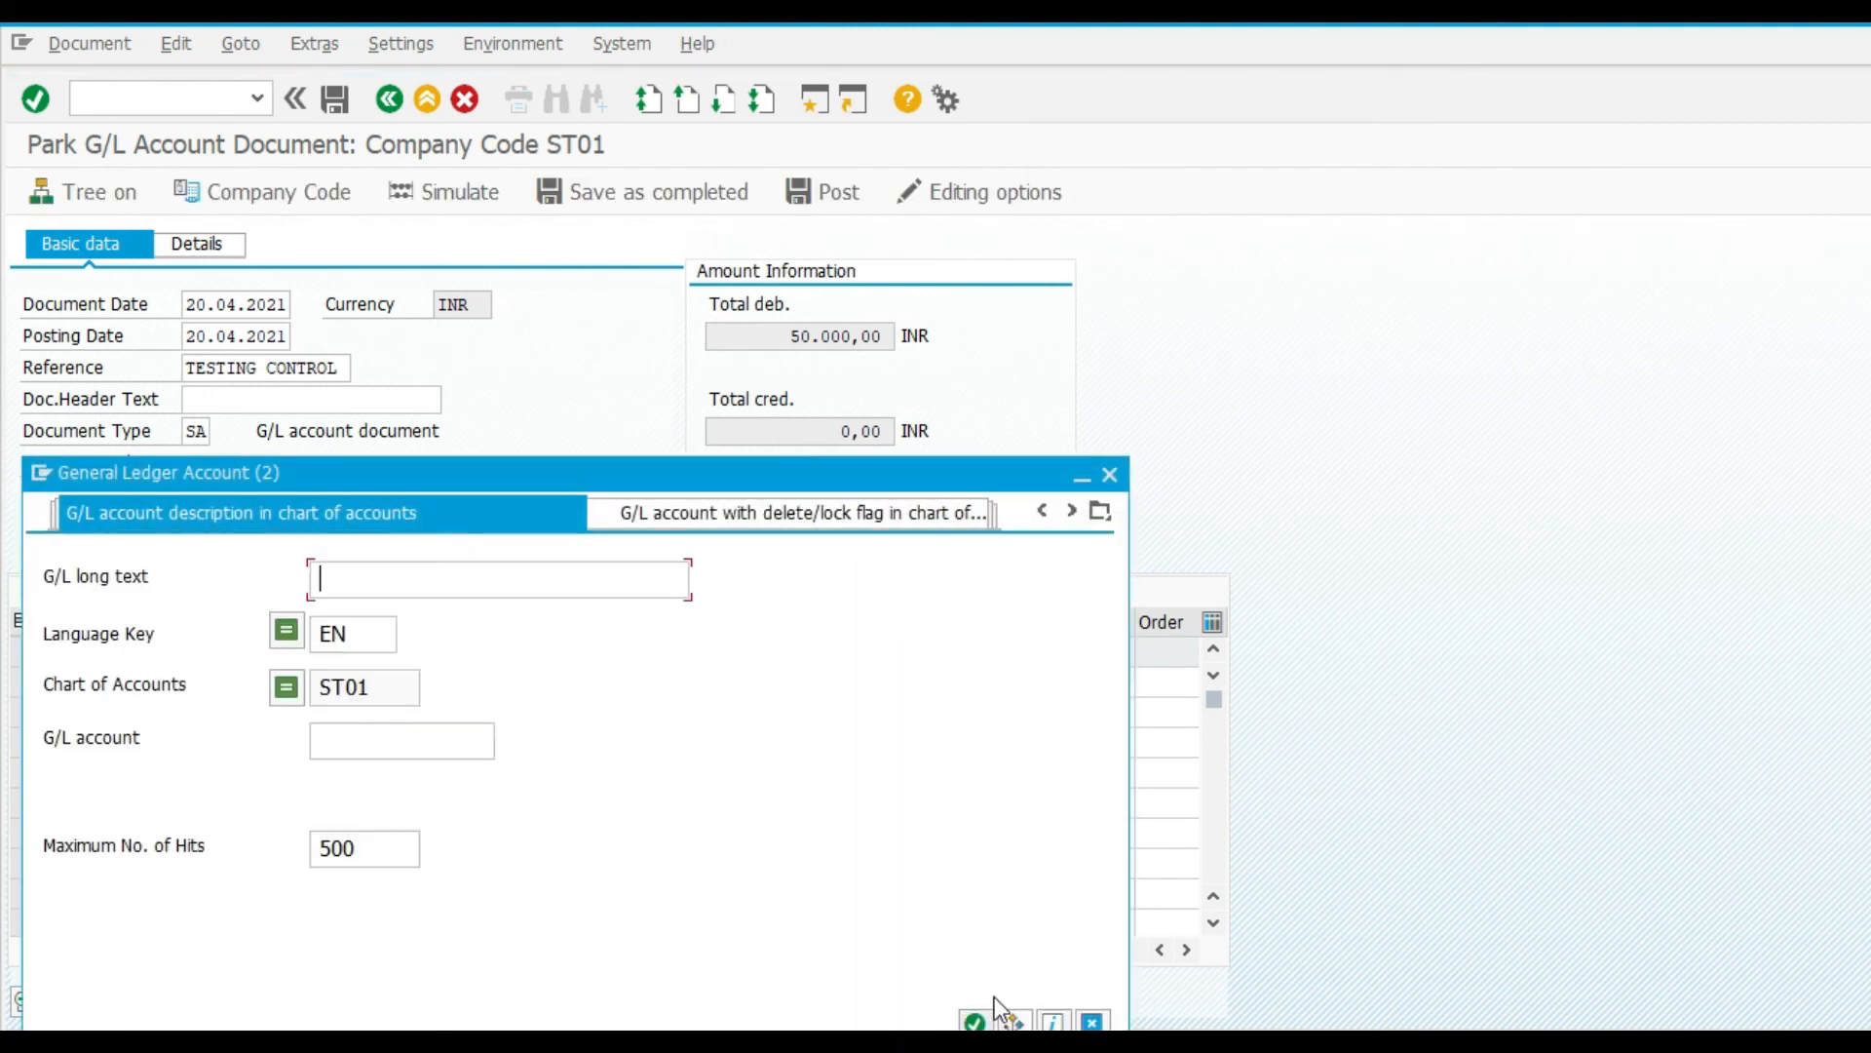
{"action": "key", "text": "Return"}
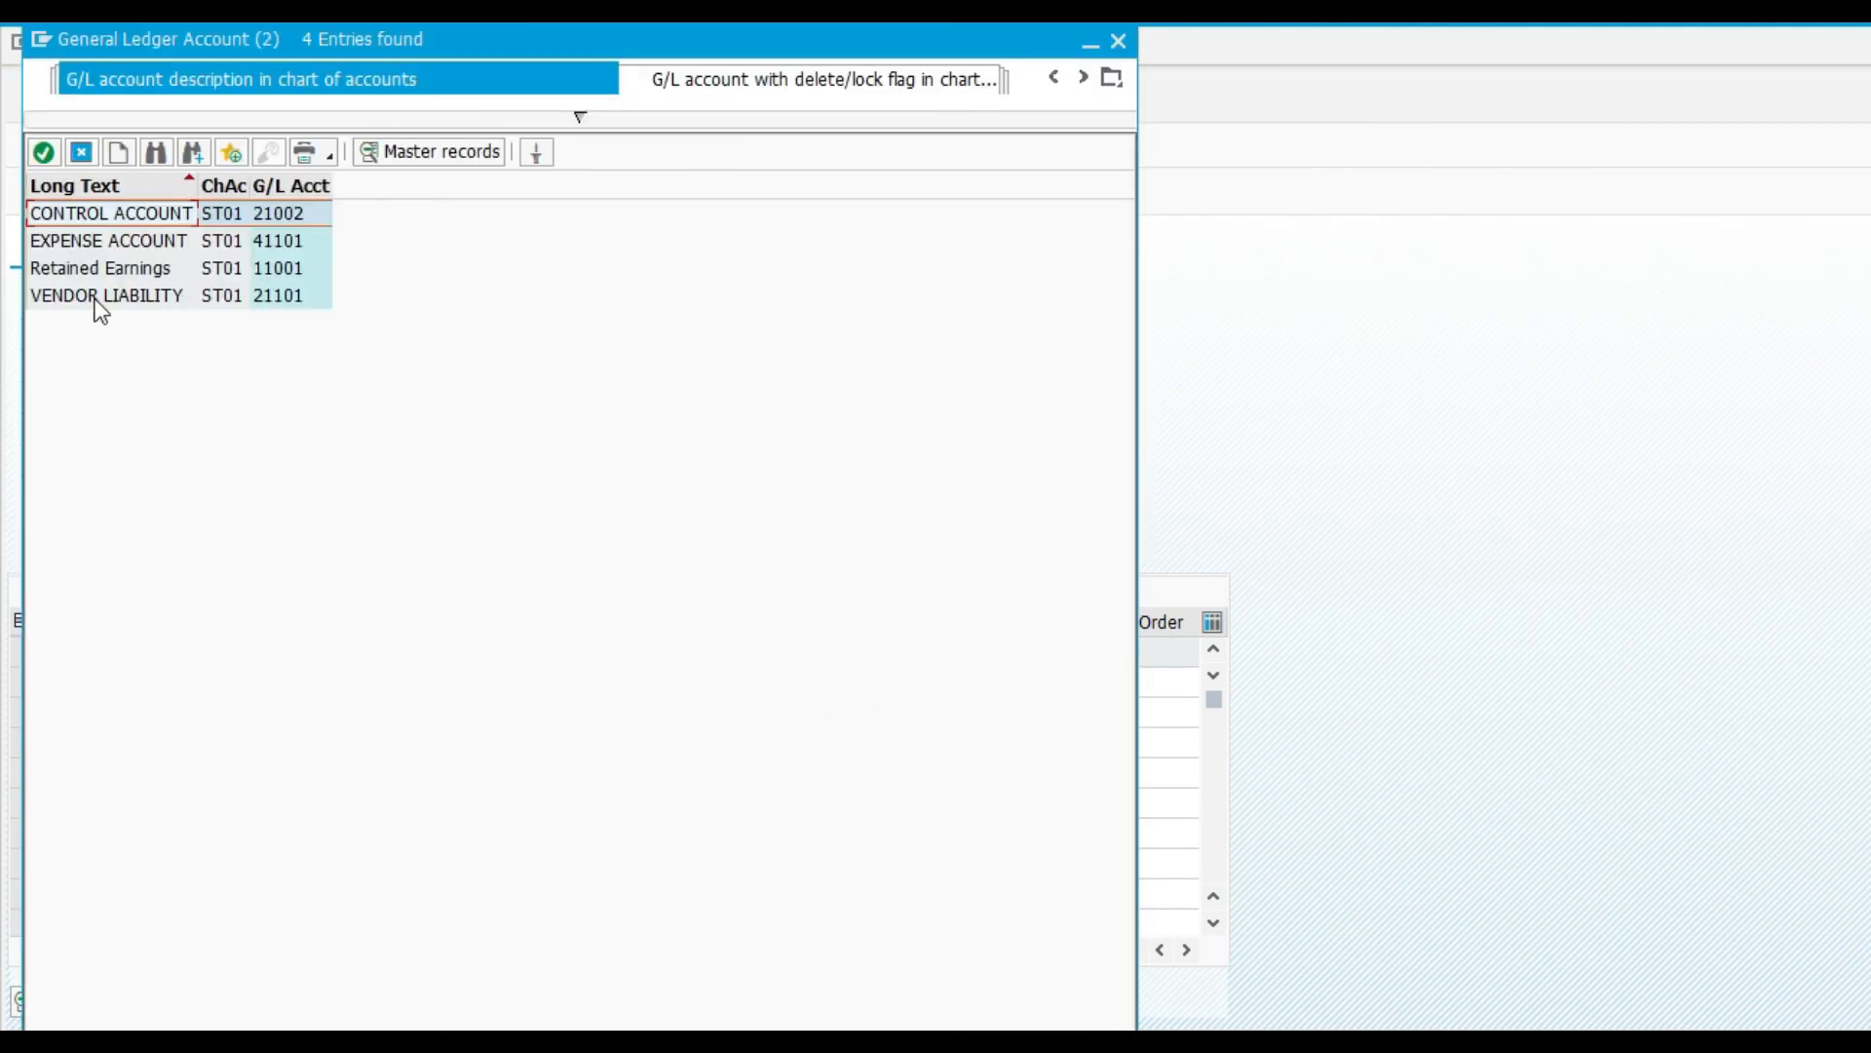
{"action": "double_click", "coordinate": [127, 220]}
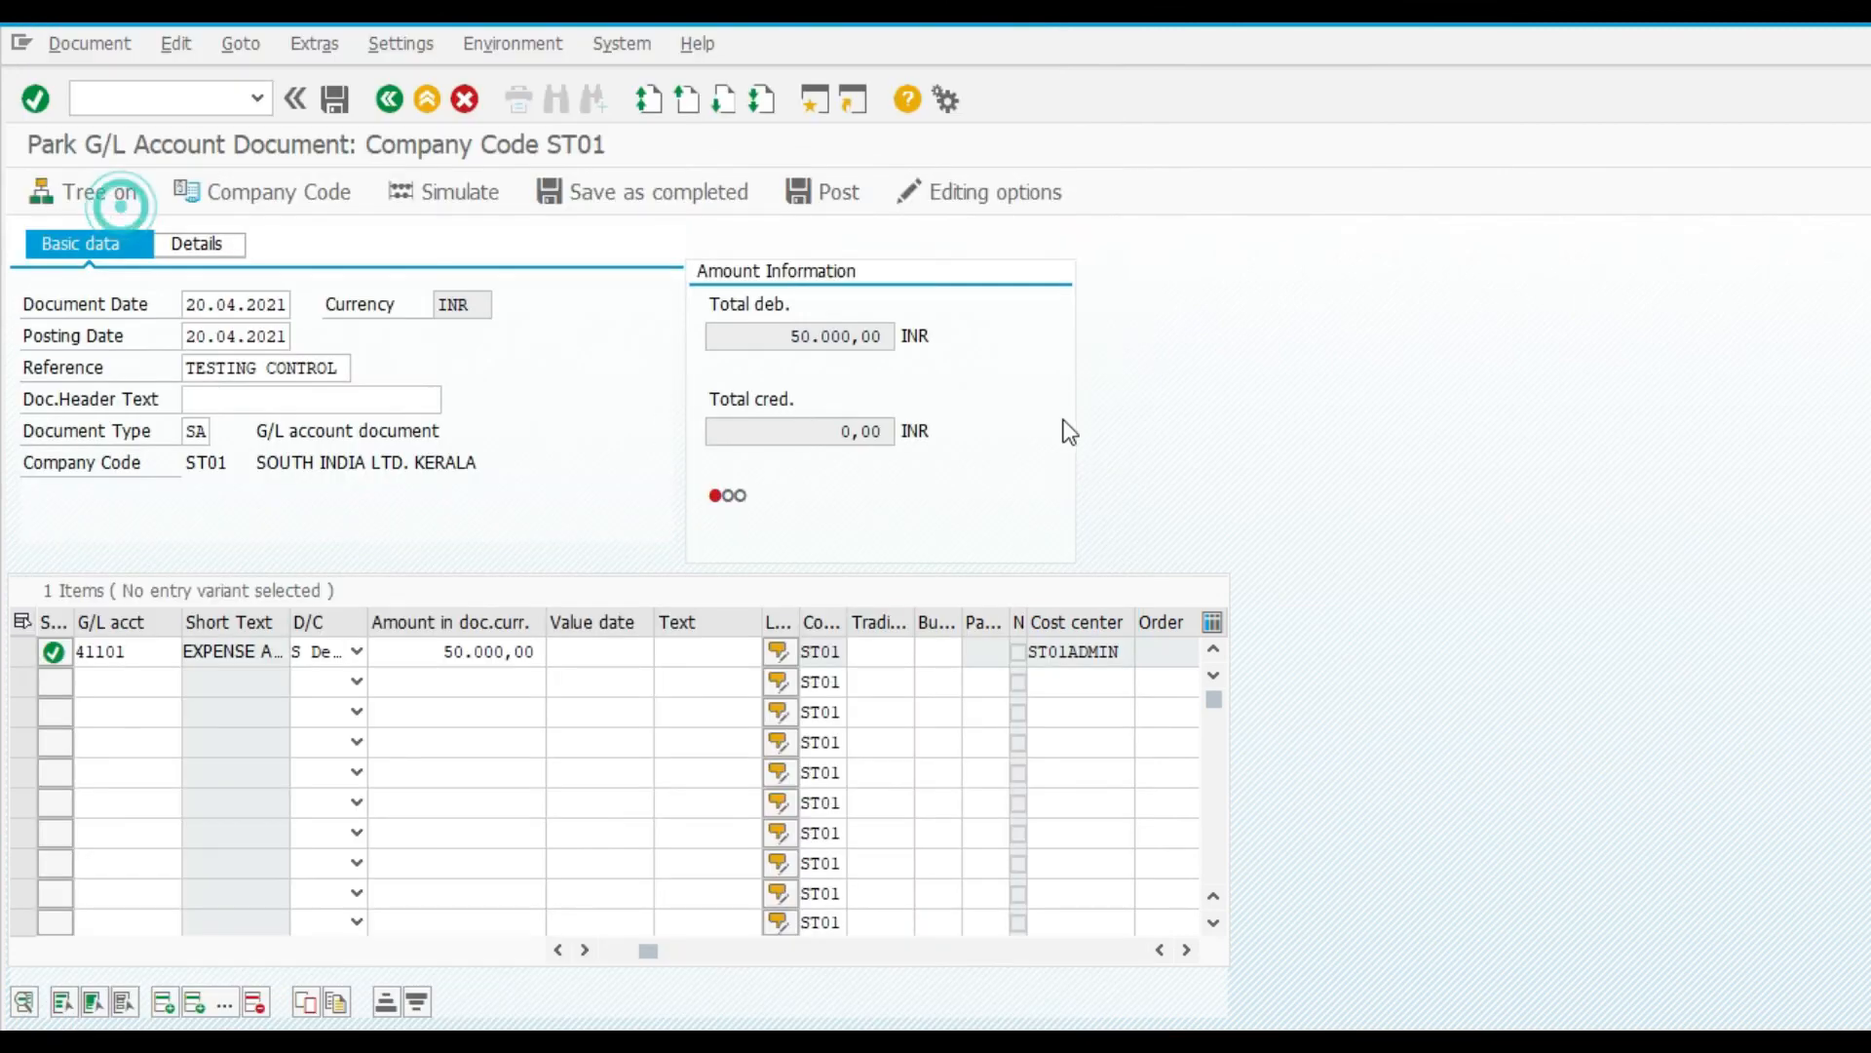
Make the second line item a credit of 50000 and confirm the line
{"action": "key", "text": "Tab"}
{"action": "key", "text": "Tab"}
{"action": "type", "text": "50000"}
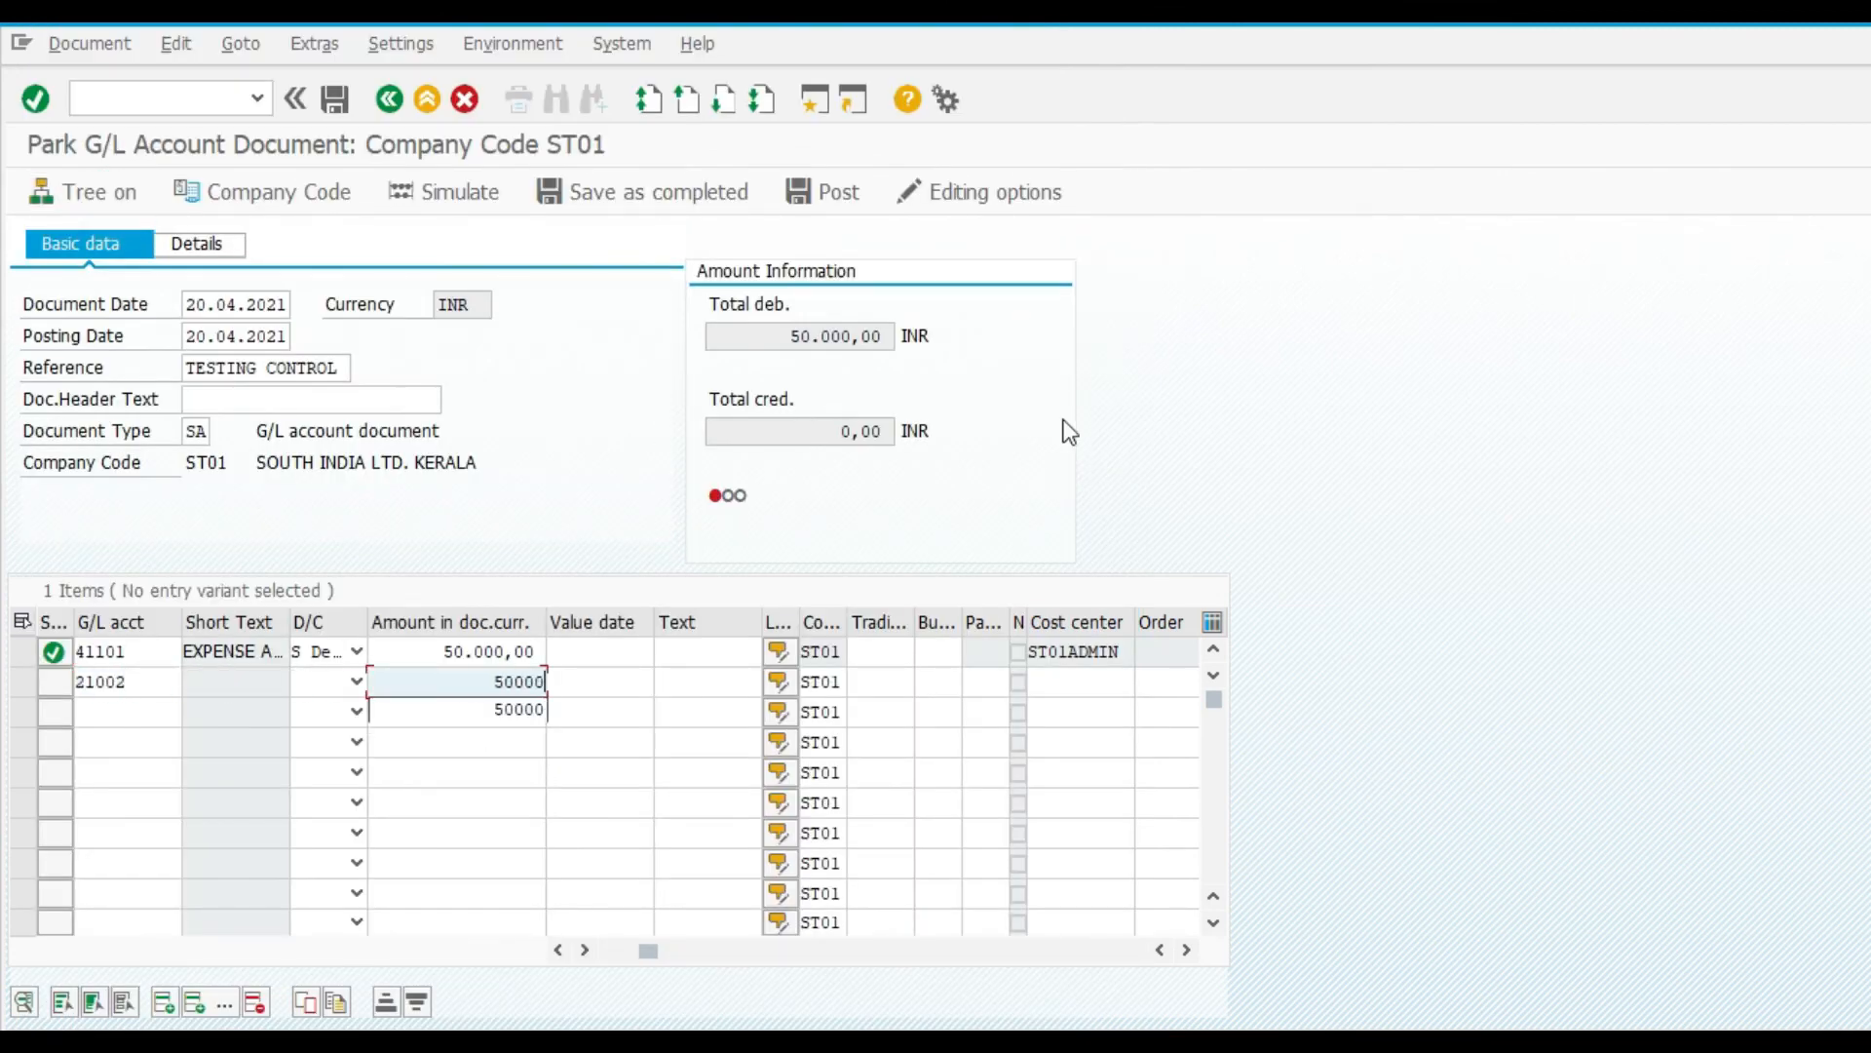
{"action": "key", "text": "shift+Tab"}
{"action": "key", "text": "h"}
{"action": "key", "text": "Return"}
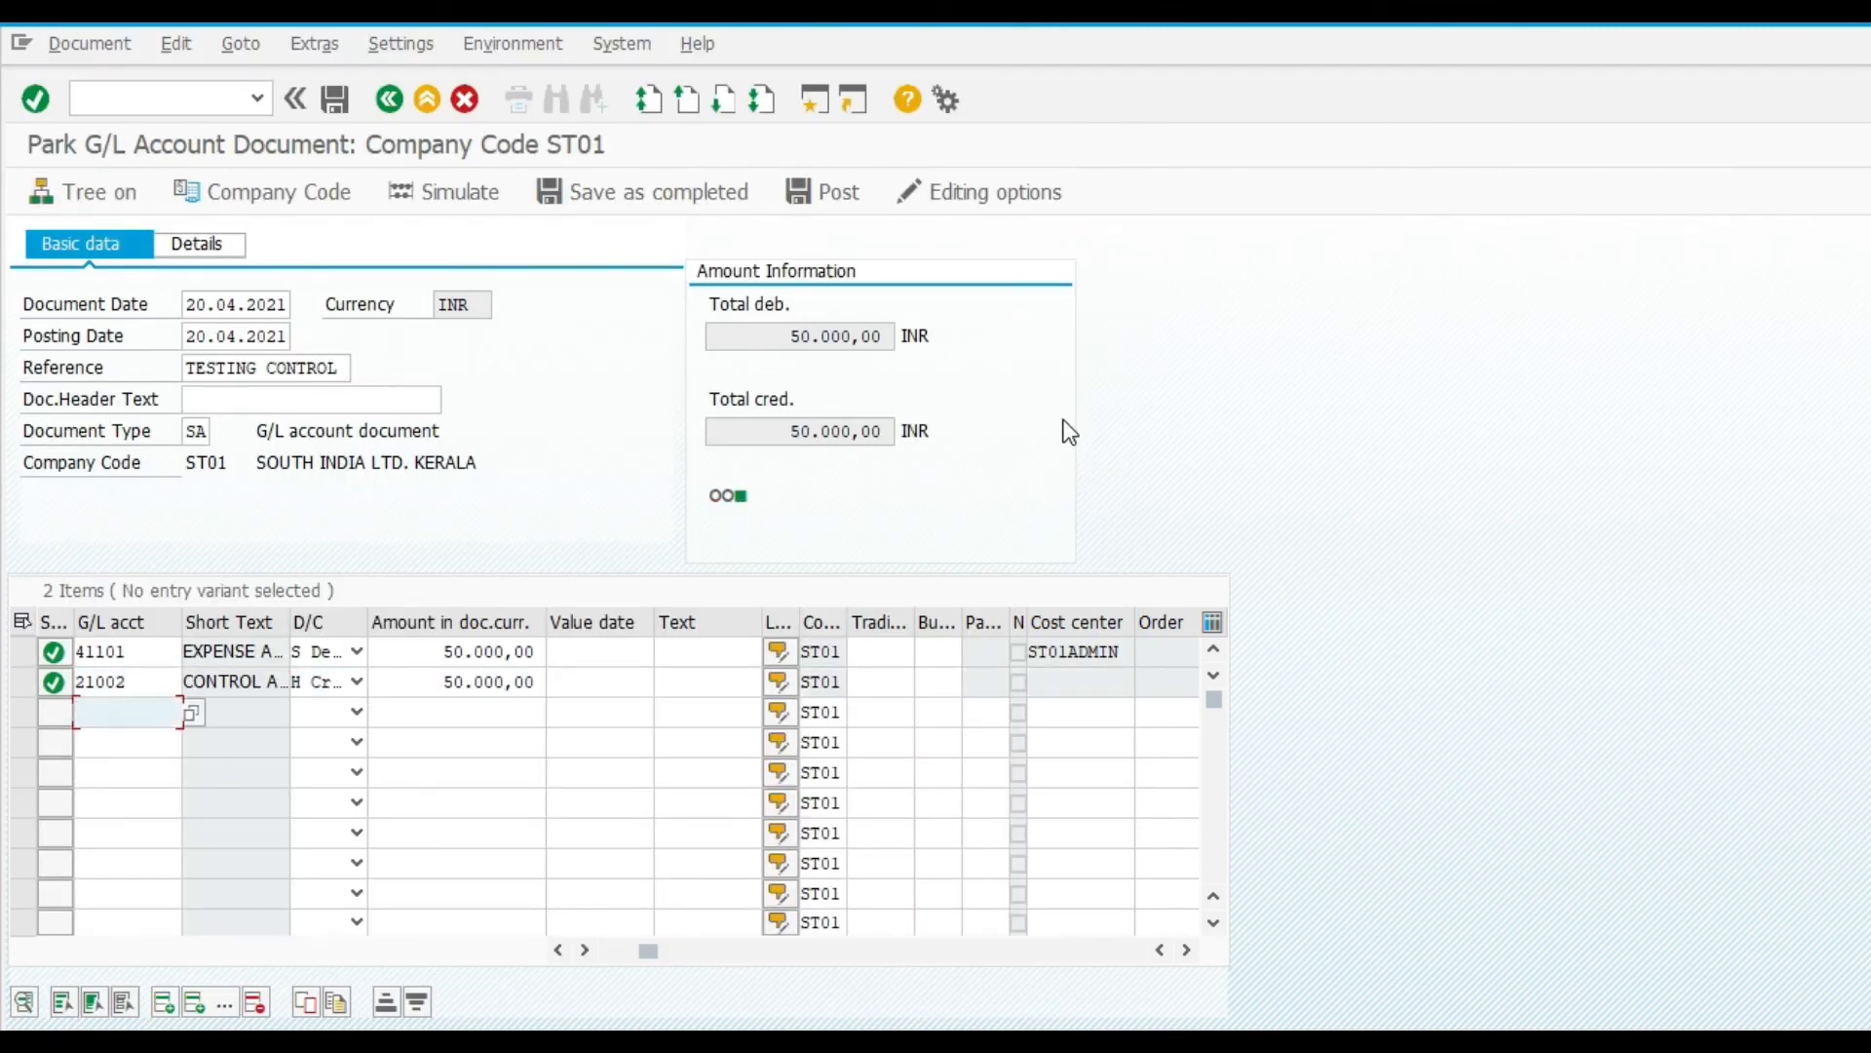
Post the G/L document, supplying TEST as the text of both line items
{"action": "left_click", "coordinate": [854, 190]}
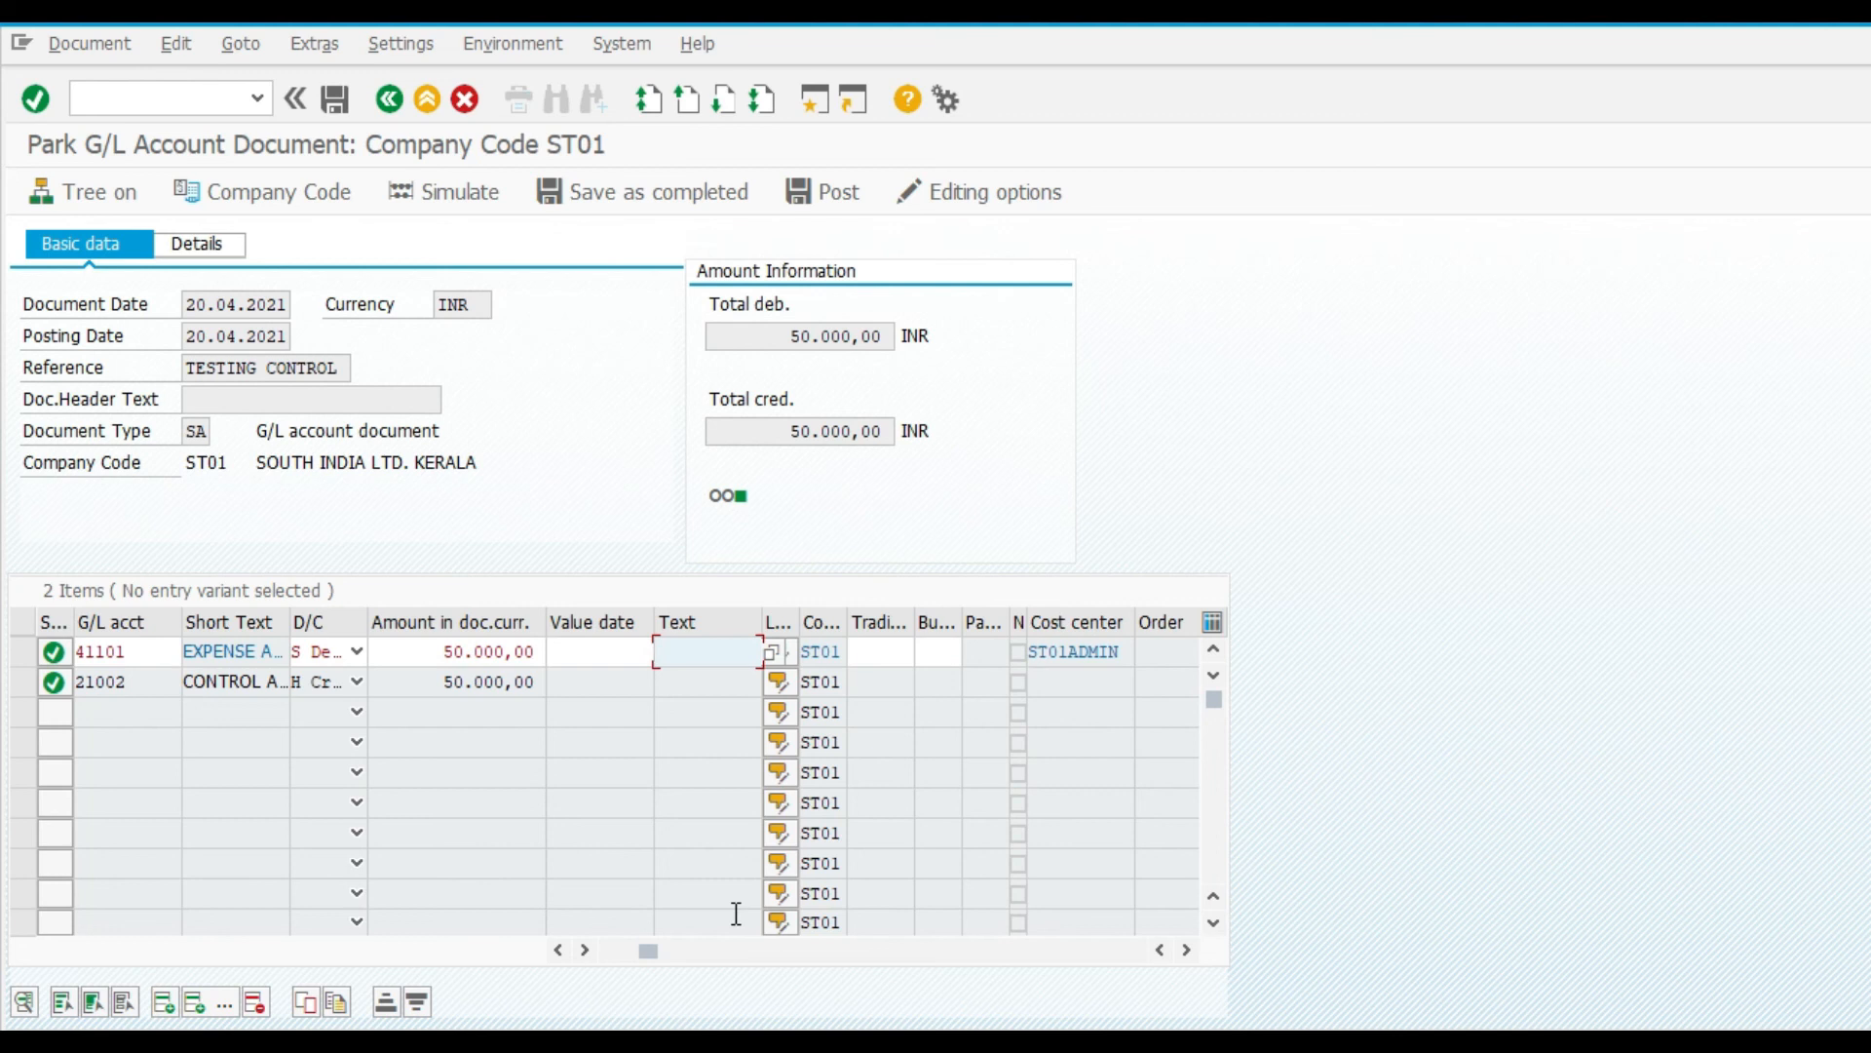
{"action": "type", "text": "TEST"}
{"action": "key", "text": "Return"}
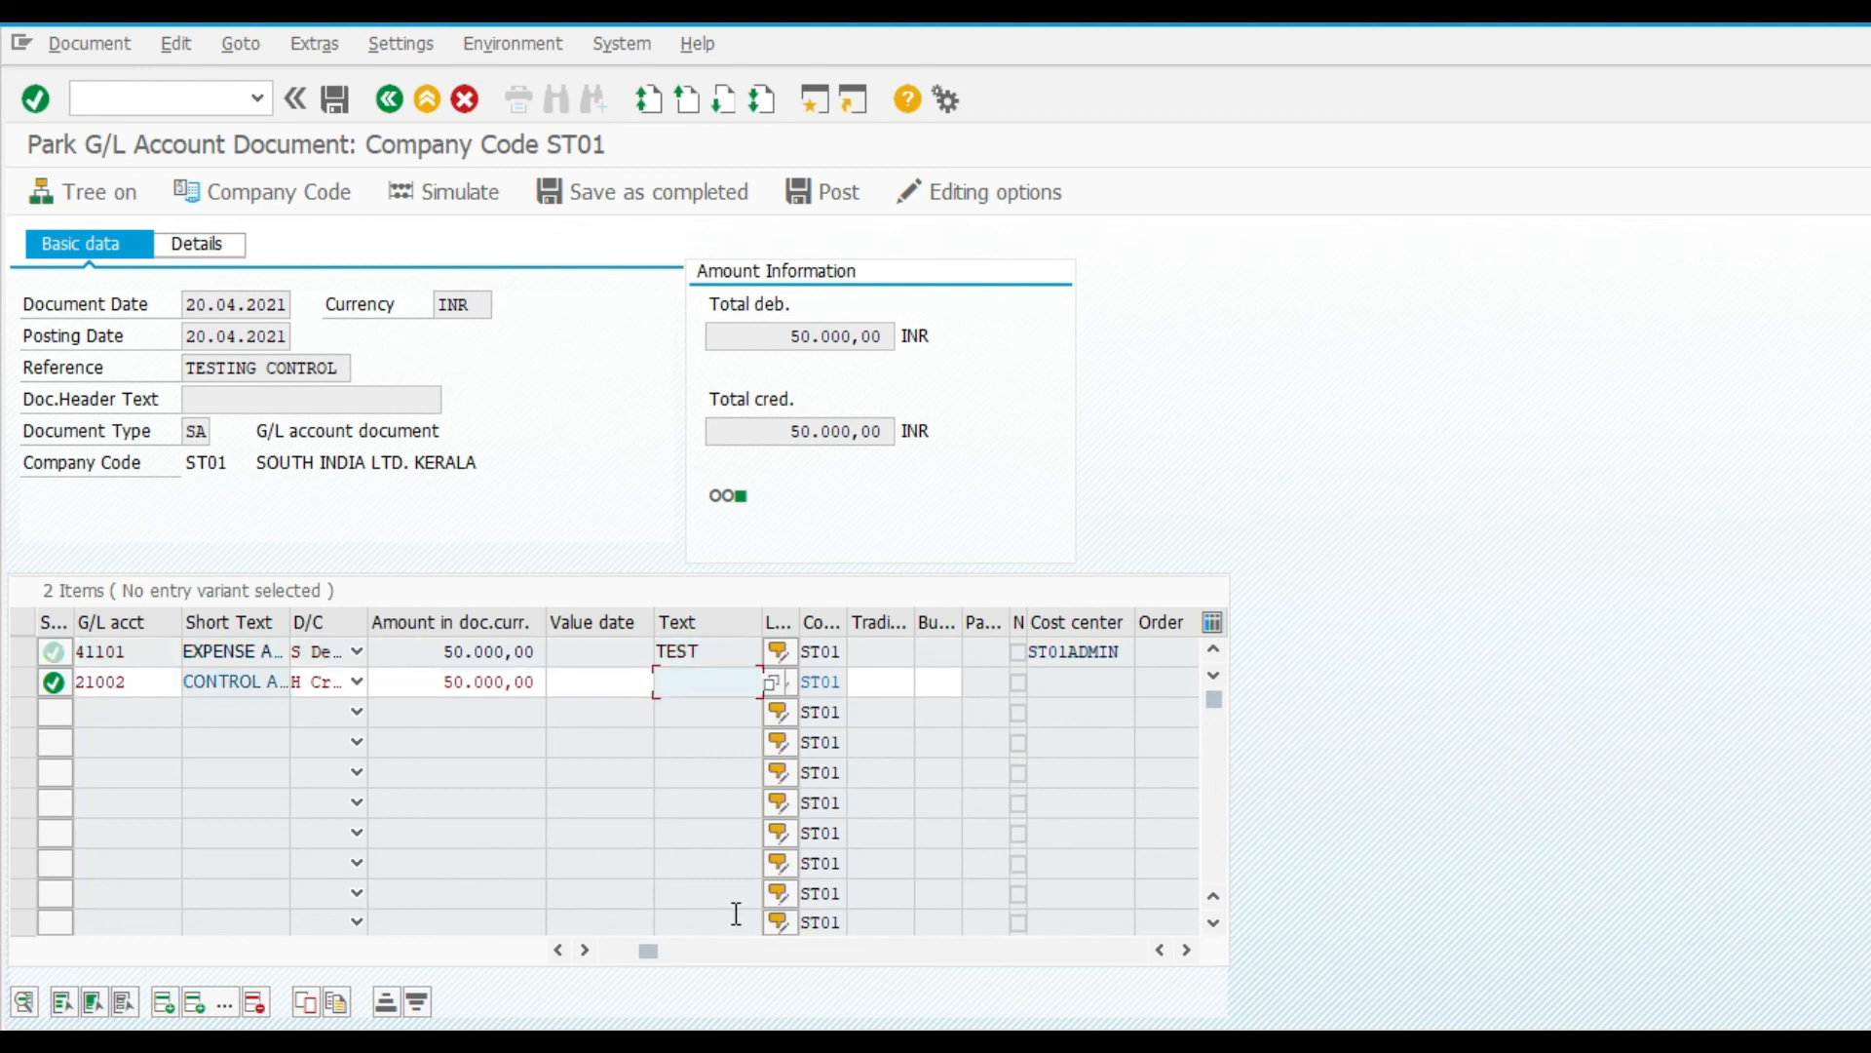
{"action": "type", "text": "TEST"}
{"action": "key", "text": "Return"}
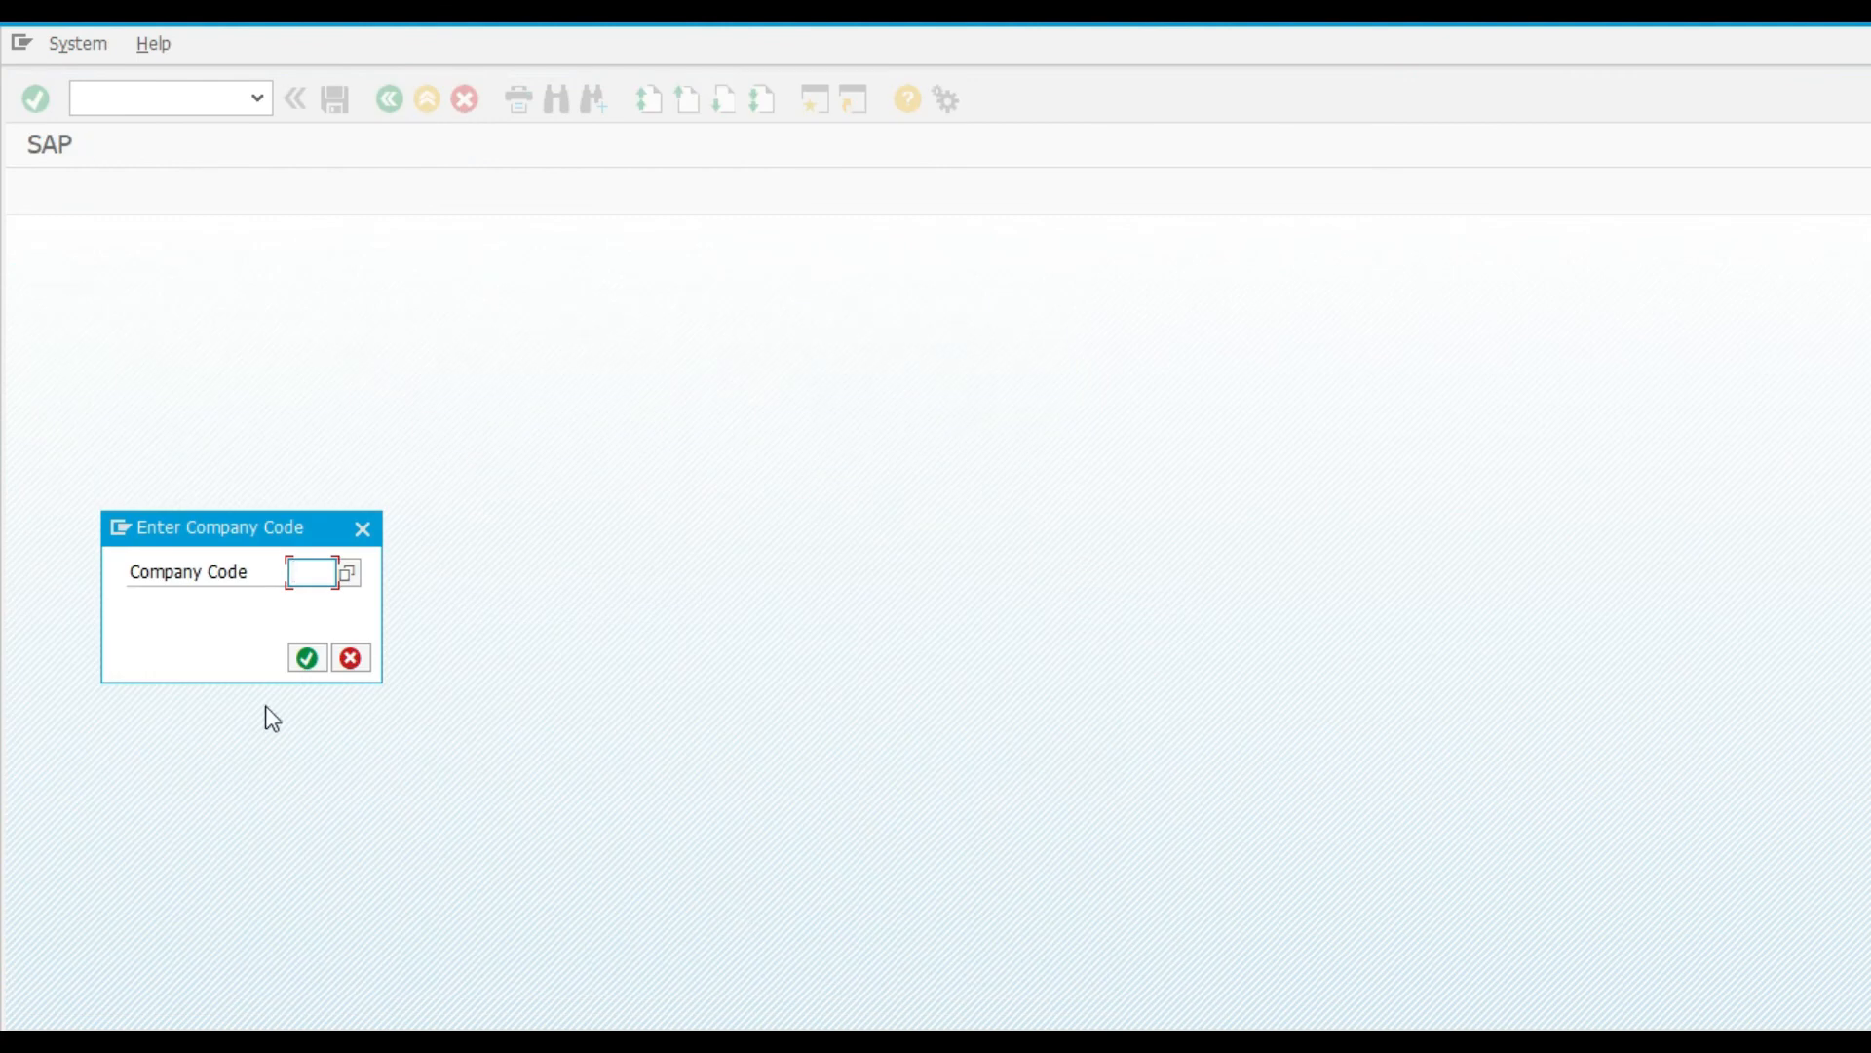
Leave the company code prompt and start transaction FV50 for company code ST01
{"action": "left_click", "coordinate": [351, 658]}
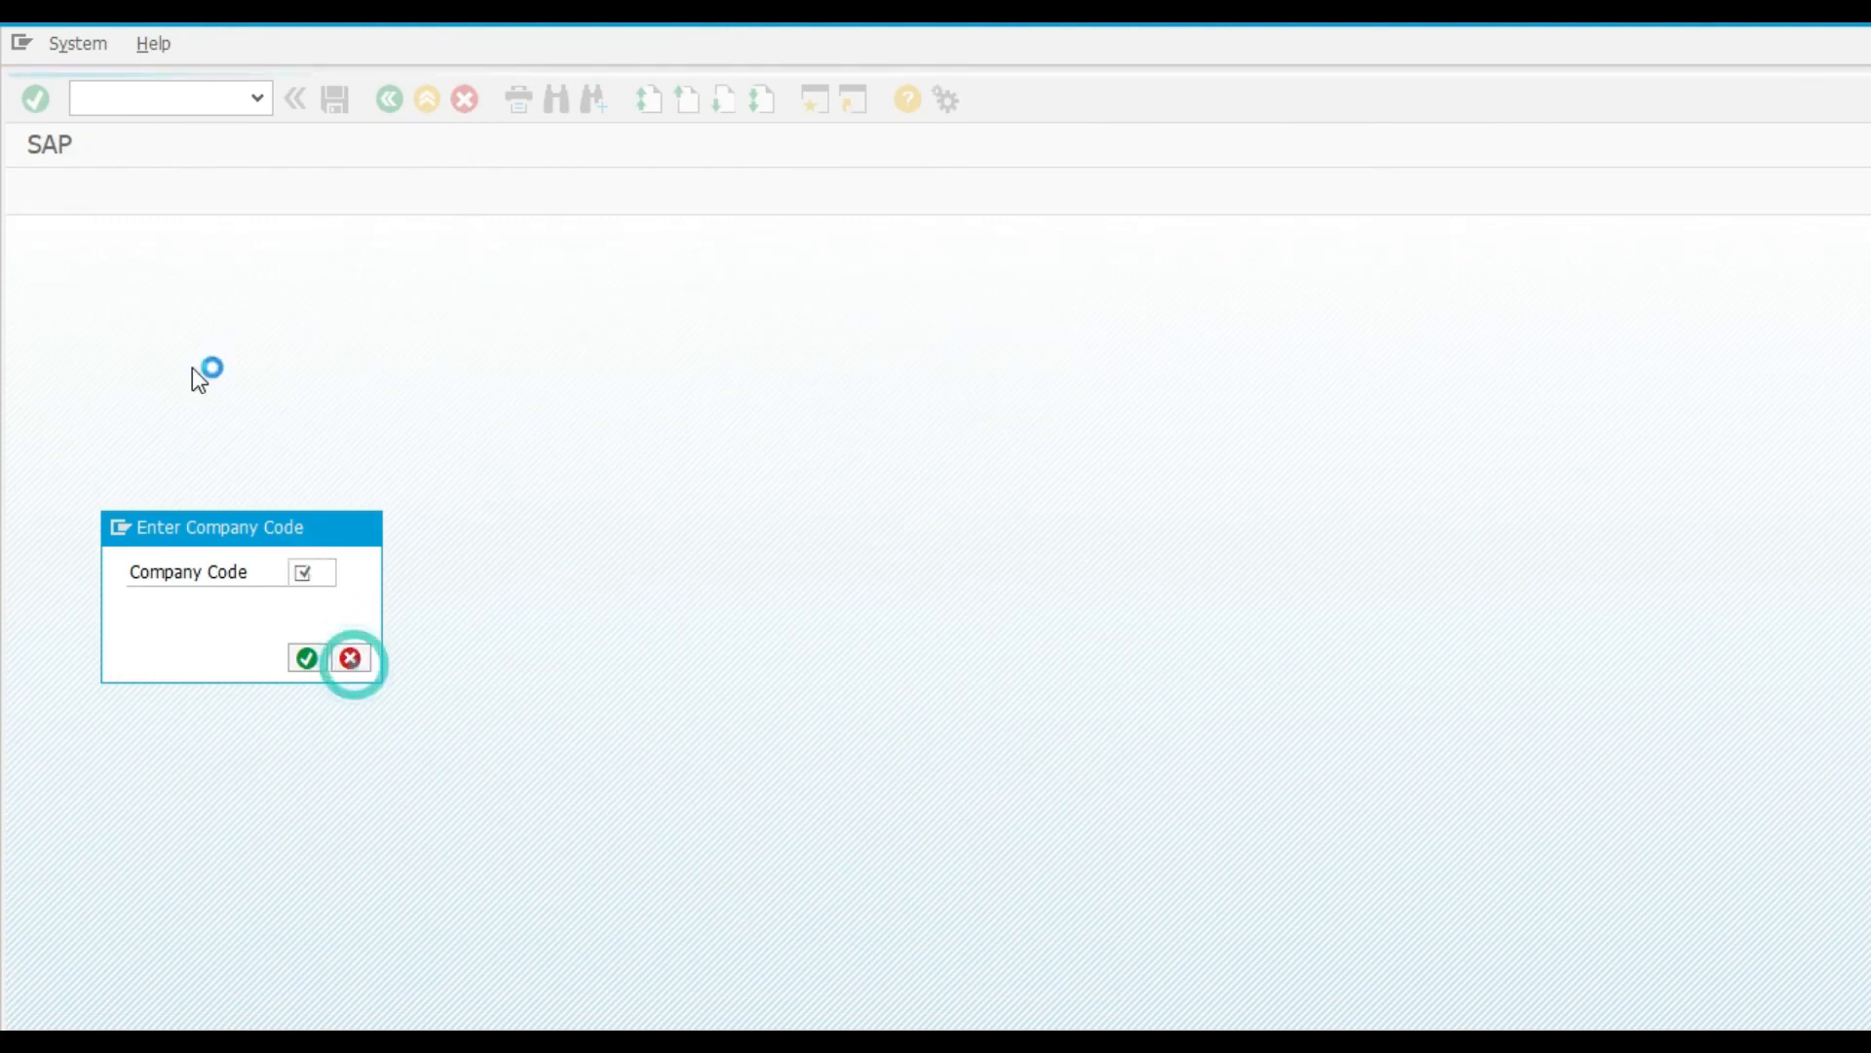
{"action": "left_click", "coordinate": [76, 44]}
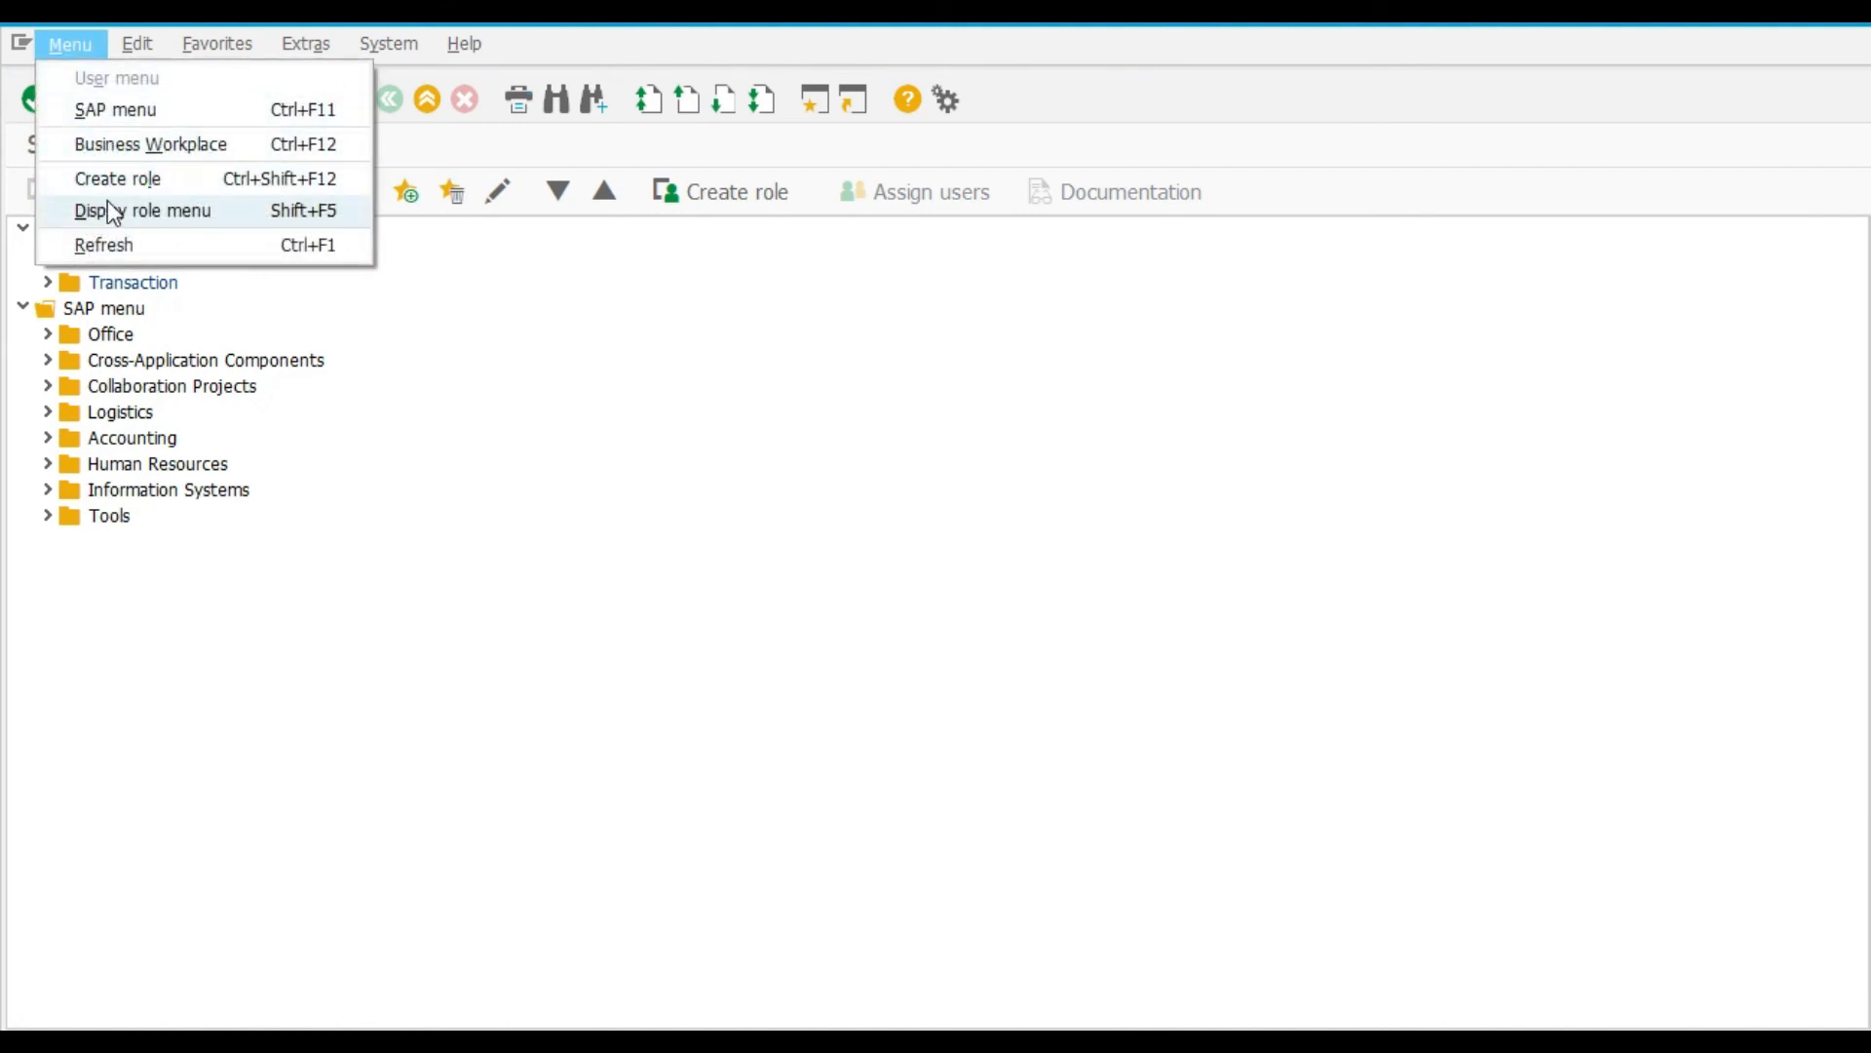
{"action": "left_click", "coordinate": [104, 121]}
{"action": "left_click", "coordinate": [154, 95]}
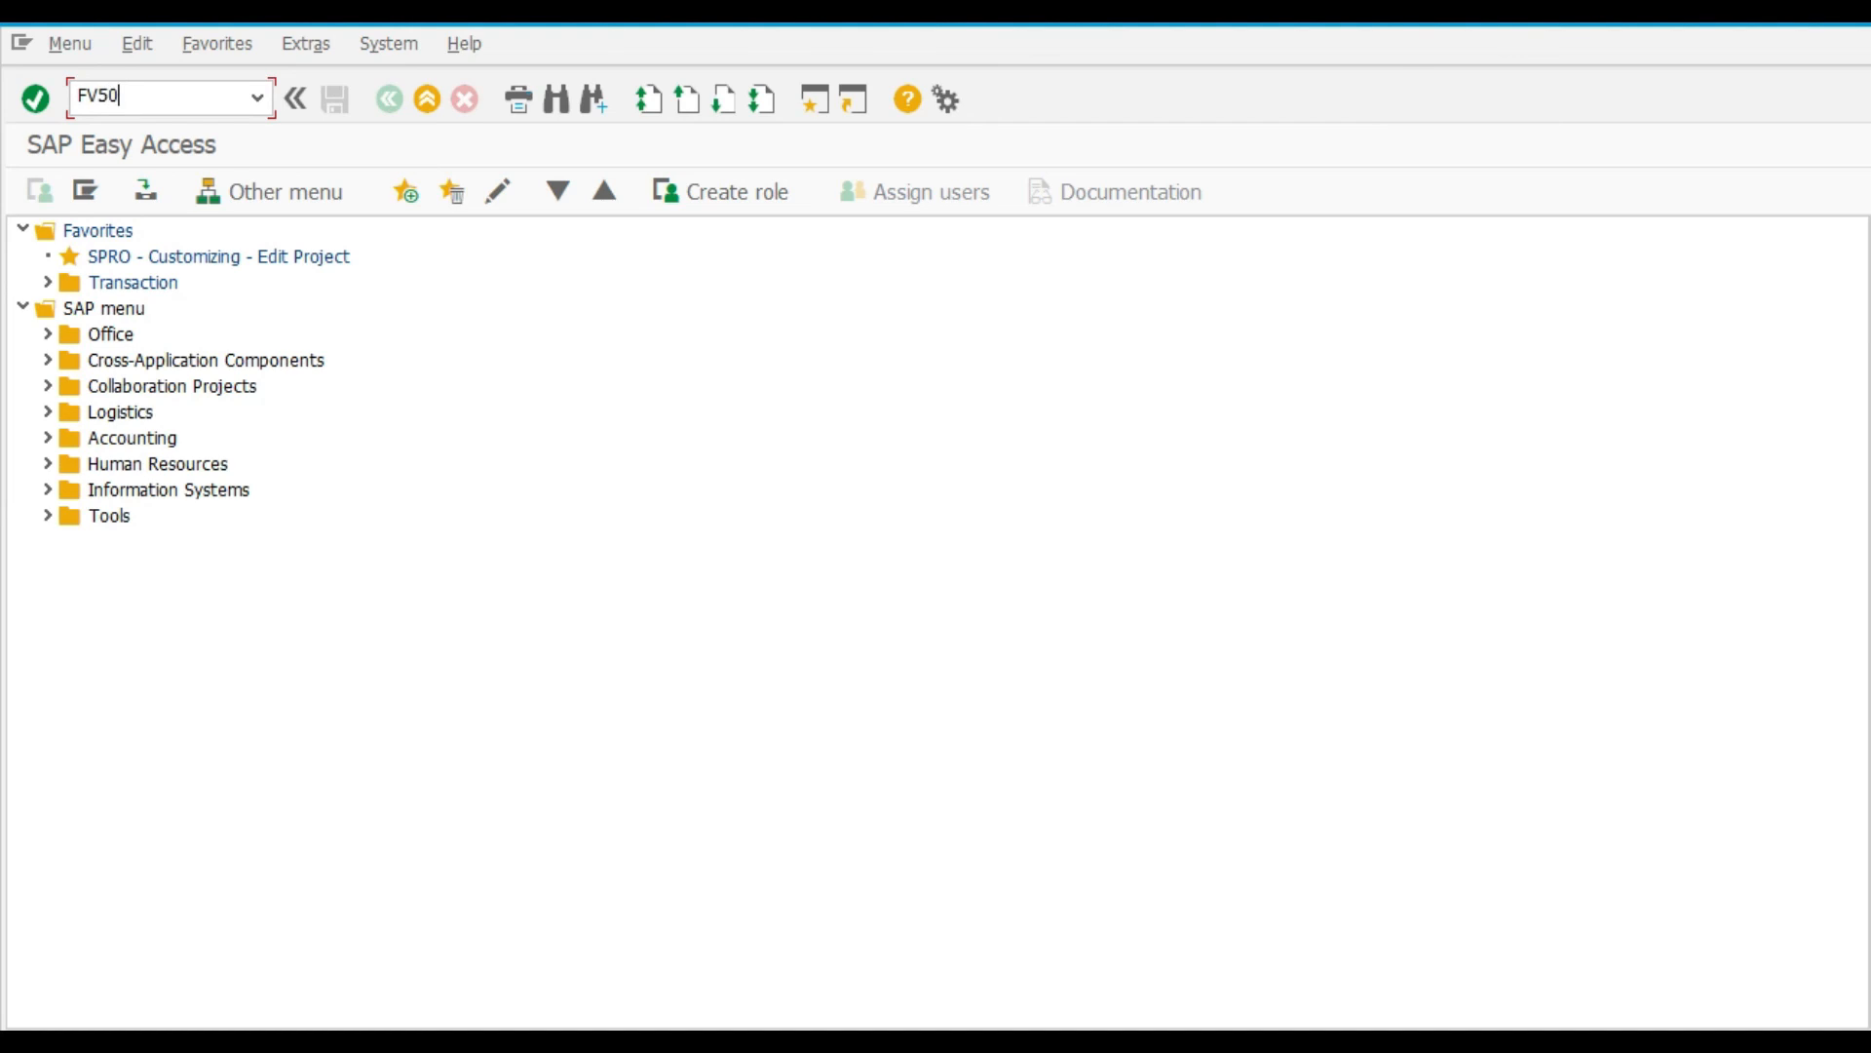
{"action": "type", "text": "FV50"}
{"action": "key", "text": "Return"}
{"action": "type", "text": "ST01"}
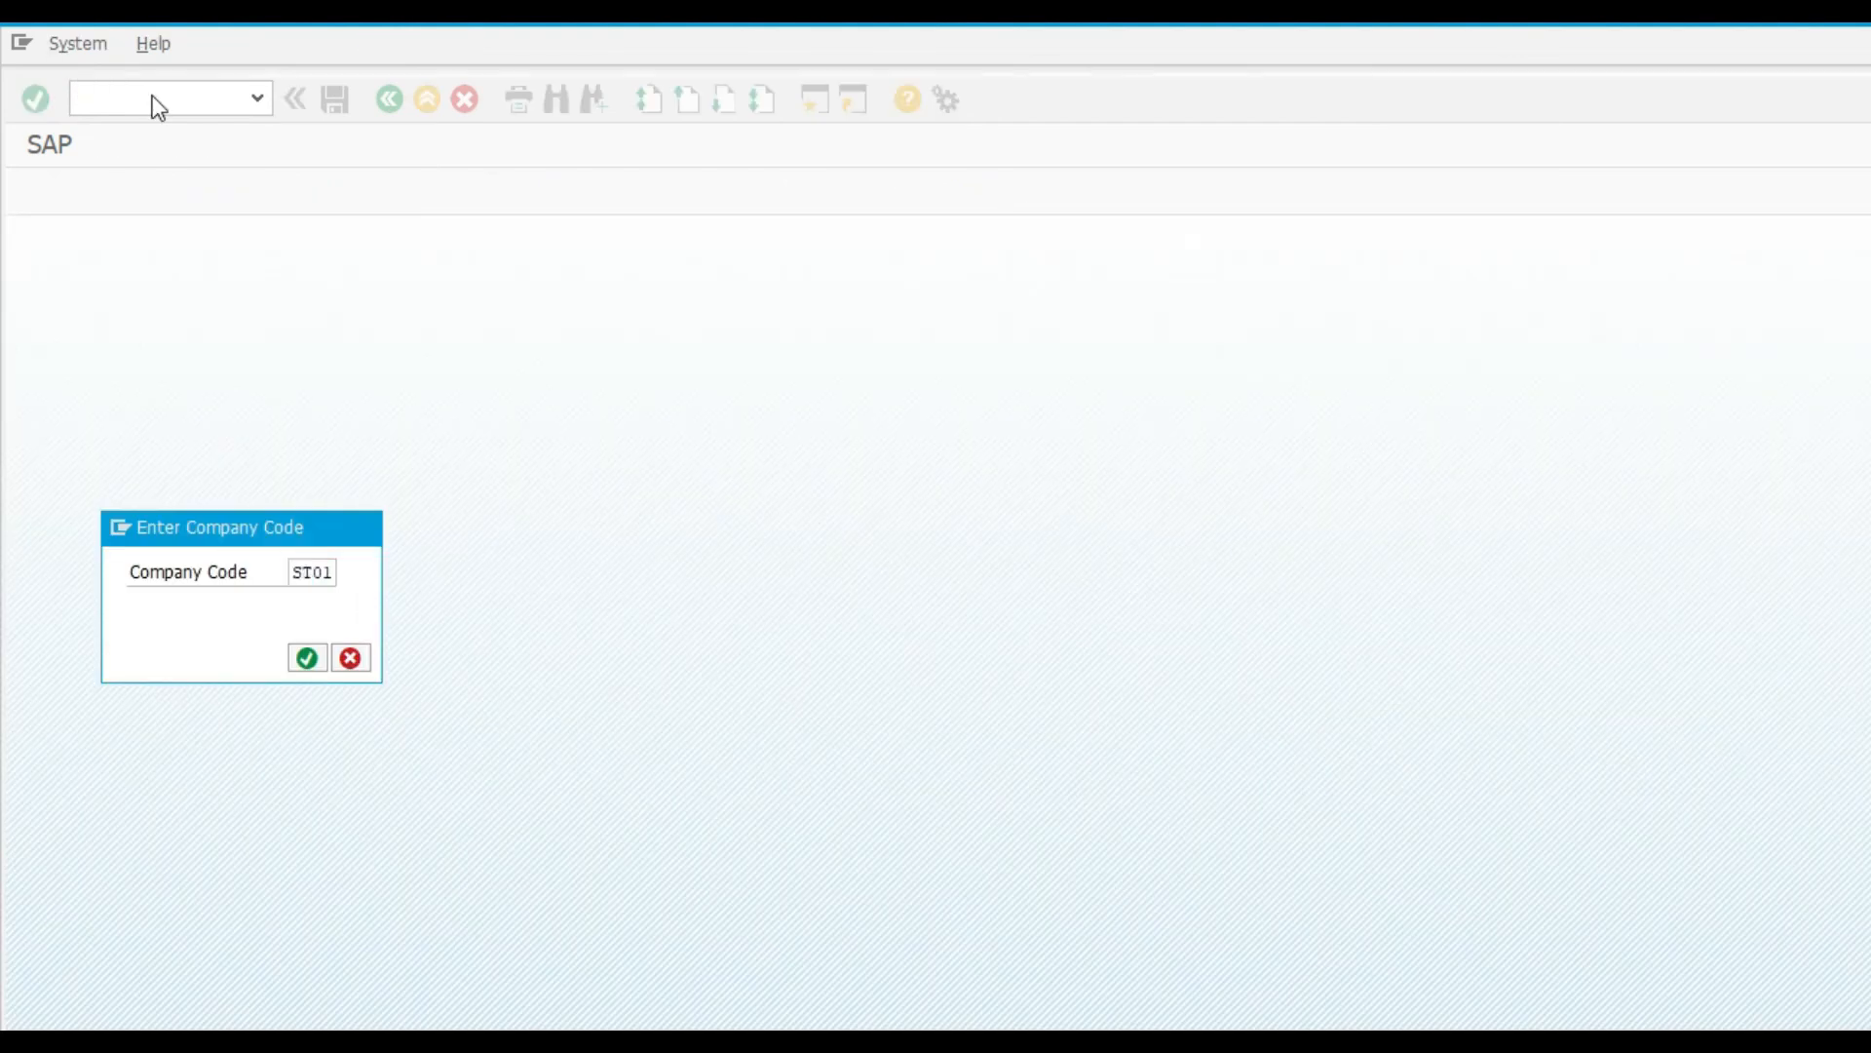
{"action": "key", "text": "Return"}
Display the posted document and view the list of its related accounting documents
{"action": "left_click", "coordinate": [86, 43]}
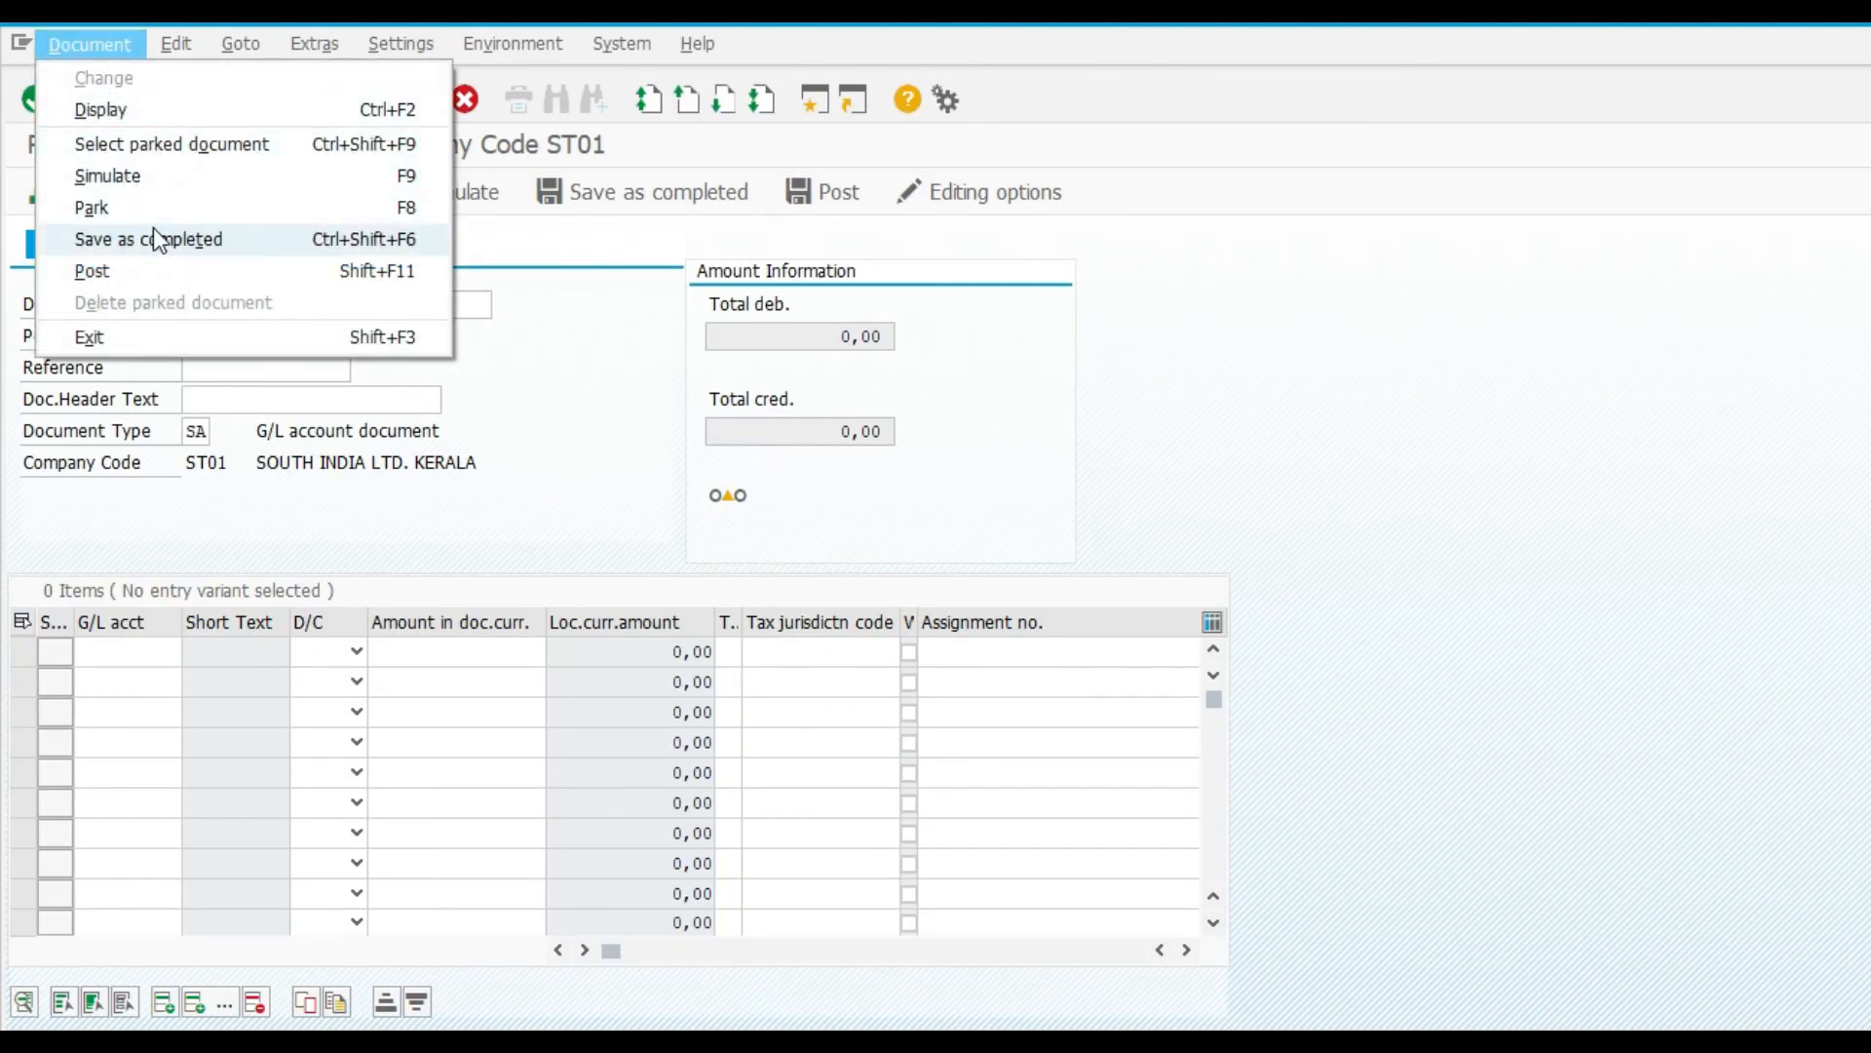
{"action": "left_click", "coordinate": [115, 111]}
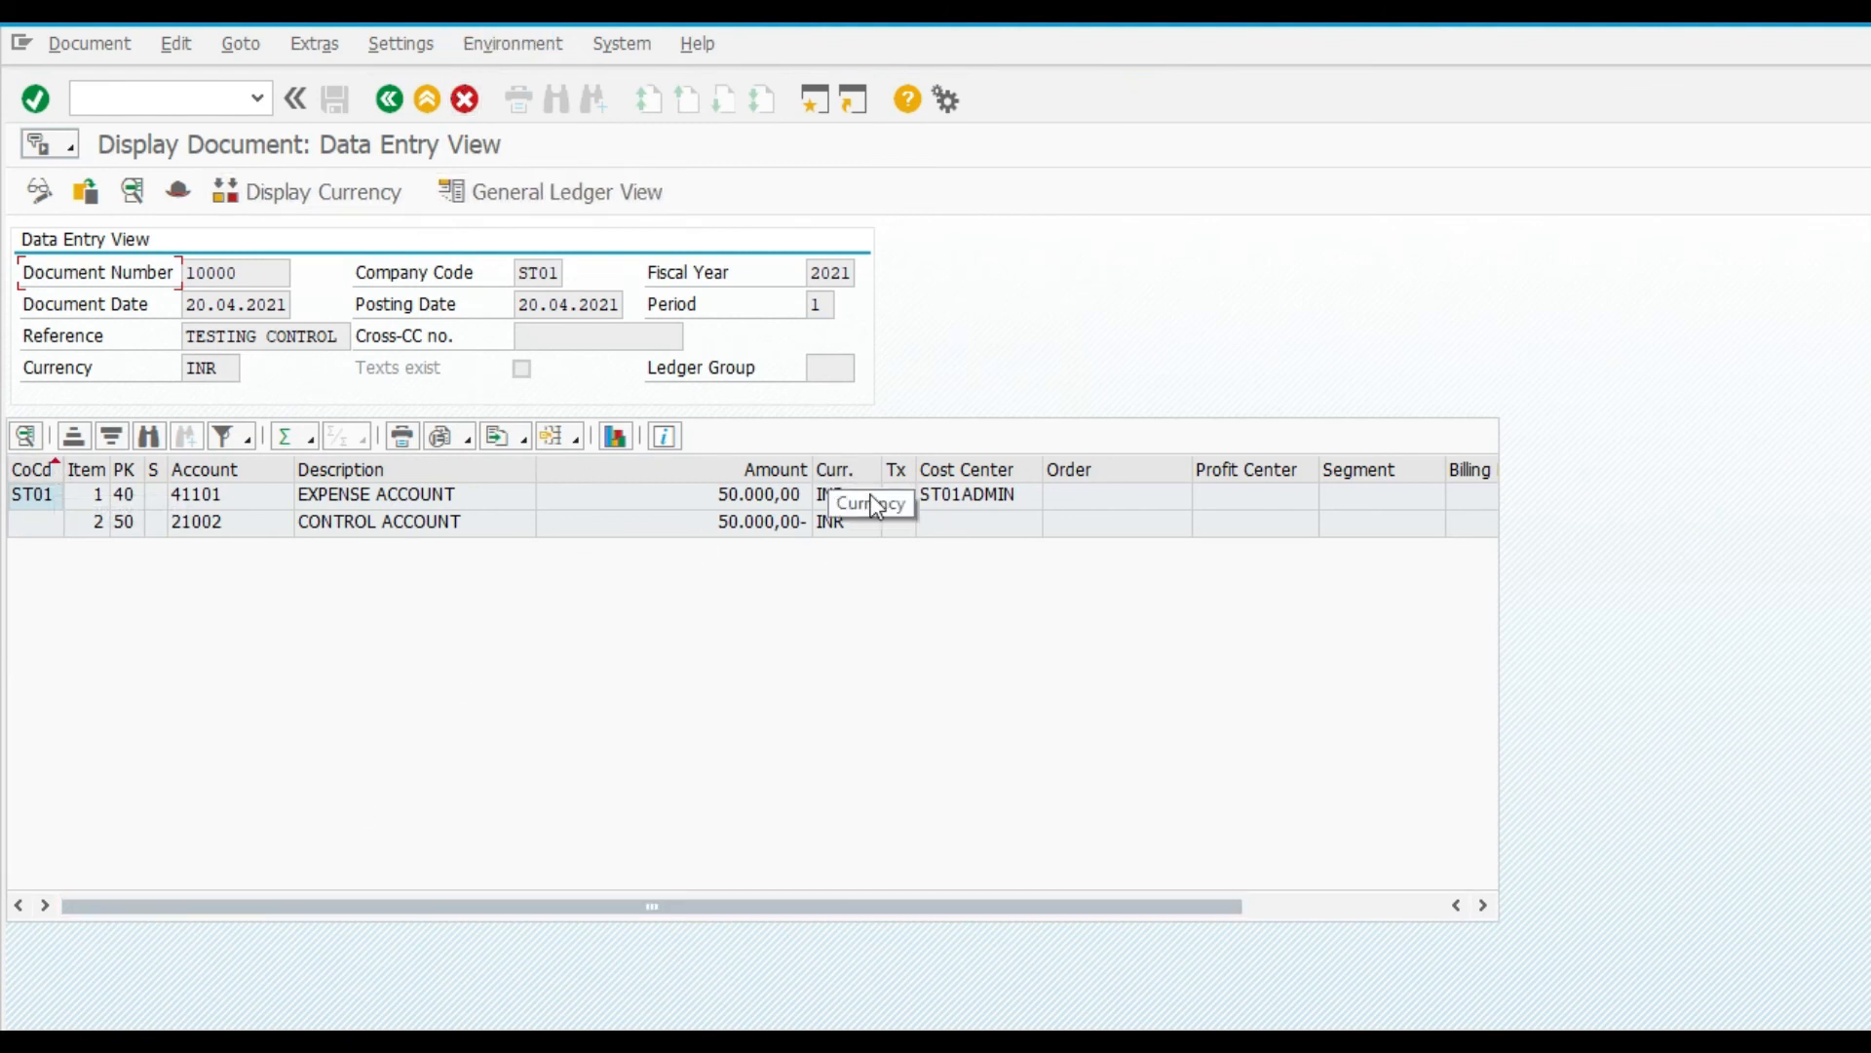
{"action": "left_click", "coordinate": [514, 45]}
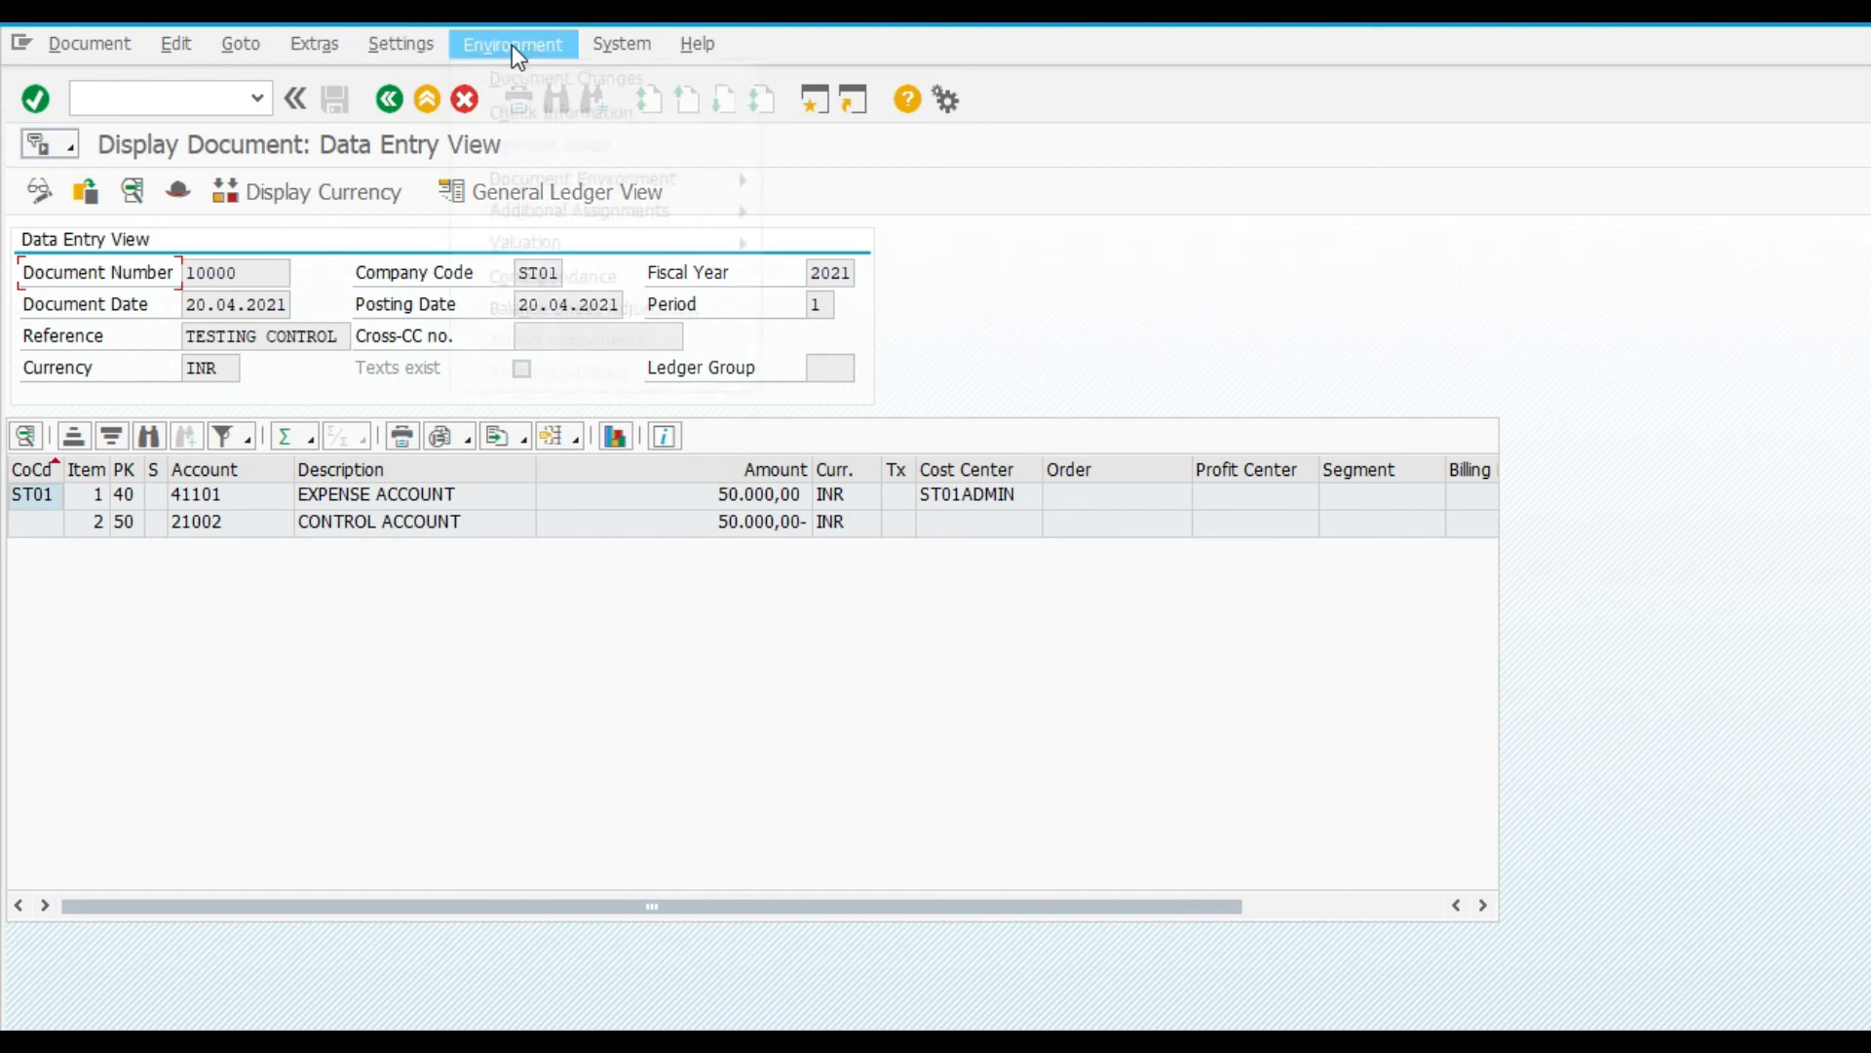
{"action": "mouse_move", "coordinate": [581, 183]}
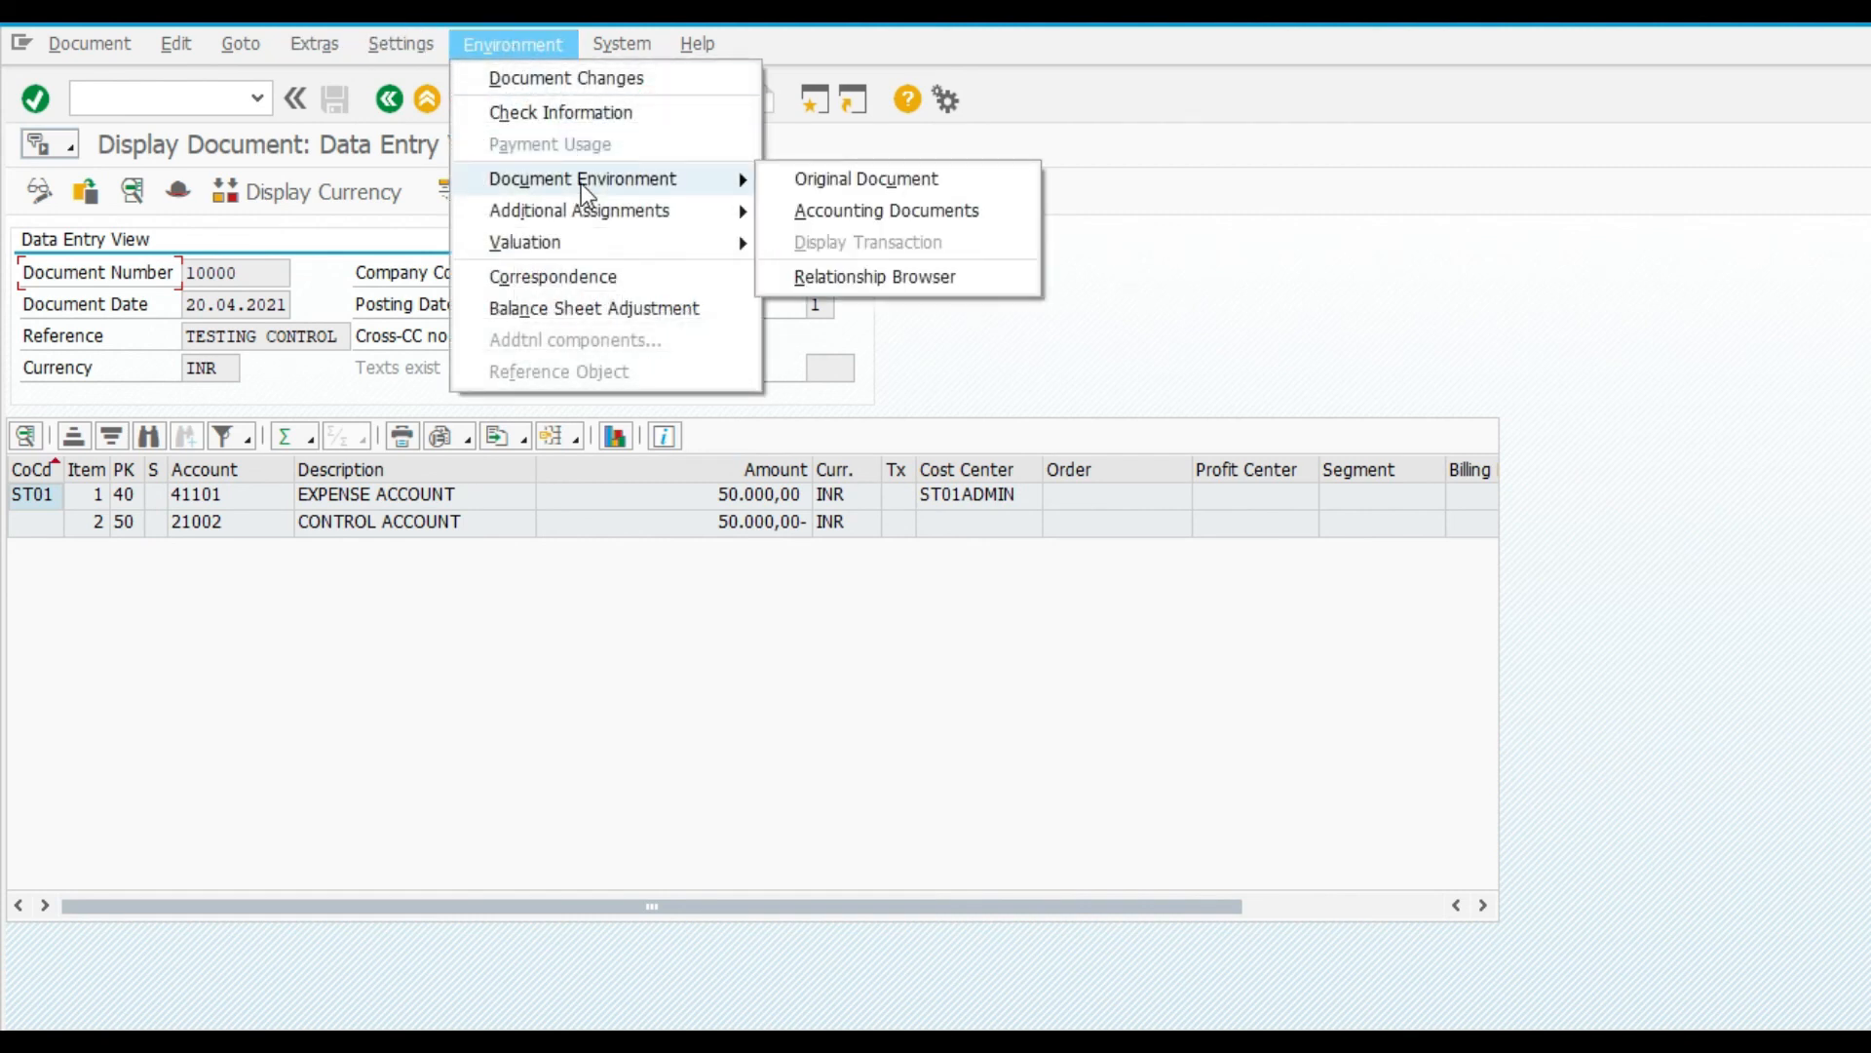
{"action": "left_click", "coordinate": [828, 212]}
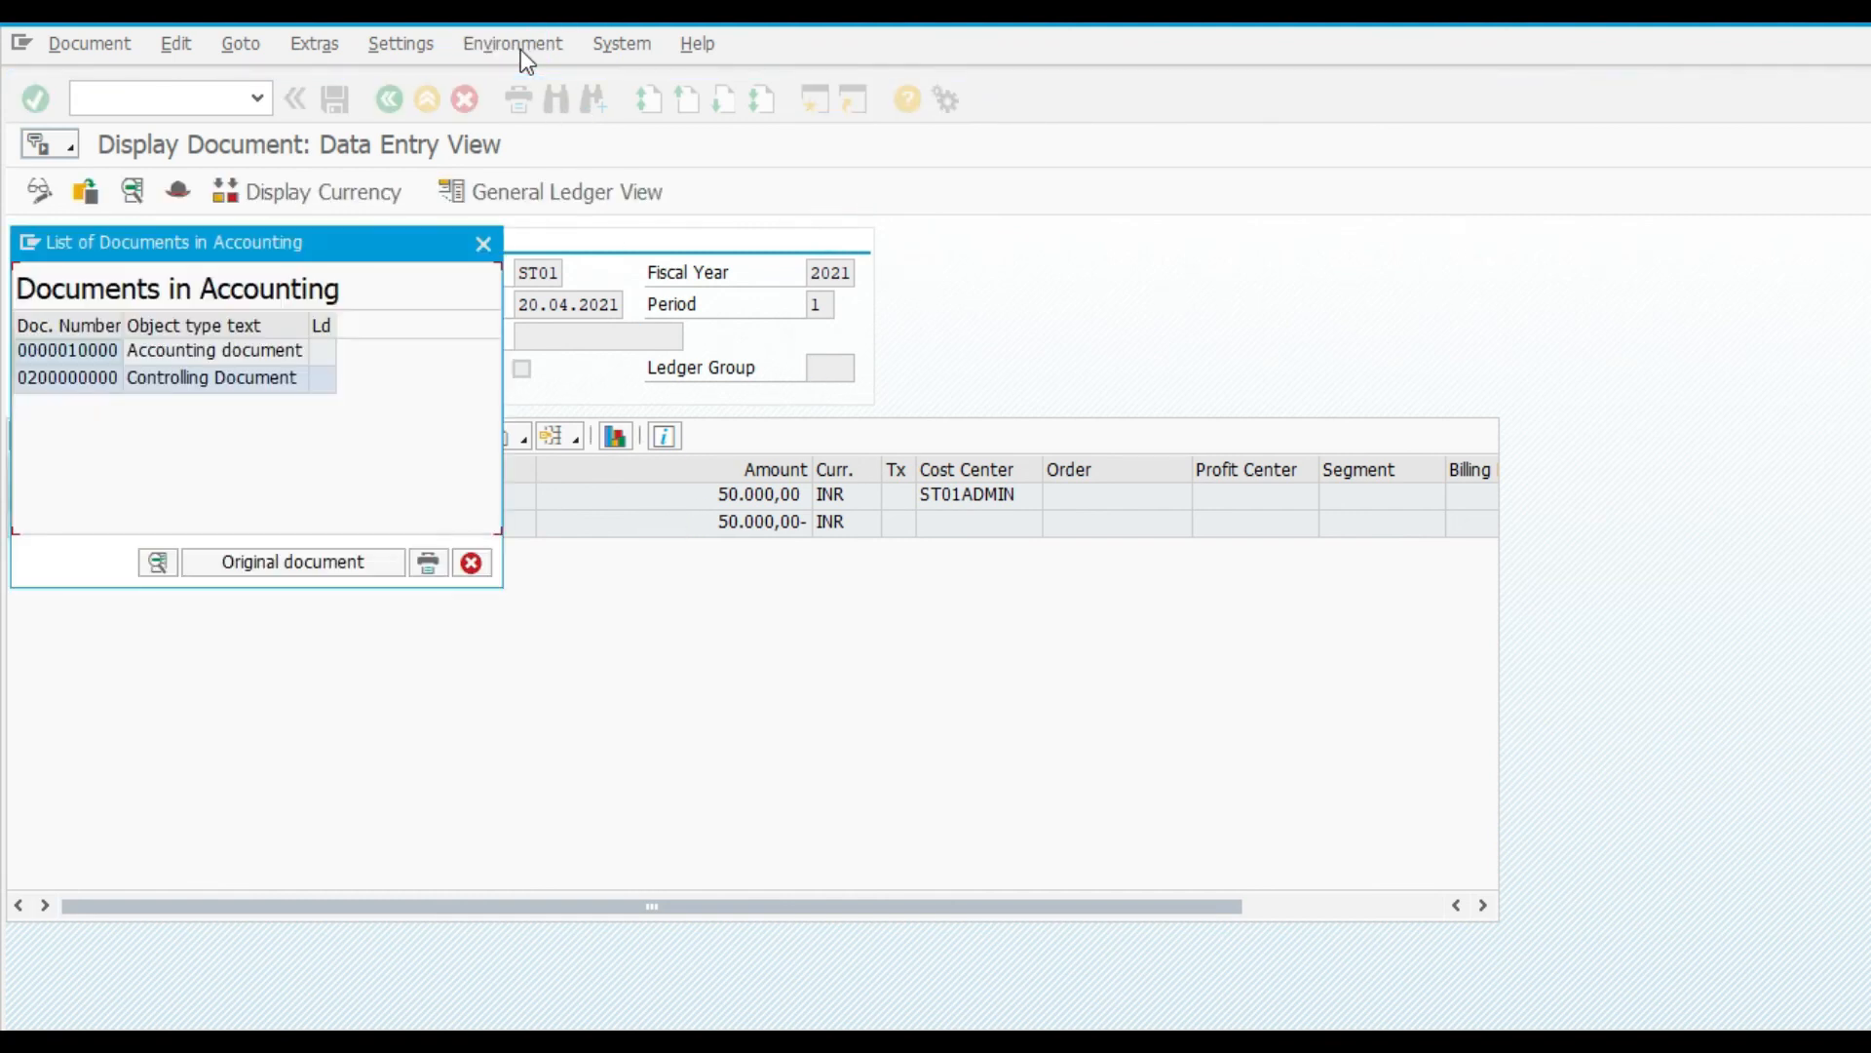
{"action": "left_click", "coordinate": [483, 243]}
Open the Controlling Document from the posted document's accounting documents and expand its cost line item
{"action": "left_click", "coordinate": [517, 44]}
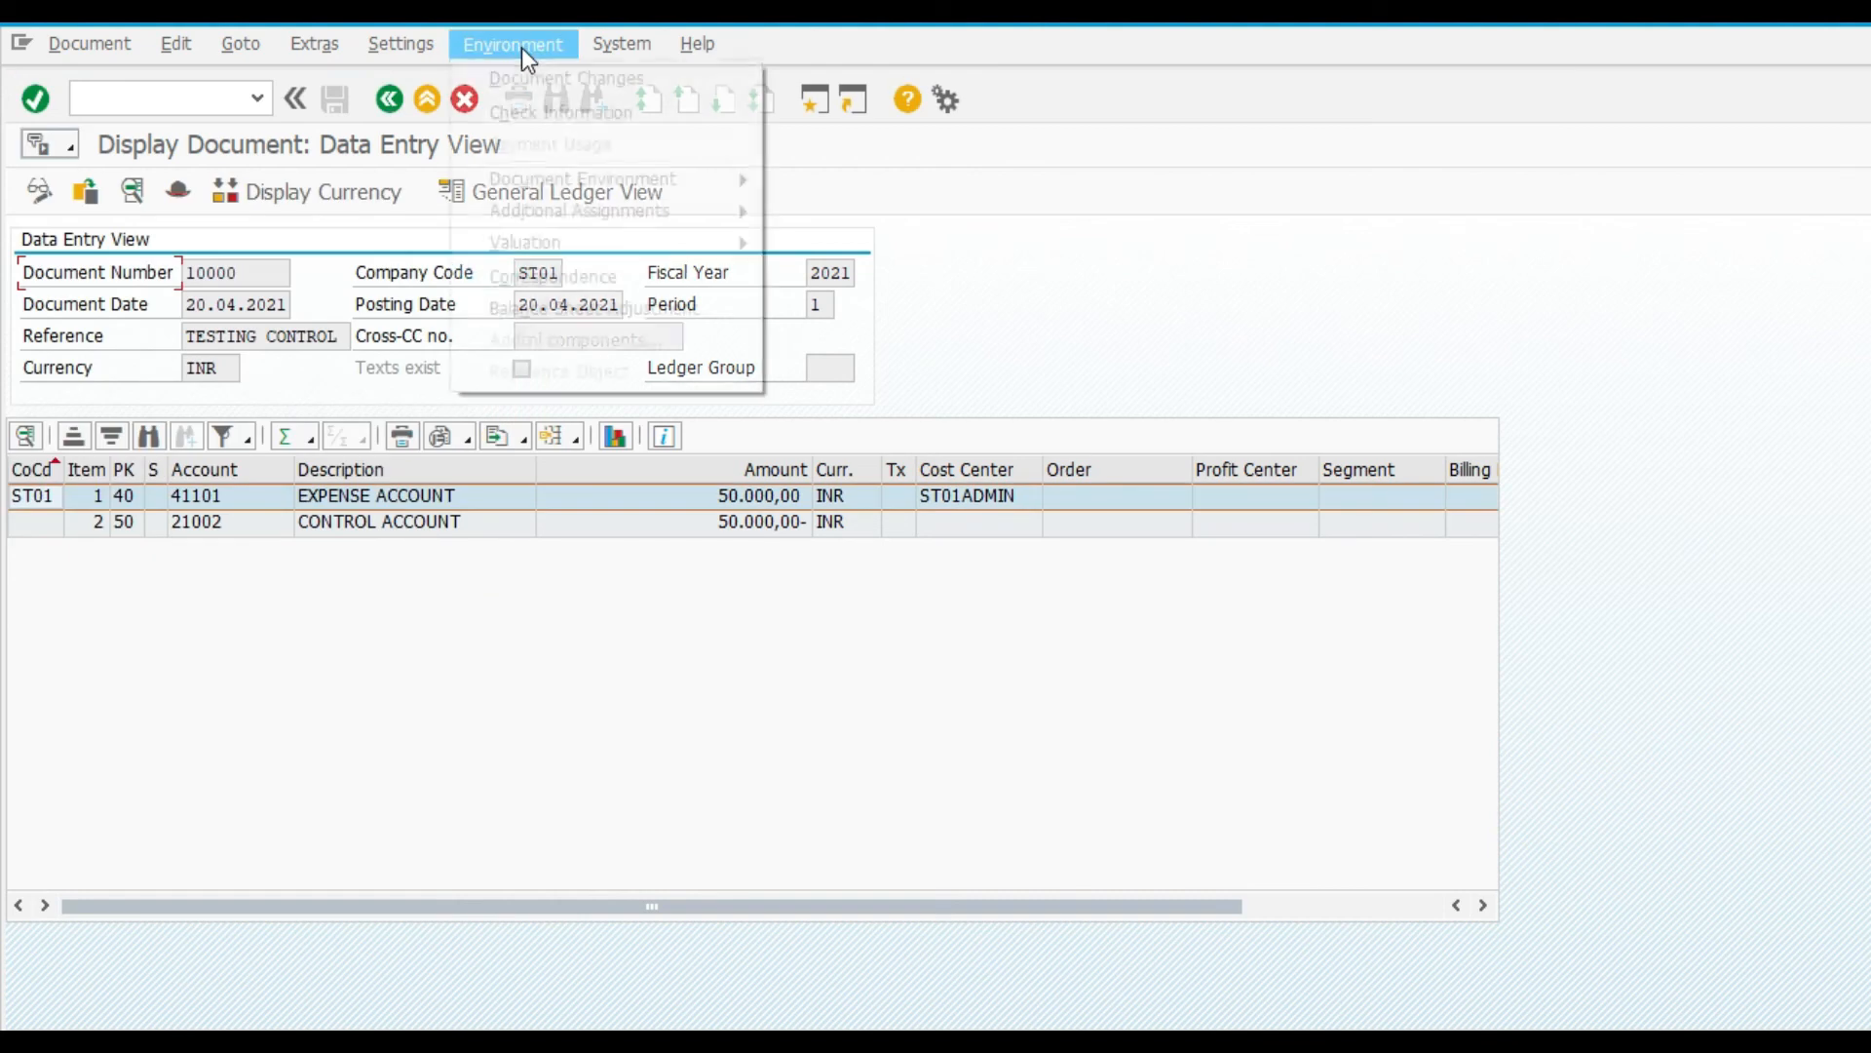
{"action": "mouse_move", "coordinate": [556, 219]}
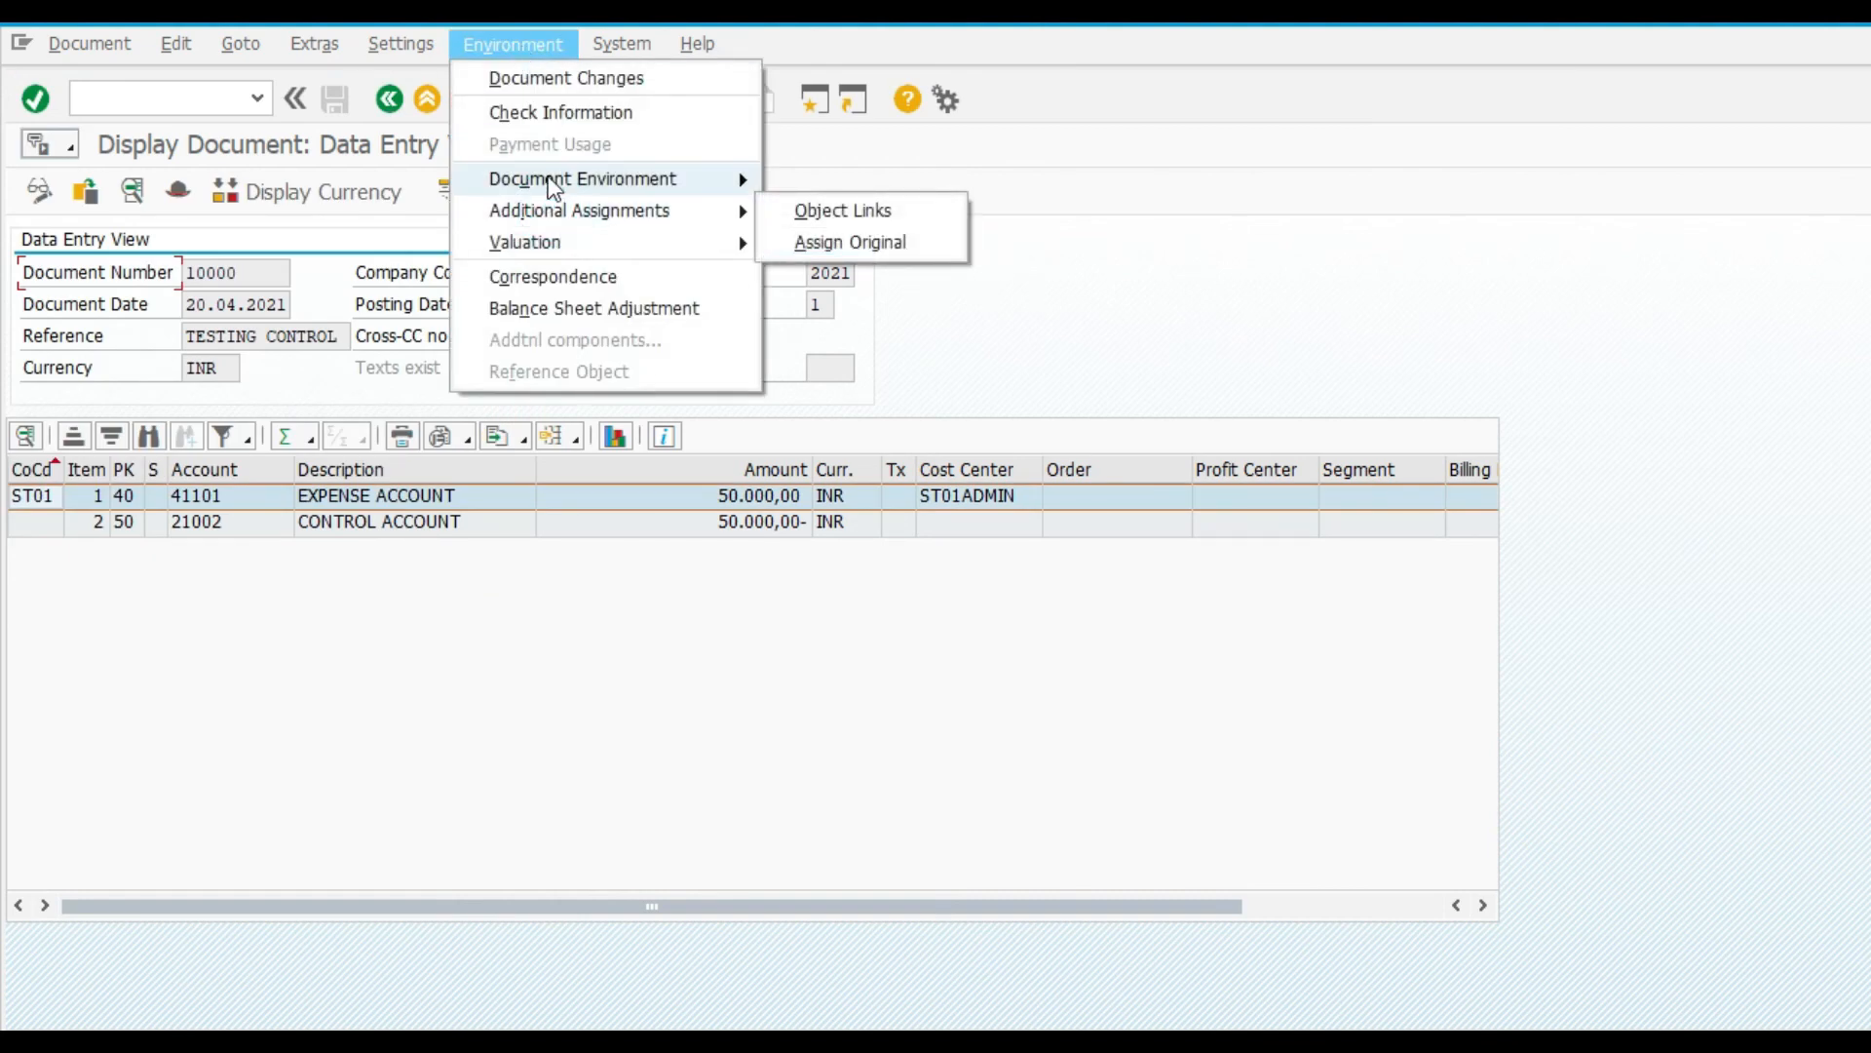
{"action": "mouse_move", "coordinate": [549, 182]}
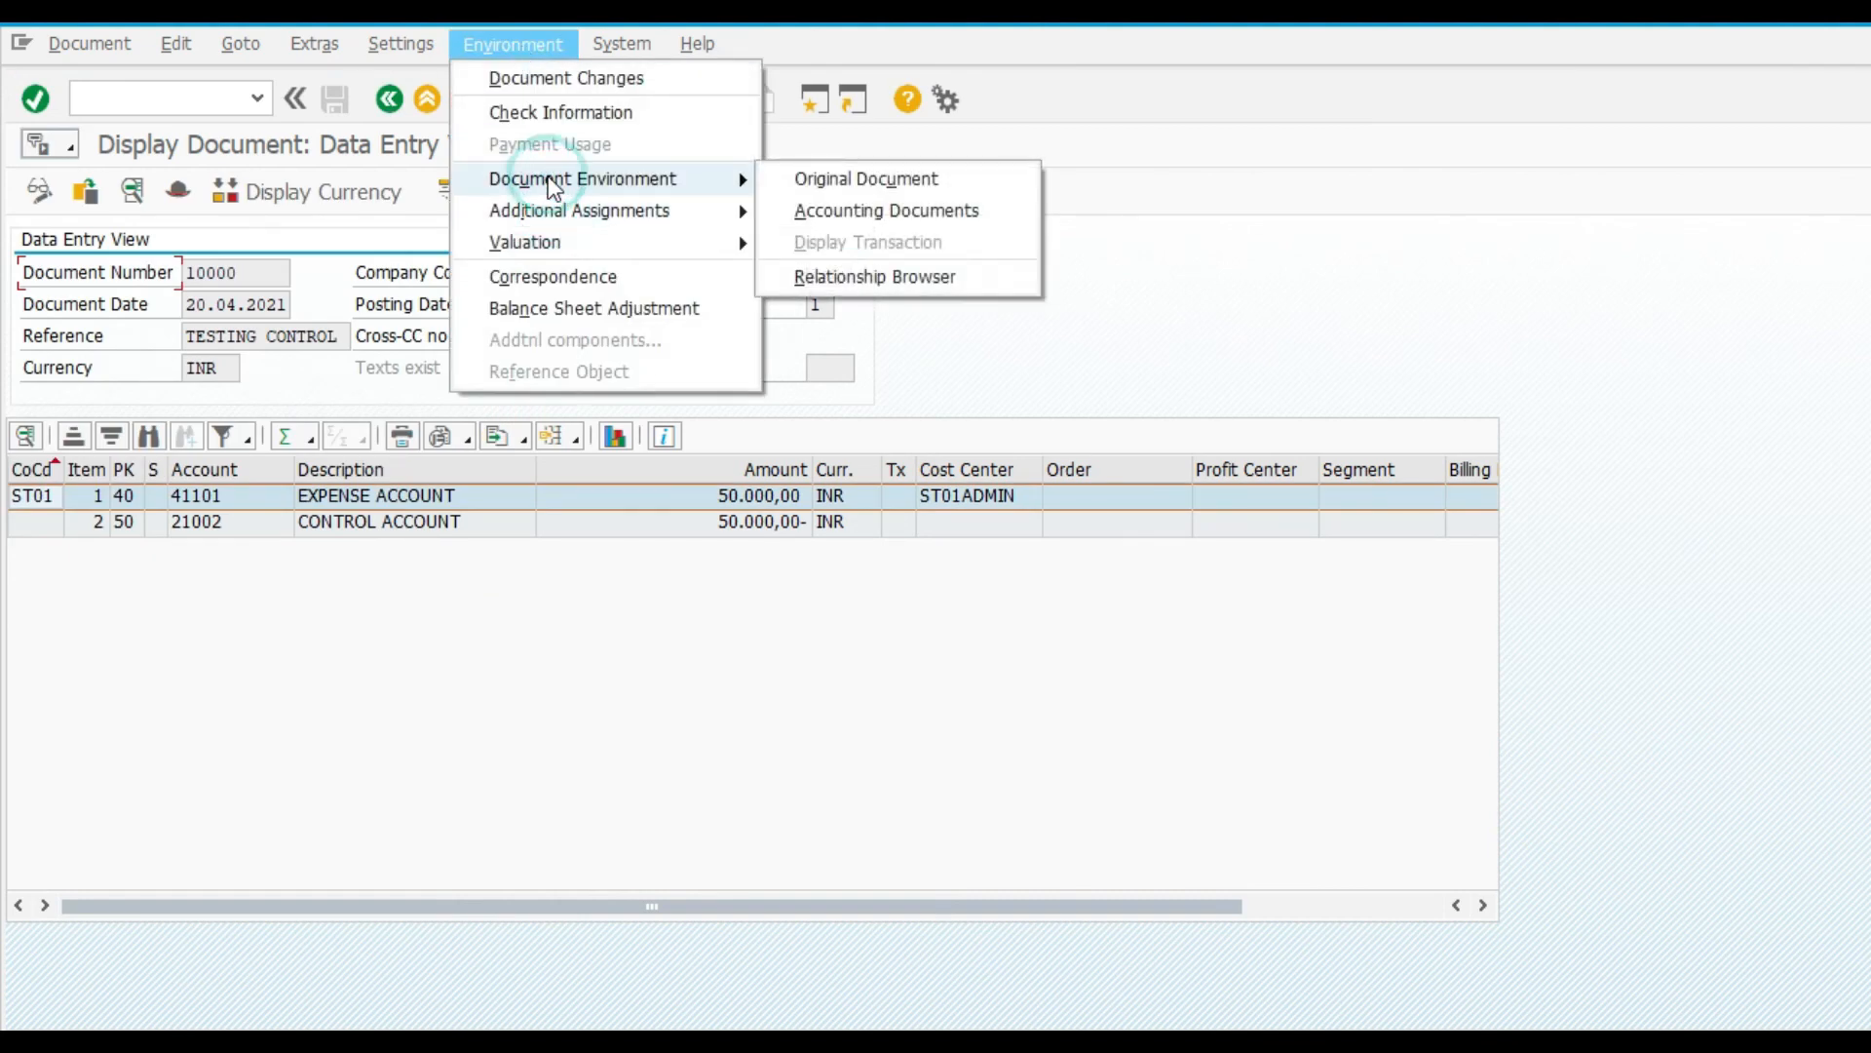
{"action": "left_click", "coordinate": [904, 208]}
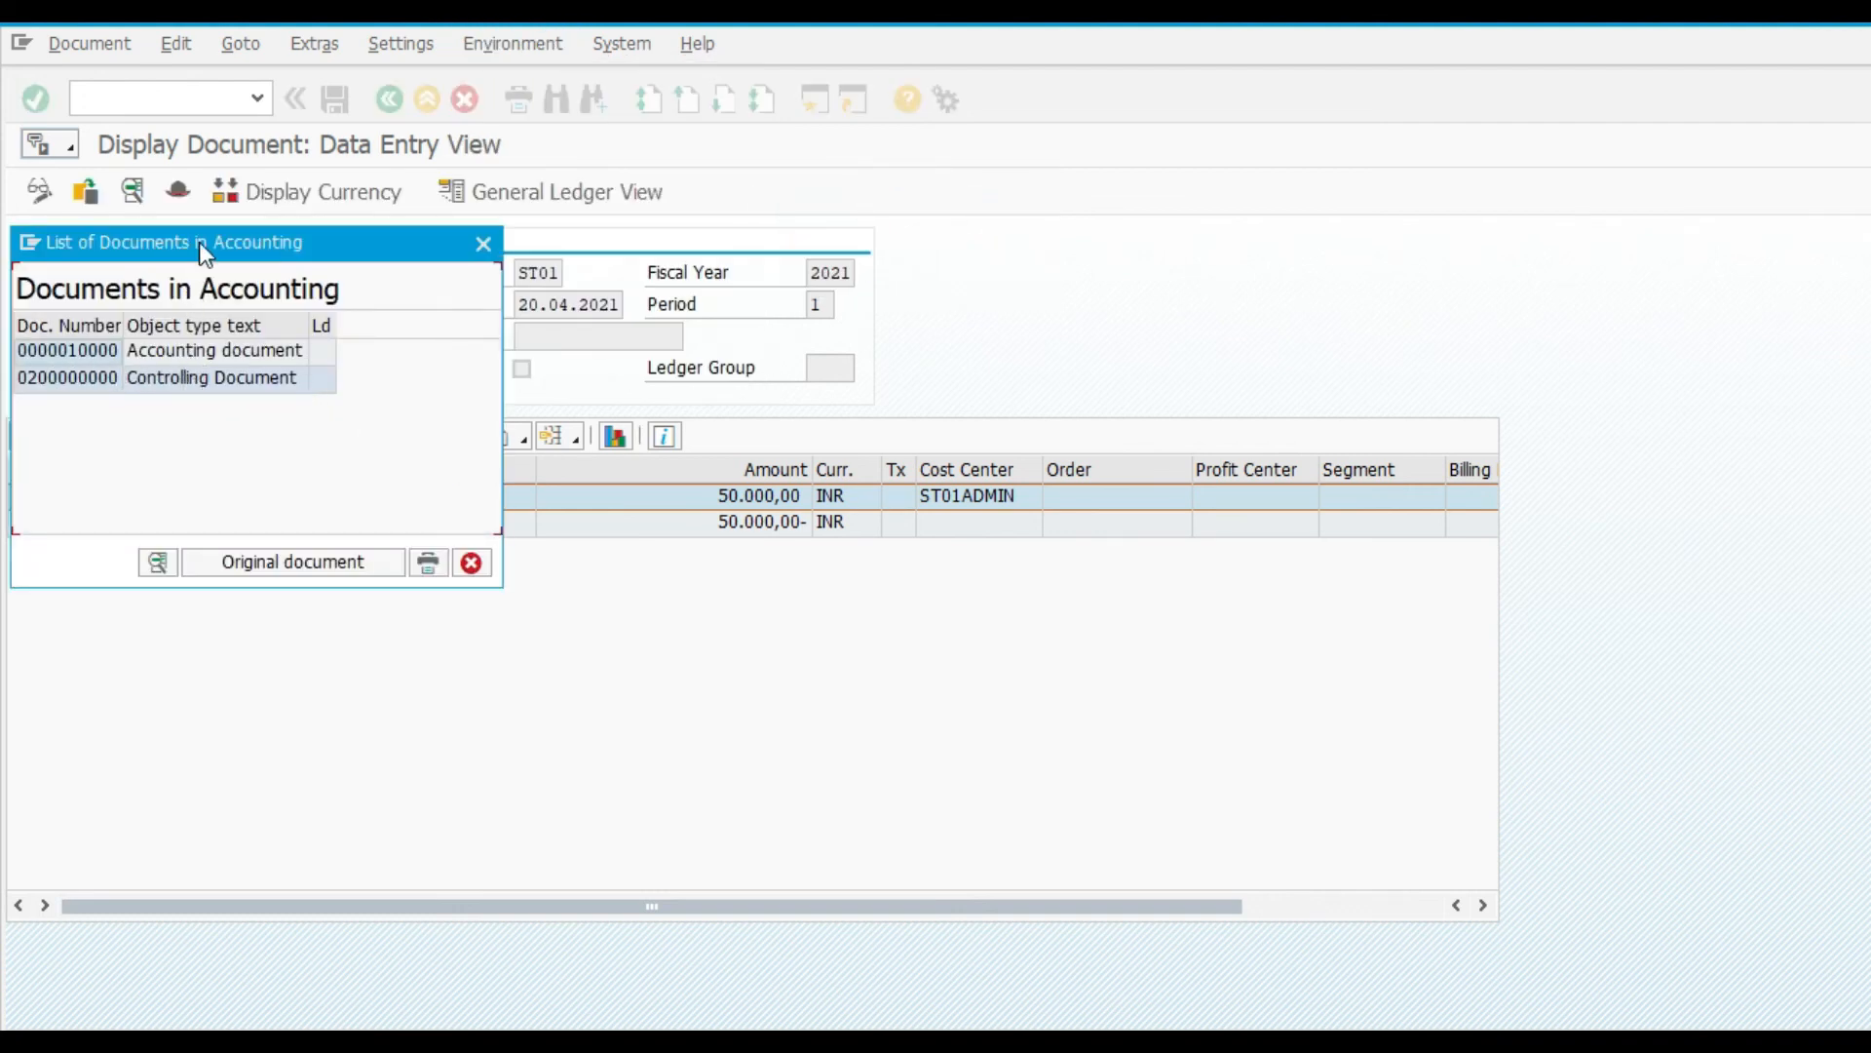
{"action": "left_click_drag", "start_coordinate": [199, 242], "coordinate": [386, 402]}
{"action": "double_click", "coordinate": [430, 536]}
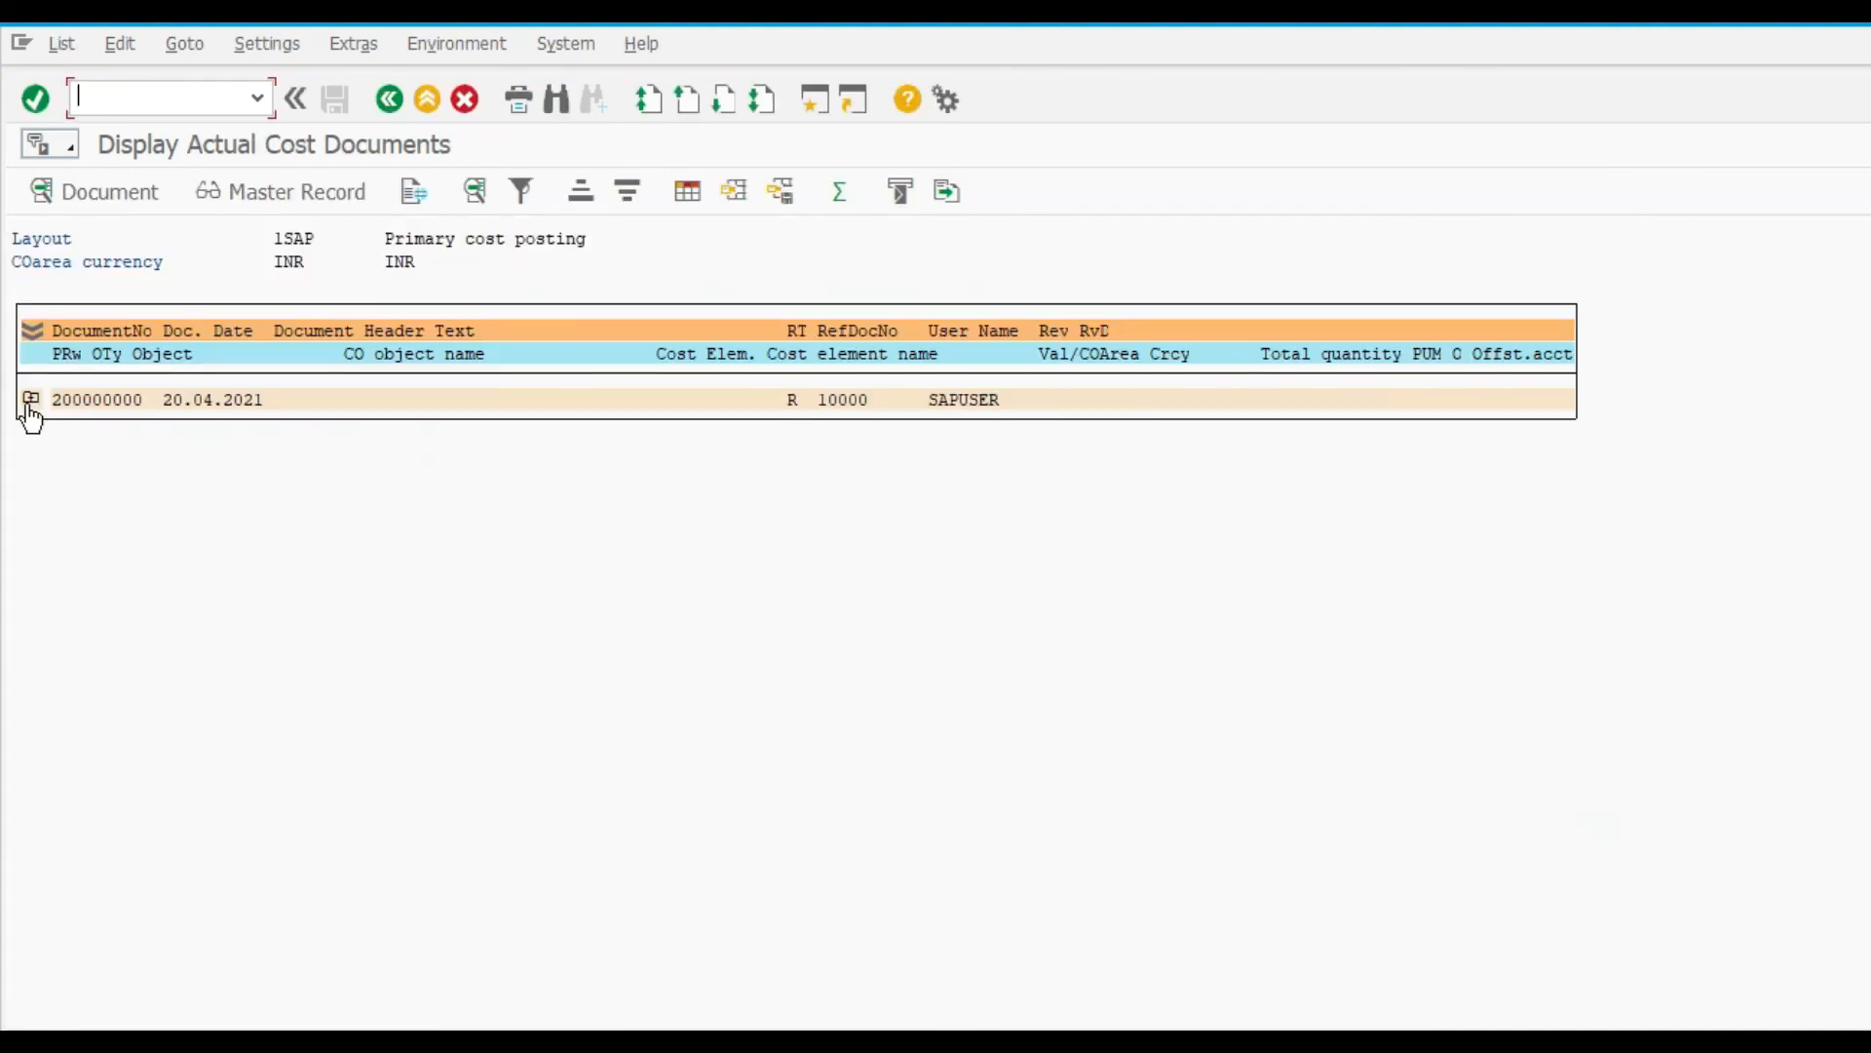
{"action": "left_click", "coordinate": [30, 400]}
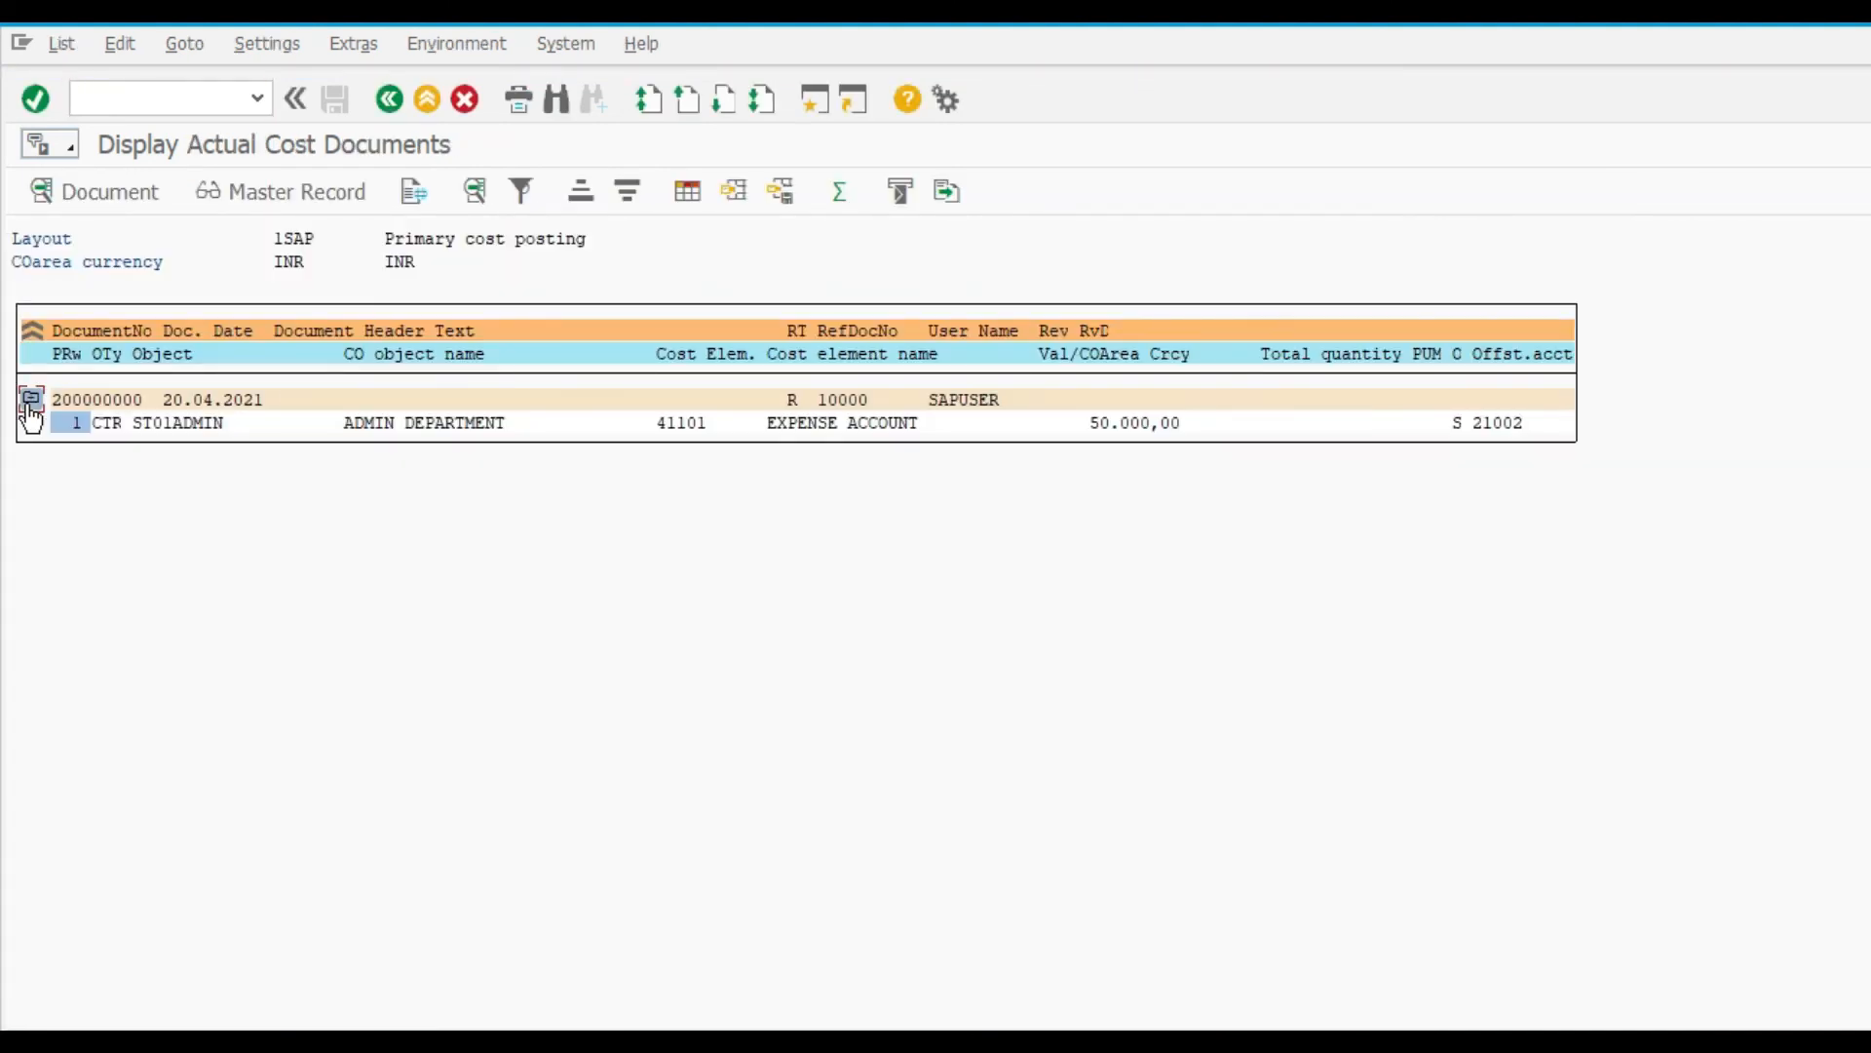
Close the cost document and document displays and exit document parking to SAP Easy Access
{"action": "left_click", "coordinate": [390, 101]}
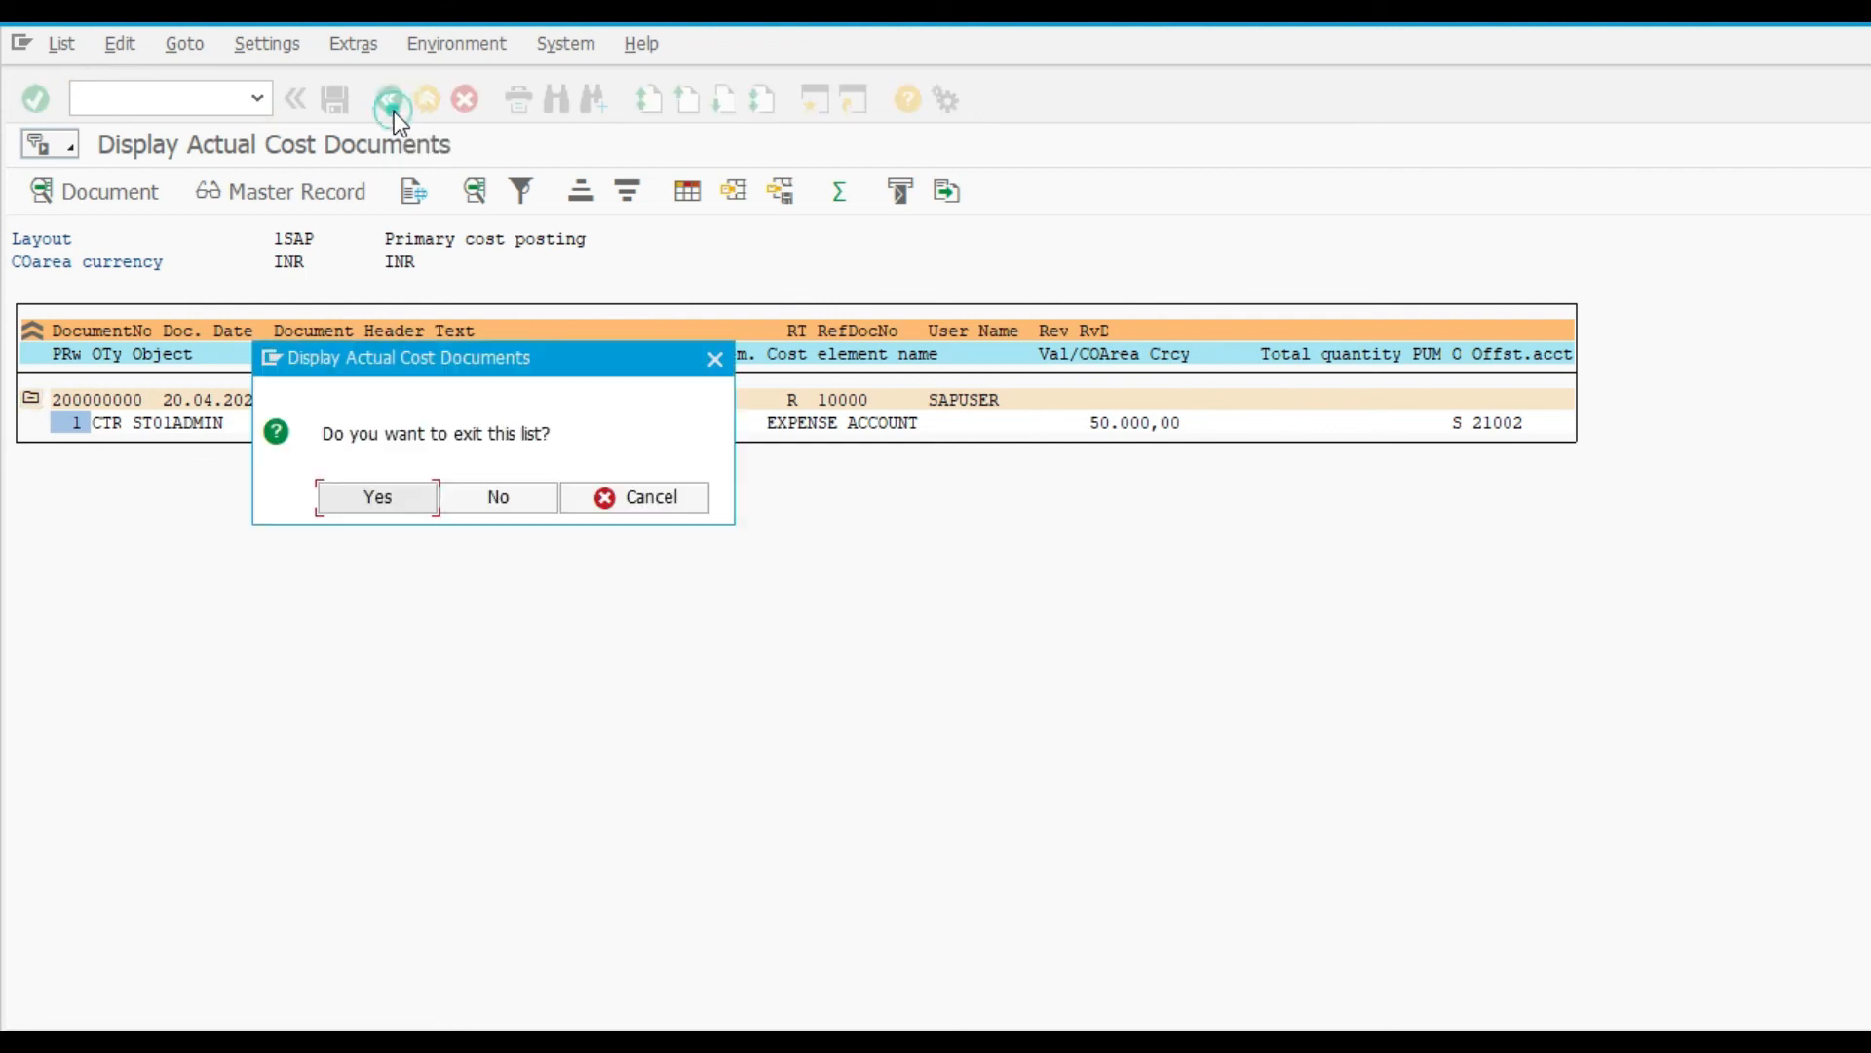
{"action": "left_click", "coordinate": [390, 502]}
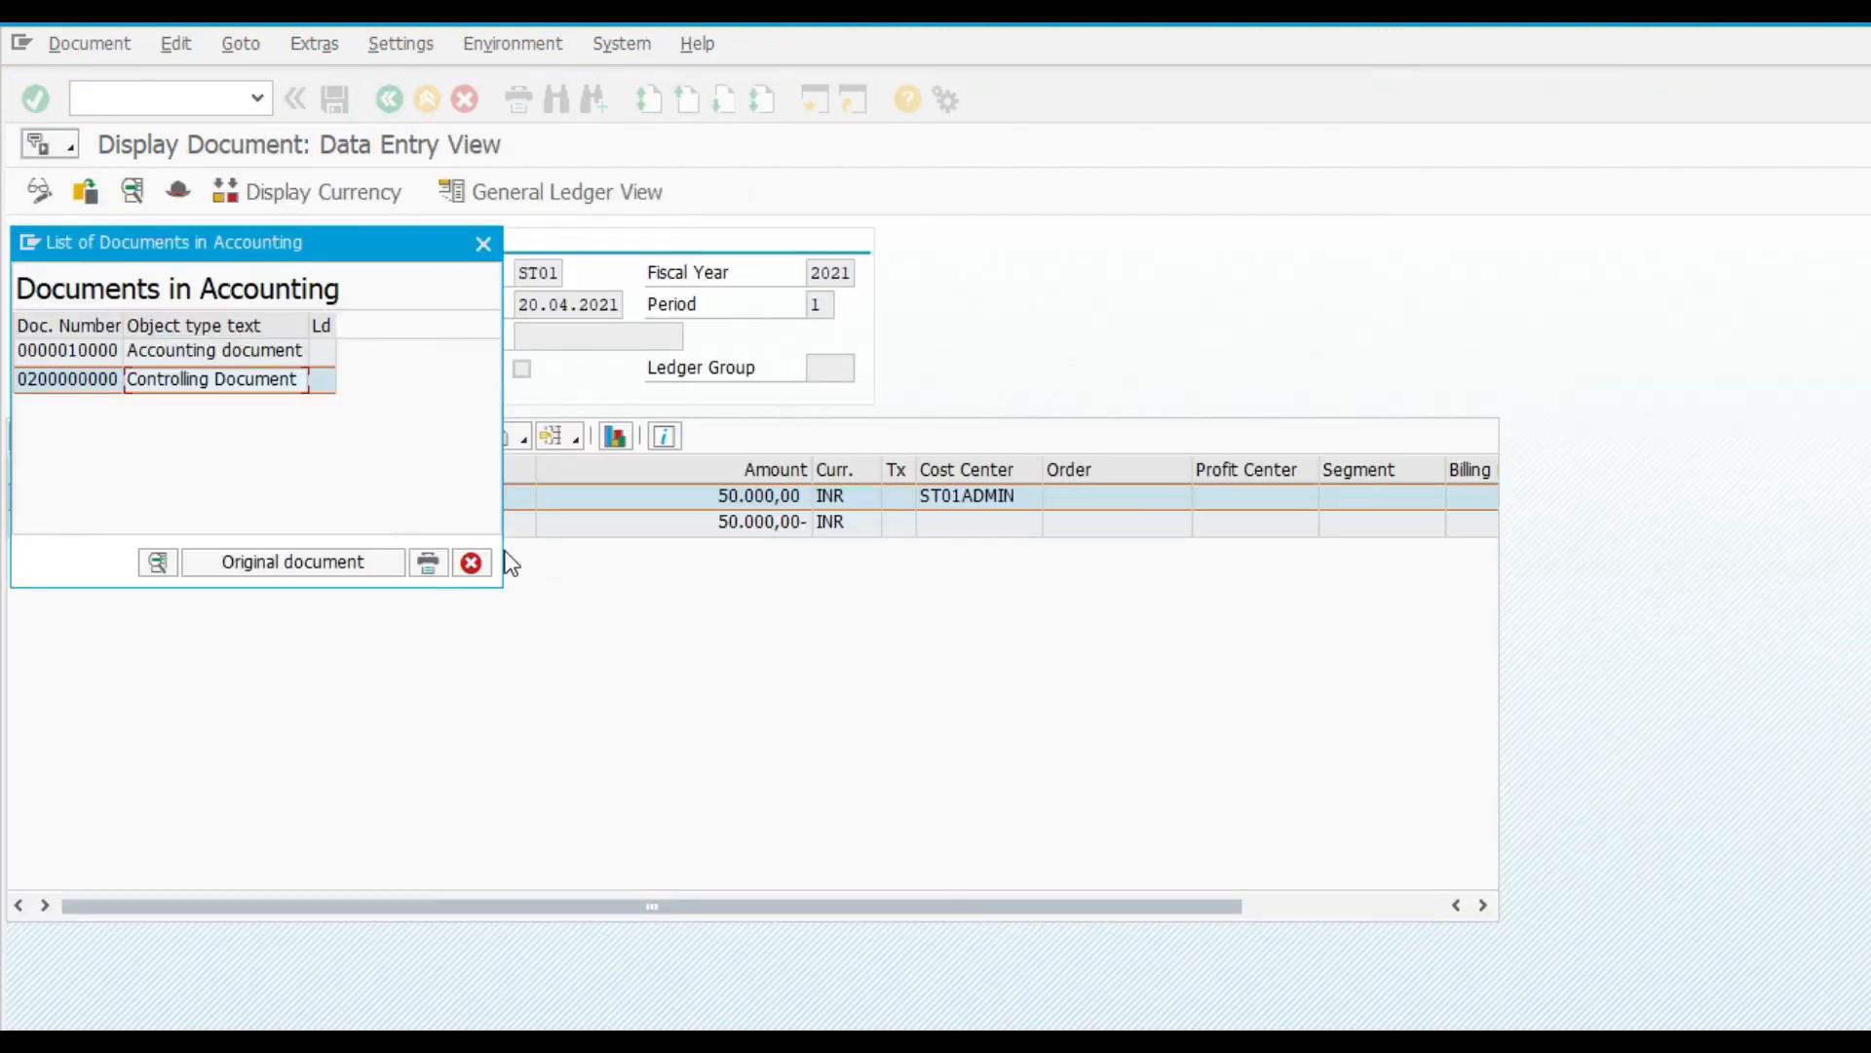
{"action": "left_click", "coordinate": [479, 246]}
{"action": "left_click", "coordinate": [421, 101]}
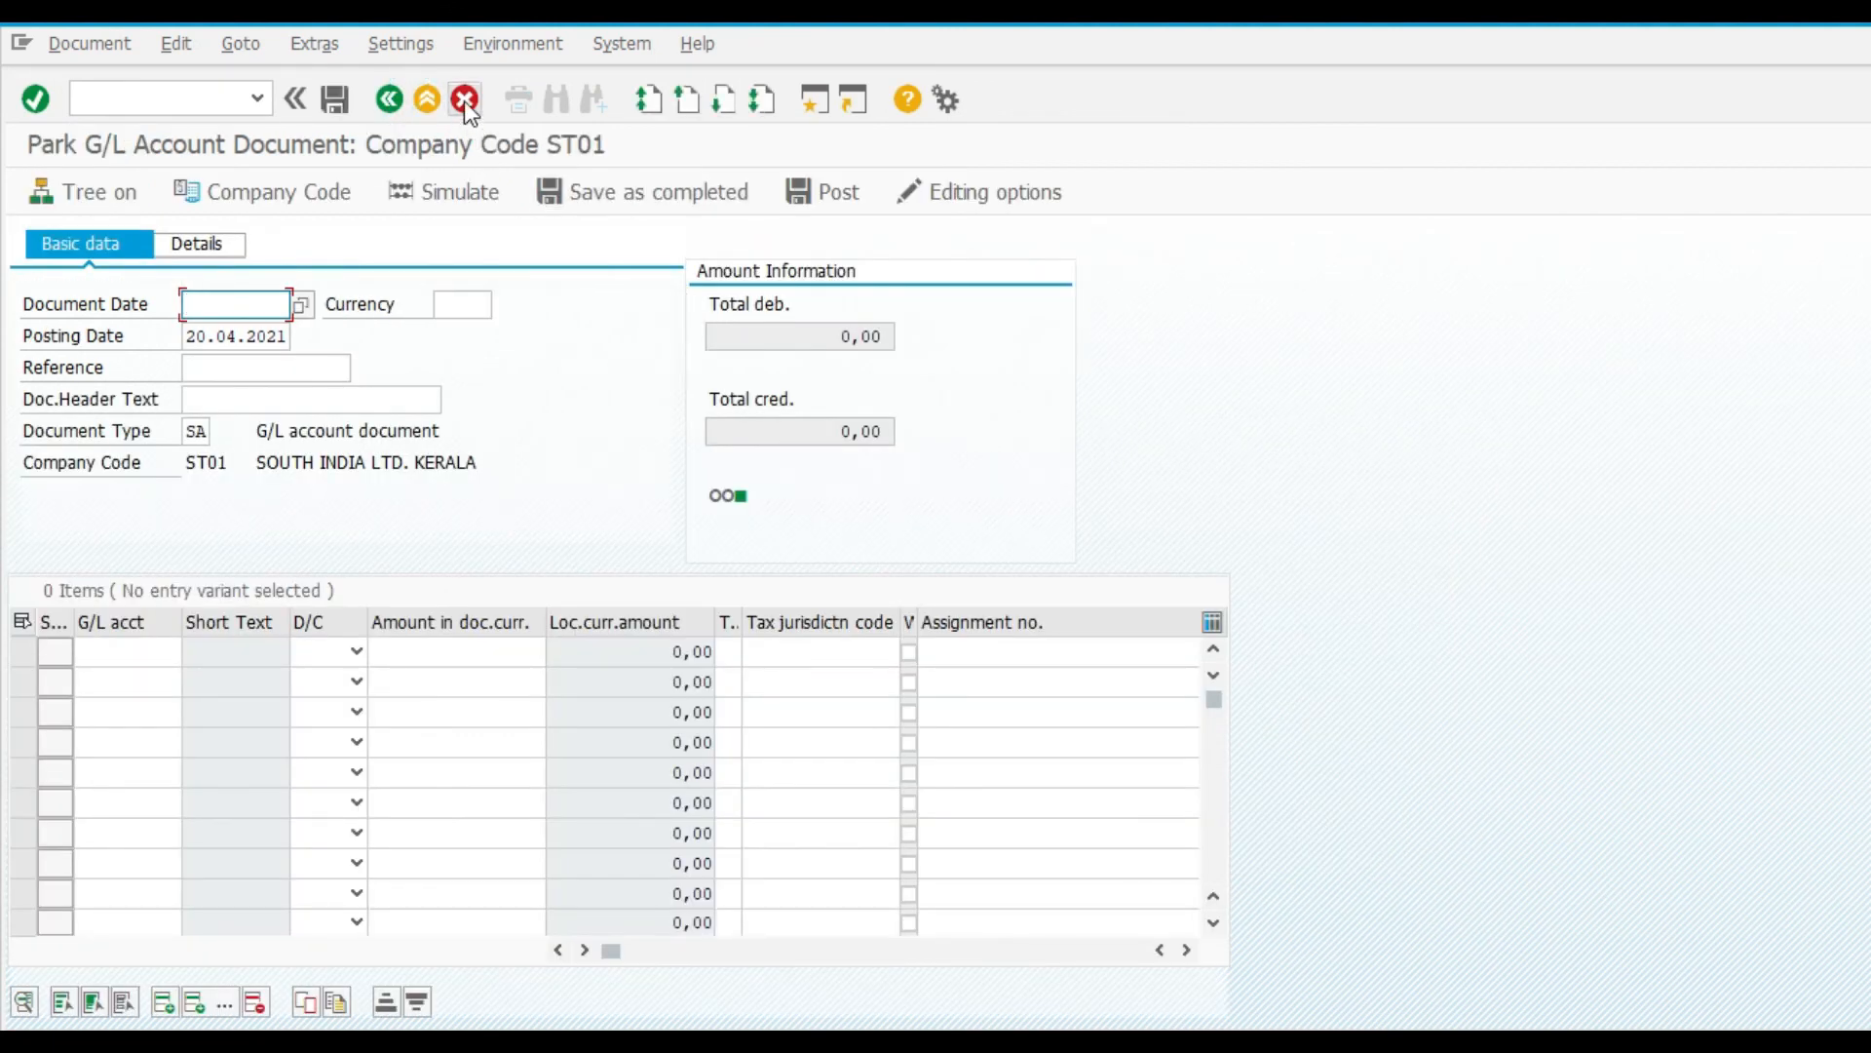
{"action": "left_click", "coordinate": [464, 100]}
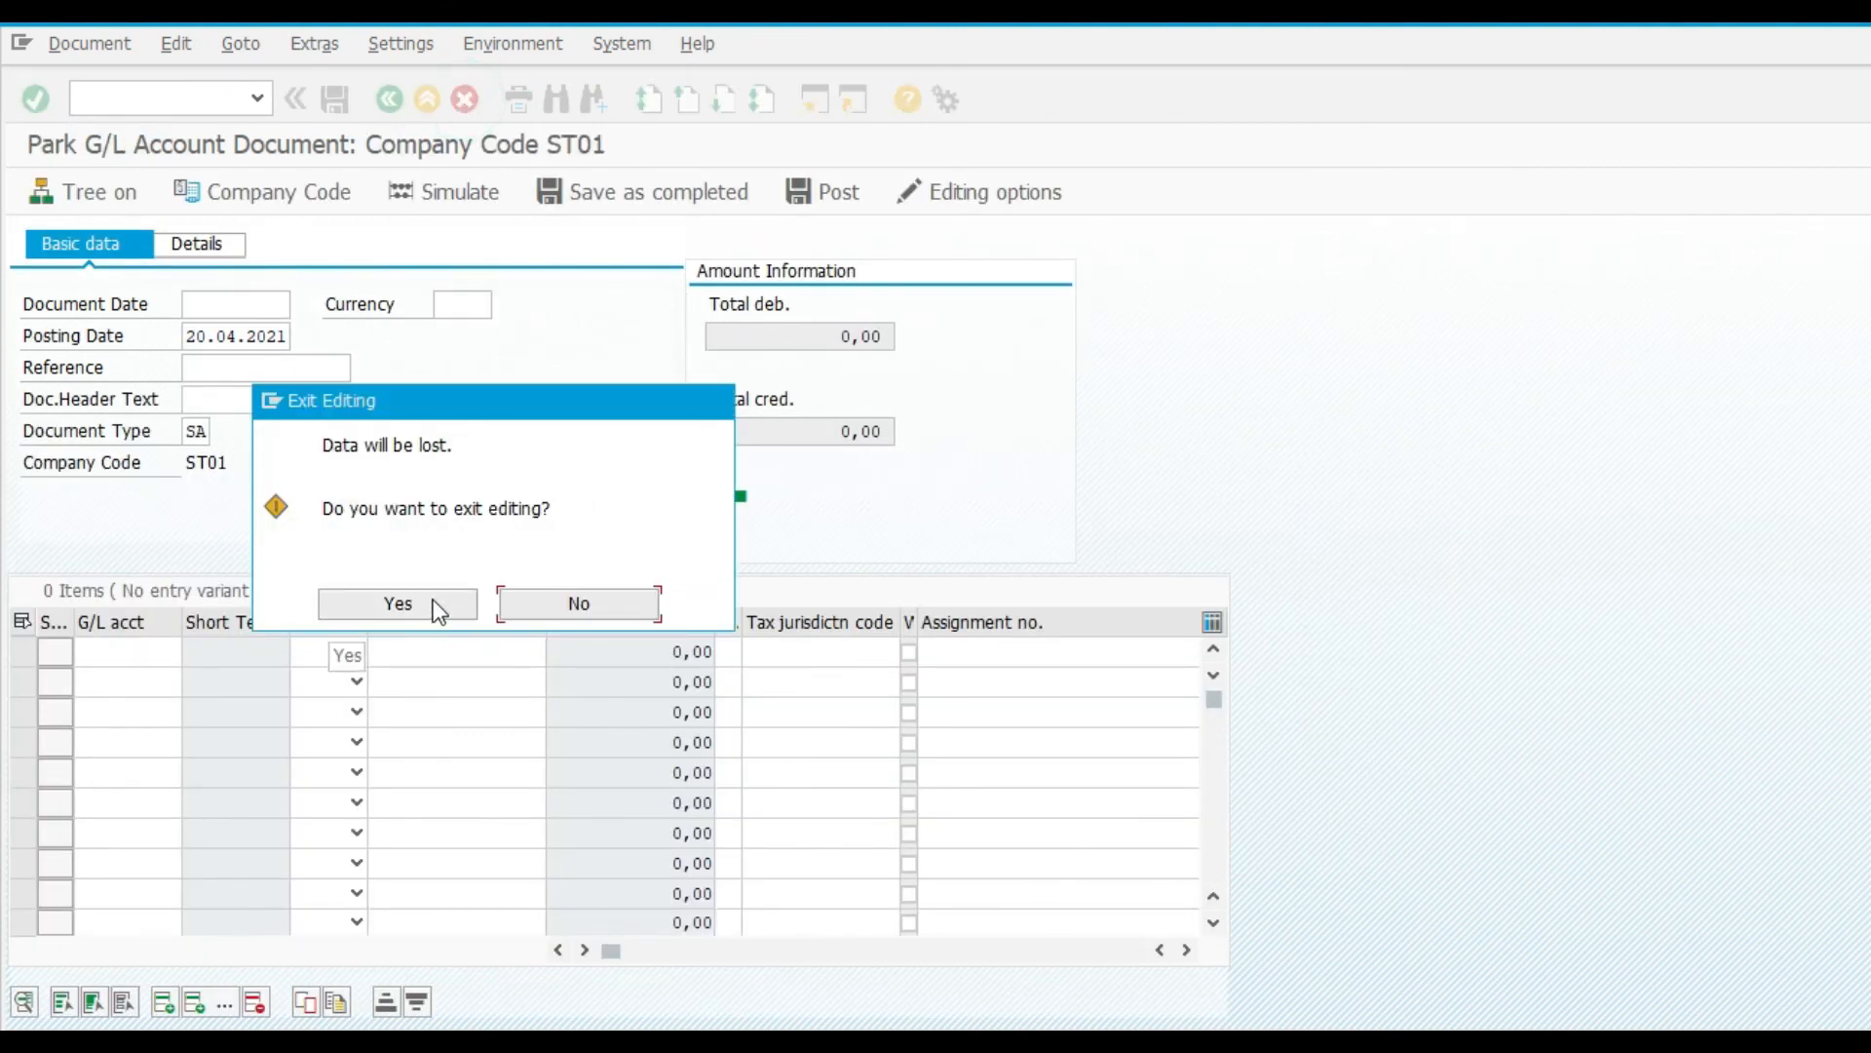
{"action": "left_click", "coordinate": [435, 606]}
{"action": "left_click", "coordinate": [350, 658]}
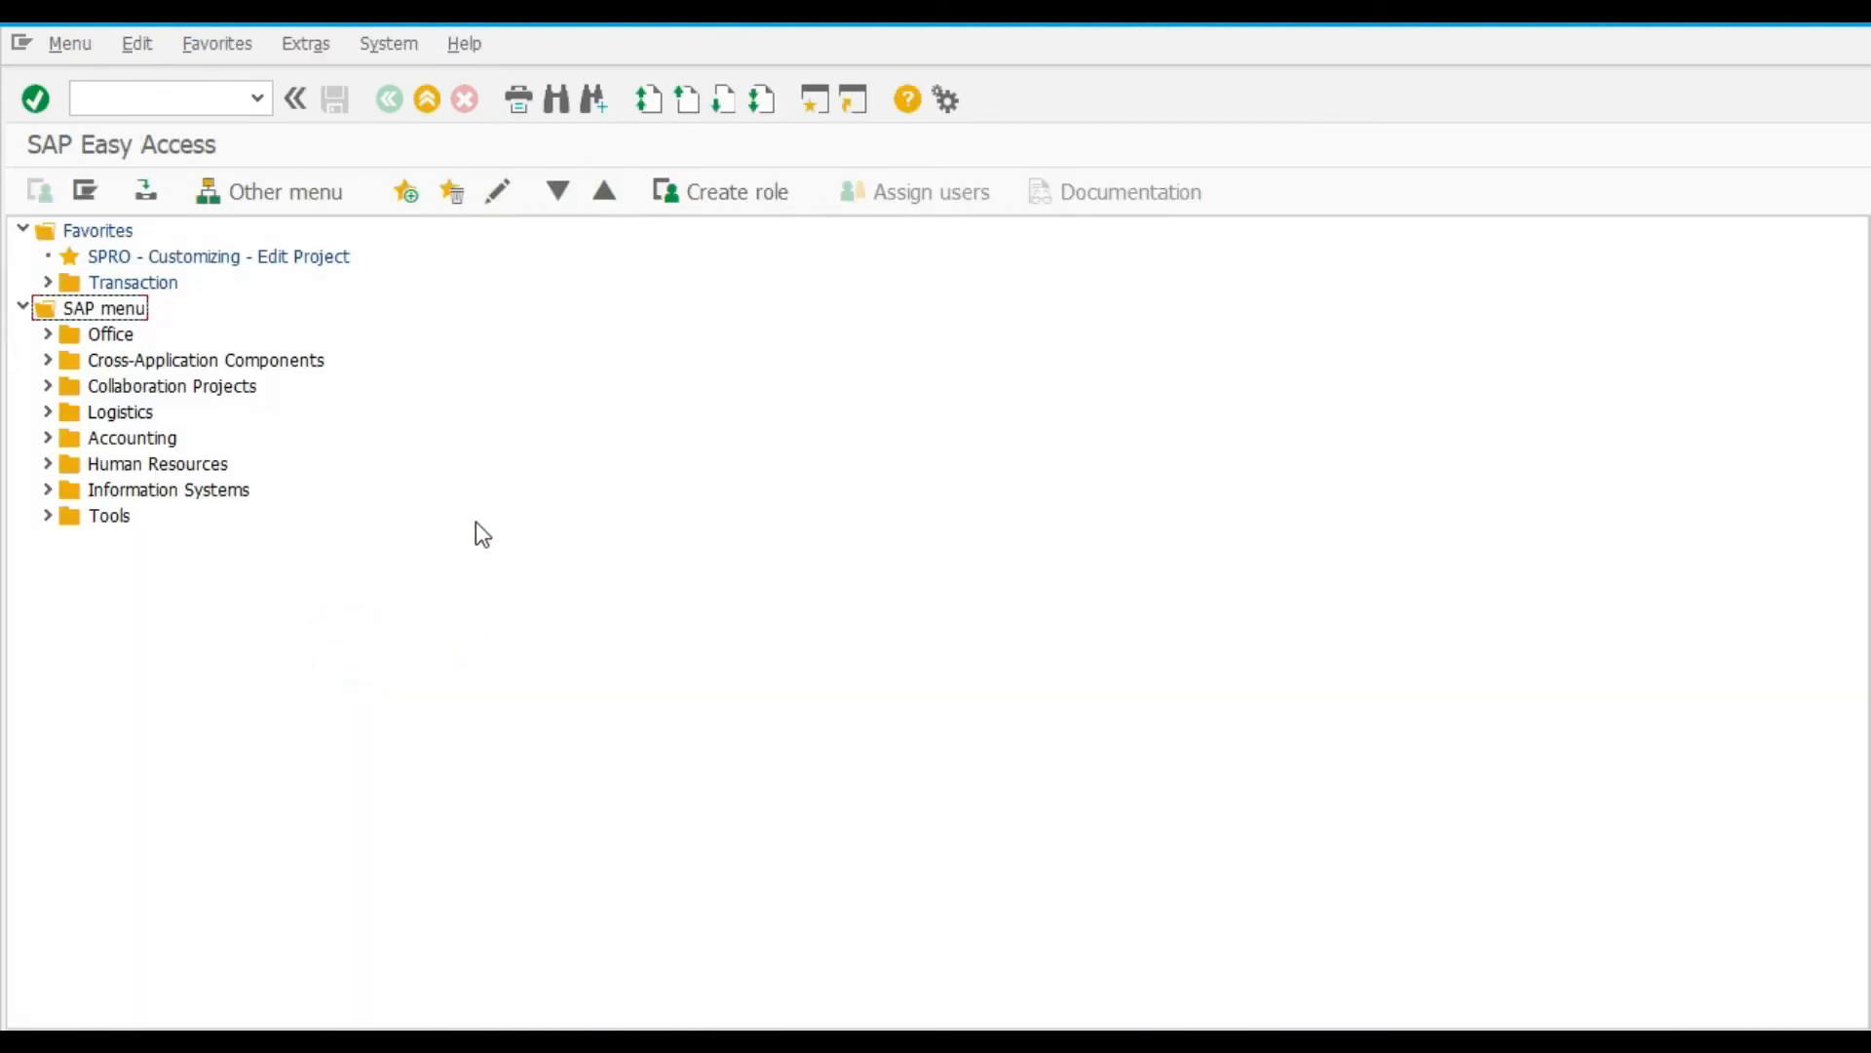